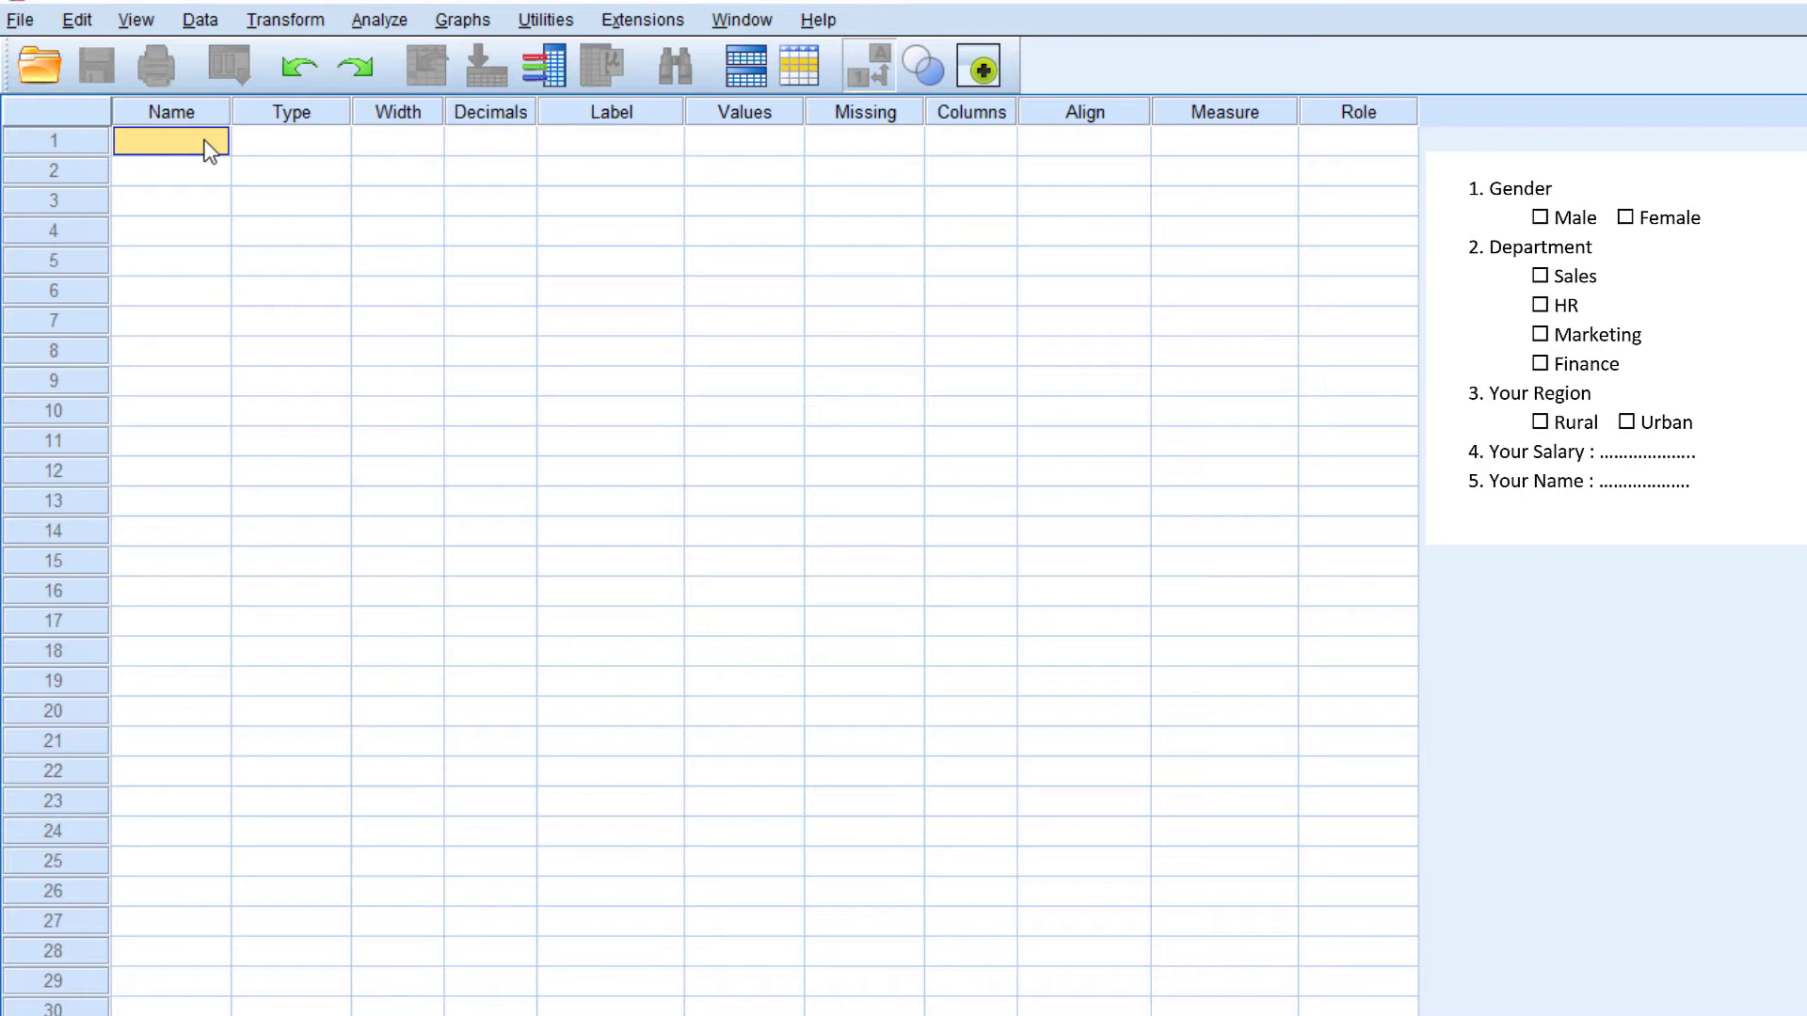
Try to name the first variable 1Gender
{"action": "type", "text": "1Gender"}
{"action": "key", "text": "Return"}
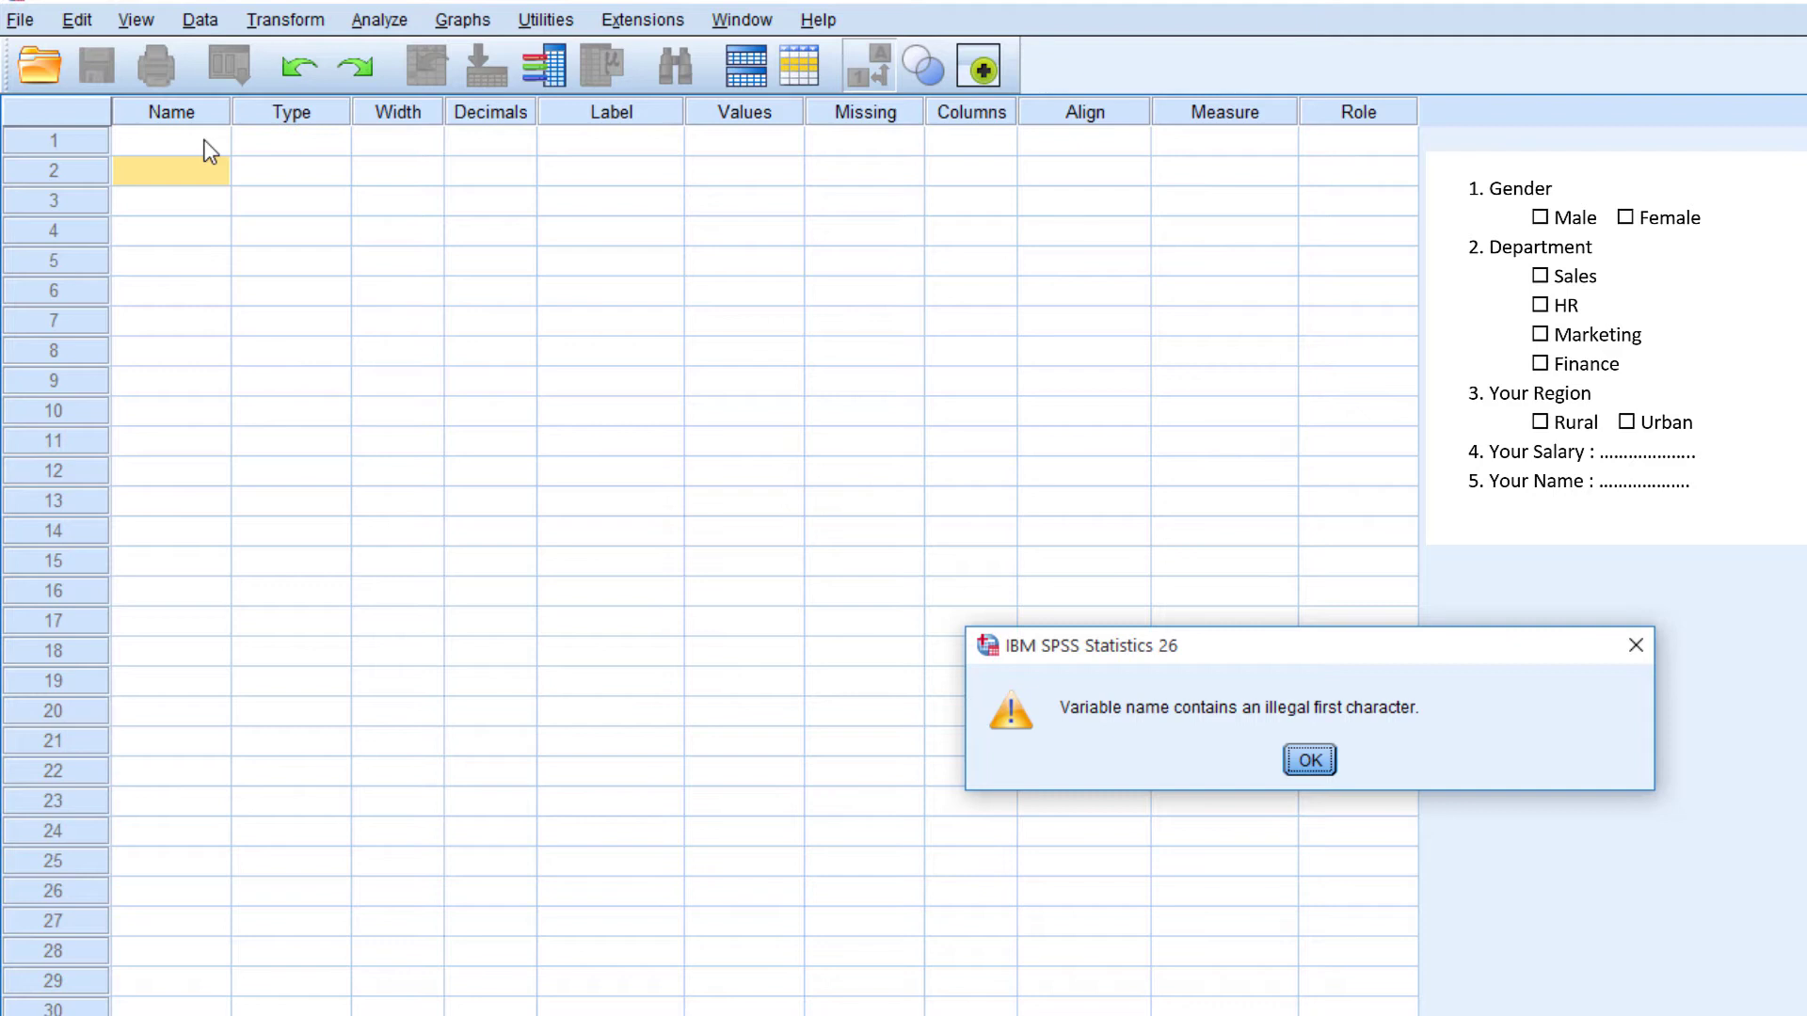
{"action": "key", "text": "Return"}
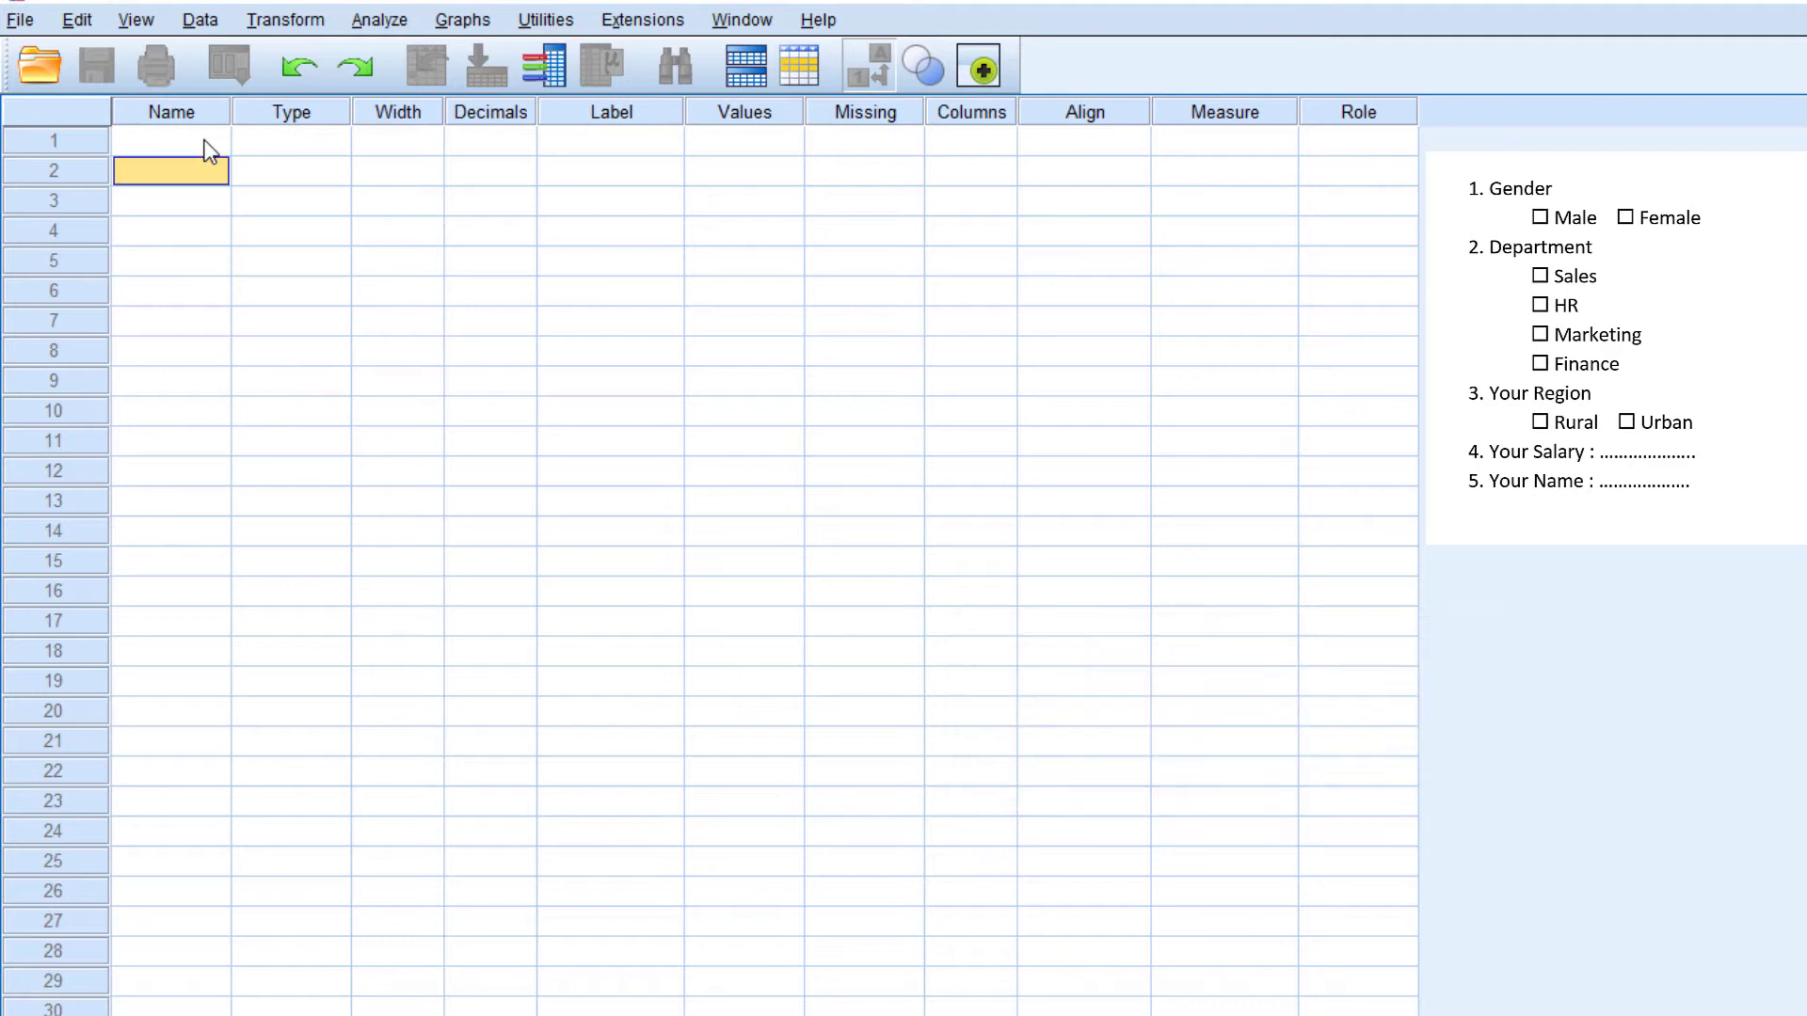
Try to name the first variable with a gender name that contains a special character
{"action": "left_click", "coordinate": [209, 146]}
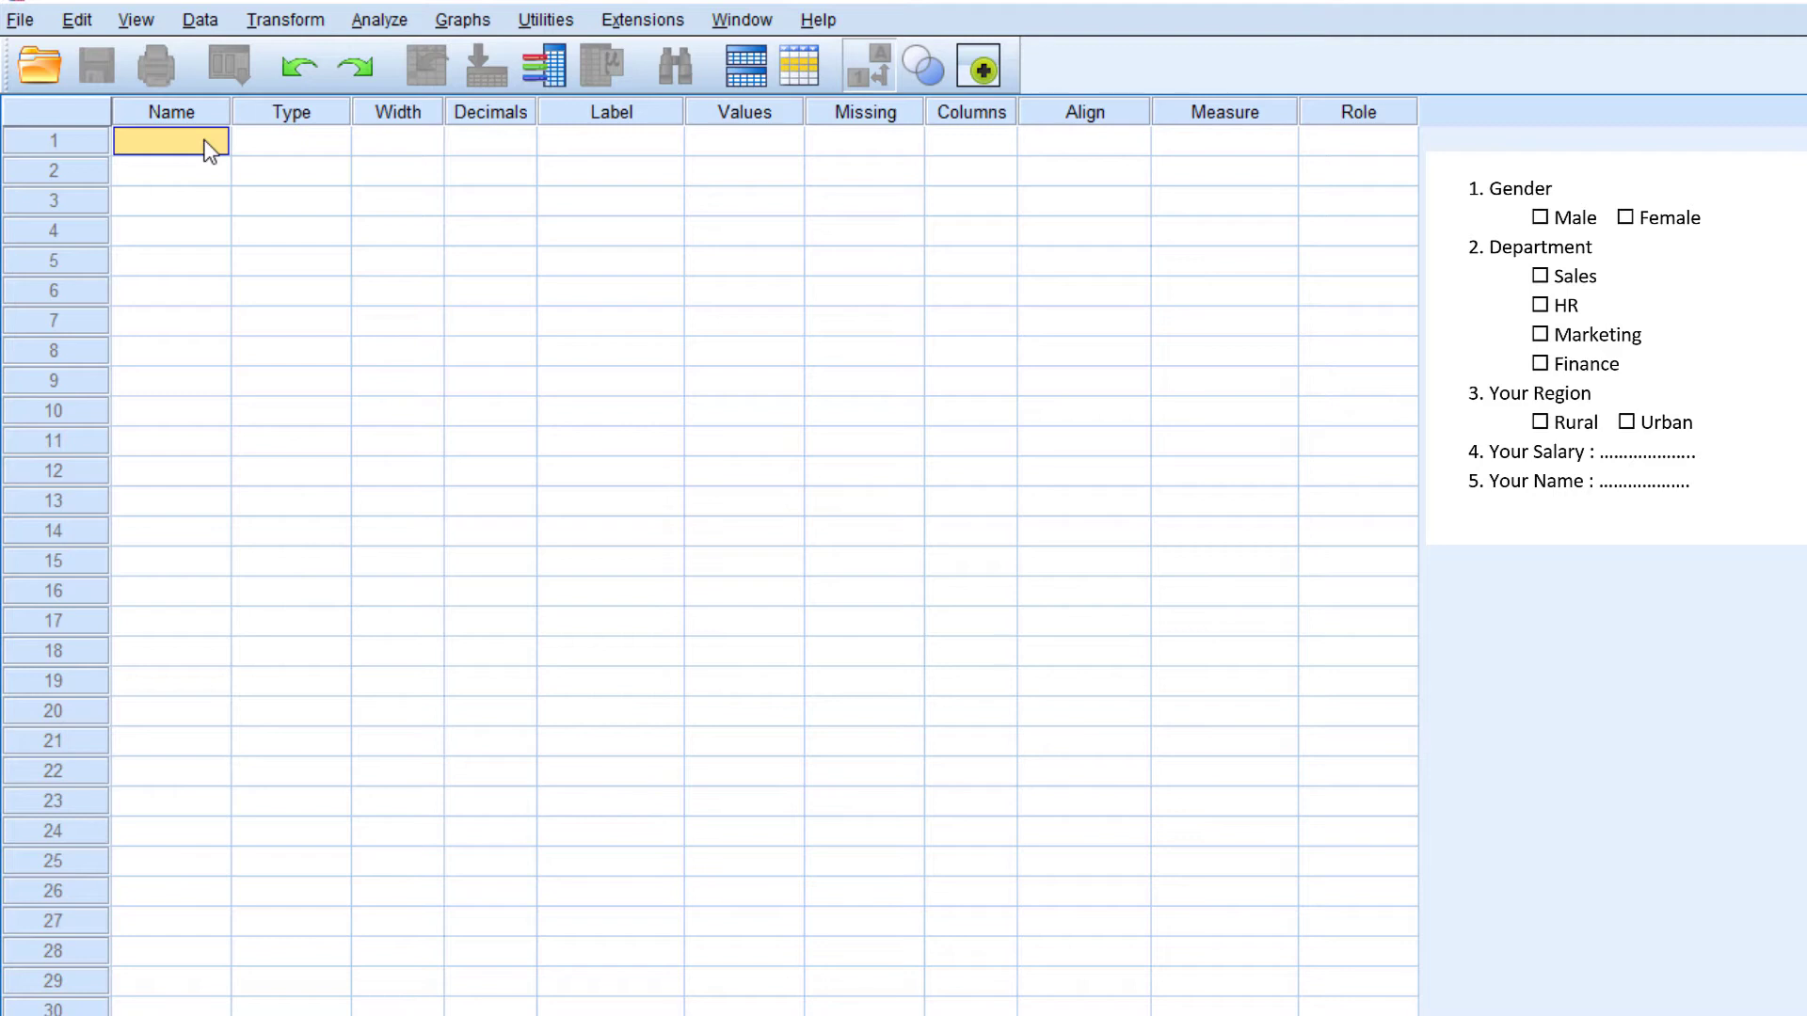
{"action": "left_click", "coordinate": [209, 148]}
{"action": "type", "text": "Gedner"}
{"action": "key", "text": "Return"}
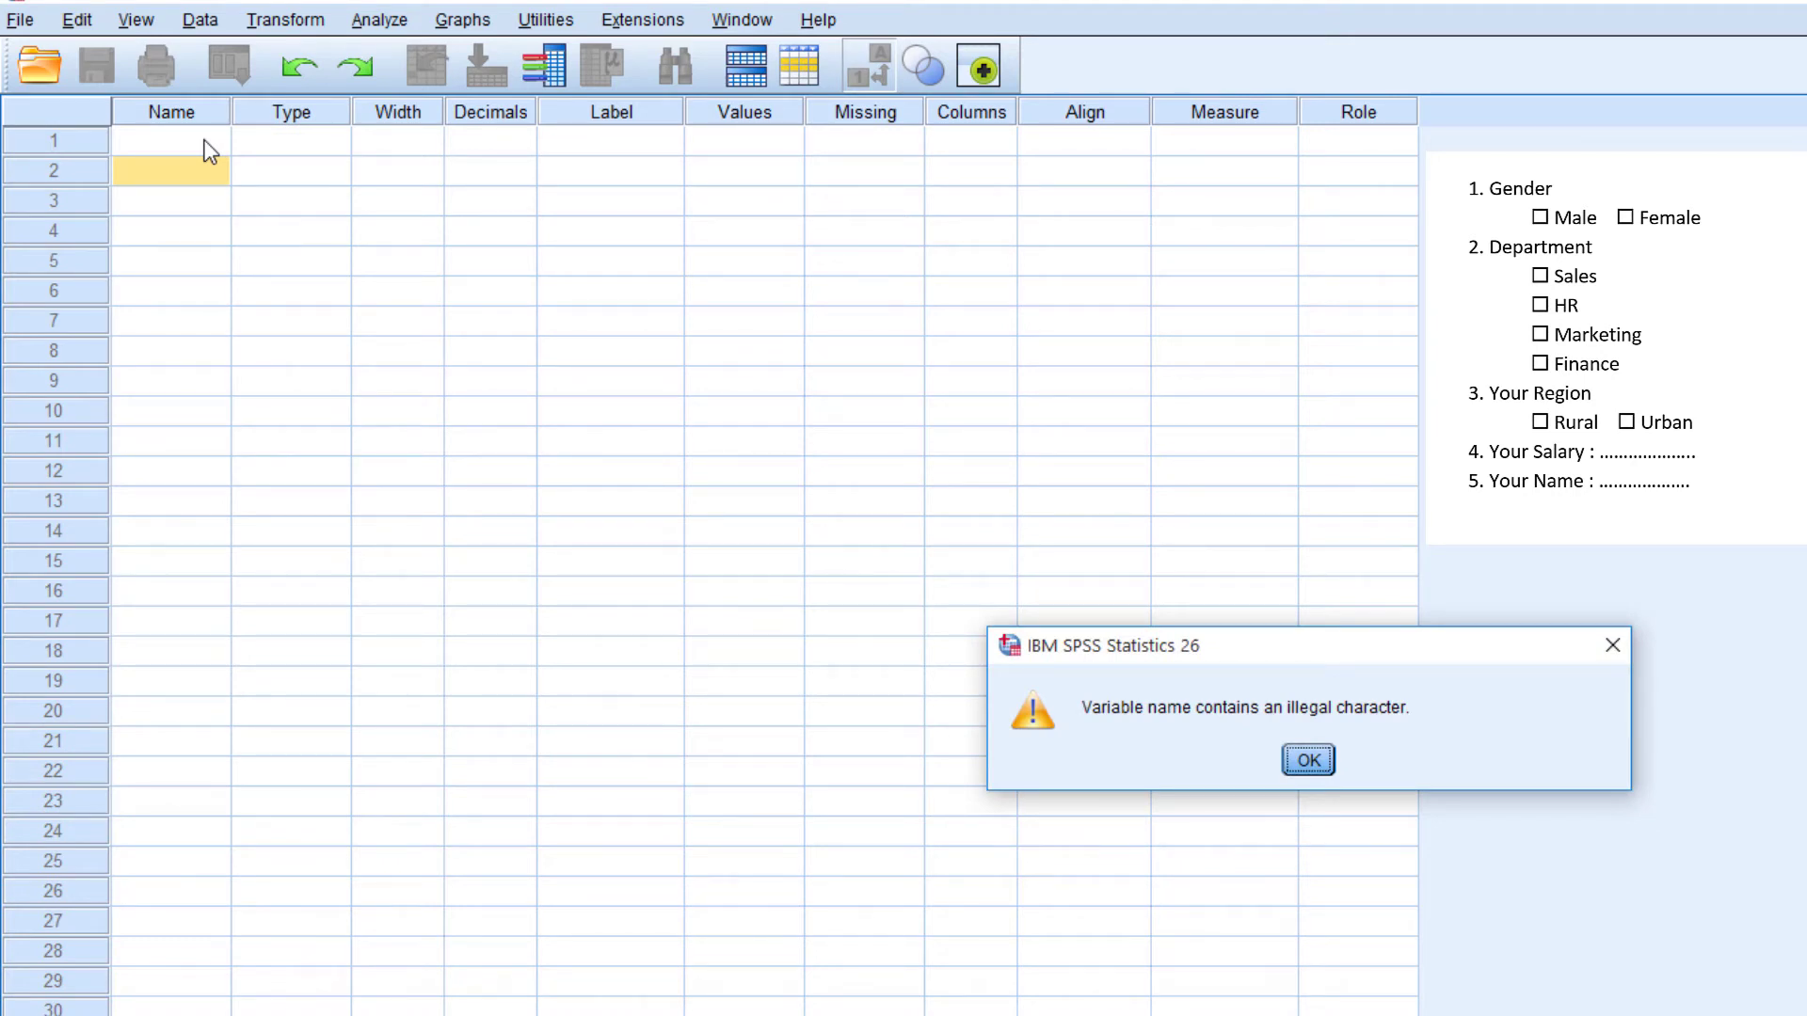
{"action": "key", "text": "Return"}
Name the first variable Gender
{"action": "left_click", "coordinate": [209, 143]}
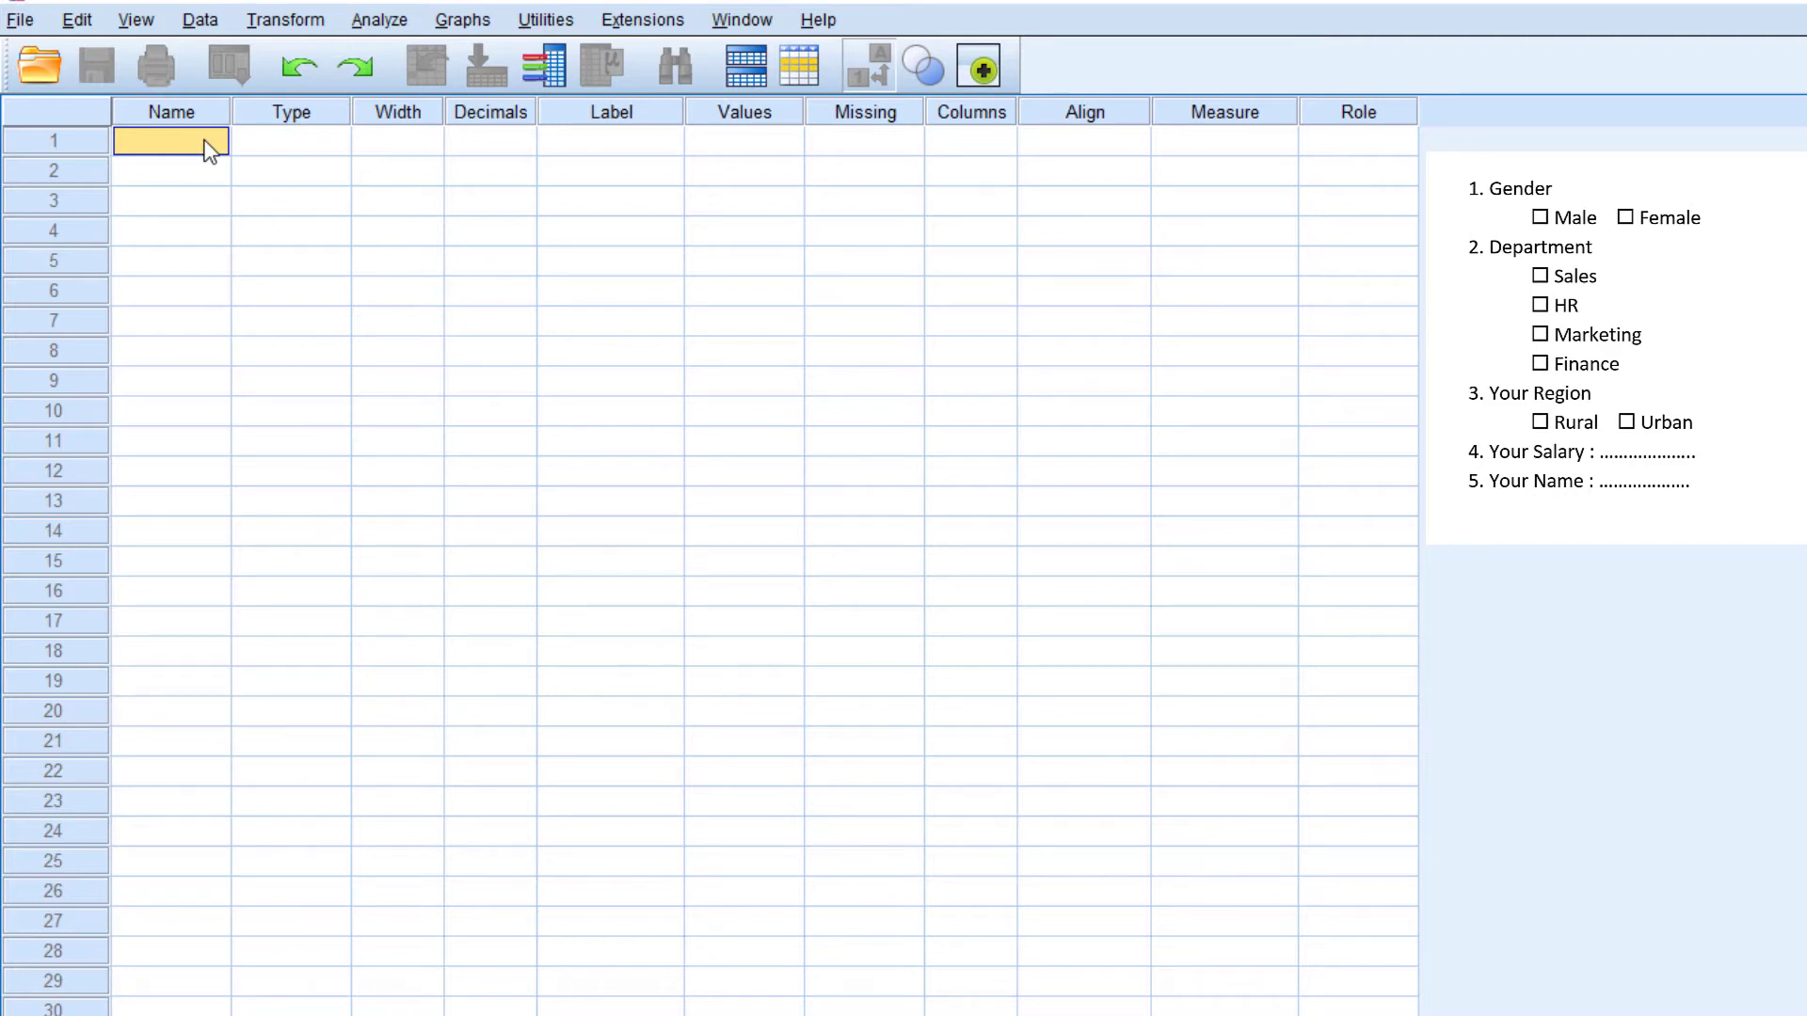
{"action": "type", "text": "Gender"}
{"action": "key", "text": "Return"}
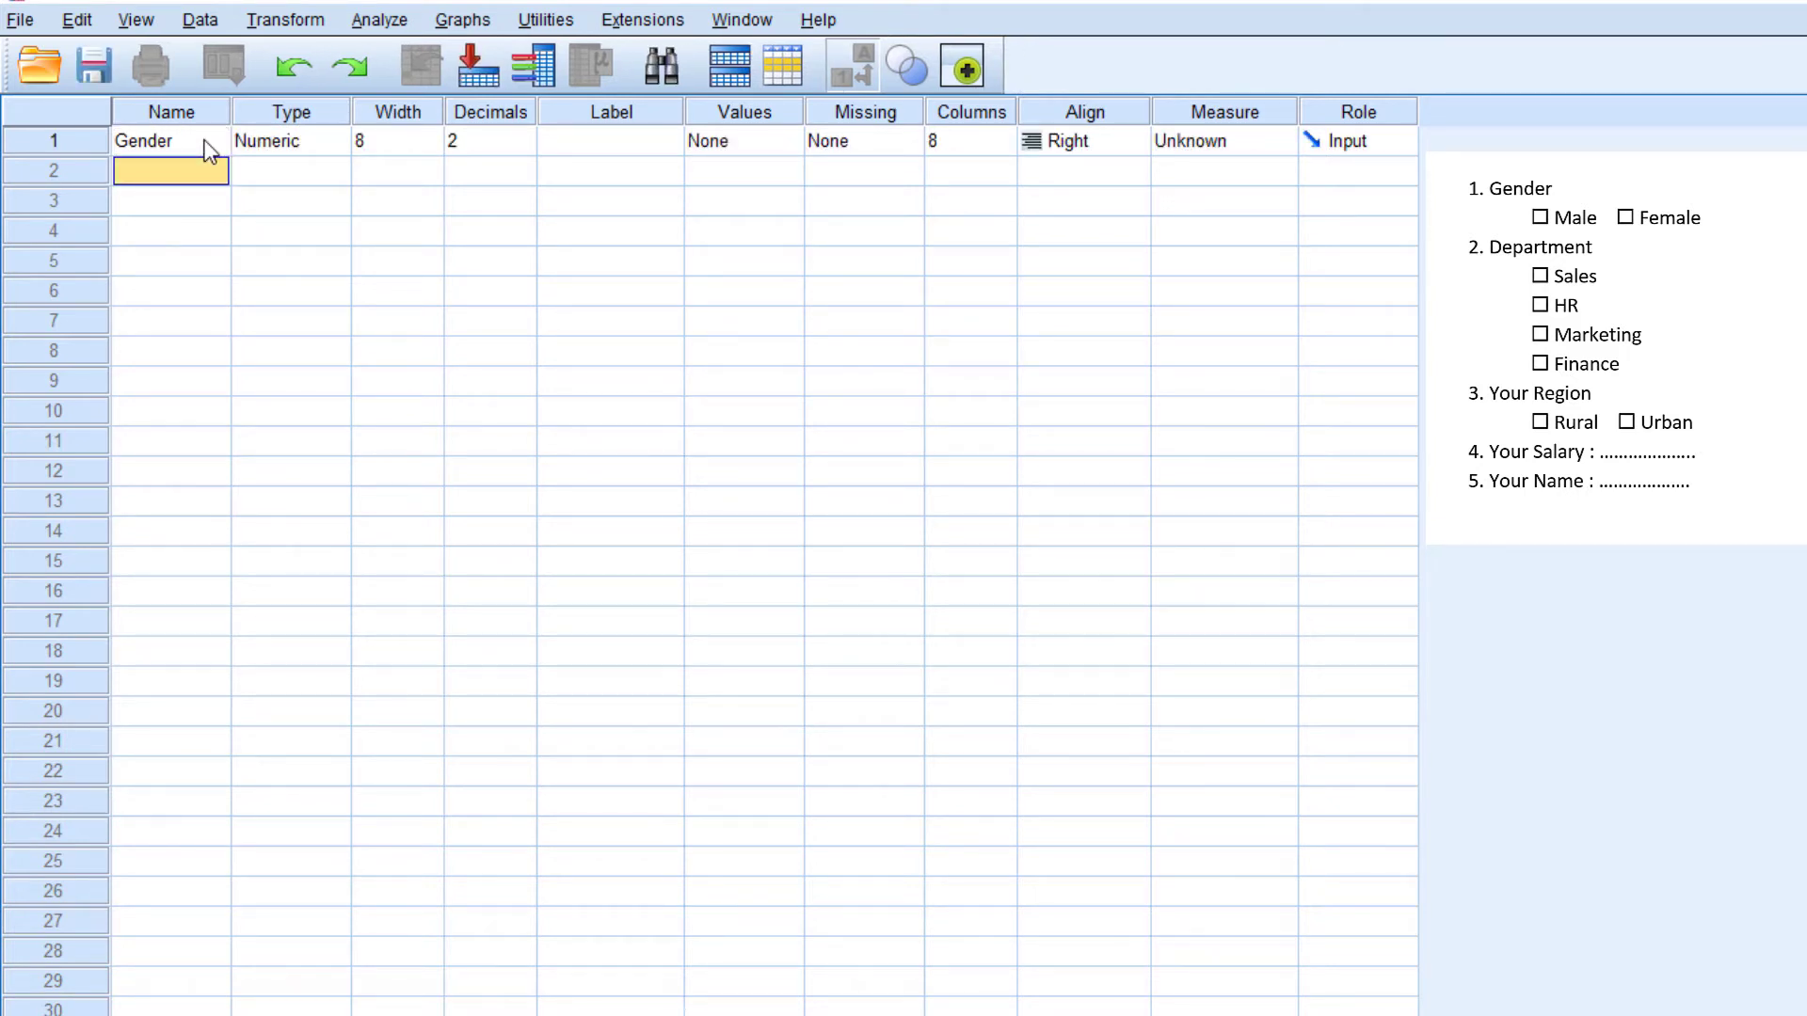
Try to rename the Gender variable by appending -1 to its name
{"action": "left_click", "coordinate": [206, 143]}
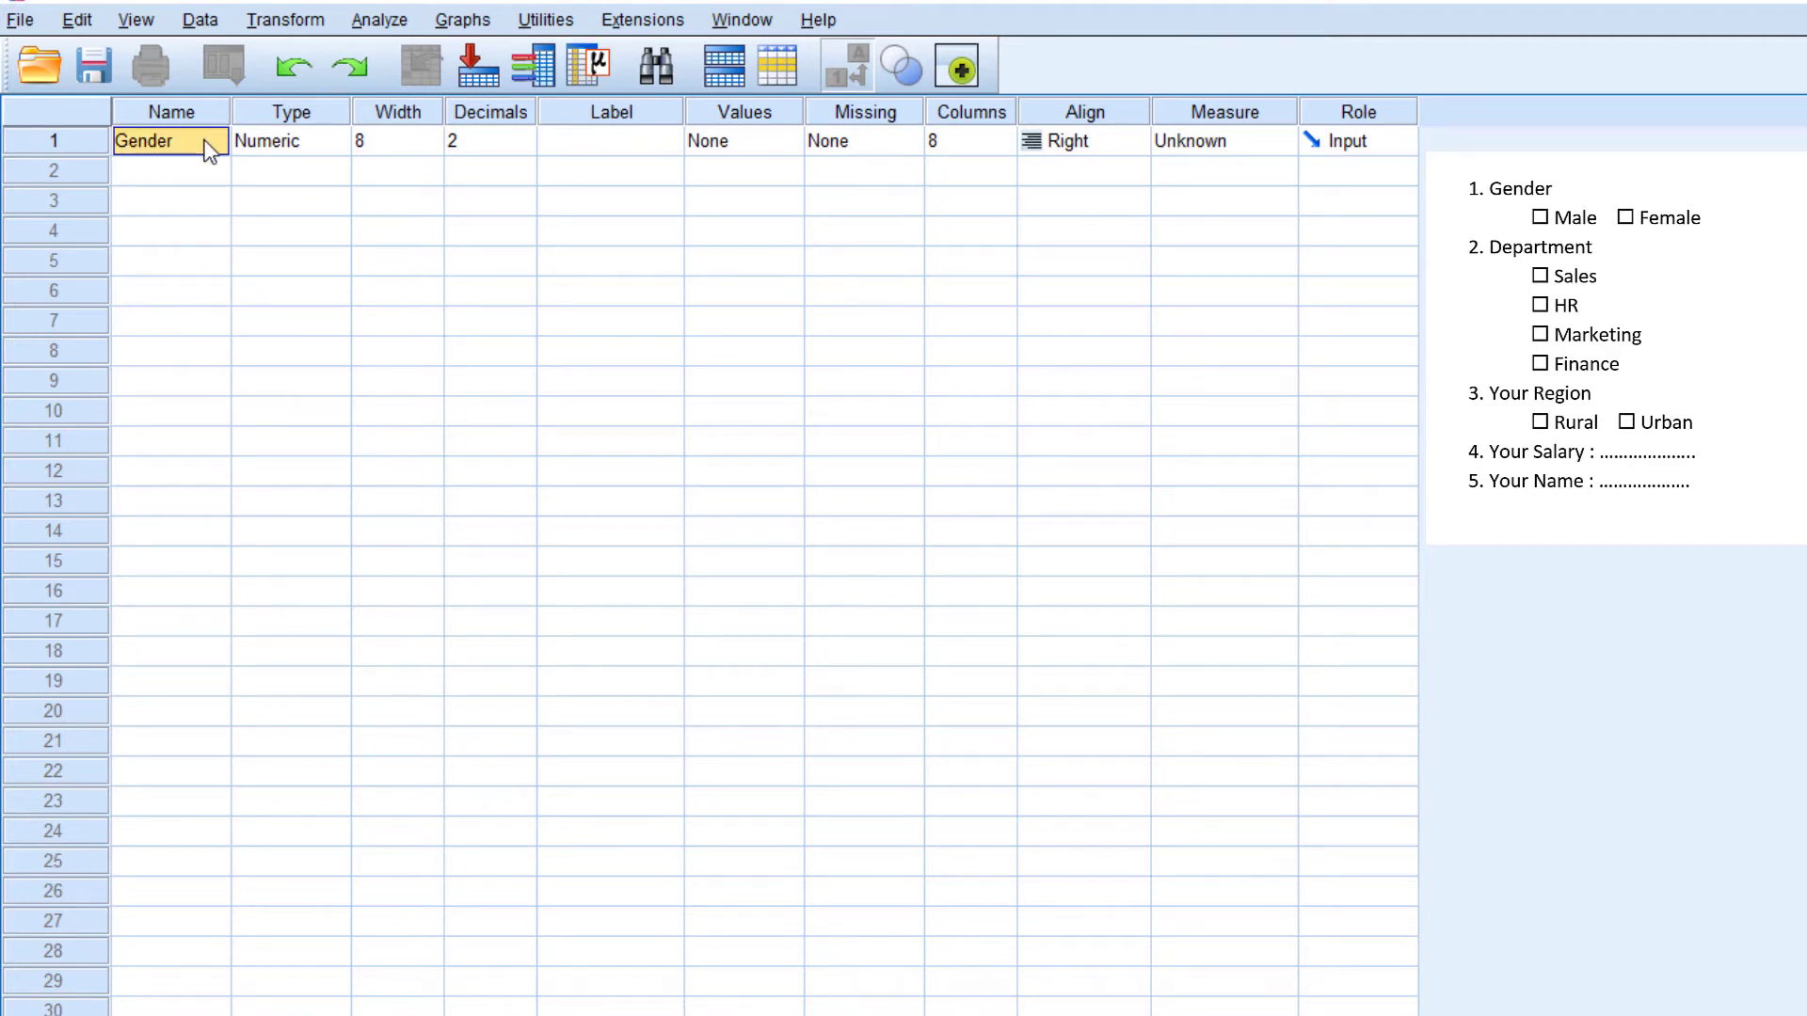
{"action": "double_click", "coordinate": [209, 151]}
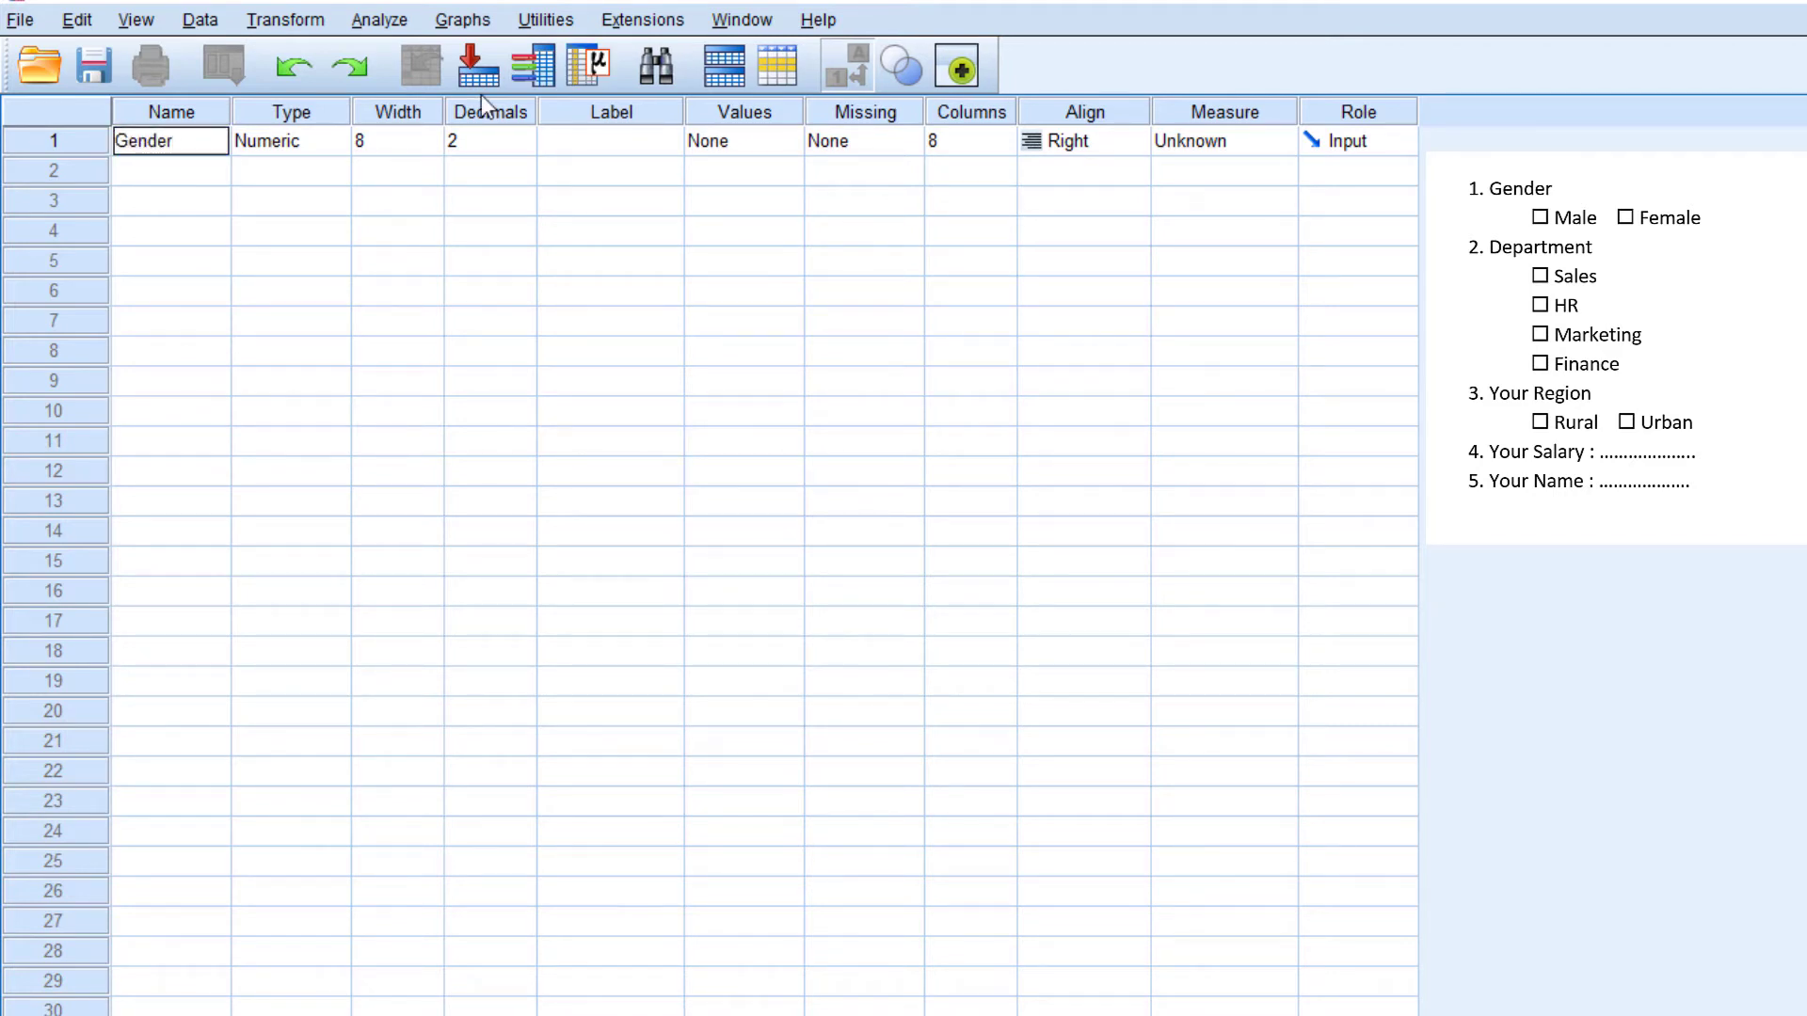
{"action": "type", "text": "-1"}
{"action": "key", "text": "Return"}
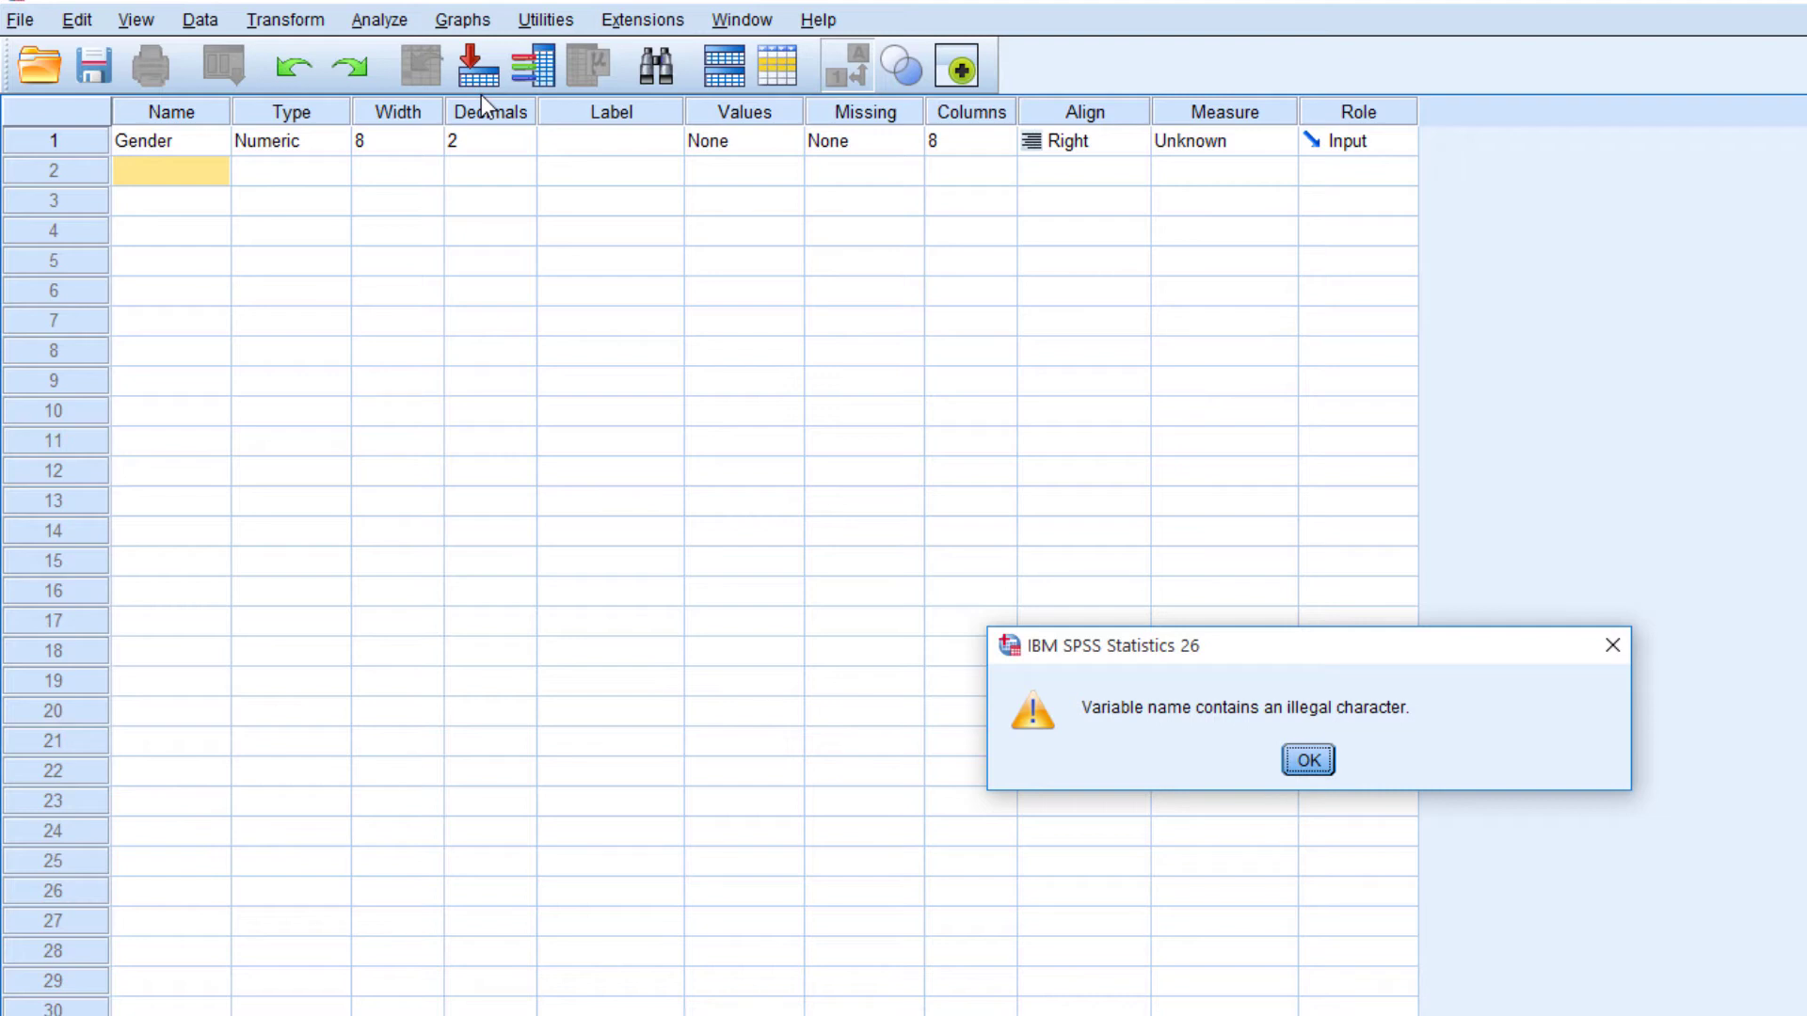
{"action": "key", "text": "Return"}
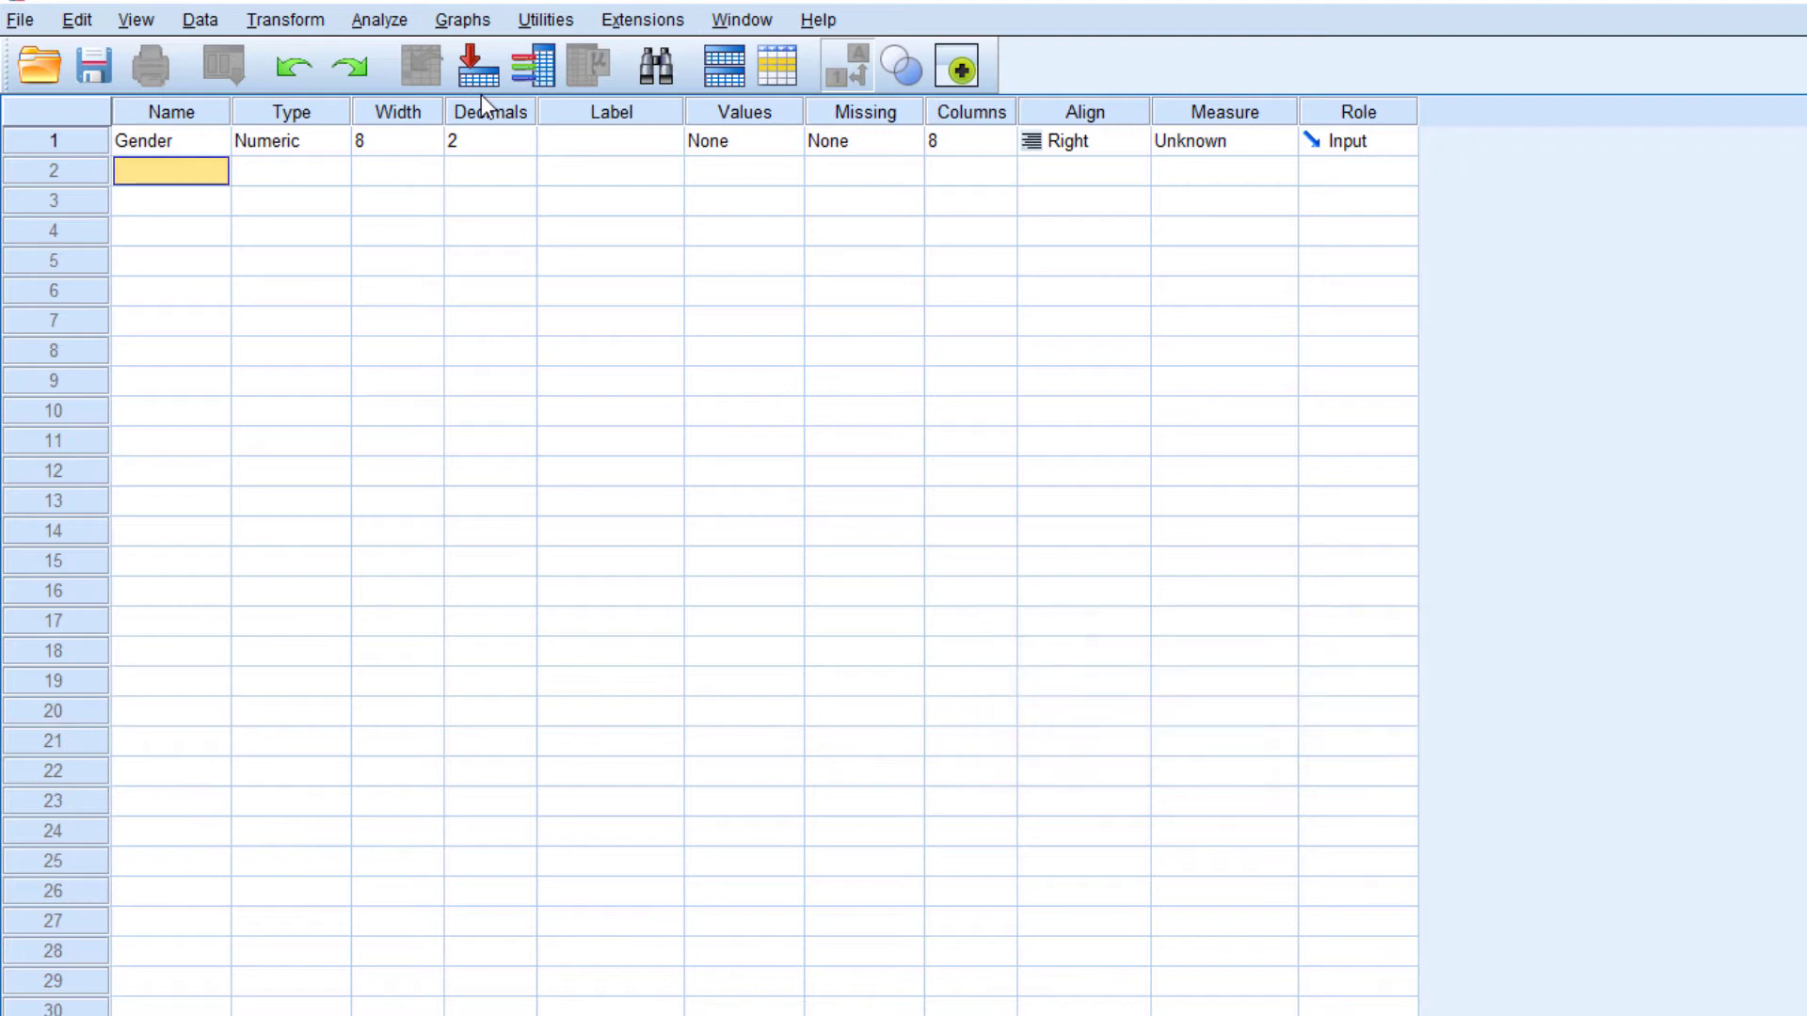
Try to rename the Gender variable as Gender 1, with a space before the number
{"action": "key", "text": "Up"}
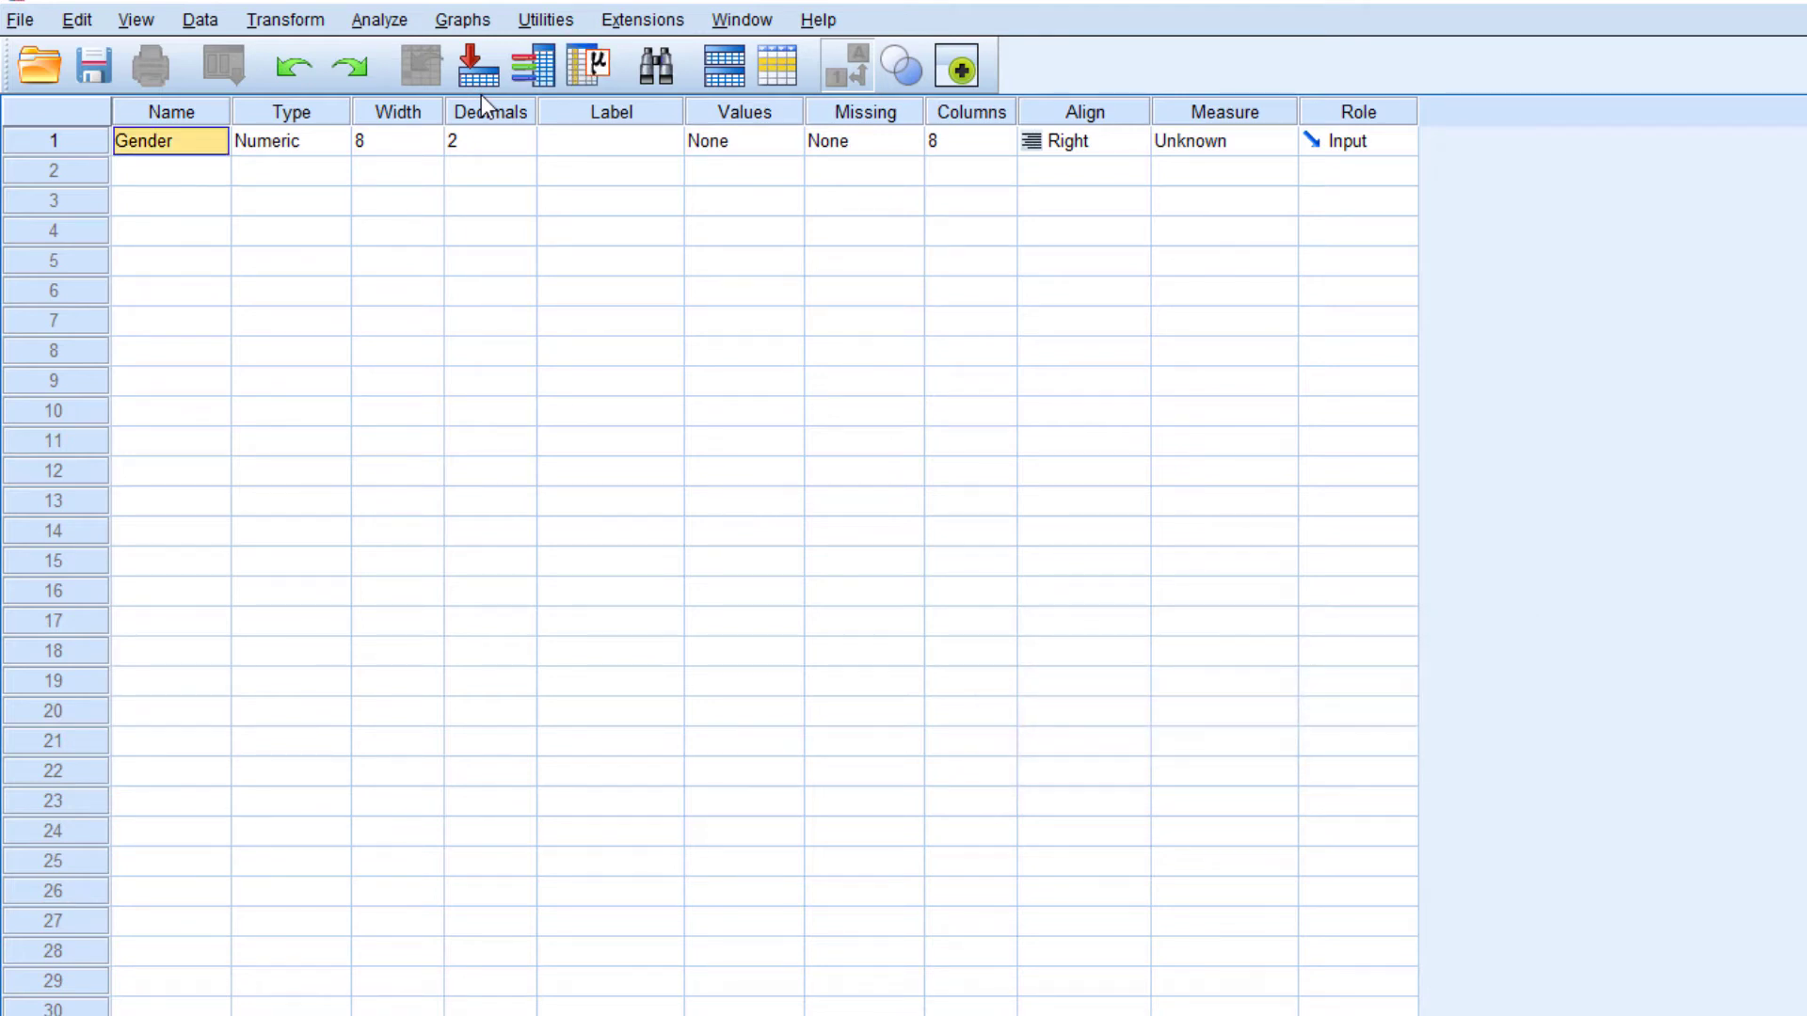
{"action": "key", "text": "F2"}
{"action": "key", "text": "Right"}
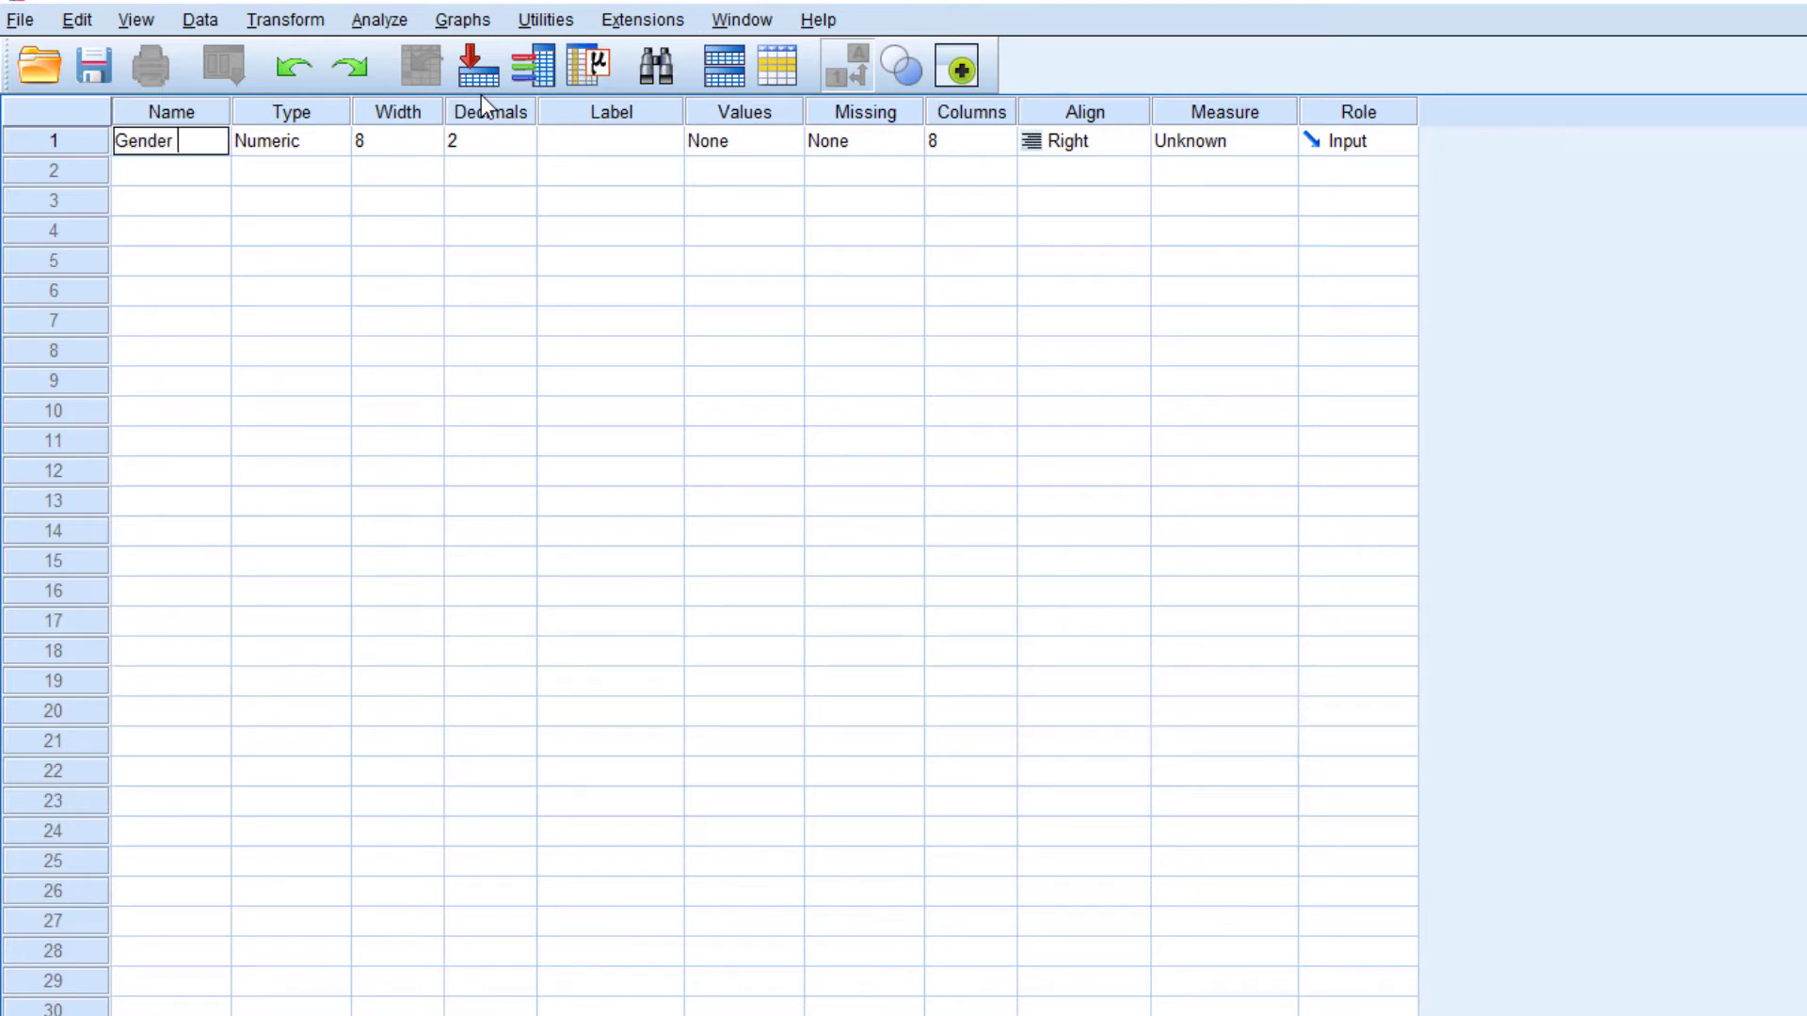
{"action": "type", "text": "1"}
{"action": "key", "text": "Return"}
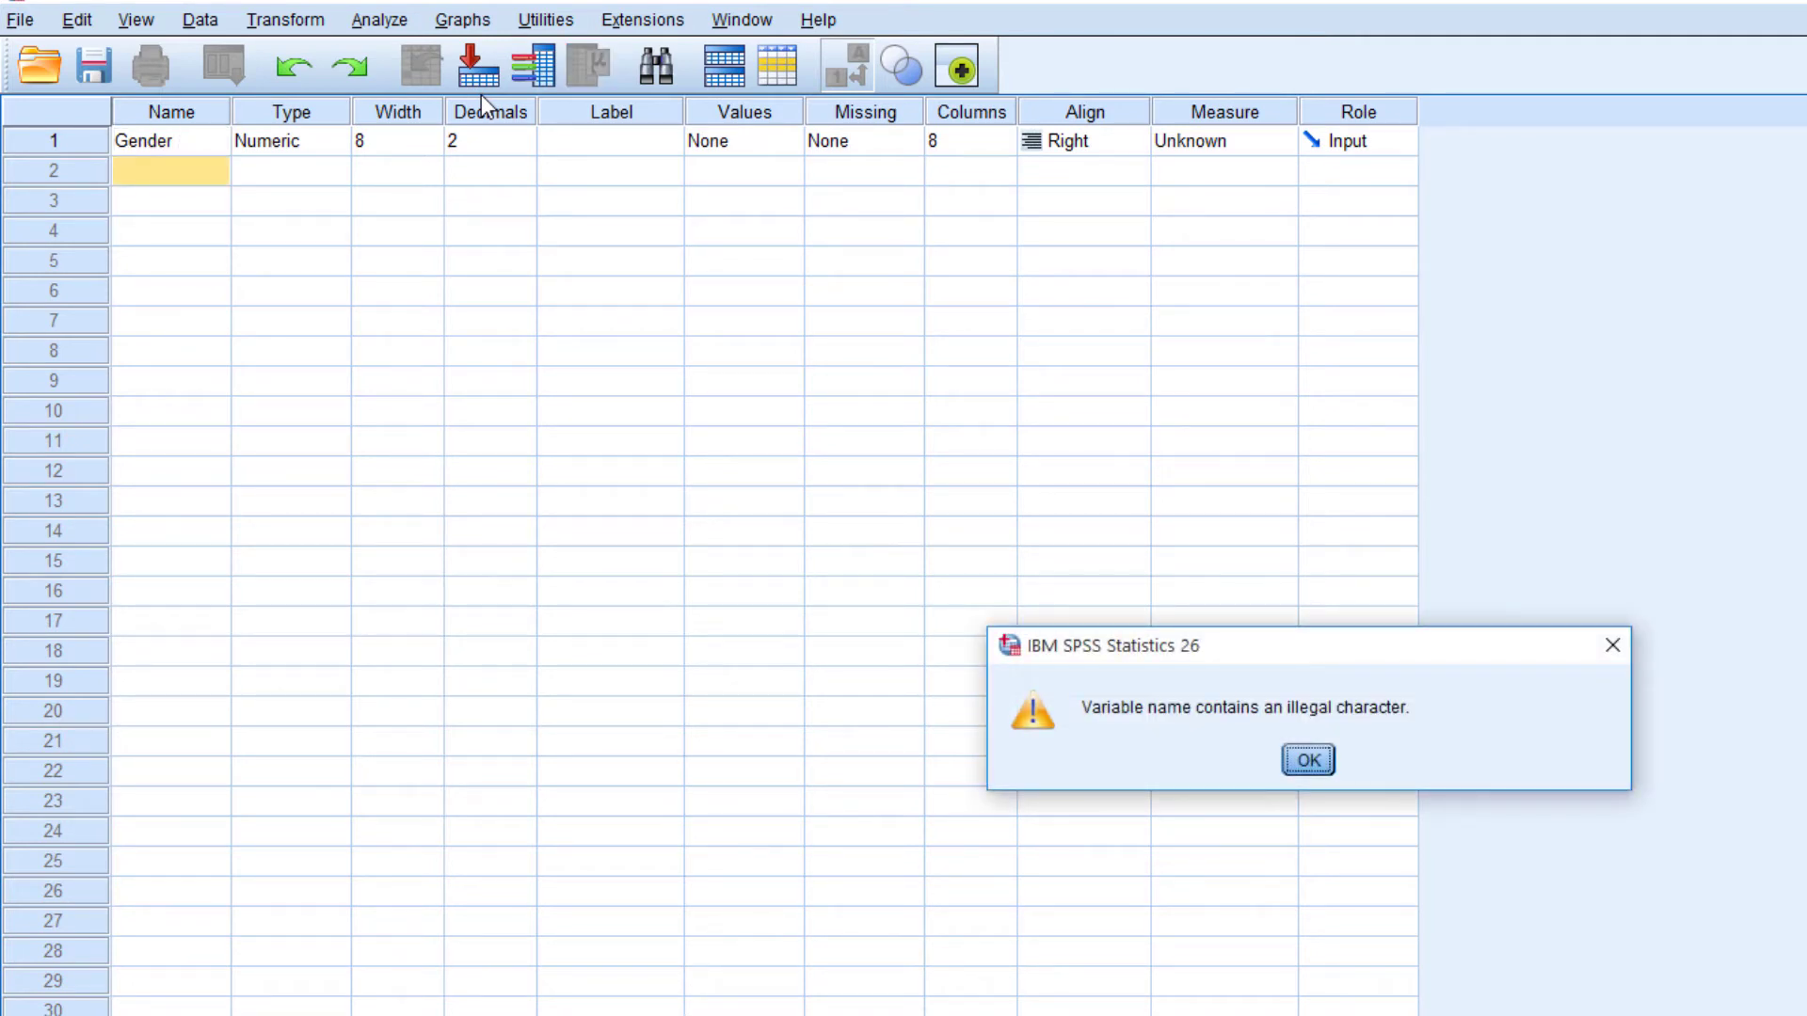
{"action": "key", "text": "Return"}
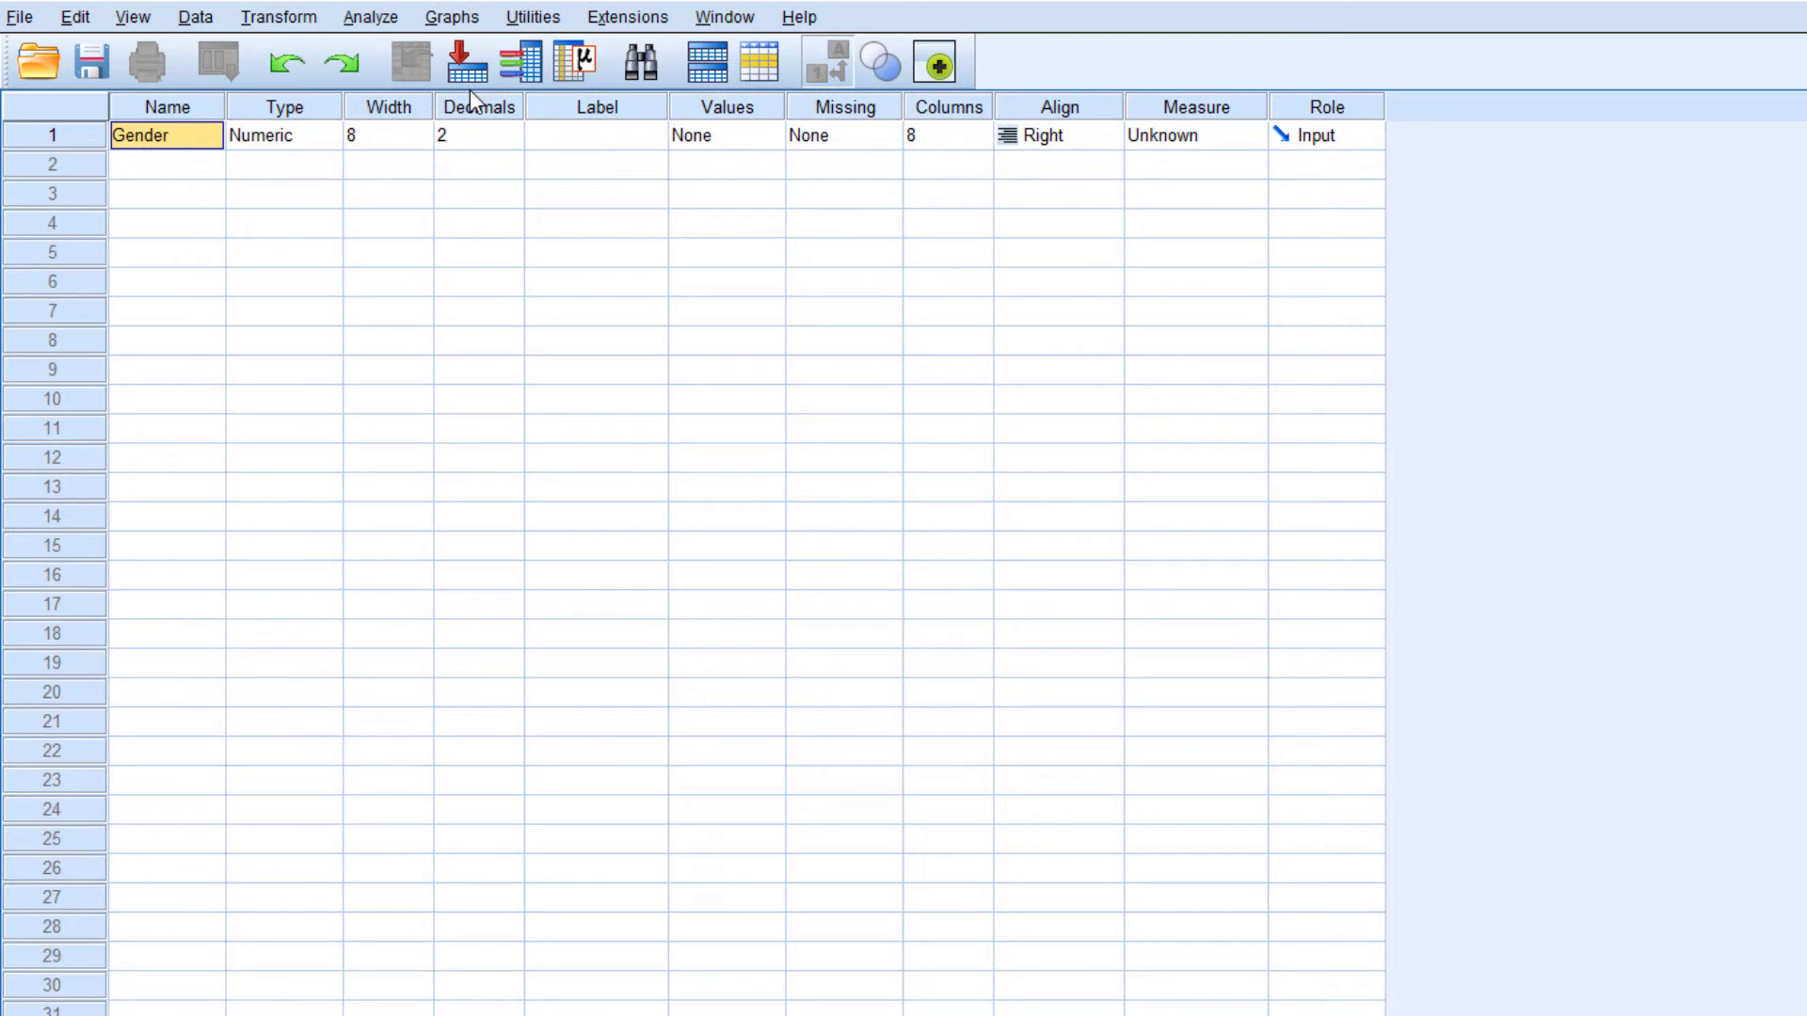
Rename the Gender variable as Gender_1, using an underscore before the number
{"action": "key", "text": "F2"}
{"action": "key", "text": "Right"}
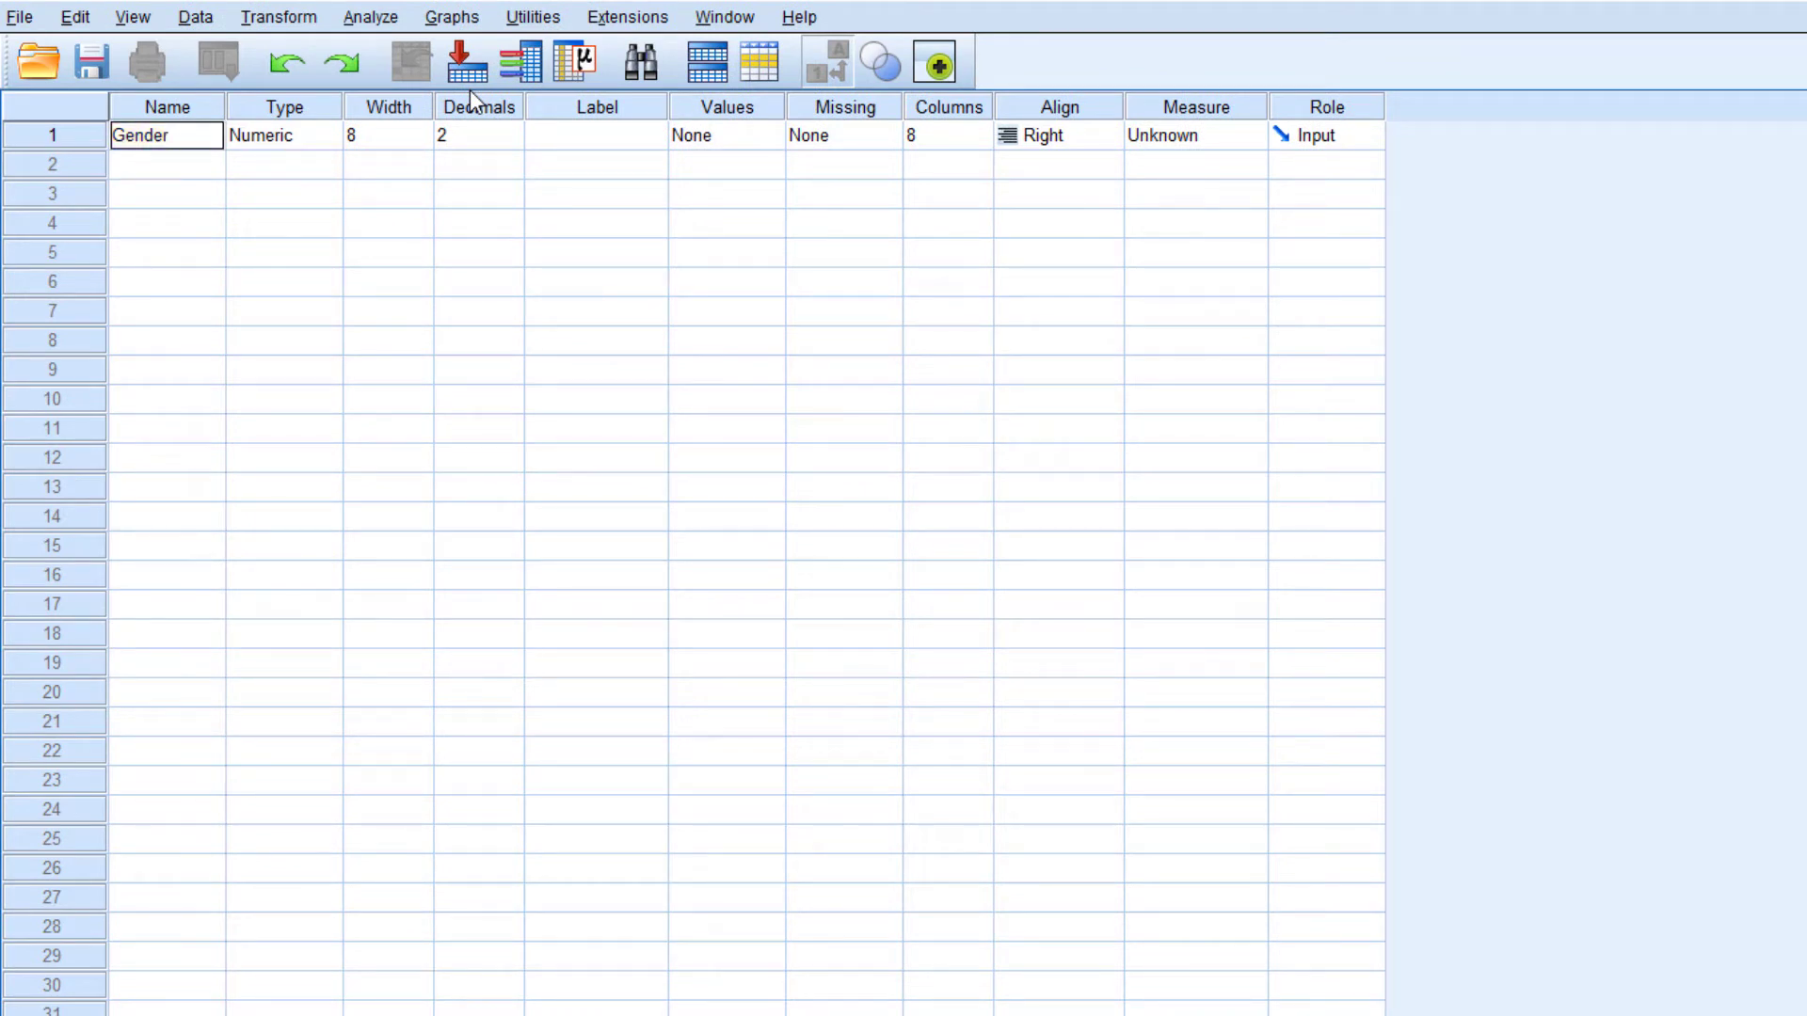
{"action": "type", "text": "_1"}
{"action": "key", "text": "Return"}
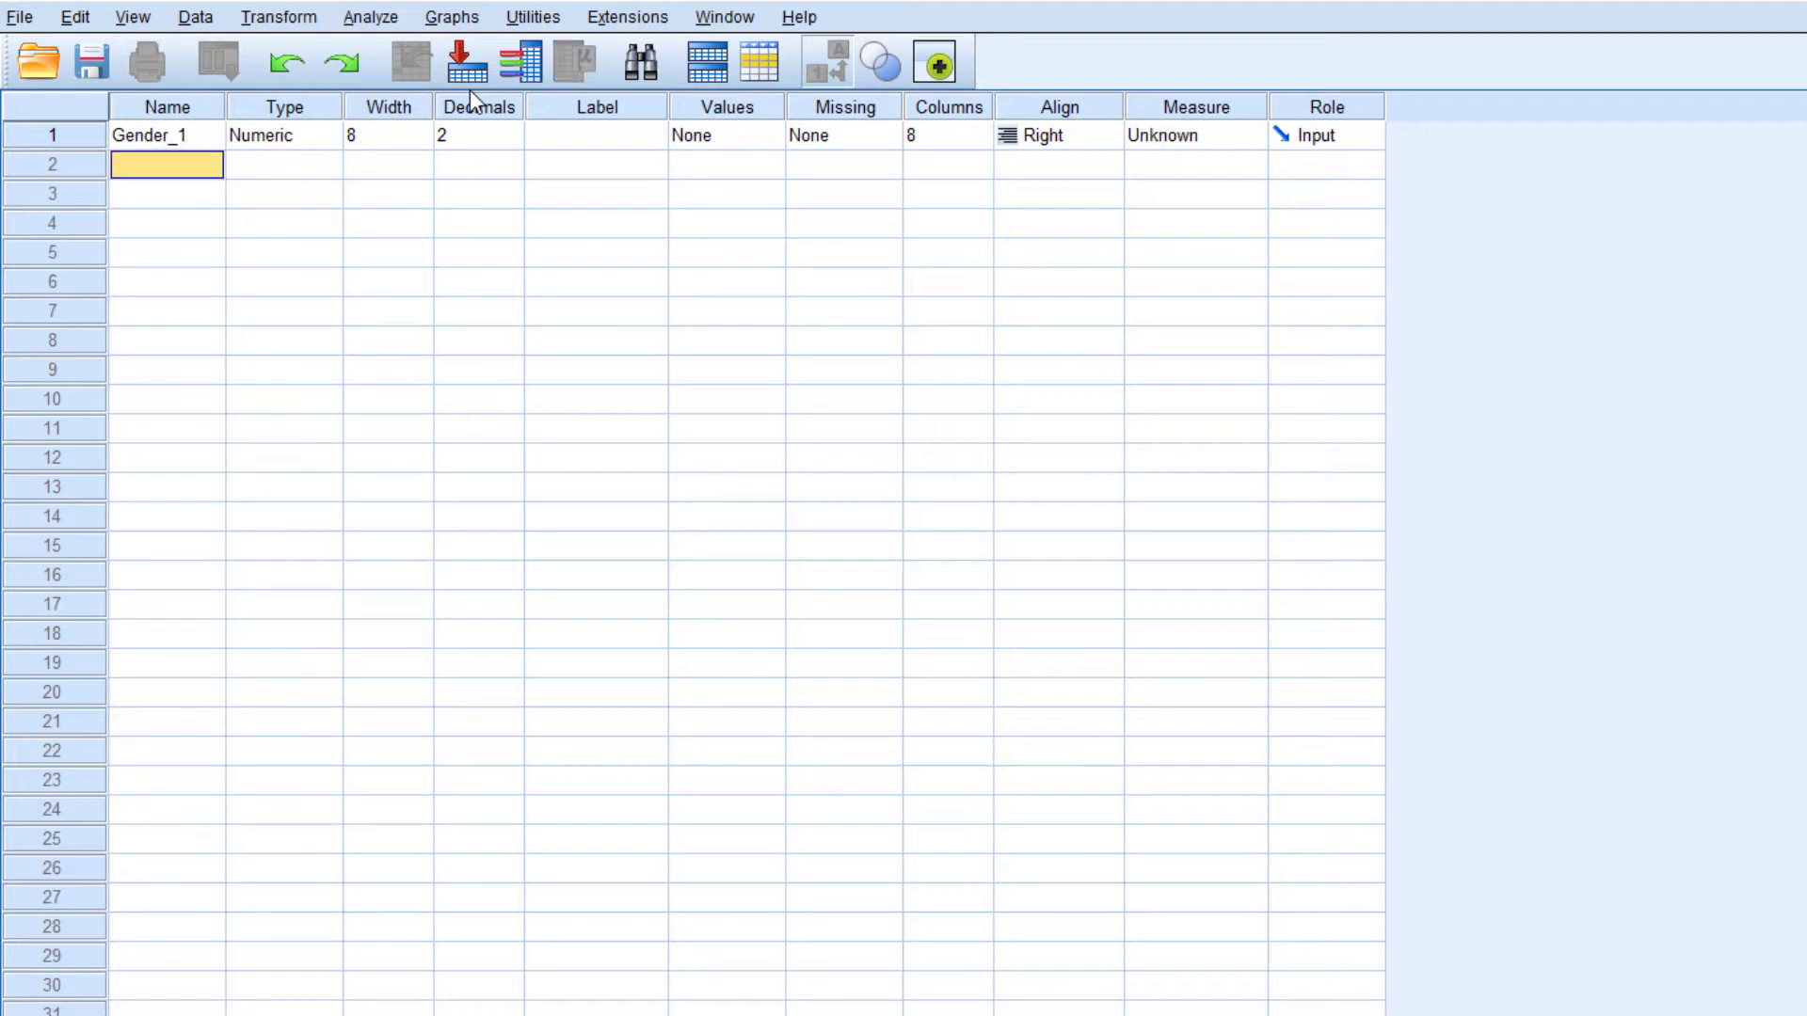
Examine the type options for Gender_1, from Comma and Scientific notation through Date, Dollar, Custom currency, String and Restricted Numeric, and return to Numeric
{"action": "key", "text": "Up"}
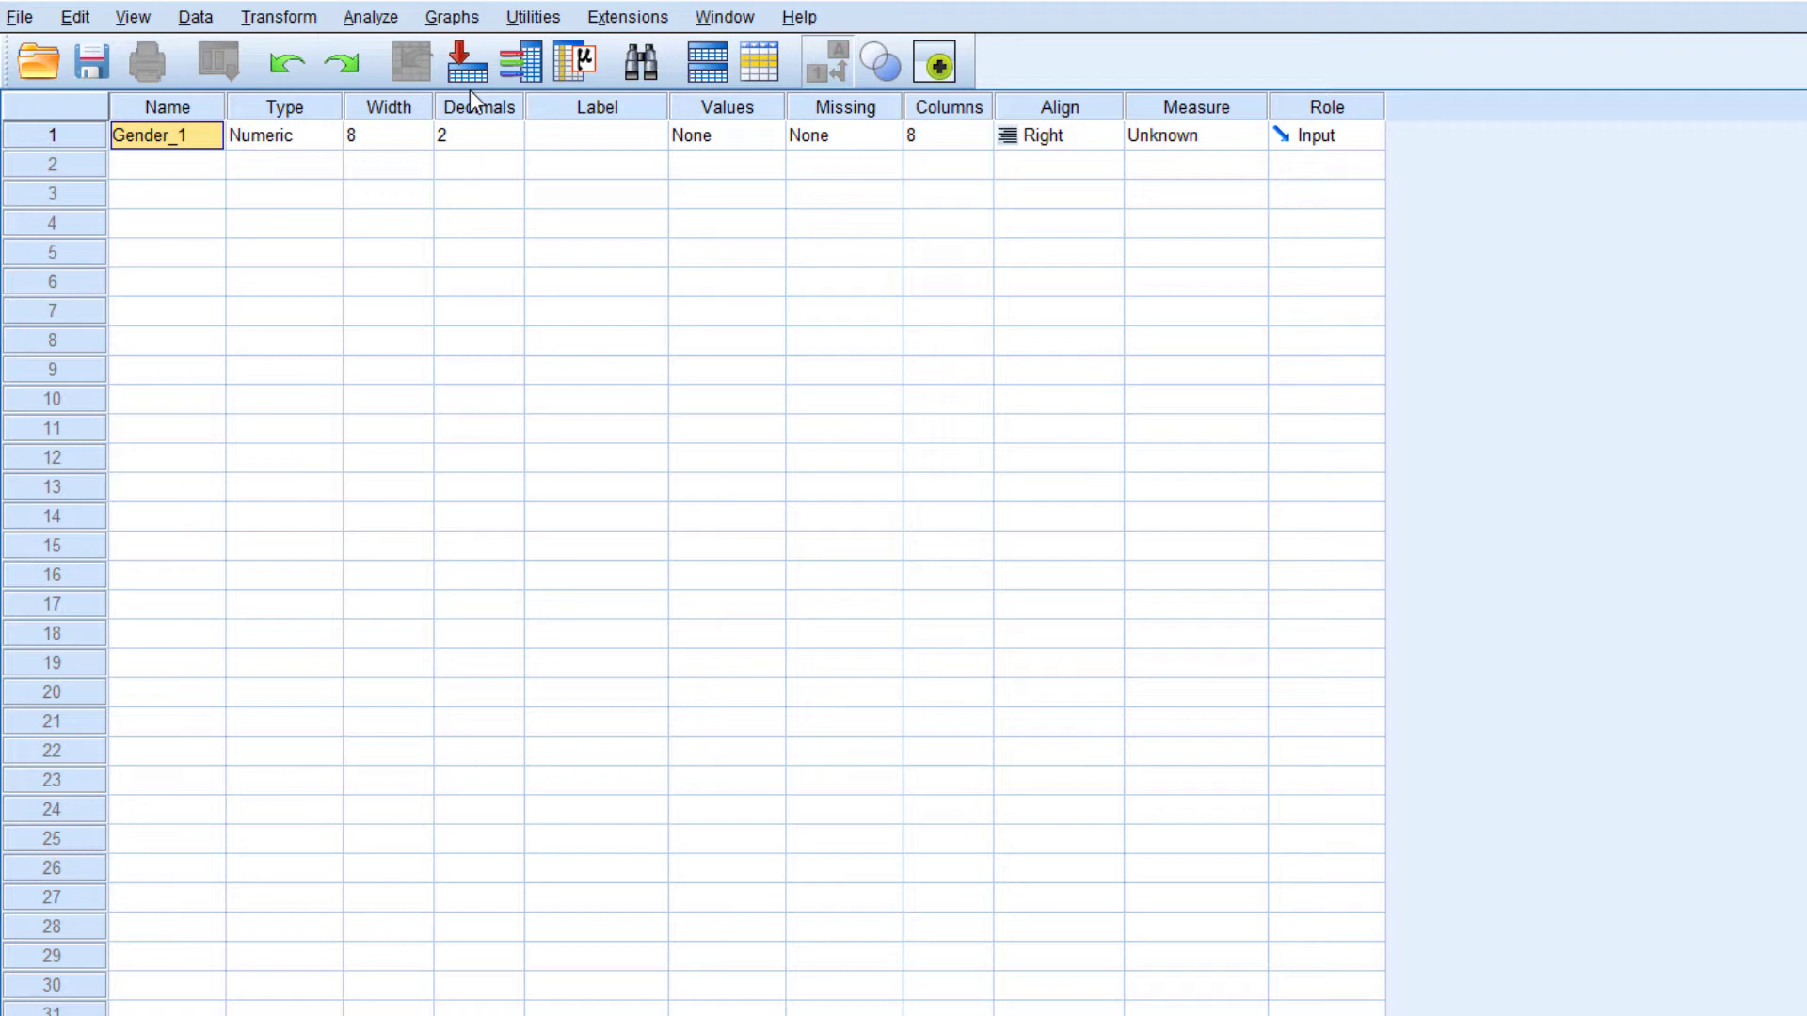
{"action": "key", "text": "Tab"}
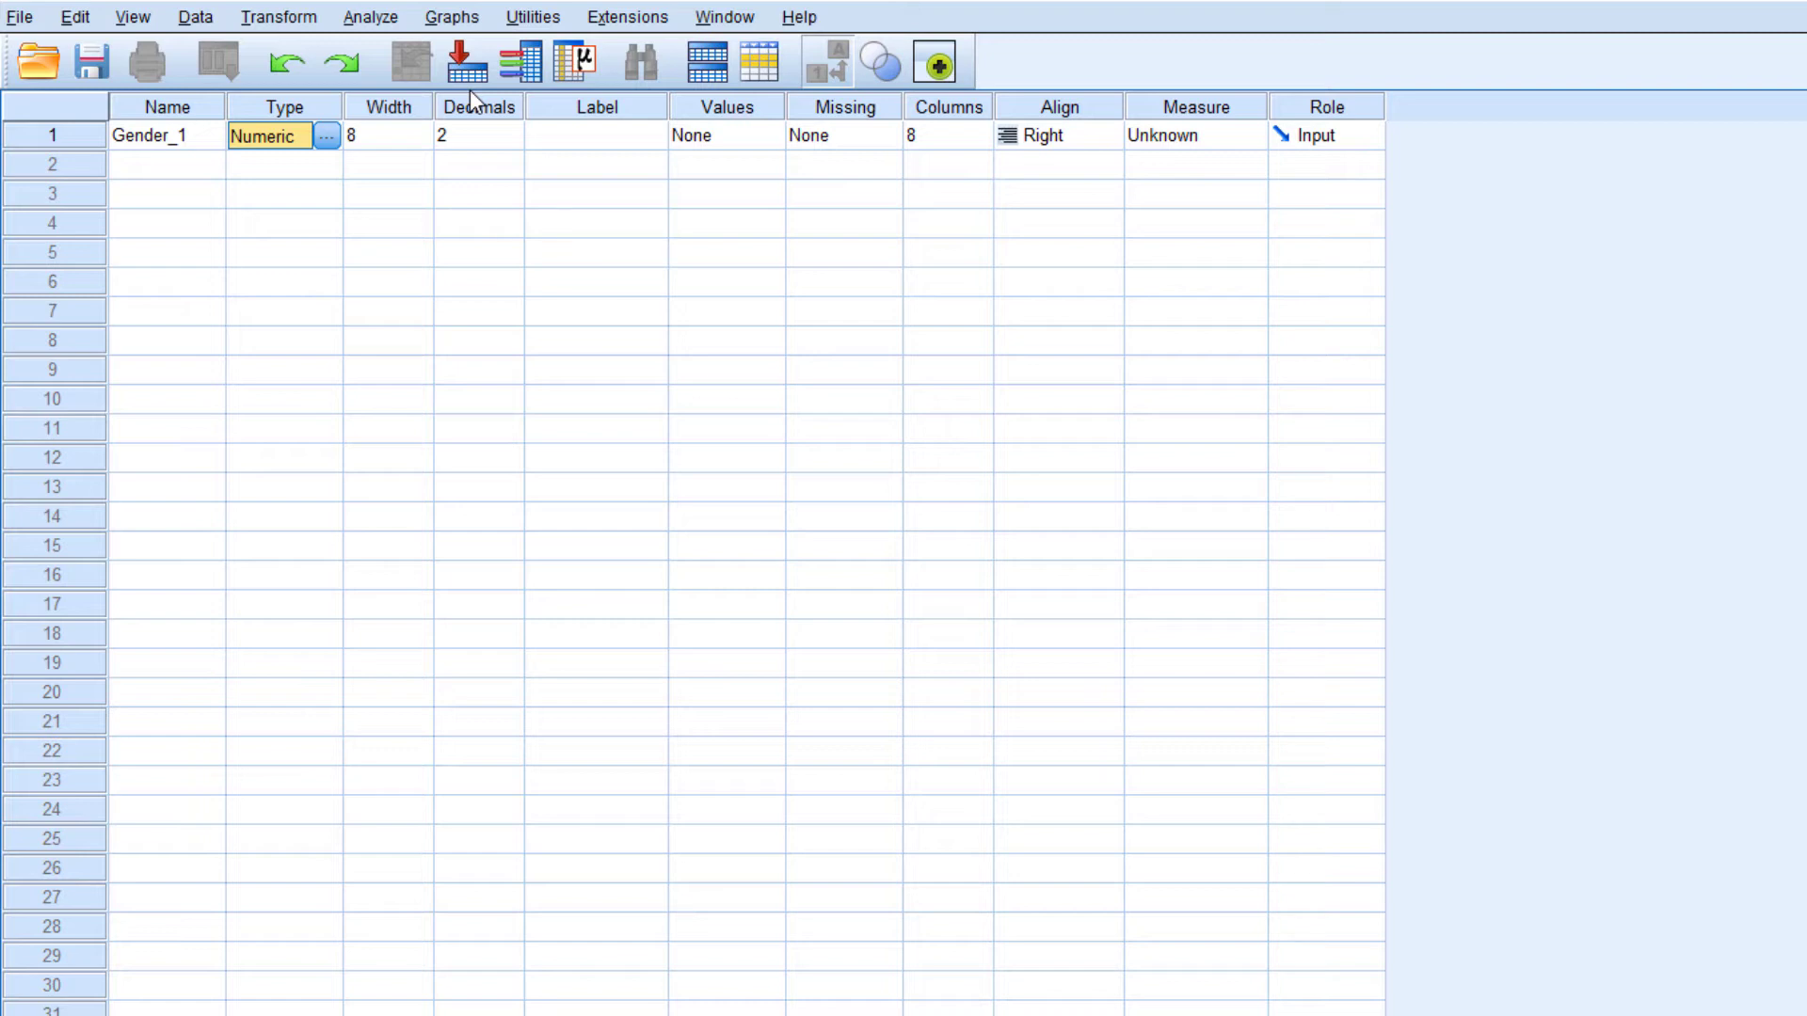
{"action": "left_click", "coordinate": [326, 137]}
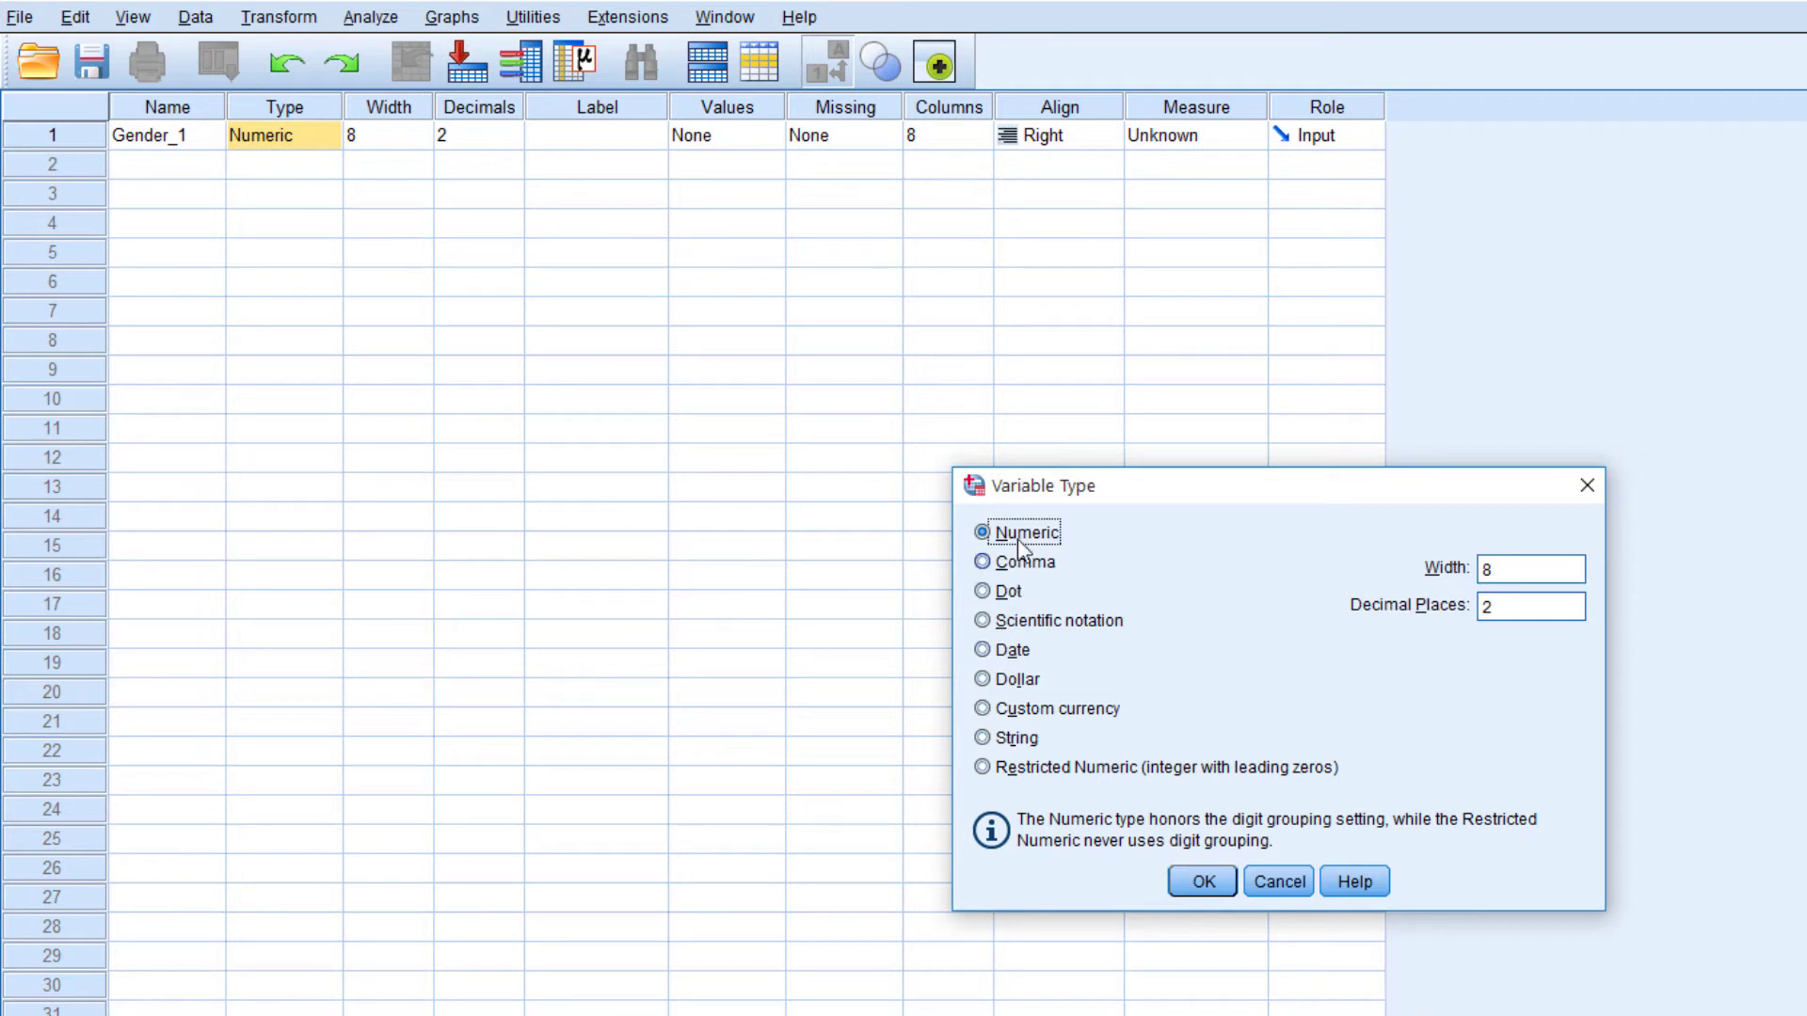
{"action": "left_click", "coordinate": [1029, 565]}
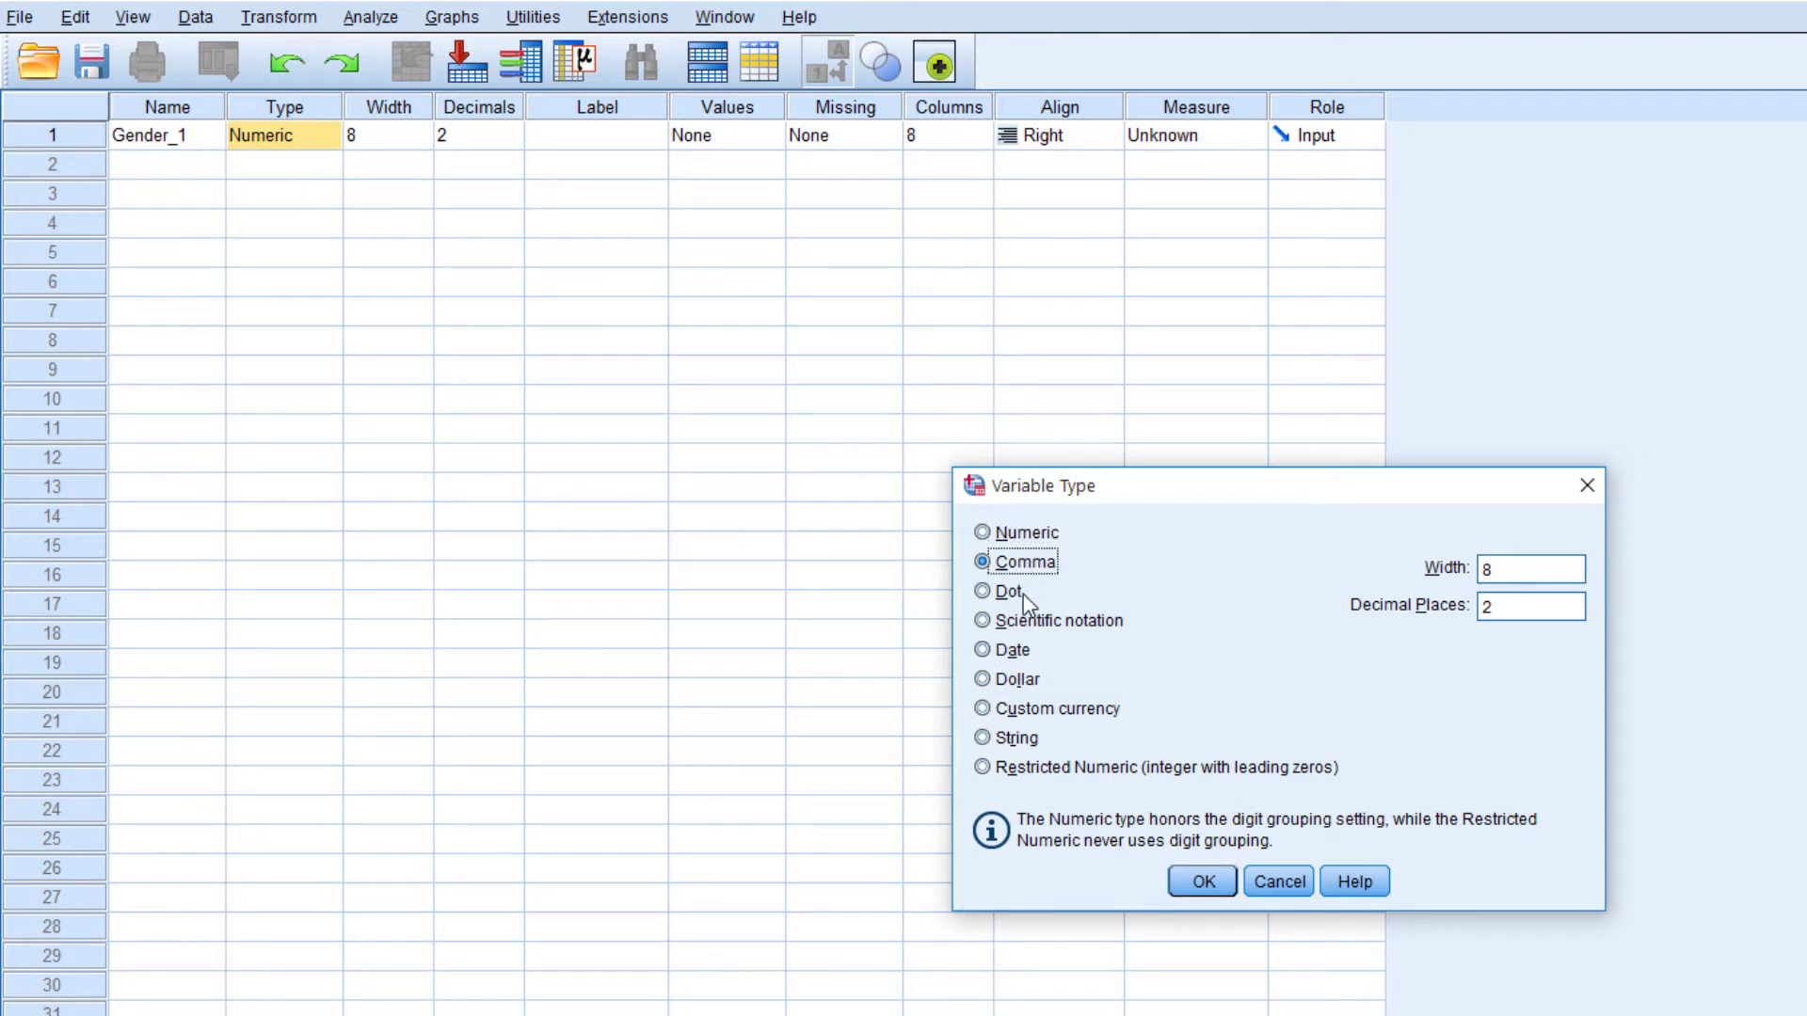
{"action": "left_click", "coordinate": [1063, 623]}
{"action": "left_click", "coordinate": [1014, 651]}
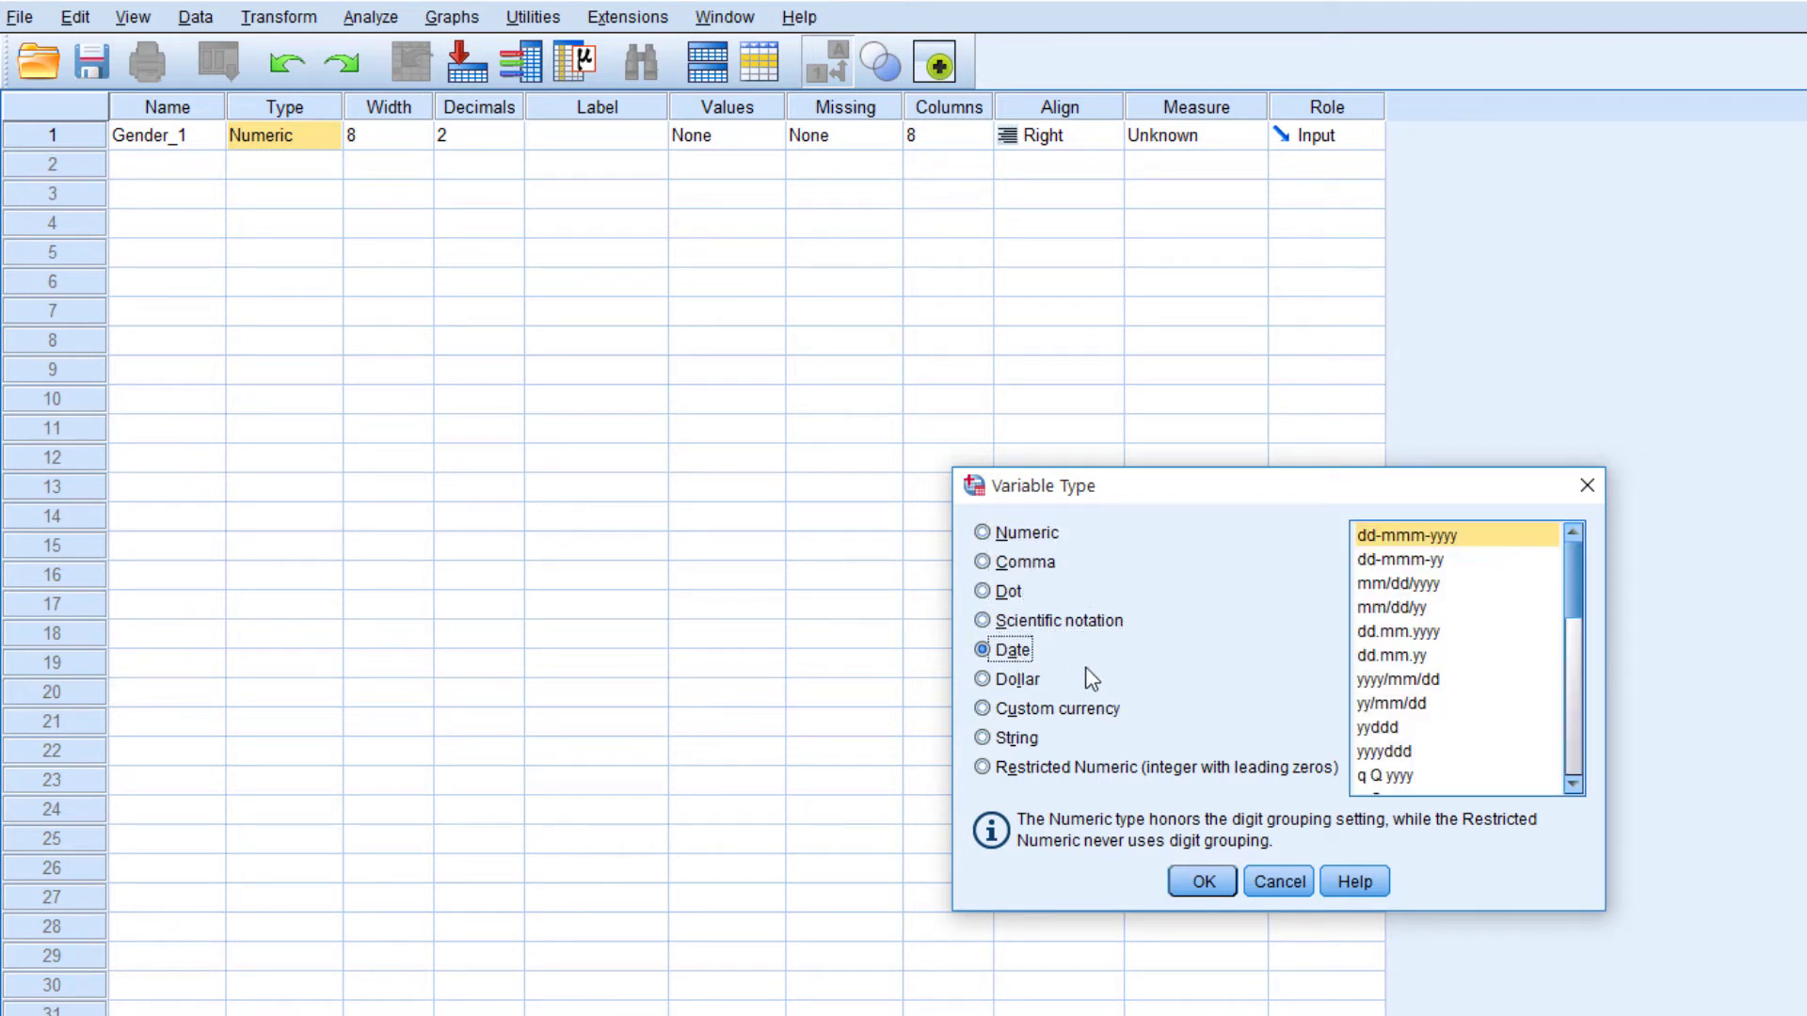
{"action": "left_click", "coordinate": [1017, 680]}
{"action": "left_click", "coordinate": [1074, 712]}
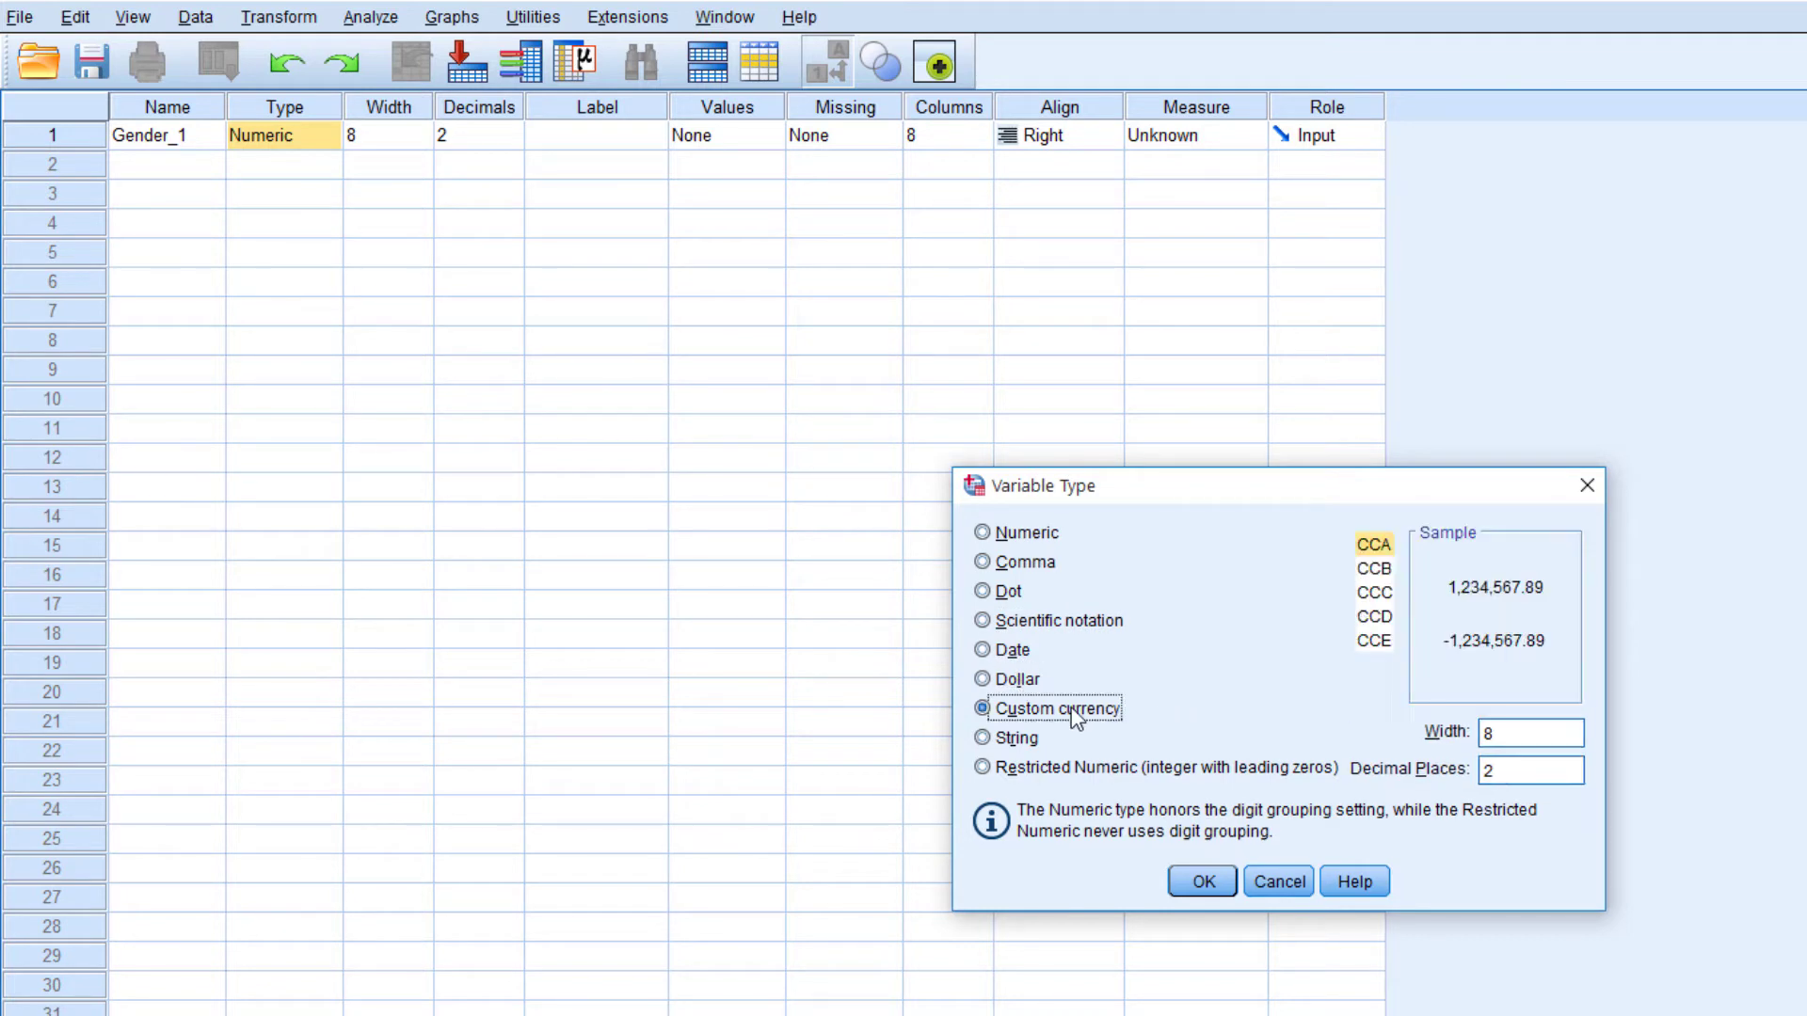
{"action": "left_click", "coordinate": [1007, 741]}
{"action": "left_click", "coordinate": [1061, 770]}
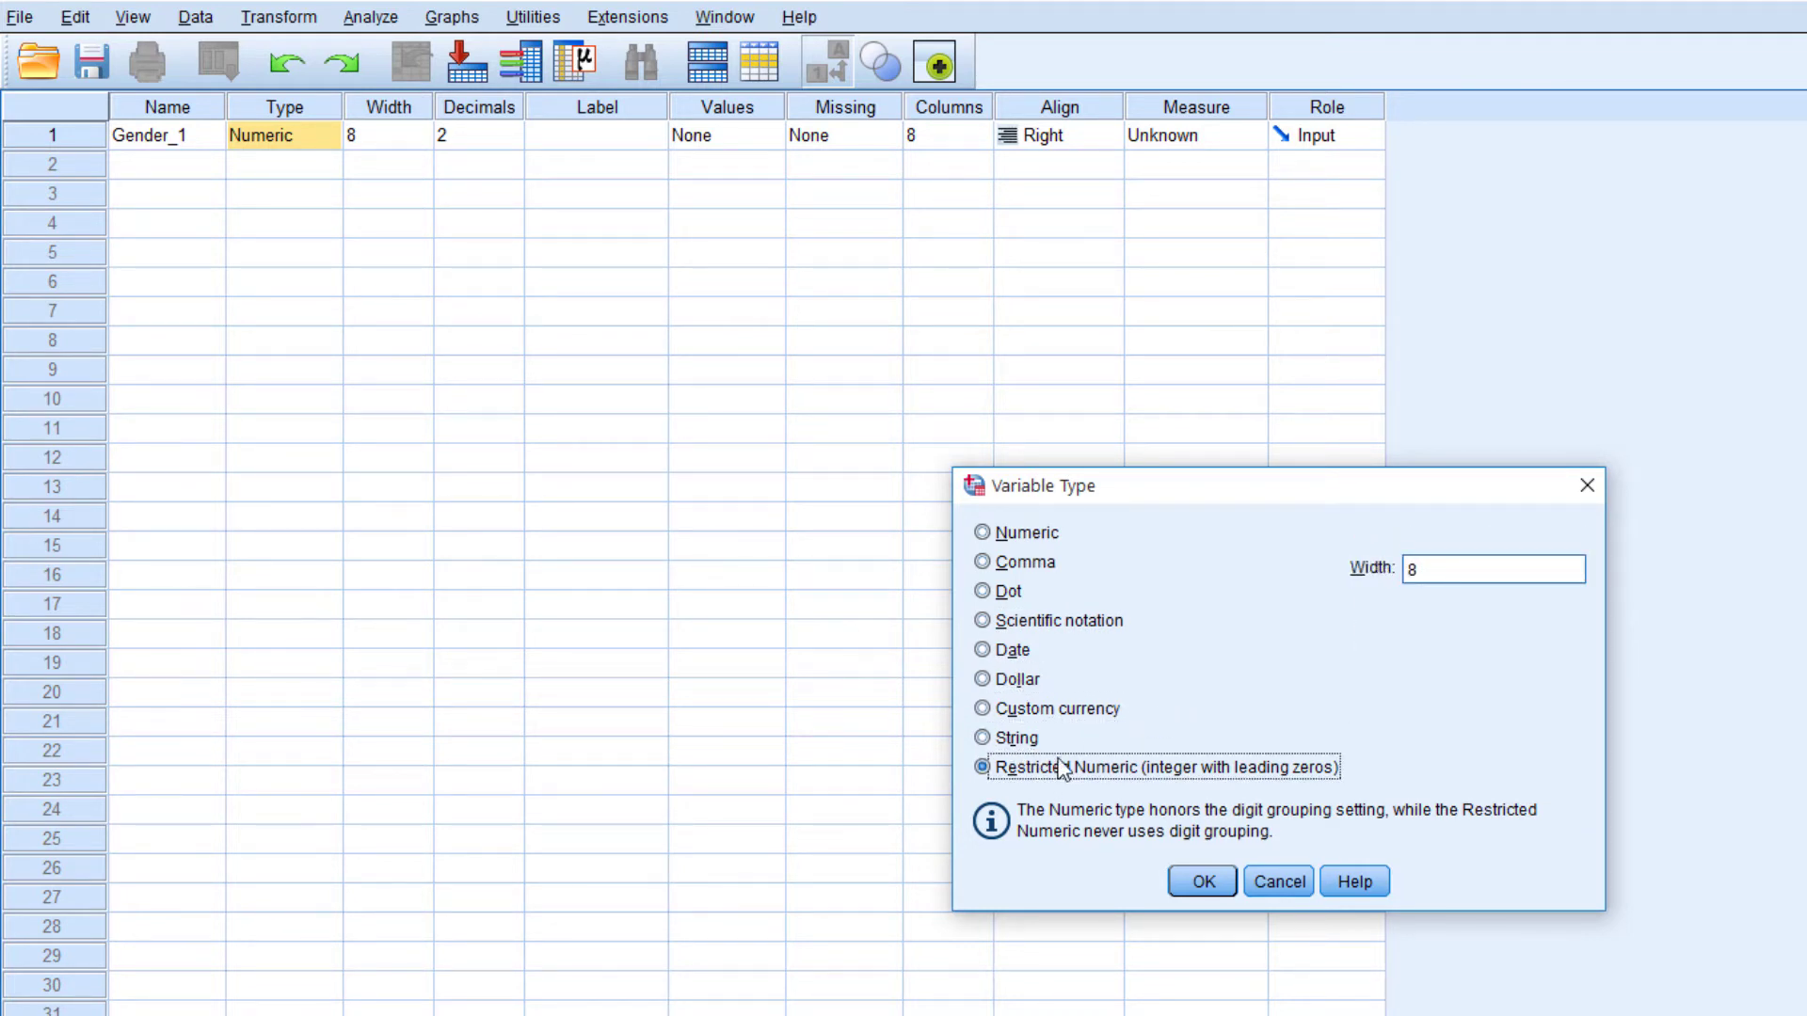
{"action": "left_click", "coordinate": [1039, 543]}
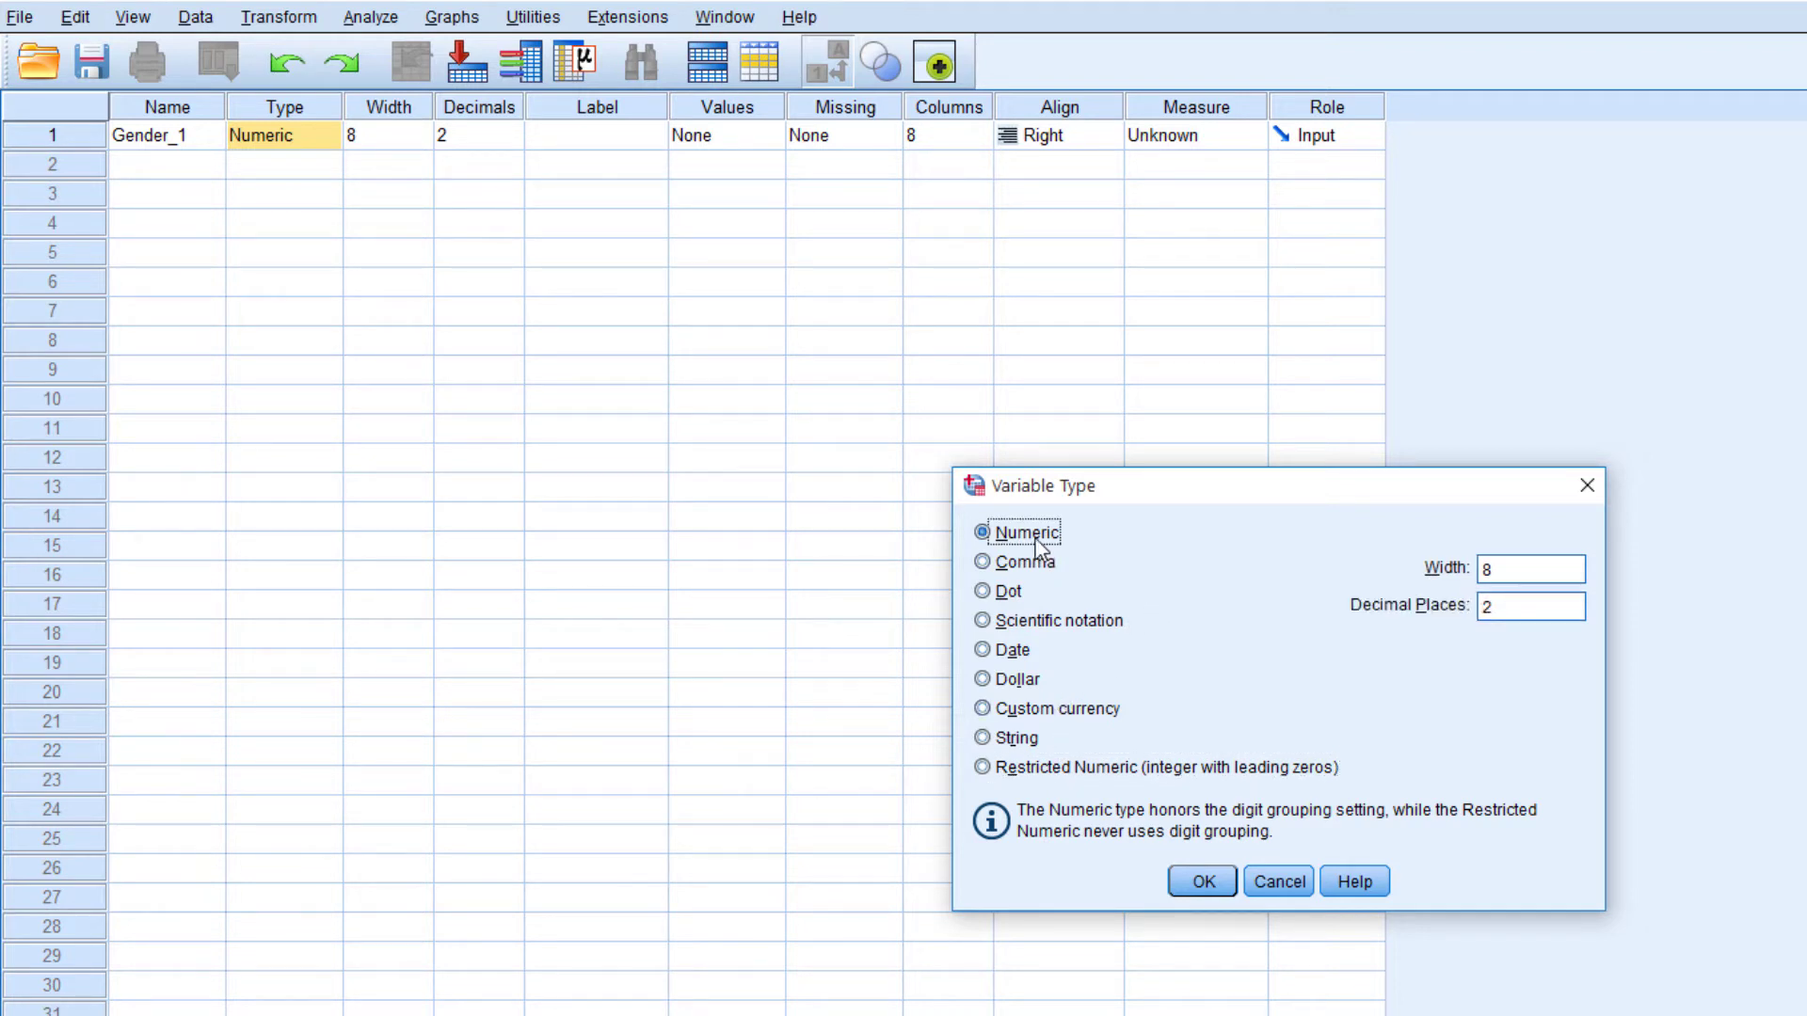
Compare the Date, String and Custom currency settings with Numeric, and accept Numeric as the type of Gender_1
{"action": "left_click", "coordinate": [1014, 654]}
{"action": "left_click", "coordinate": [1020, 741]}
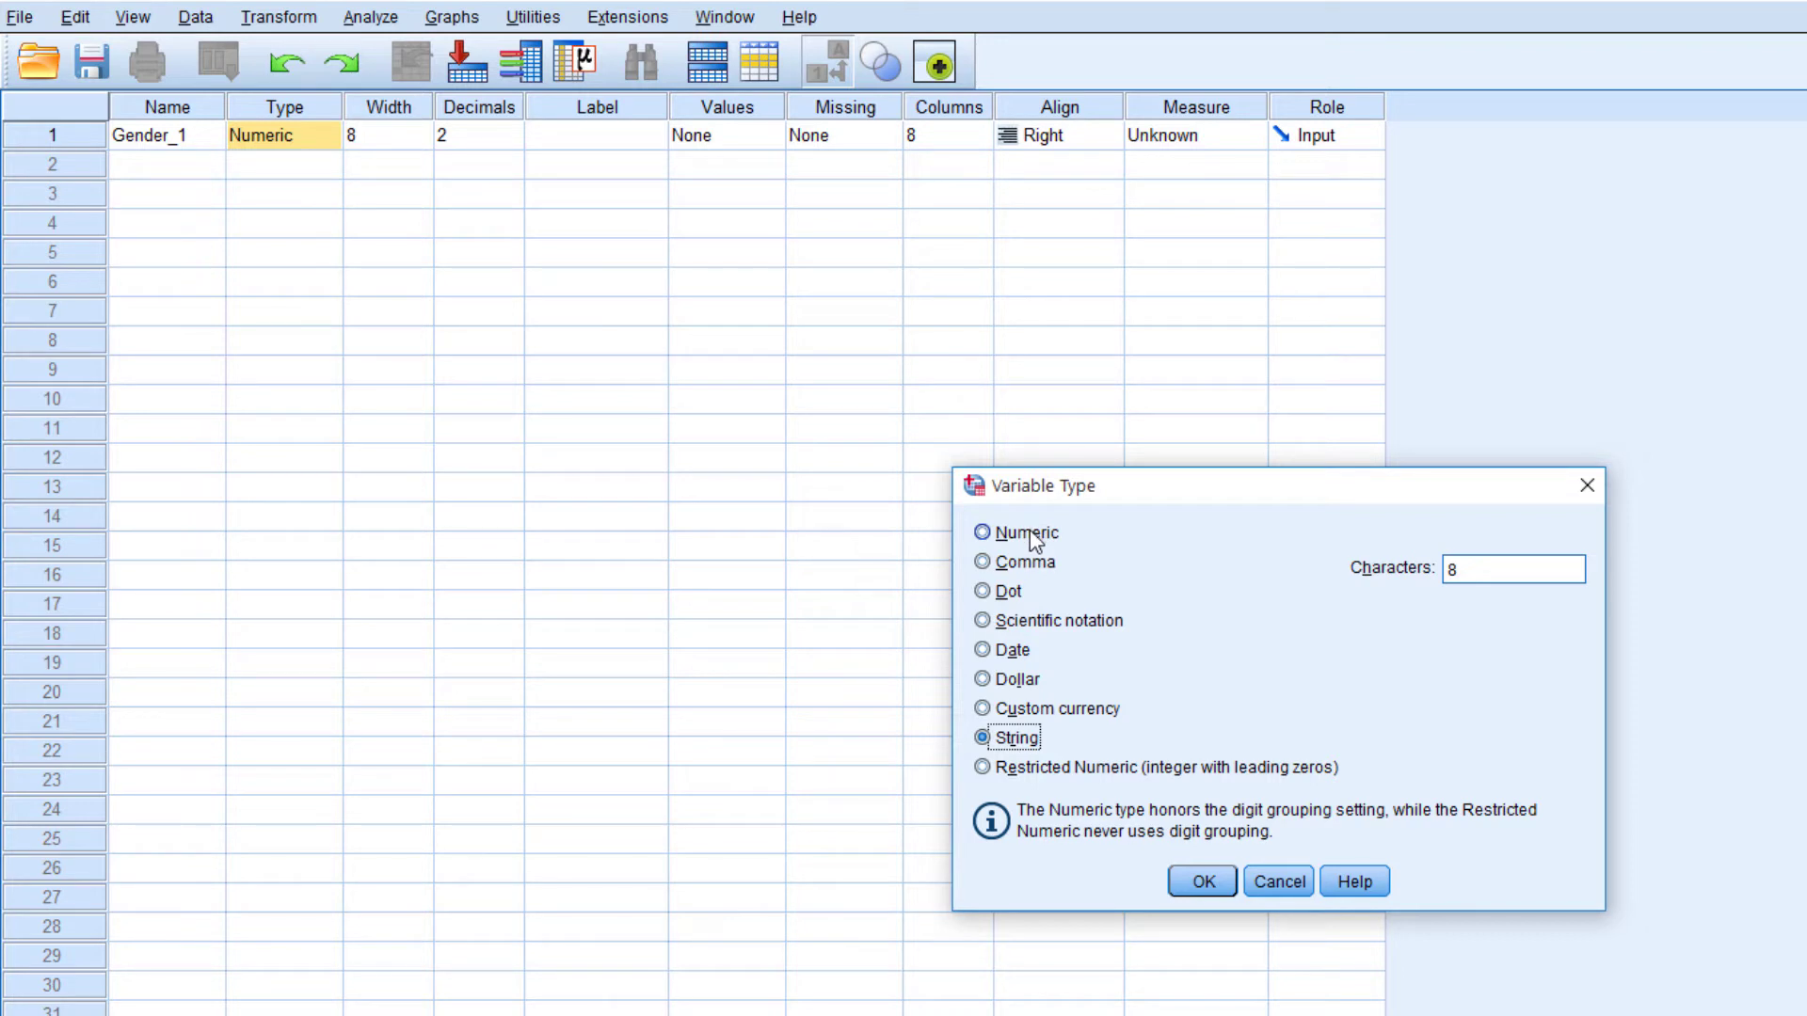
{"action": "left_click", "coordinate": [1035, 541]}
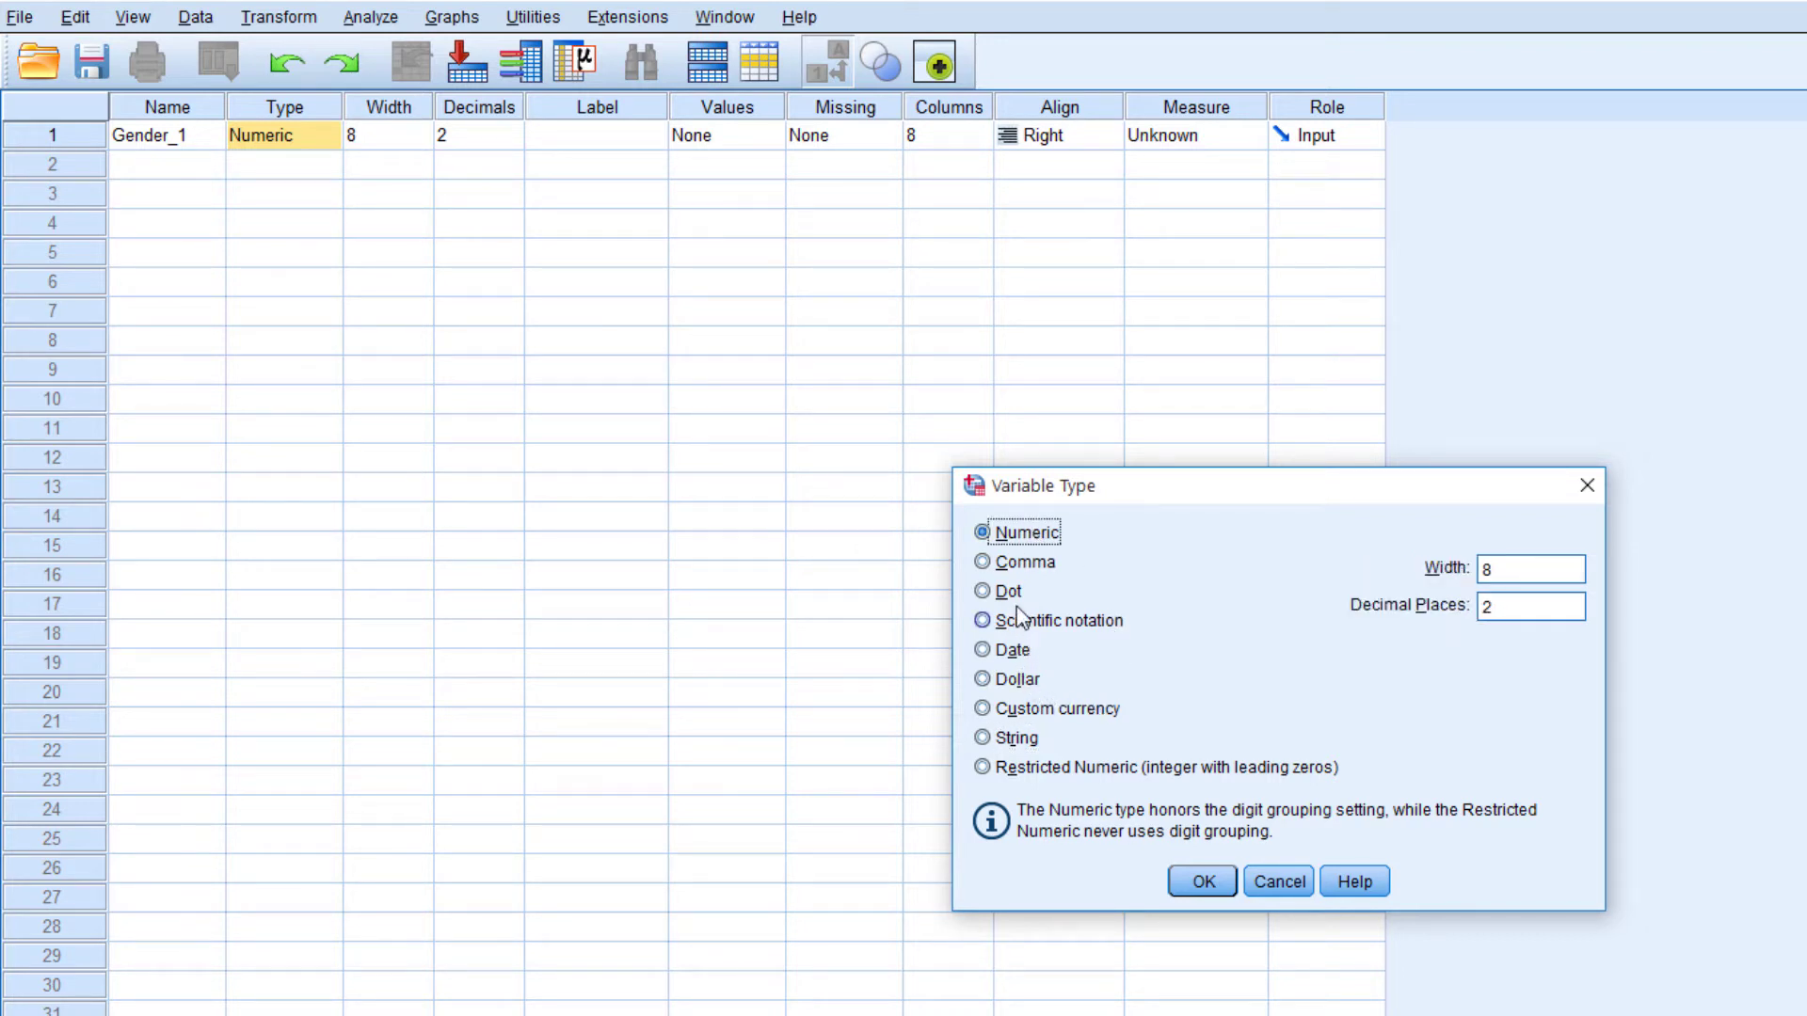
{"action": "left_click", "coordinate": [1054, 710]}
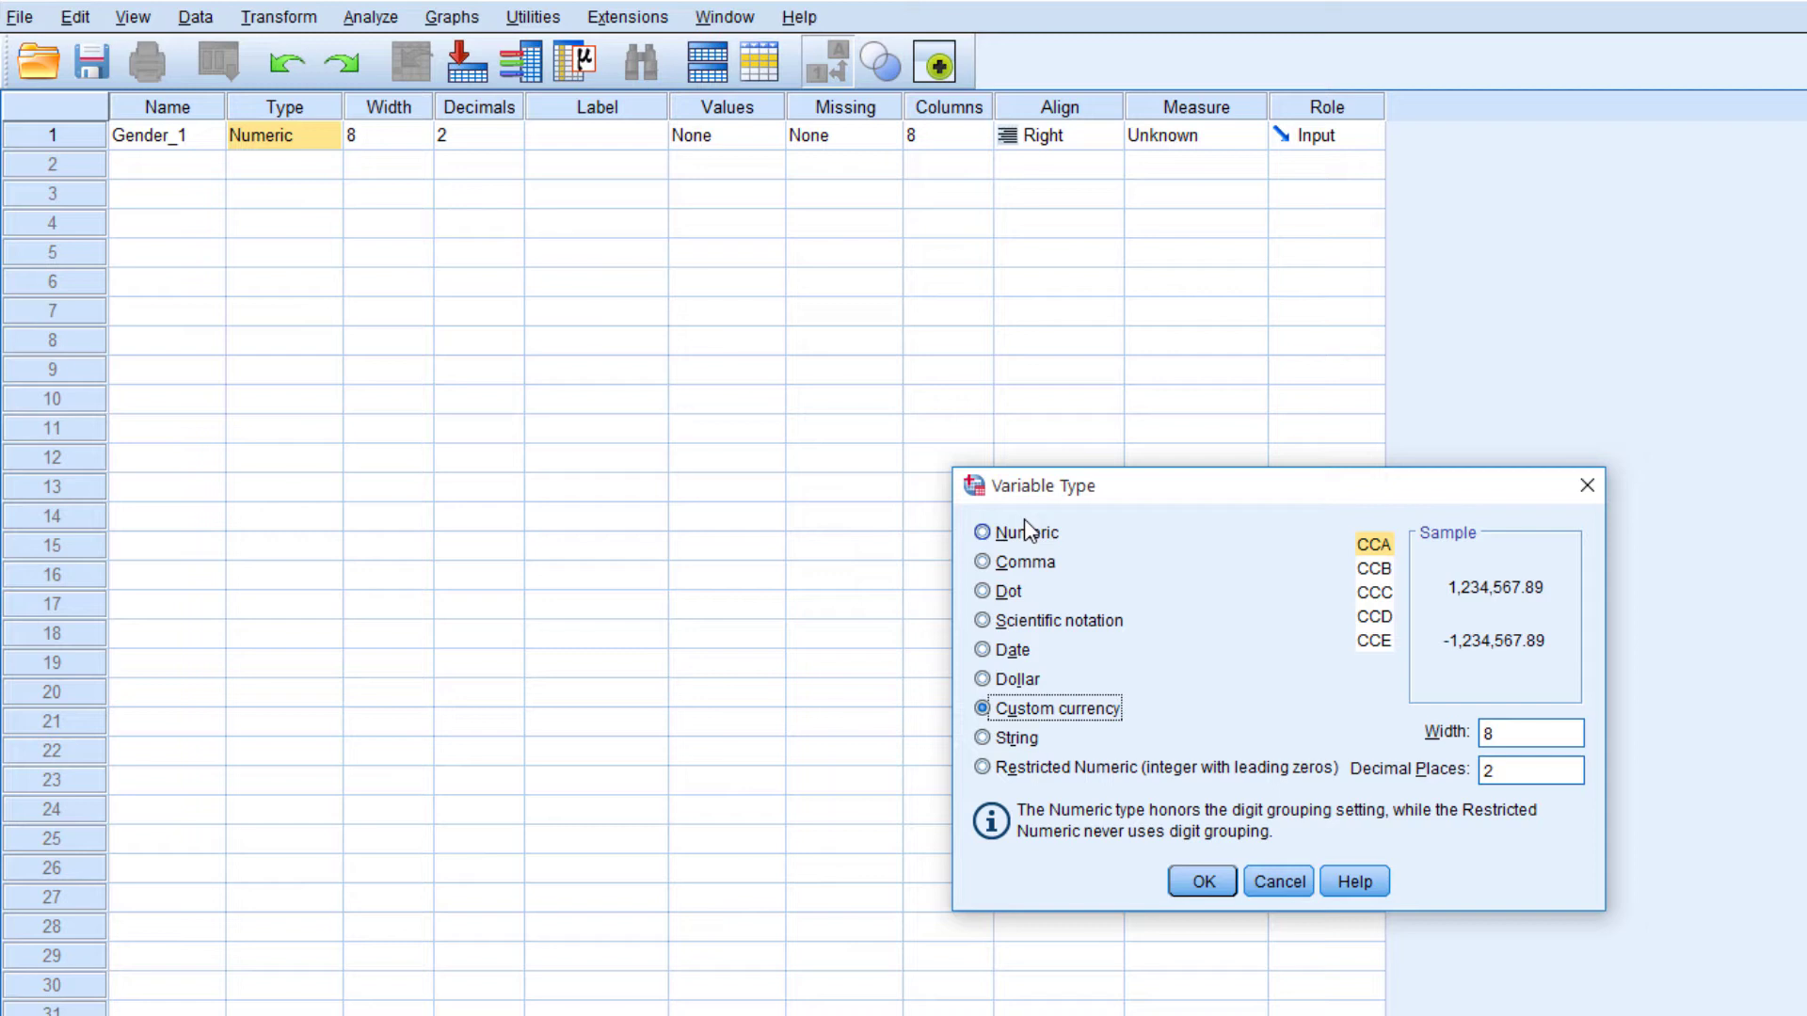
{"action": "left_click", "coordinate": [1012, 649]}
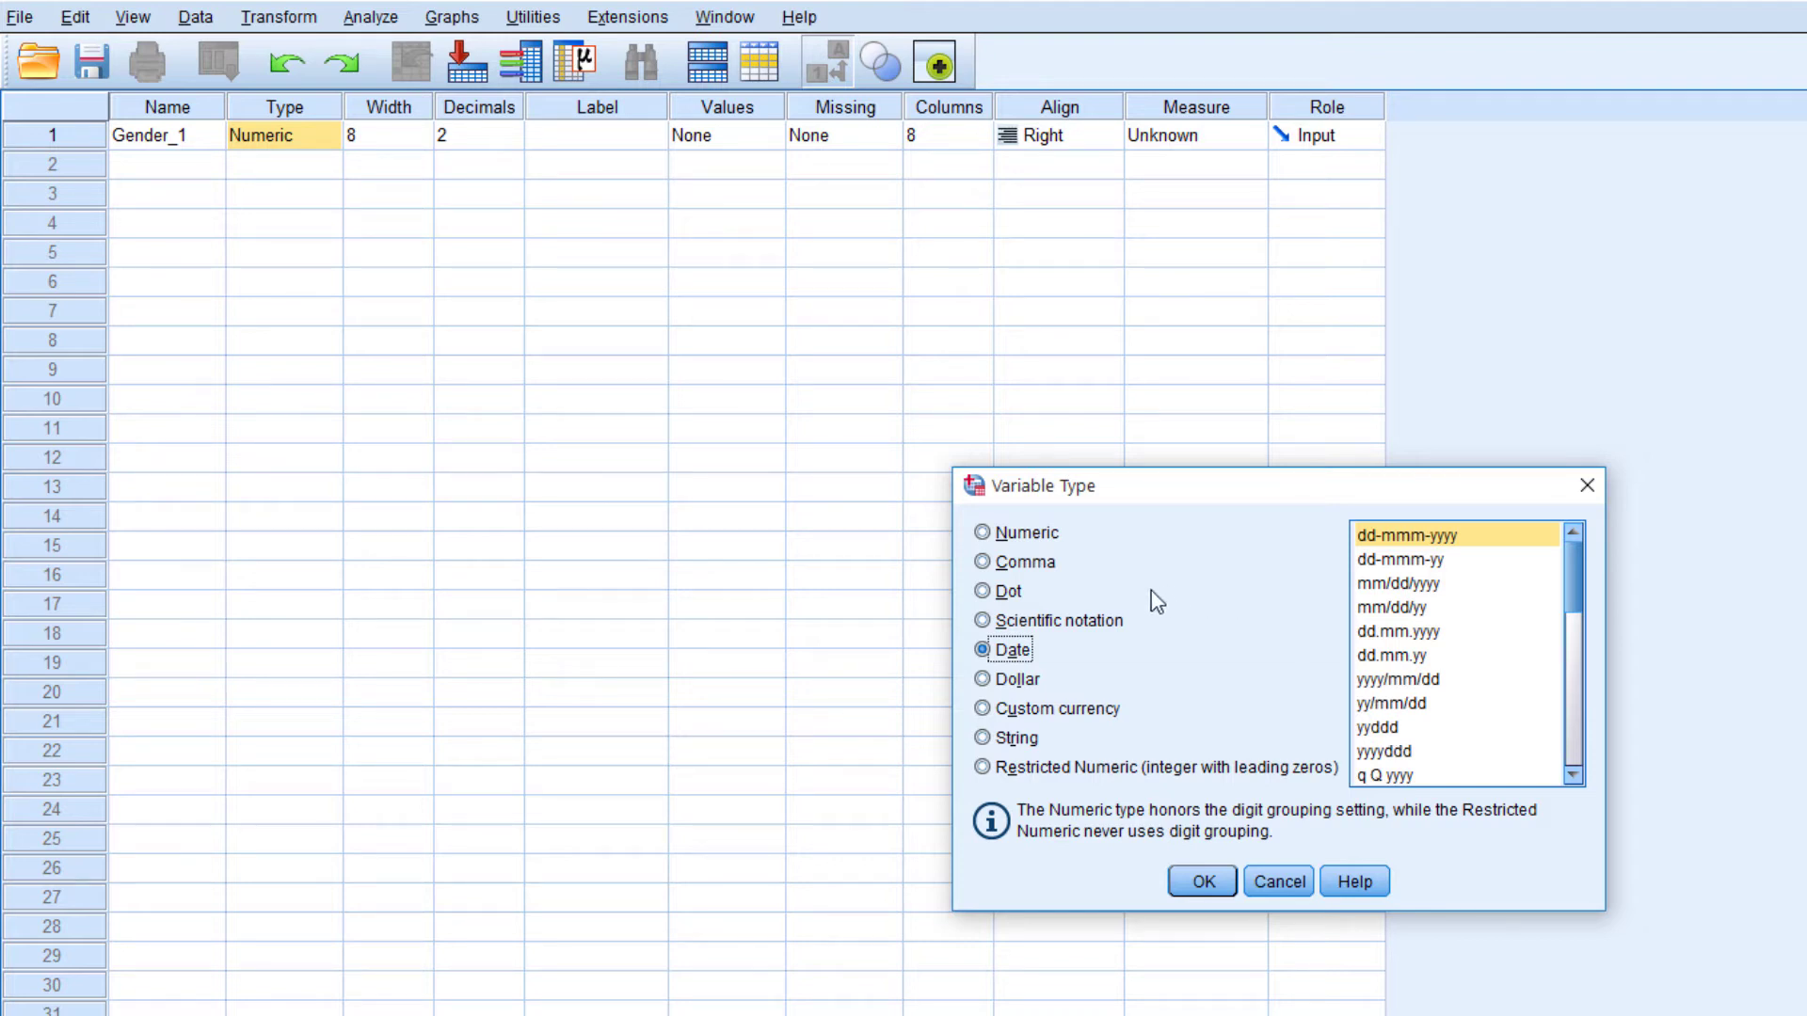
{"action": "left_click", "coordinate": [1014, 739]}
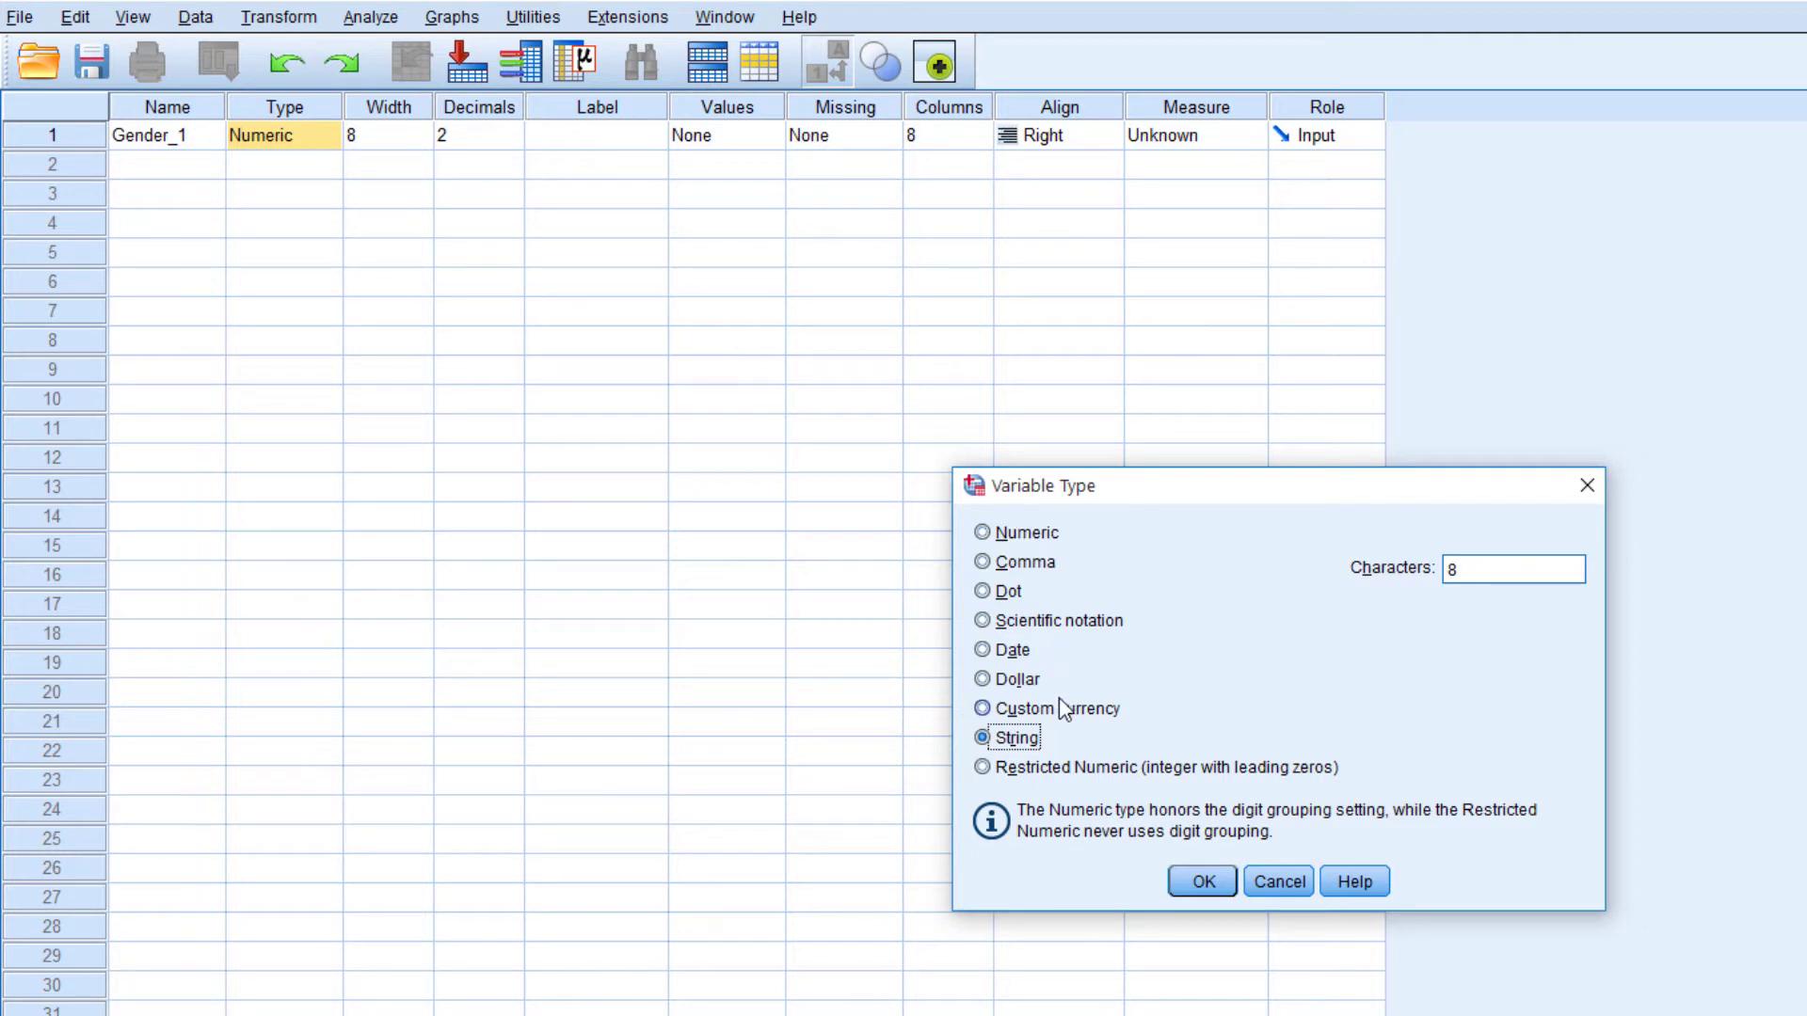
{"action": "left_click", "coordinate": [1035, 534]}
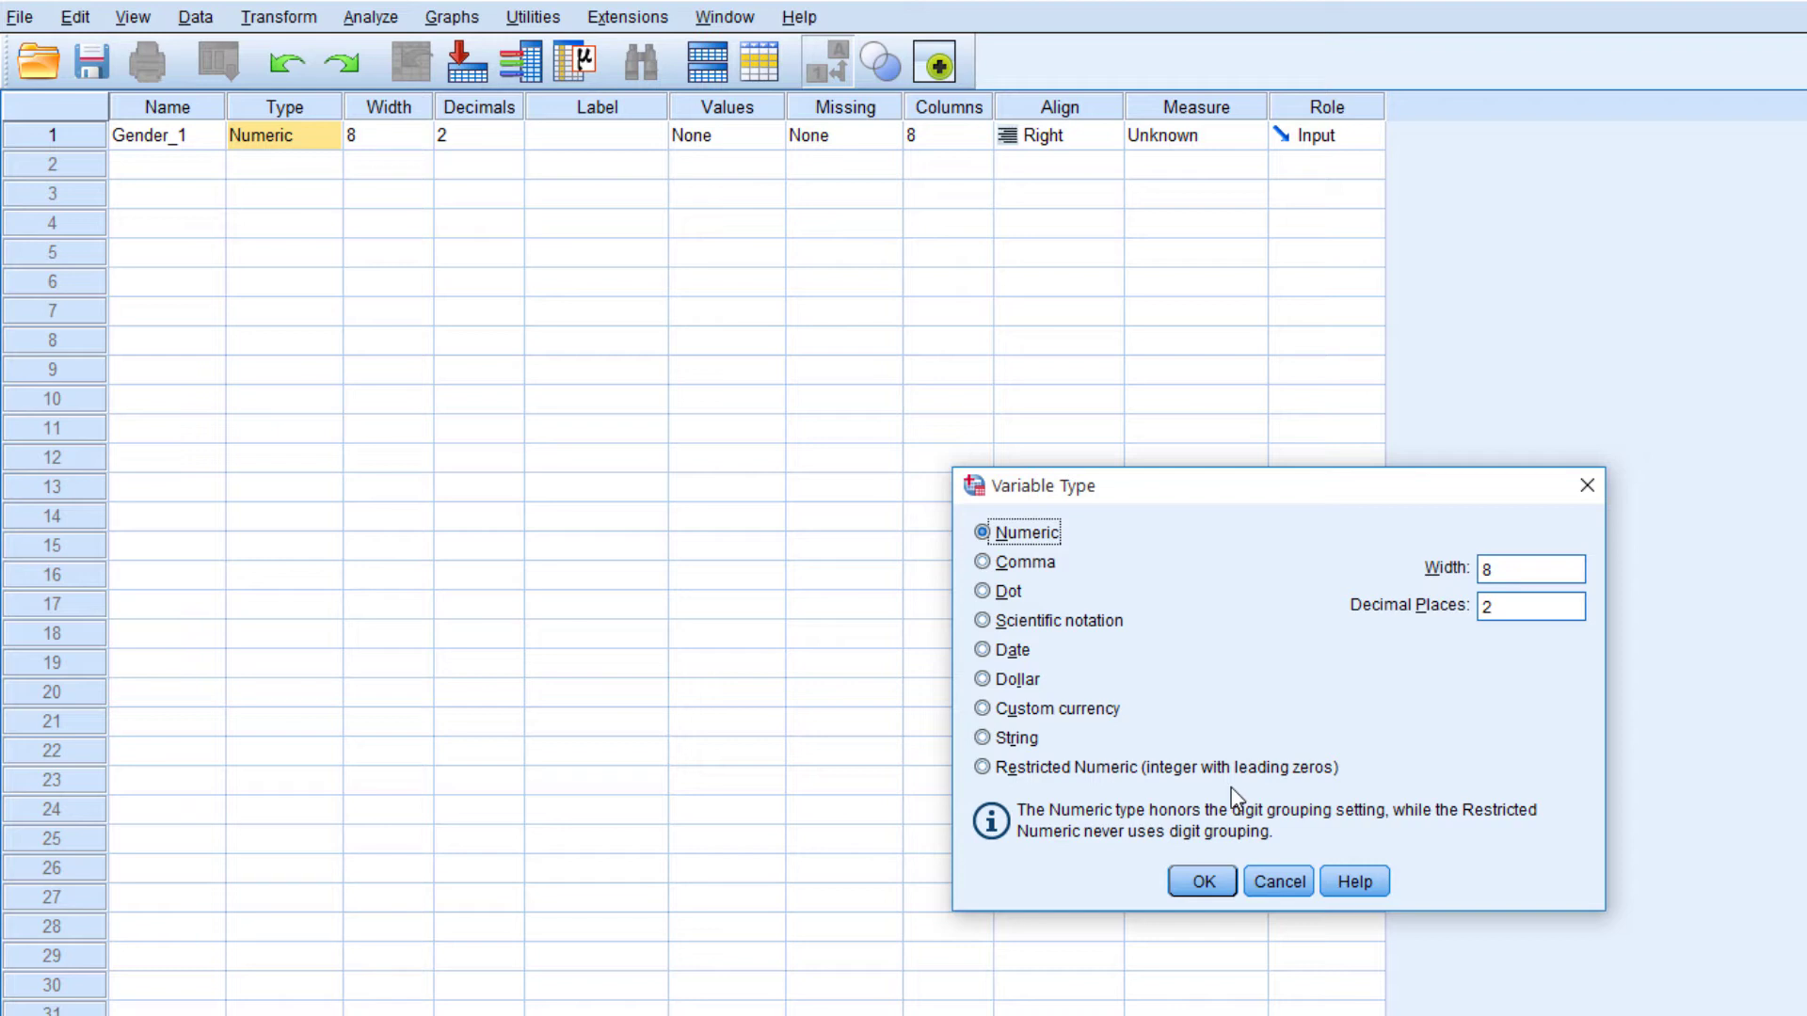
{"action": "left_click", "coordinate": [1202, 881]}
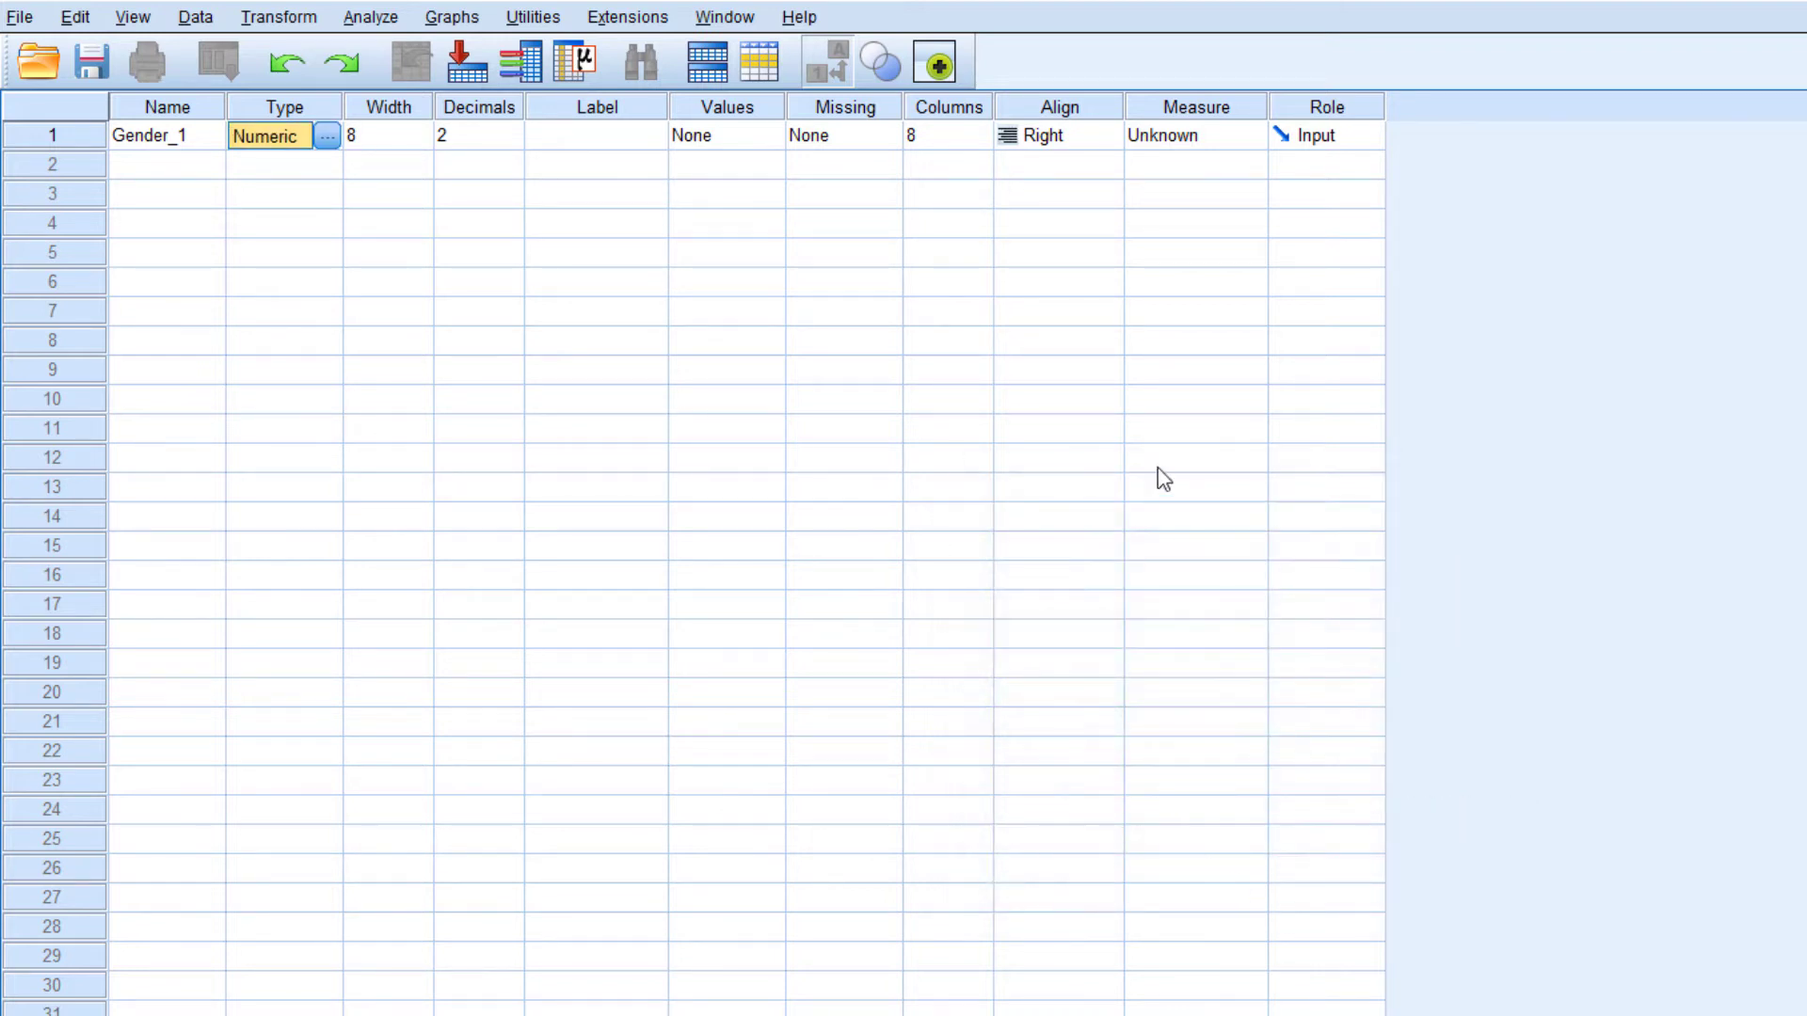
Try 0 and 3 decimal places for Gender_1 in its variable type settings, and restore the value to 2
{"action": "key", "text": "Tab"}
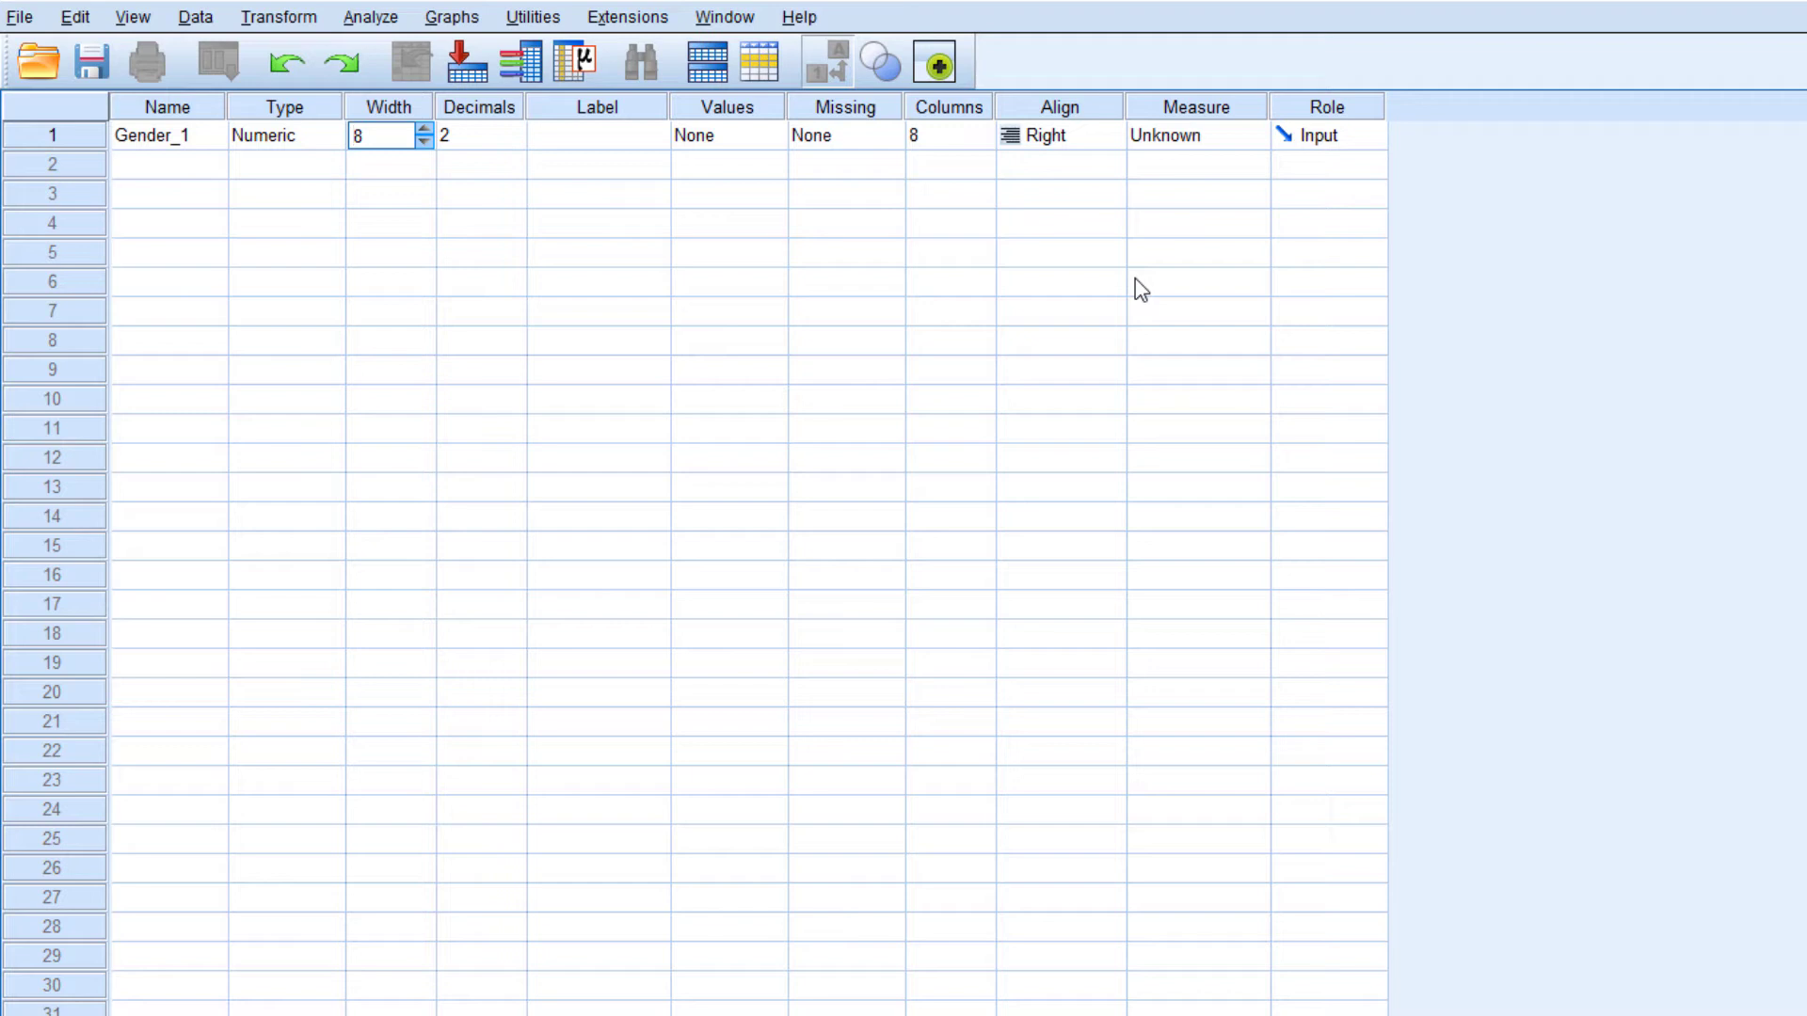
{"action": "left_click", "coordinate": [492, 142]}
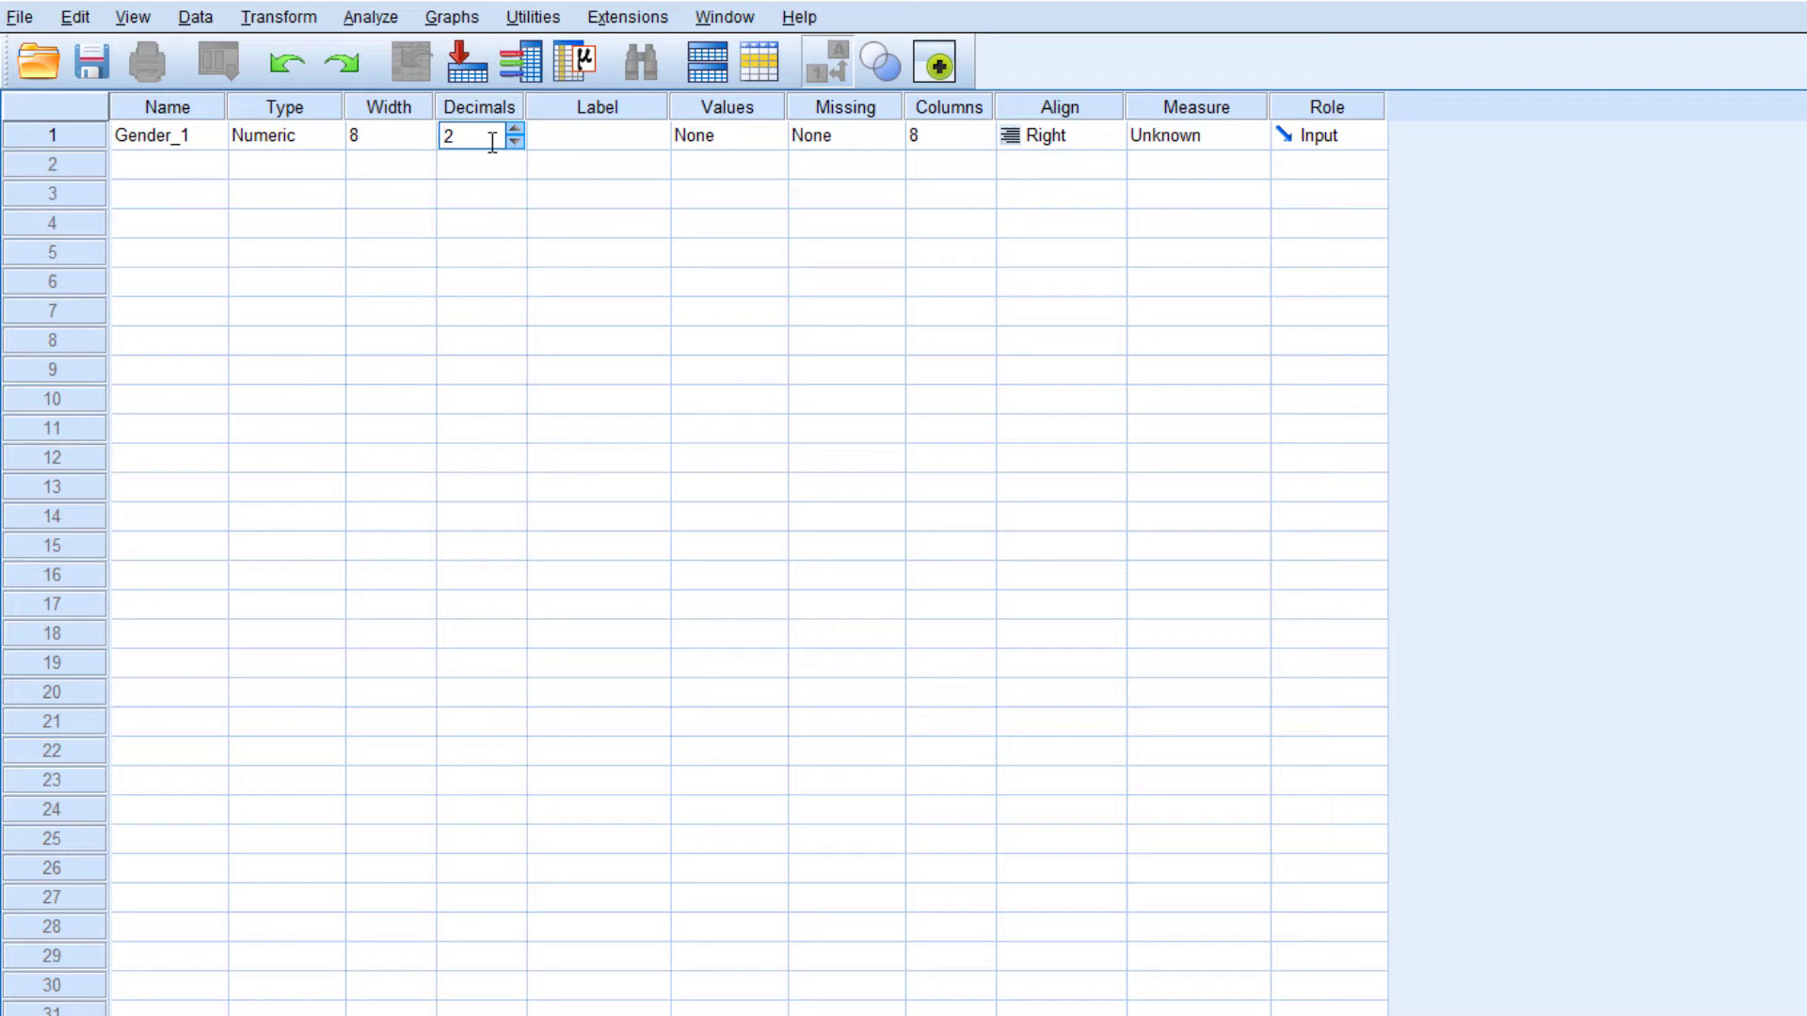
{"action": "left_click", "coordinate": [331, 142]}
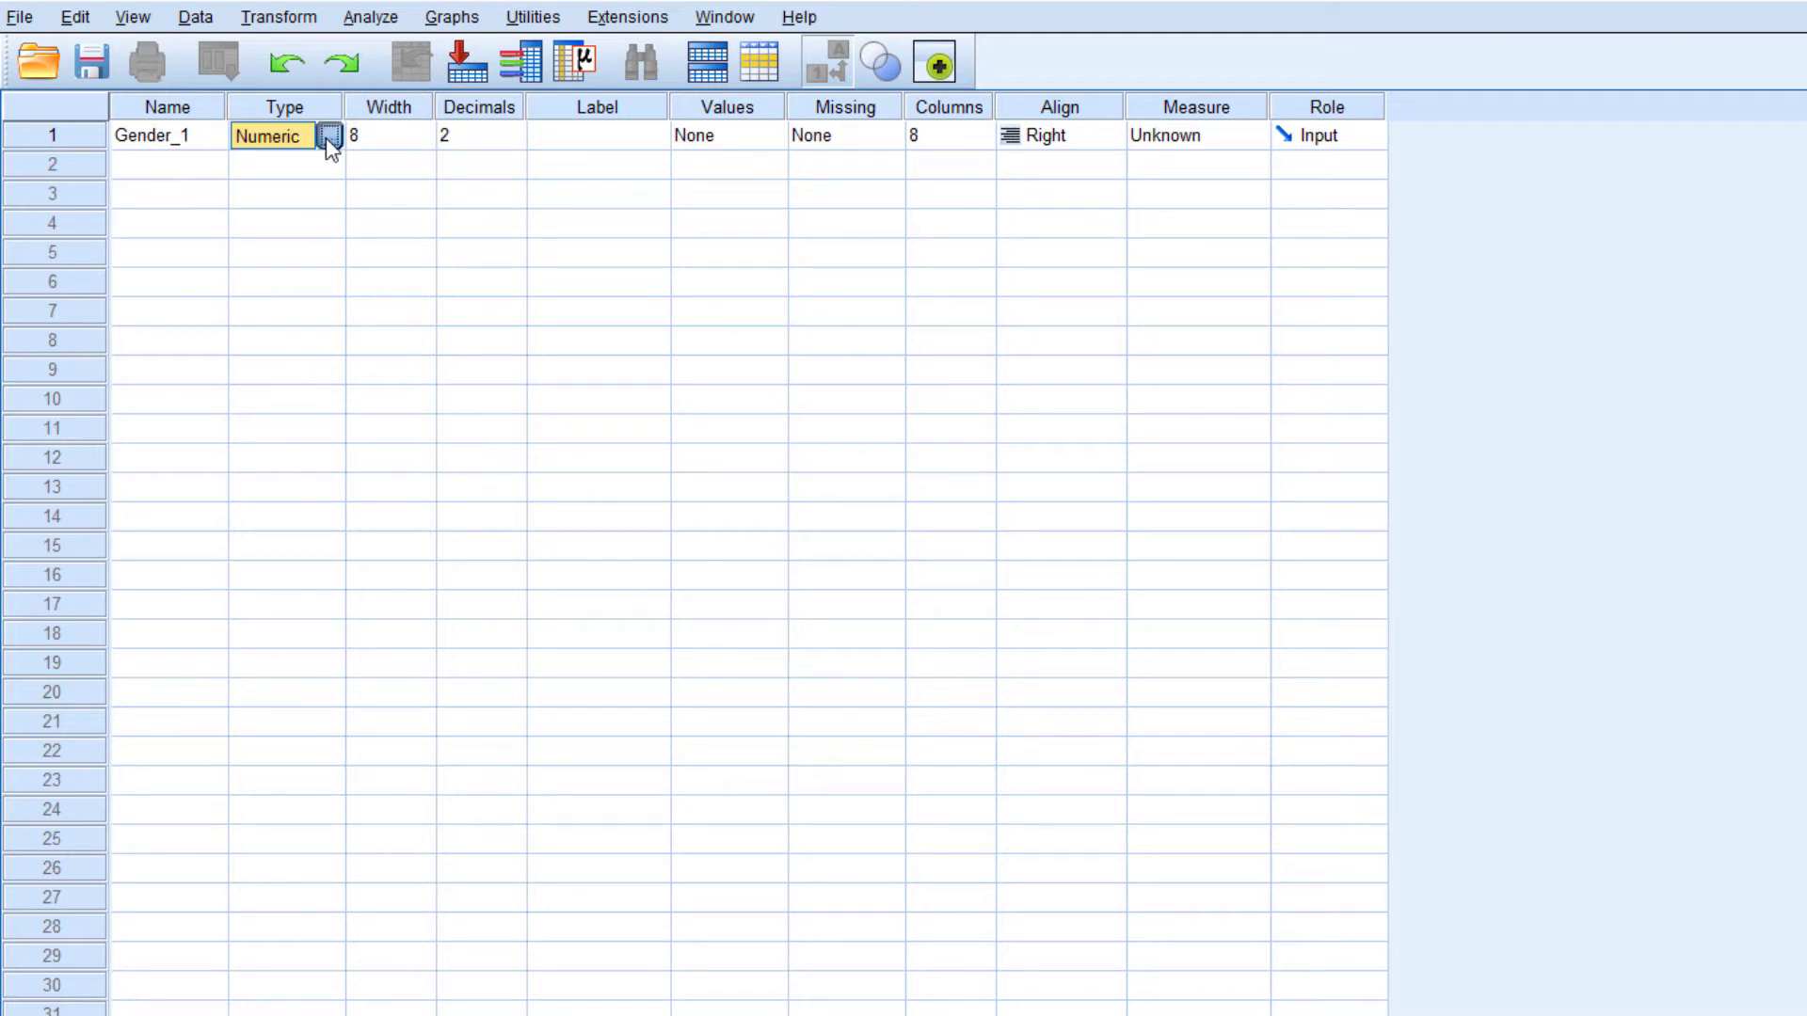
{"action": "left_click", "coordinate": [334, 136]}
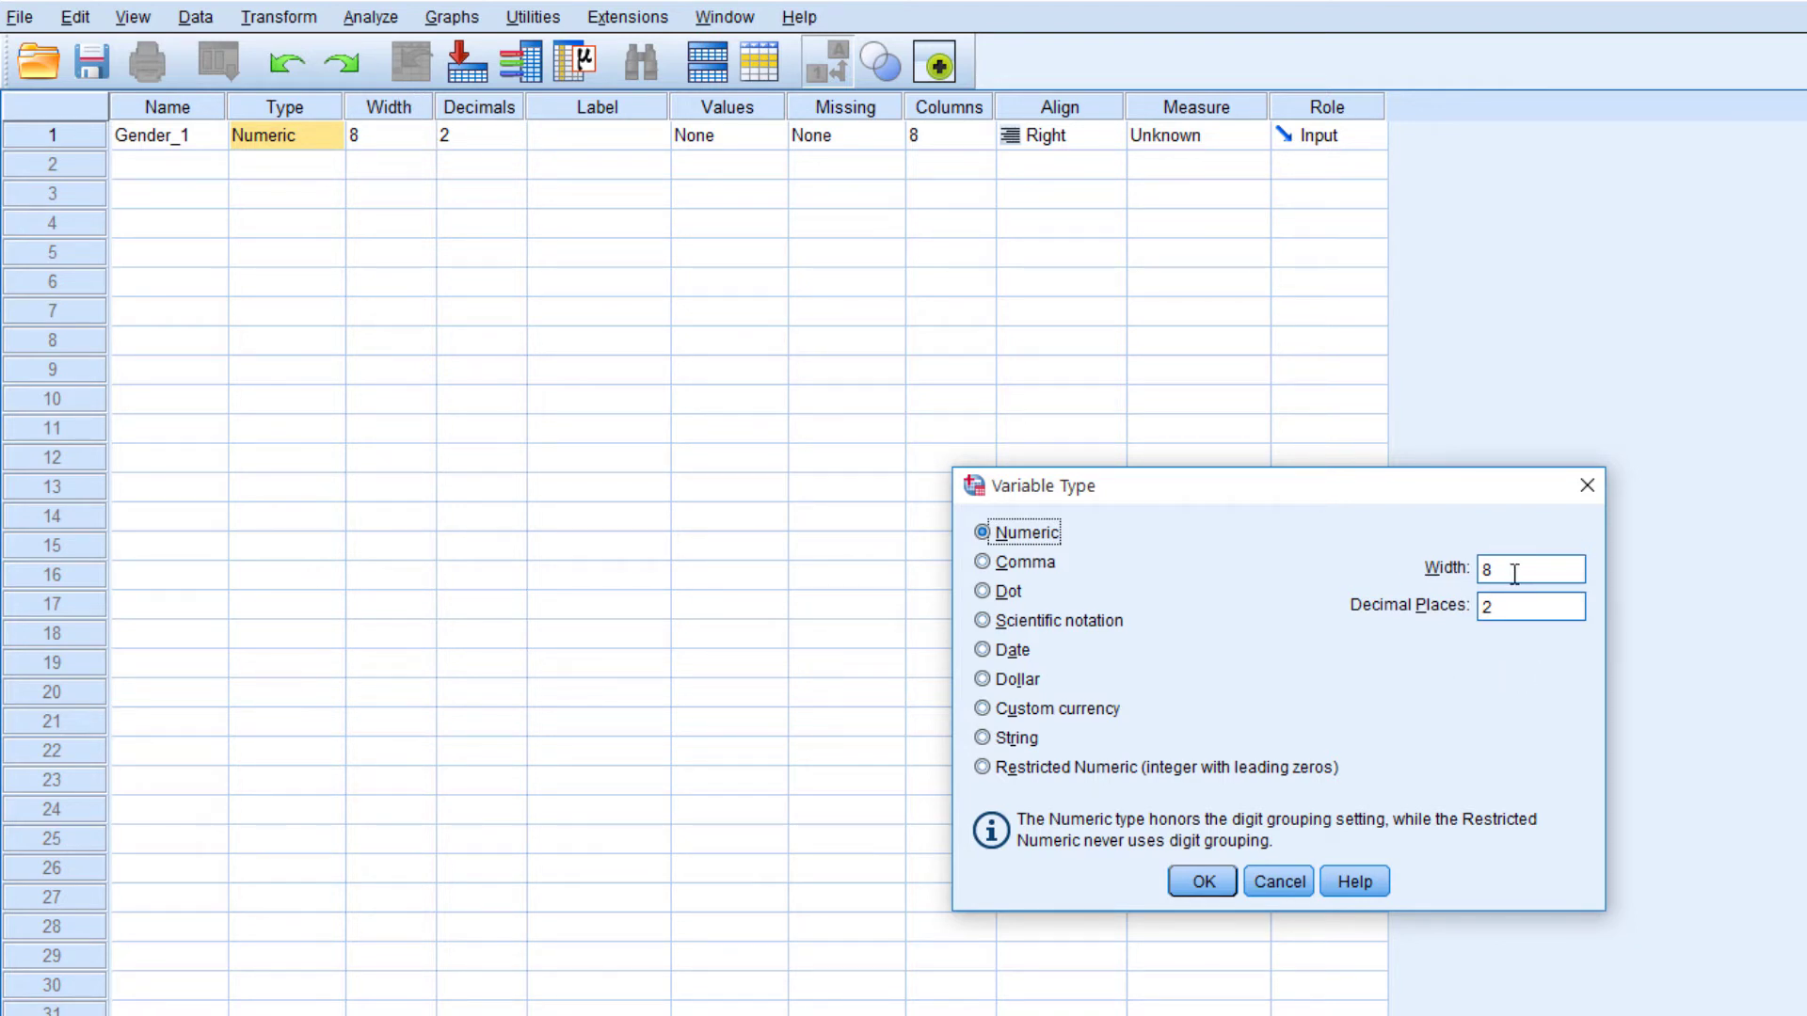
{"action": "left_click", "coordinate": [1518, 609]}
{"action": "double_click", "coordinate": [1518, 611]}
{"action": "type", "text": "0"}
{"action": "key", "text": "BackSpace"}
{"action": "type", "text": "3"}
{"action": "key", "text": "BackSpace"}
{"action": "type", "text": "2"}
{"action": "key", "text": "Return"}
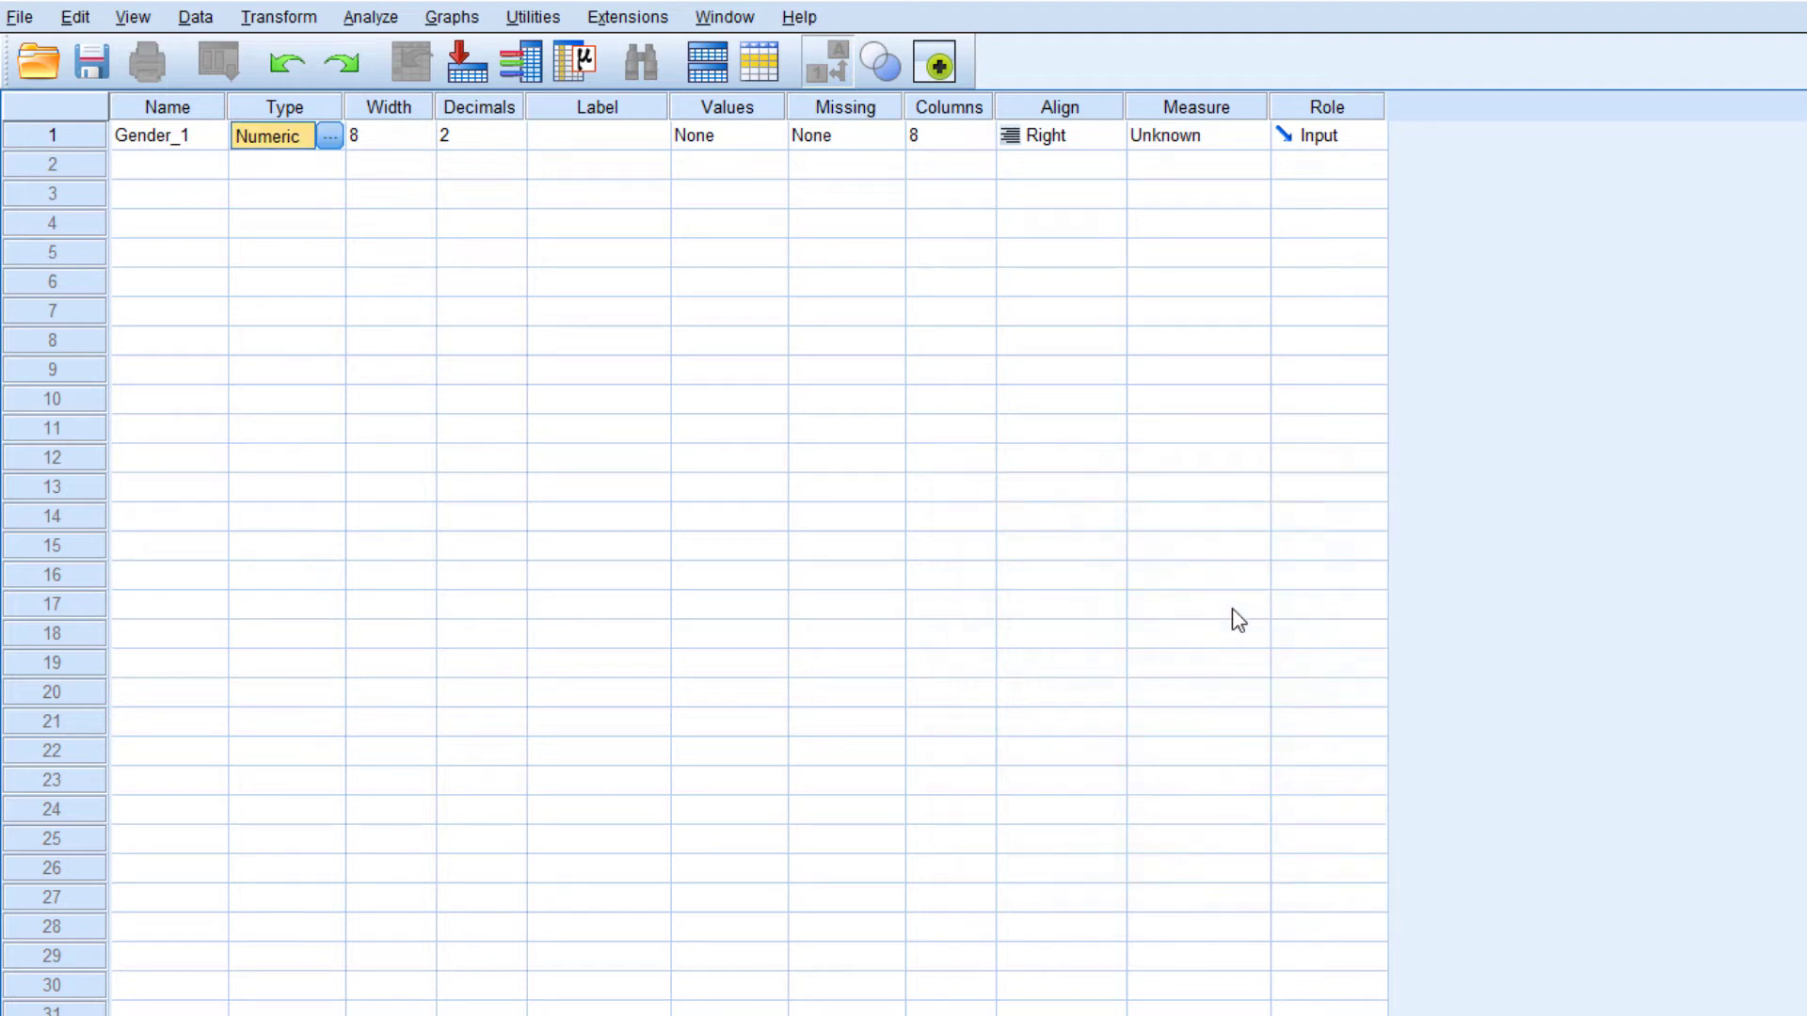
Set the number of decimals for Gender_1 to 0
{"action": "left_click", "coordinate": [468, 135]}
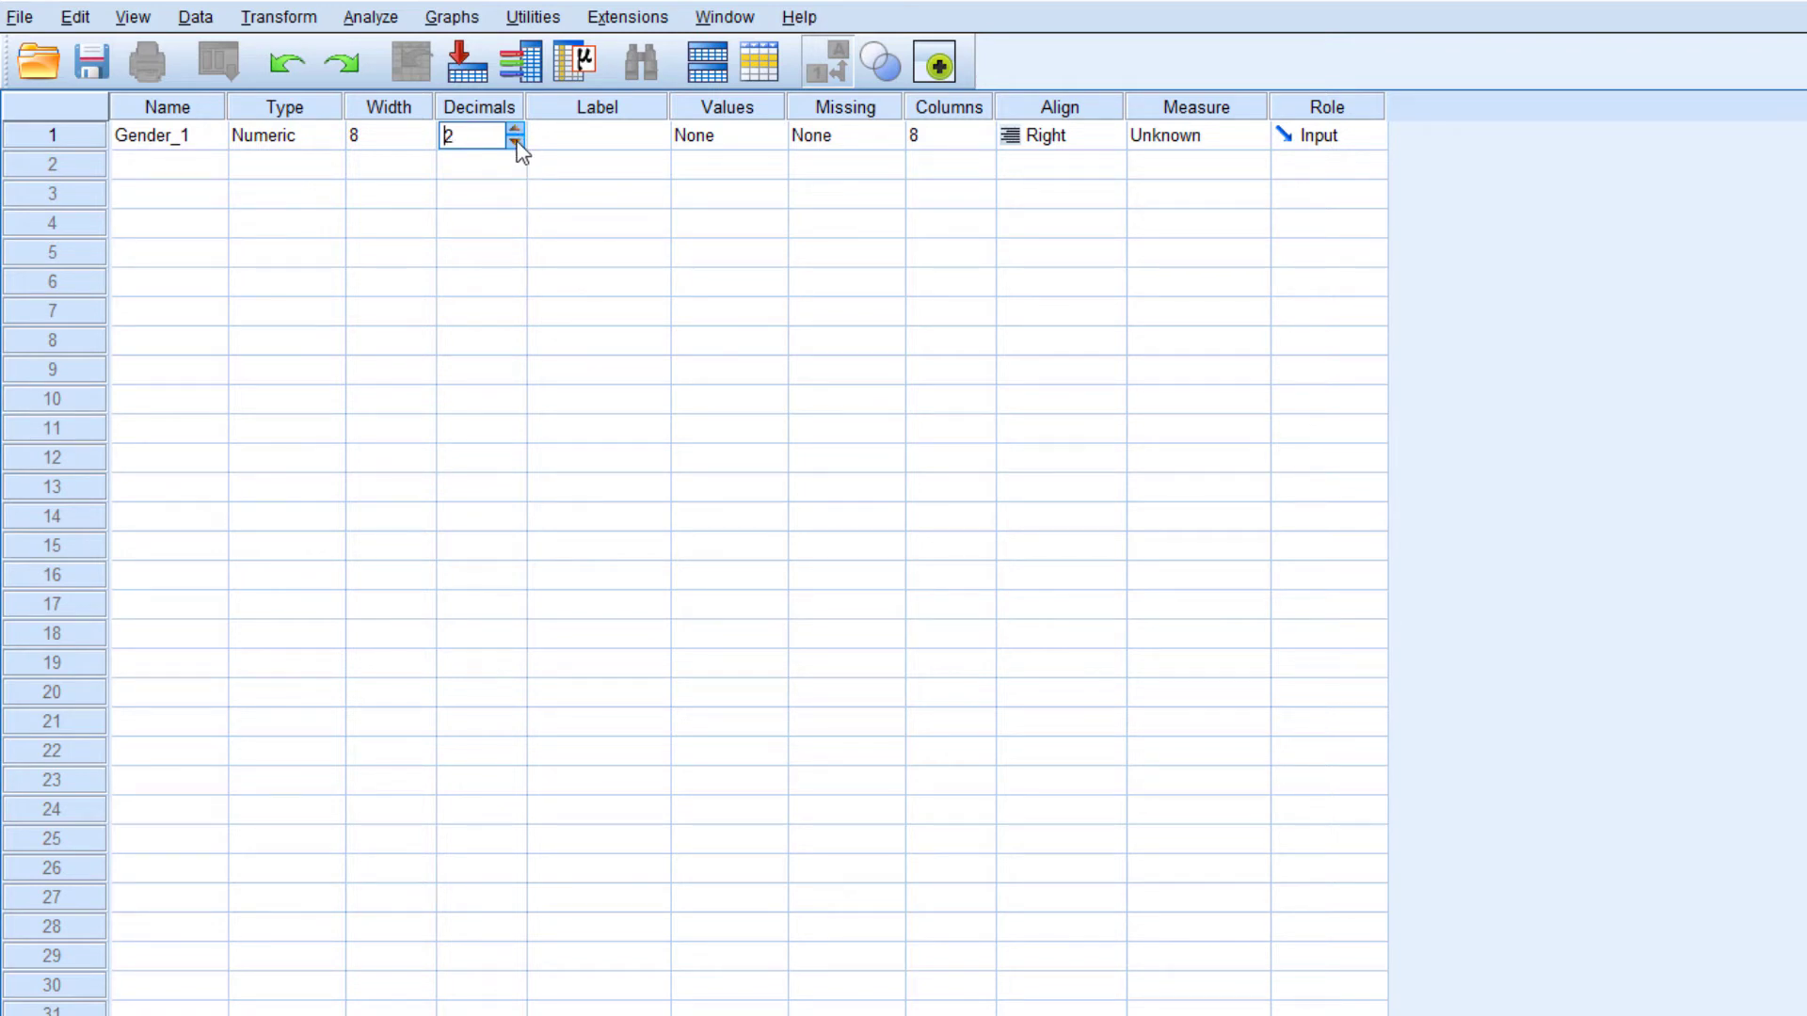
{"action": "left_click", "coordinate": [518, 144]}
{"action": "left_click", "coordinate": [518, 144]}
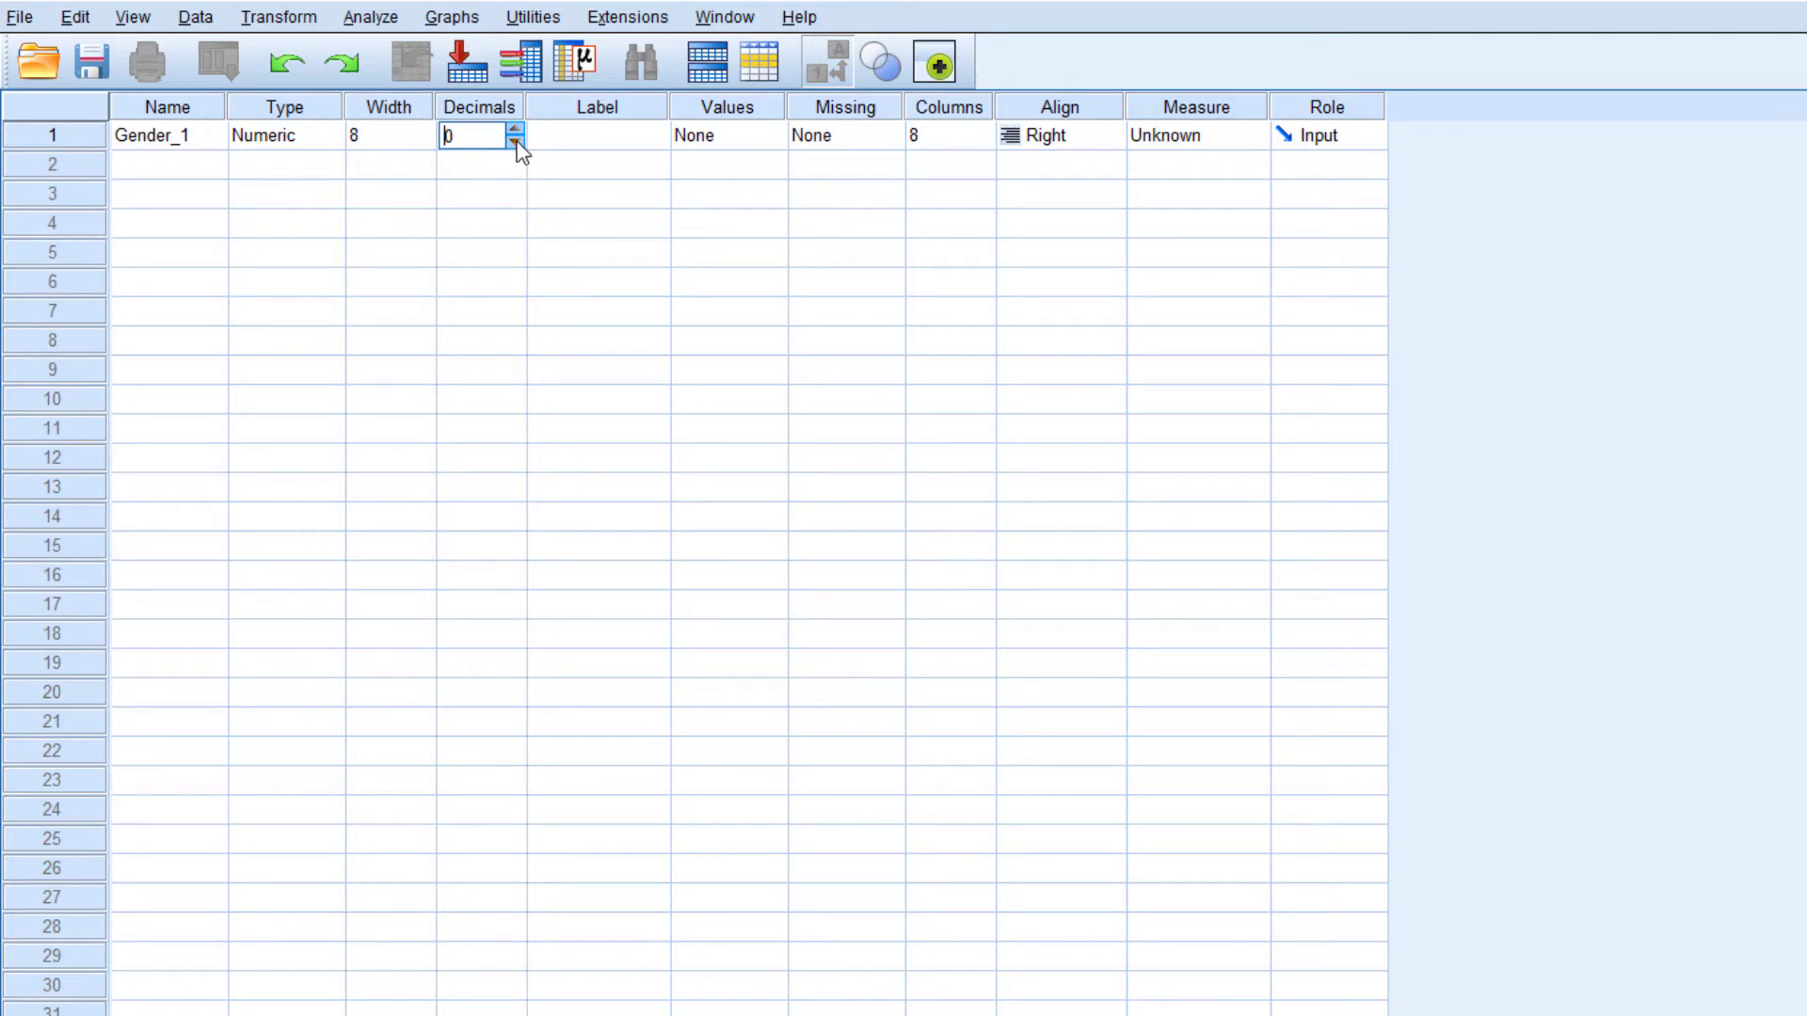
{"action": "left_click", "coordinate": [200, 138]}
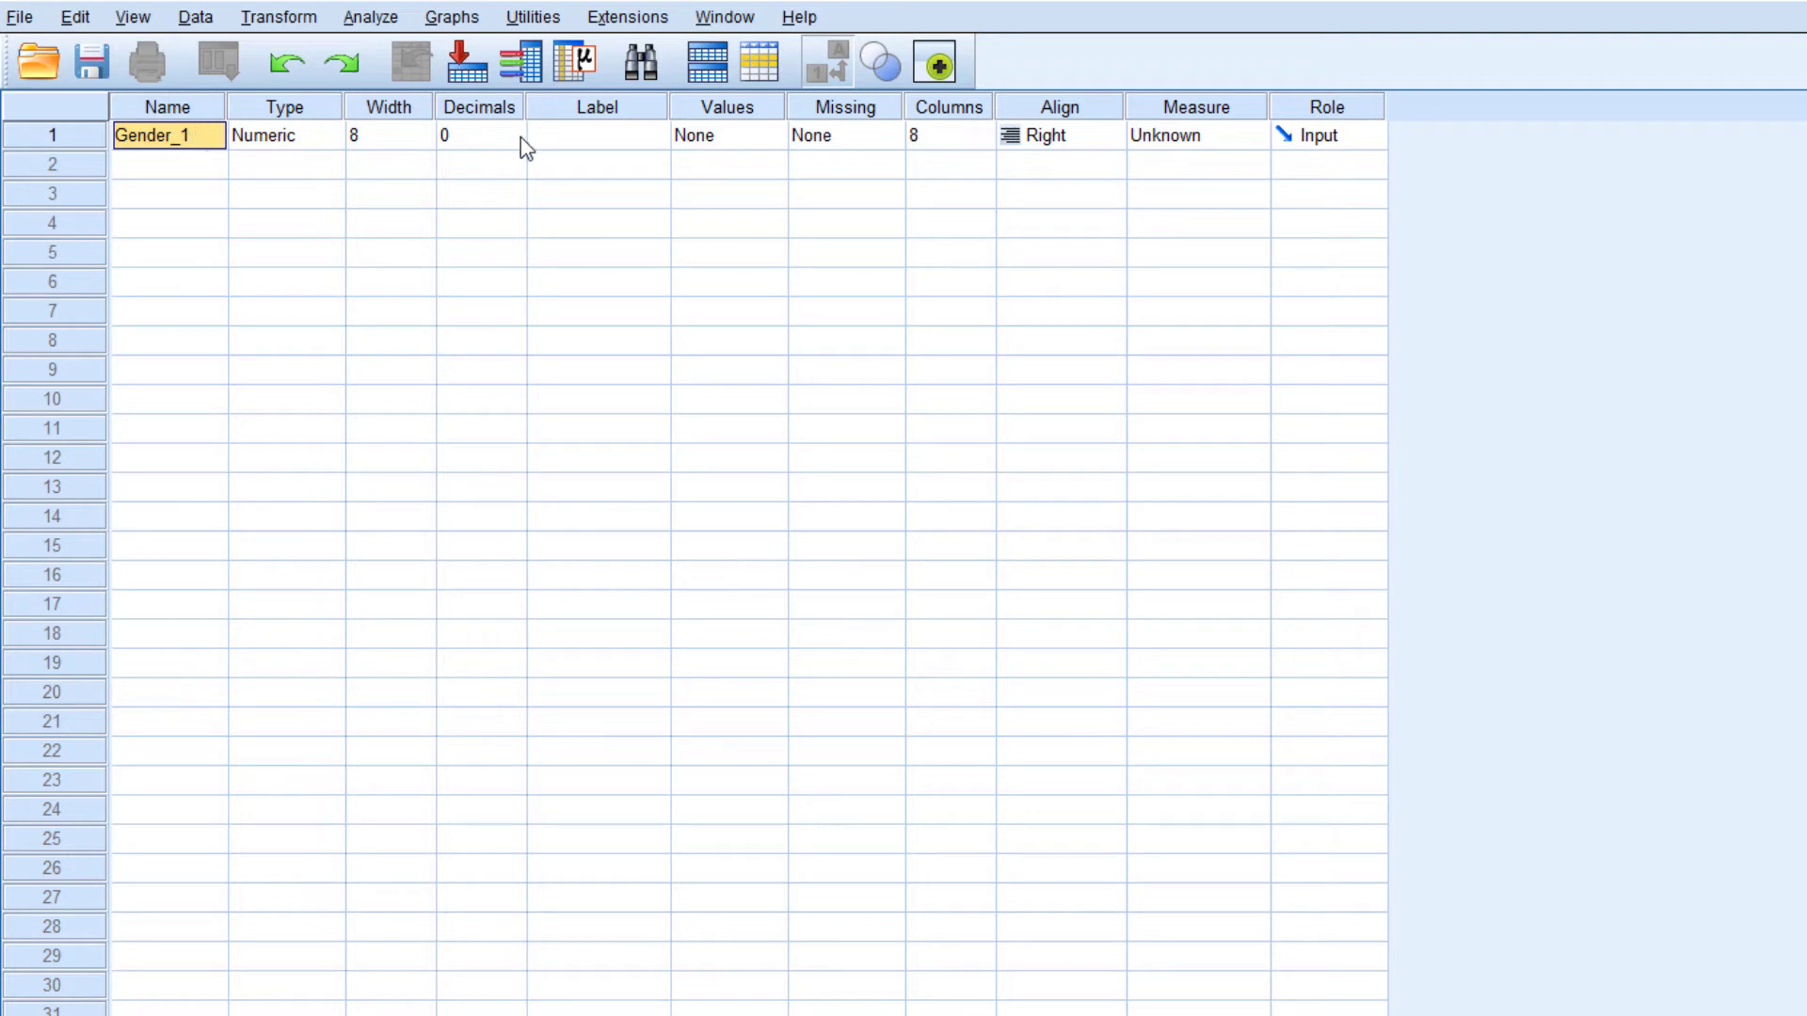
Give the Gender_1 variable the label "Gender of the Employees"
{"action": "left_click", "coordinate": [617, 143]}
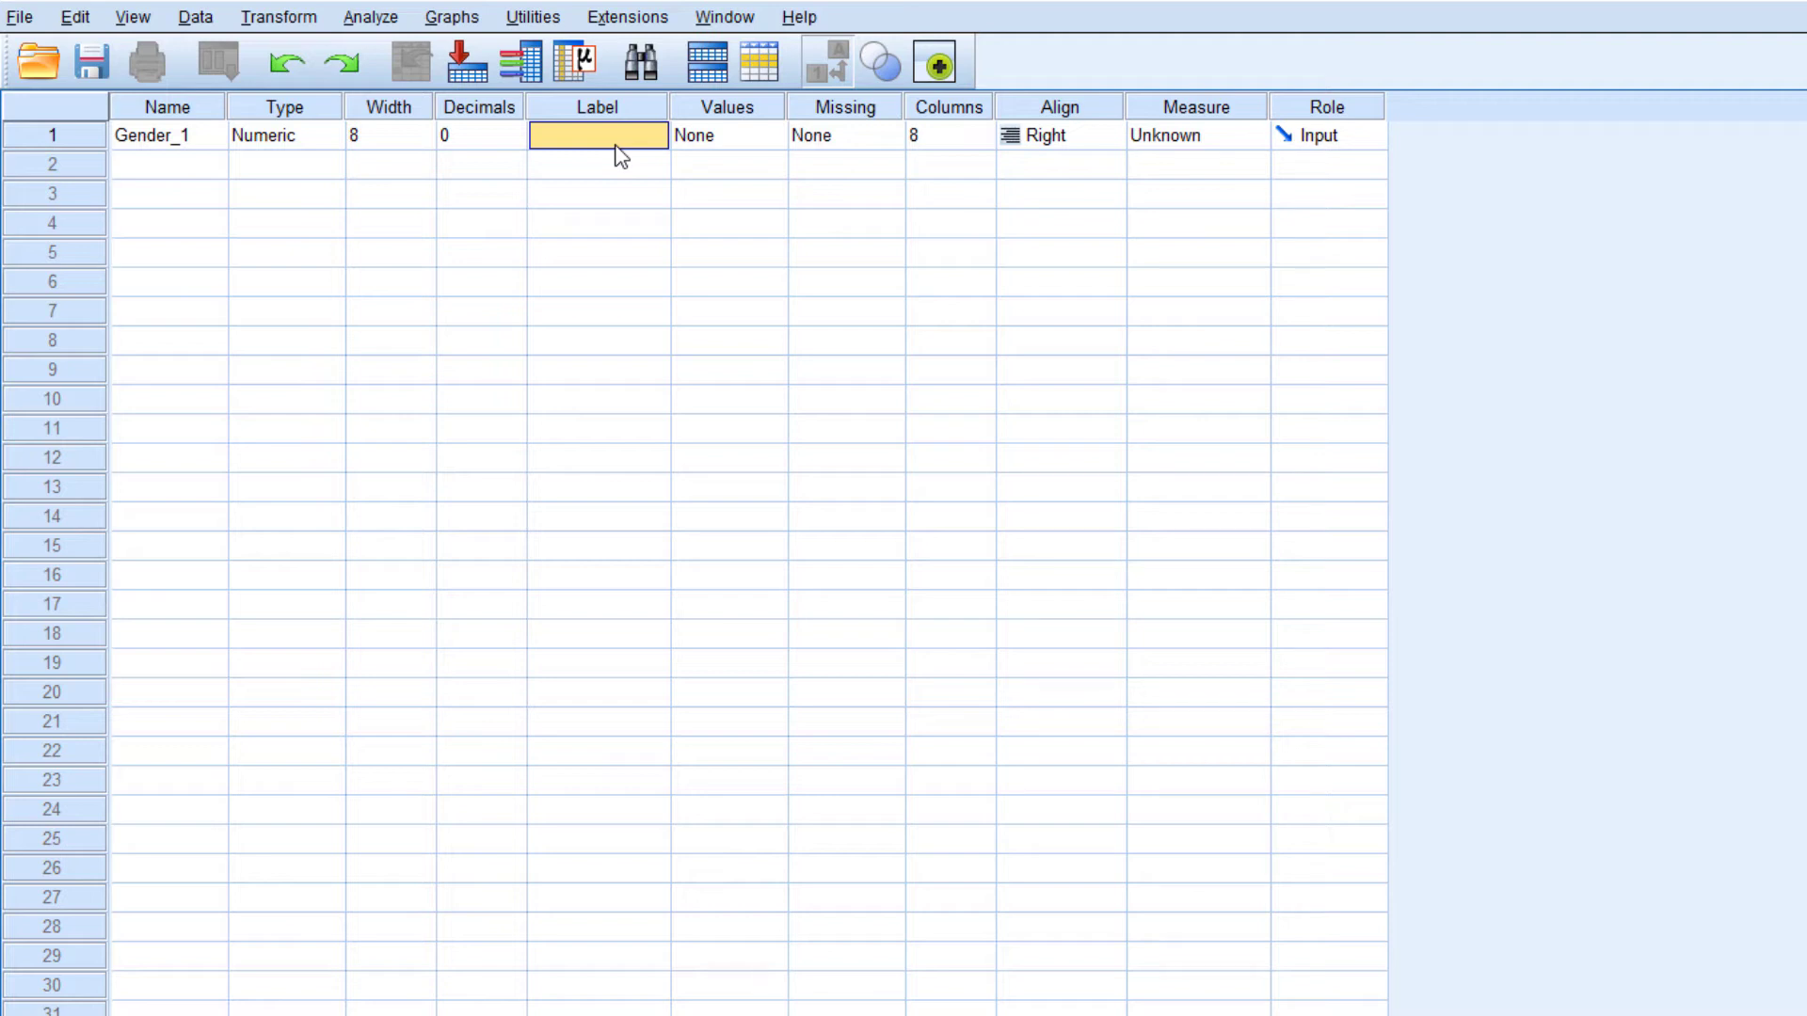
{"action": "type", "text": "Gender"}
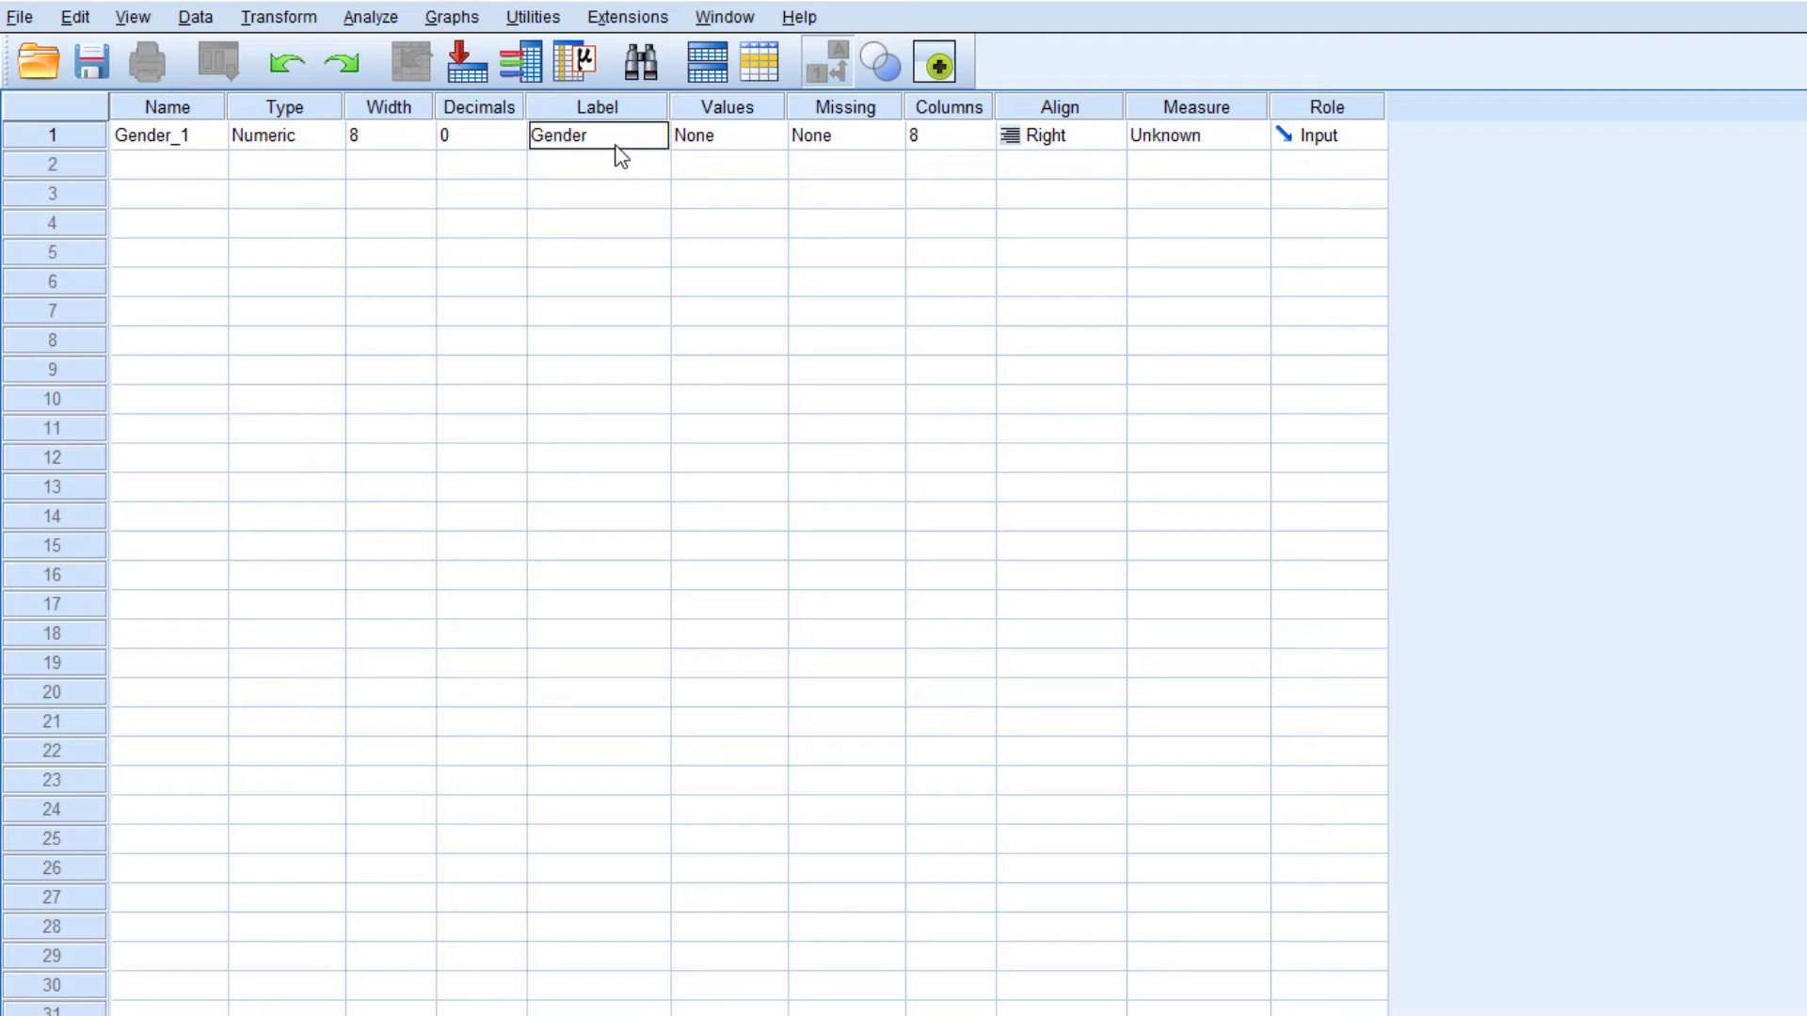
{"action": "type", "text": " of the Employees"}
{"action": "key", "text": "Return"}
{"action": "left_click", "coordinate": [636, 140]}
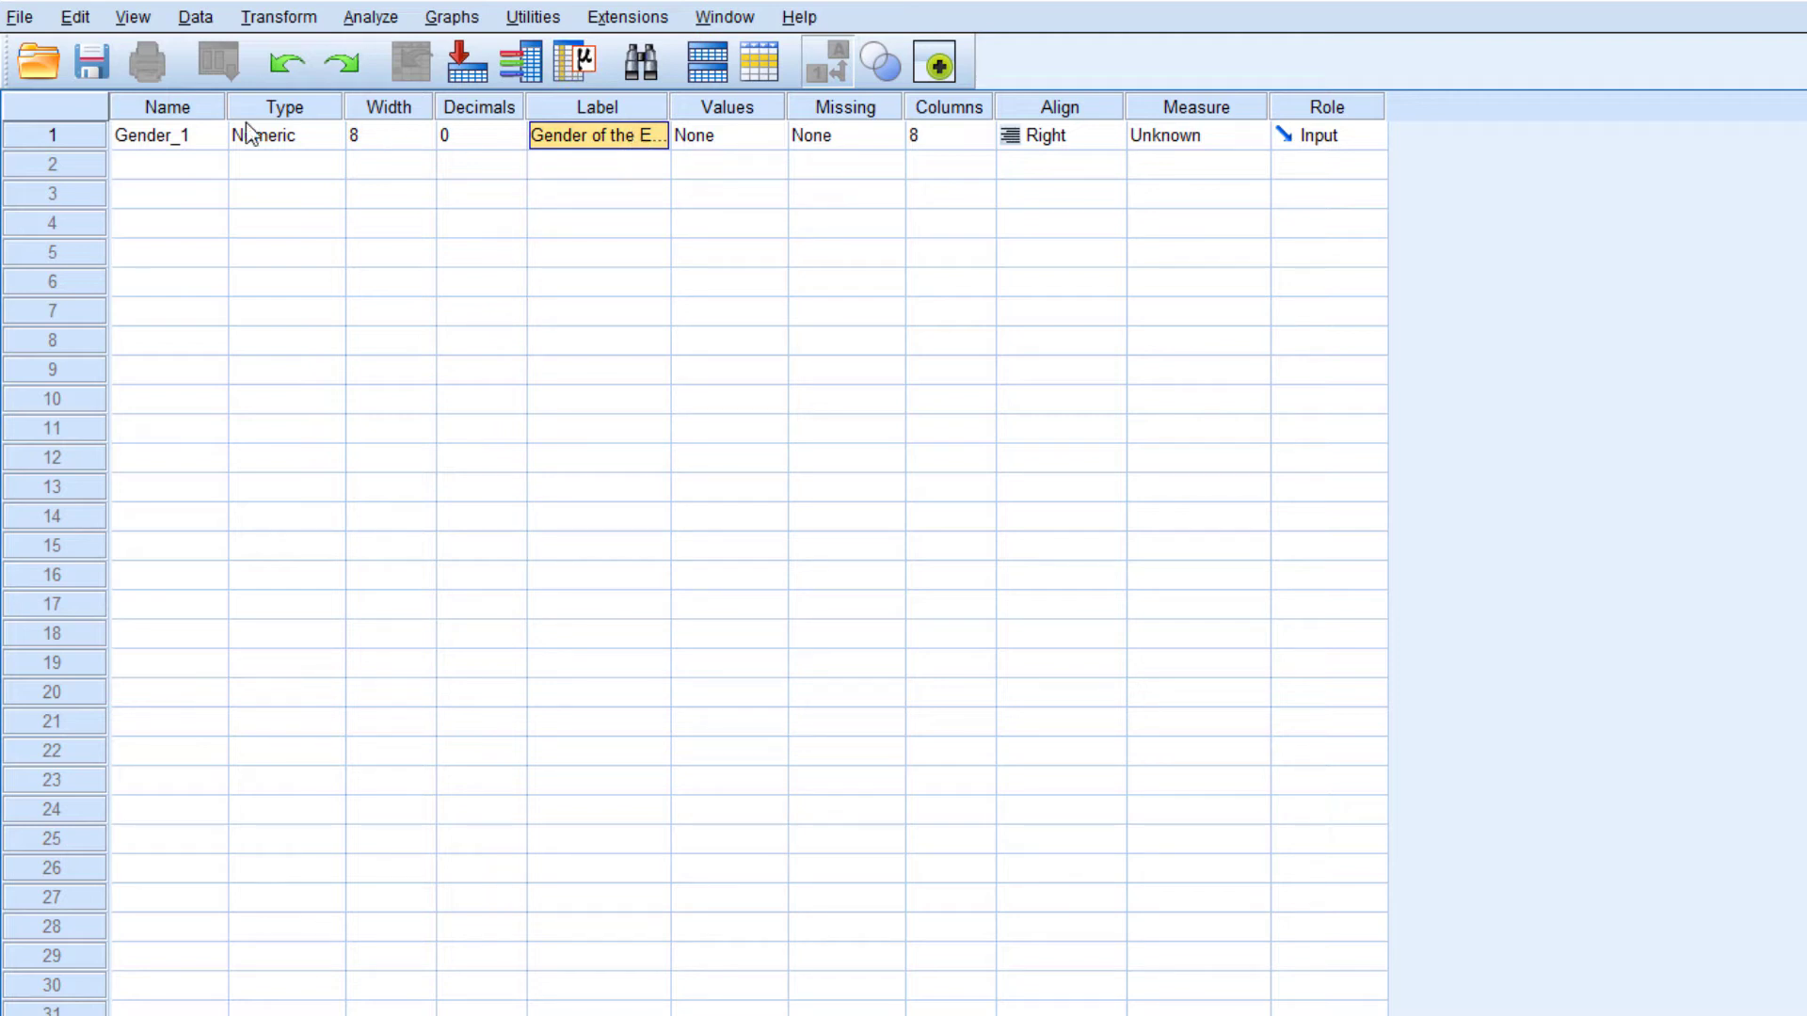
Check how the Gender_1 variable's name appears as a column heading in Data View, and return to Variable View
{"action": "left_click", "coordinate": [203, 134]}
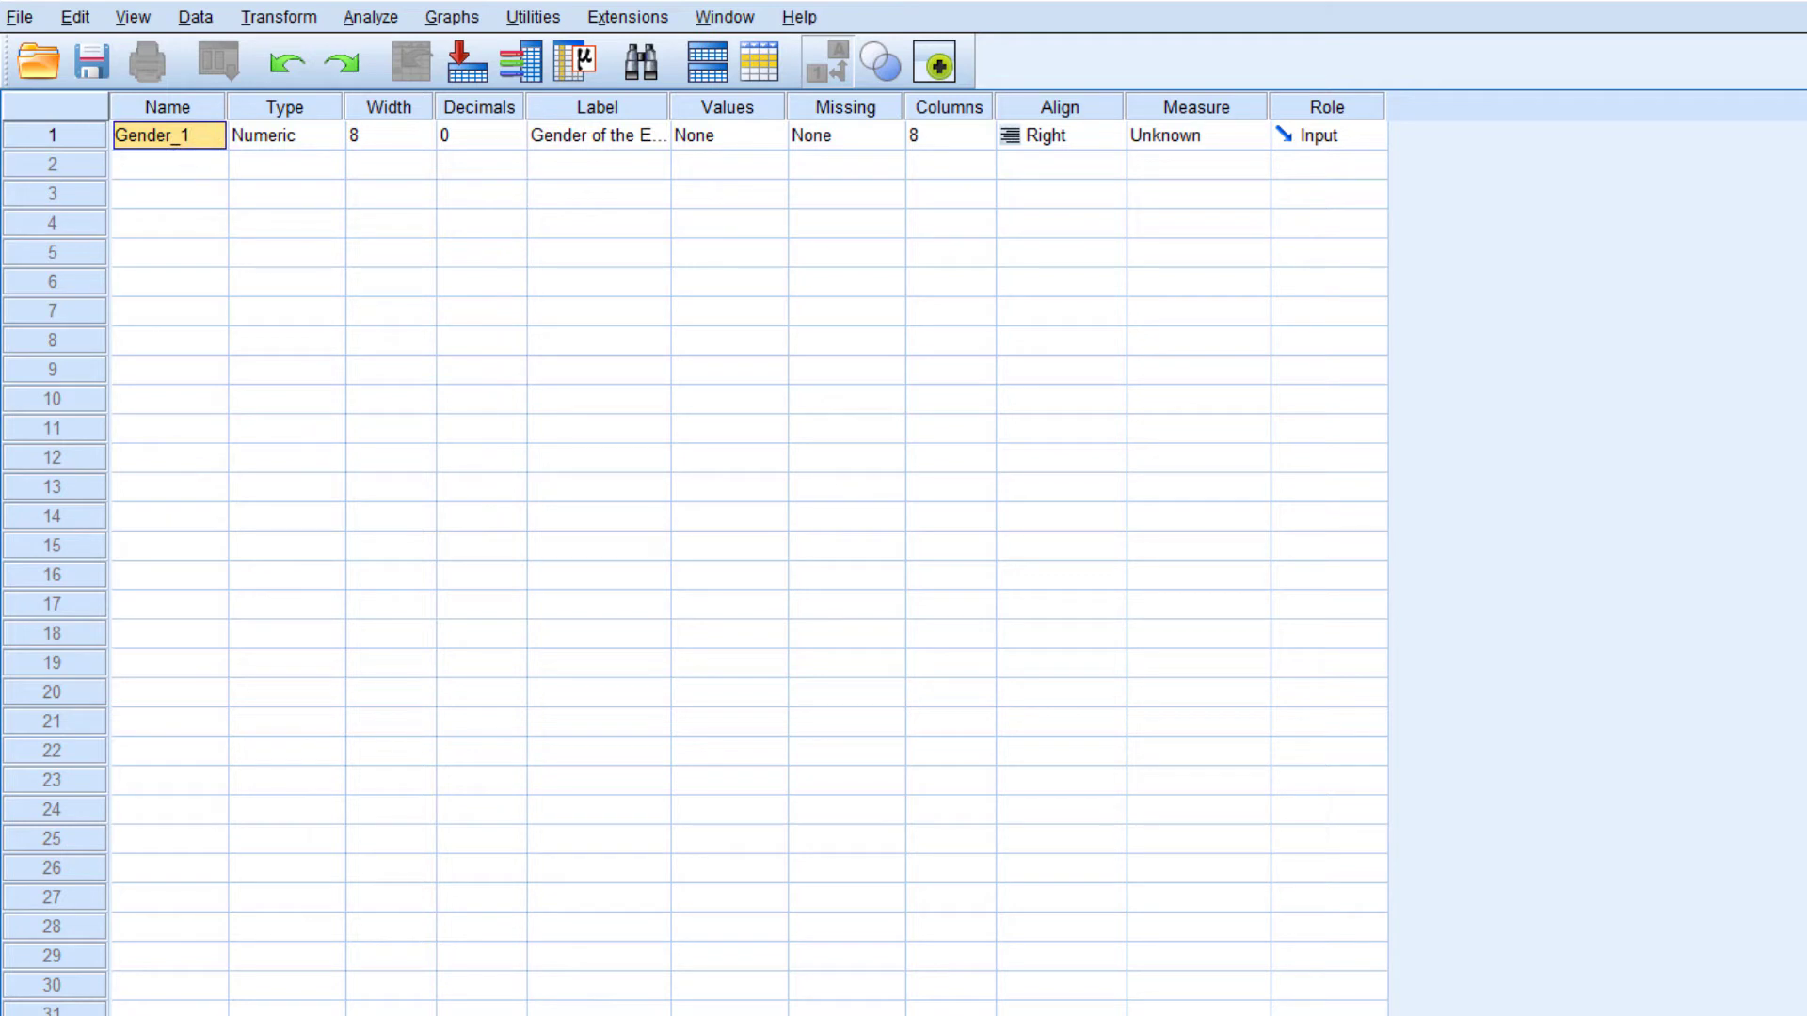
{"action": "key", "text": "ctrl+t"}
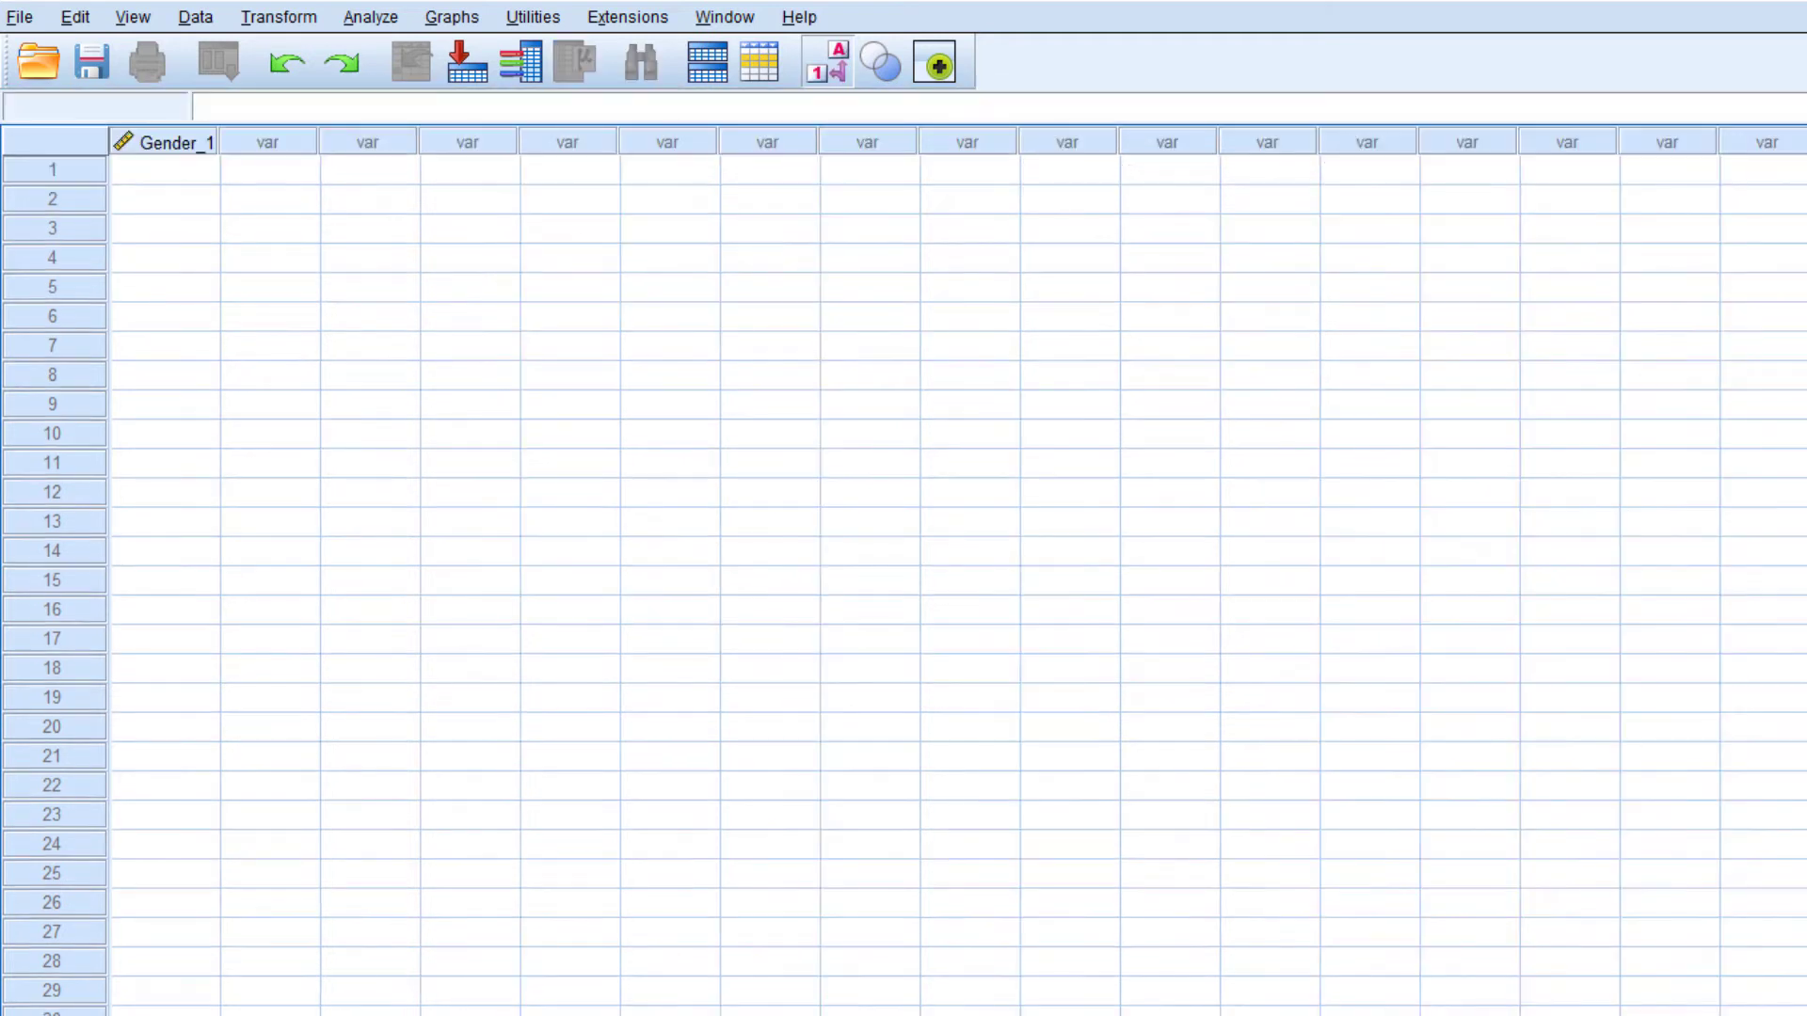
{"action": "left_click", "coordinate": [180, 146]}
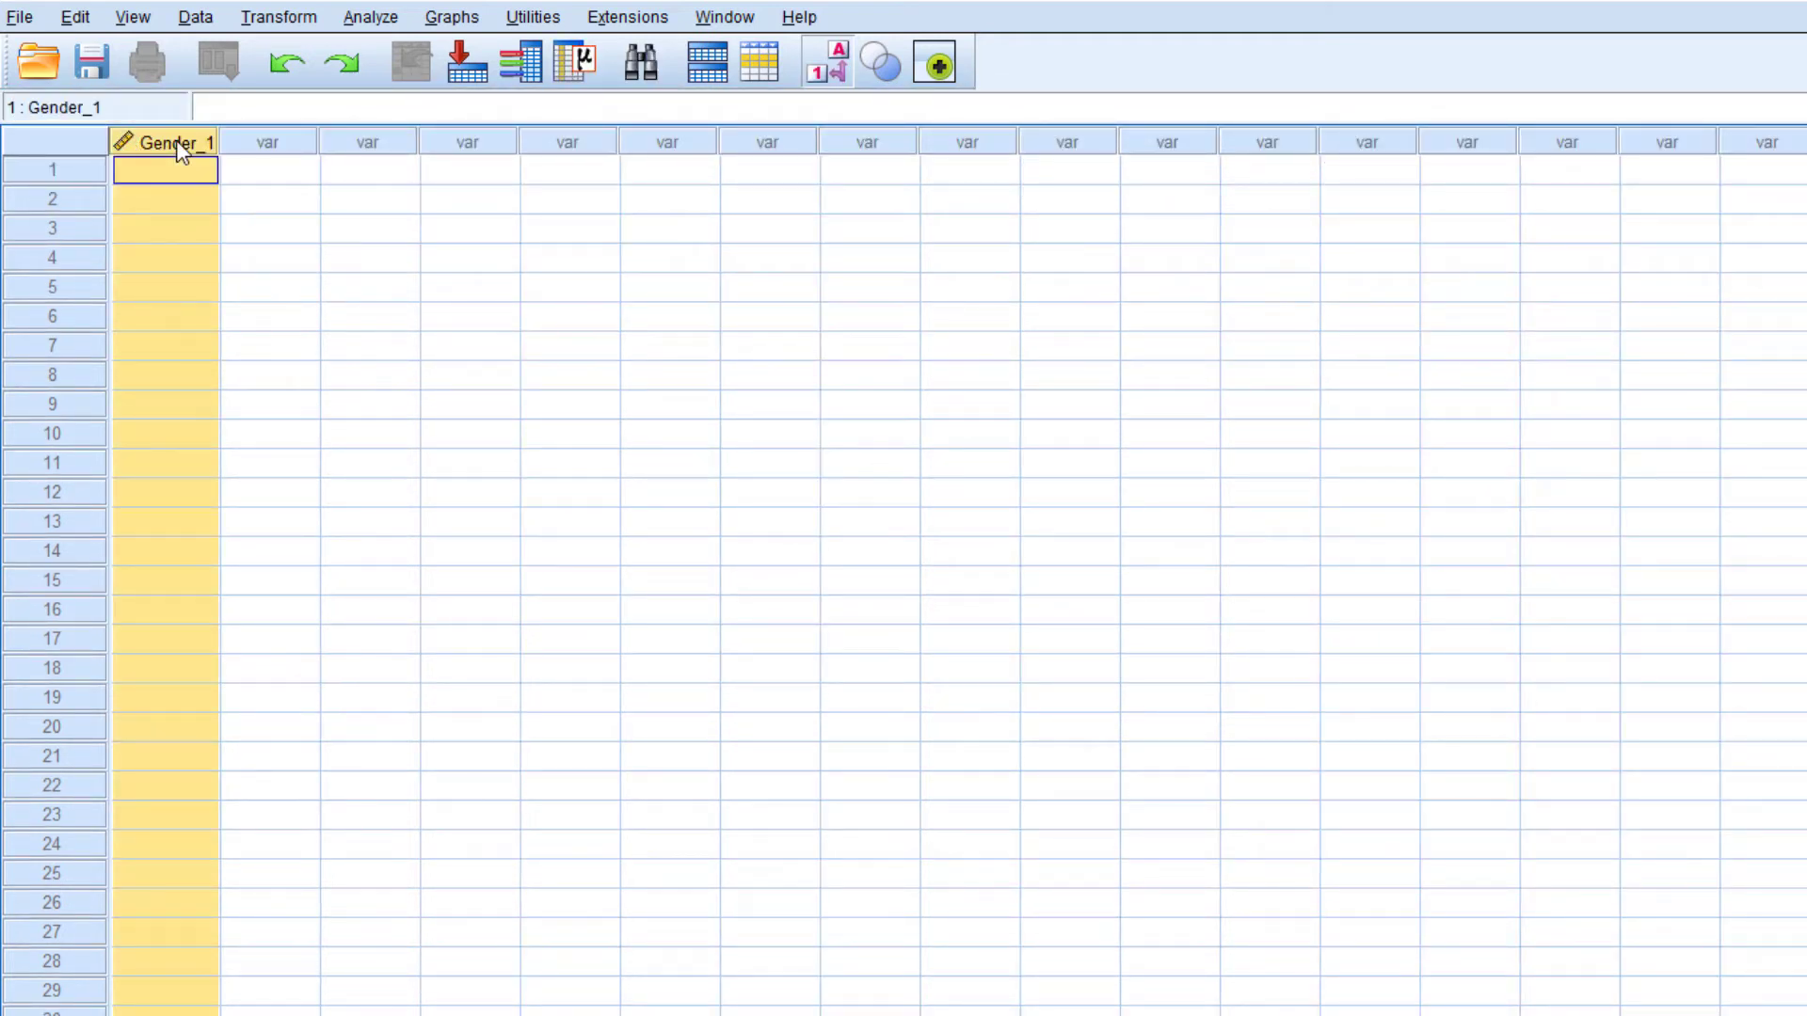
{"action": "key", "text": "ctrl+t"}
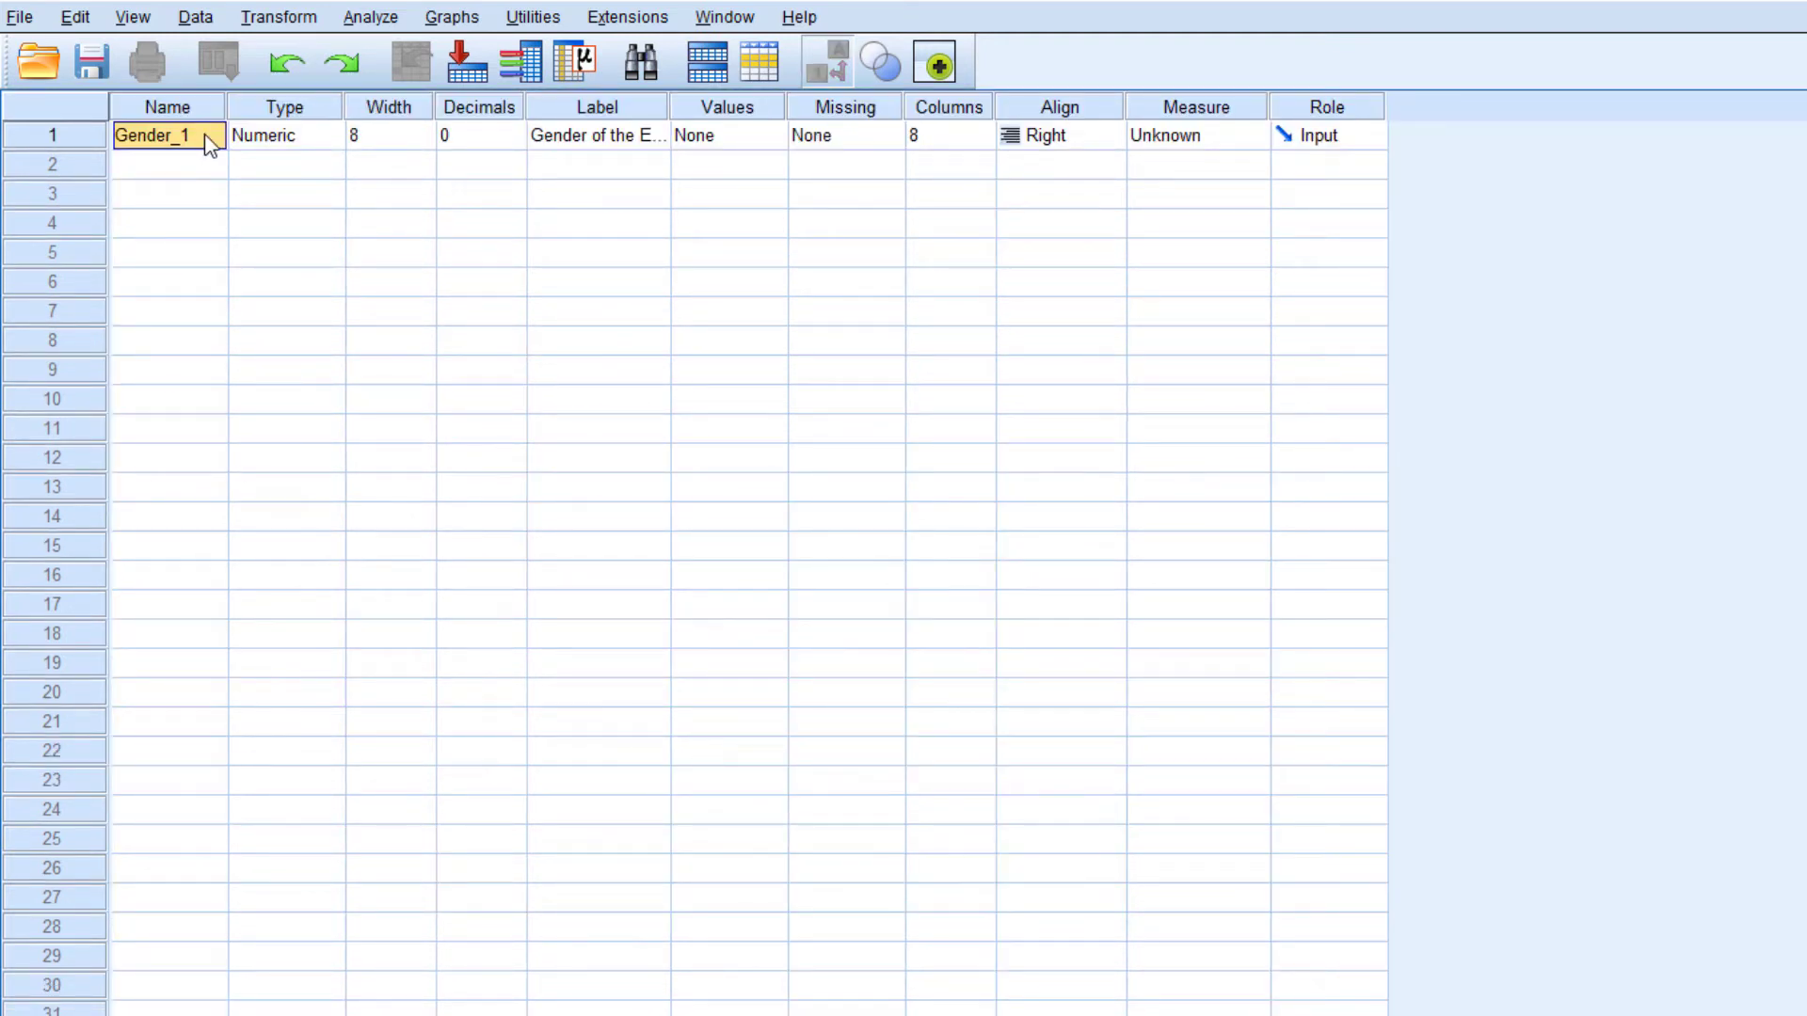
Open the value labels of Gender_1 and add value 1 with the label Male
{"action": "left_click", "coordinate": [626, 143]}
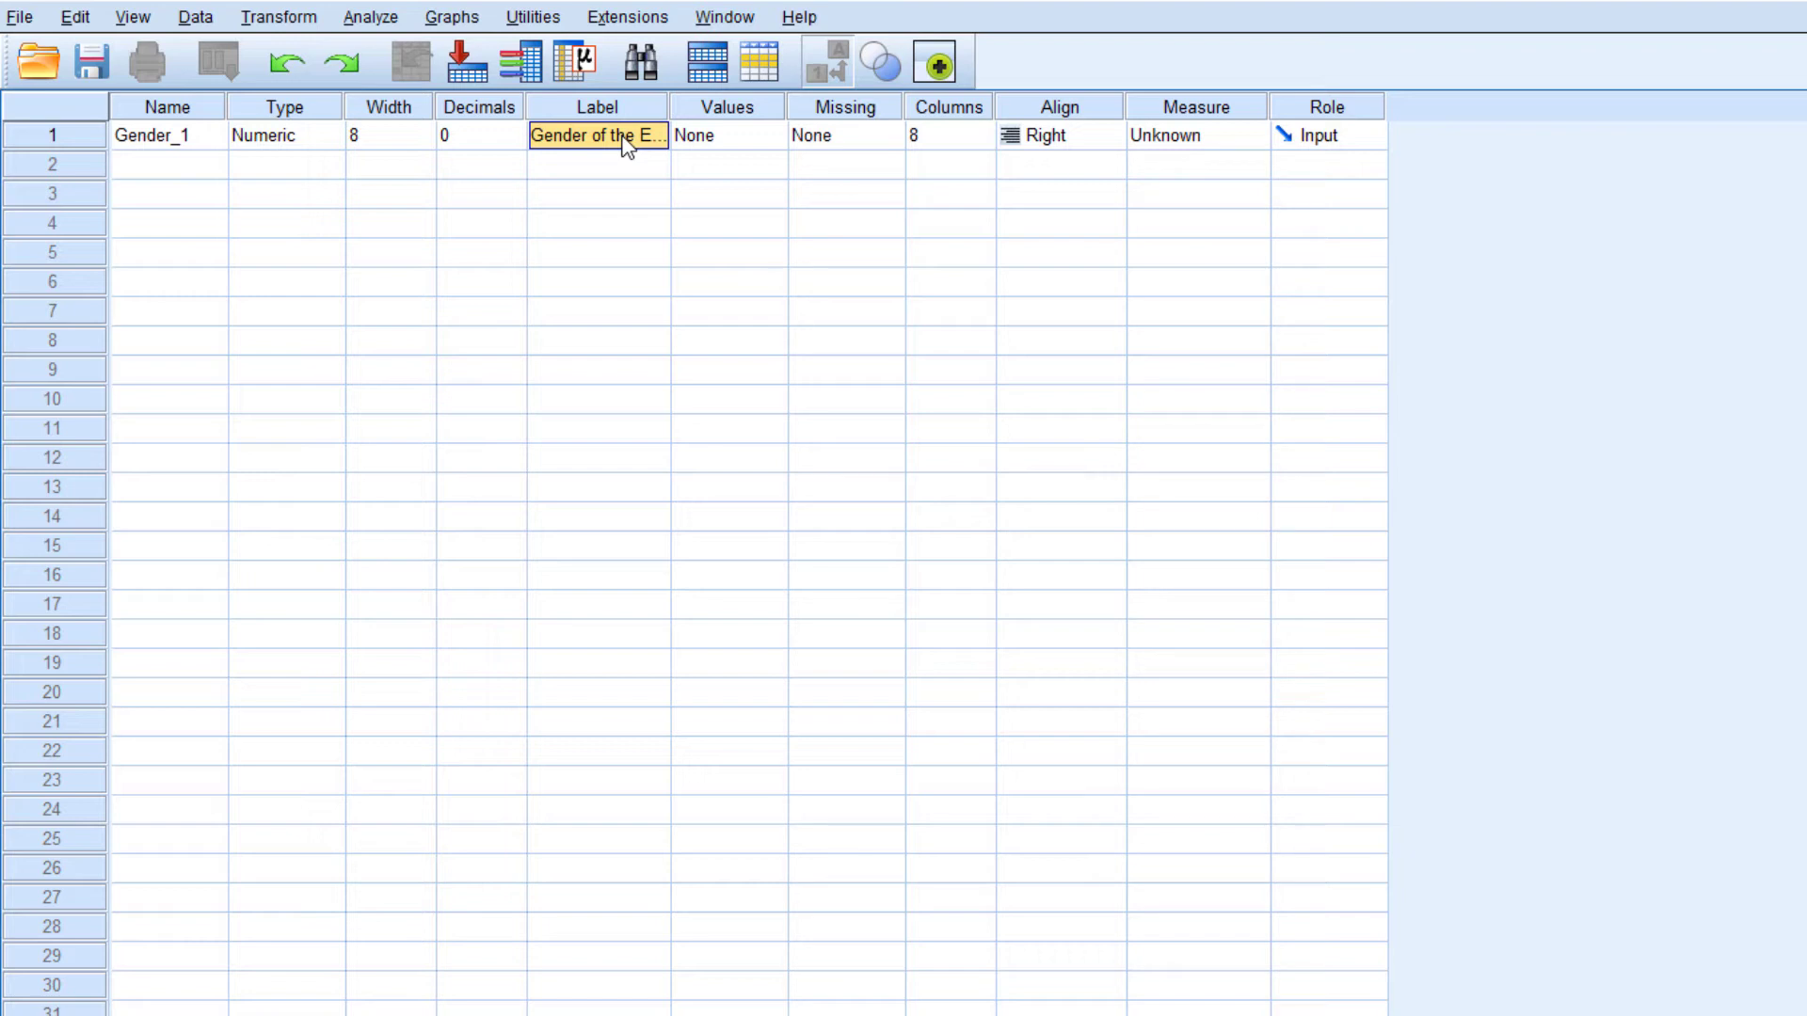
{"action": "key", "text": "Tab"}
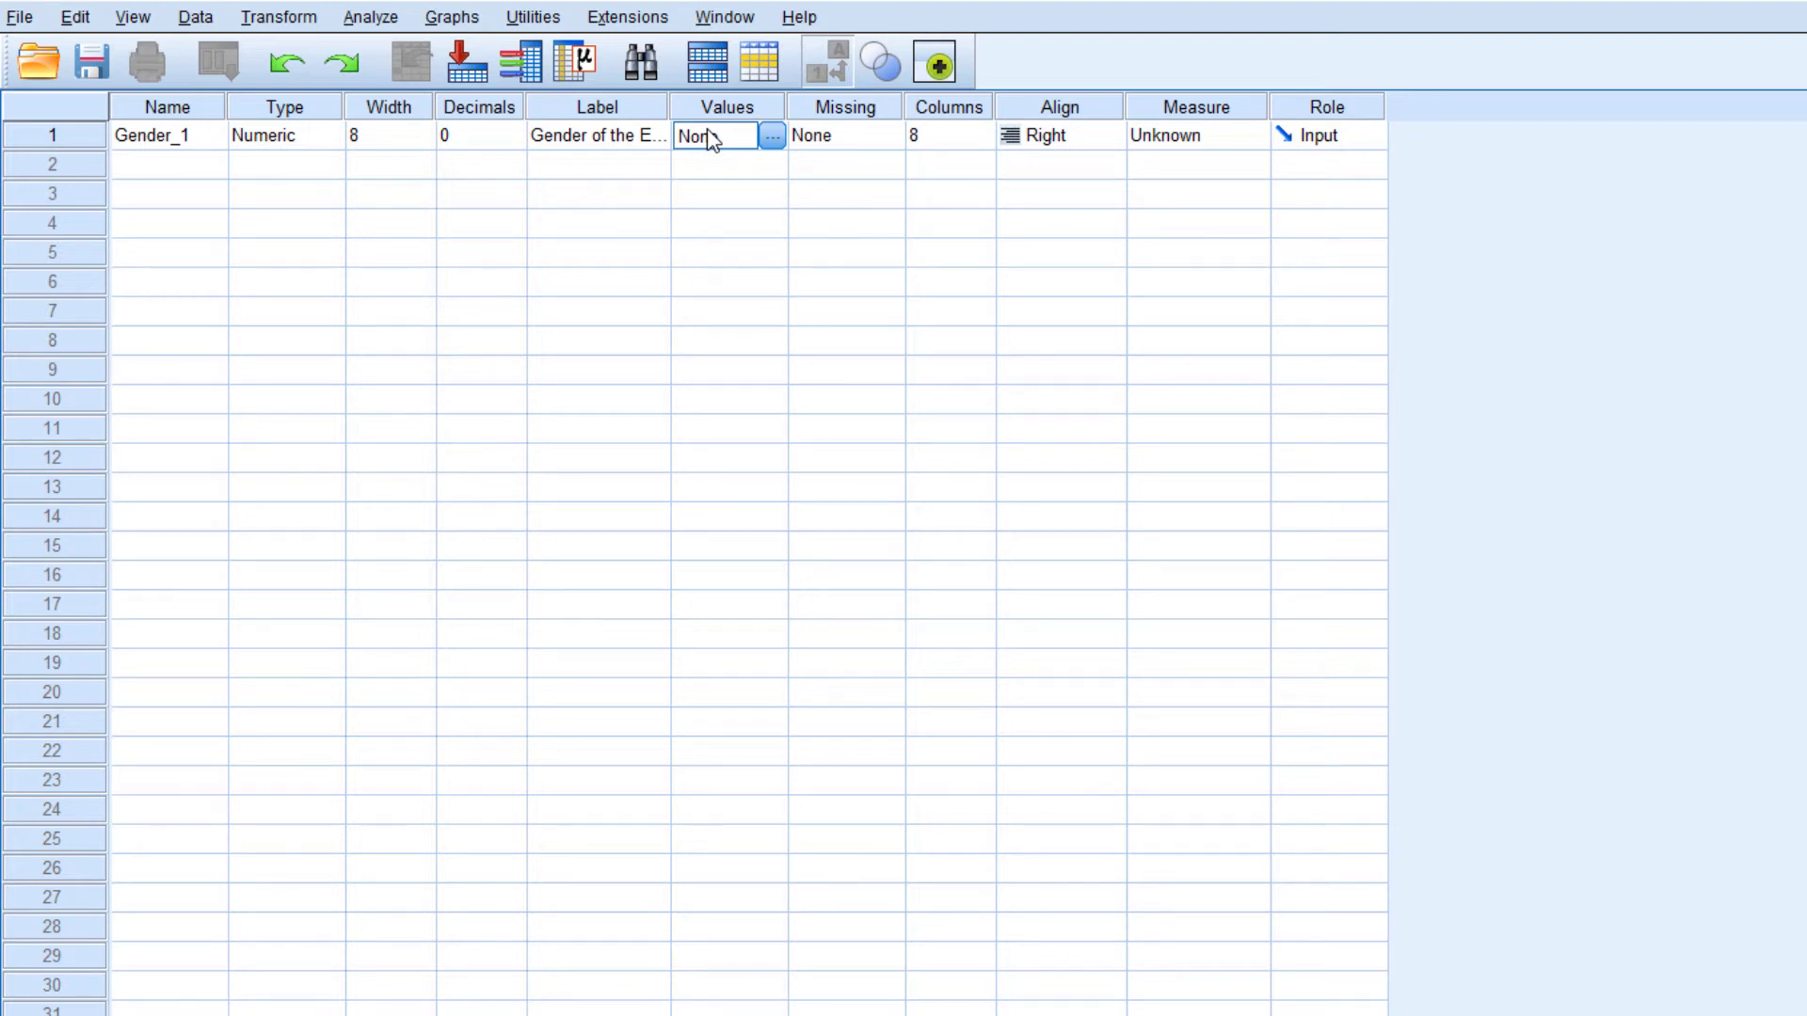
{"action": "left_click", "coordinate": [771, 137]}
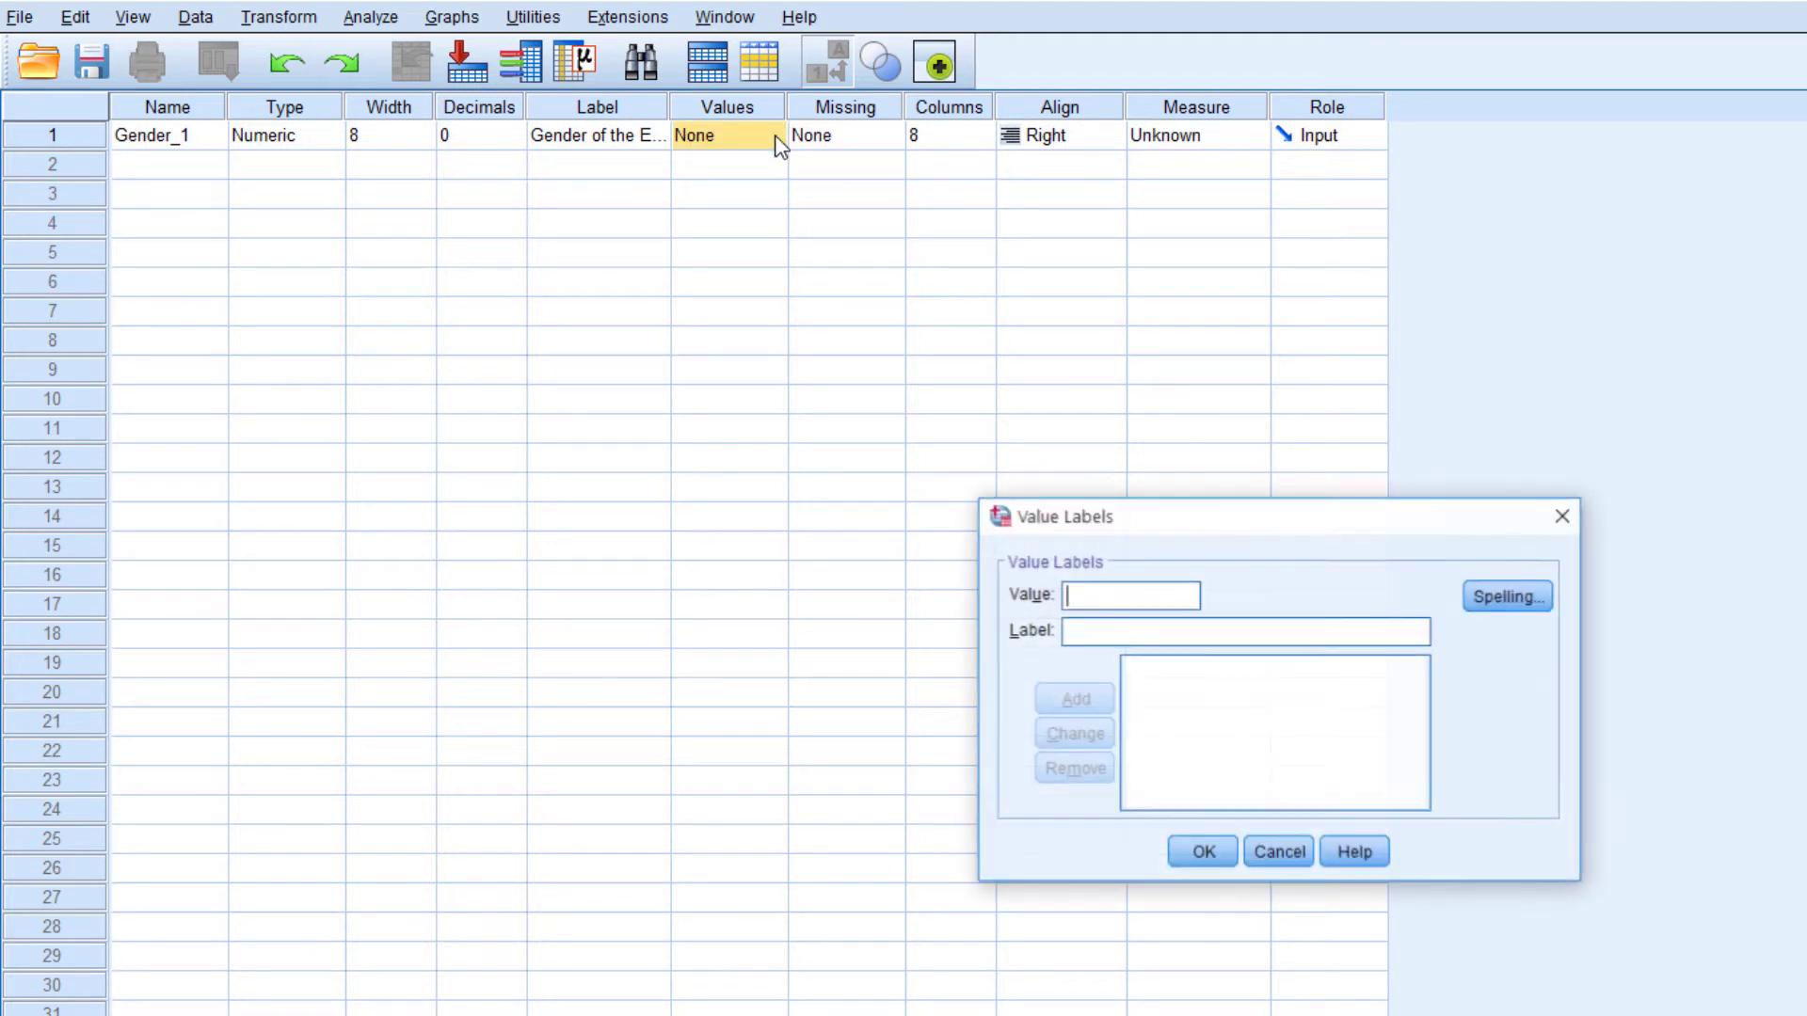
{"action": "left_click", "coordinate": [1101, 632]}
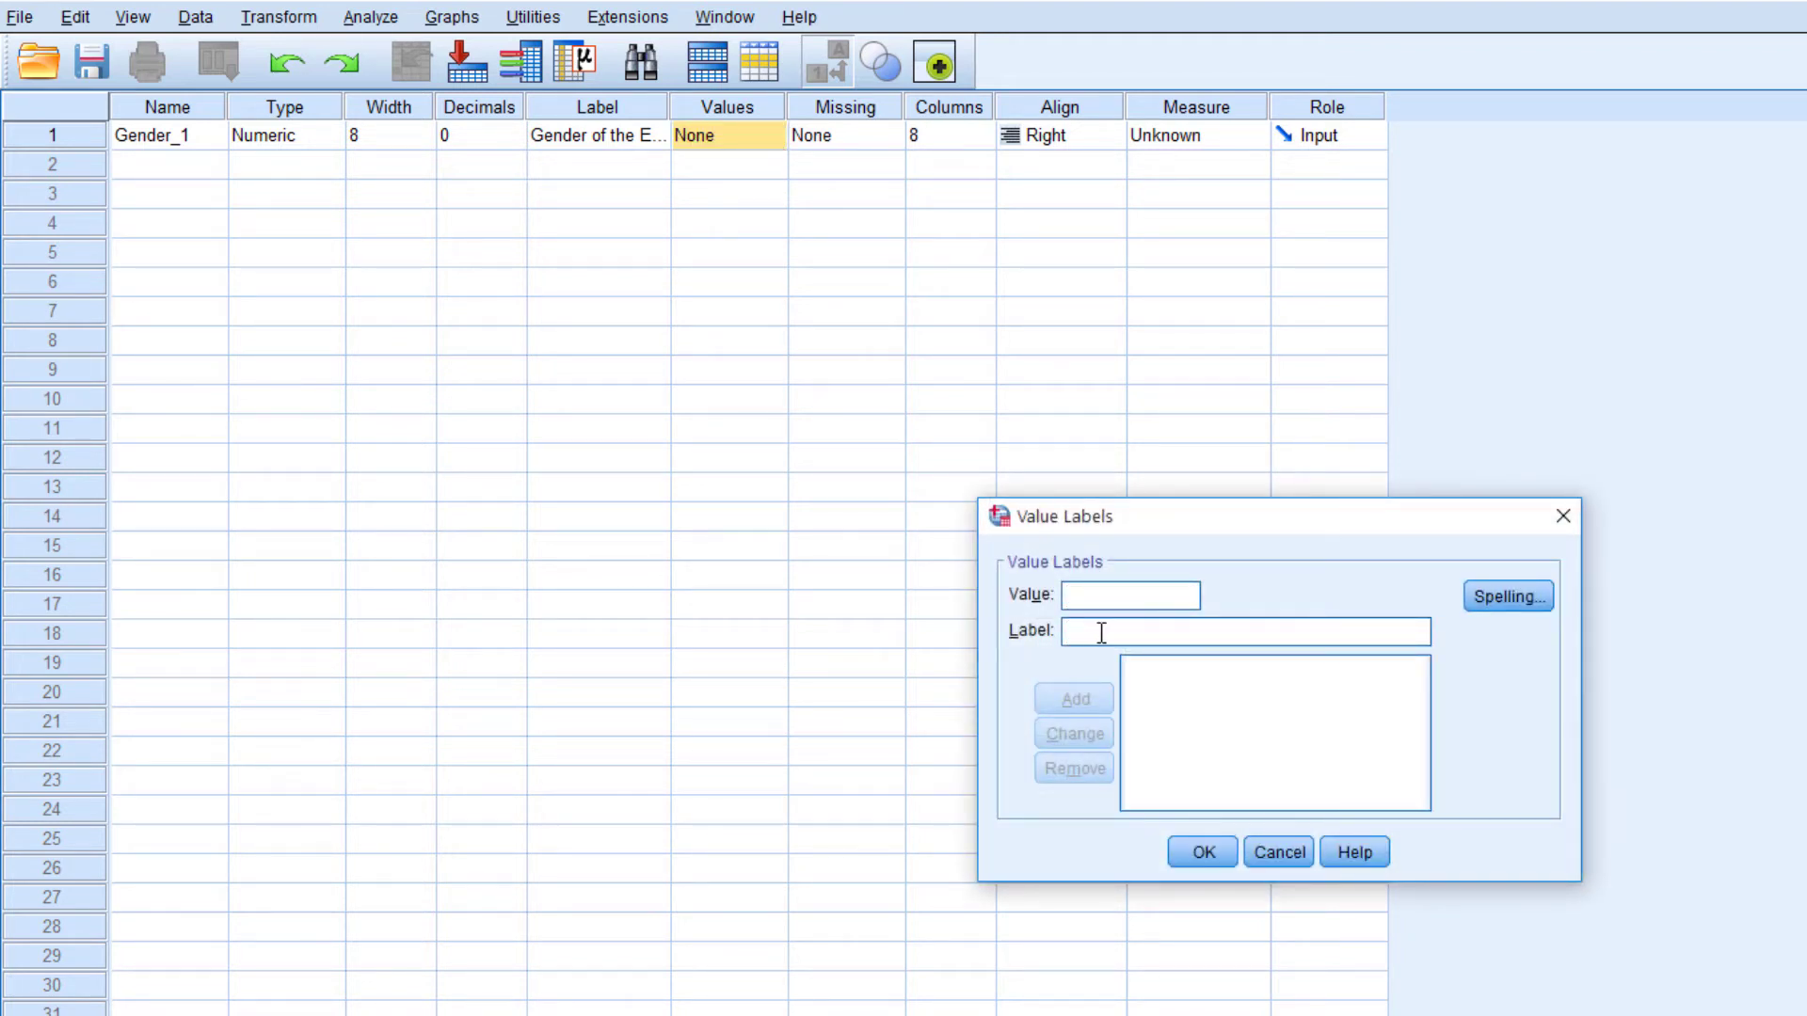
{"action": "left_click", "coordinate": [1098, 603]}
{"action": "type", "text": "1"}
{"action": "left_click", "coordinate": [1088, 633]}
{"action": "type", "text": "Male"}
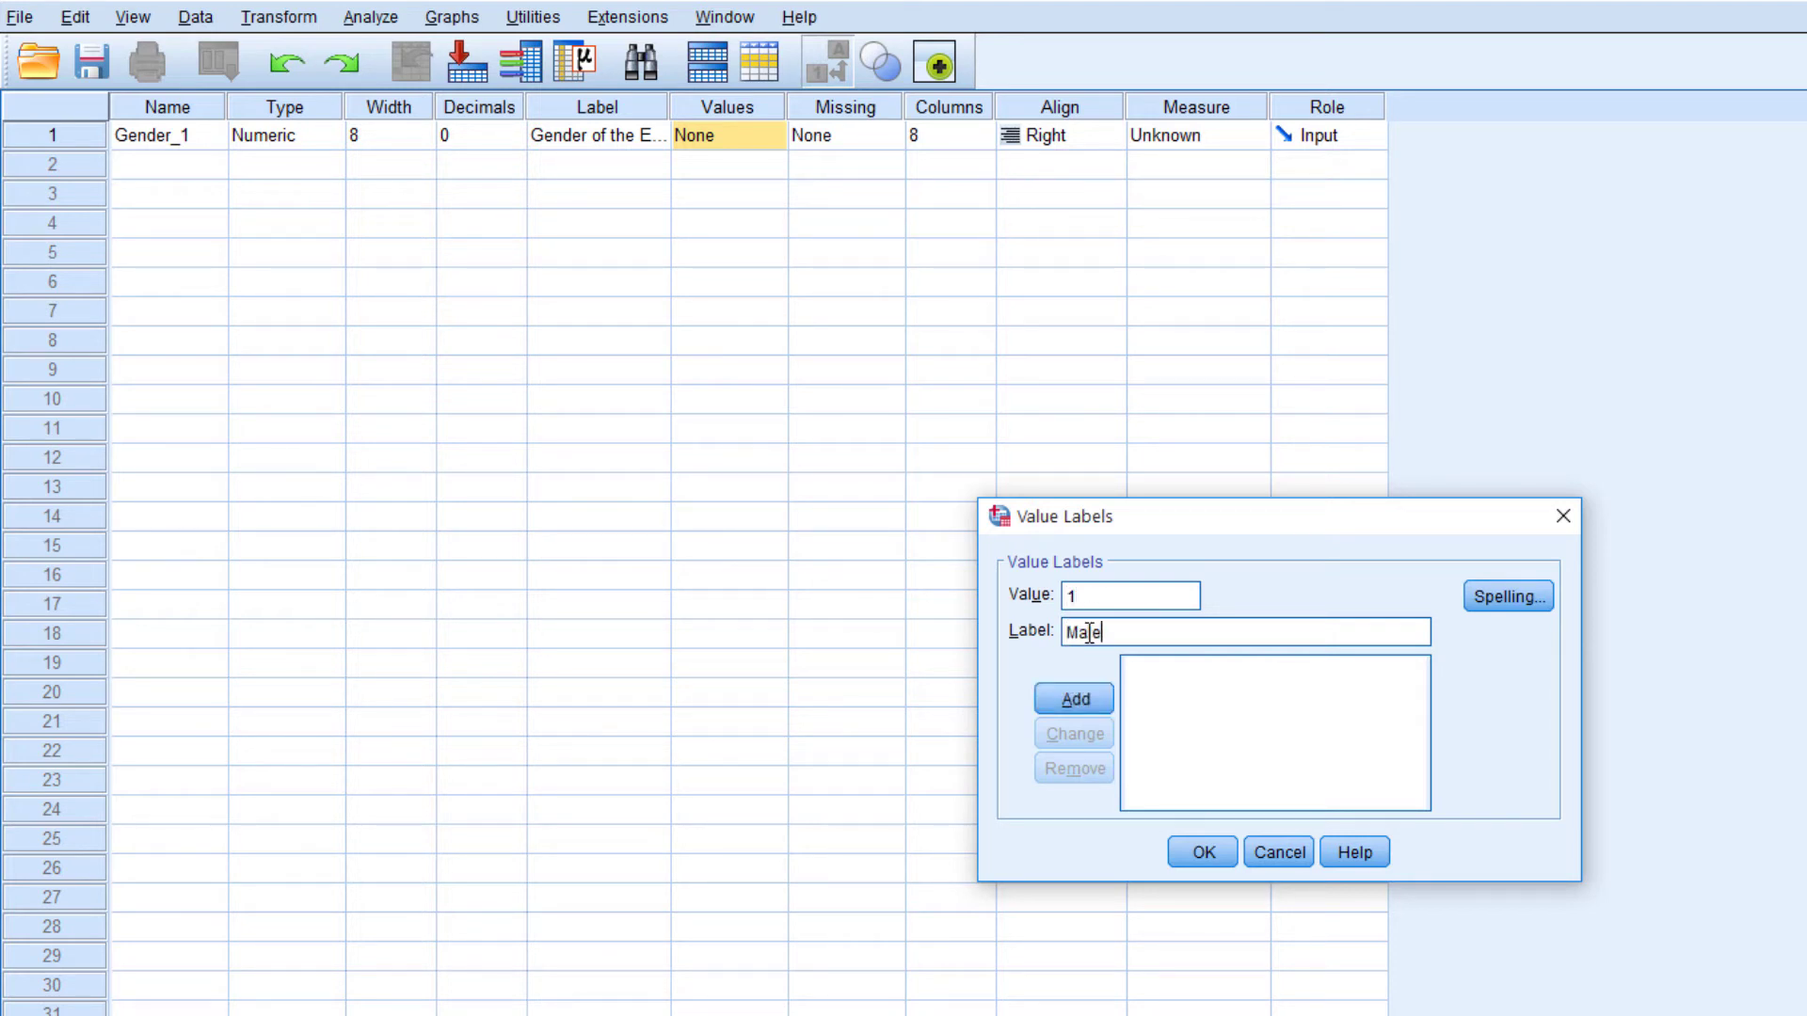
{"action": "left_click", "coordinate": [1097, 704]}
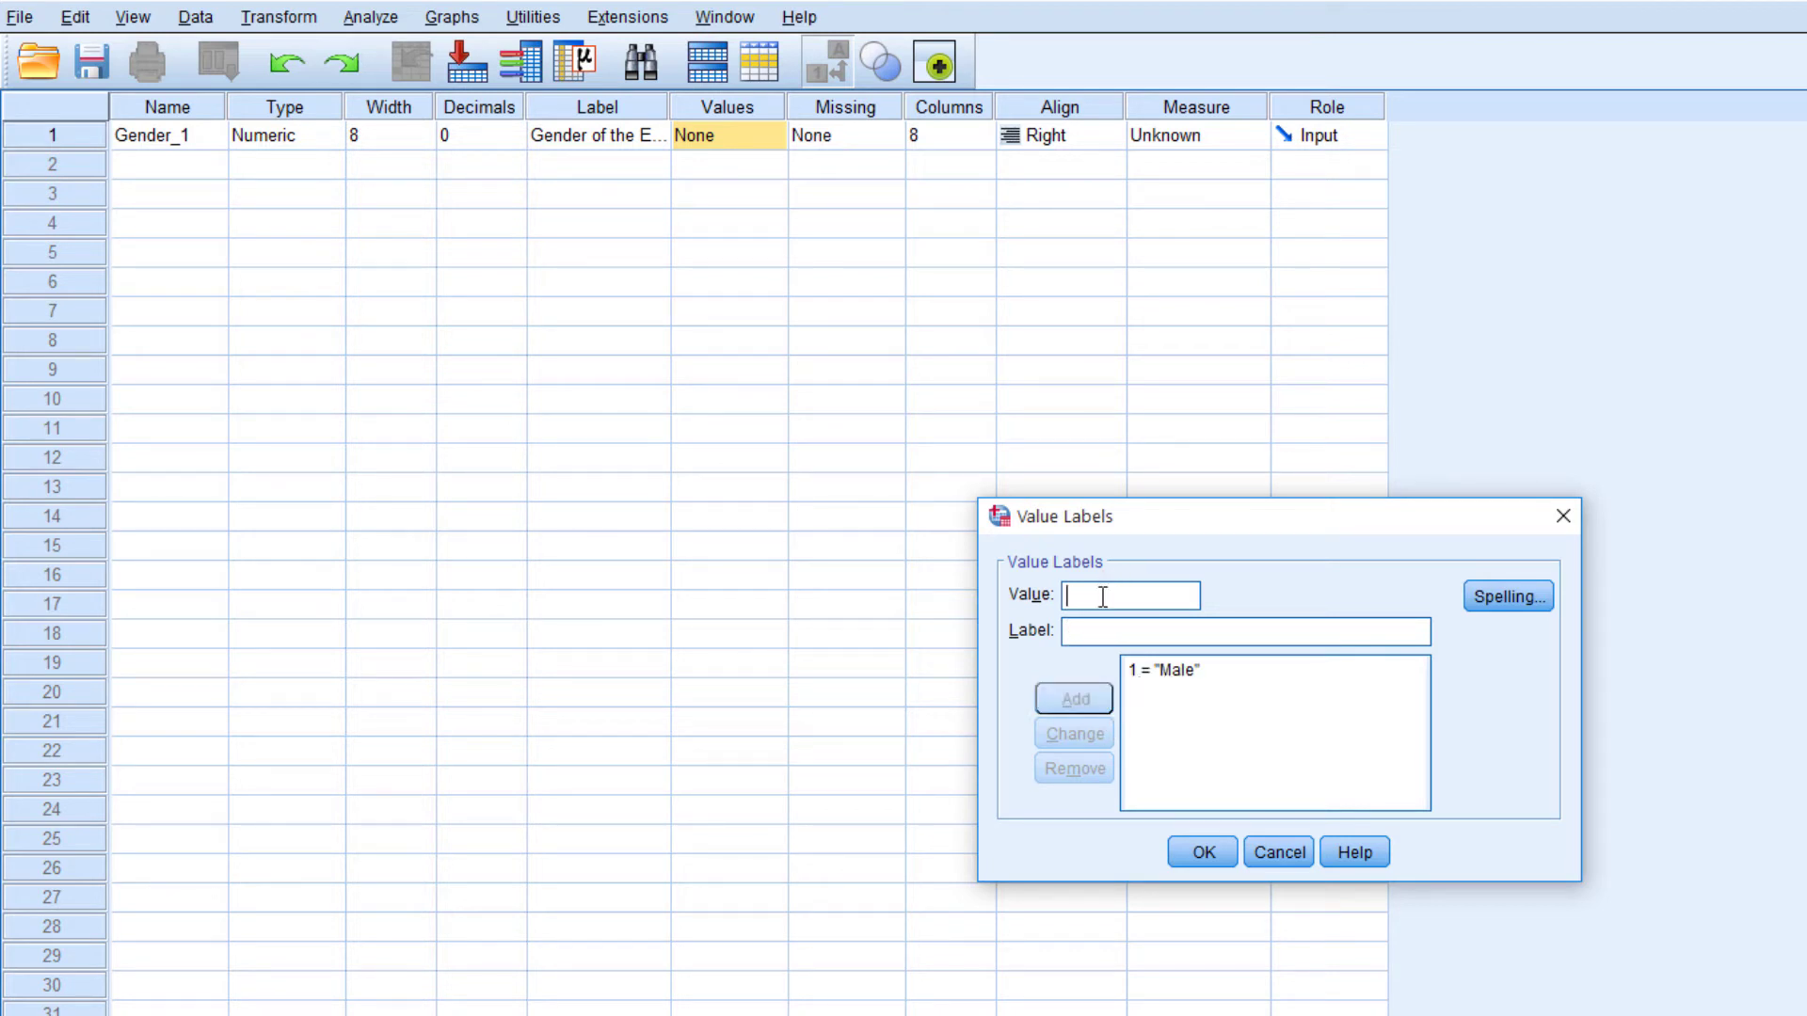
Add value 2 with the label Female for Gender_1 and accept the value labels
{"action": "type", "text": "2"}
{"action": "key", "text": "Tab"}
{"action": "type", "text": "Female"}
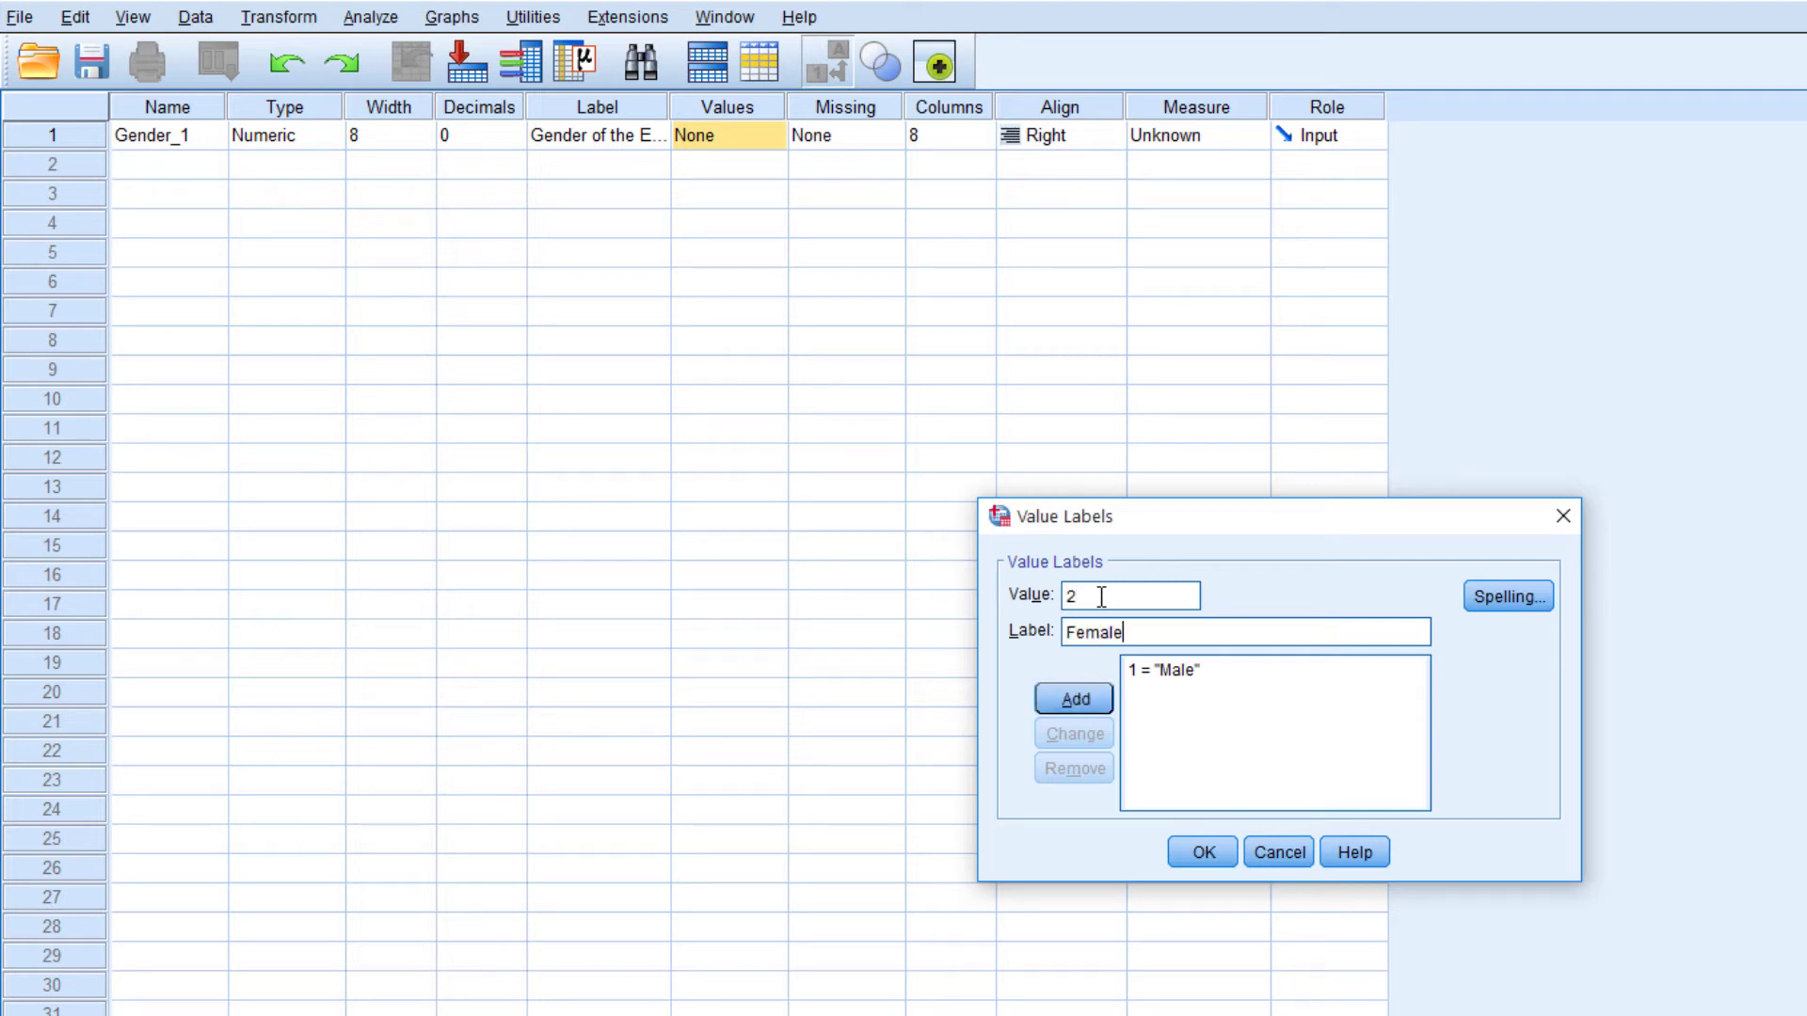
{"action": "left_click", "coordinate": [1100, 700]}
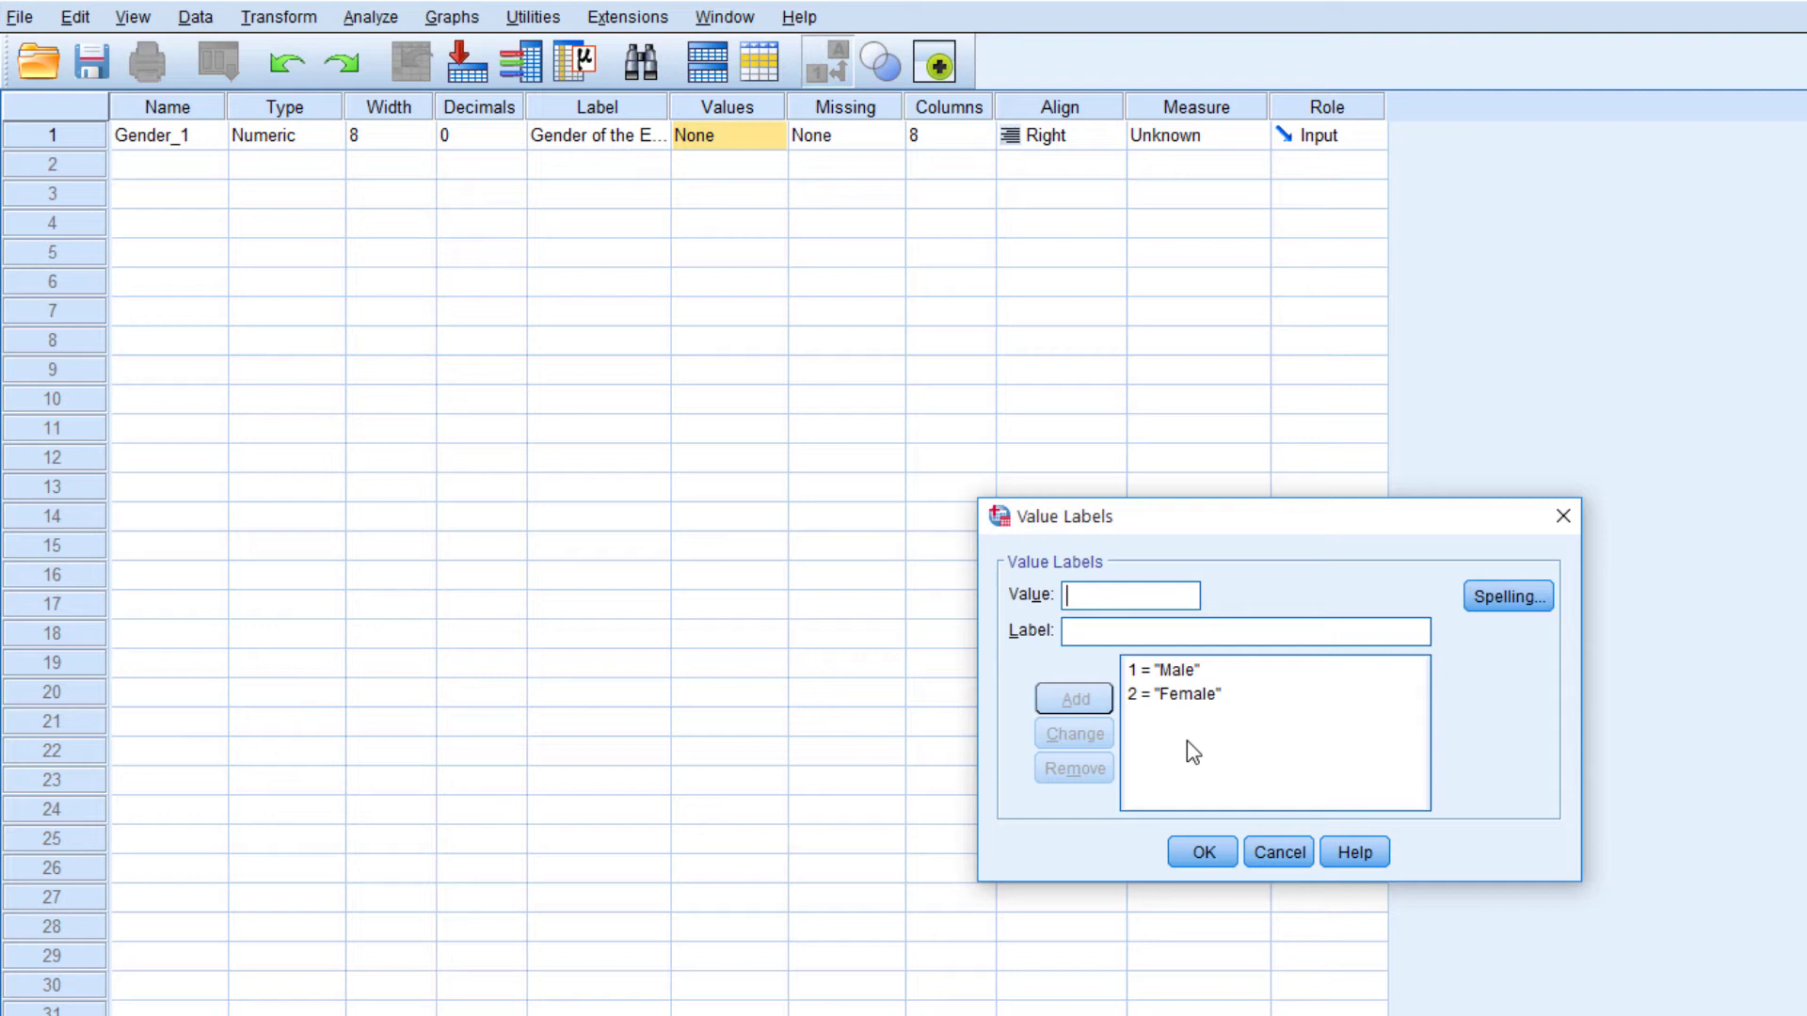
{"action": "left_click", "coordinate": [1202, 851]}
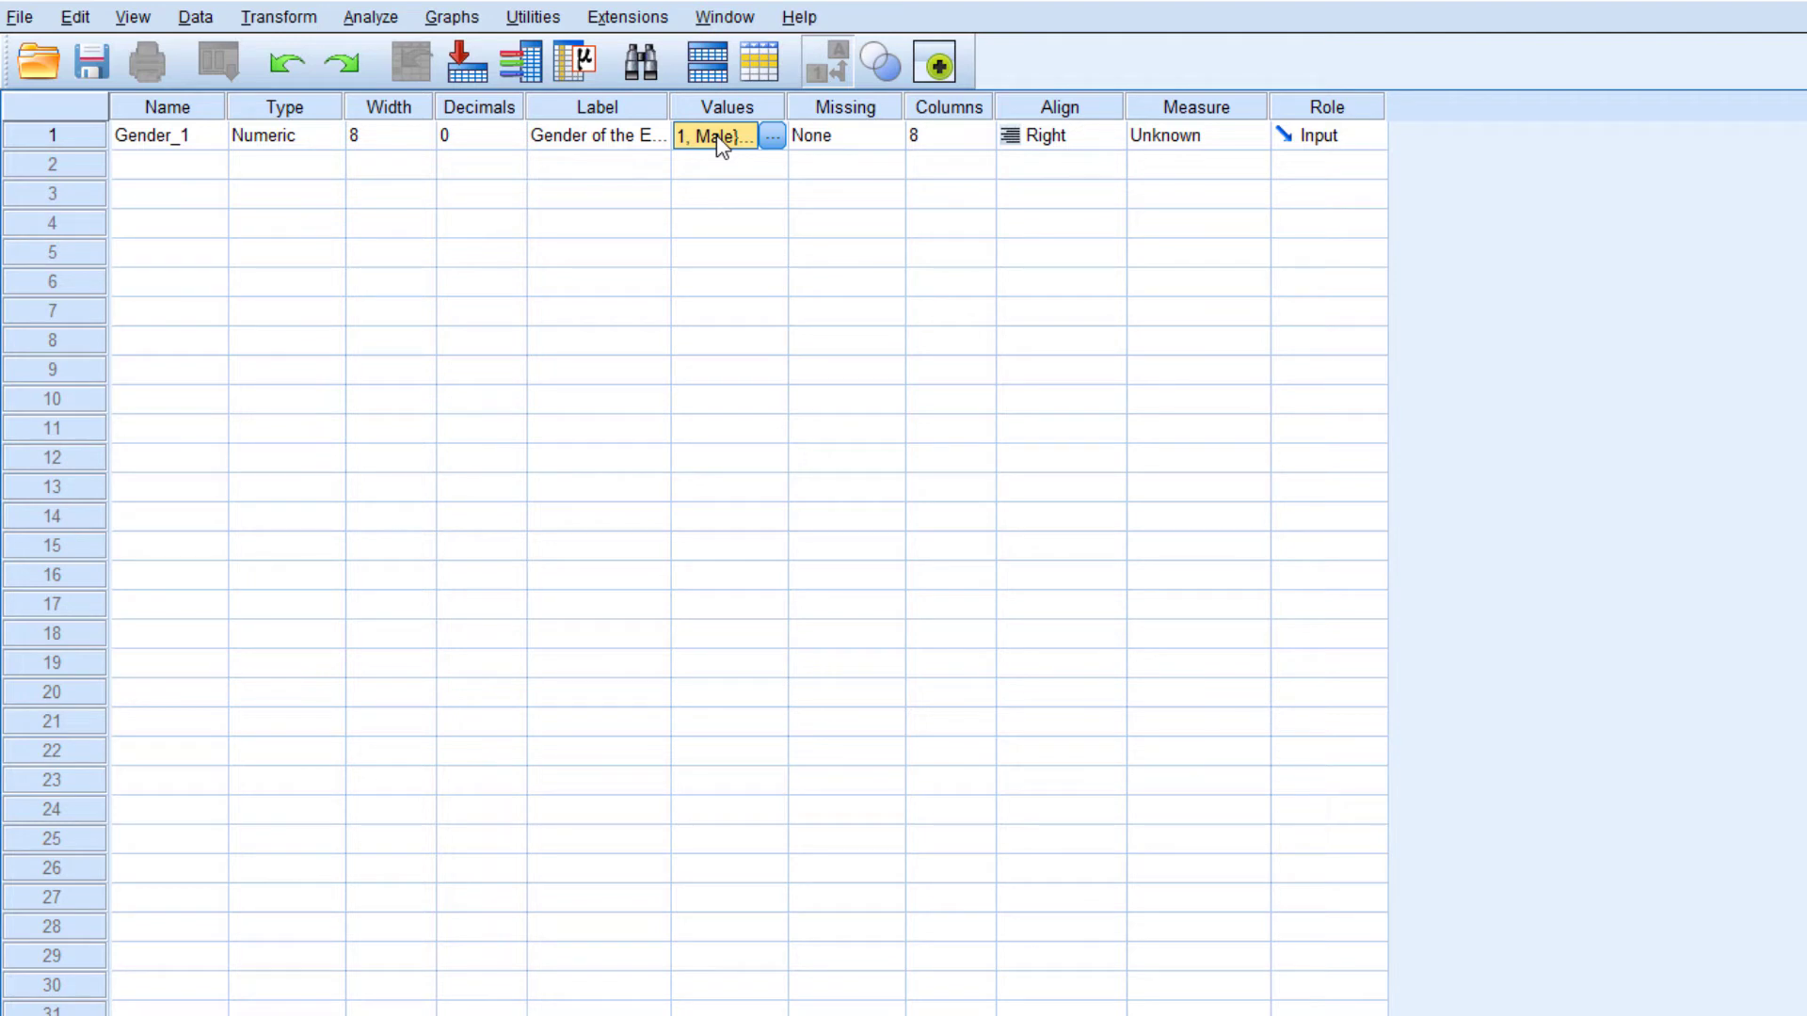
Examine the Missing and Columns settings of Gender_1, and compare its column display in Data View with Variable View
{"action": "key", "text": "Tab"}
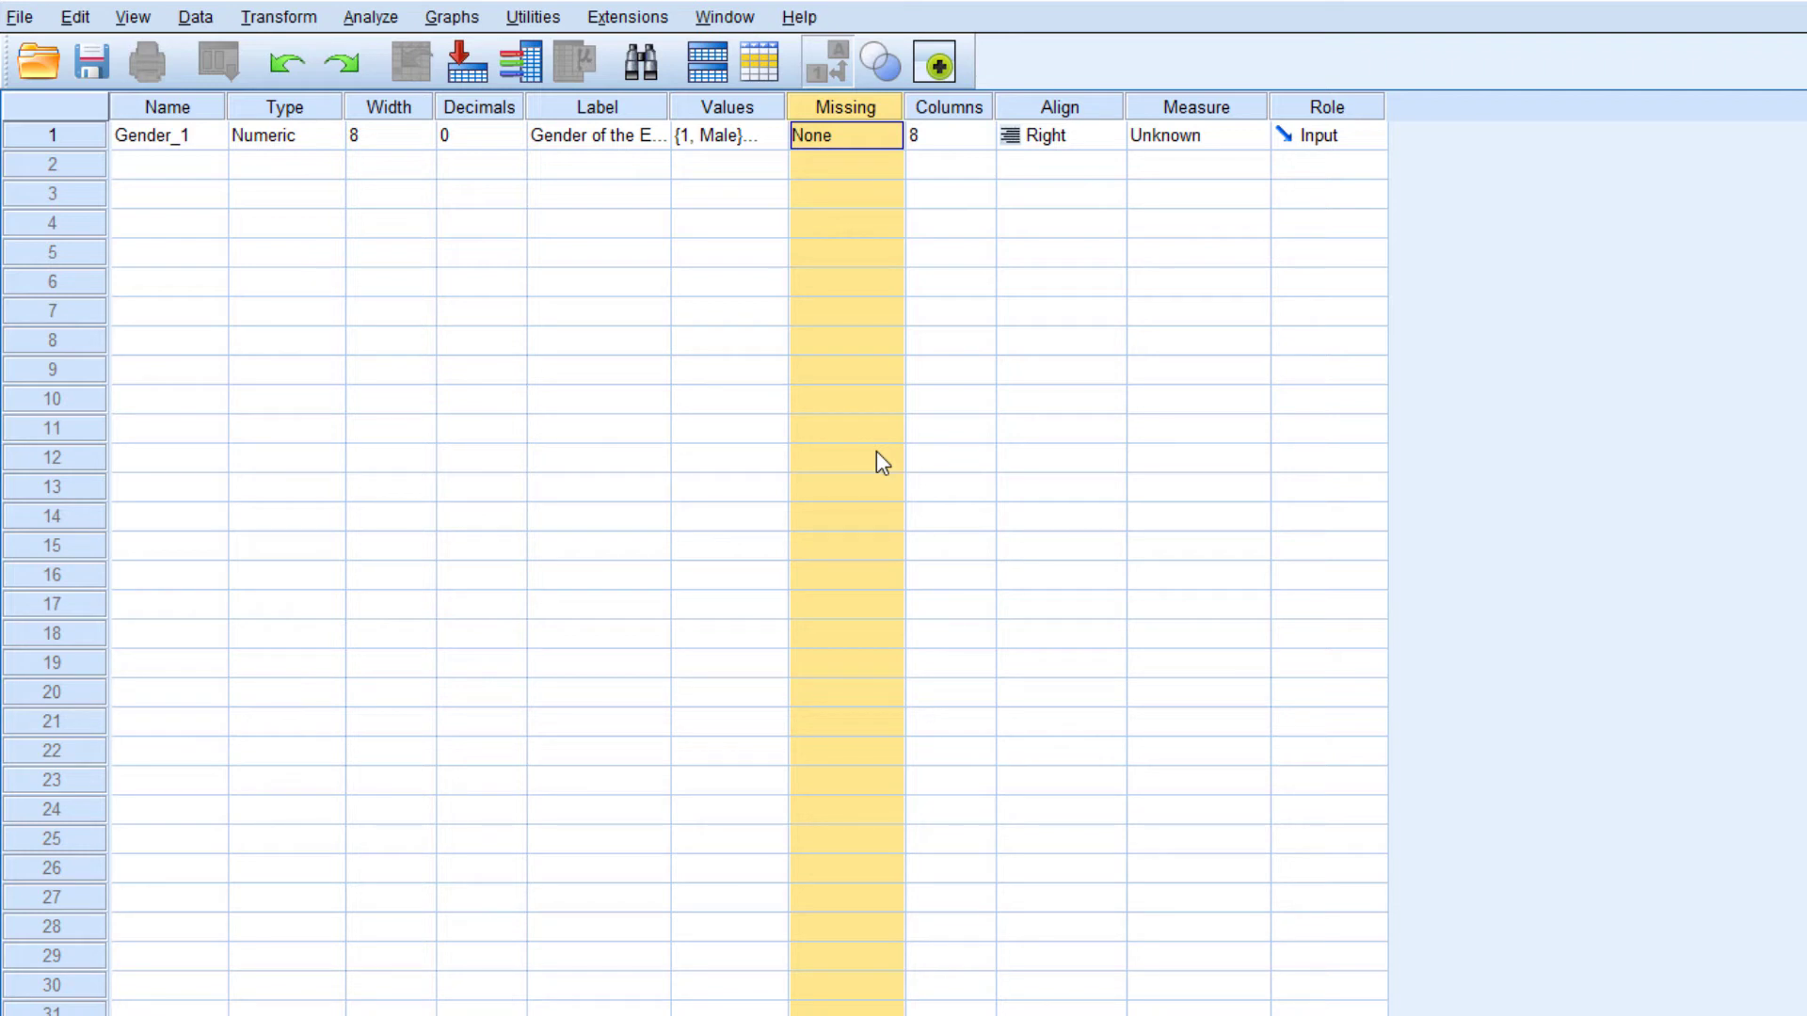
{"action": "left_click", "coordinate": [857, 137]}
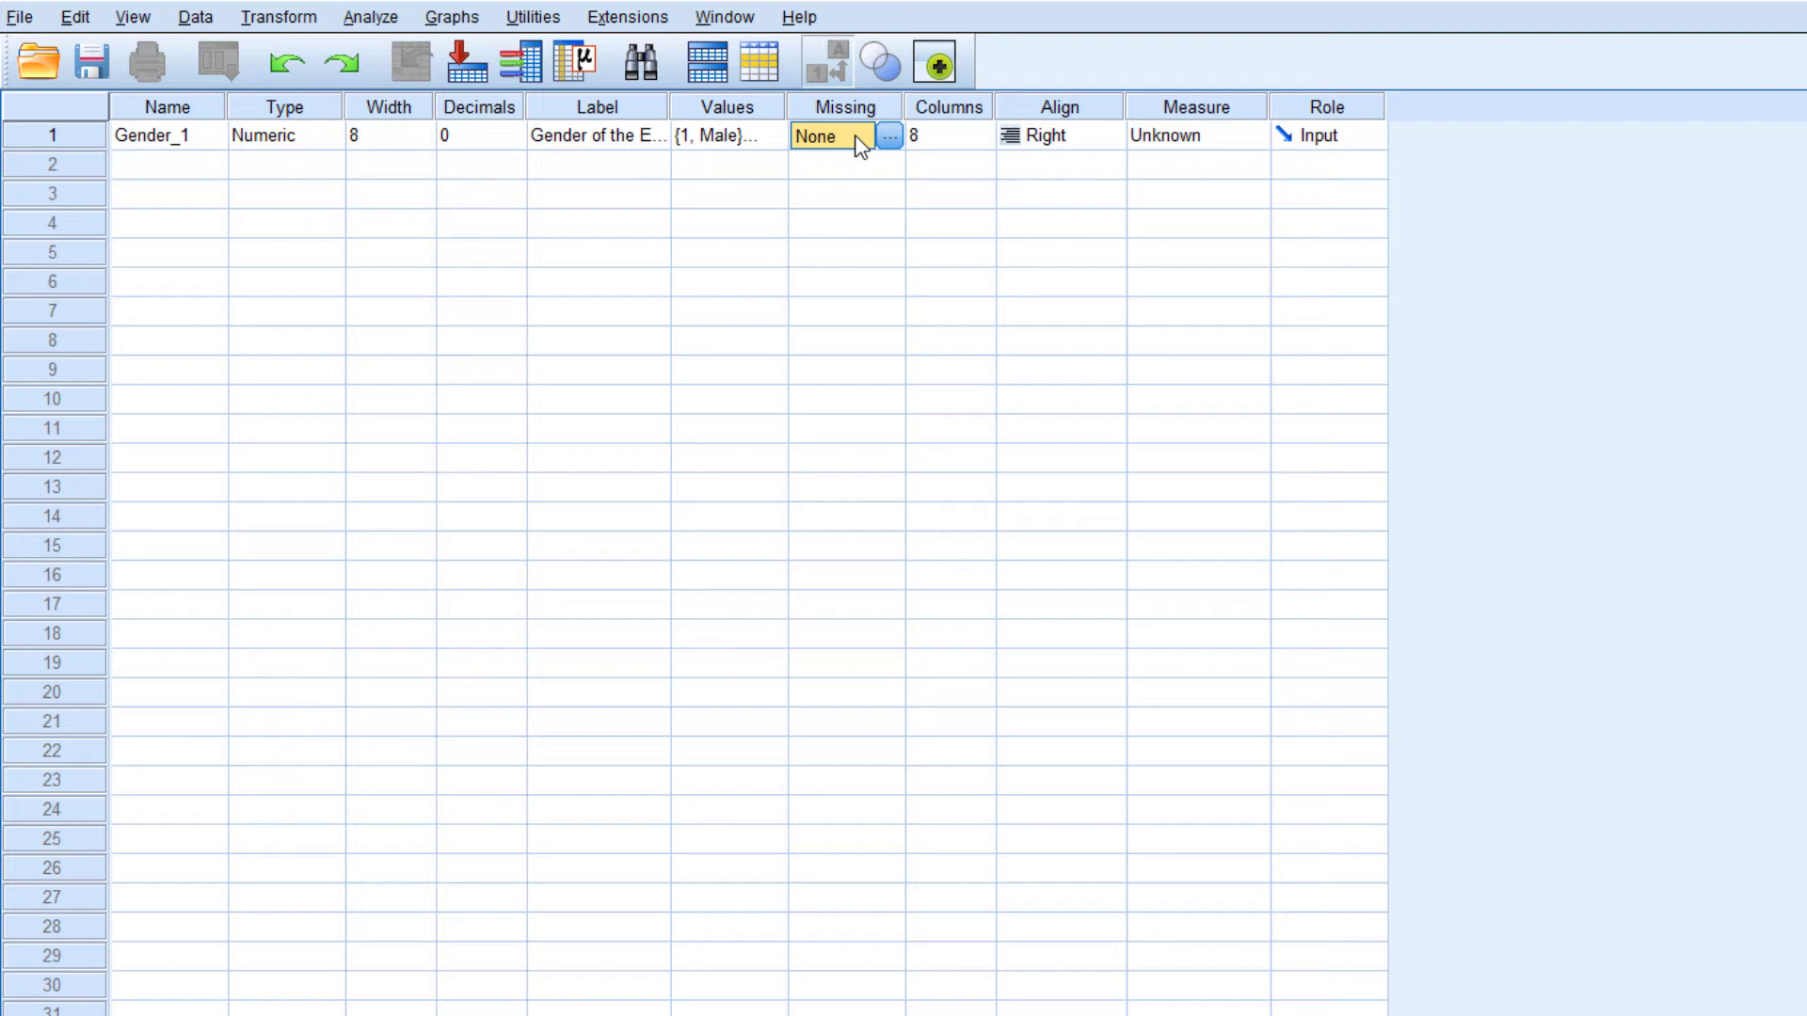
{"action": "left_click", "coordinate": [859, 143]}
{"action": "left_click", "coordinate": [976, 141]}
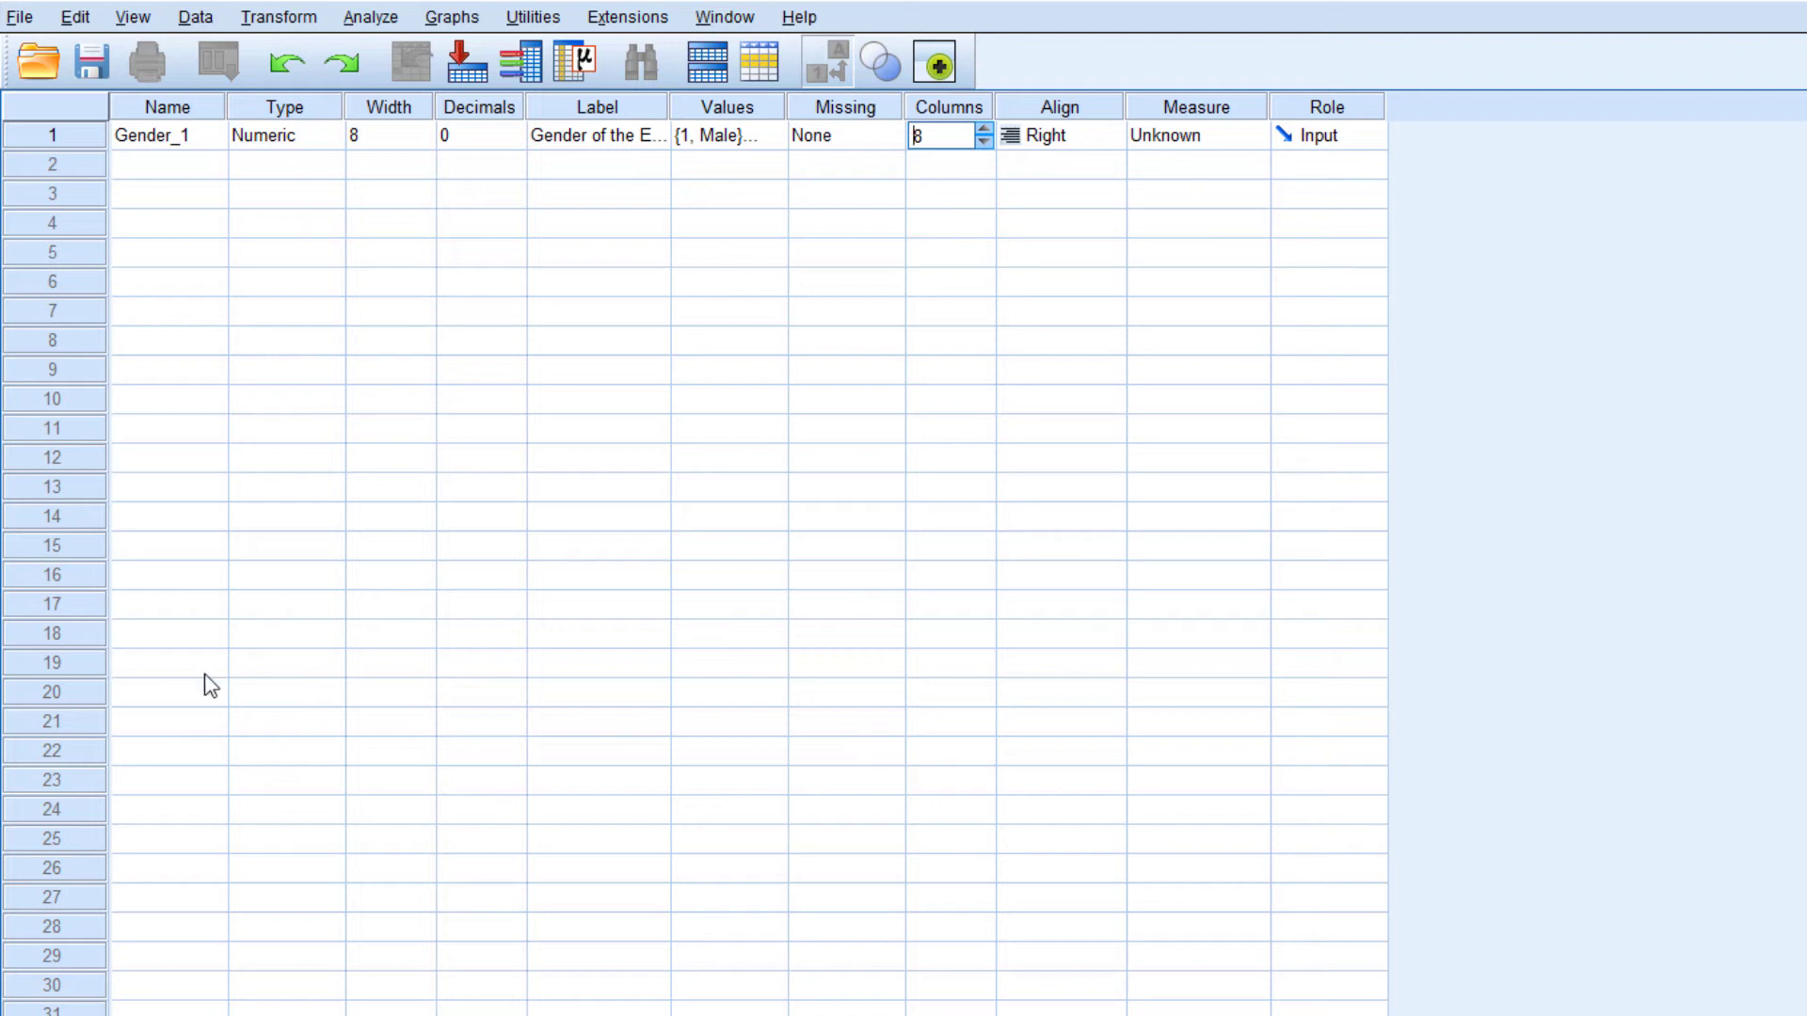
{"action": "left_click", "coordinate": [57, 1014]}
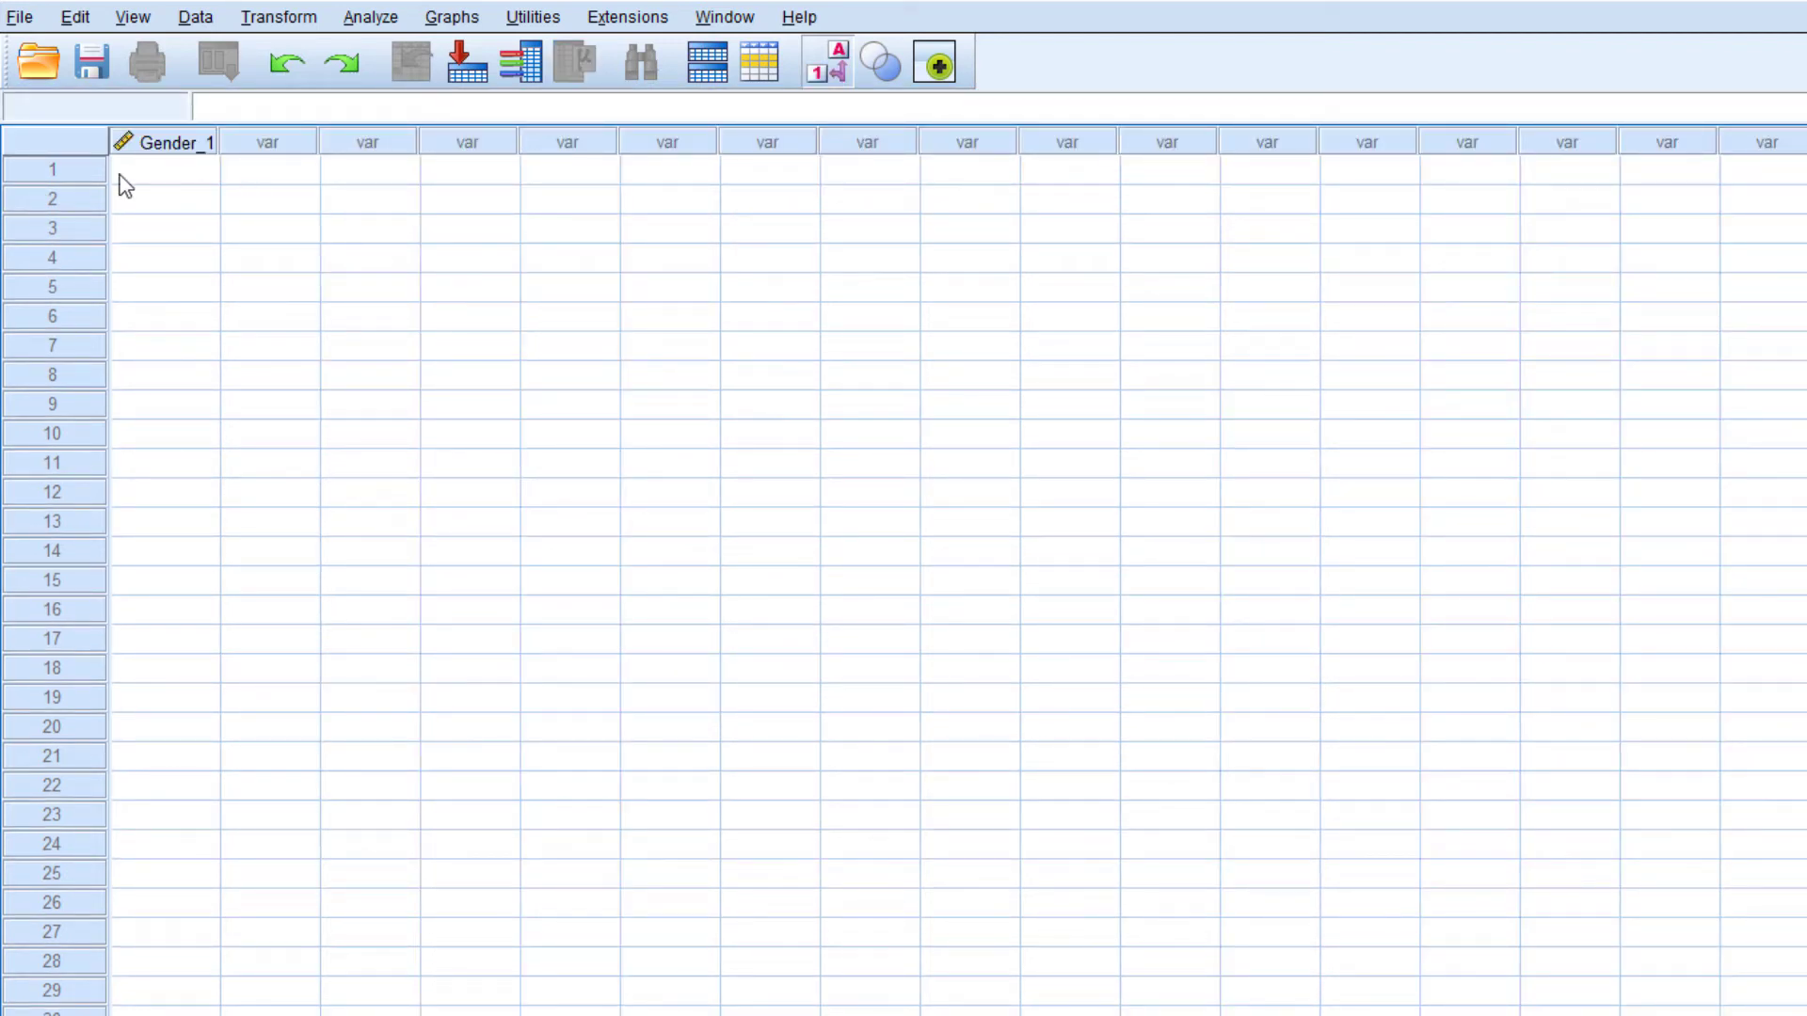
{"action": "left_click", "coordinate": [169, 1014]}
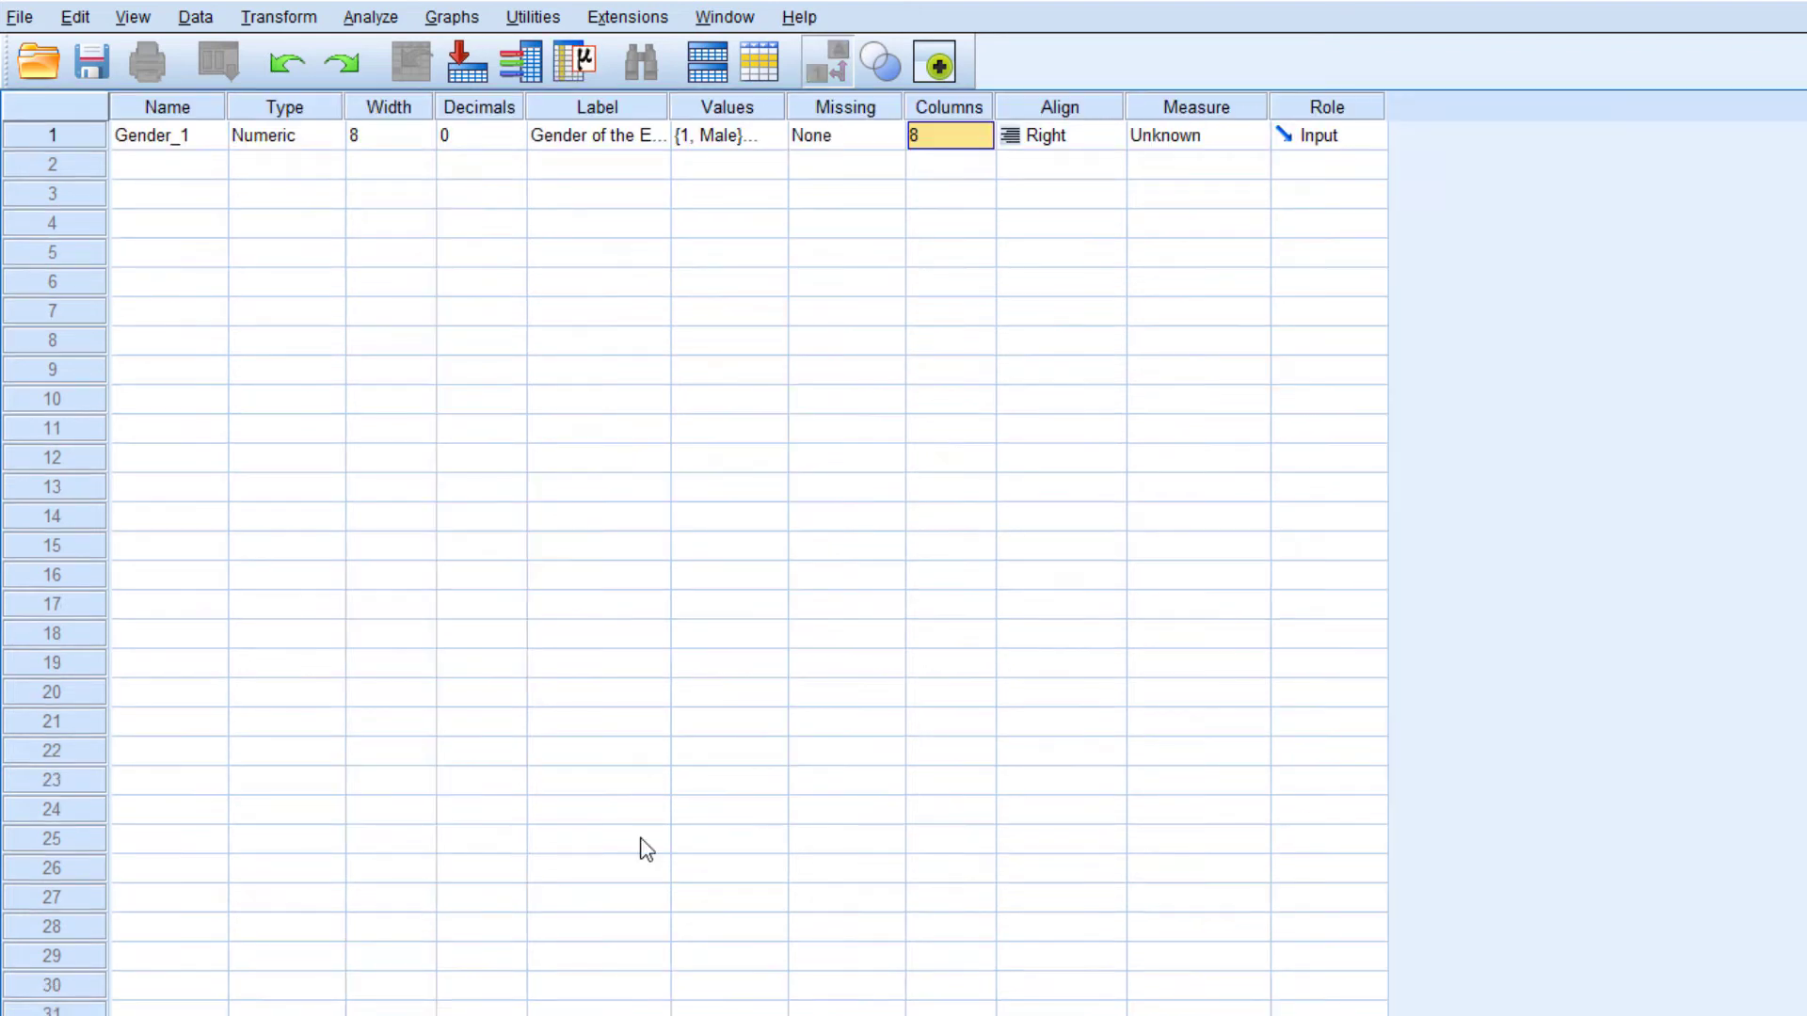
{"action": "left_click", "coordinate": [57, 1015]}
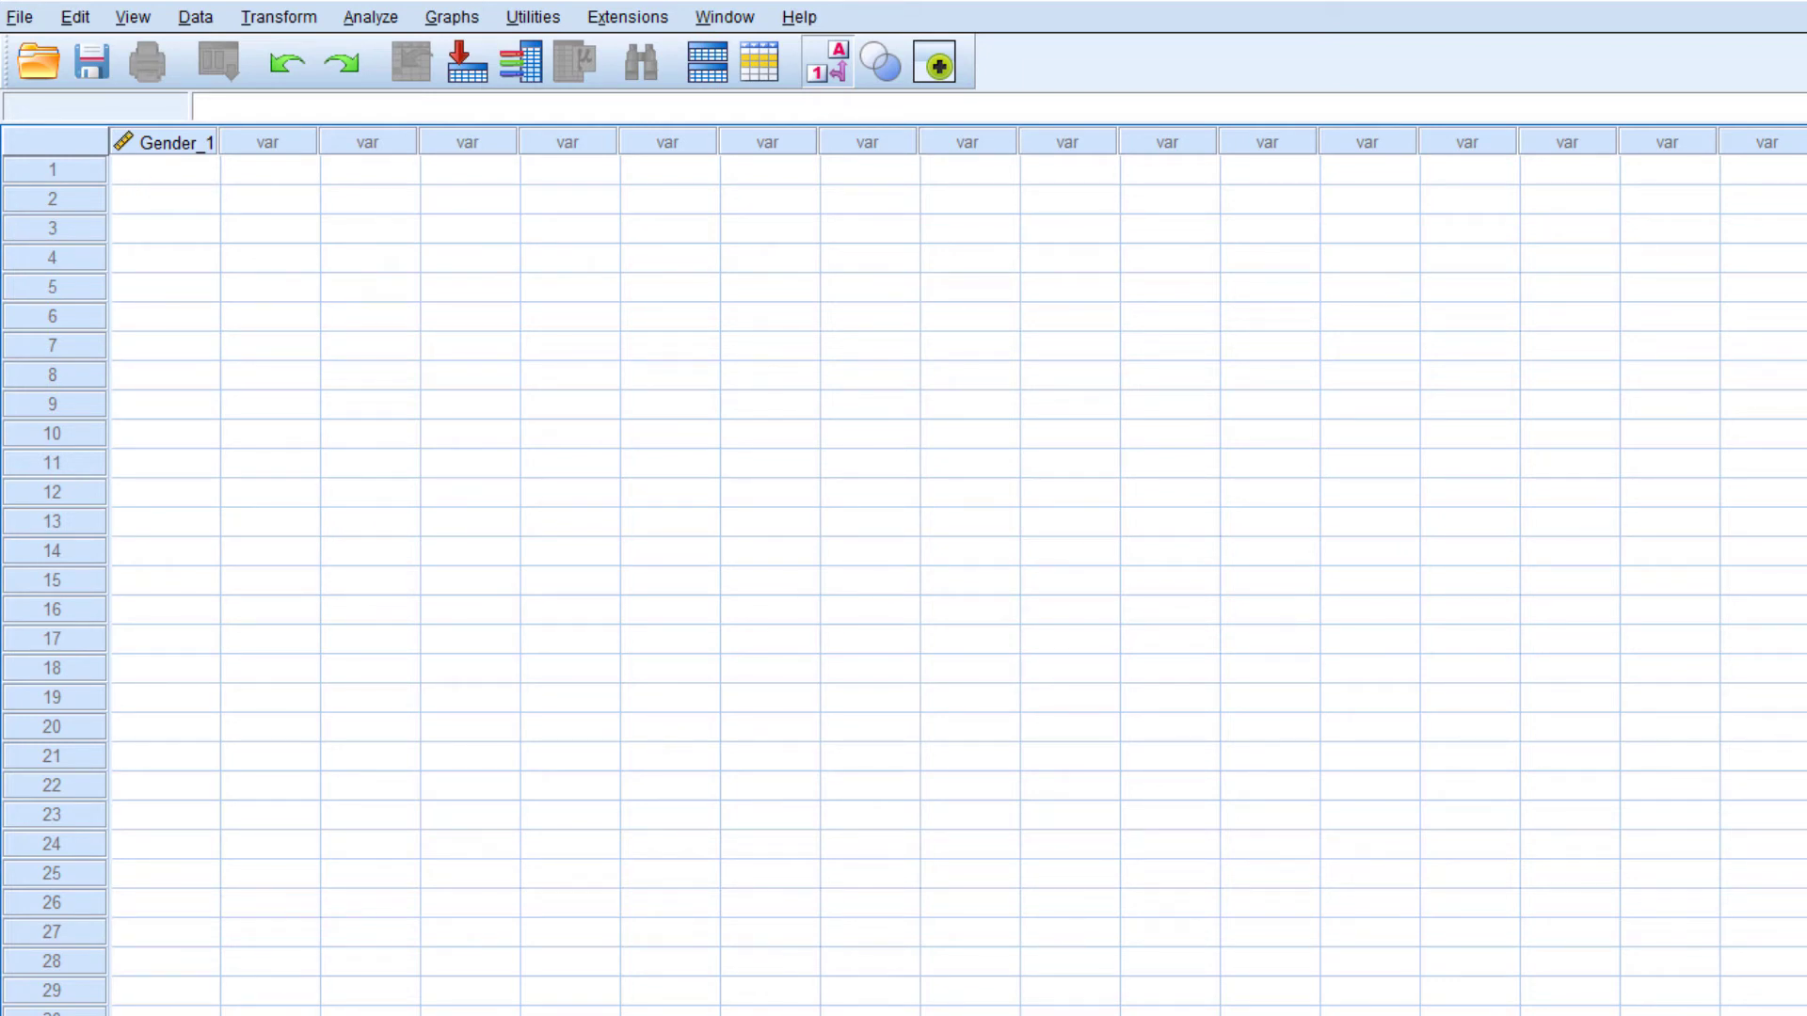
{"action": "left_click", "coordinate": [160, 1015]}
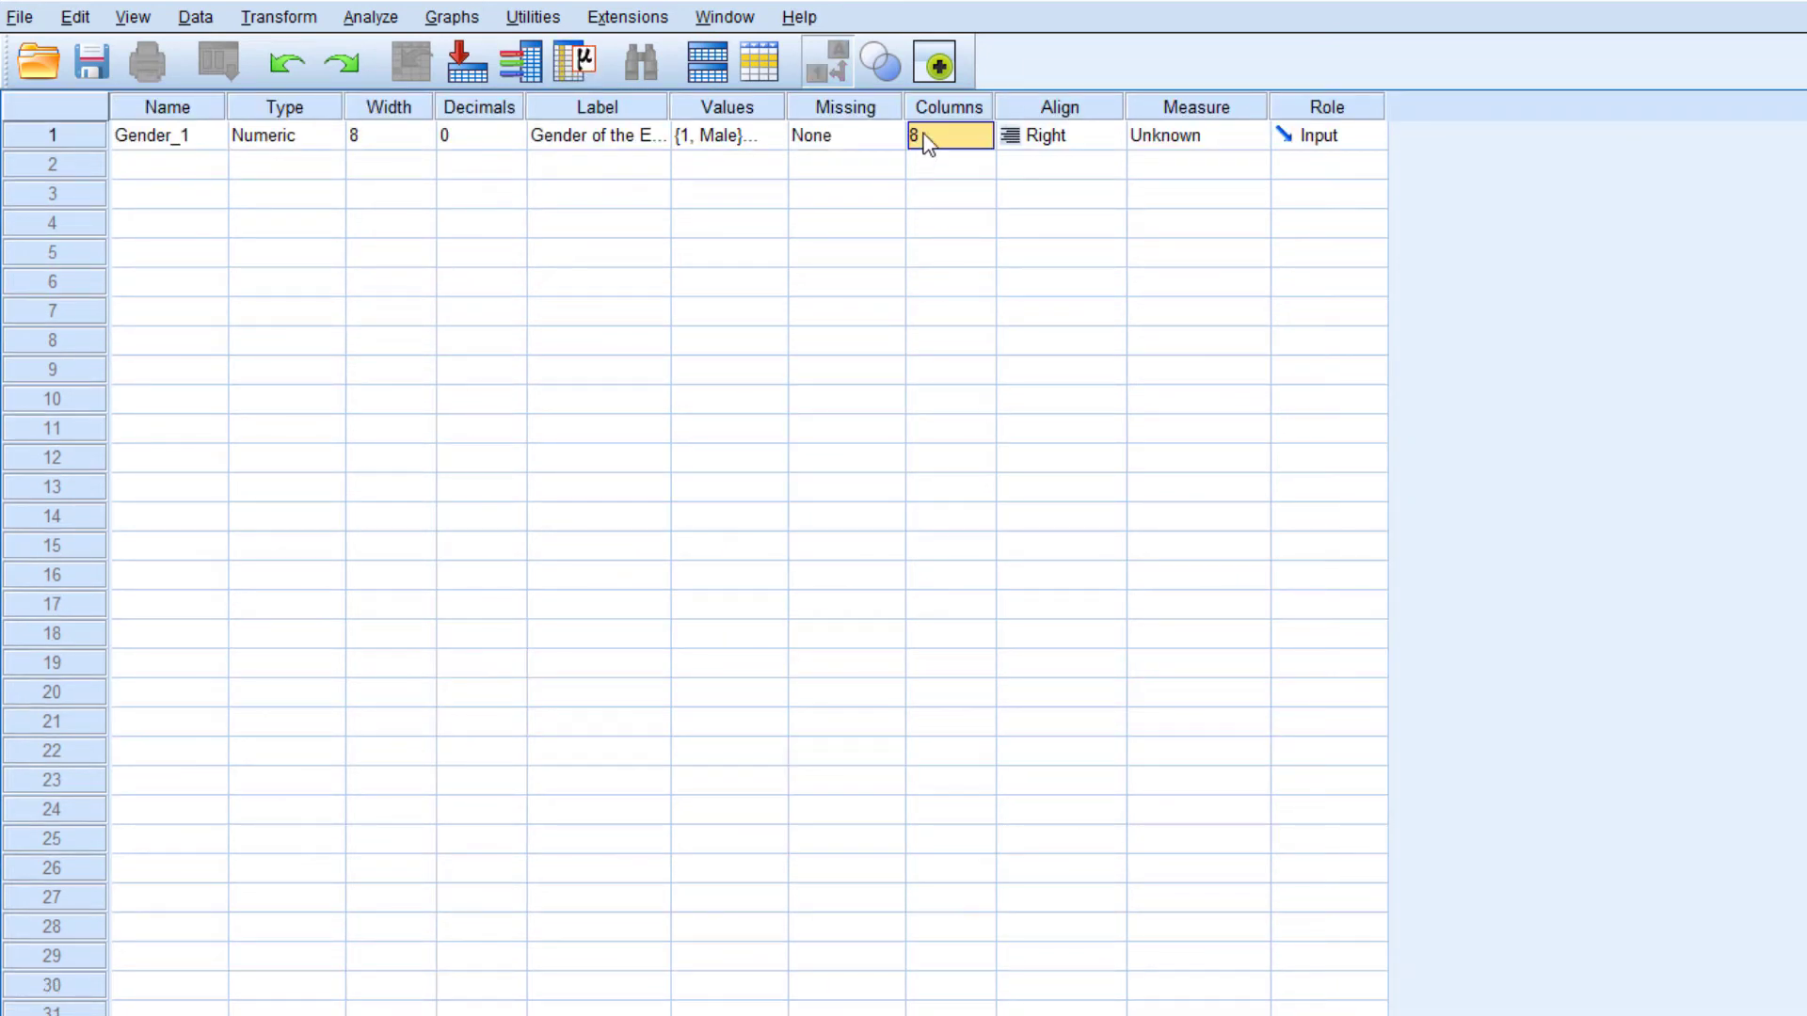
Compare the Width and Columns settings of Gender_1 by trying a Width of 9, and restore it to 8
{"action": "left_click", "coordinate": [372, 138]}
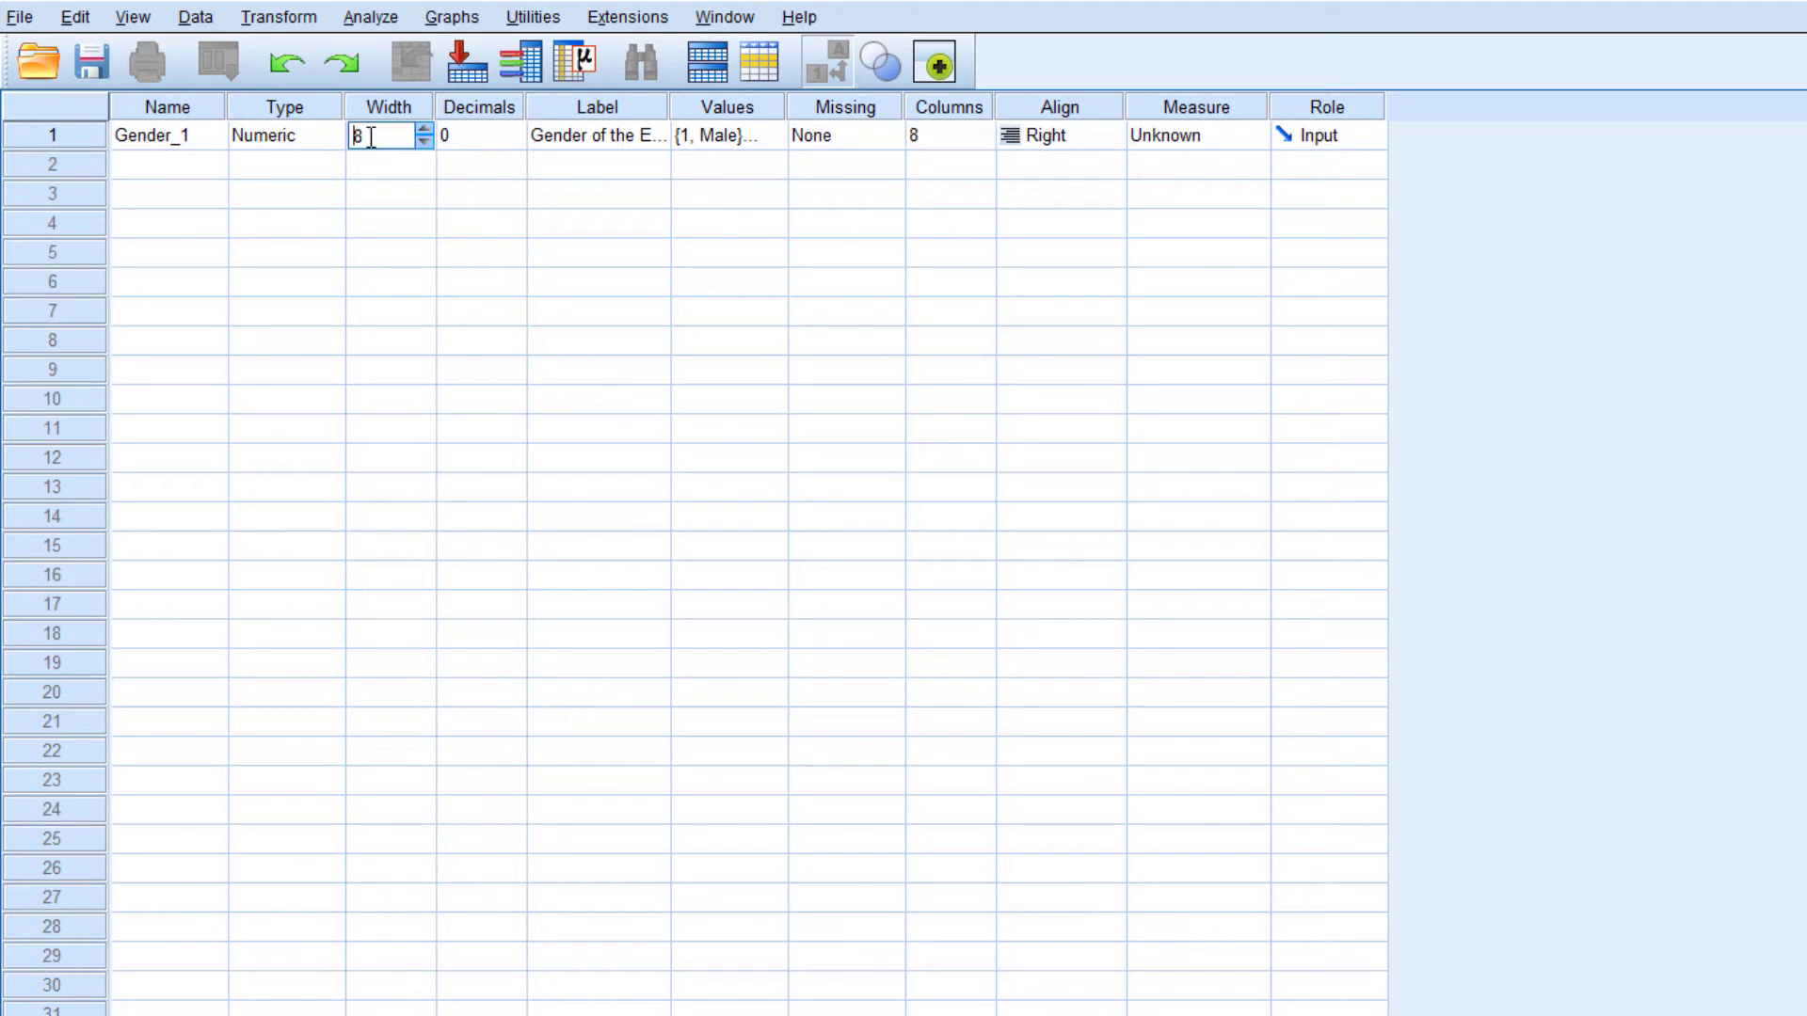
{"action": "left_click", "coordinate": [930, 137]}
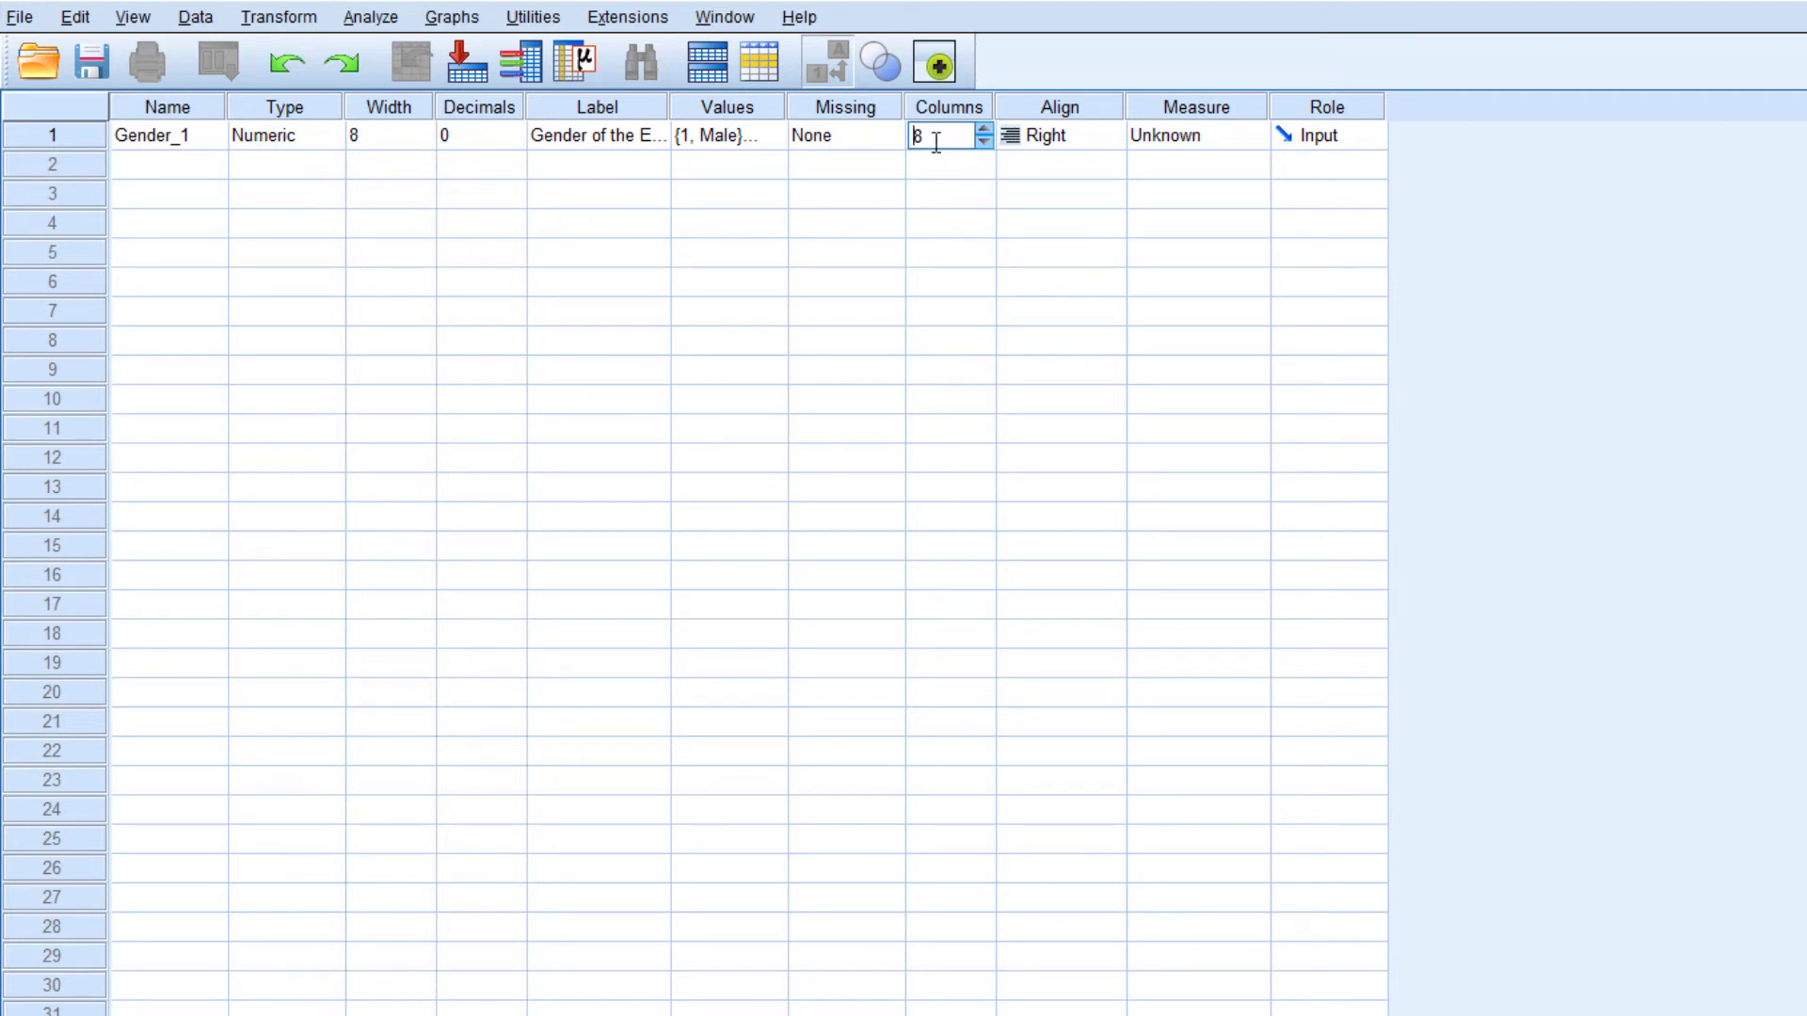
{"action": "left_click", "coordinate": [299, 138]}
{"action": "left_click", "coordinate": [417, 130]}
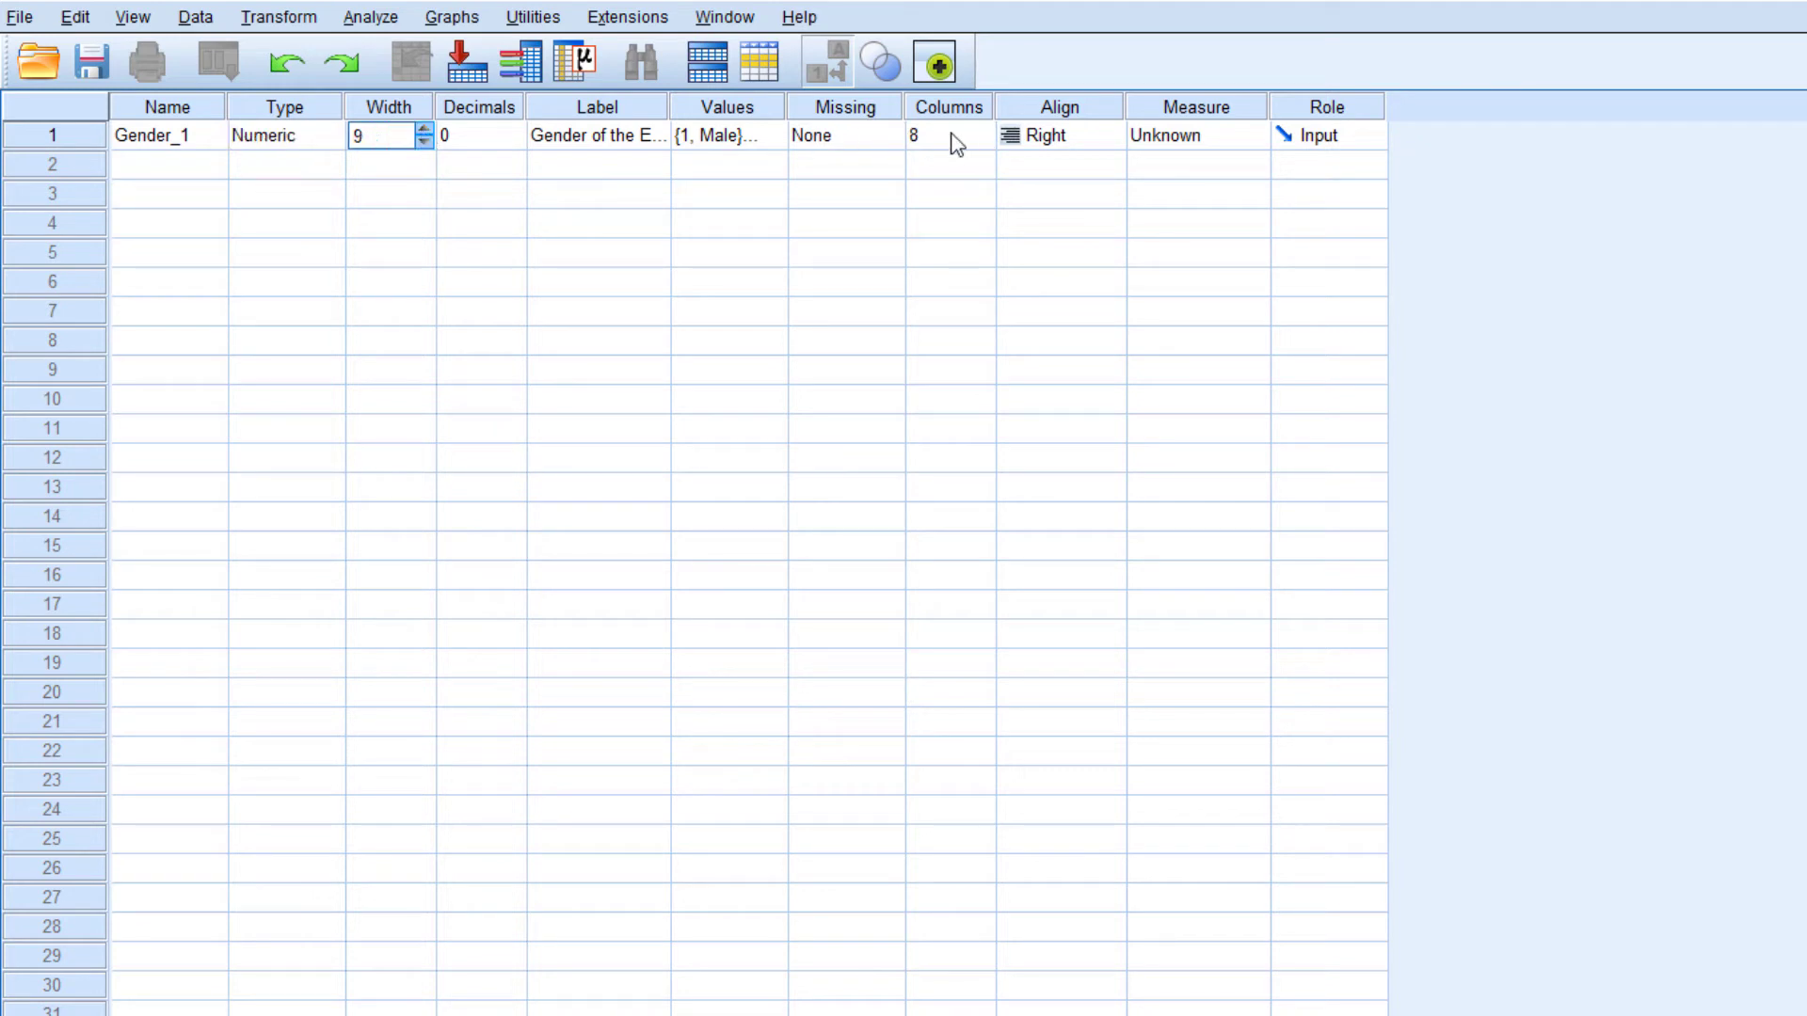
{"action": "left_click", "coordinate": [946, 134]}
{"action": "left_click", "coordinate": [400, 142]}
{"action": "left_click", "coordinate": [424, 142]}
{"action": "left_click", "coordinate": [928, 133]}
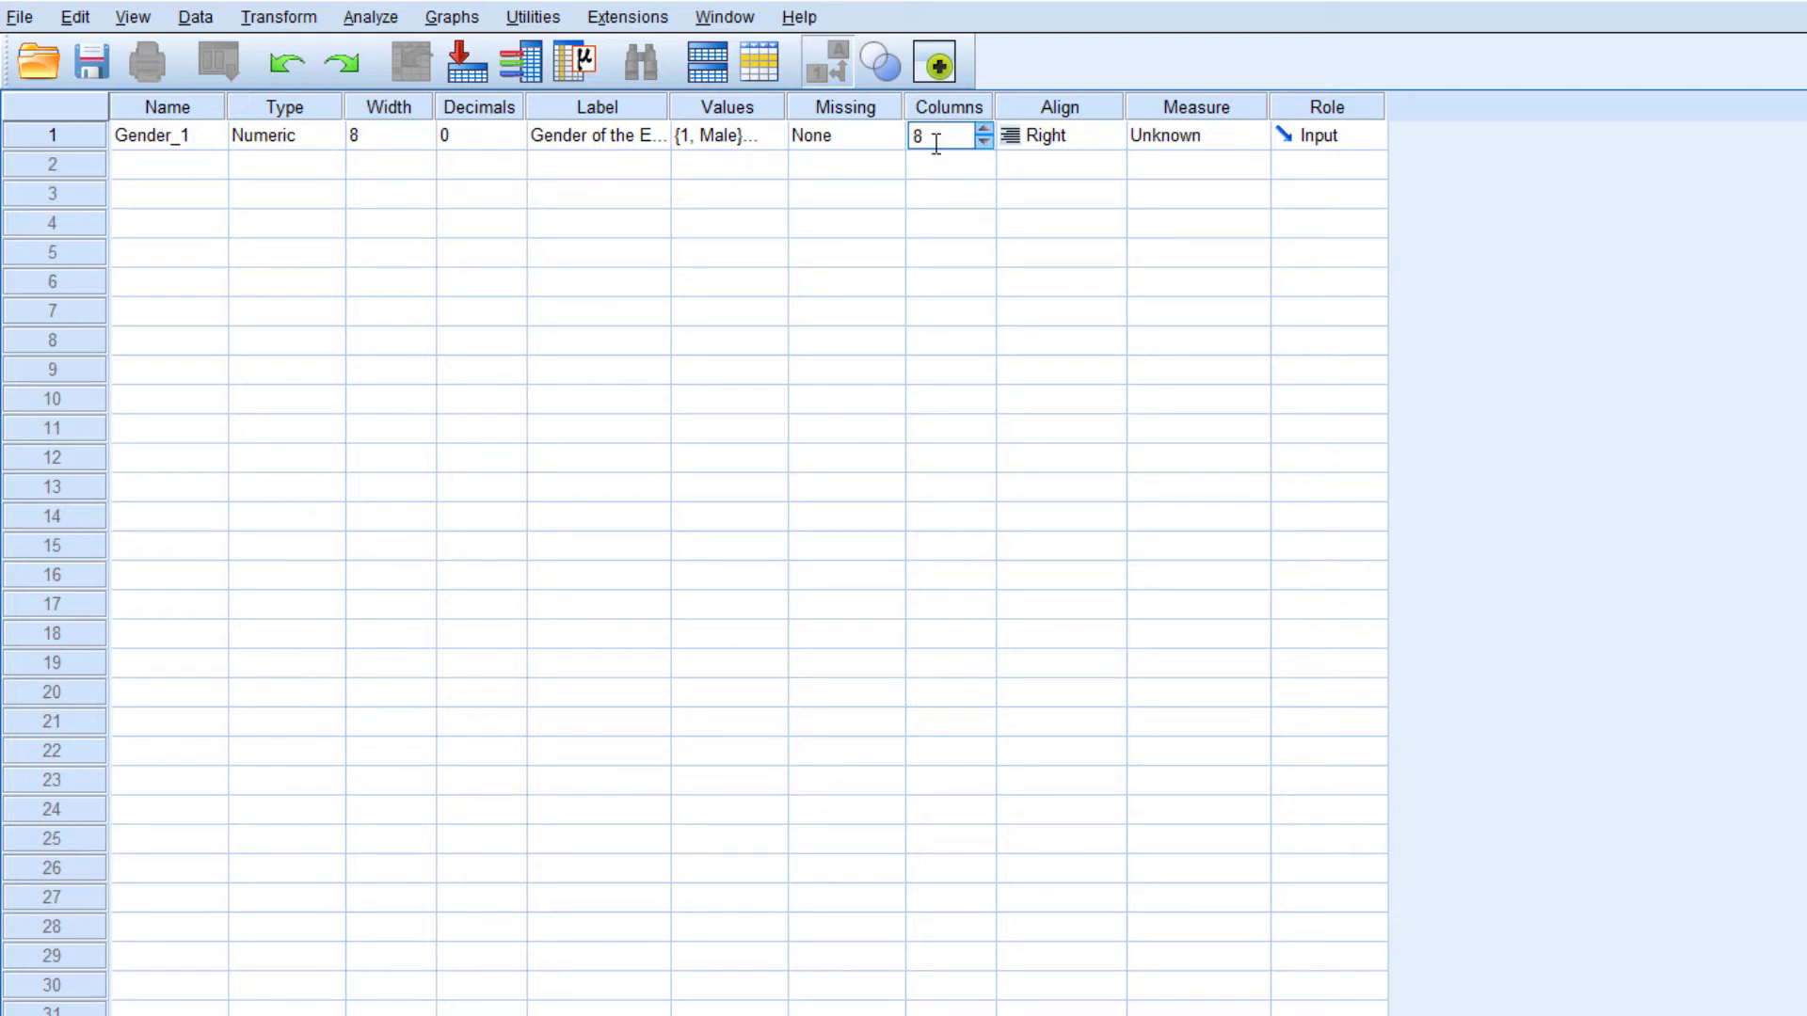
Set the Columns value of Gender_1 to 16, comparing its display width in Data View before and after the change
{"action": "key", "text": "ctrl+t"}
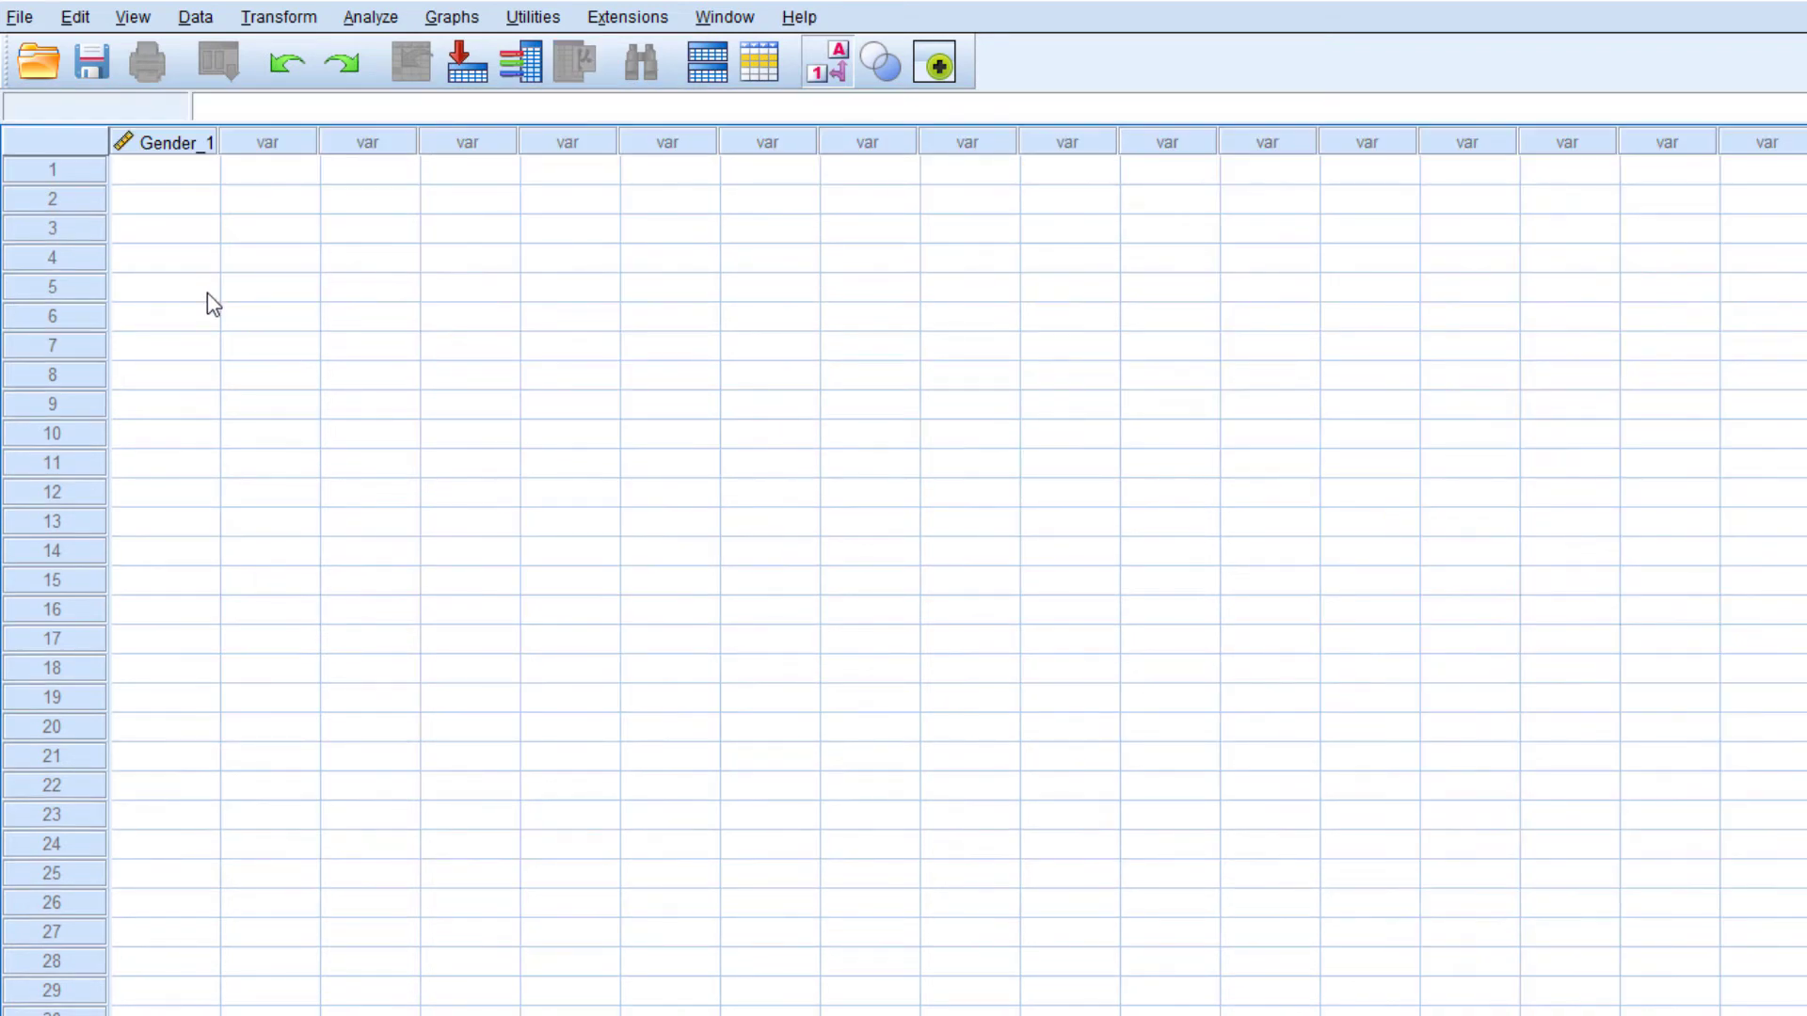
{"action": "key", "text": "ctrl+t"}
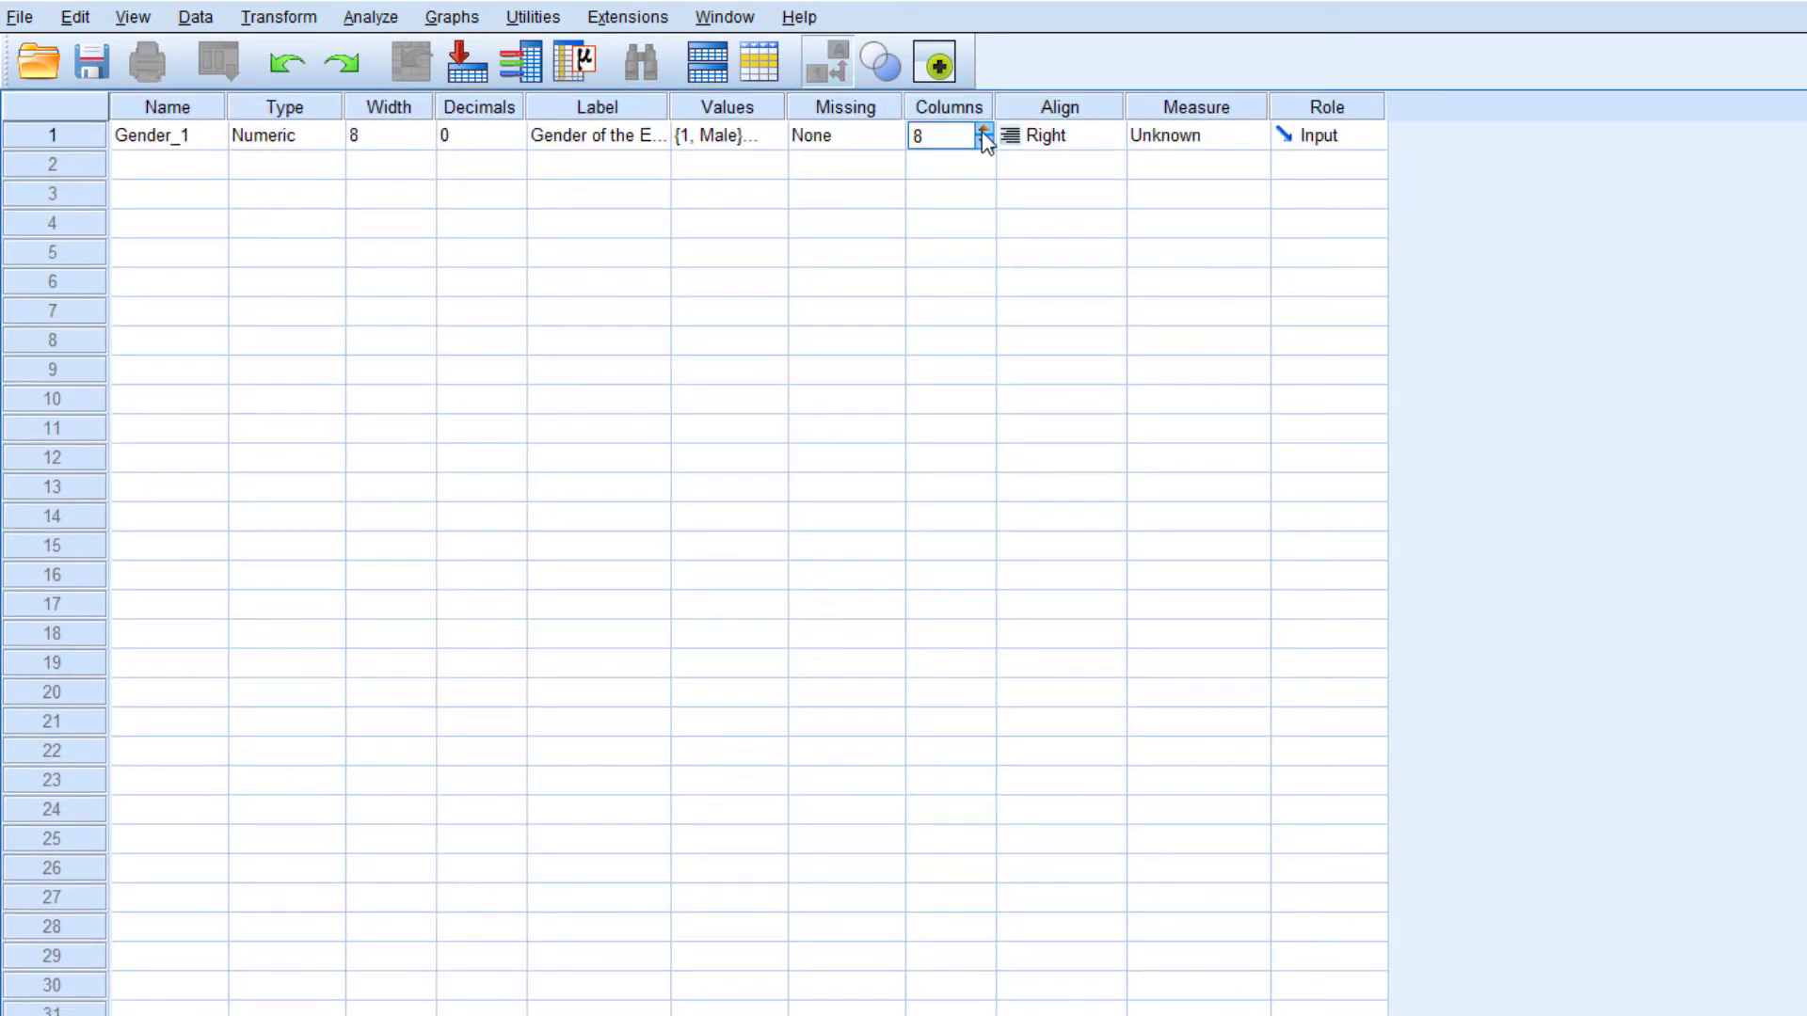
{"action": "left_click_drag", "start_coordinate": [955, 137], "coordinate": [789, 136]}
{"action": "type", "text": "16"}
{"action": "key", "text": "Tab"}
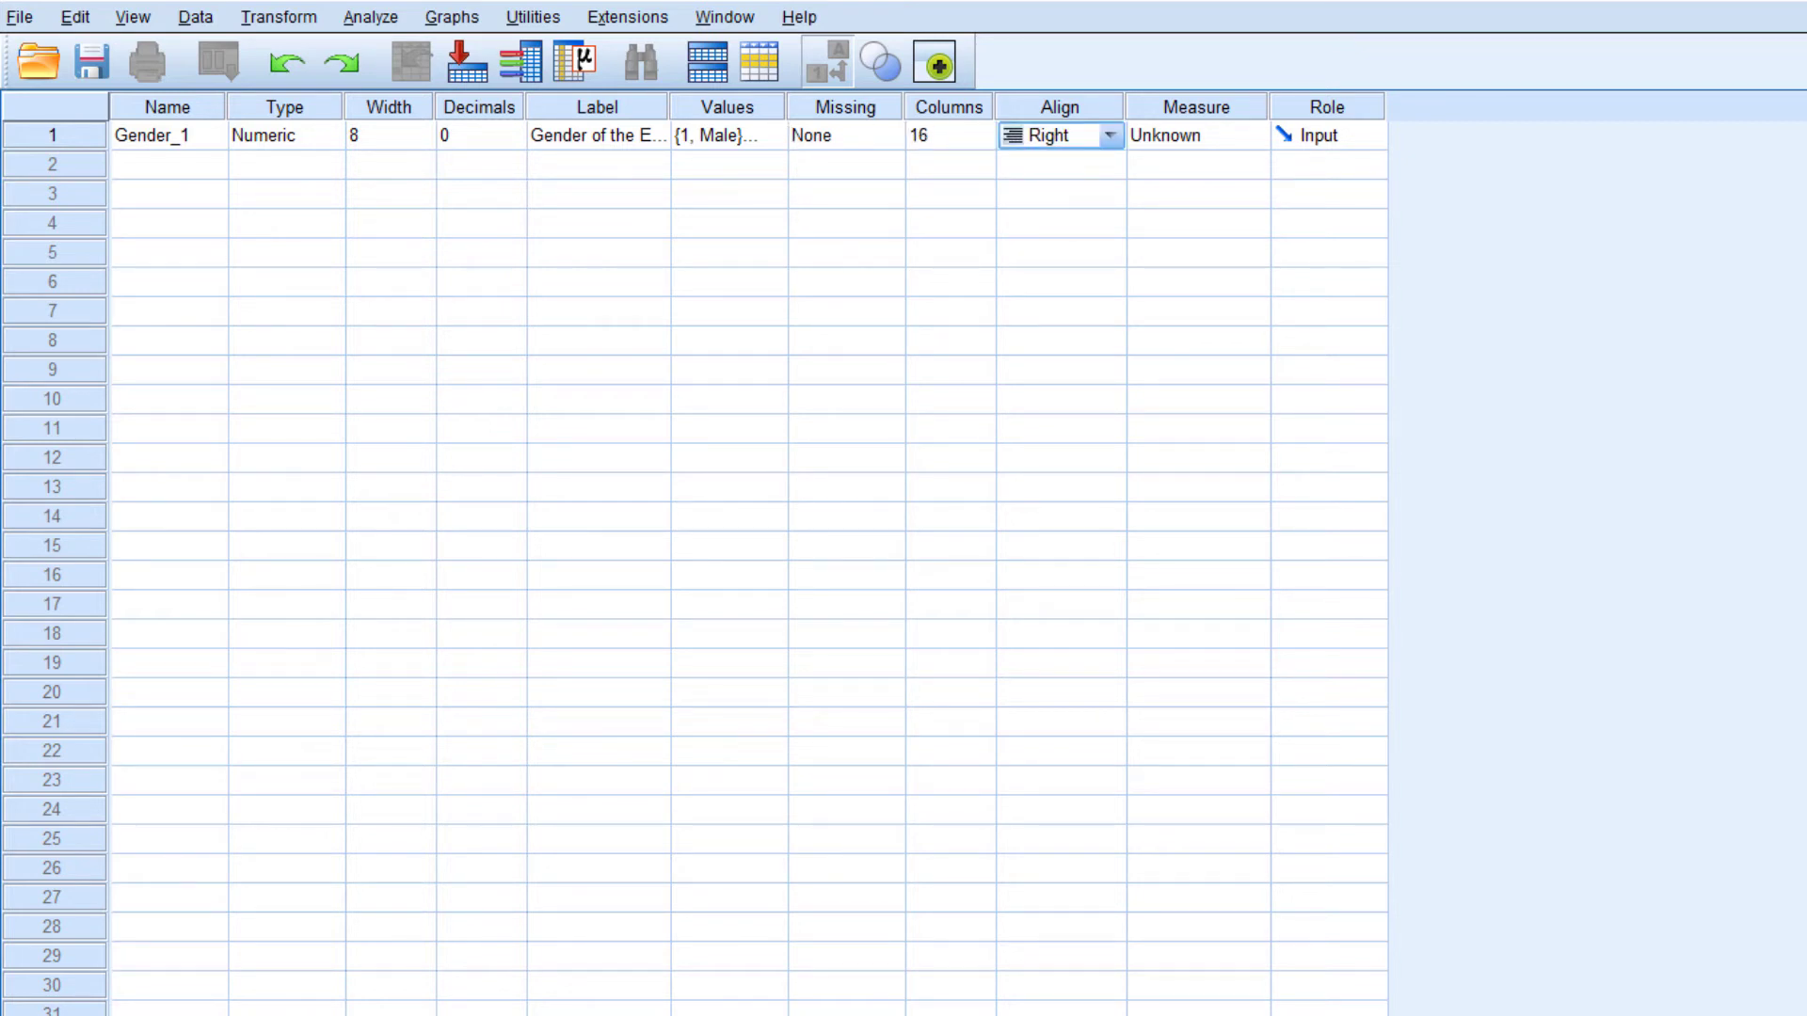
{"action": "key", "text": "ctrl+t"}
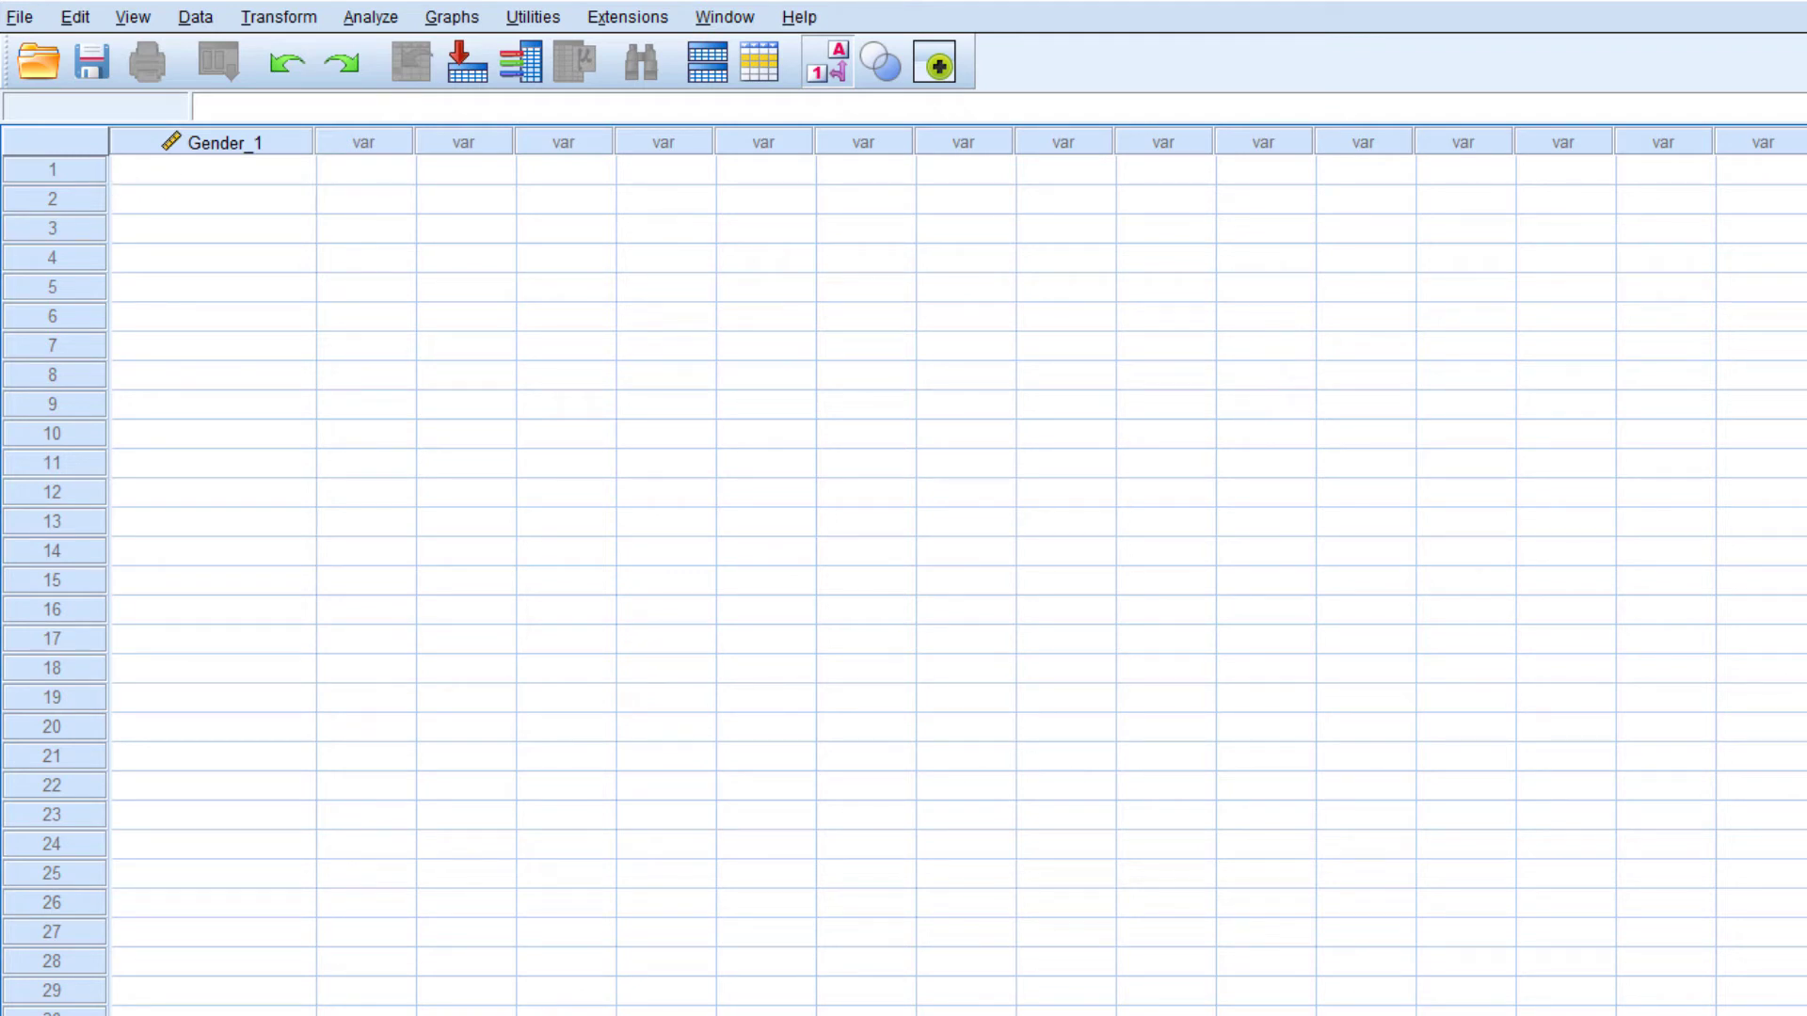
Set the Columns value of Gender_1 to 2 and check its display width in Data View
{"action": "key", "text": "ctrl+t"}
{"action": "left_click", "coordinate": [957, 137]}
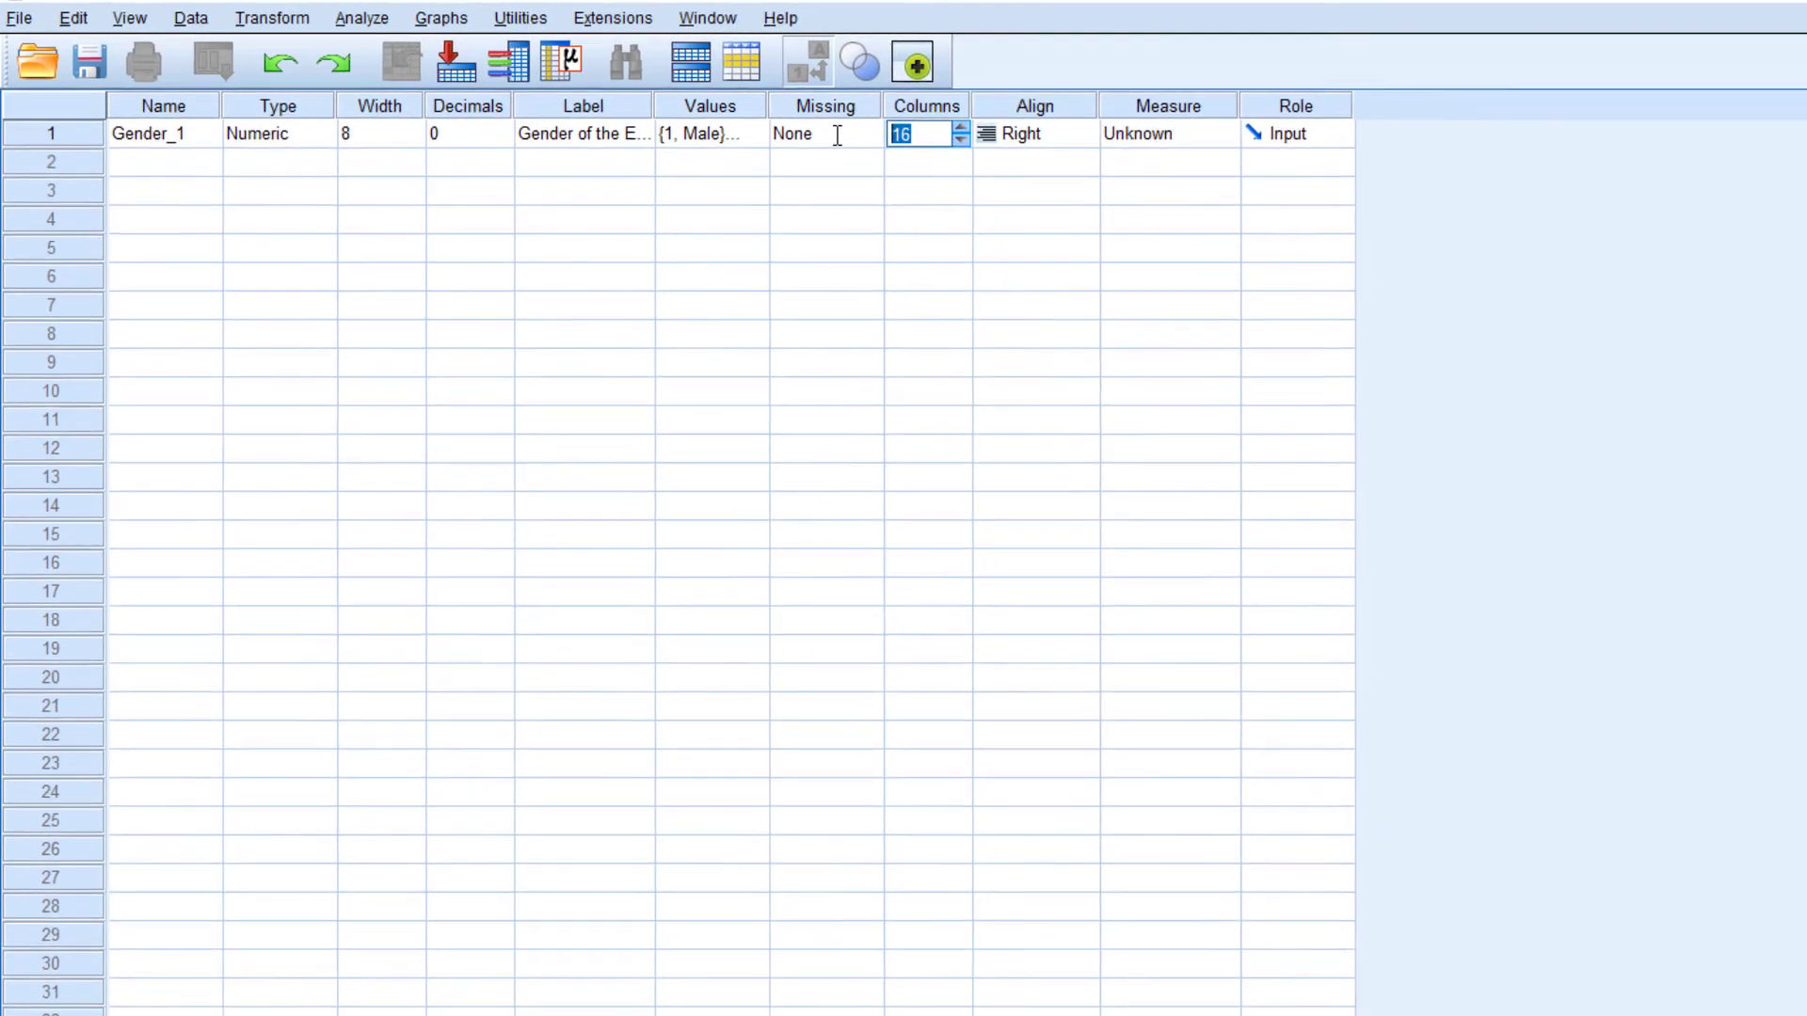
{"action": "type", "text": "2"}
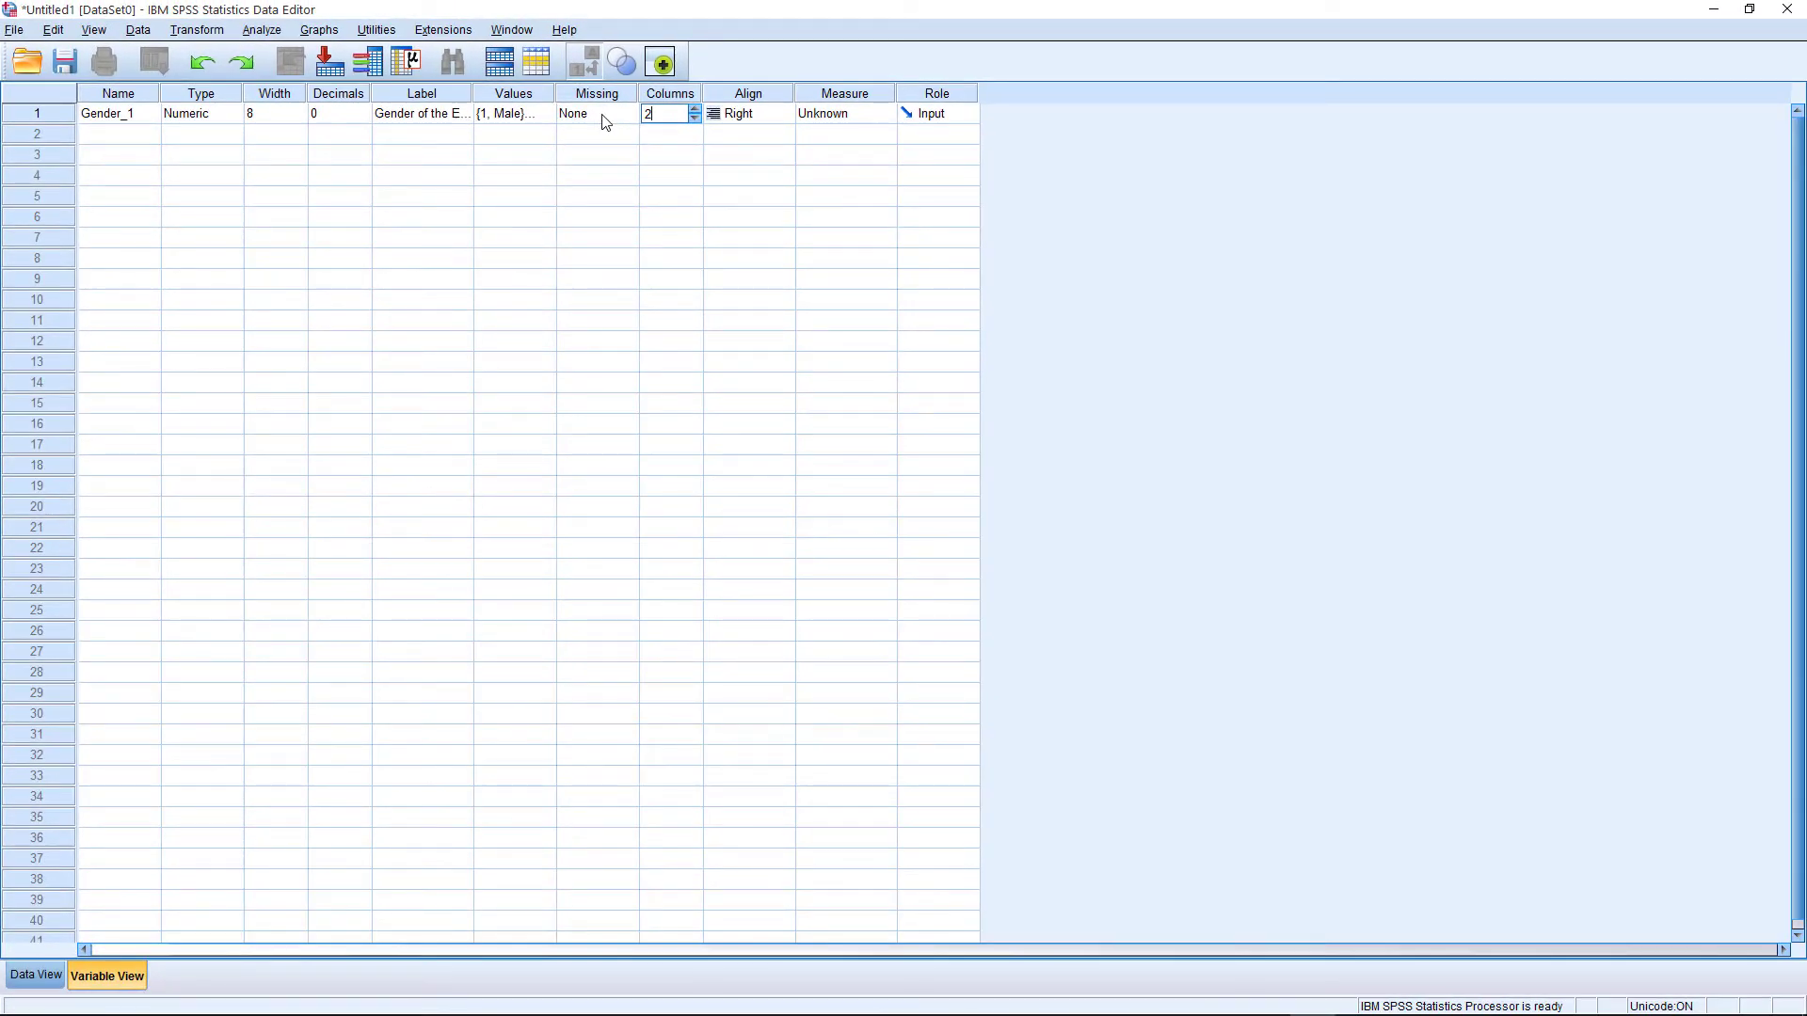
{"action": "key", "text": "Tab"}
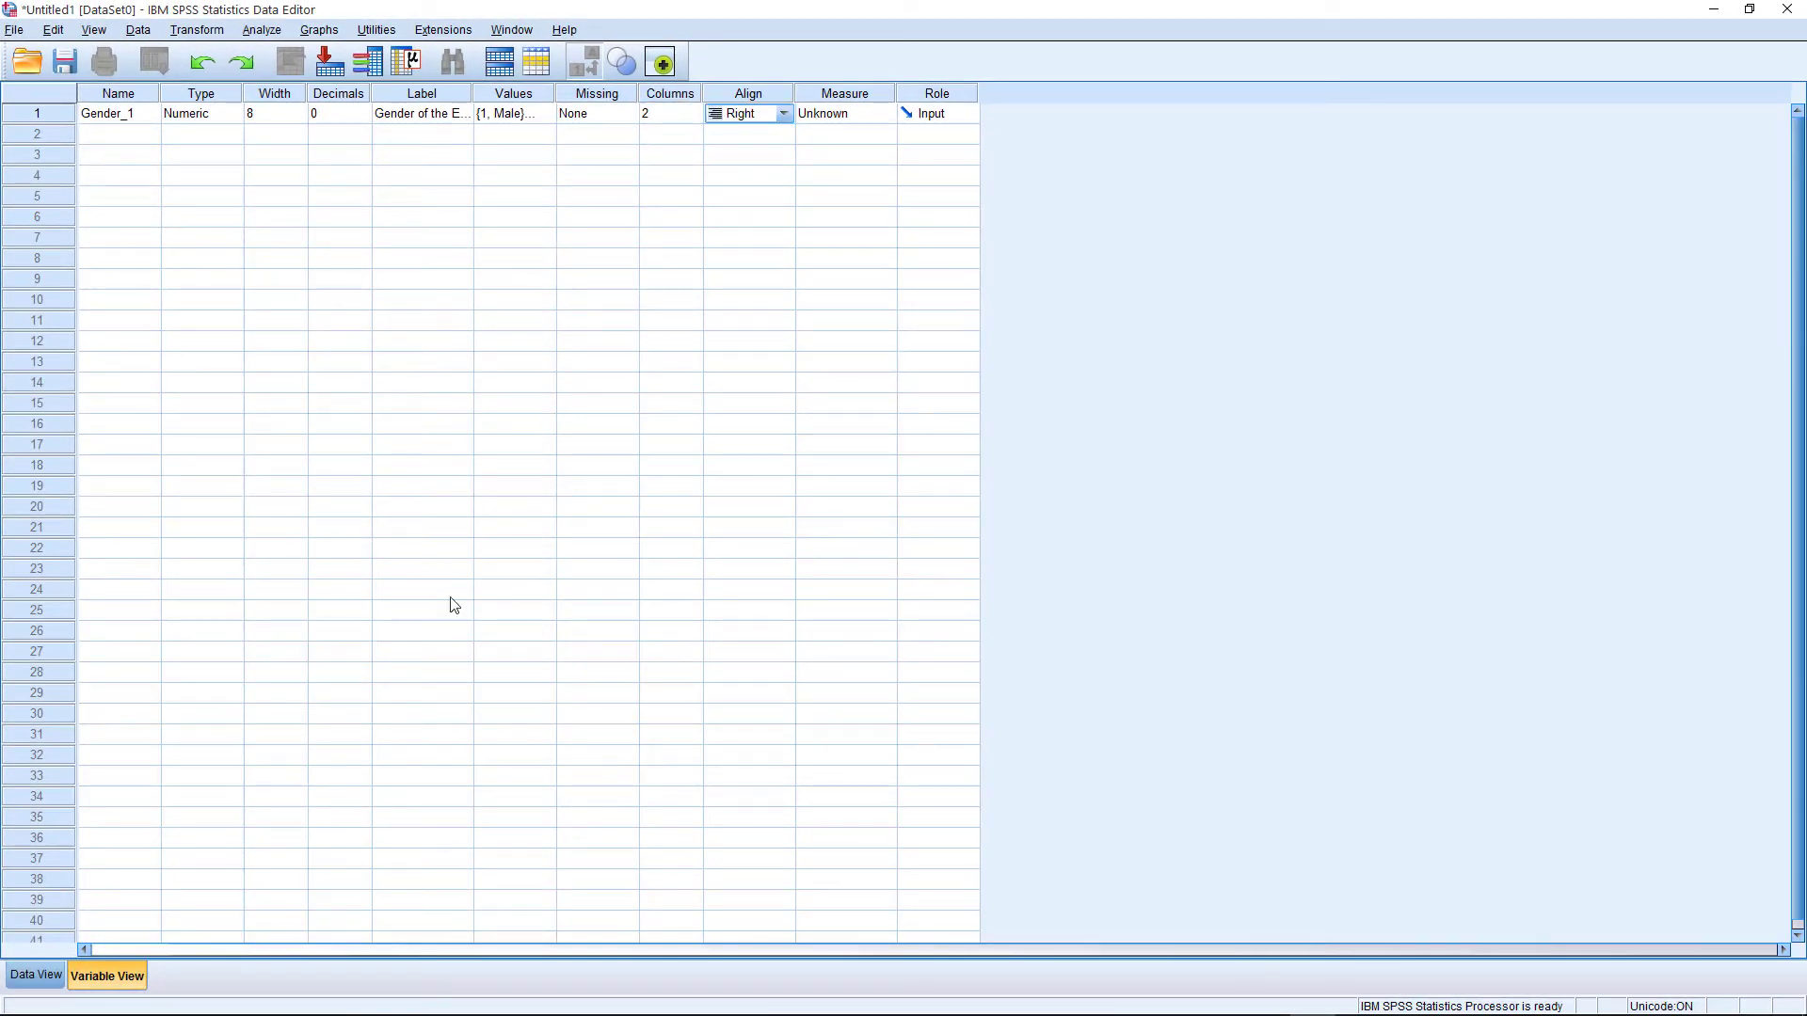
{"action": "left_click", "coordinate": [50, 982]}
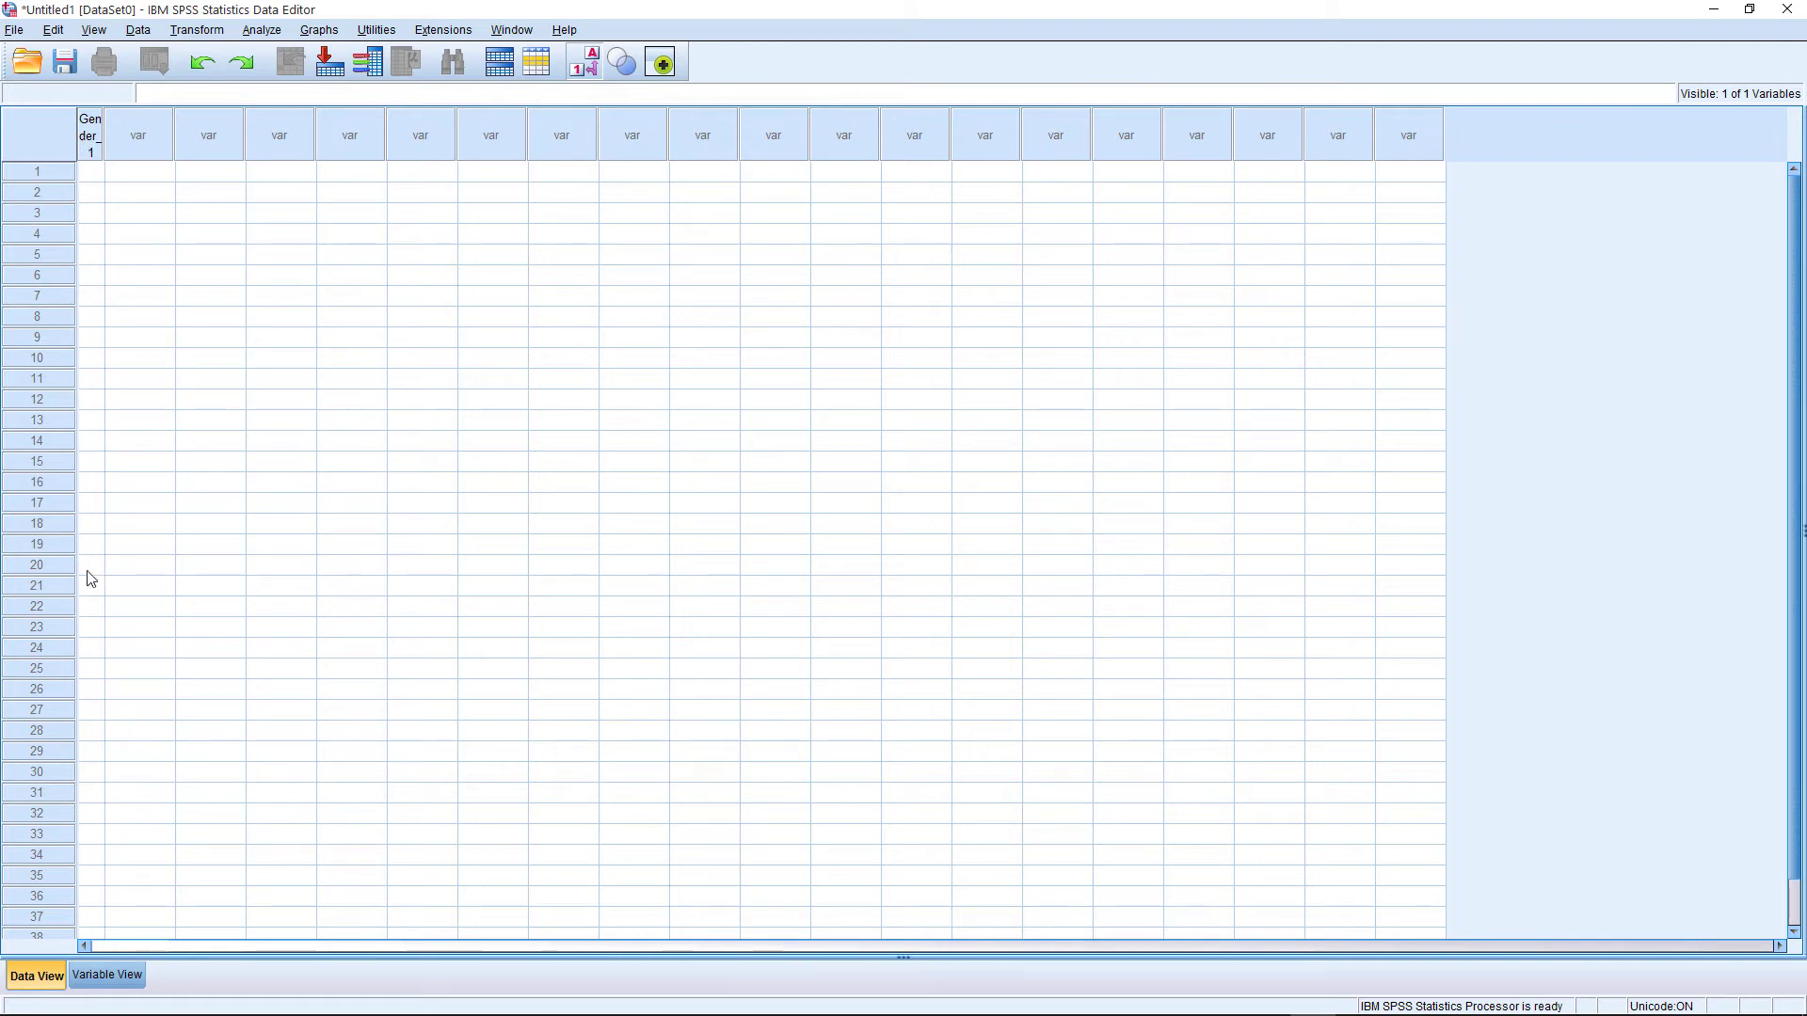
Set the Columns value of Gender_1 to 8 and check its display width in Data View
{"action": "left_click", "coordinate": [106, 973]}
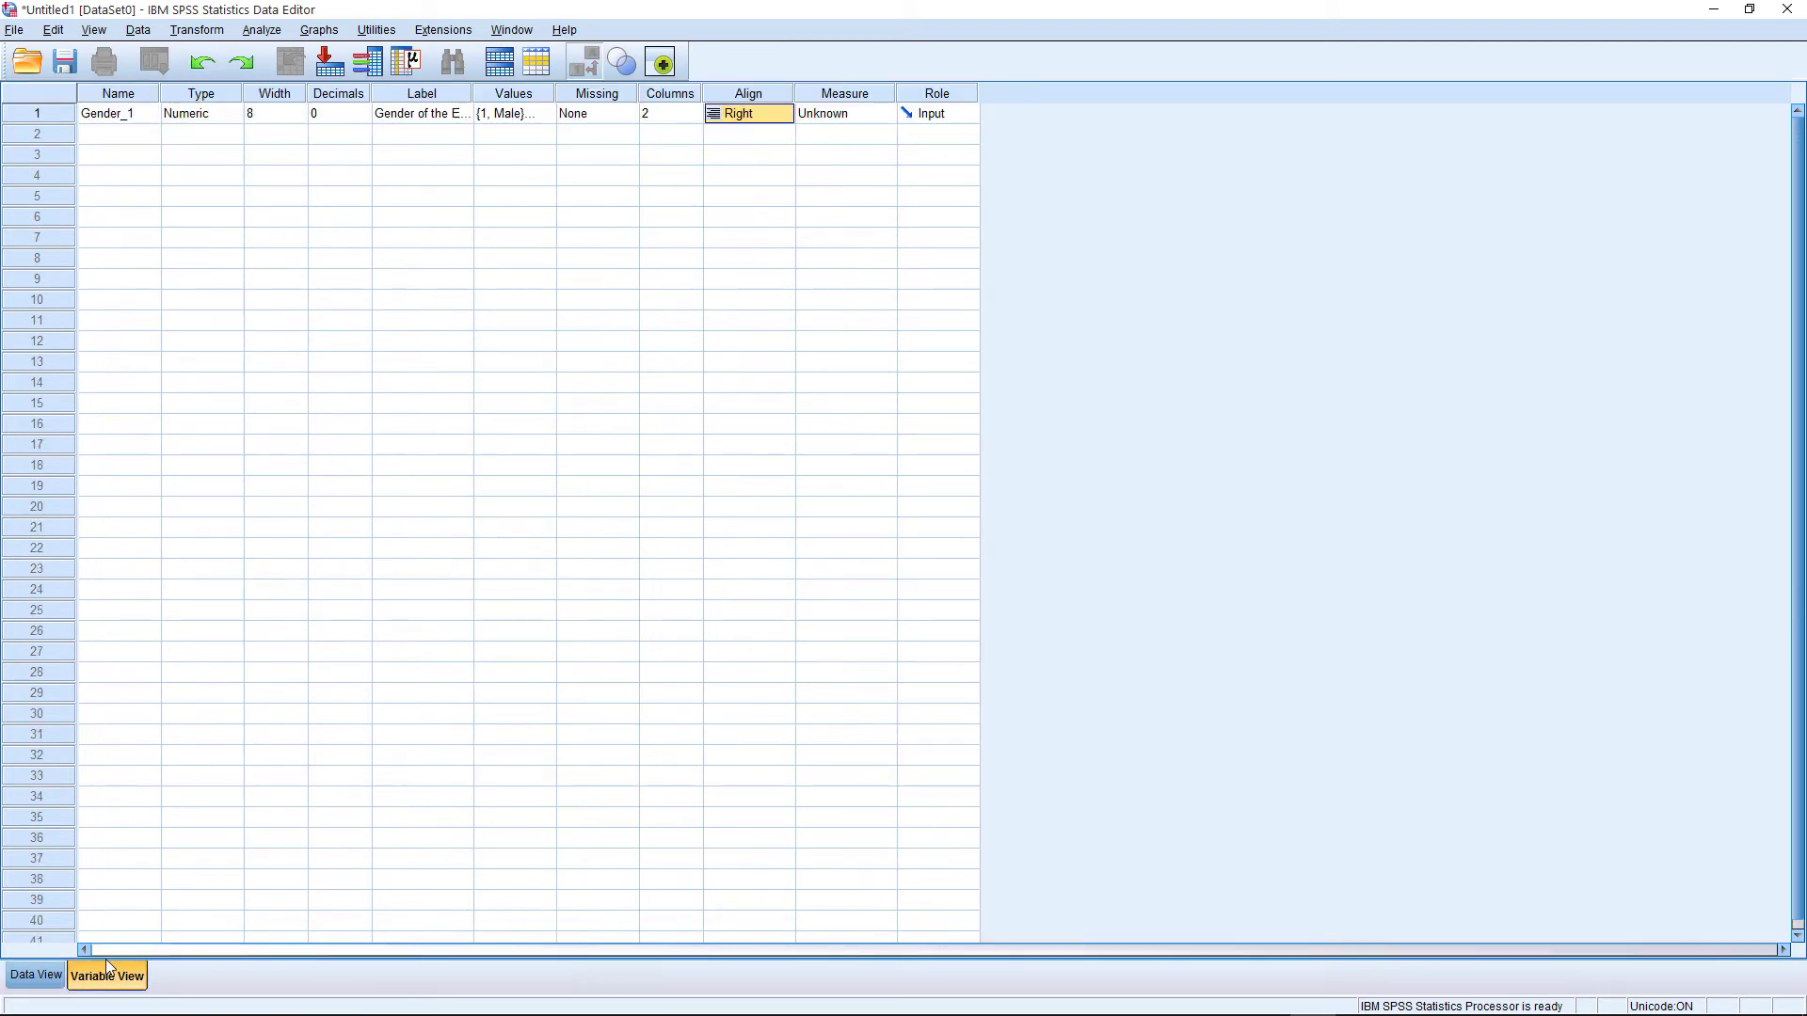
{"action": "left_click", "coordinate": [668, 115]}
{"action": "type", "text": "8"}
{"action": "key", "text": "Tab"}
{"action": "left_click", "coordinate": [36, 975]}
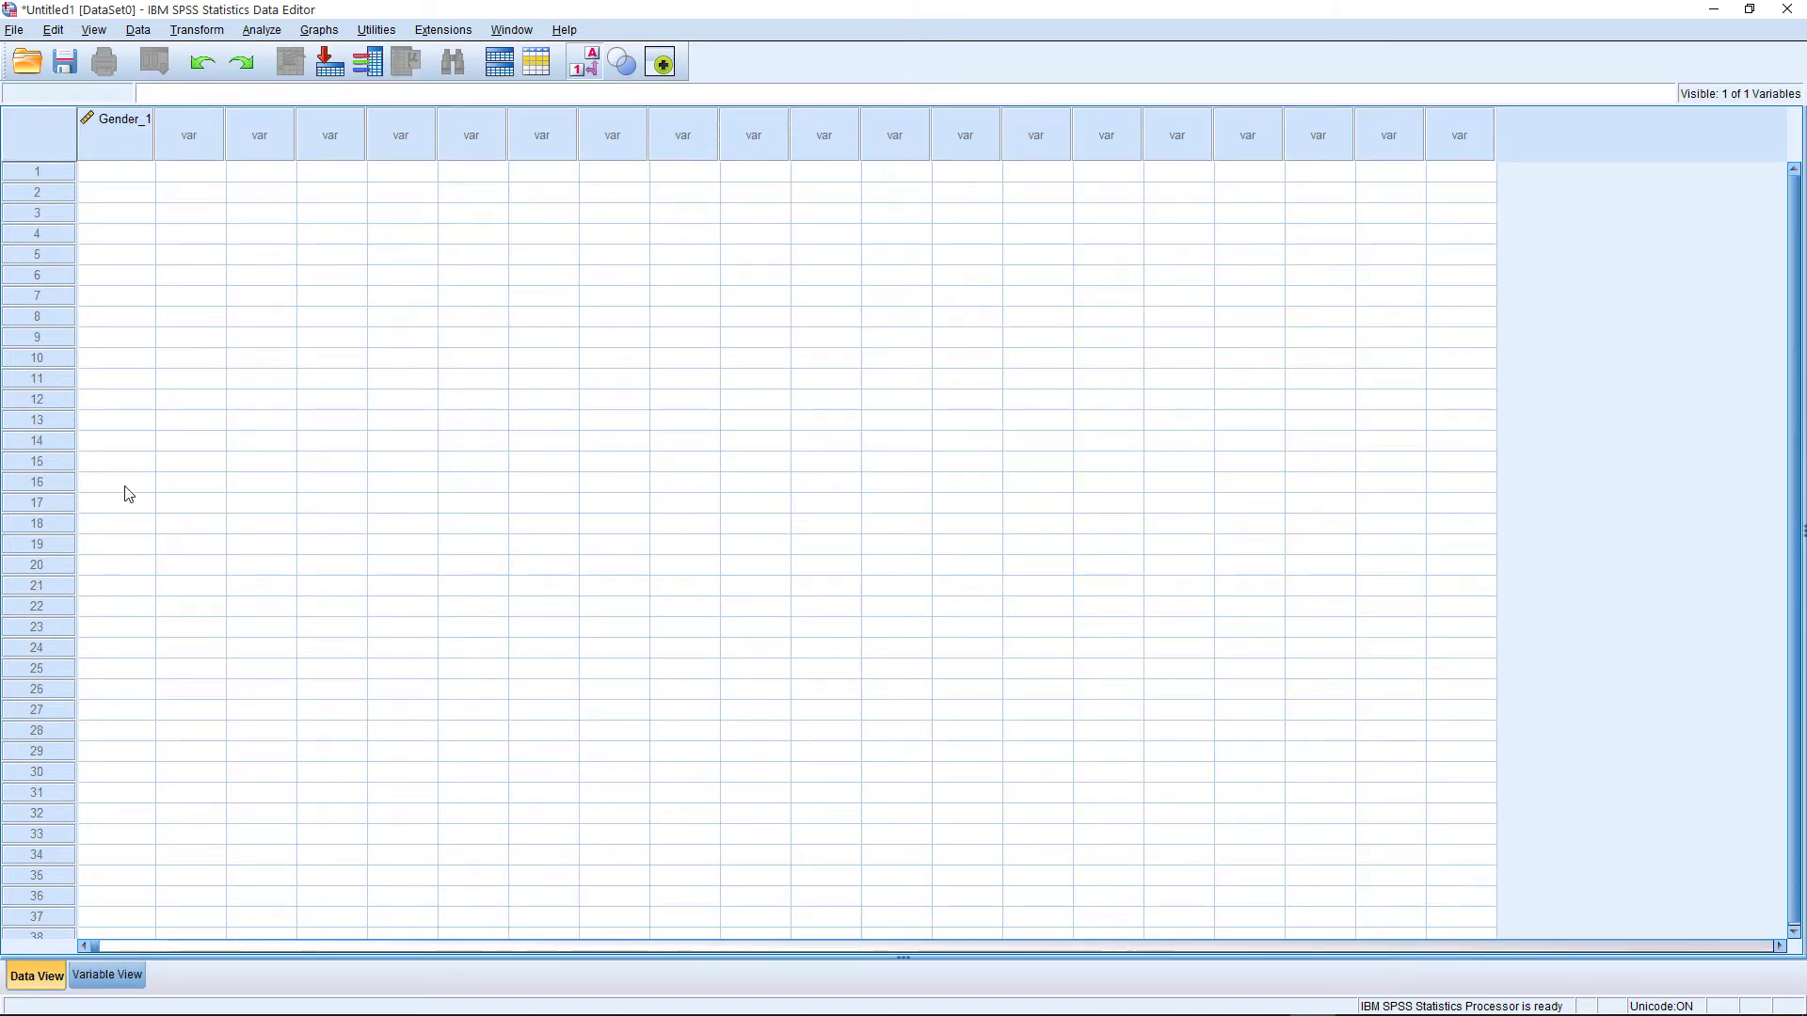
{"action": "left_click", "coordinate": [107, 975]}
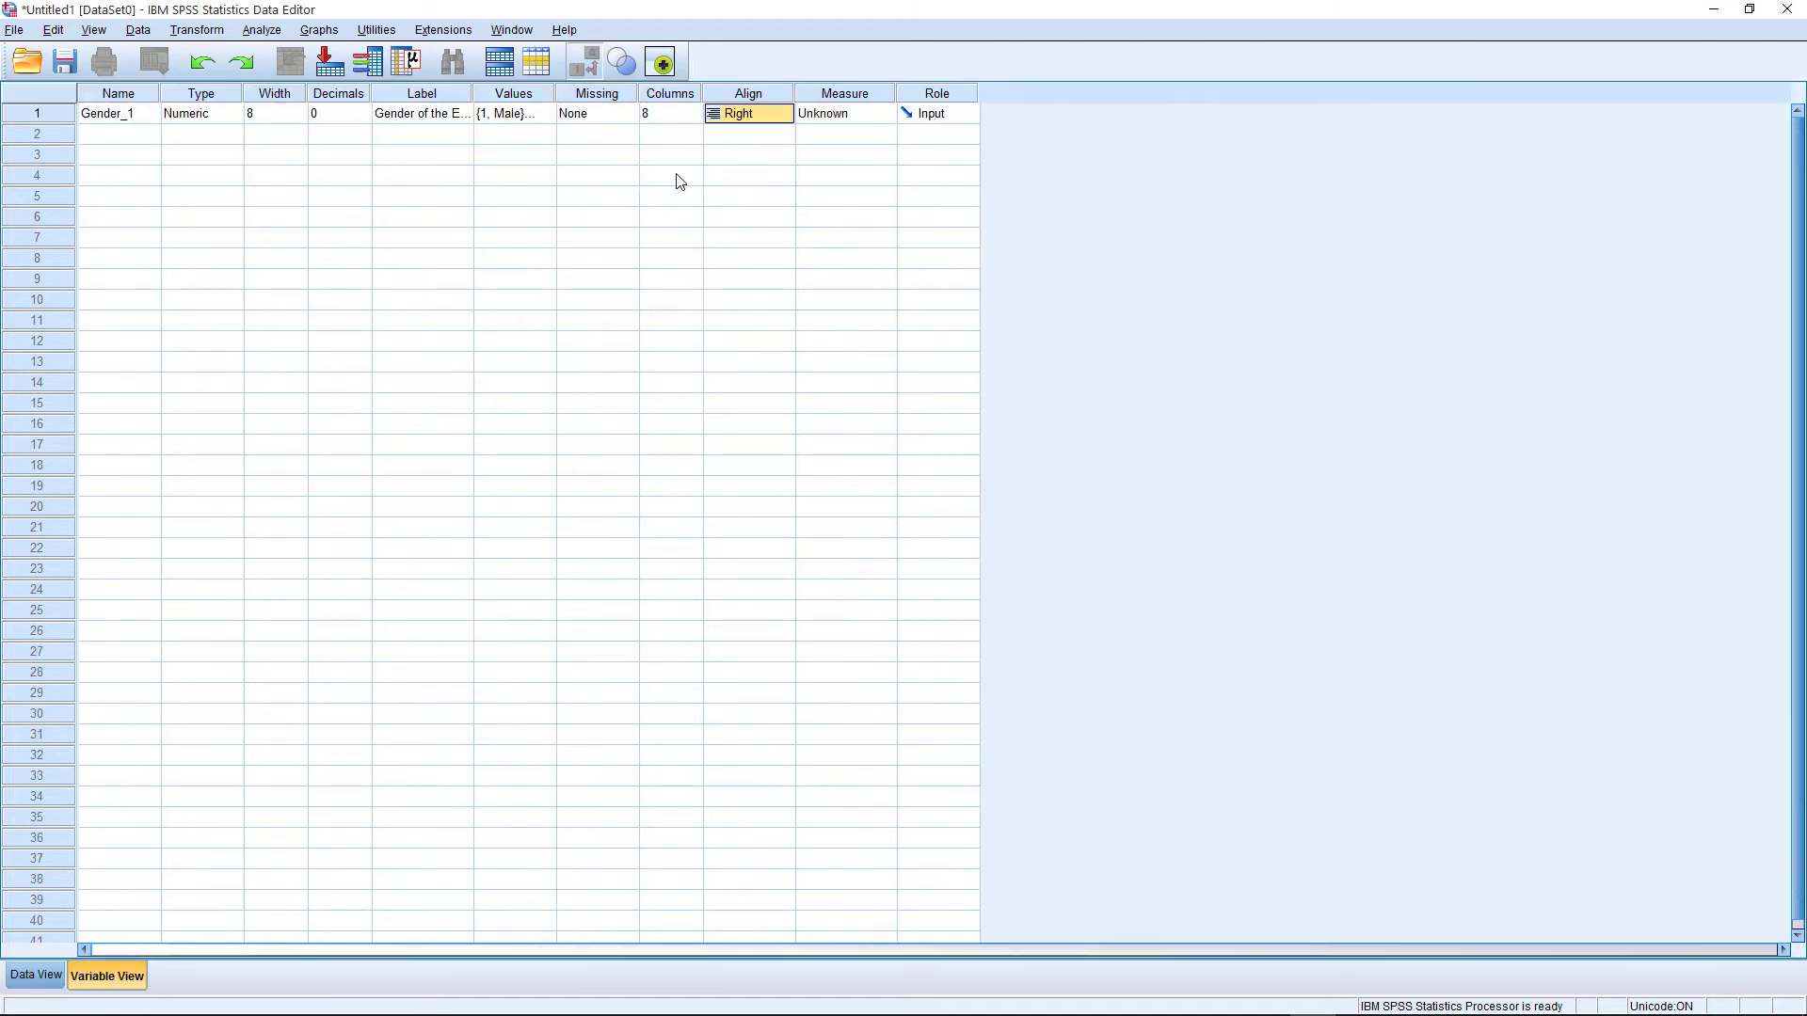
Check the Align setting of Gender_1 and set its Measure to Nominal
{"action": "left_click", "coordinate": [767, 114]}
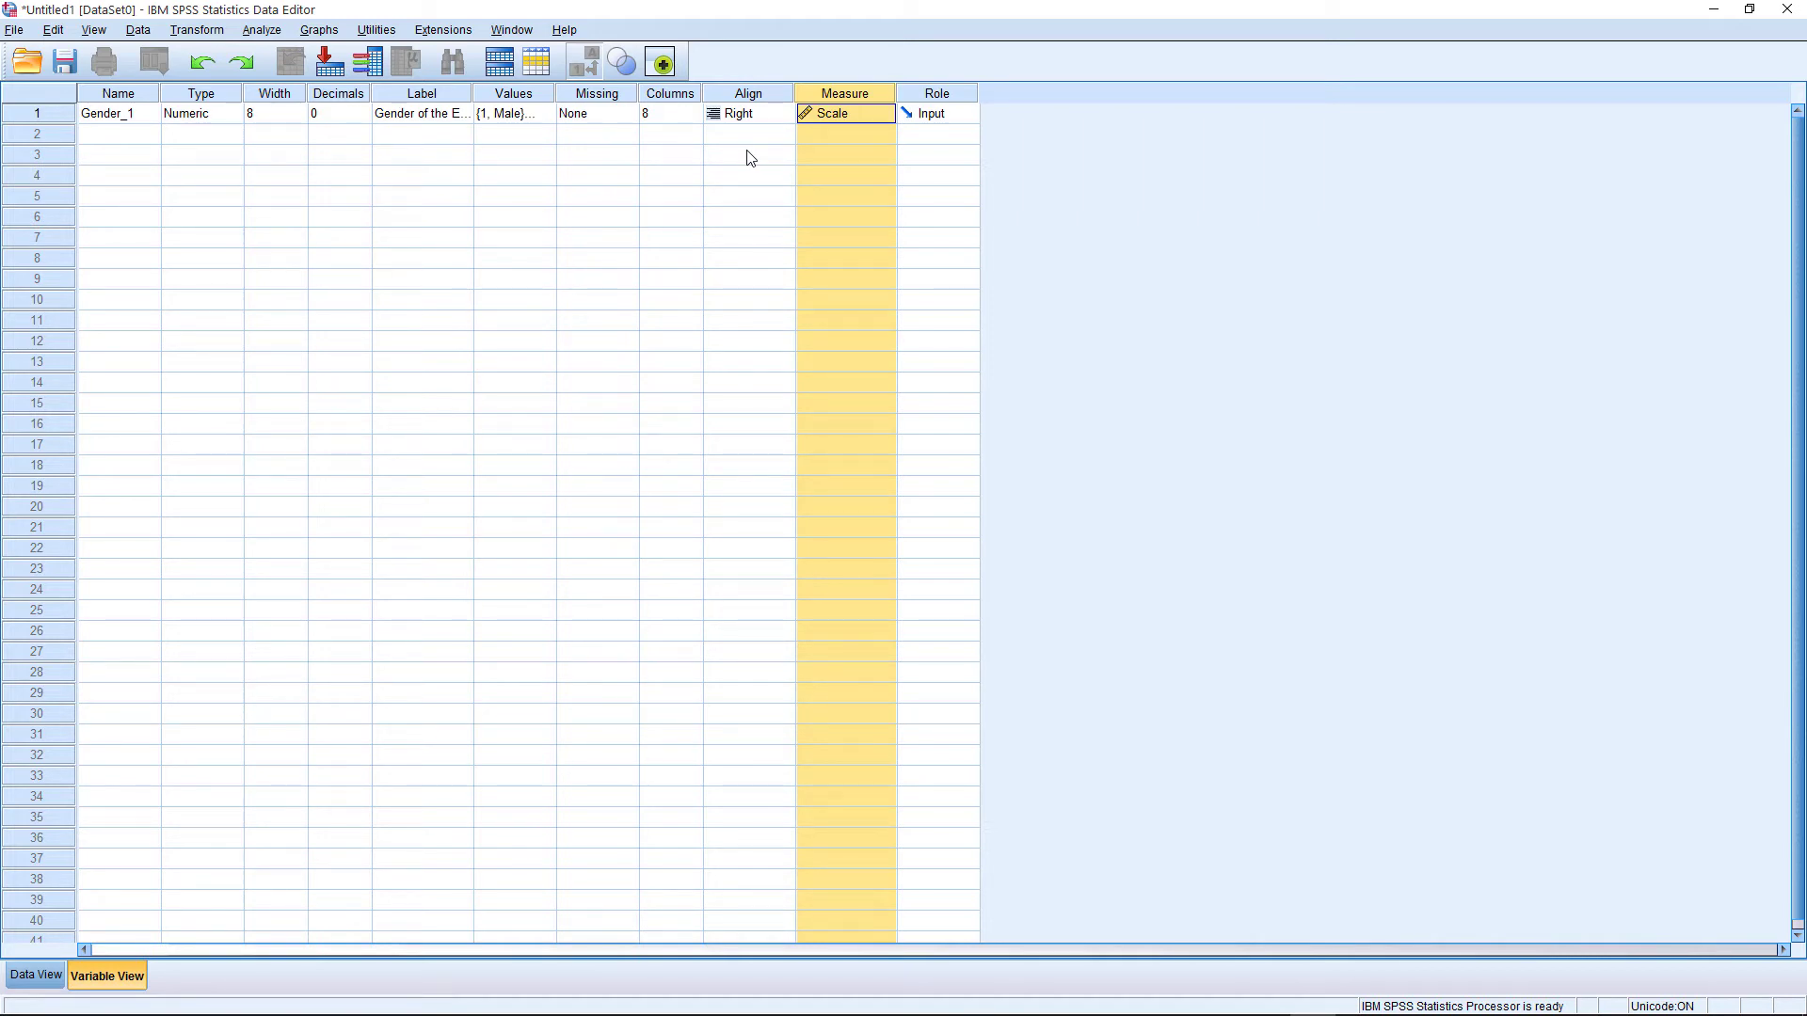
{"action": "left_click", "coordinate": [875, 114]}
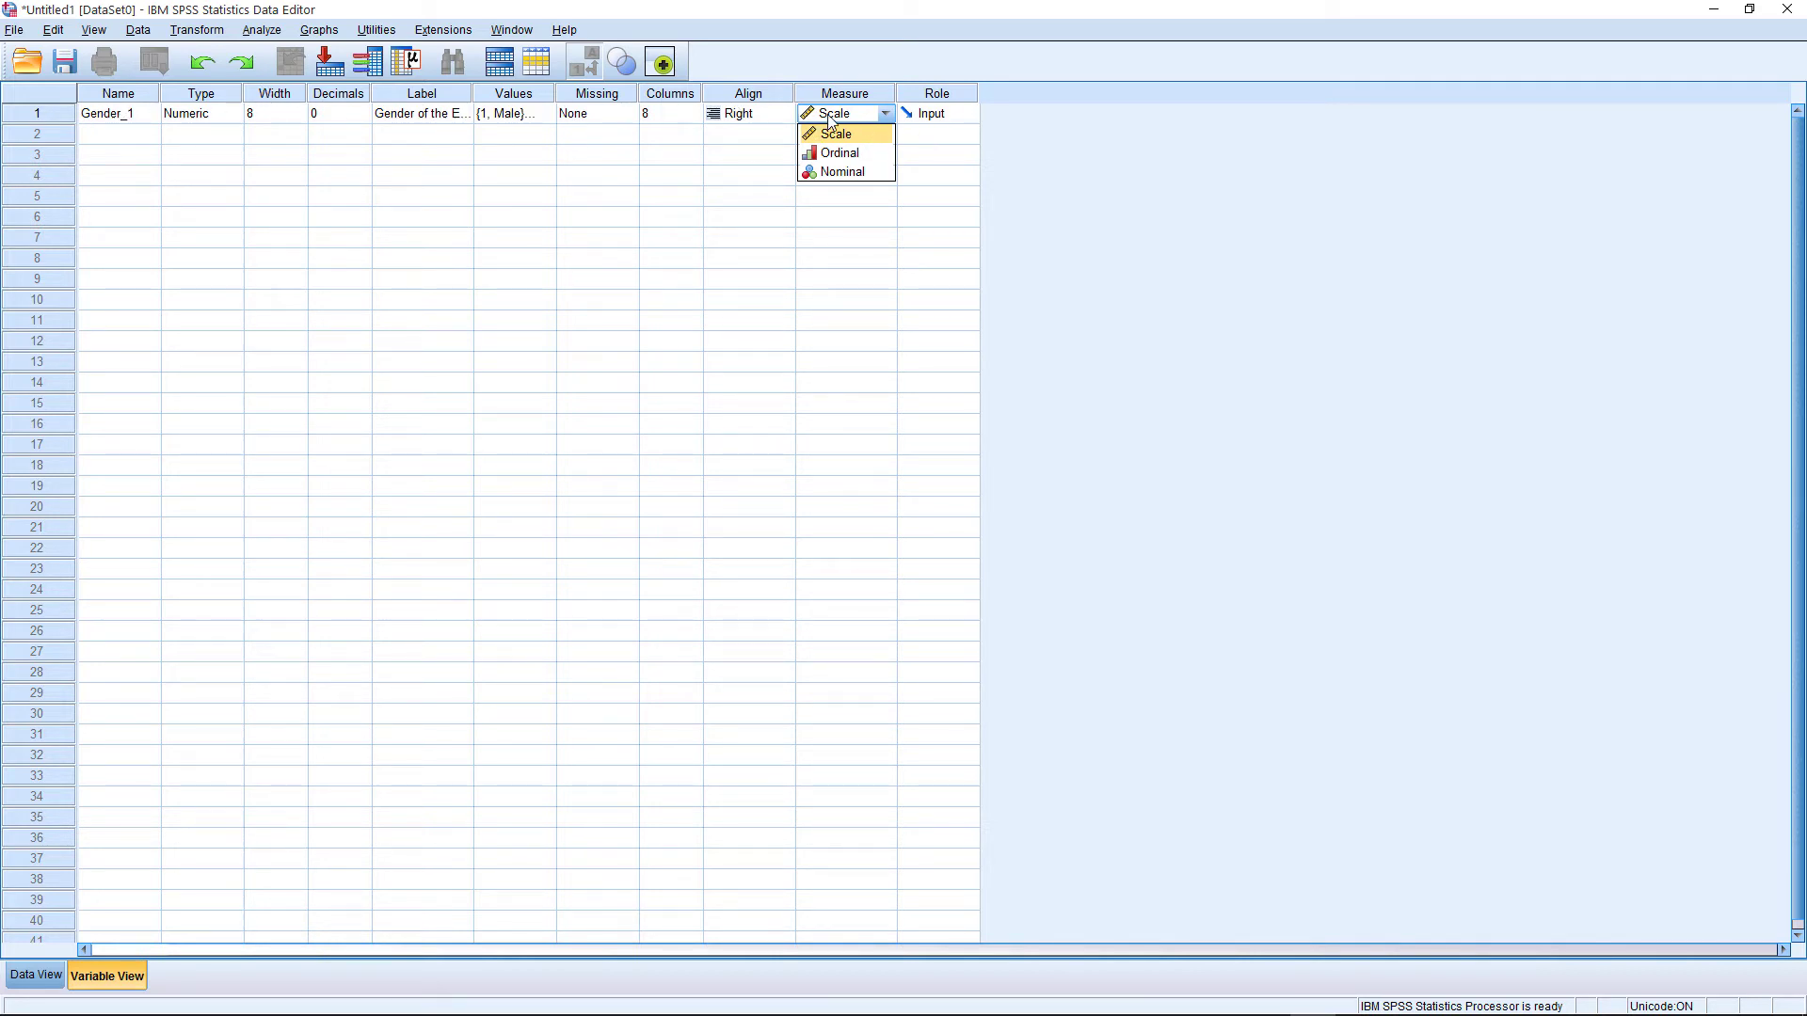
{"action": "left_click", "coordinate": [830, 172]}
{"action": "left_click", "coordinate": [886, 114]}
Review the available Role options for Gender_1 and keep Input selected
{"action": "left_click", "coordinate": [950, 98]}
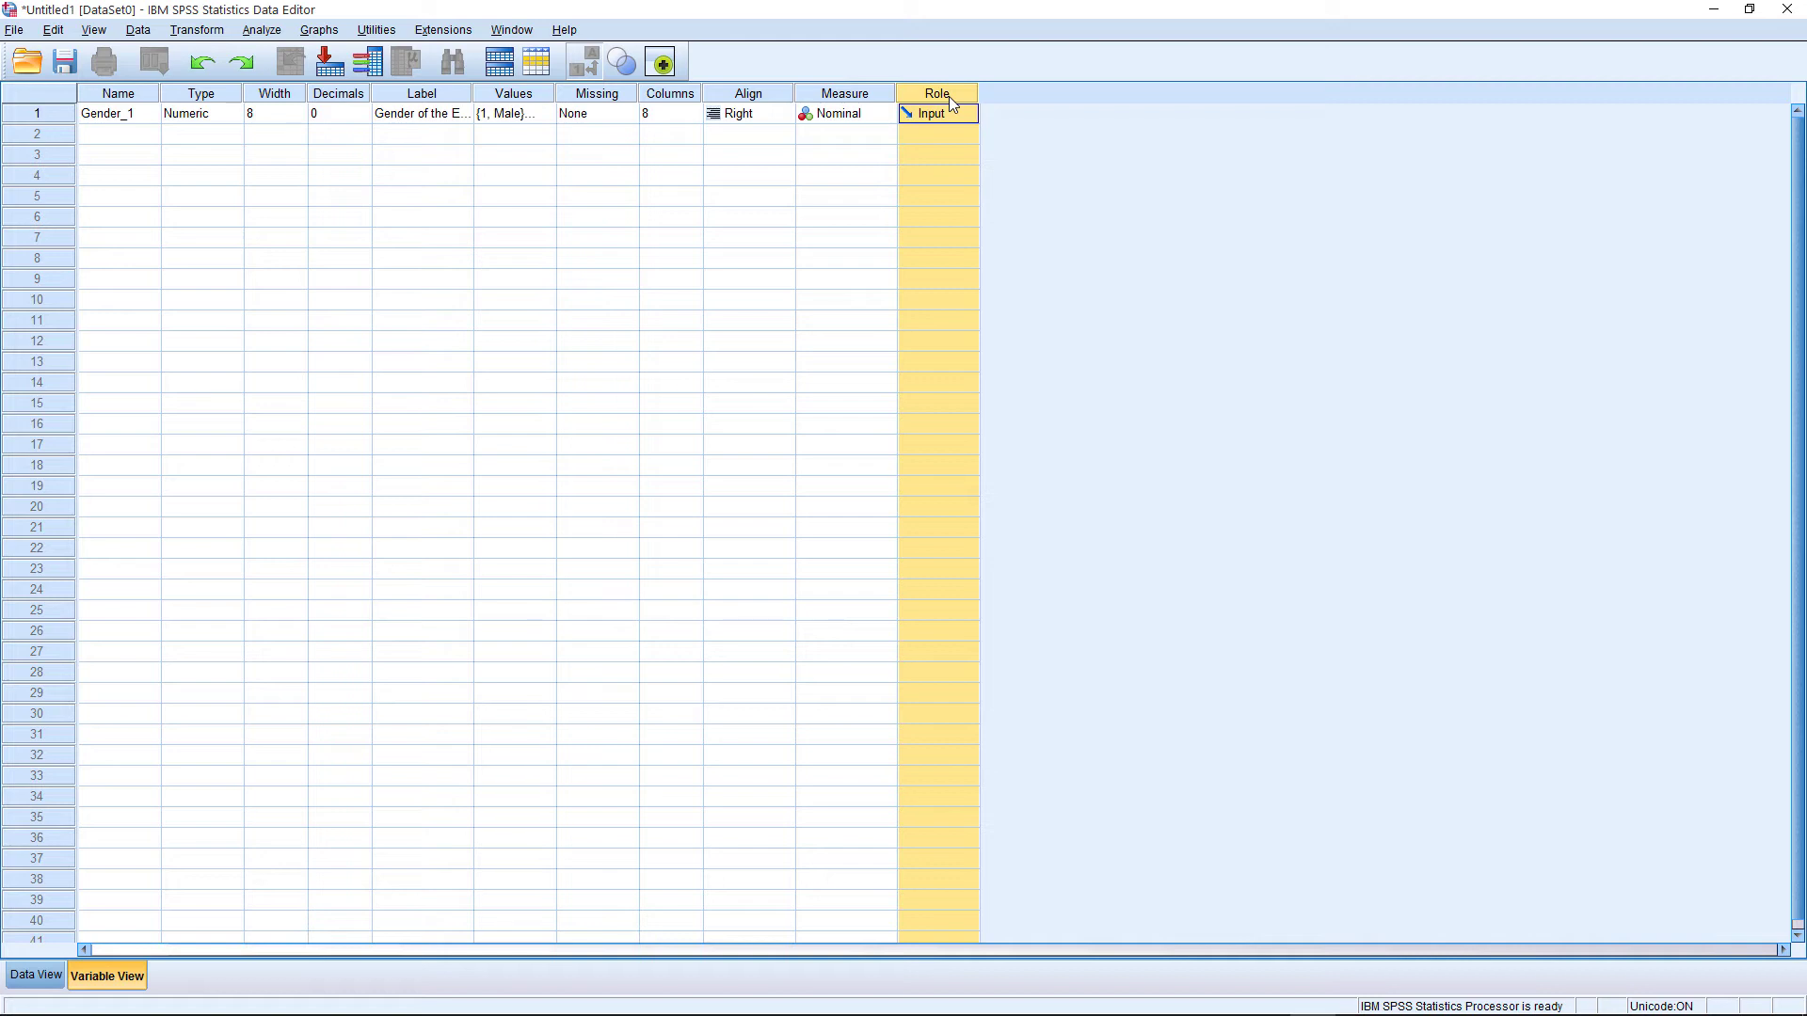
{"action": "left_click", "coordinate": [953, 115]}
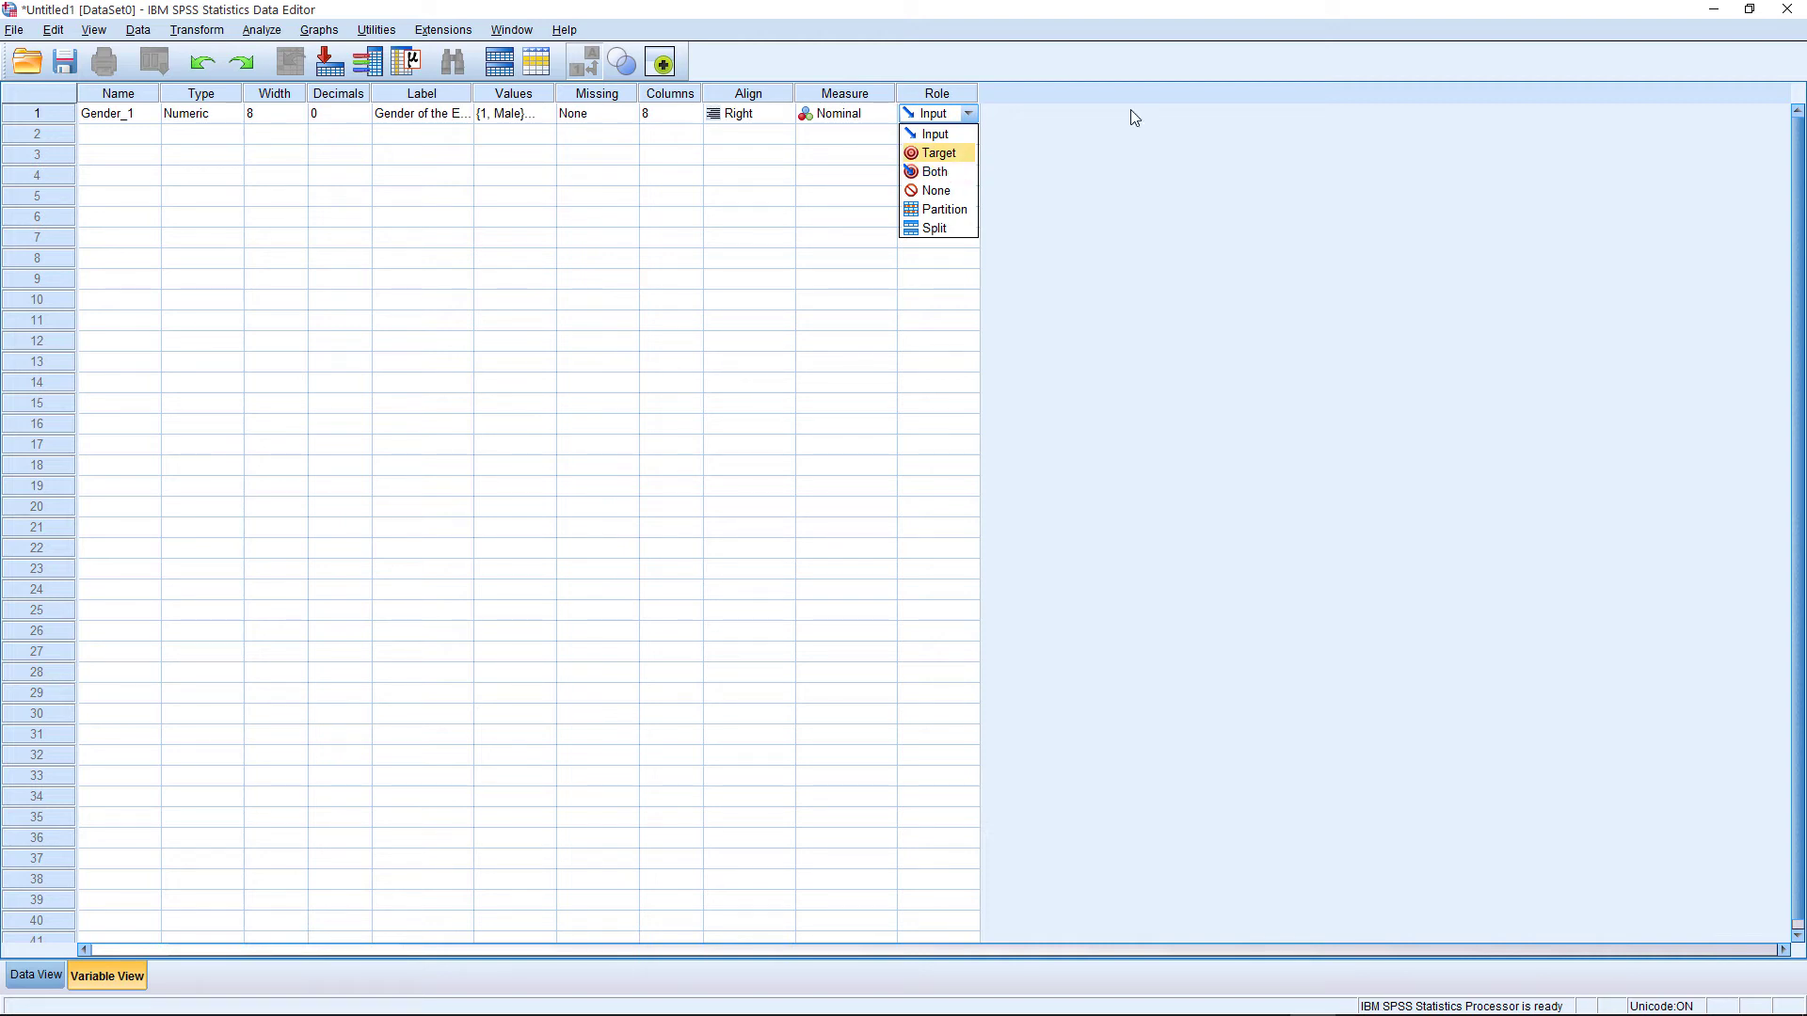
{"action": "left_click", "coordinate": [941, 134]}
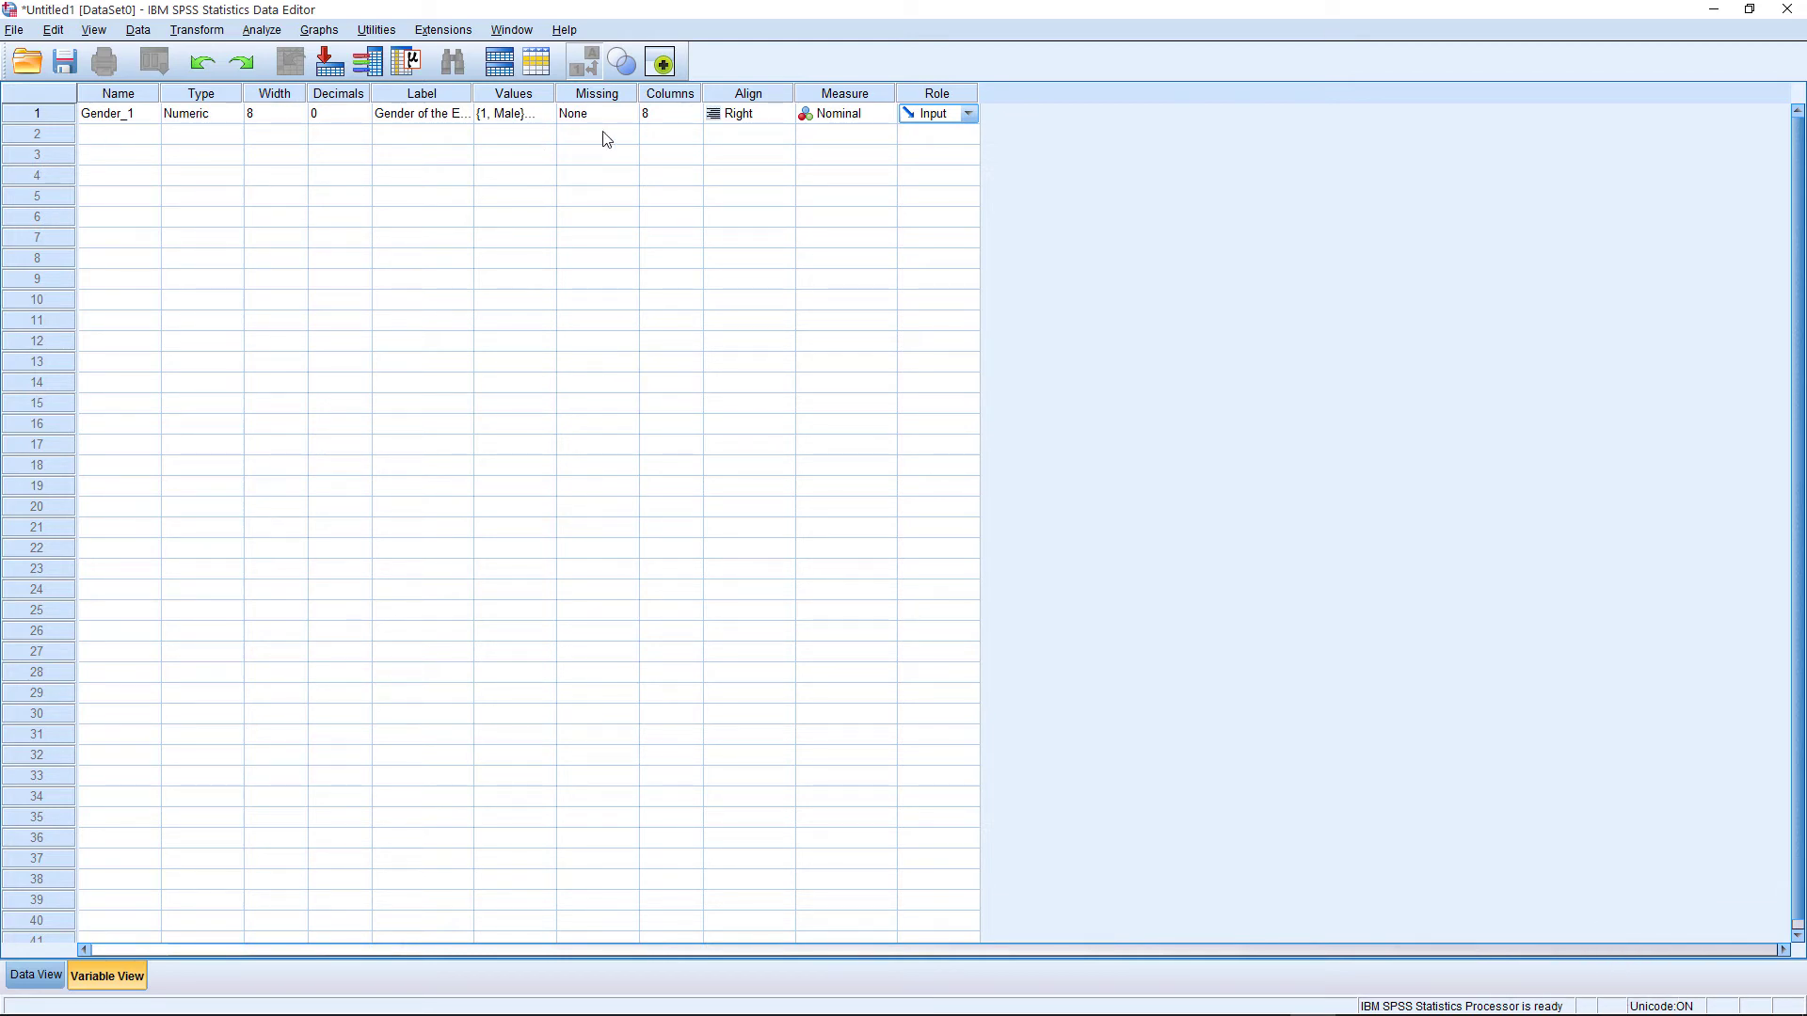
Rename the variable Gender_1 as Gender
{"action": "left_click", "coordinate": [127, 146]}
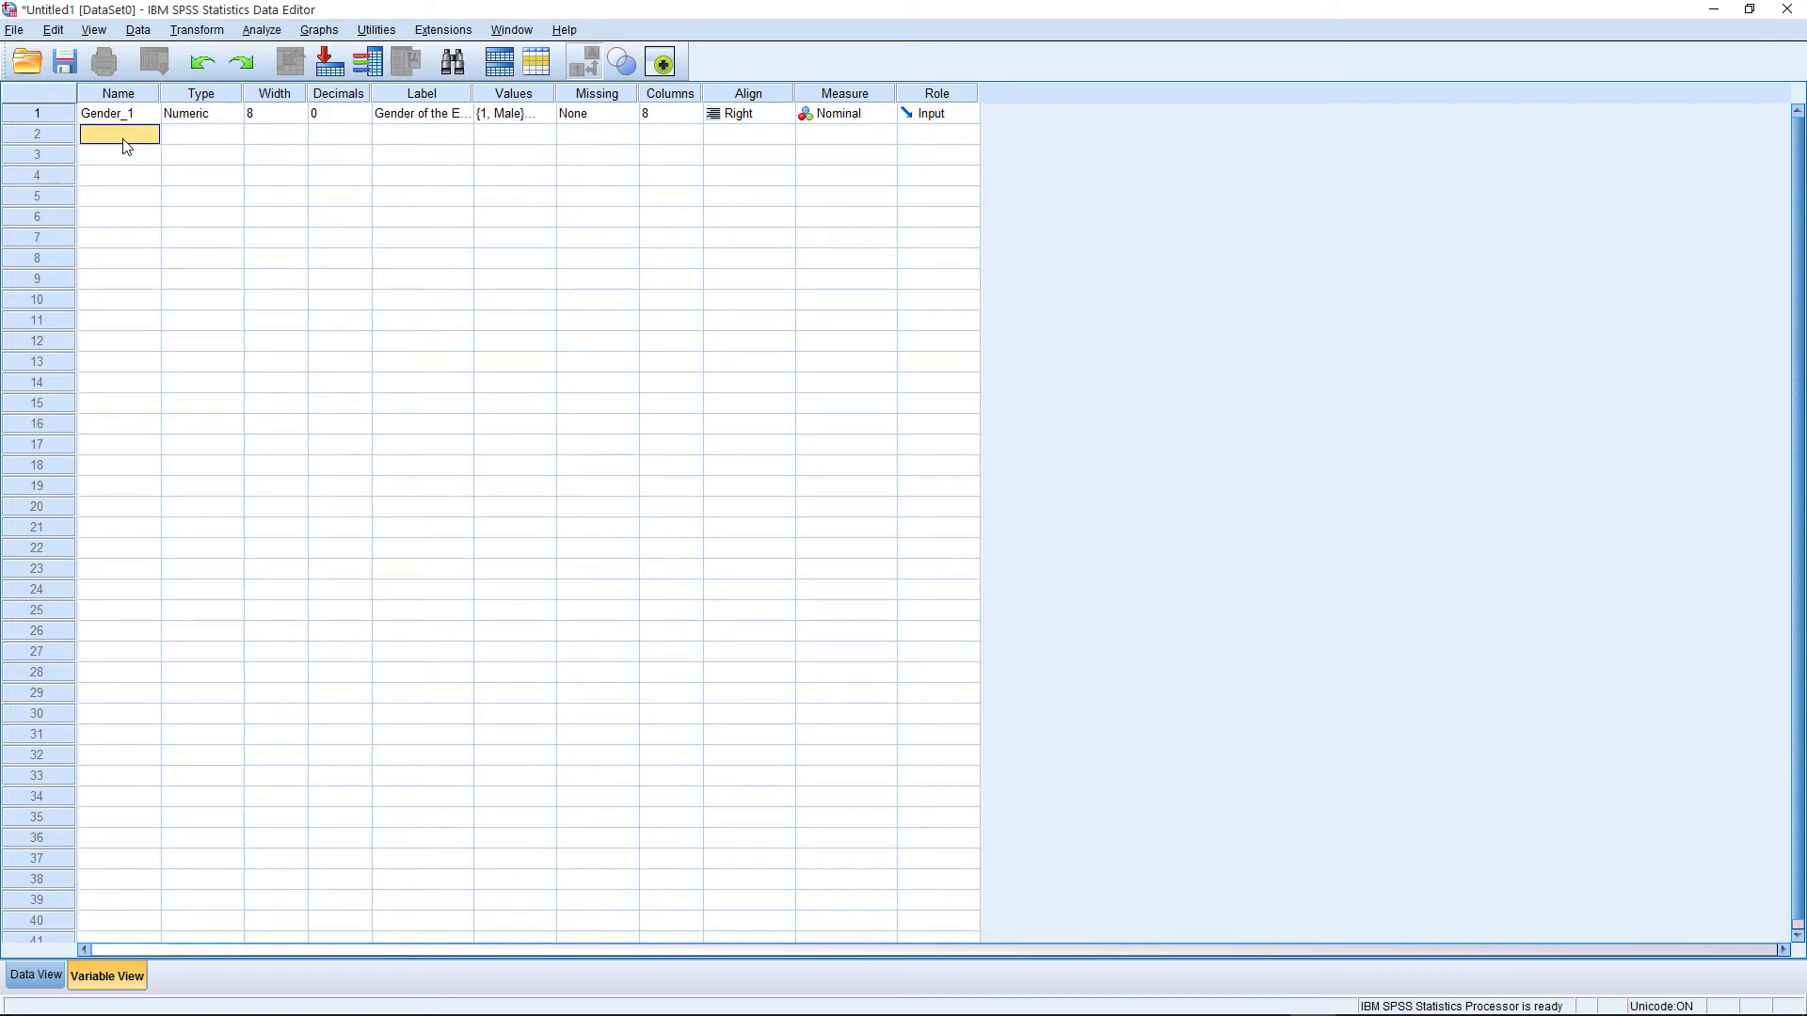
{"action": "key", "text": "Up"}
{"action": "left_click", "coordinate": [146, 114]}
{"action": "key", "text": "BackSpace"}
{"action": "key", "text": "BackSpace"}
{"action": "key", "text": "BackSpace"}
{"action": "type", "text": "r"}
{"action": "key", "text": "Return"}
Add a second variable named Department and set its decimals to 0
{"action": "type", "text": "De"}
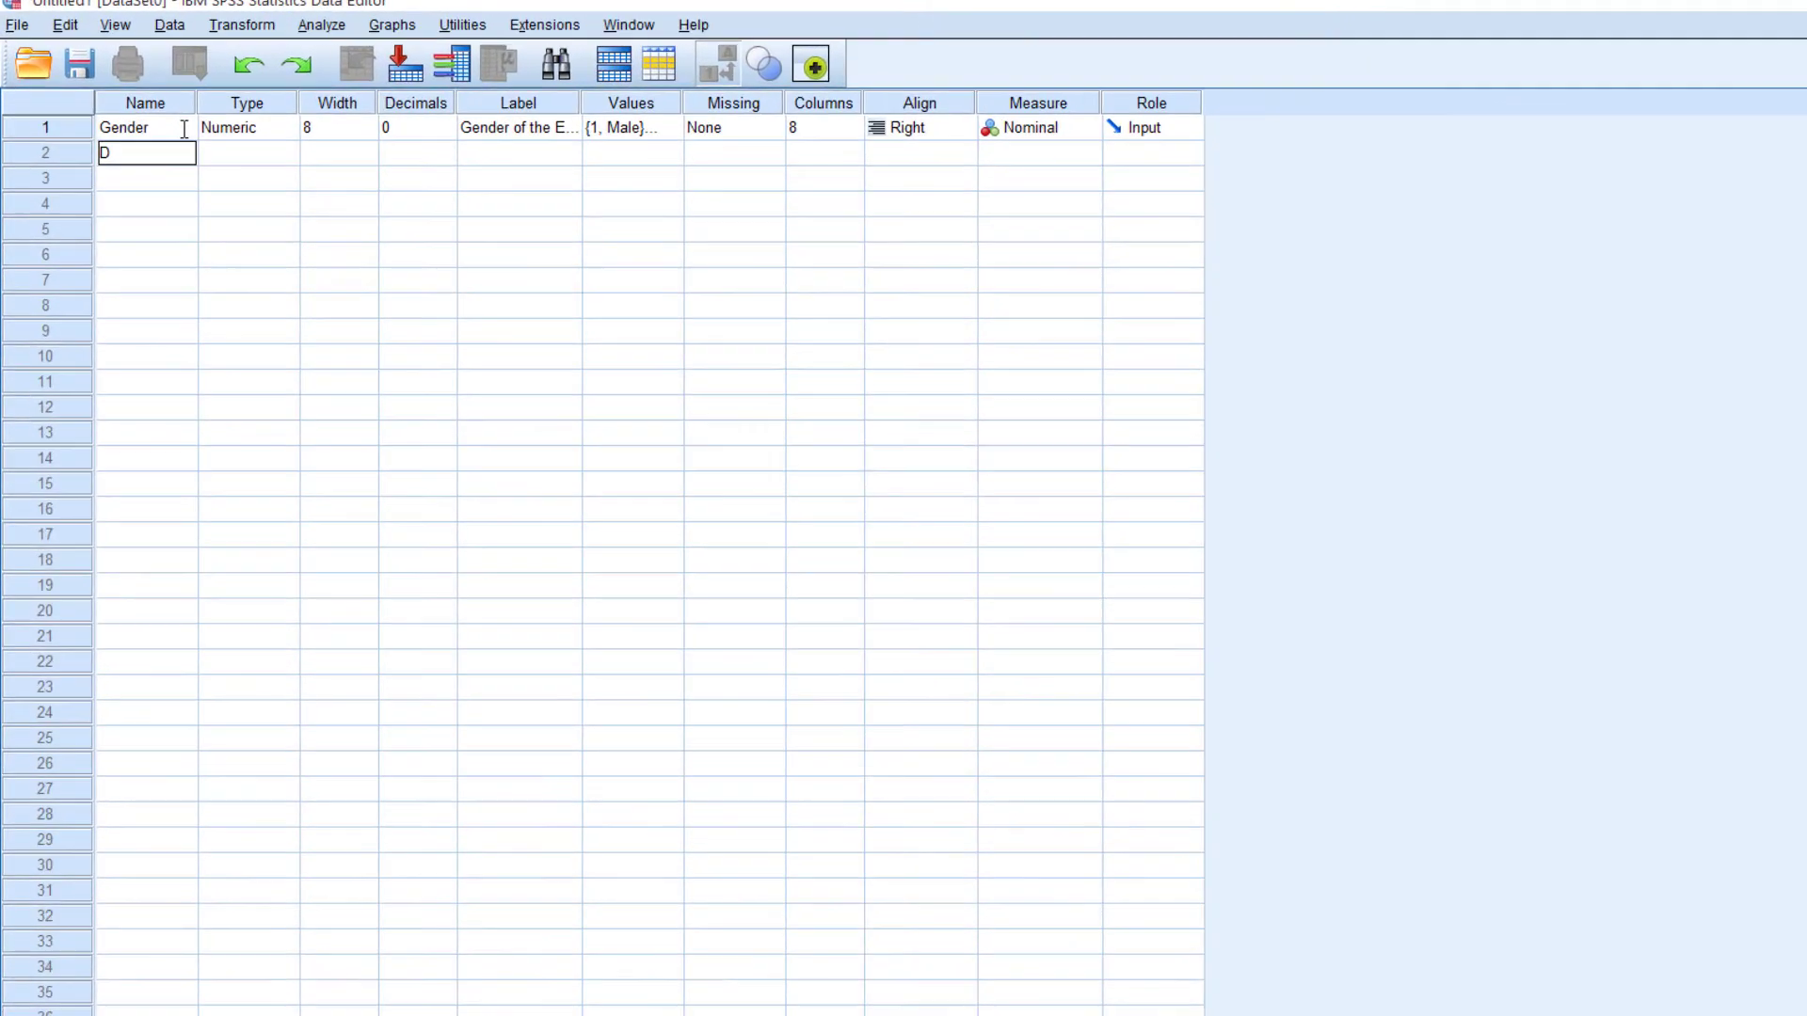
{"action": "type", "text": "partment"}
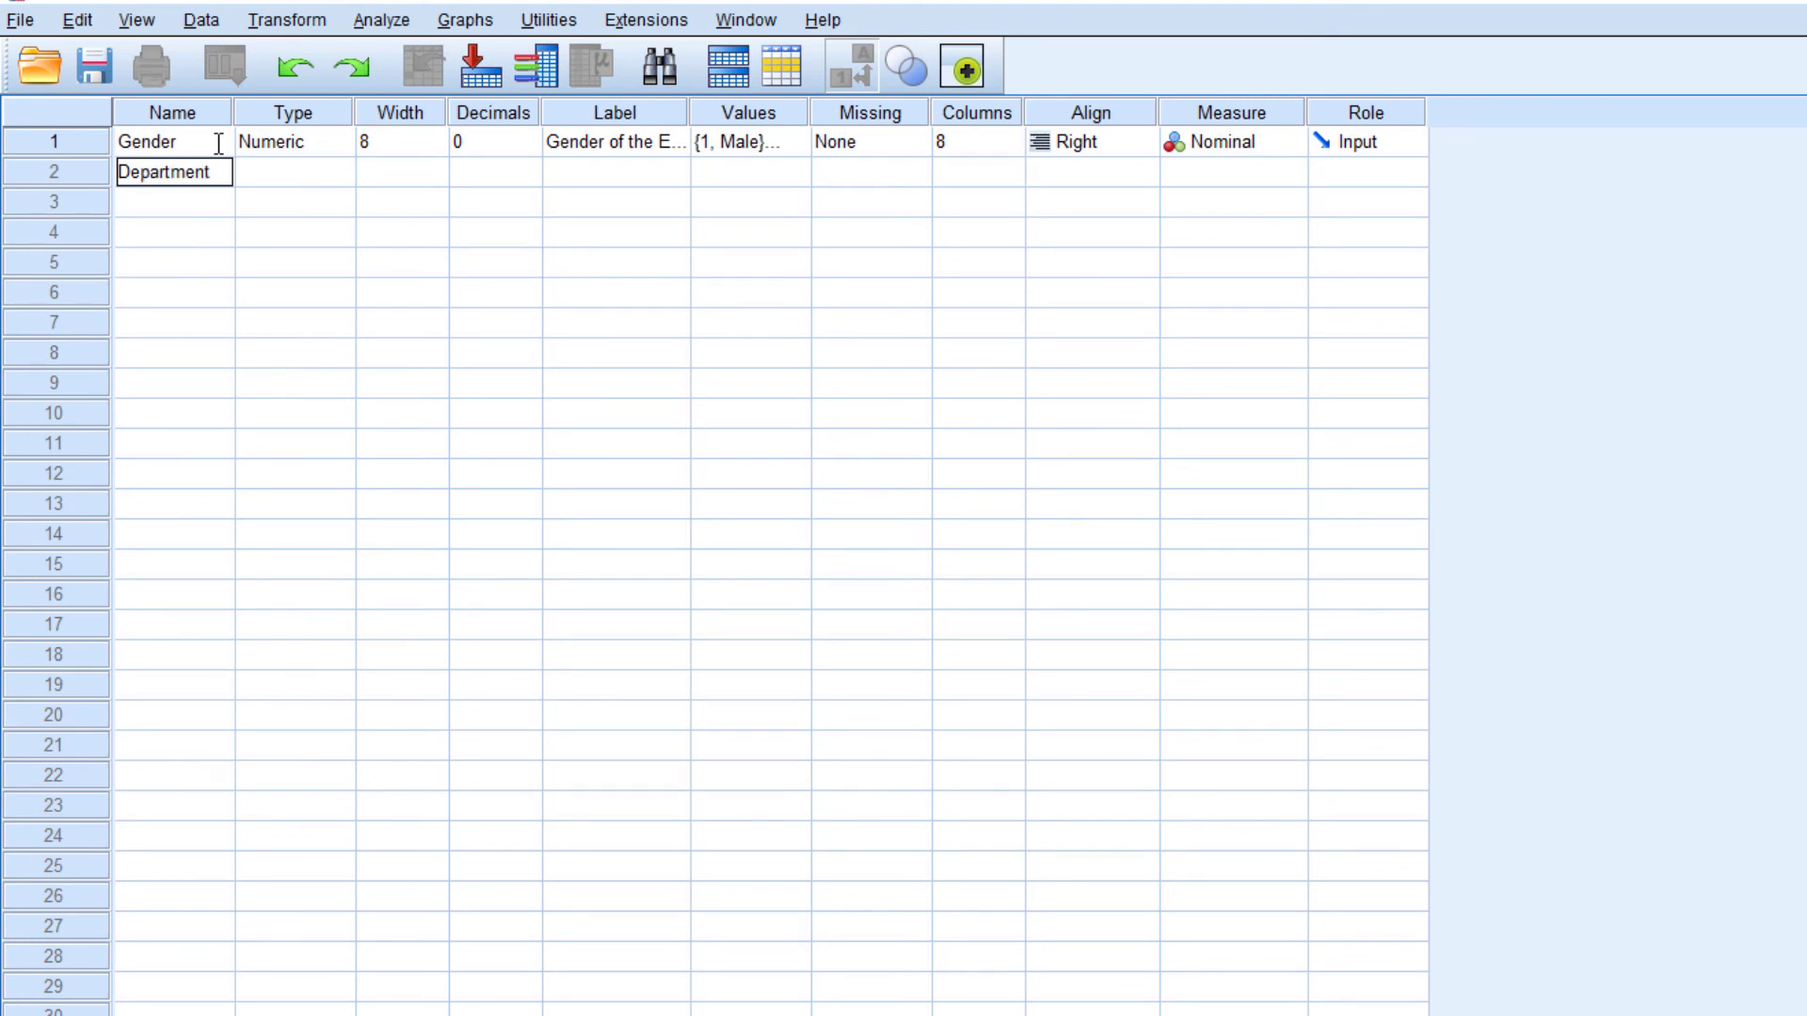
{"action": "key", "text": "Return"}
{"action": "left_click", "coordinate": [370, 183]}
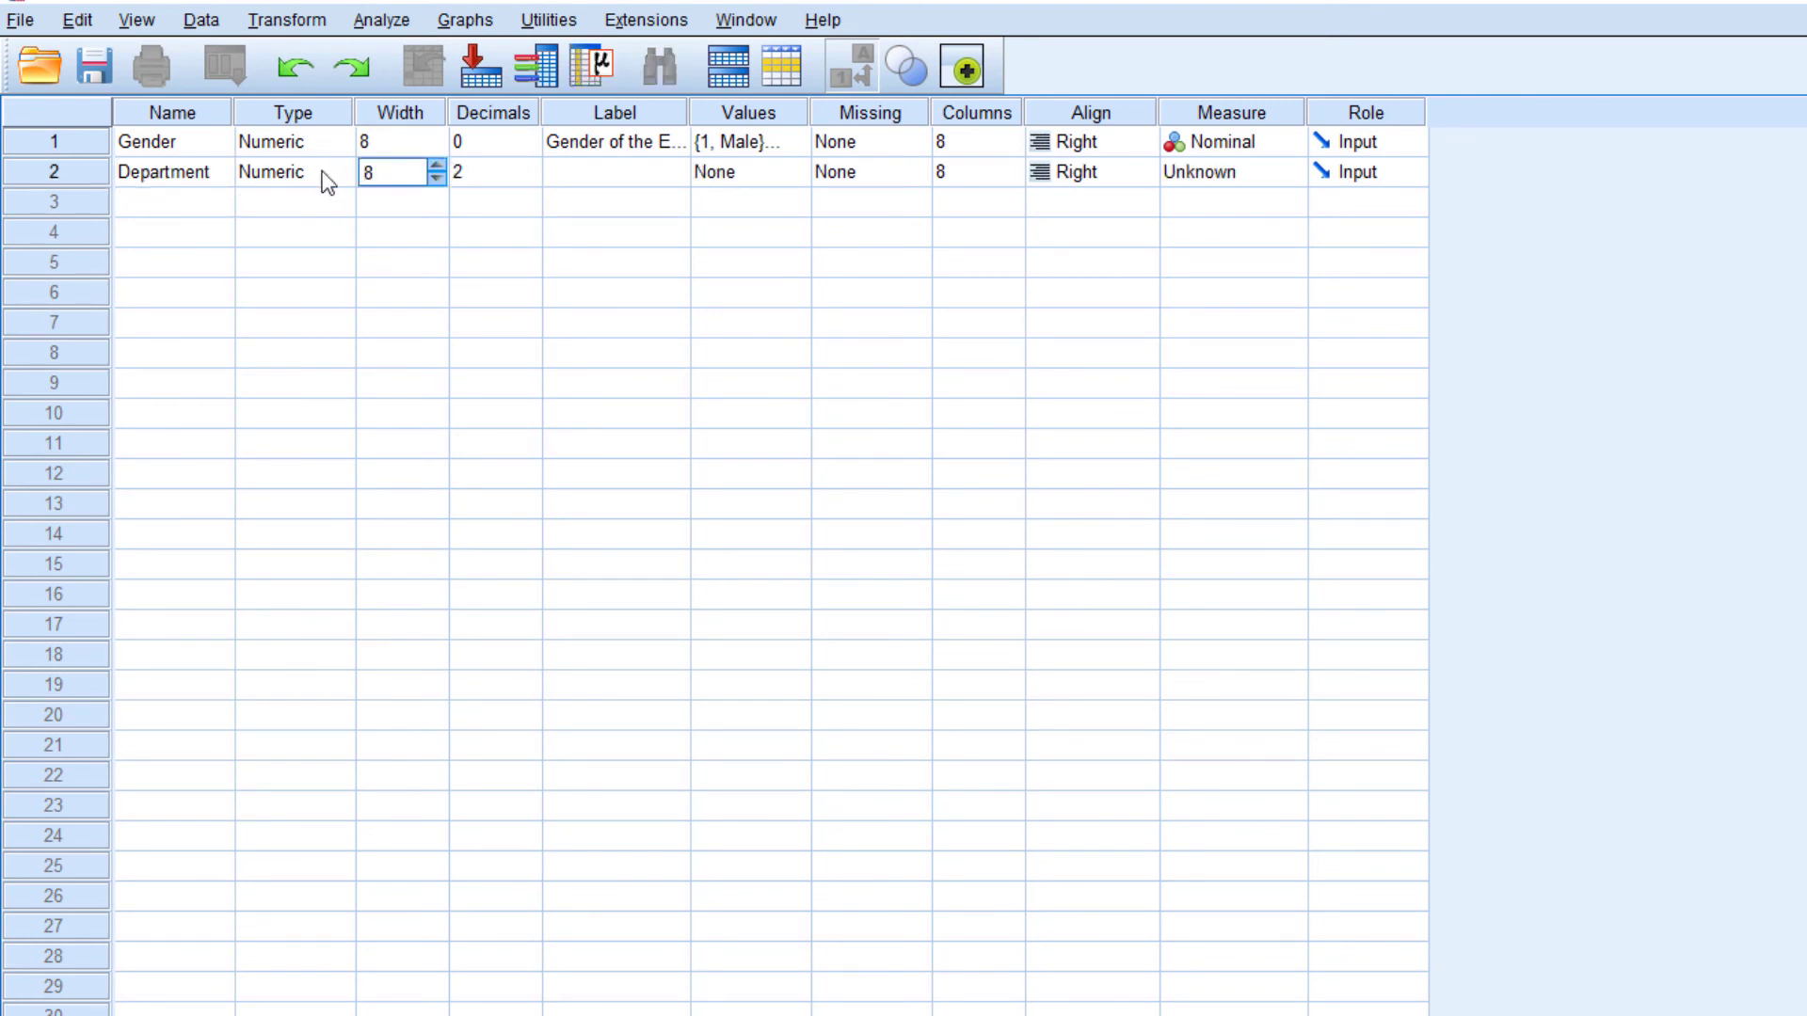
{"action": "left_click", "coordinate": [322, 172]}
{"action": "left_click", "coordinate": [523, 170]}
{"action": "left_click", "coordinate": [529, 179]}
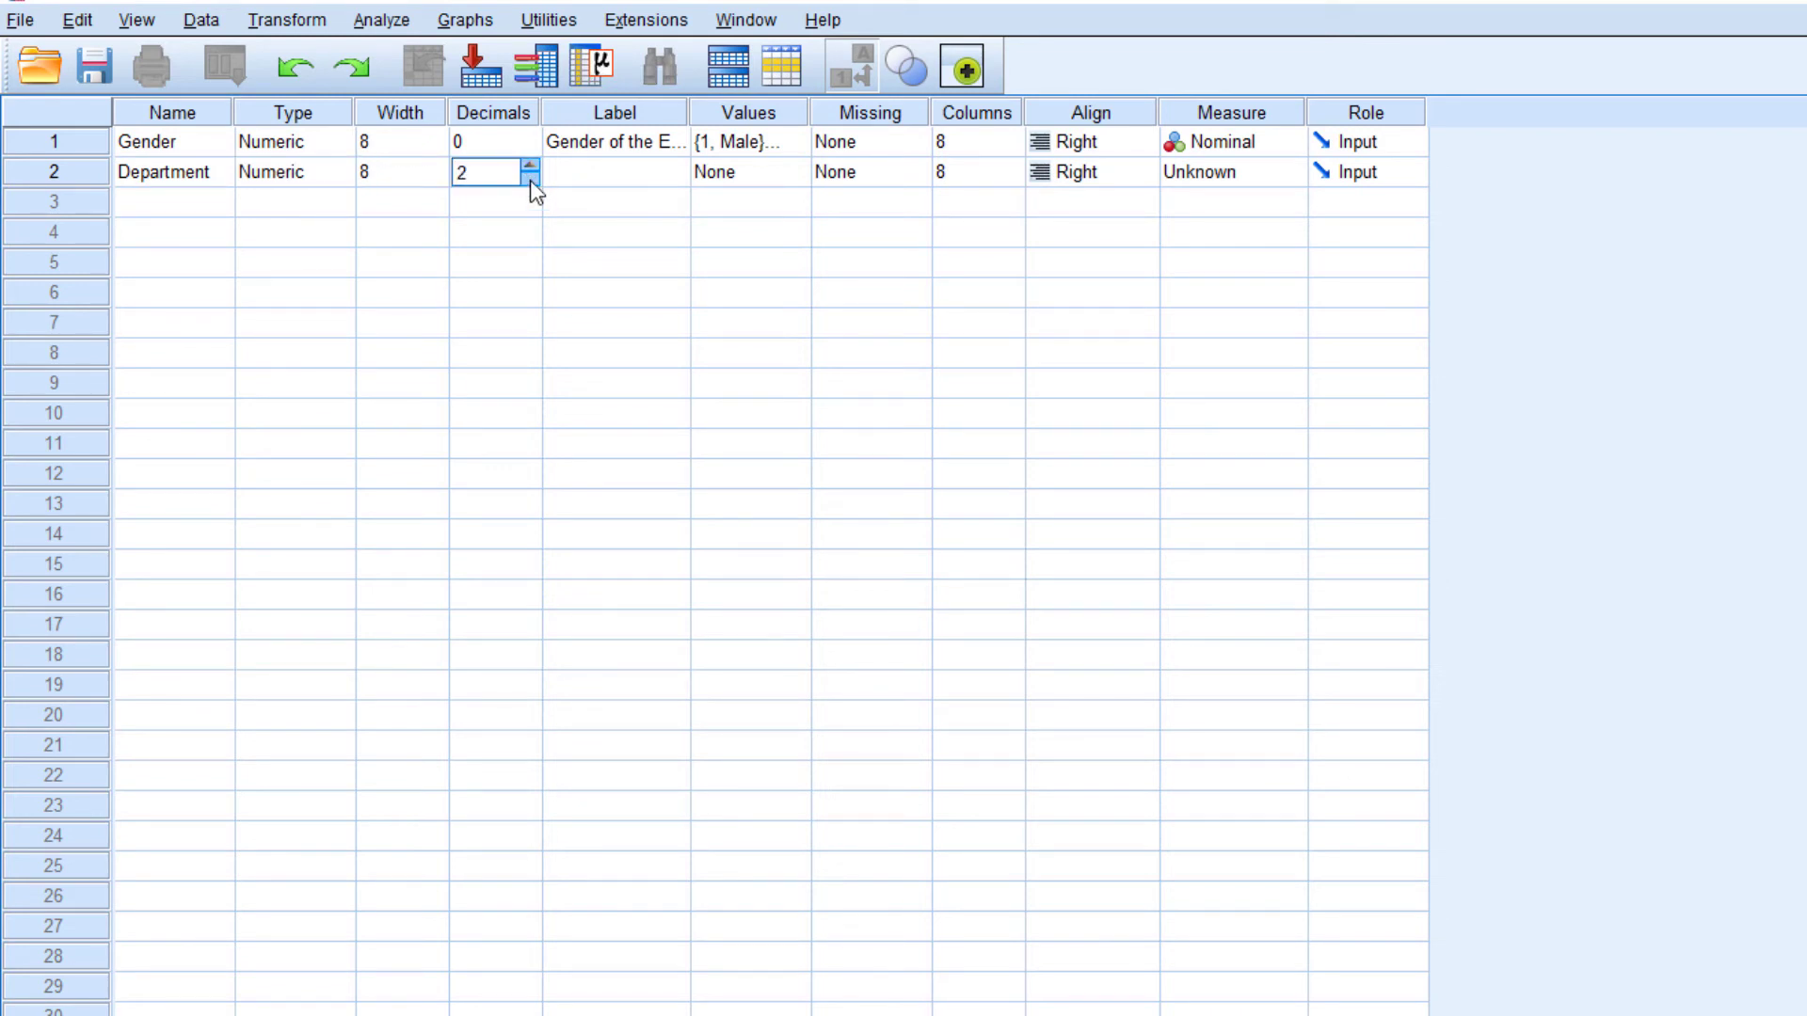
{"action": "left_click", "coordinate": [529, 179]}
{"action": "left_click", "coordinate": [529, 179]}
Enter "Department of employees" as the label of the Department variable
{"action": "left_click", "coordinate": [571, 176]}
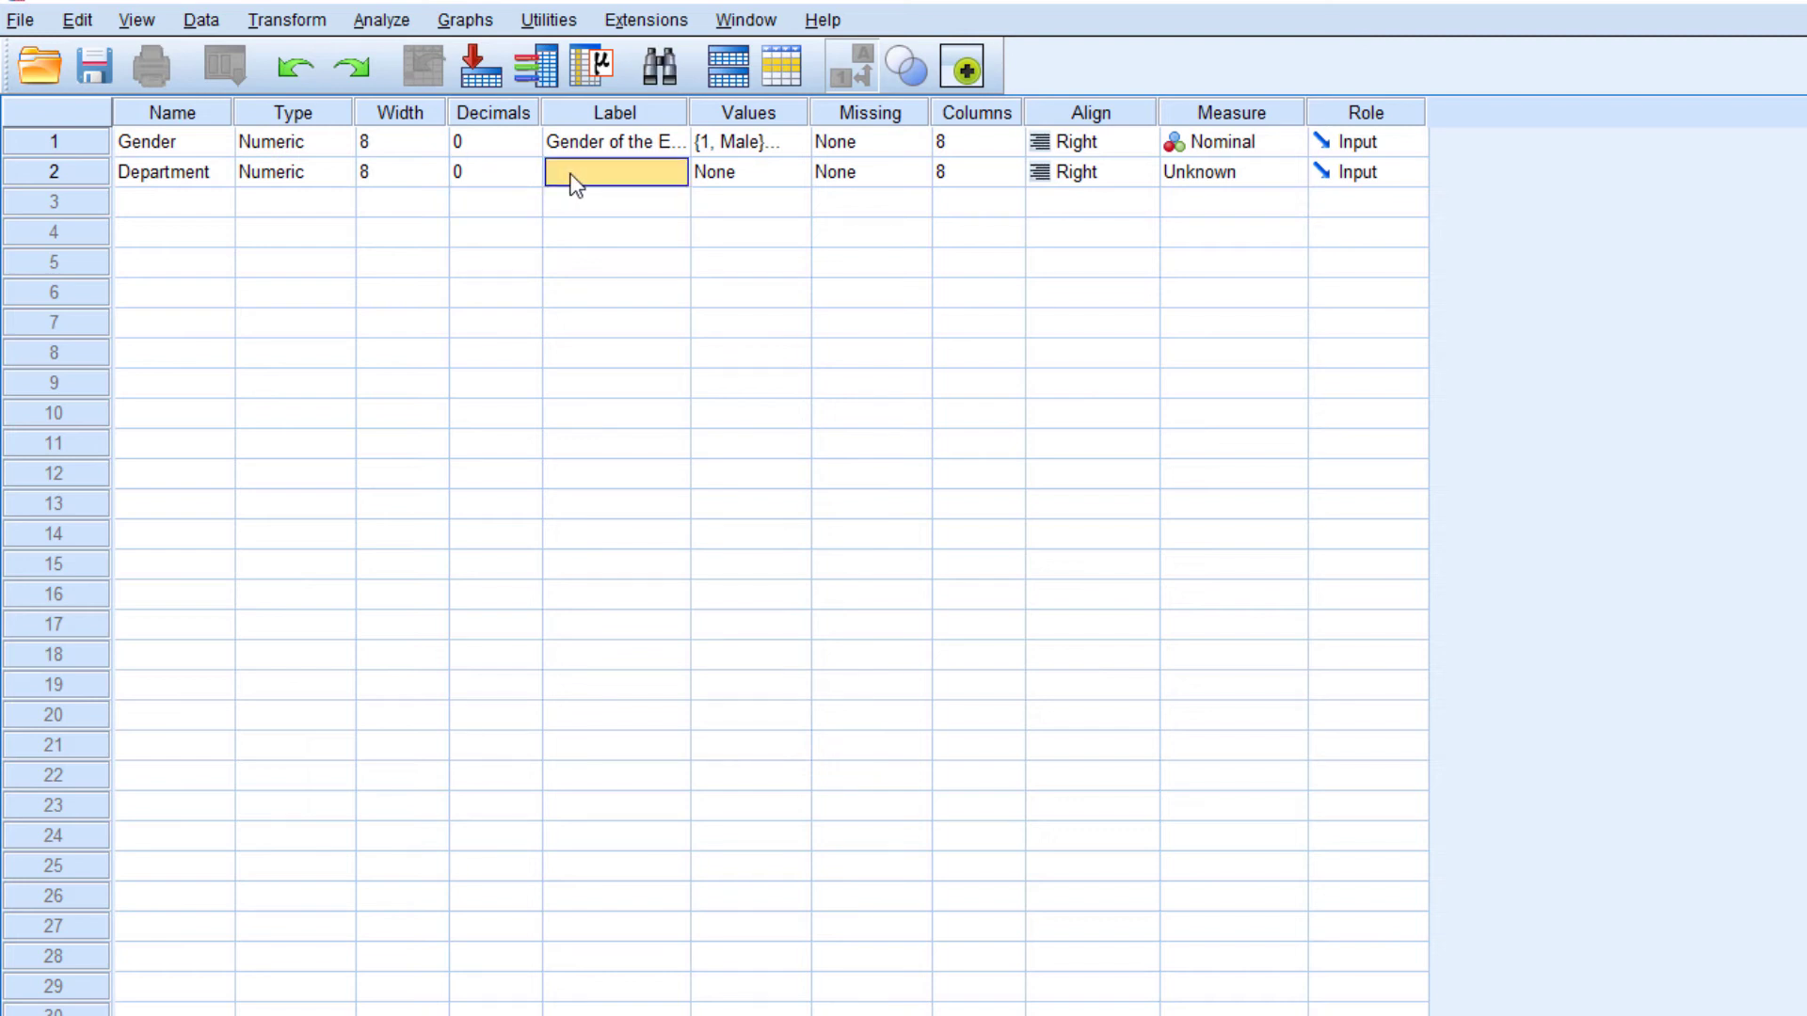
{"action": "type", "text": "Department"}
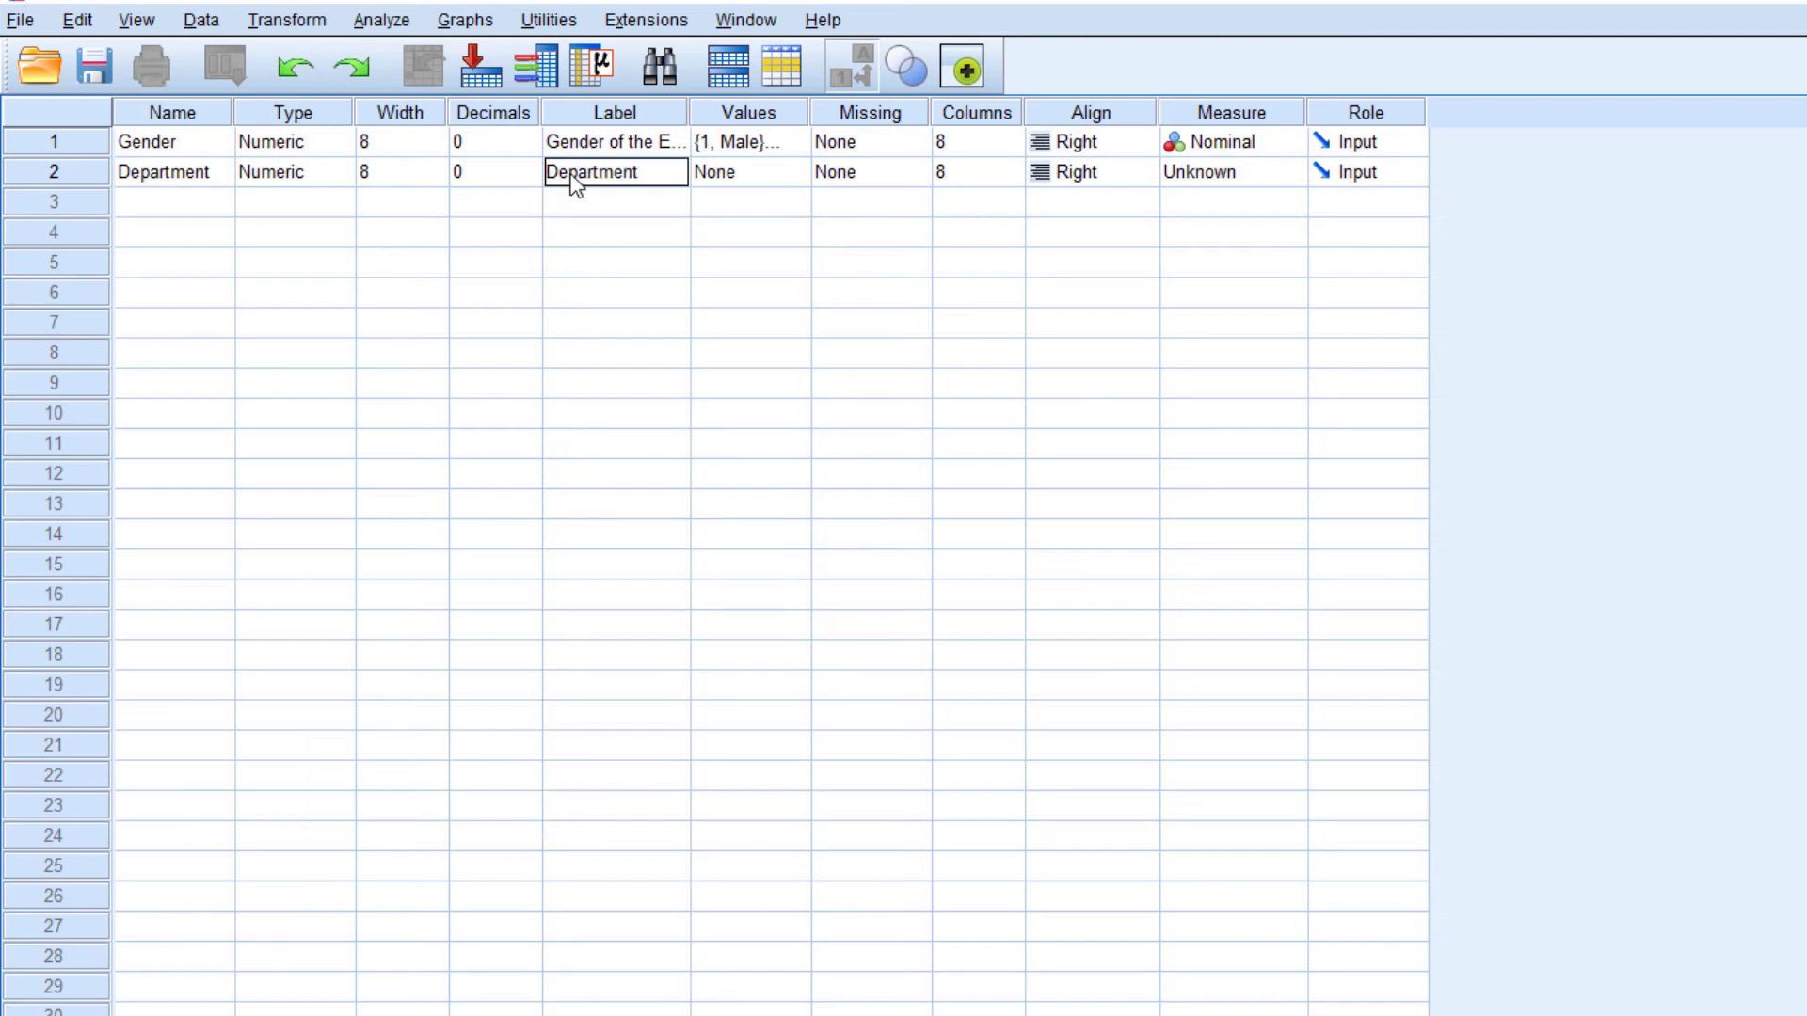
{"action": "type", "text": " of employees"}
{"action": "key", "text": "Return"}
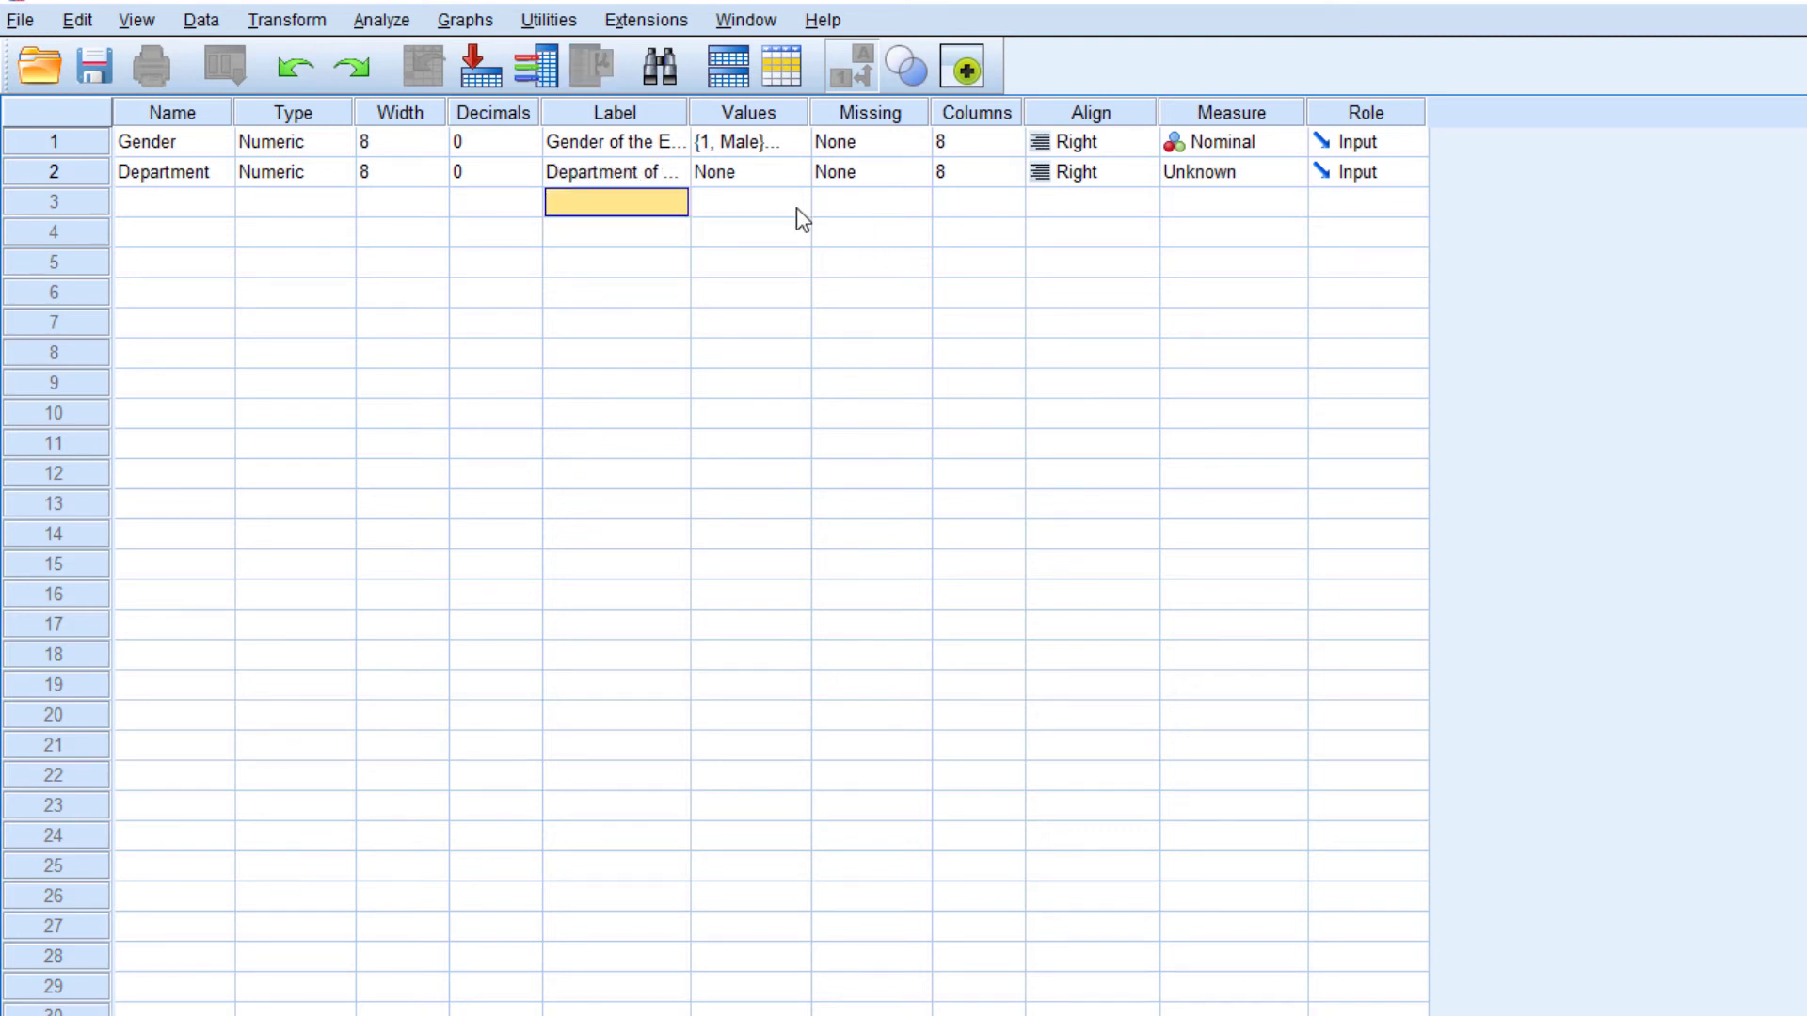
Define the Department value labels as 1 = Sales, 2 = HR, 3 = Marketing and 4 = Finance
{"action": "left_click", "coordinate": [791, 181]}
{"action": "left_click", "coordinate": [791, 181]}
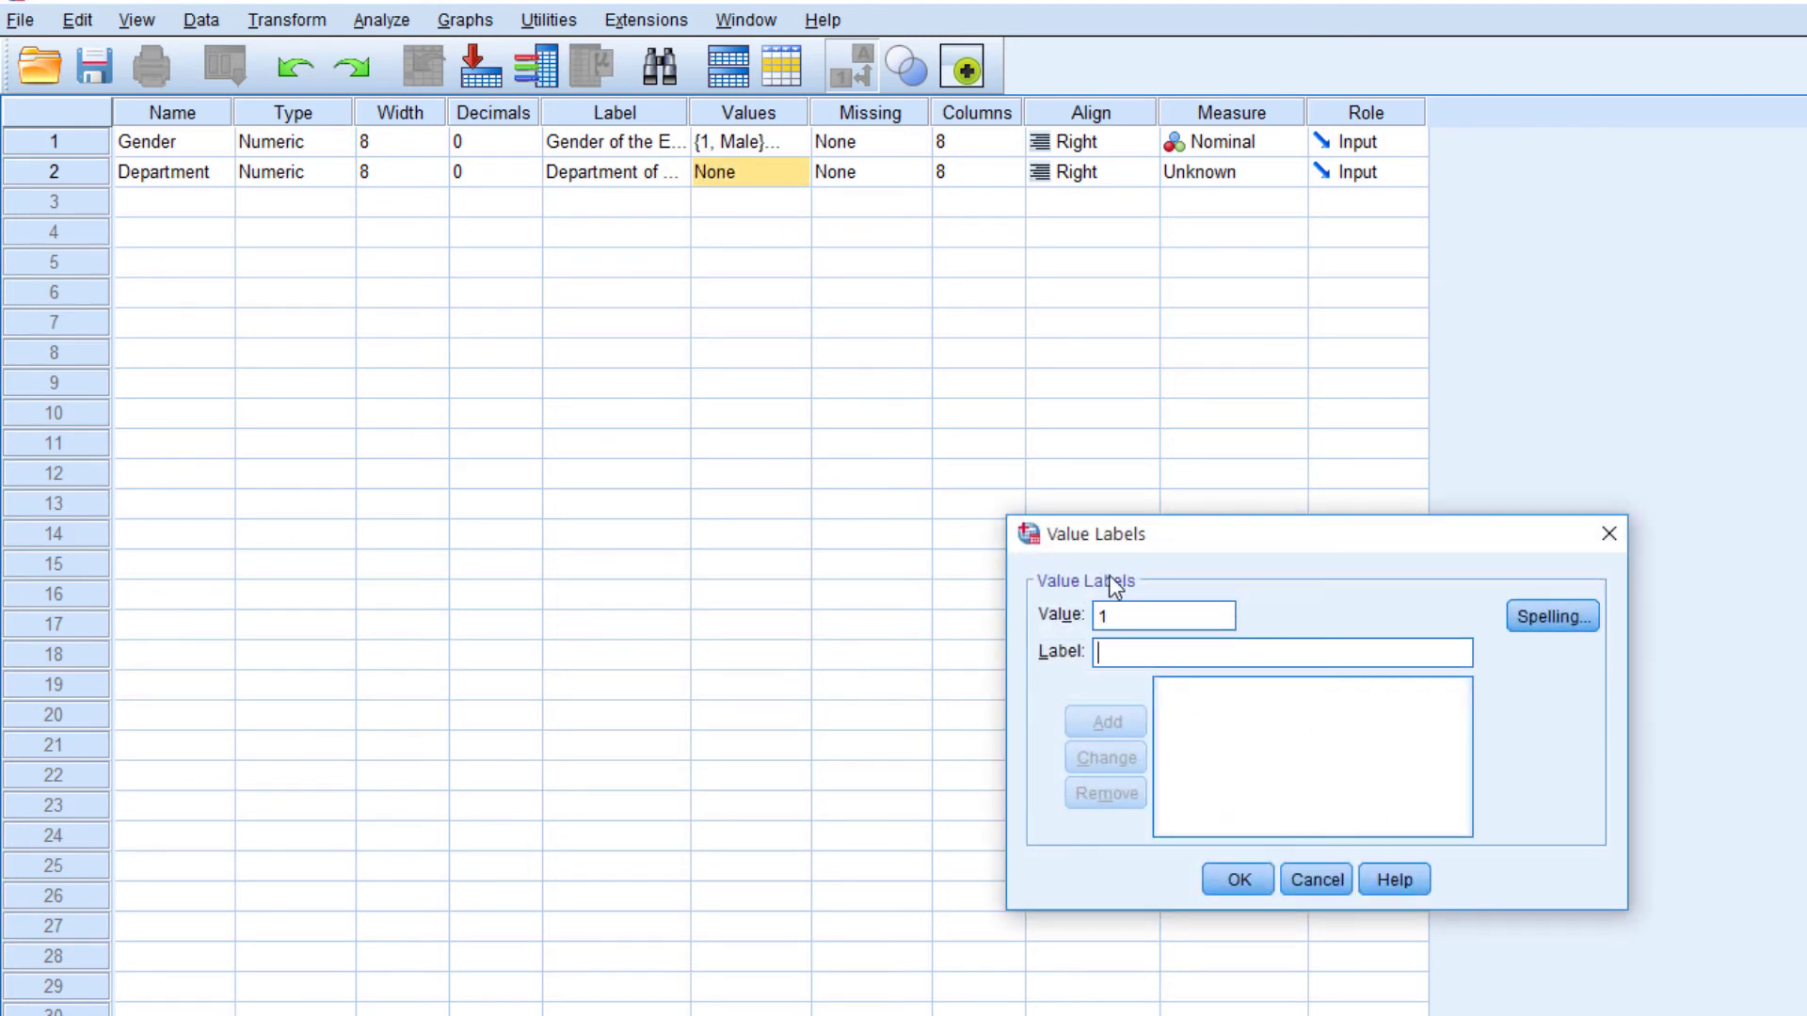
{"action": "type", "text": "Sales"}
{"action": "type", "text": "2"}
{"action": "key", "text": "Tab"}
{"action": "type", "text": "HR"}
{"action": "key", "text": "Return"}
{"action": "type", "text": "3"}
{"action": "key", "text": "Tab"}
{"action": "type", "text": "Marketing"}
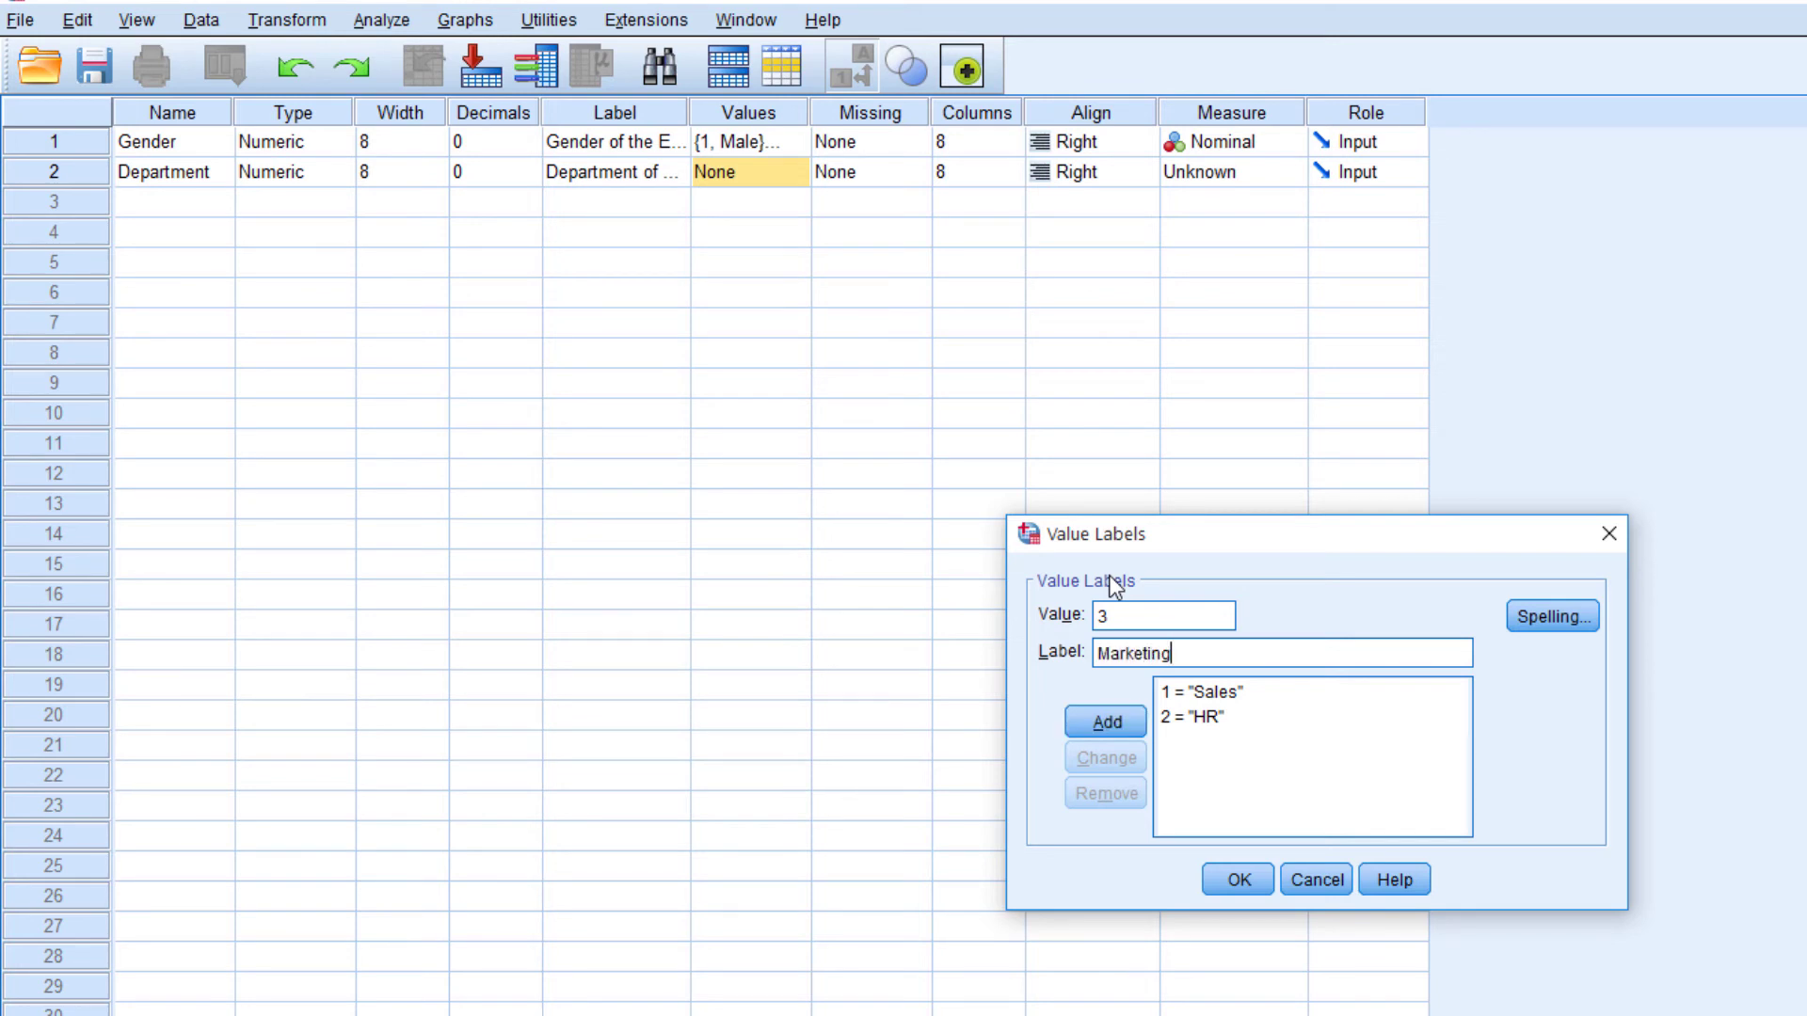
{"action": "key", "text": "Return"}
{"action": "type", "text": "4"}
{"action": "key", "text": "Tab"}
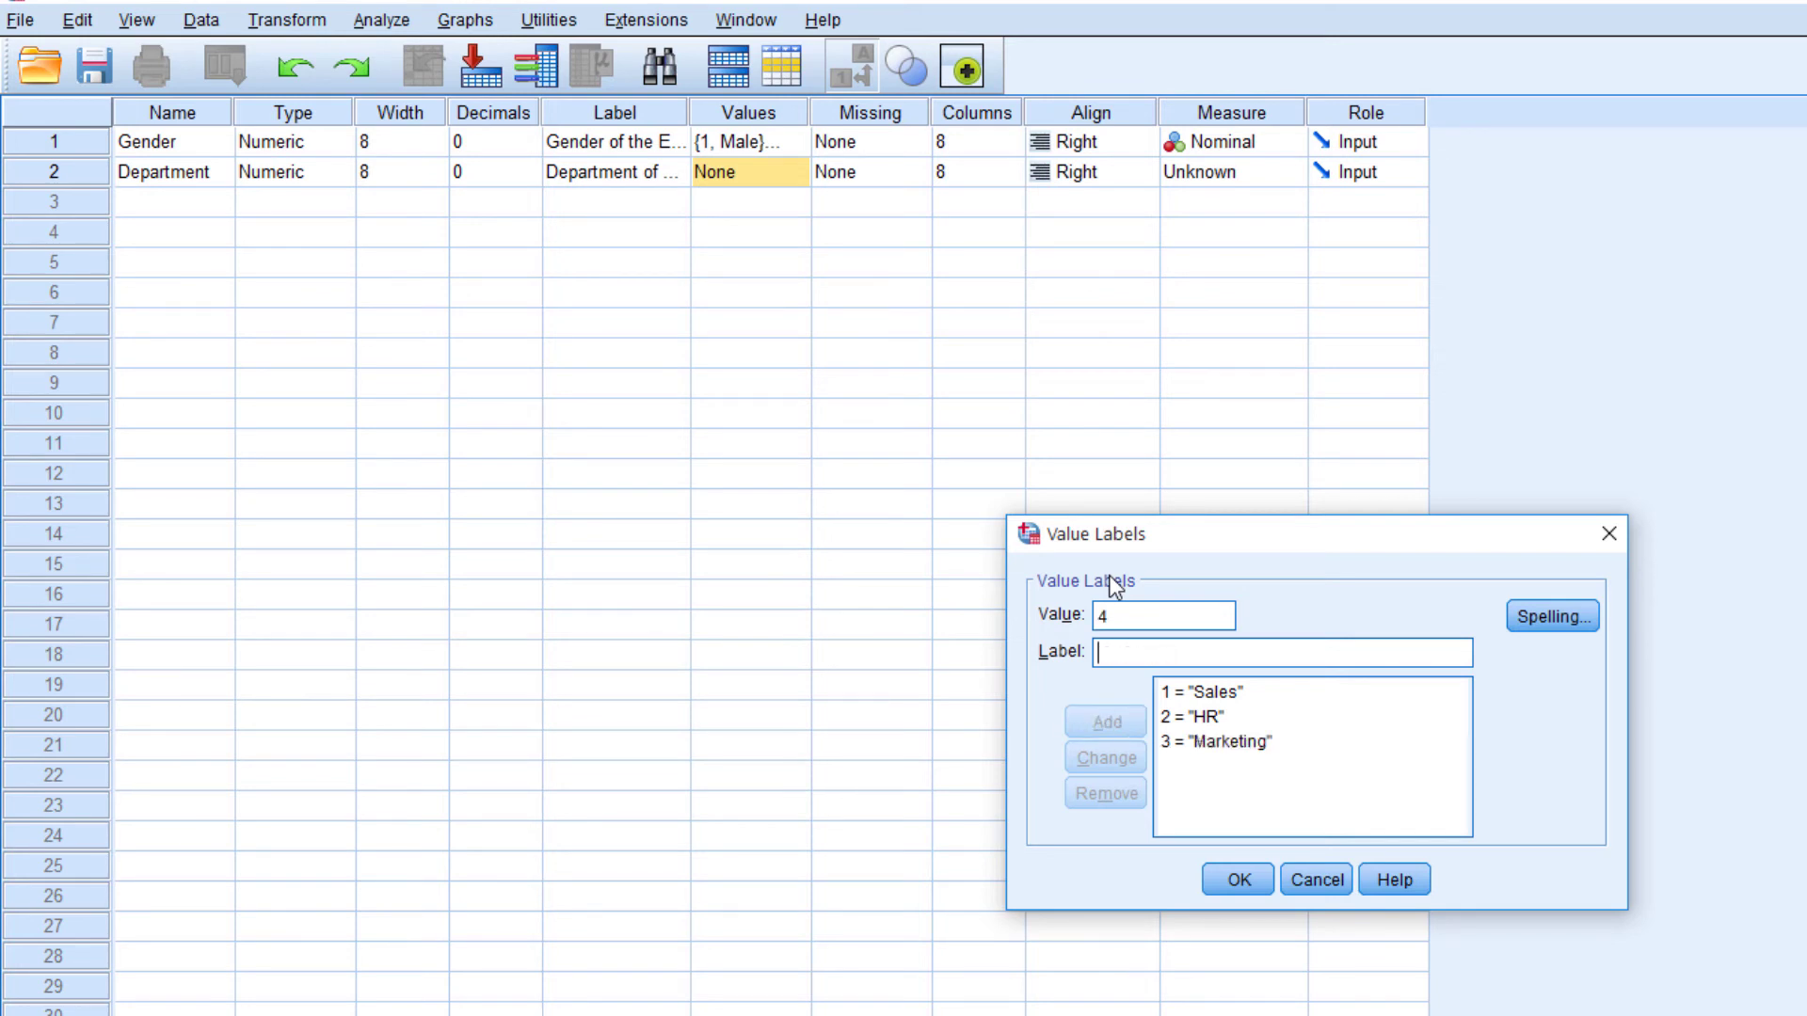
{"action": "type", "text": "Finance"}
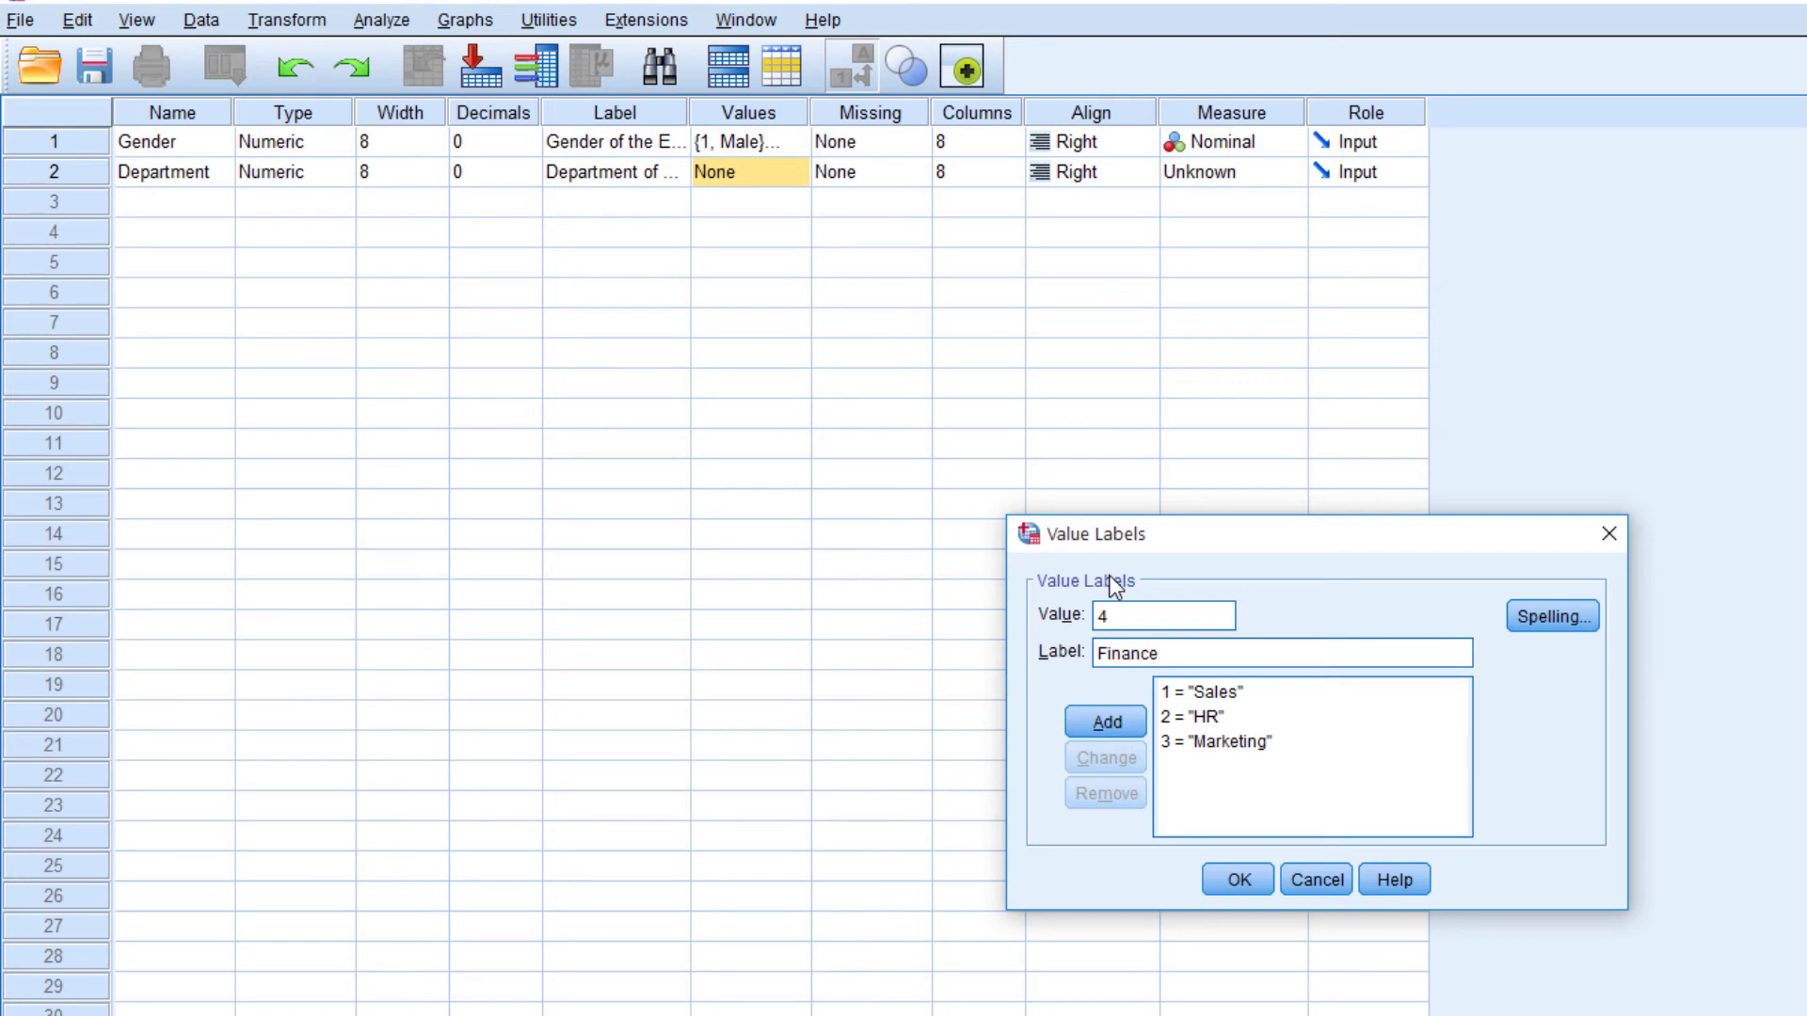
{"action": "key", "text": "Return"}
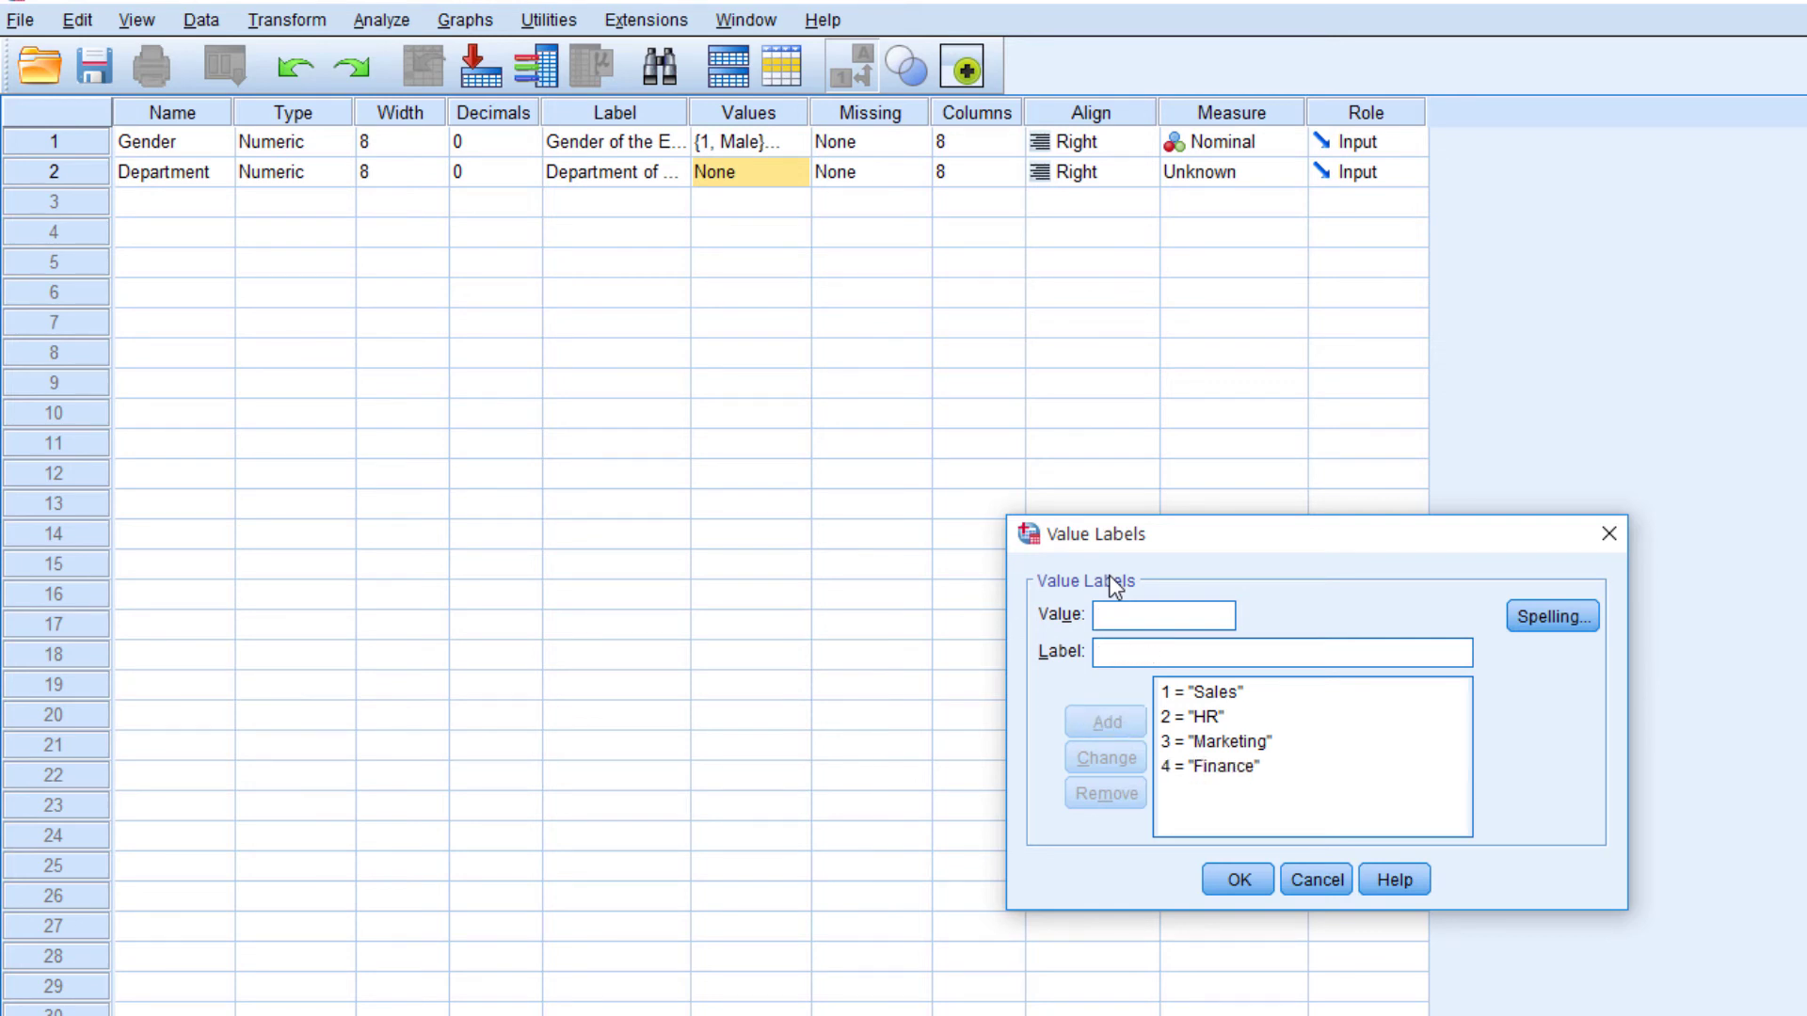
{"action": "left_click", "coordinate": [1239, 881]}
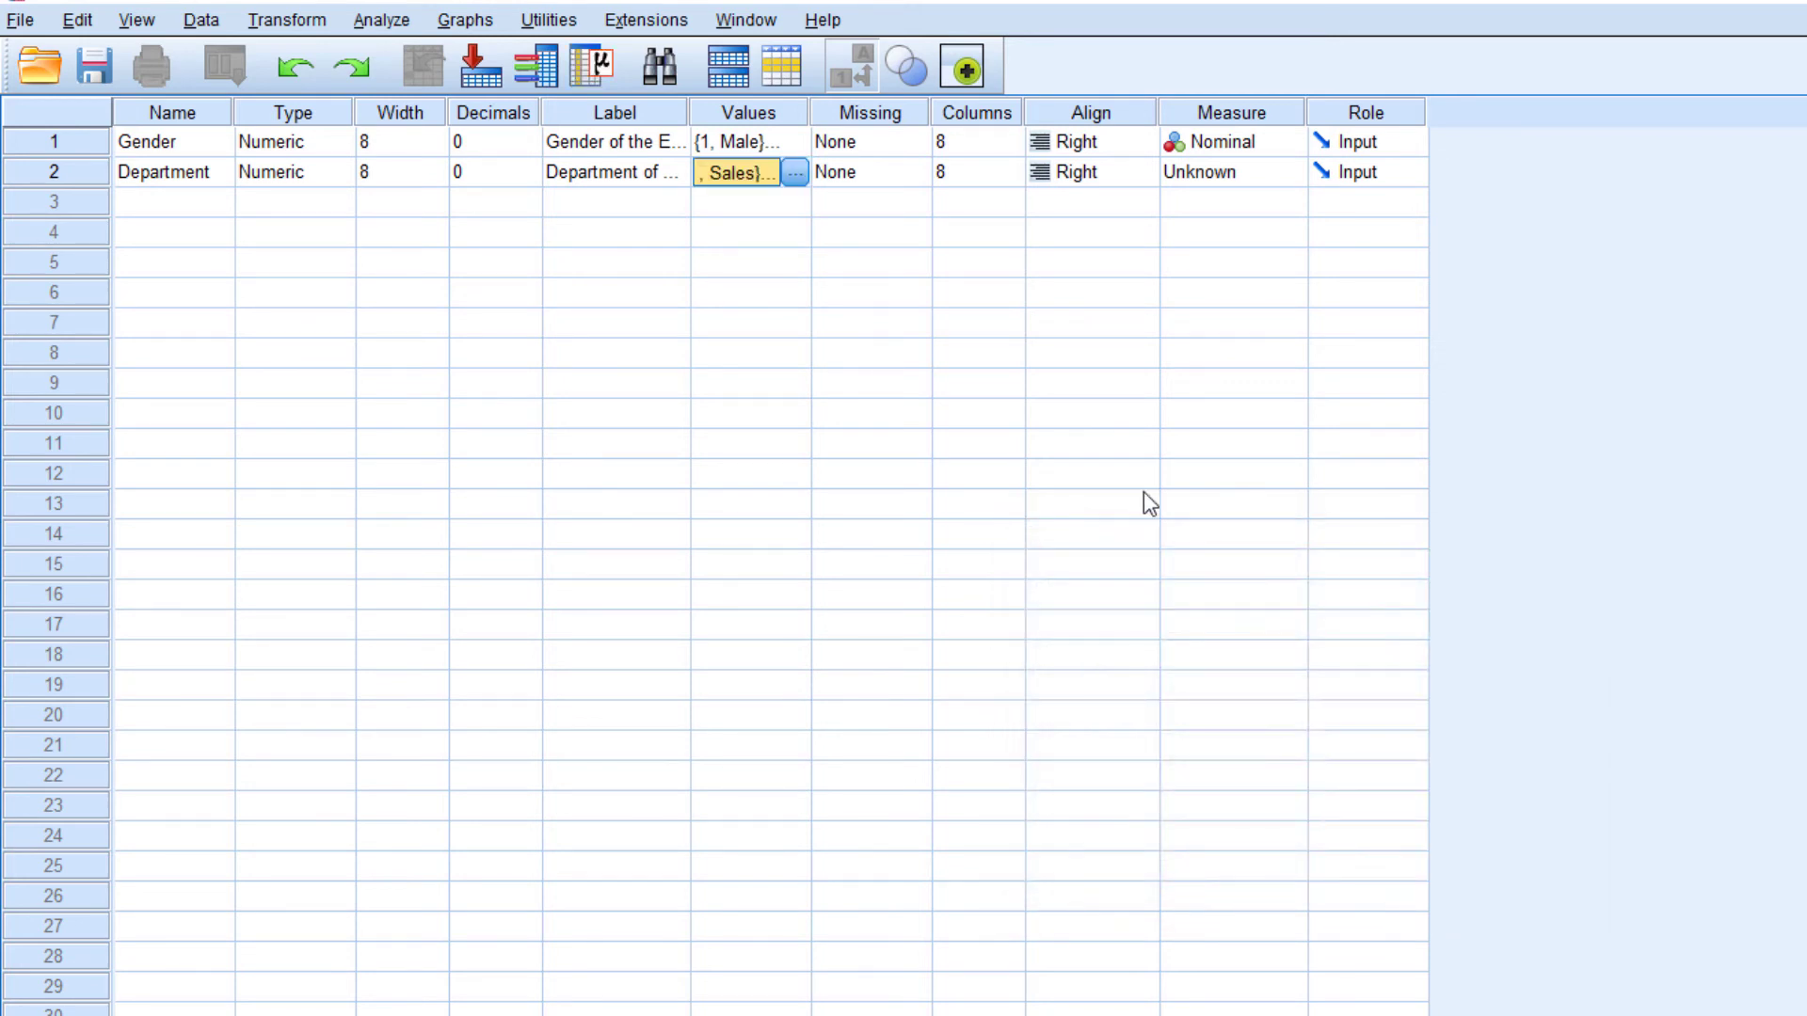
Set the Columns value of the Department variable to 12
{"action": "left_click", "coordinate": [888, 175]}
{"action": "left_click", "coordinate": [979, 172]}
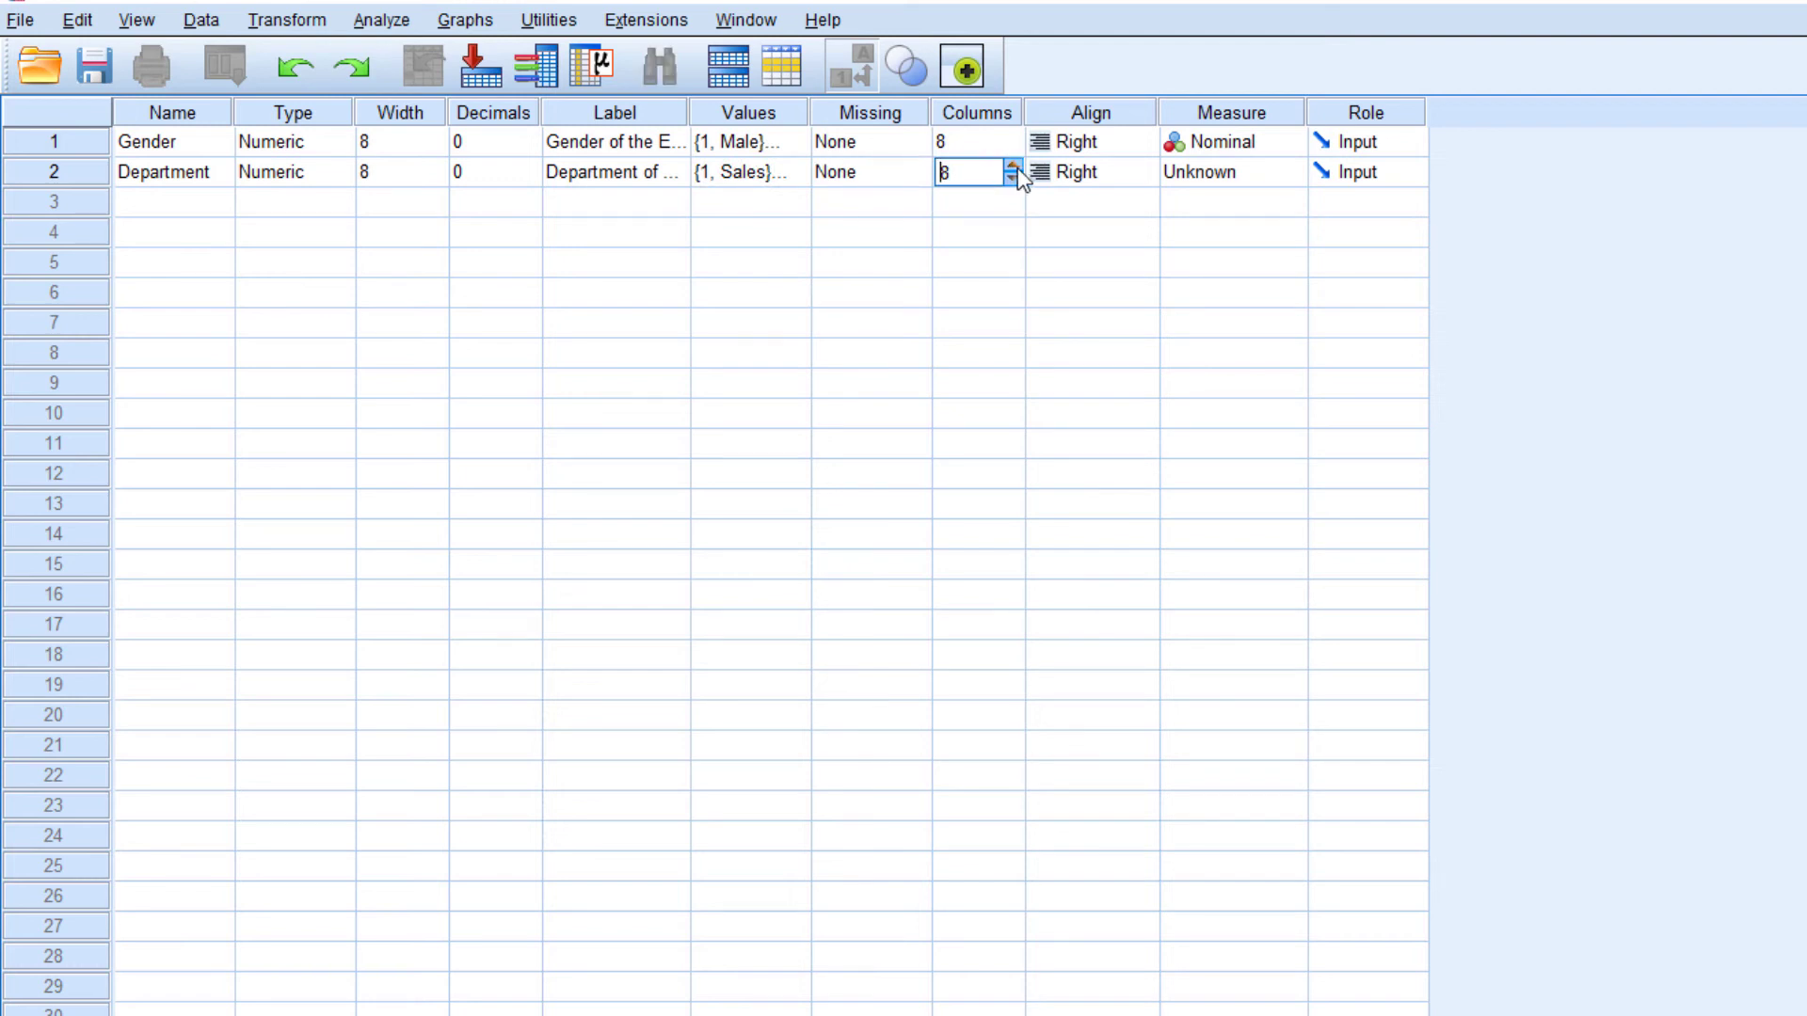
{"action": "left_click", "coordinate": [1018, 167]}
{"action": "left_click", "coordinate": [1018, 167]}
{"action": "left_click", "coordinate": [1018, 167]}
{"action": "left_click", "coordinate": [1018, 168]}
Set the Department variable's alignment to Left and its Measure to Nominal
{"action": "left_click", "coordinate": [1109, 163]}
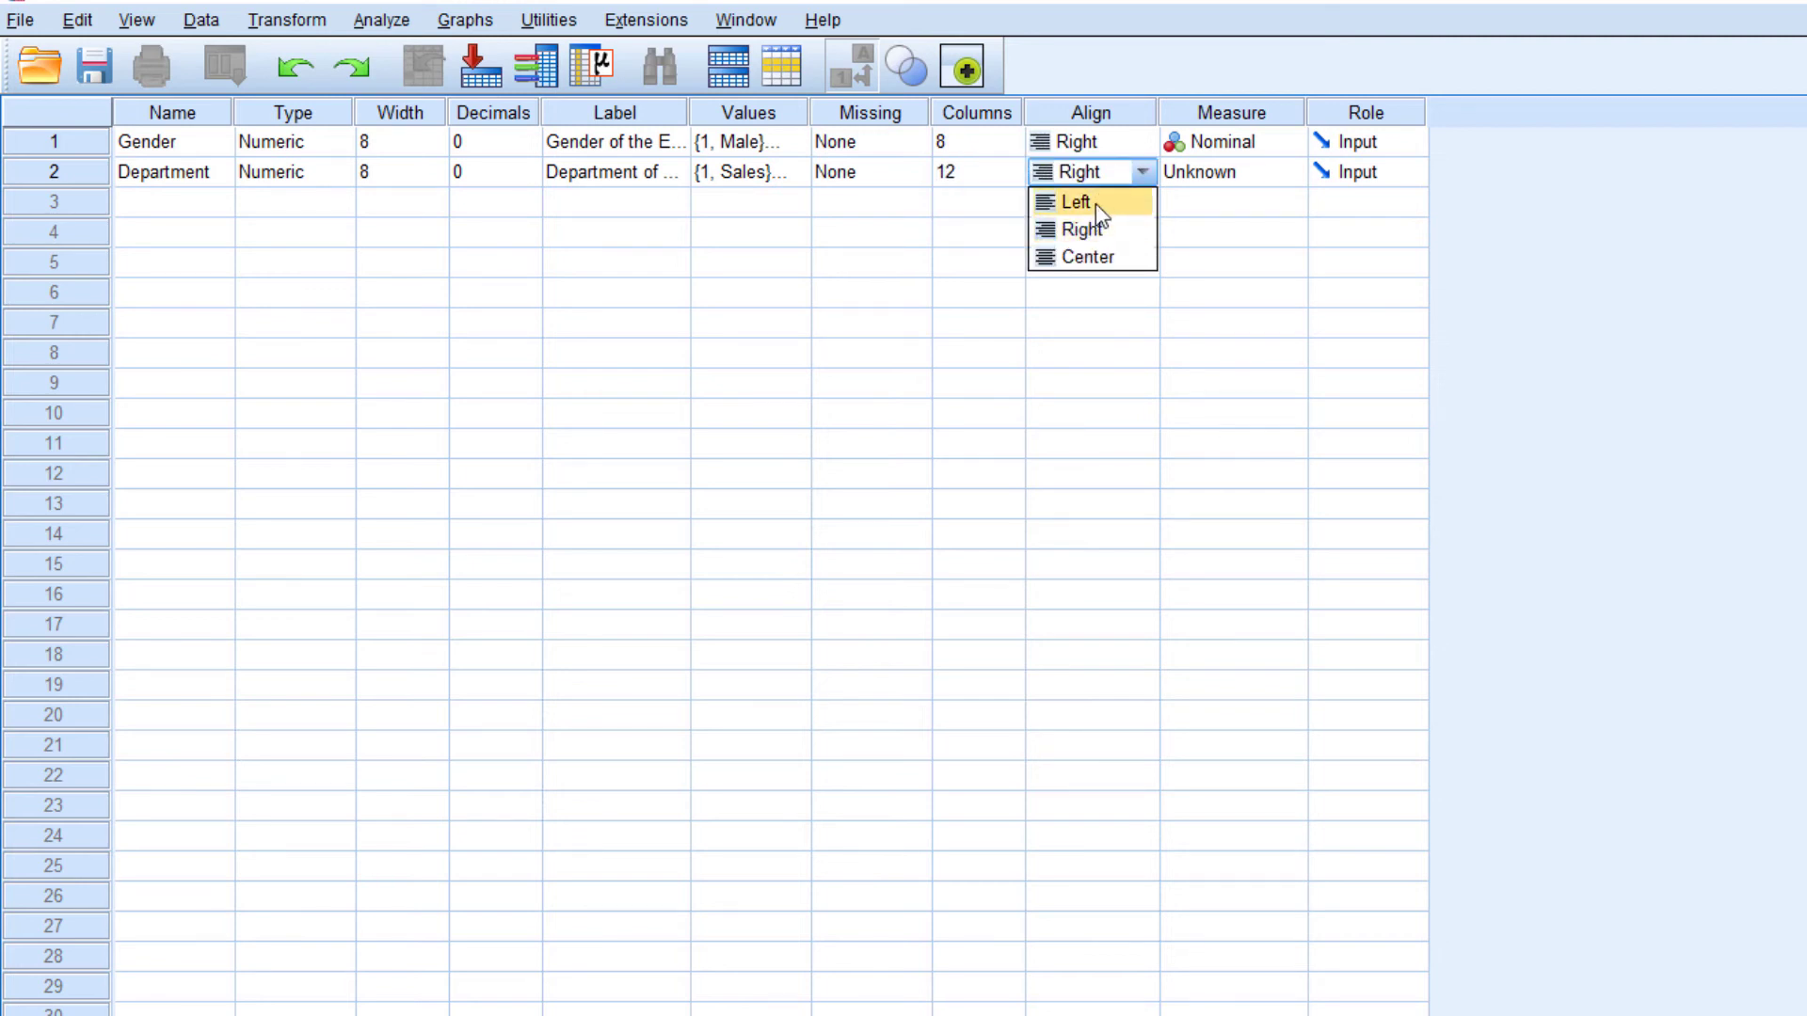
{"action": "left_click", "coordinate": [1095, 204]}
{"action": "left_click", "coordinate": [1248, 177]}
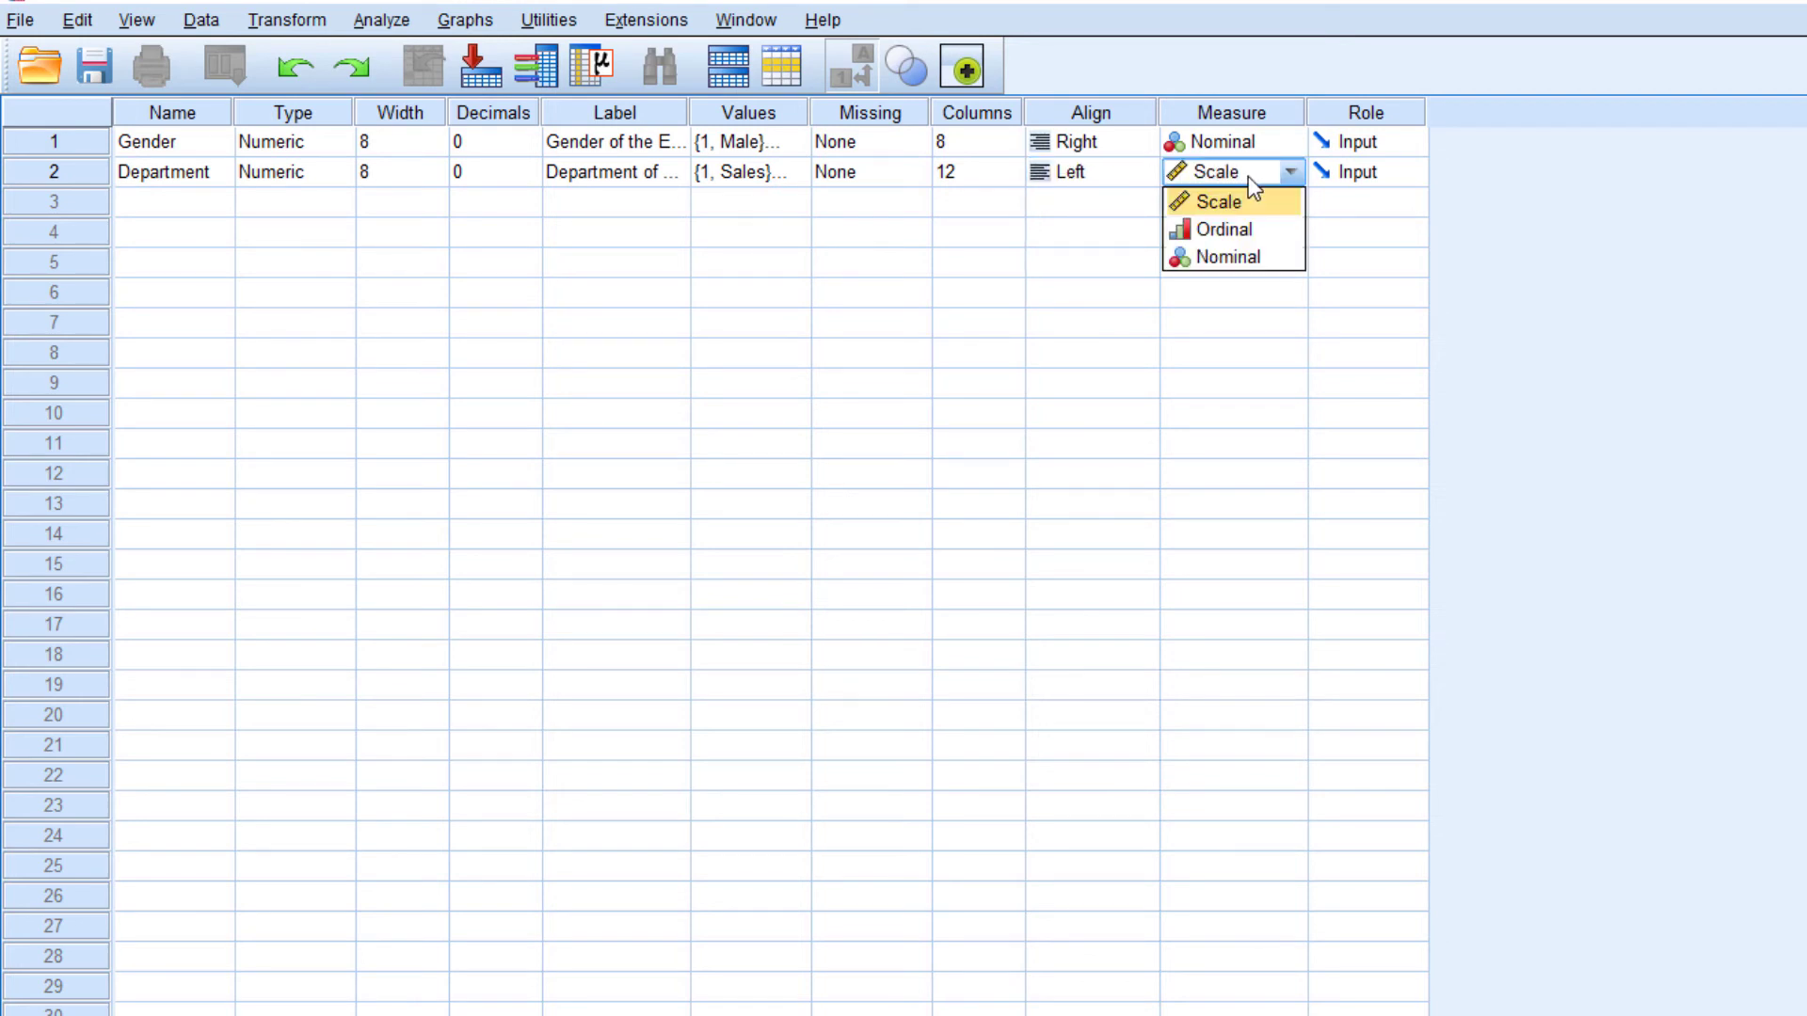
{"action": "left_click", "coordinate": [1241, 257]}
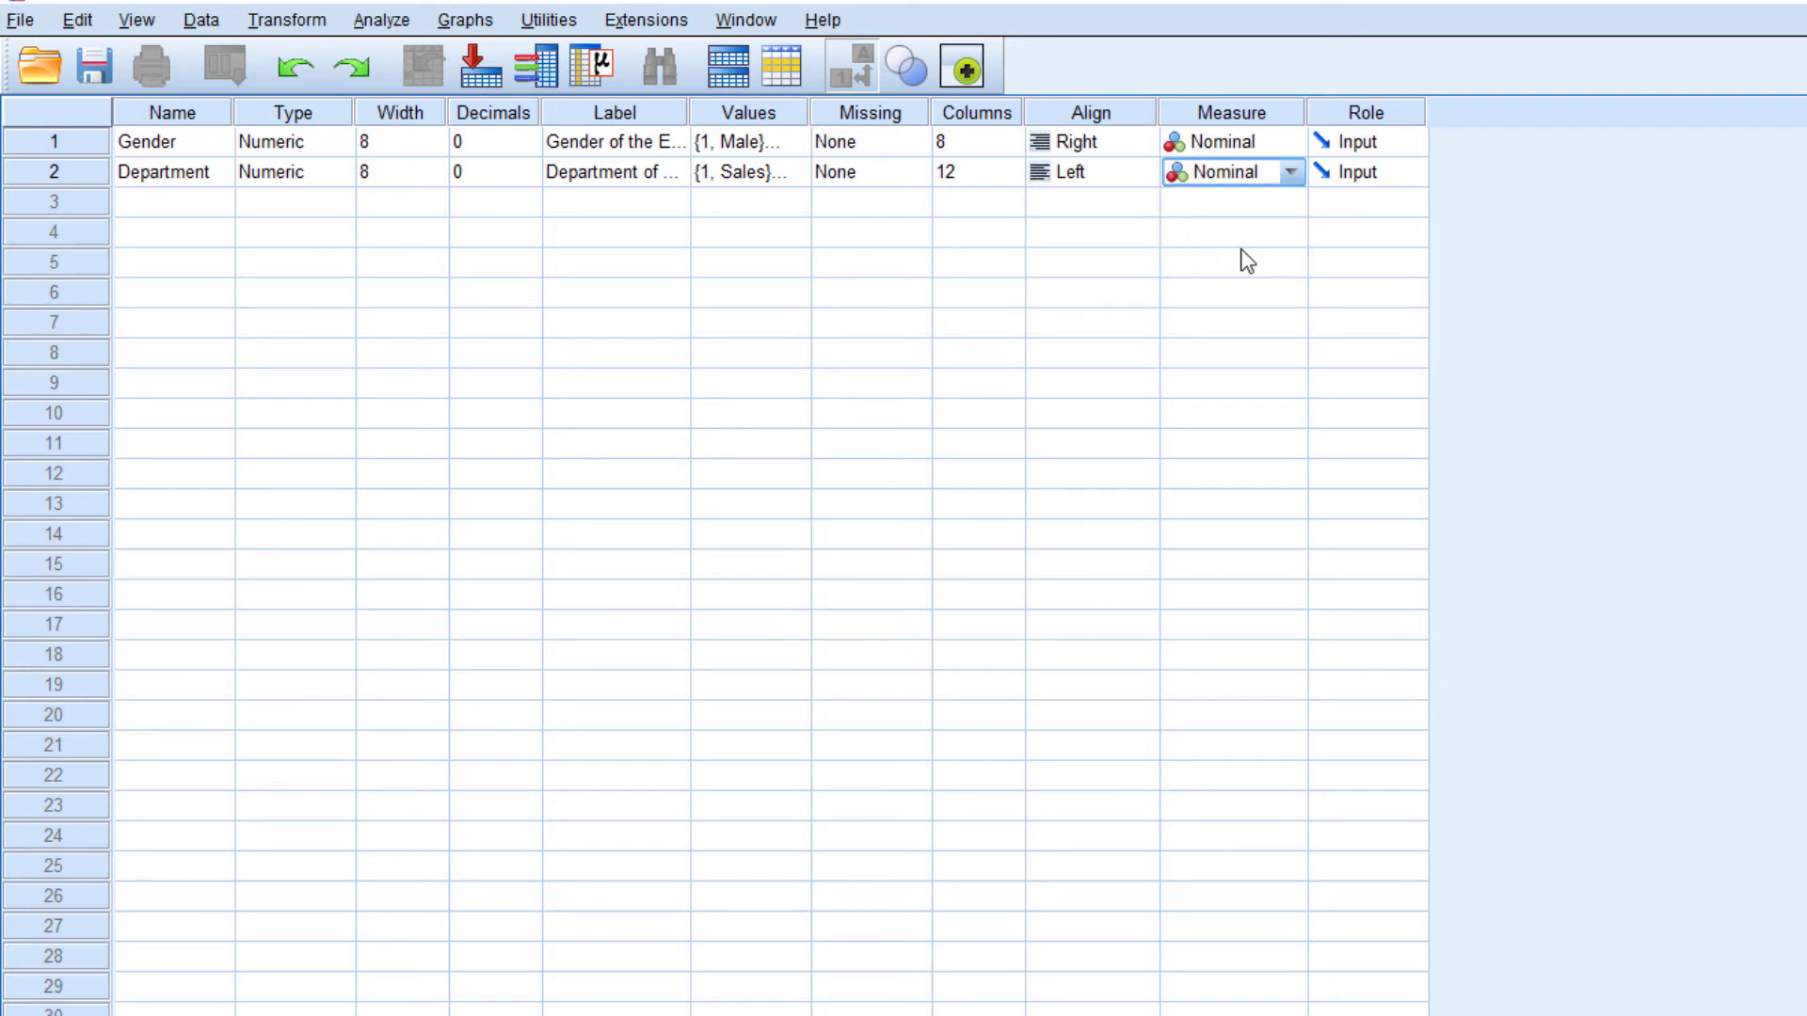
Add a third variable named Region and set its decimals to 0
{"action": "left_click", "coordinate": [154, 200]}
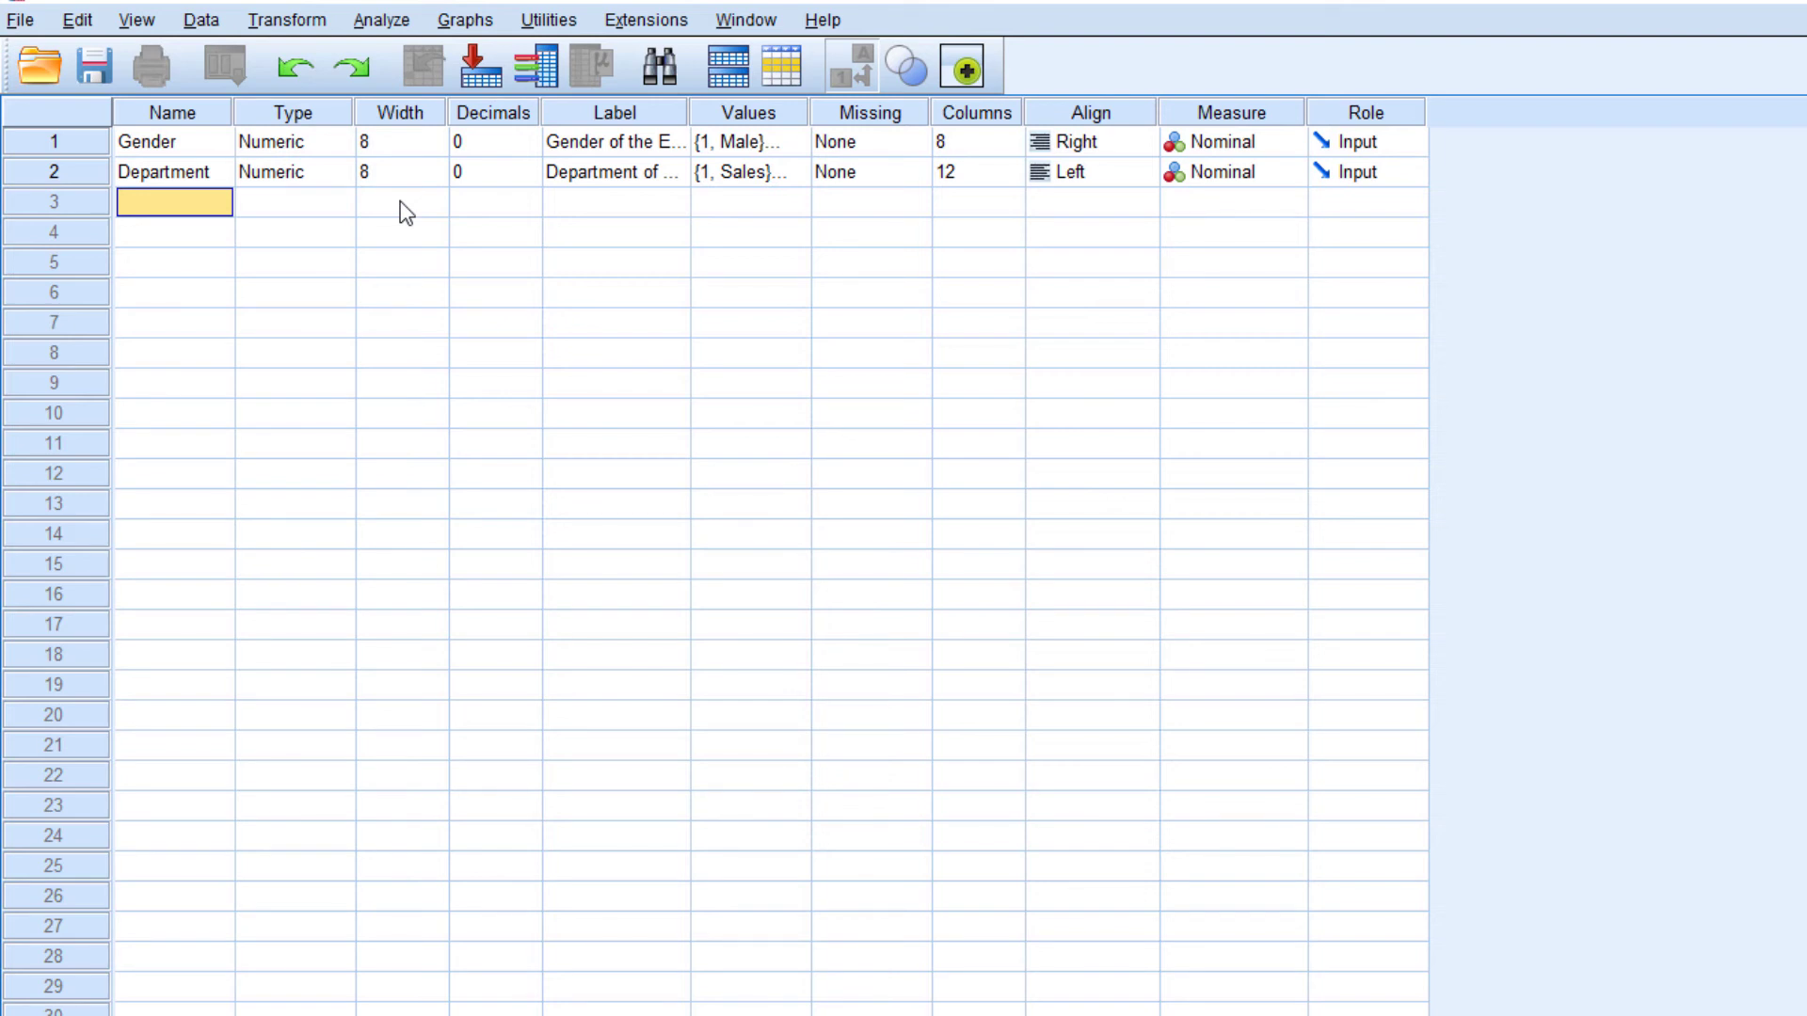
{"action": "type", "text": "Region"}
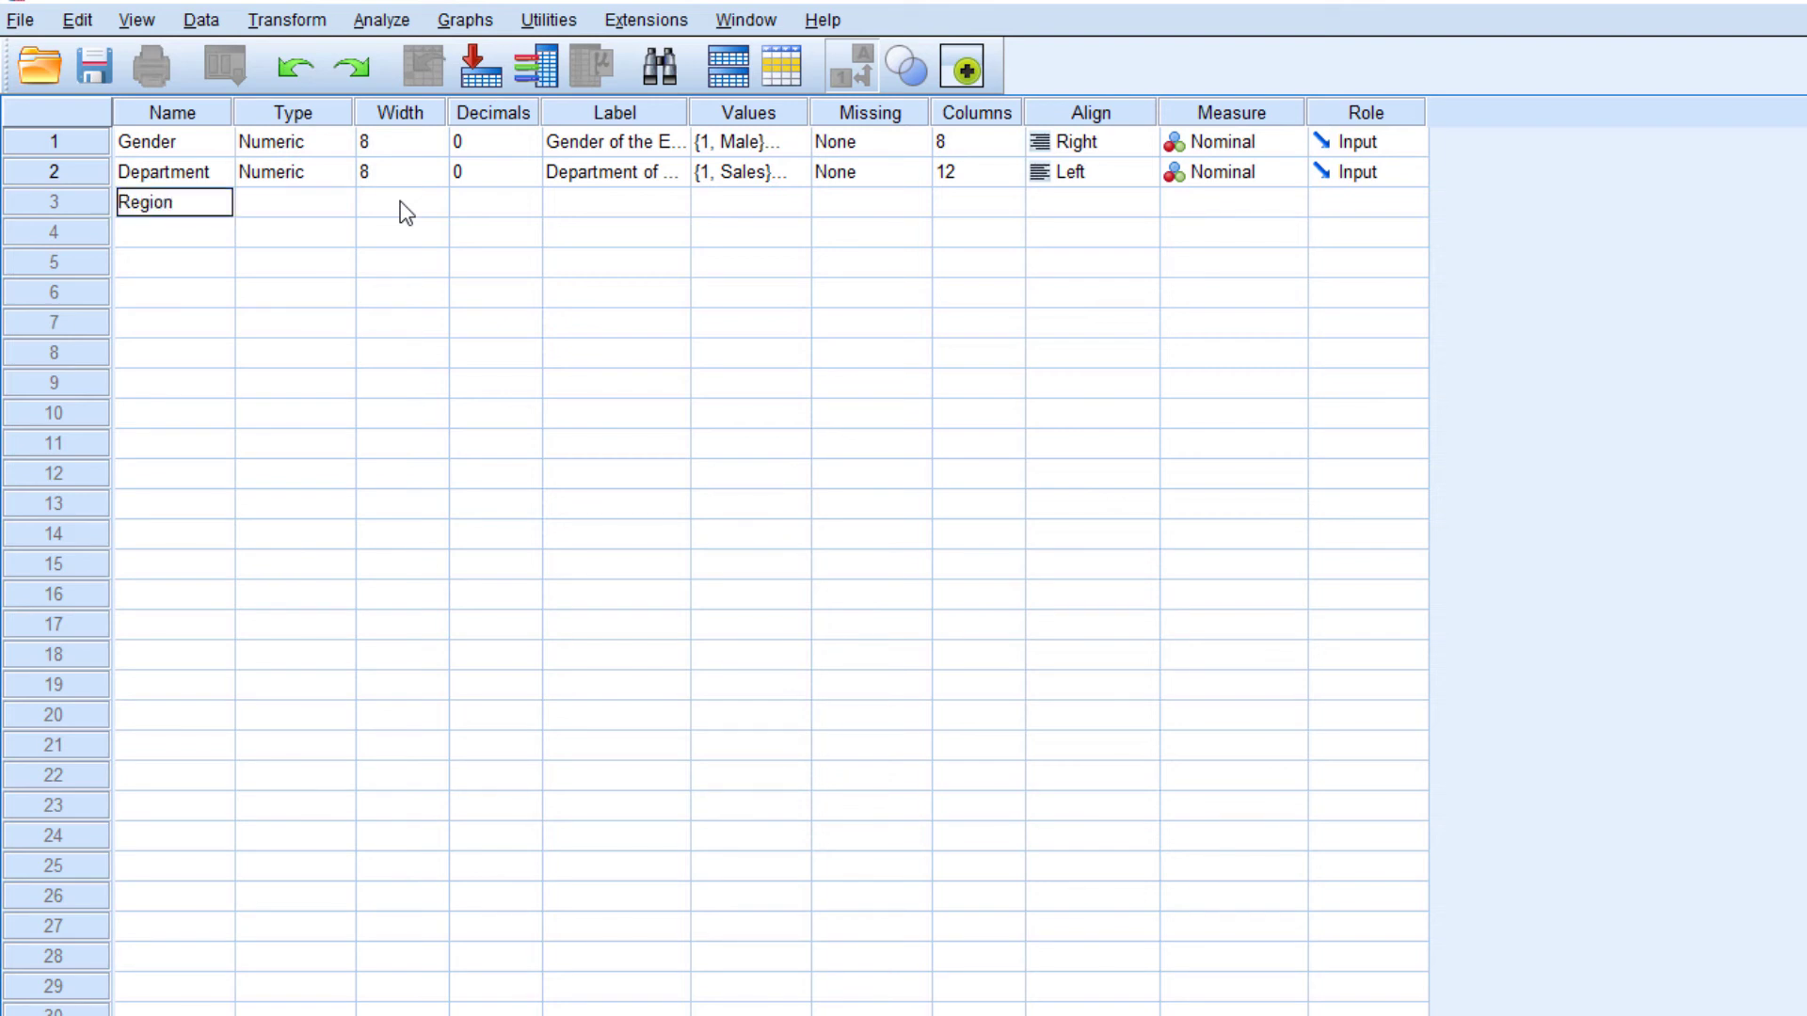
{"action": "key", "text": "Return"}
{"action": "key", "text": "Up"}
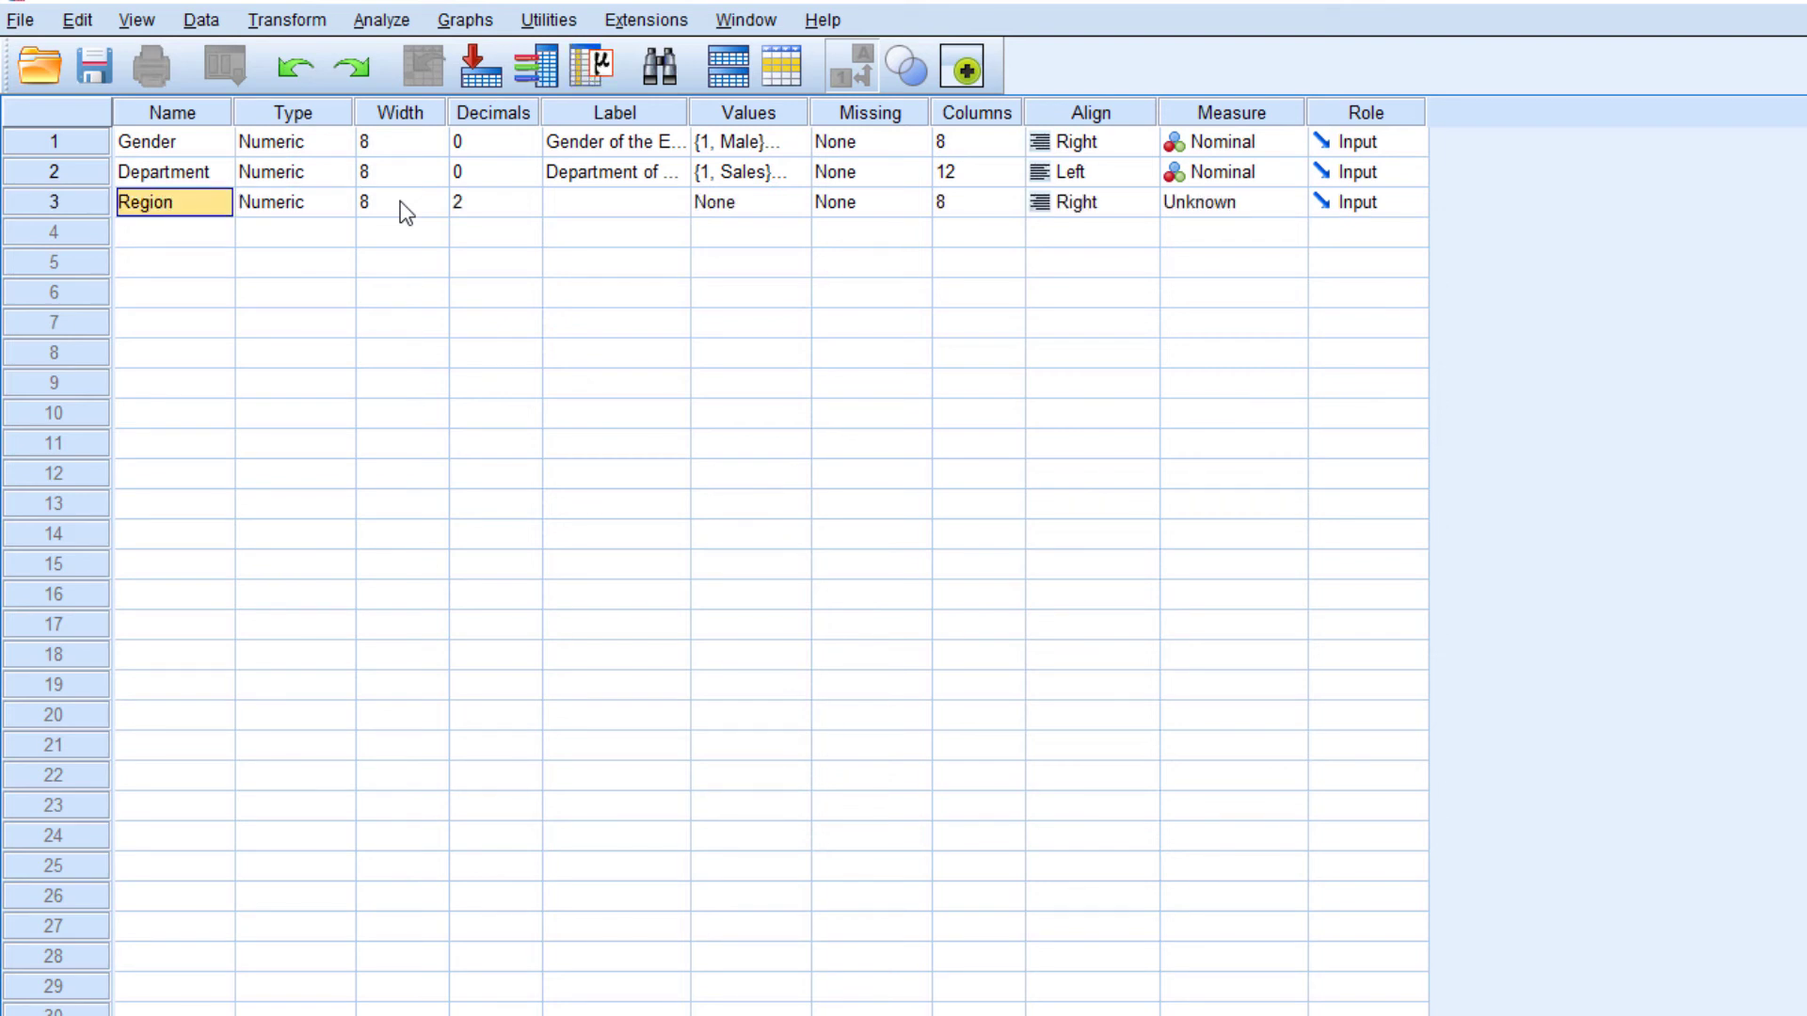
{"action": "left_click", "coordinate": [492, 205]}
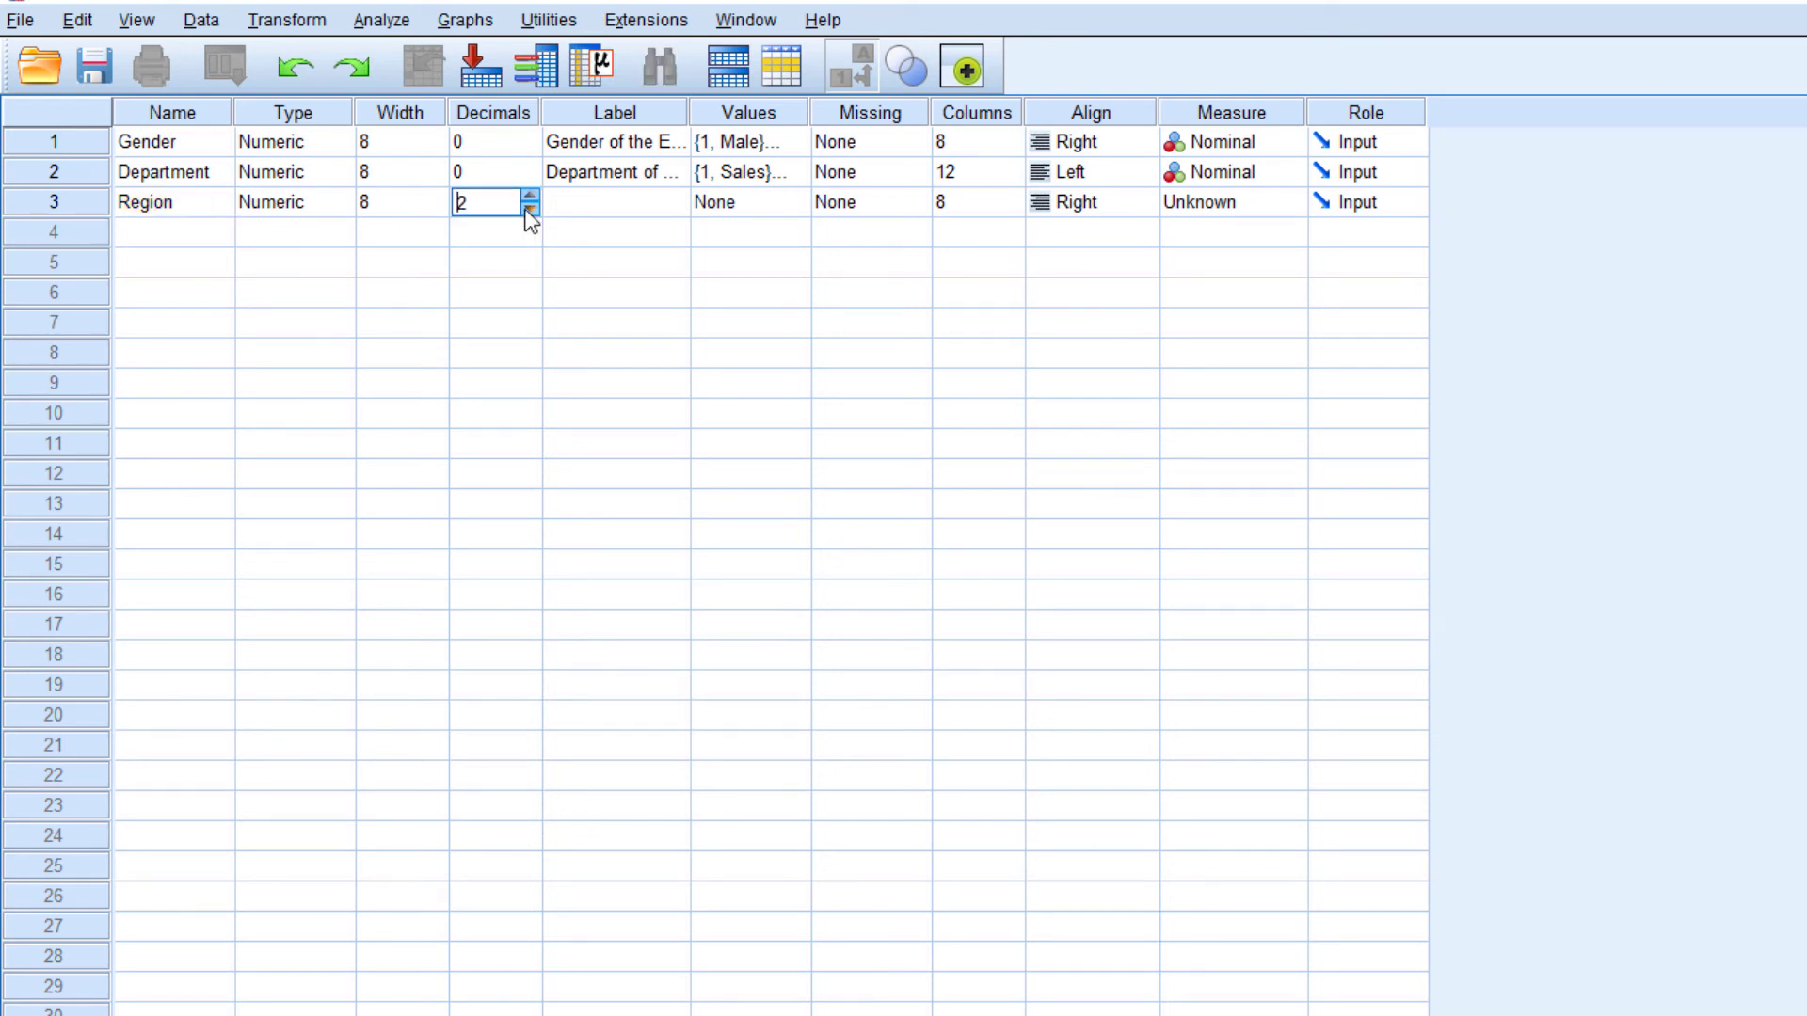
{"action": "left_click", "coordinate": [531, 209]}
{"action": "left_click", "coordinate": [531, 209]}
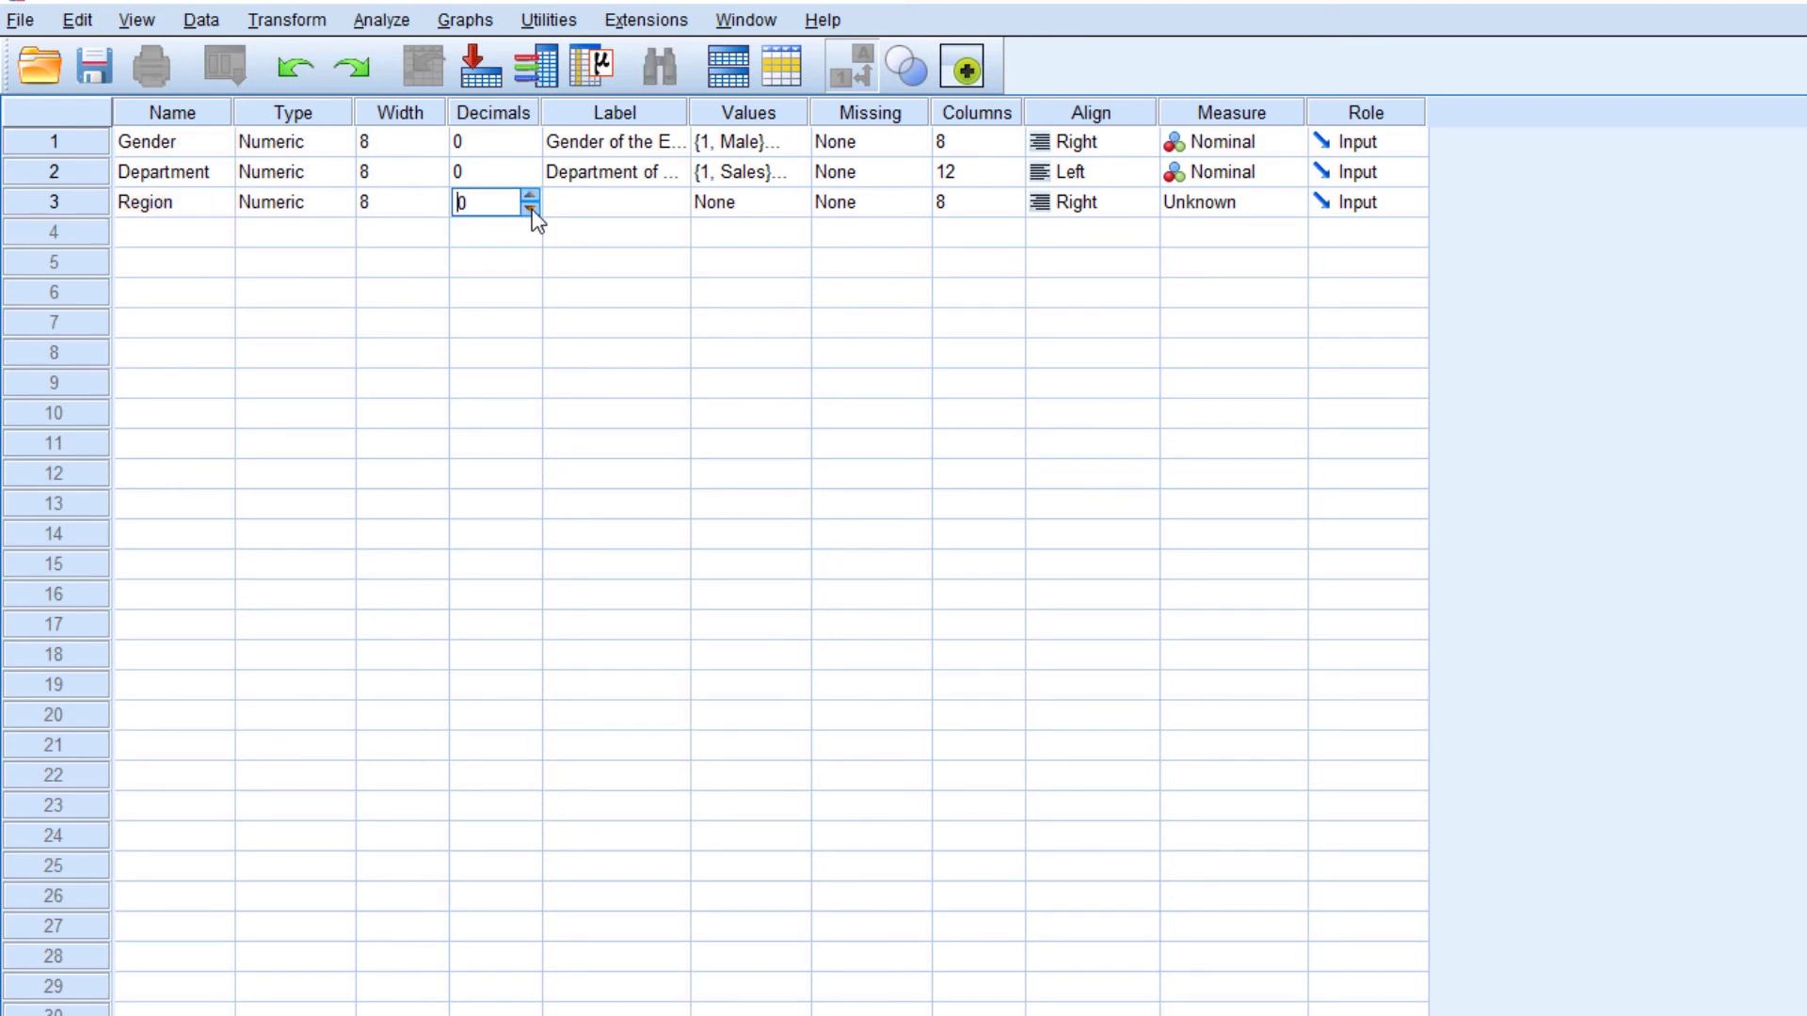
Enter "Geographical Region from" as the label of the Region variable
{"action": "left_click", "coordinate": [641, 218]}
{"action": "type", "text": "G"}
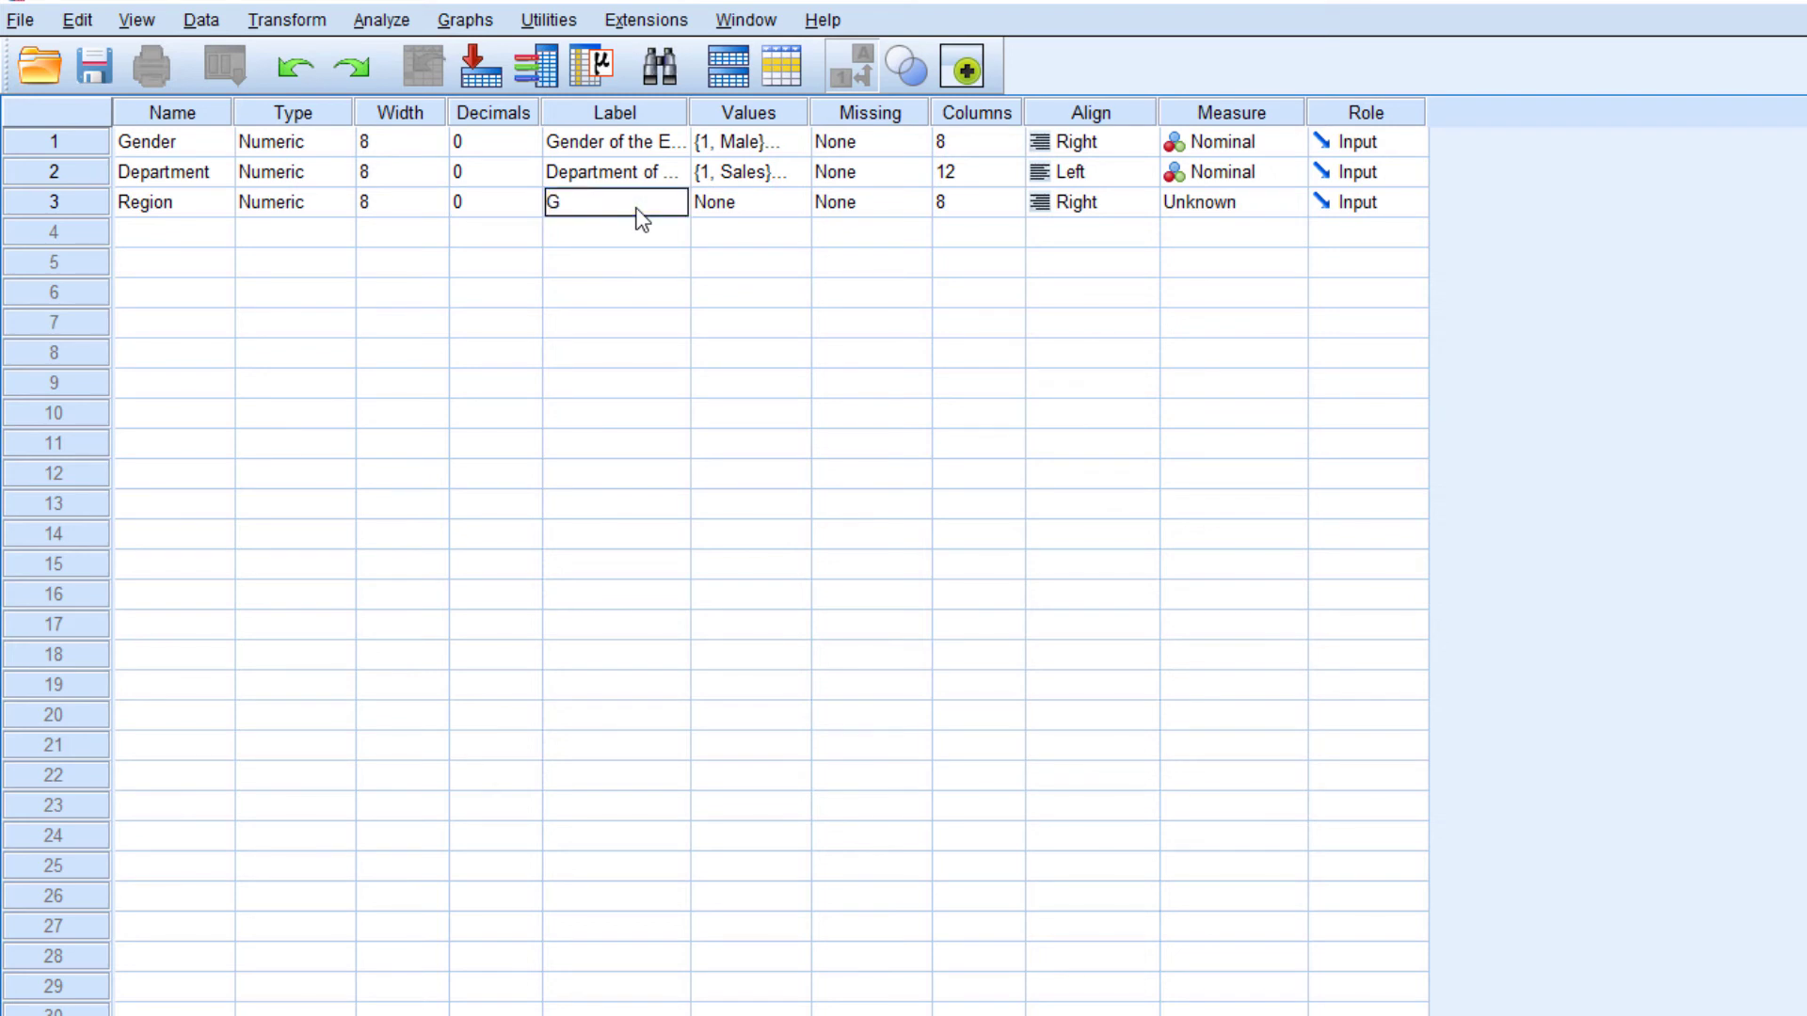
{"action": "type", "text": "eographical Region from"}
{"action": "key", "text": "Return"}
Widen the Label column until the full text of all three variable labels fits
{"action": "left_click", "coordinate": [637, 212]}
{"action": "left_click_drag", "start_coordinate": [689, 103], "coordinate": [701, 104]}
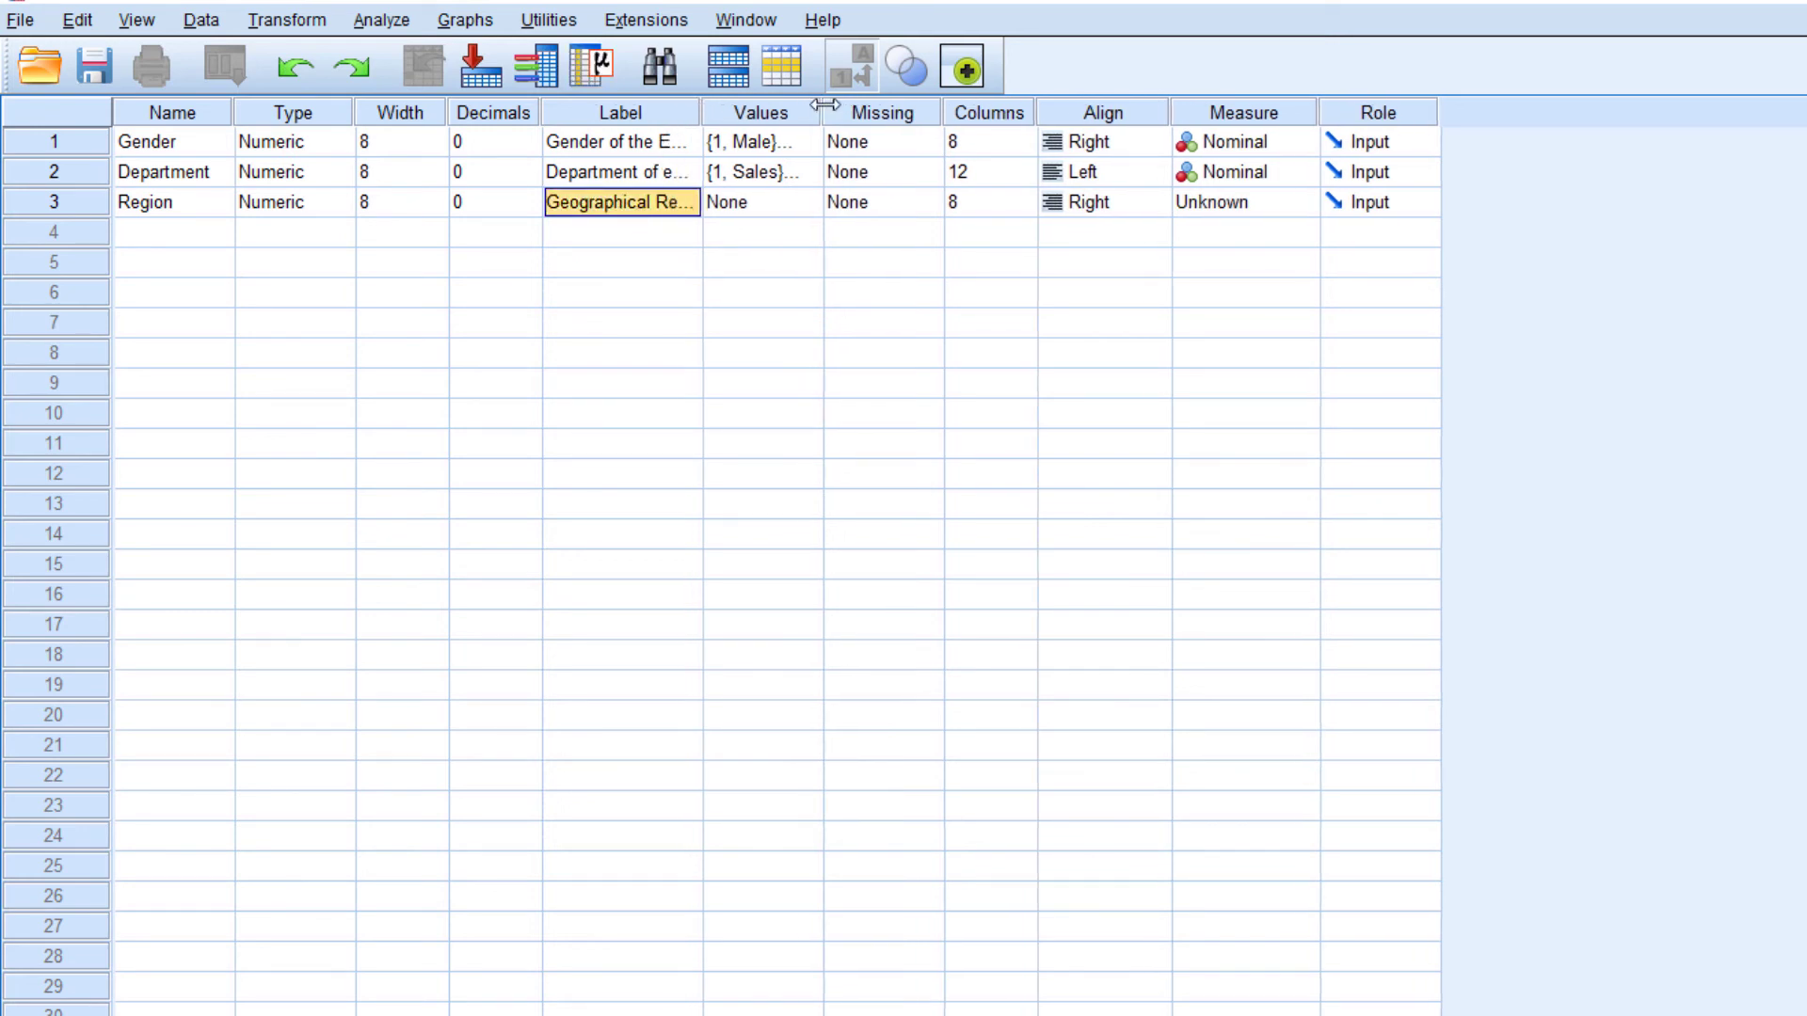
{"action": "left_click_drag", "start_coordinate": [825, 104], "coordinate": [878, 104]}
Define the value label 1 = "Rural" for the Region variable
{"action": "left_click", "coordinate": [967, 207]}
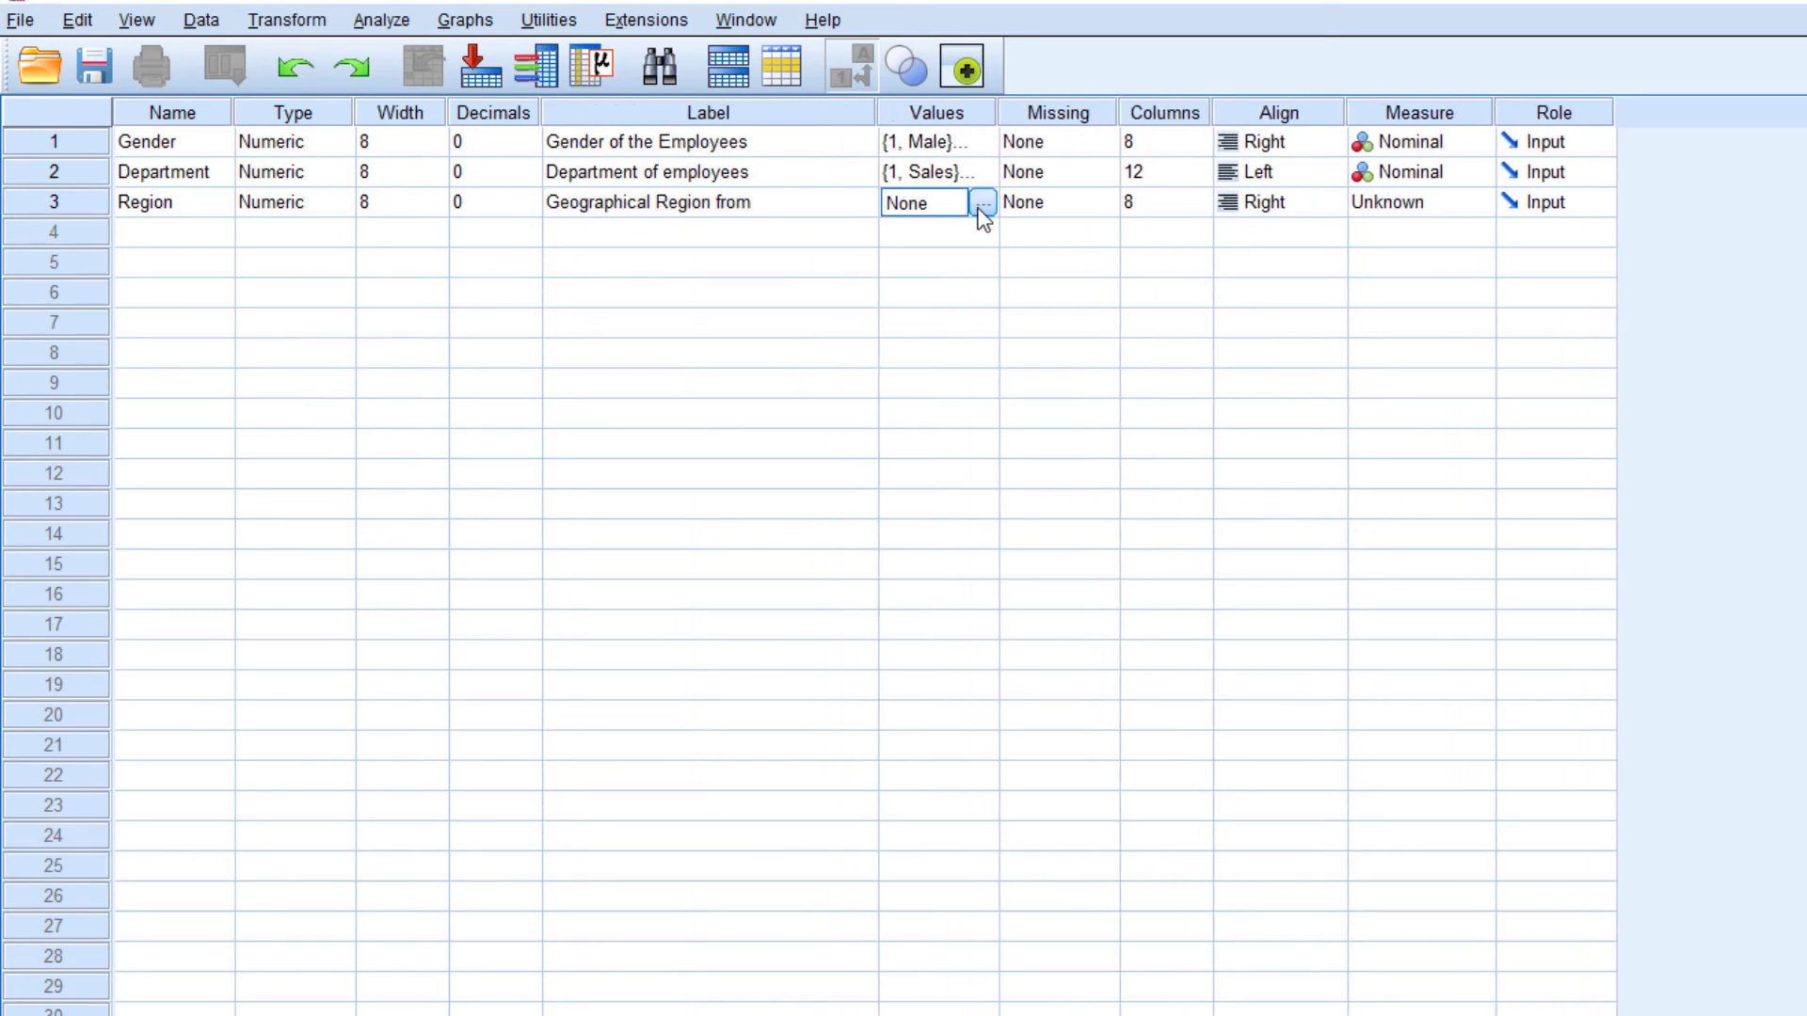
{"action": "left_click", "coordinate": [980, 204]}
{"action": "type", "text": "1"}
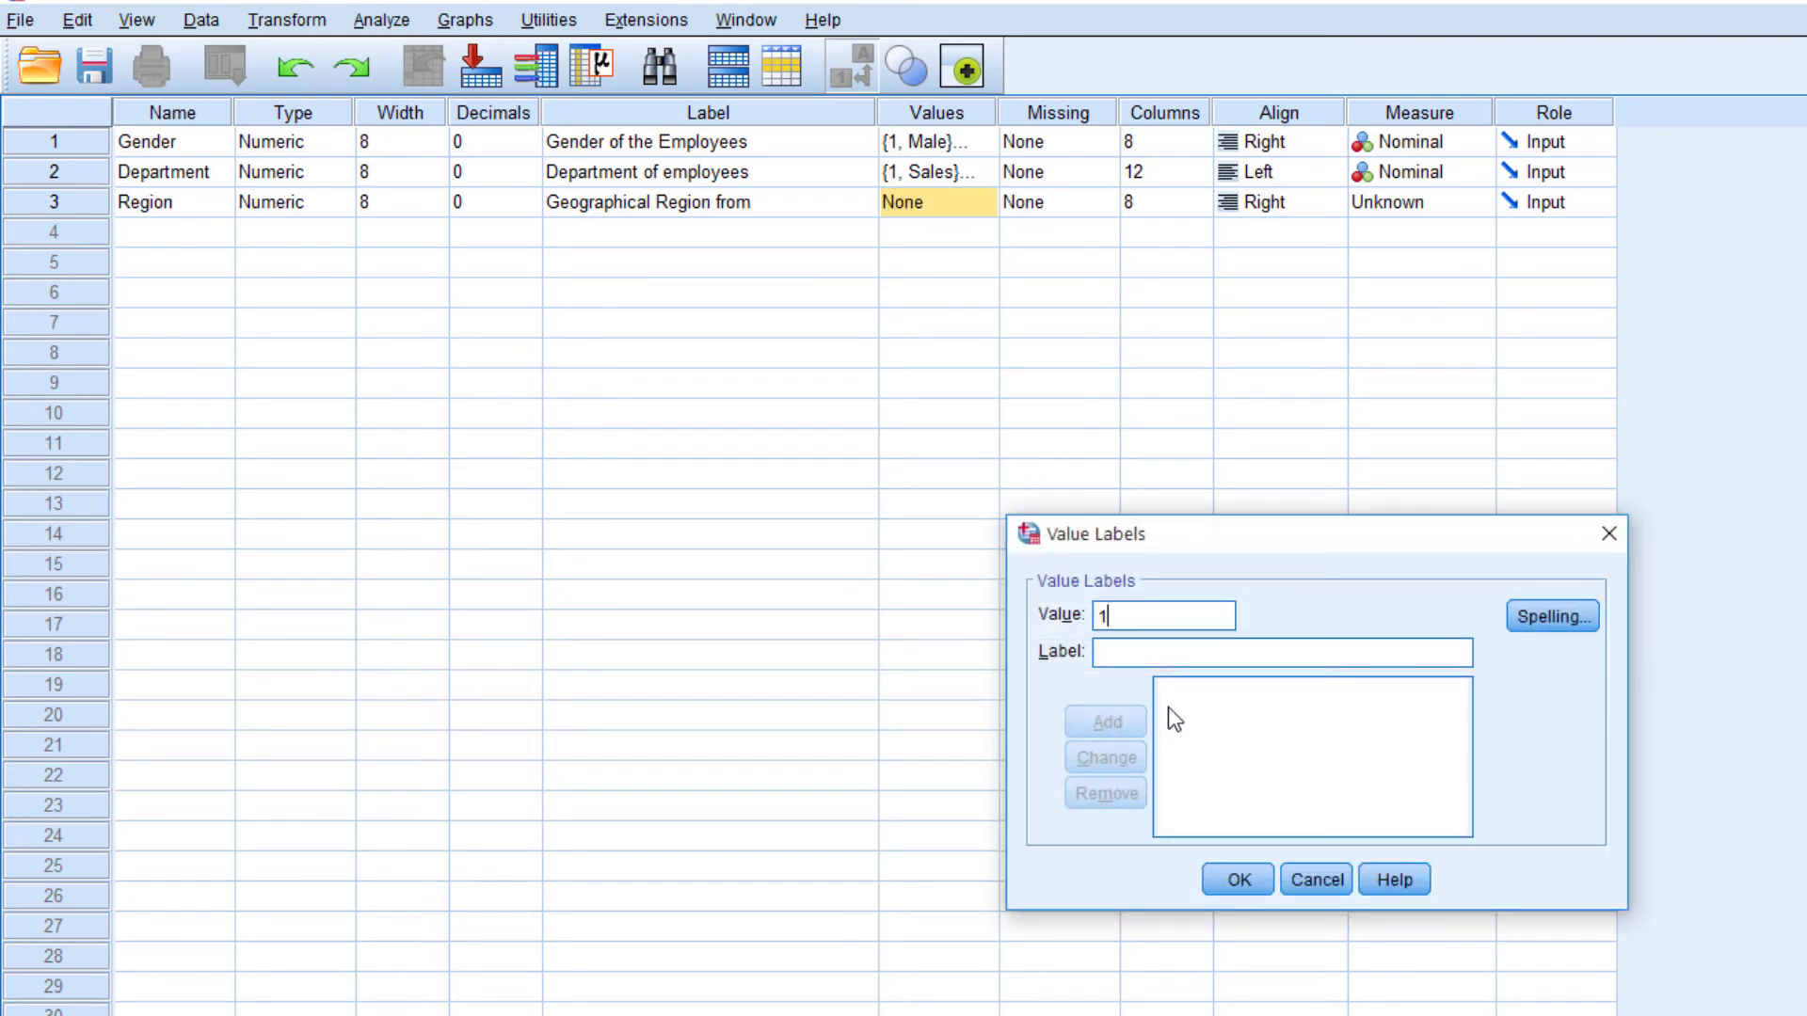
{"action": "key", "text": "Tab"}
{"action": "type", "text": "Ru"}
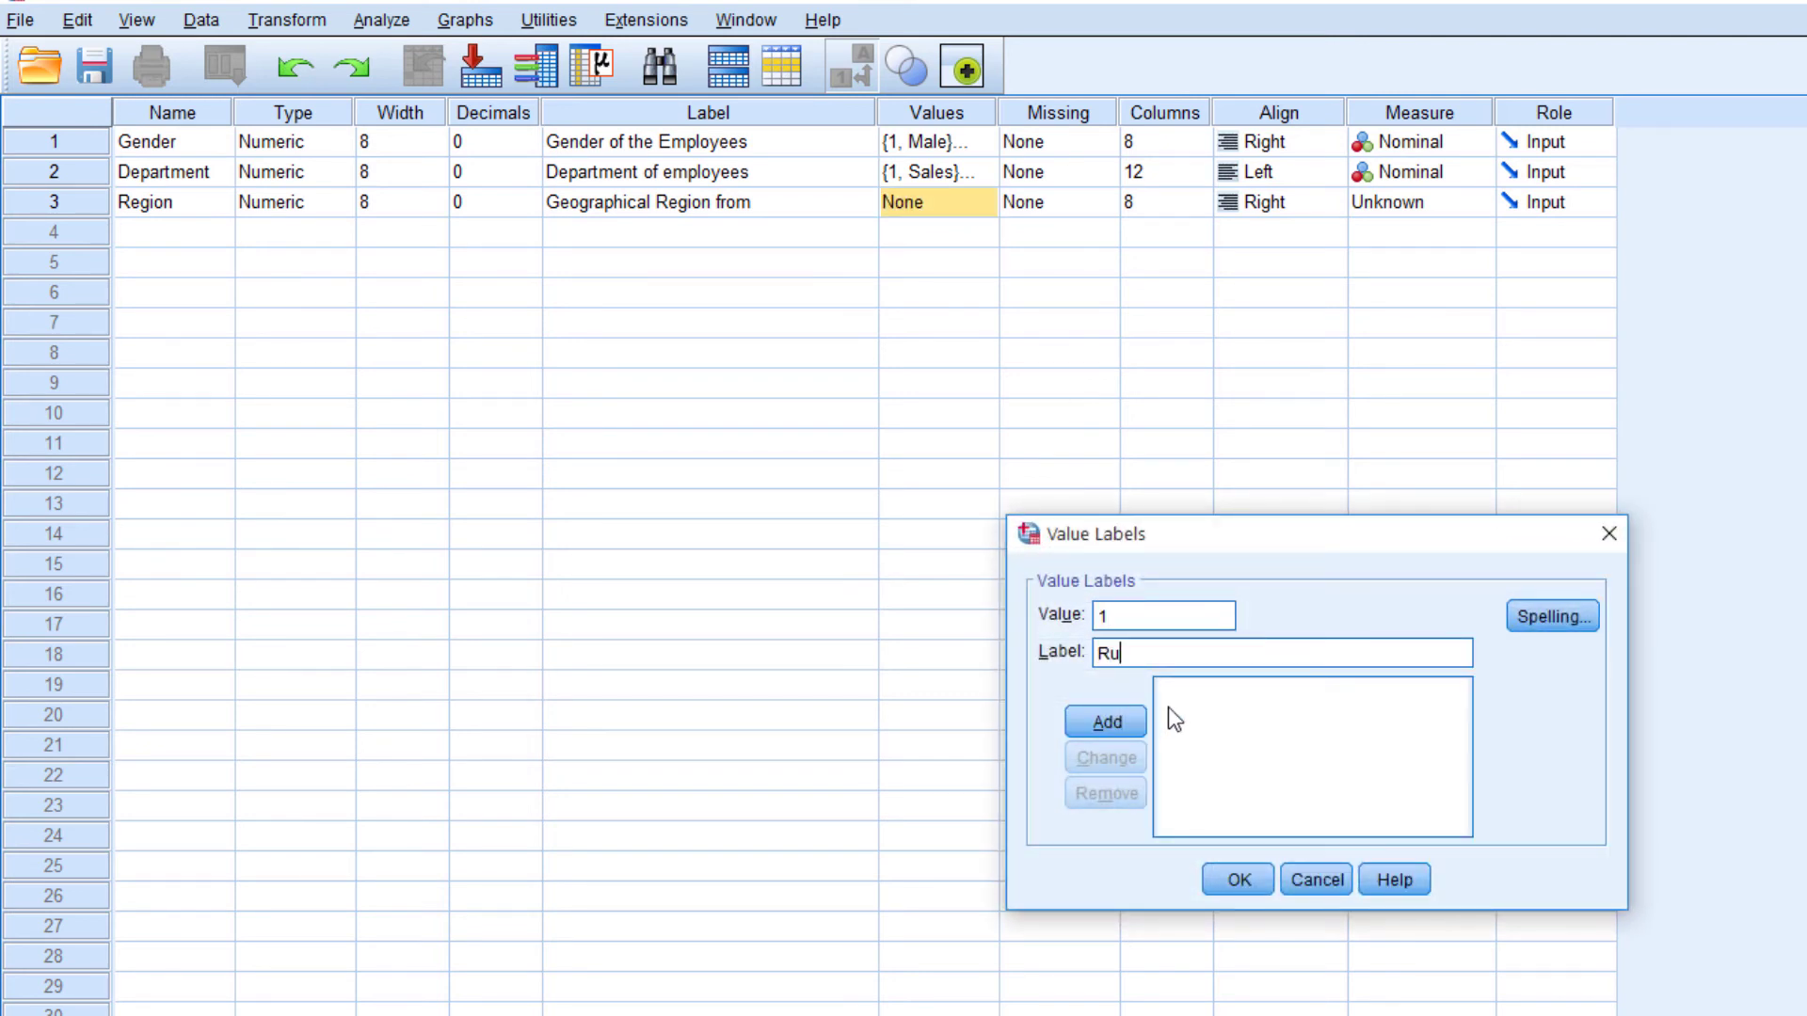
{"action": "type", "text": "ral"}
{"action": "key", "text": "Return"}
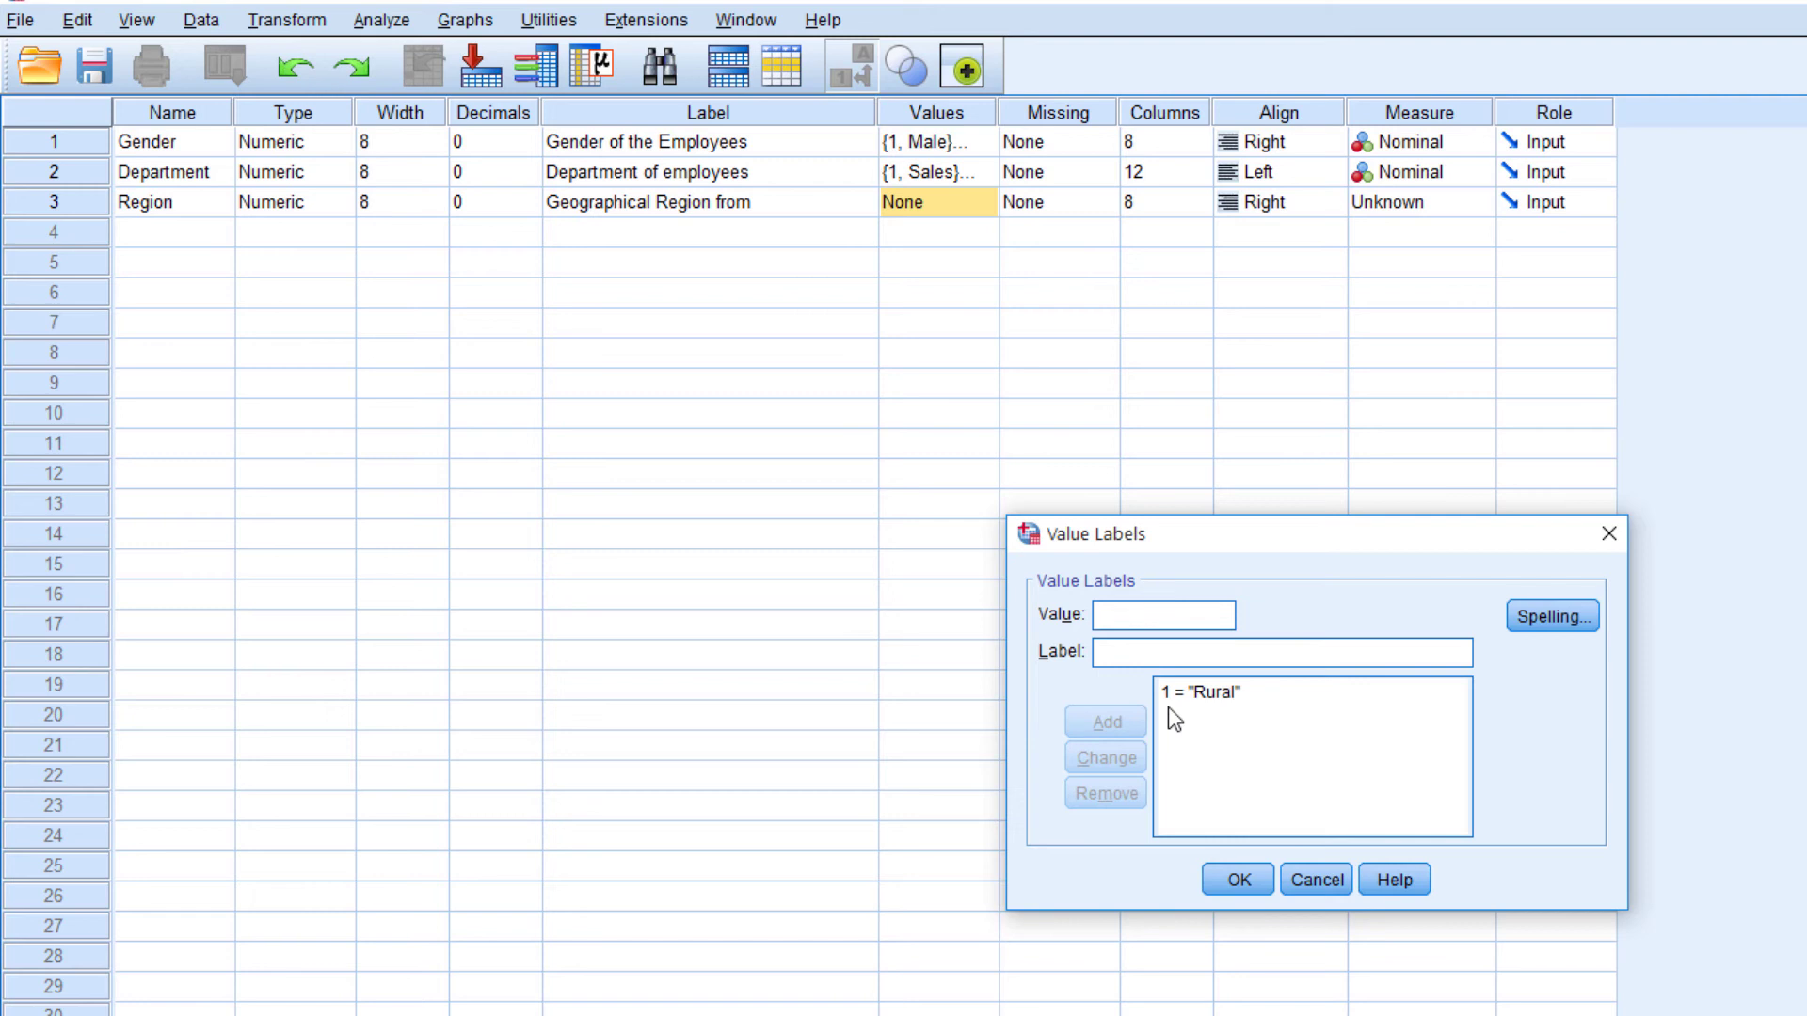
Add the value label 2 = "Urban" for the Region variable and apply the value labels
{"action": "type", "text": "2"}
{"action": "key", "text": "Tab"}
{"action": "type", "text": "U"}
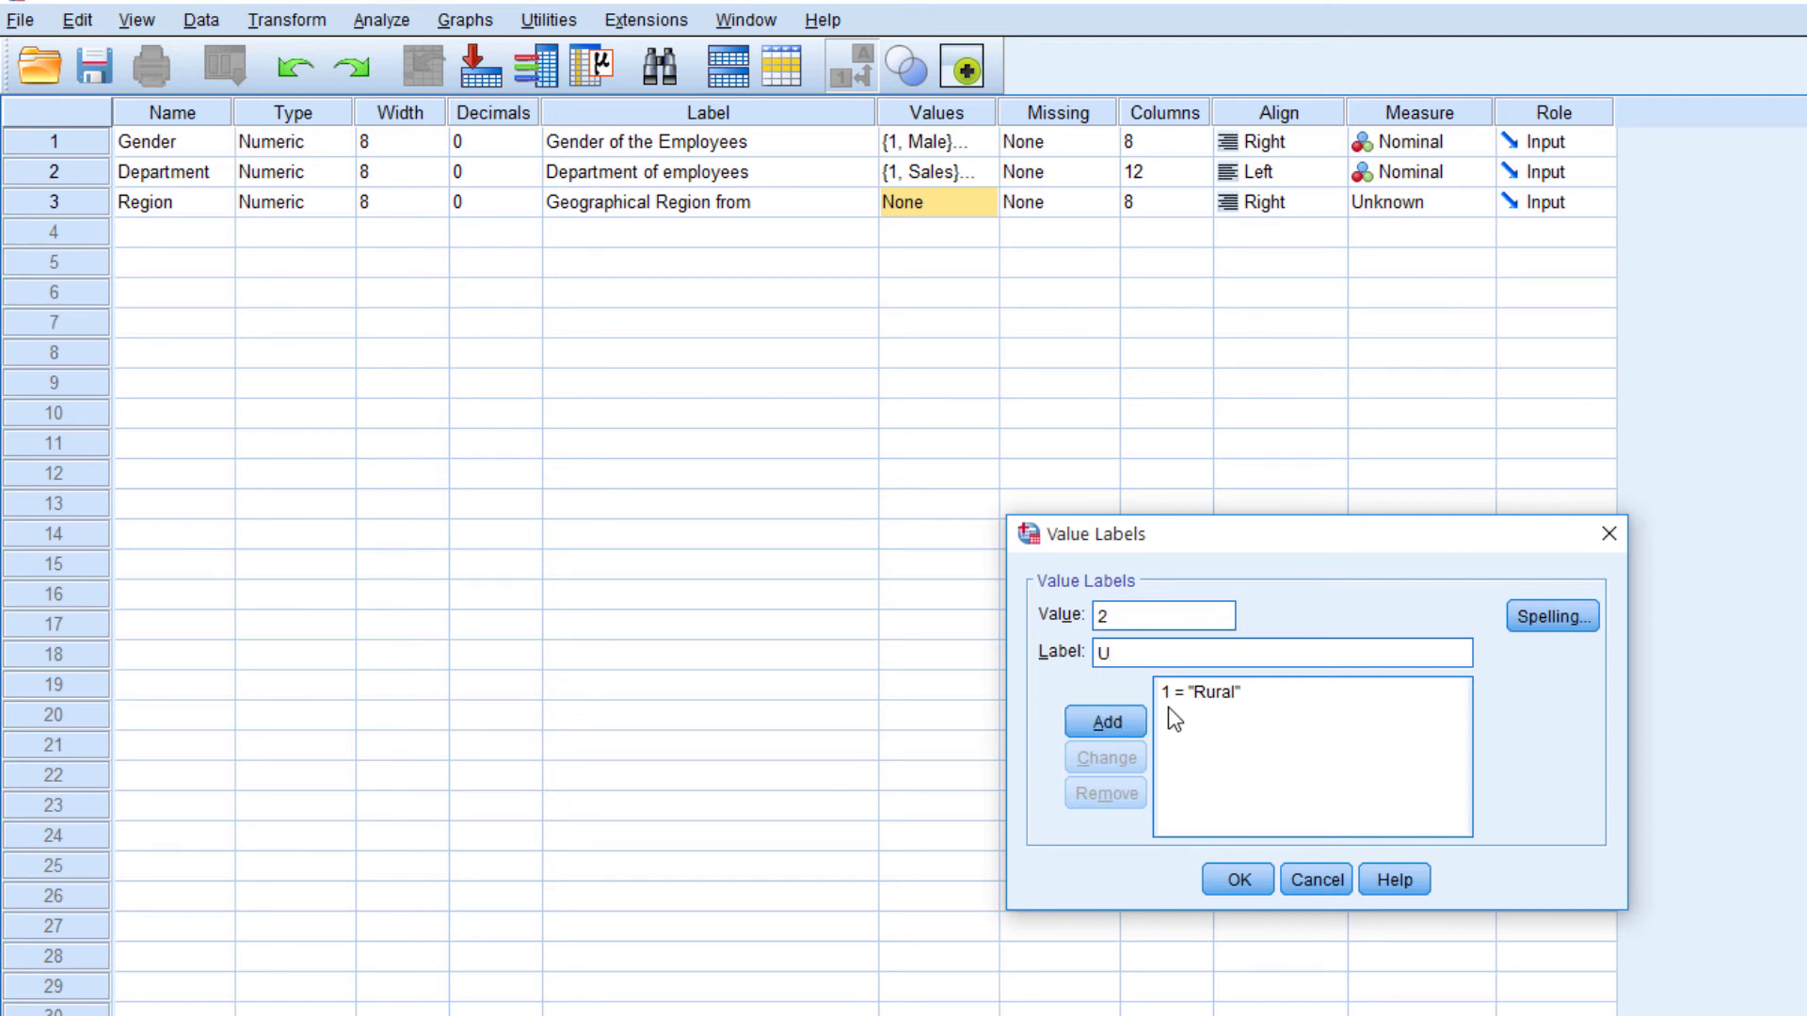
{"action": "key", "text": "BackSpace"}
{"action": "type", "text": "Urban"}
{"action": "key", "text": "Return"}
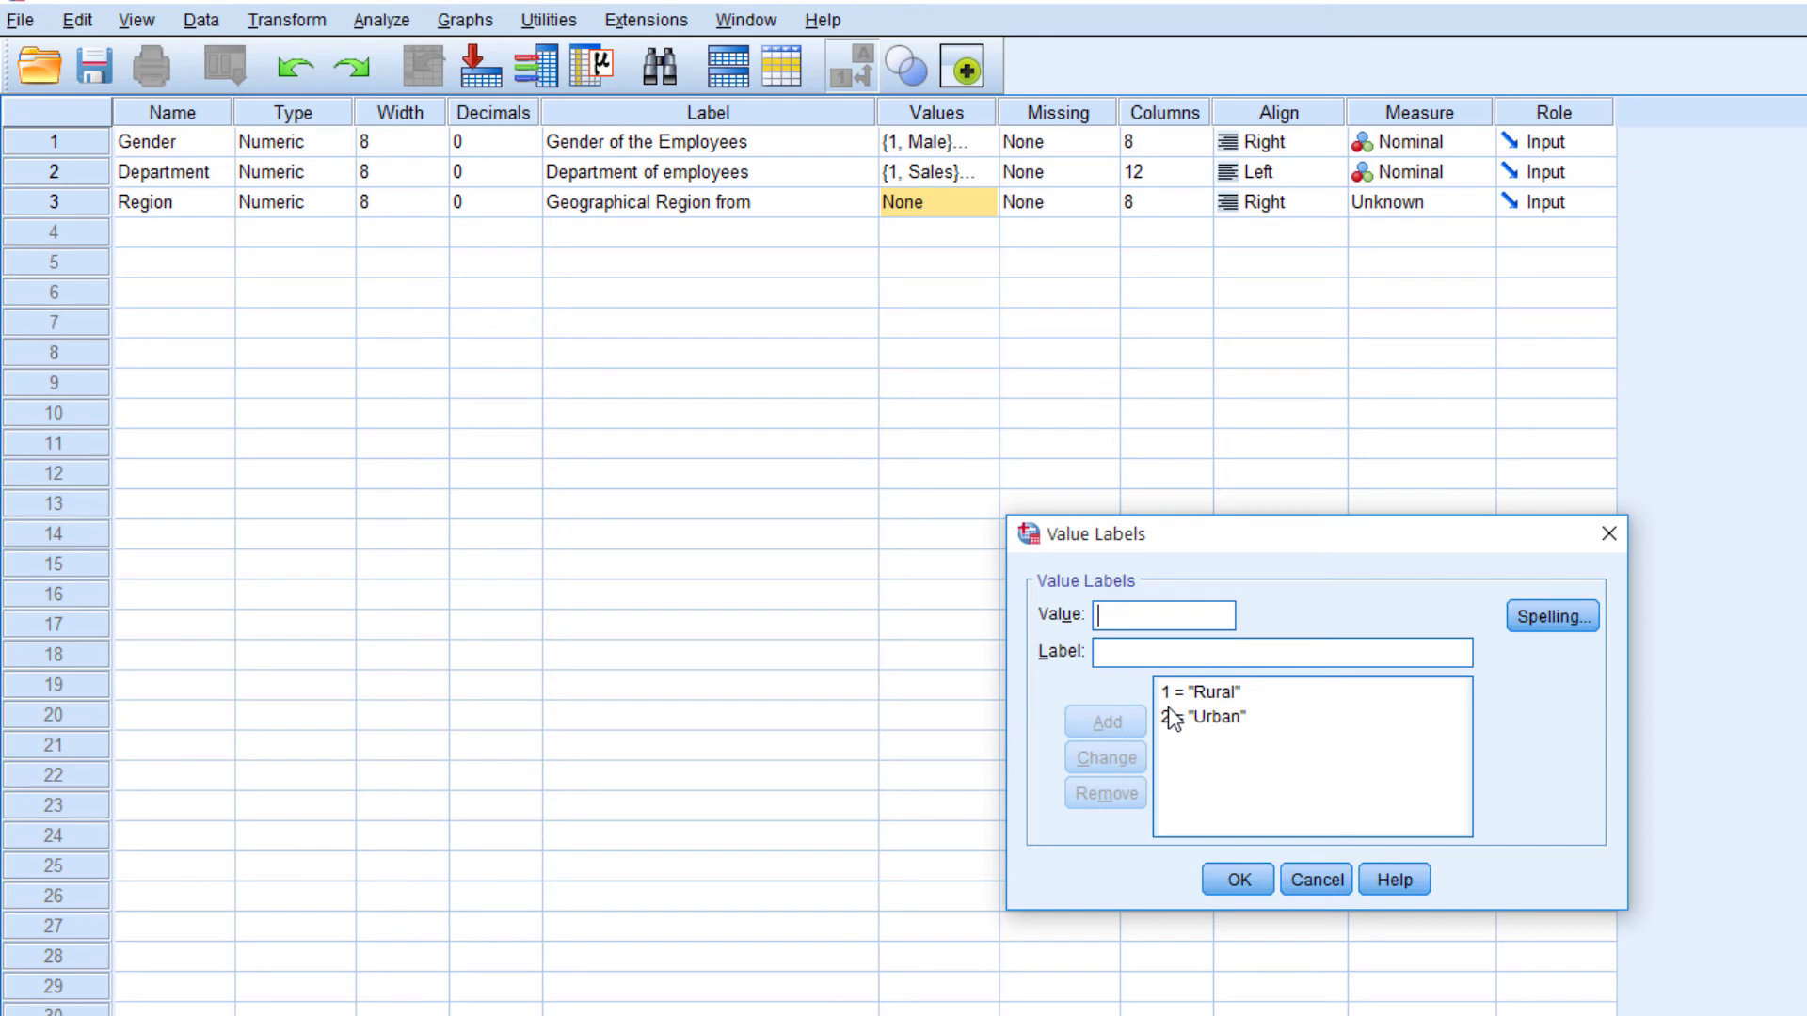
{"action": "left_click", "coordinate": [1238, 879]}
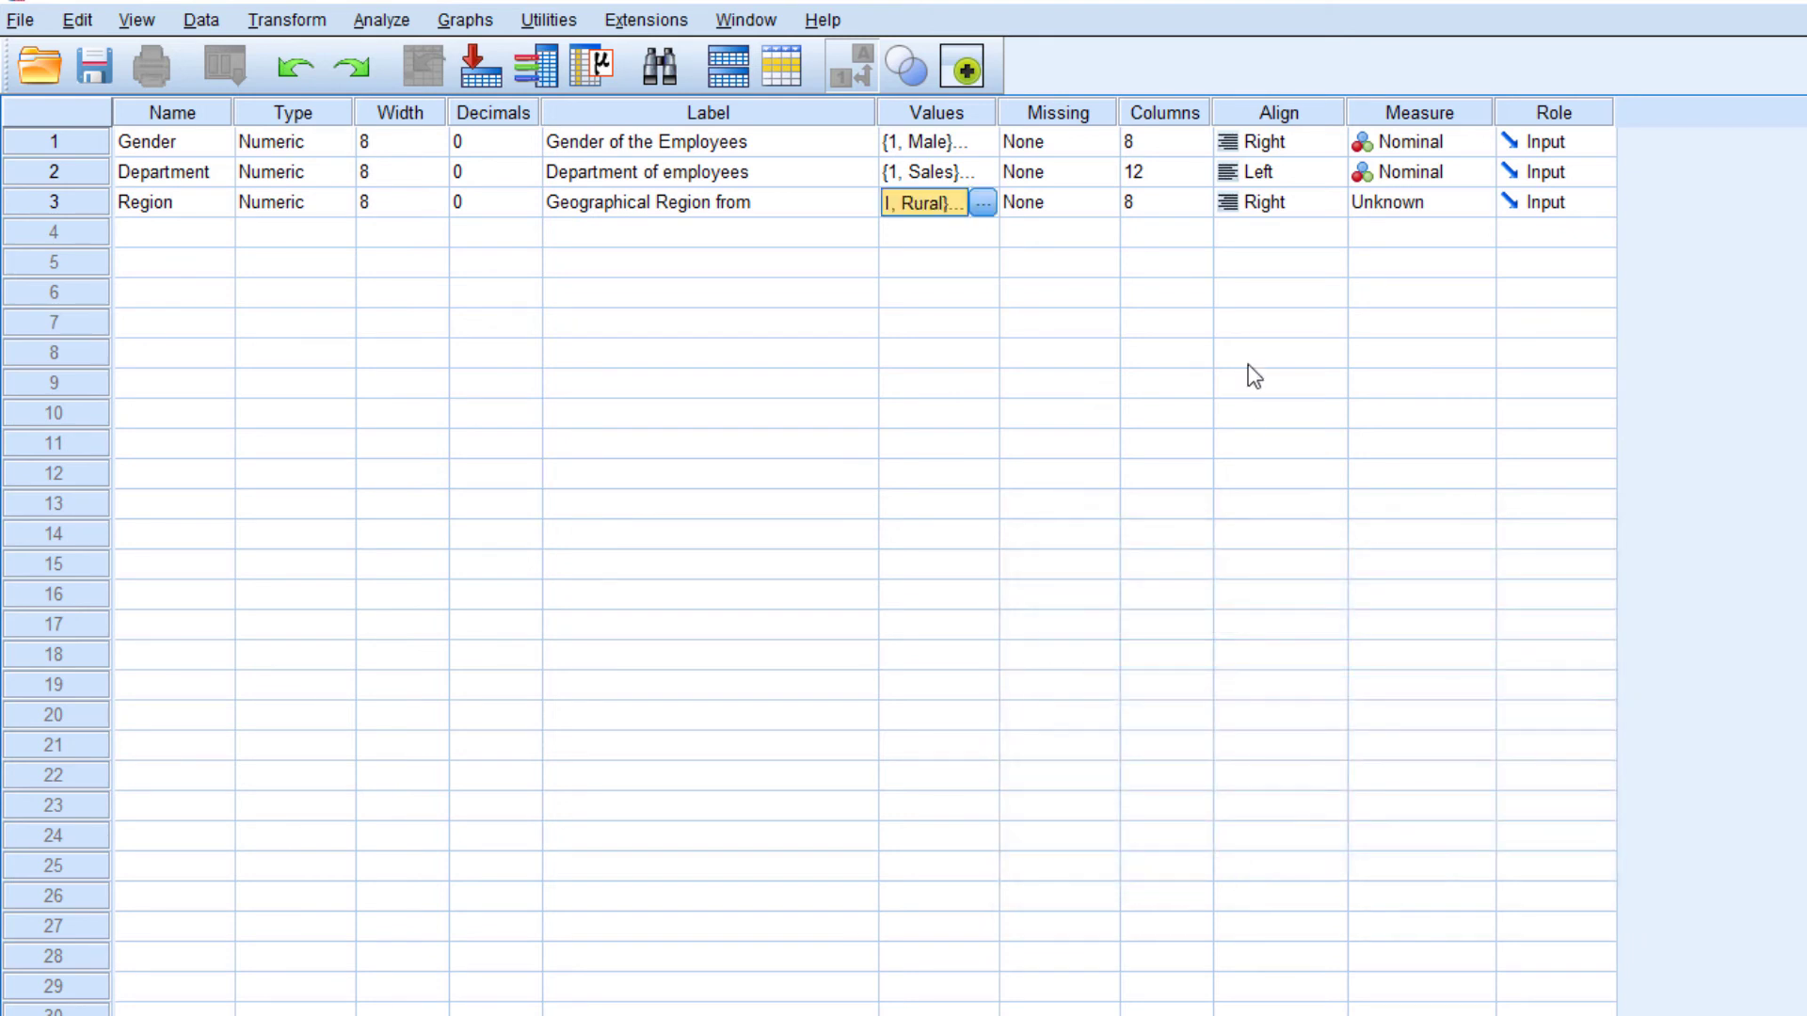
Set the Region variable's alignment to Center and its Measure to Nominal
{"action": "left_click", "coordinate": [1289, 211]}
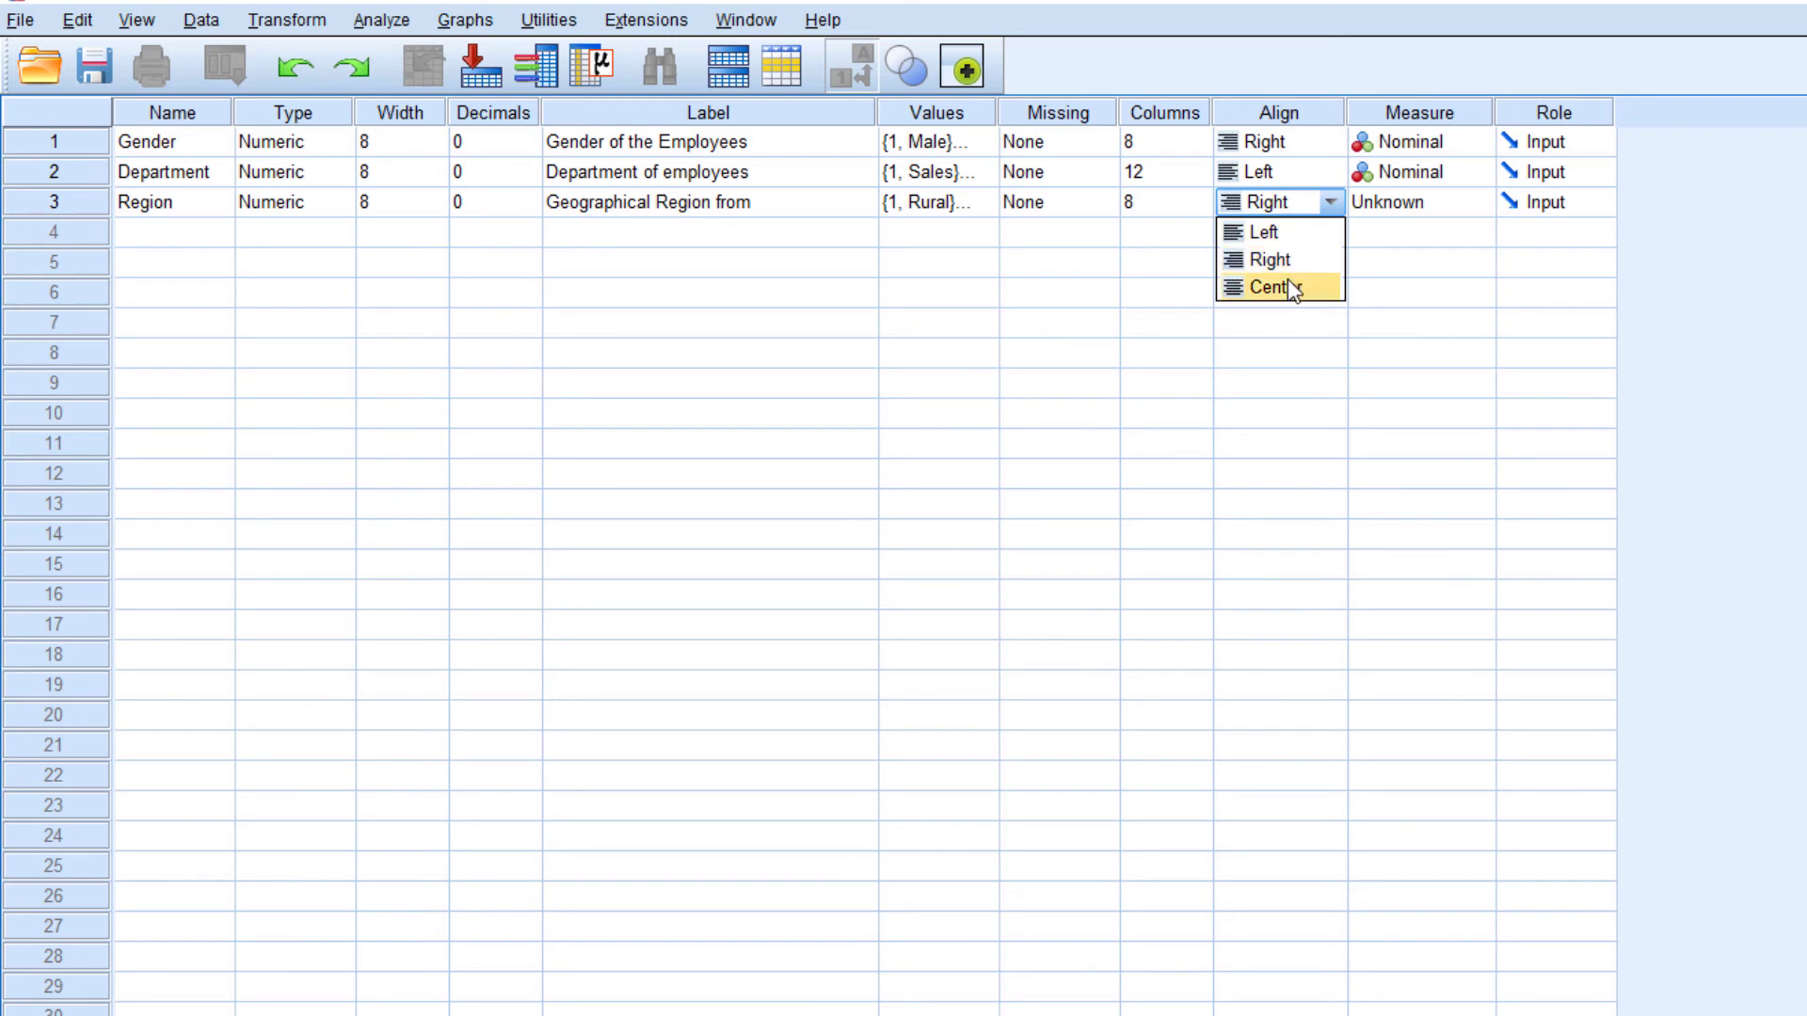
{"action": "left_click", "coordinate": [1287, 285]}
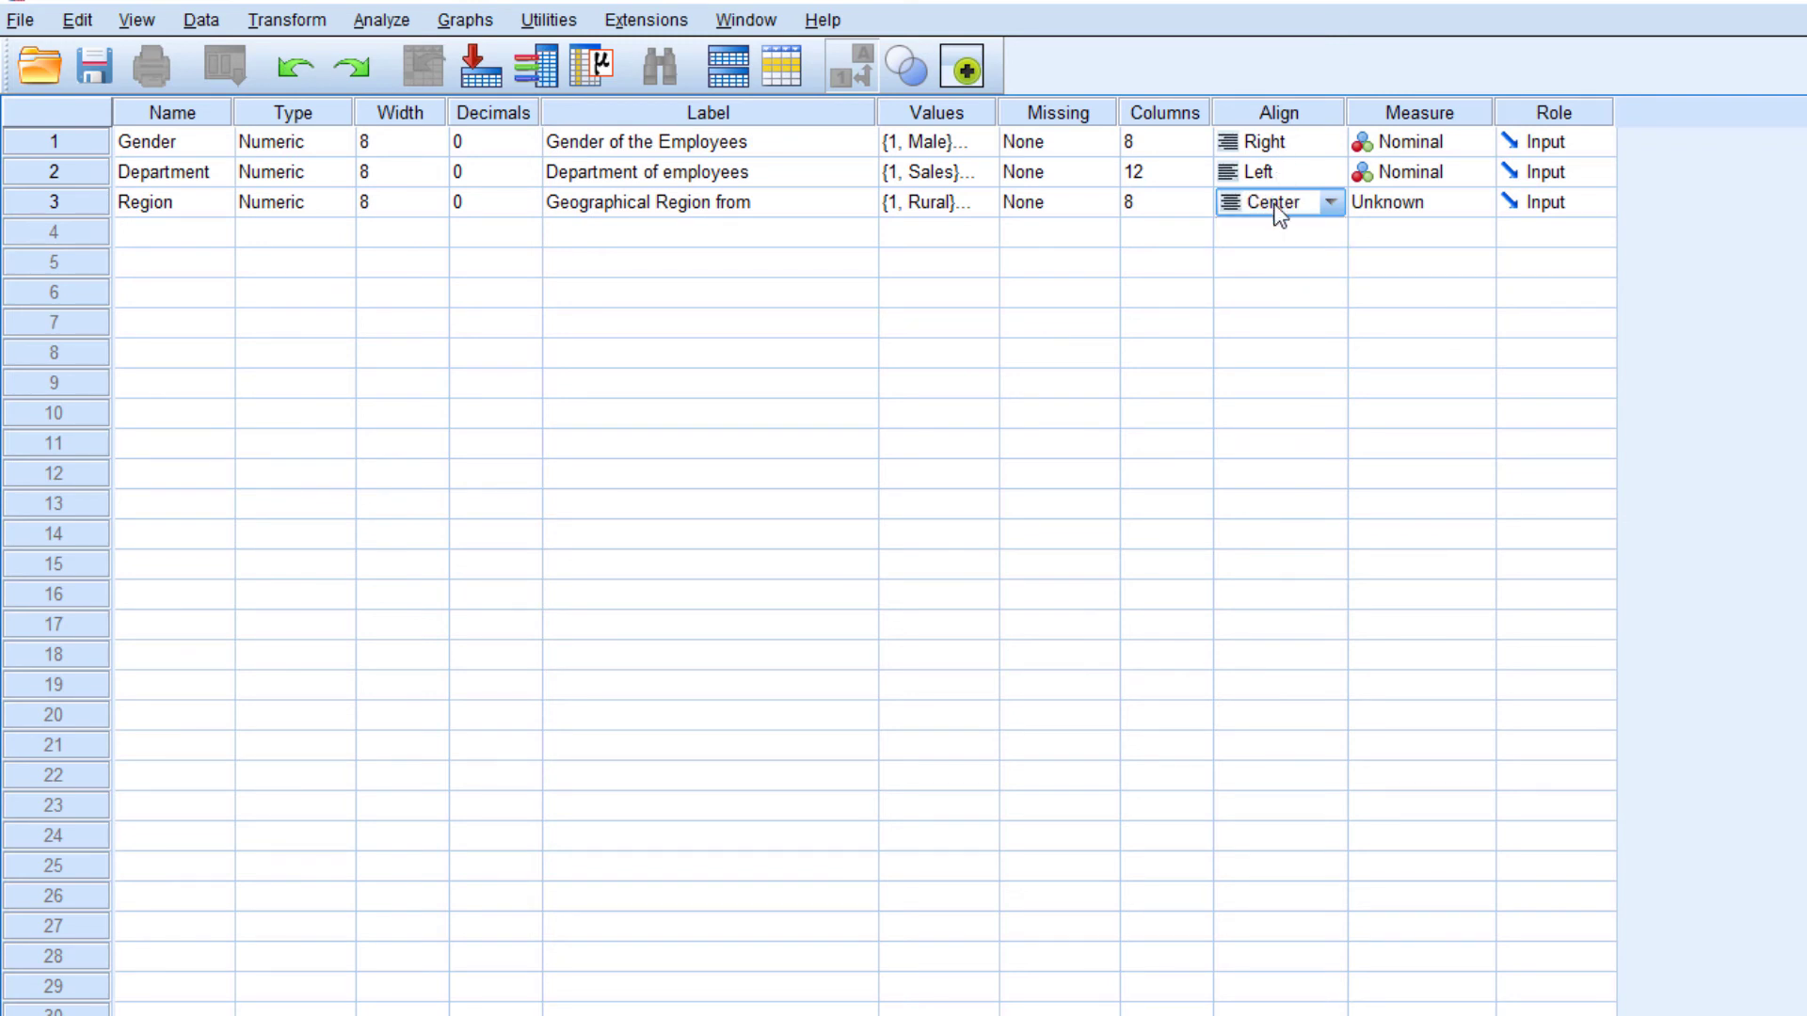
{"action": "left_click", "coordinate": [1414, 201]}
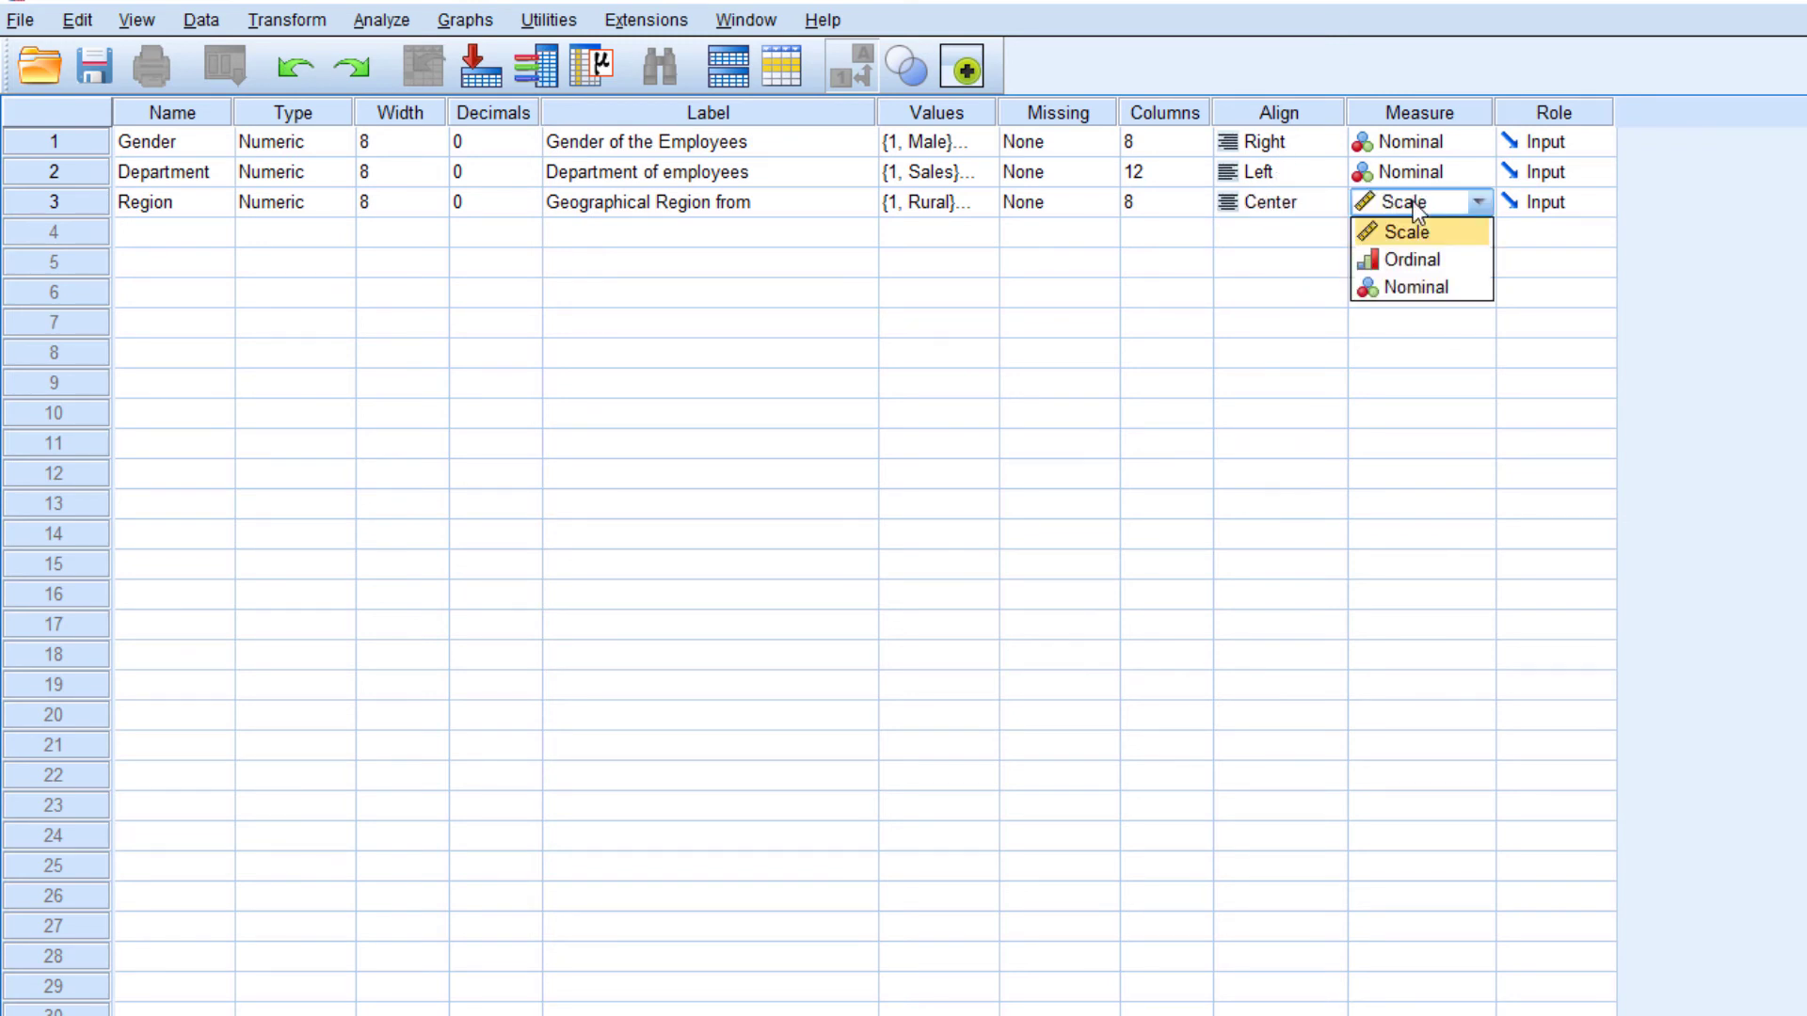
{"action": "left_click", "coordinate": [1424, 288]}
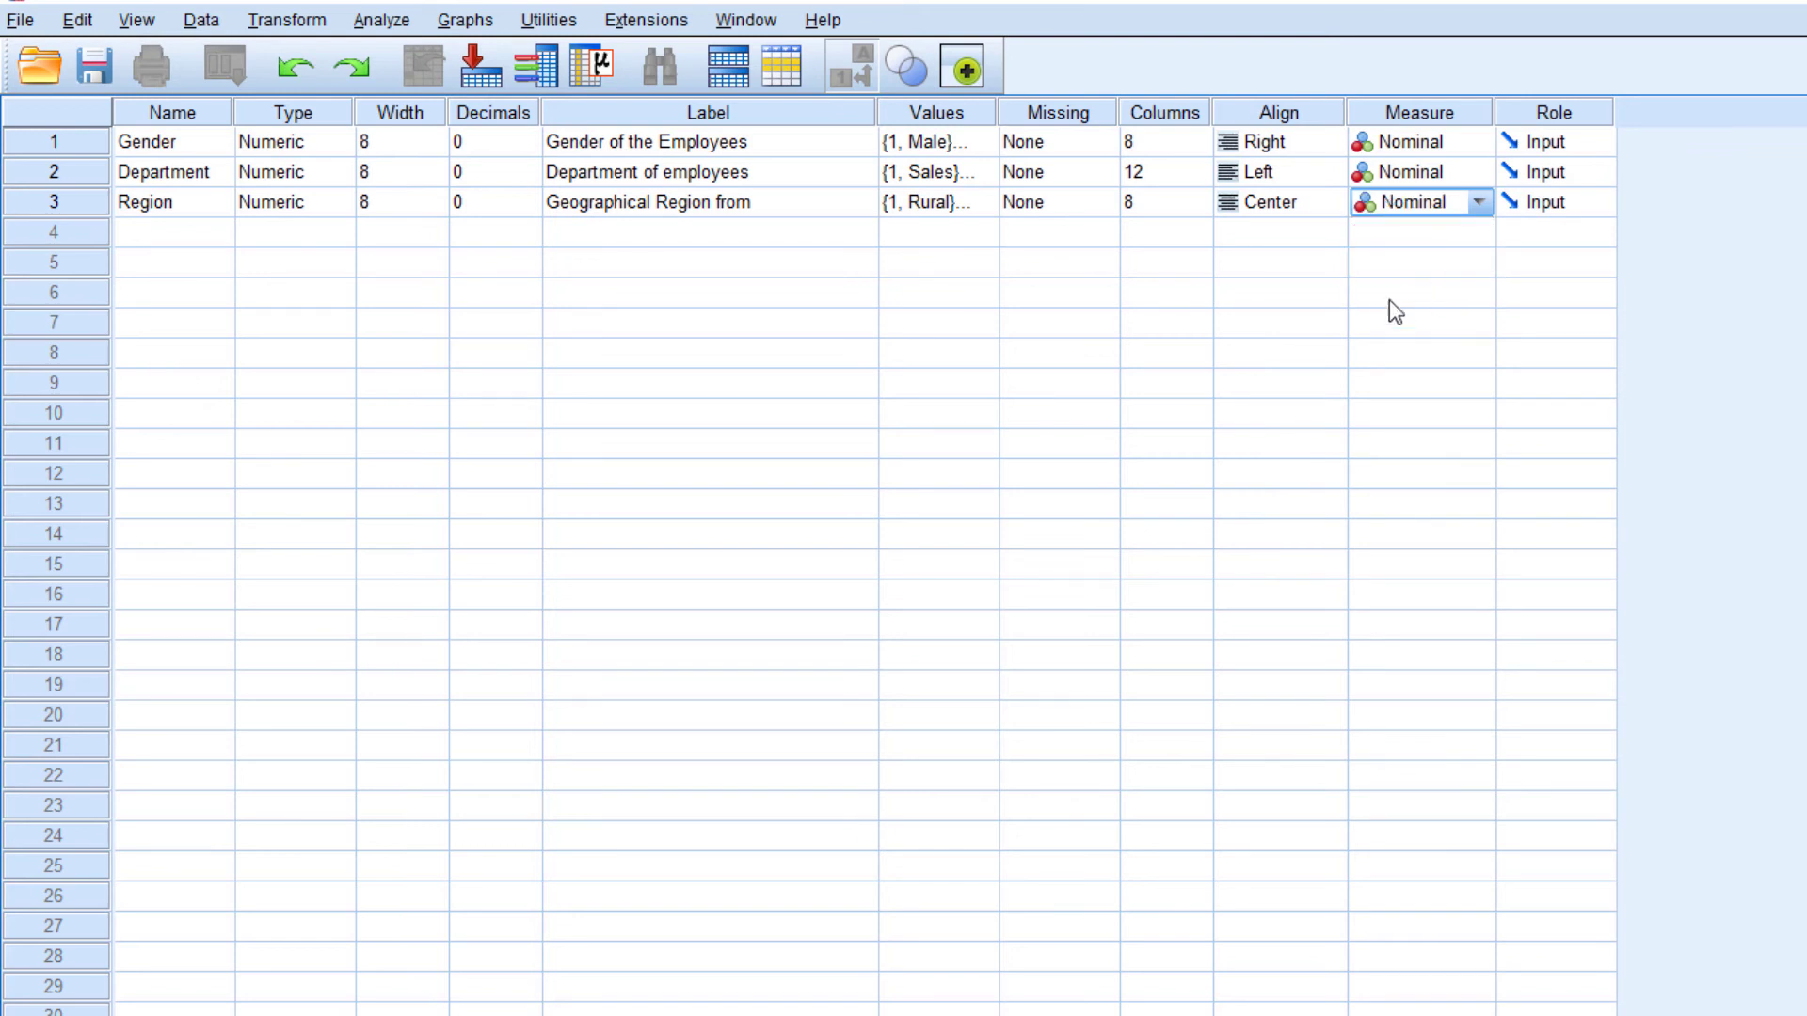
Add a fourth variable named Salary and enter "Salary of Employees" as its label
{"action": "left_click", "coordinate": [229, 237]}
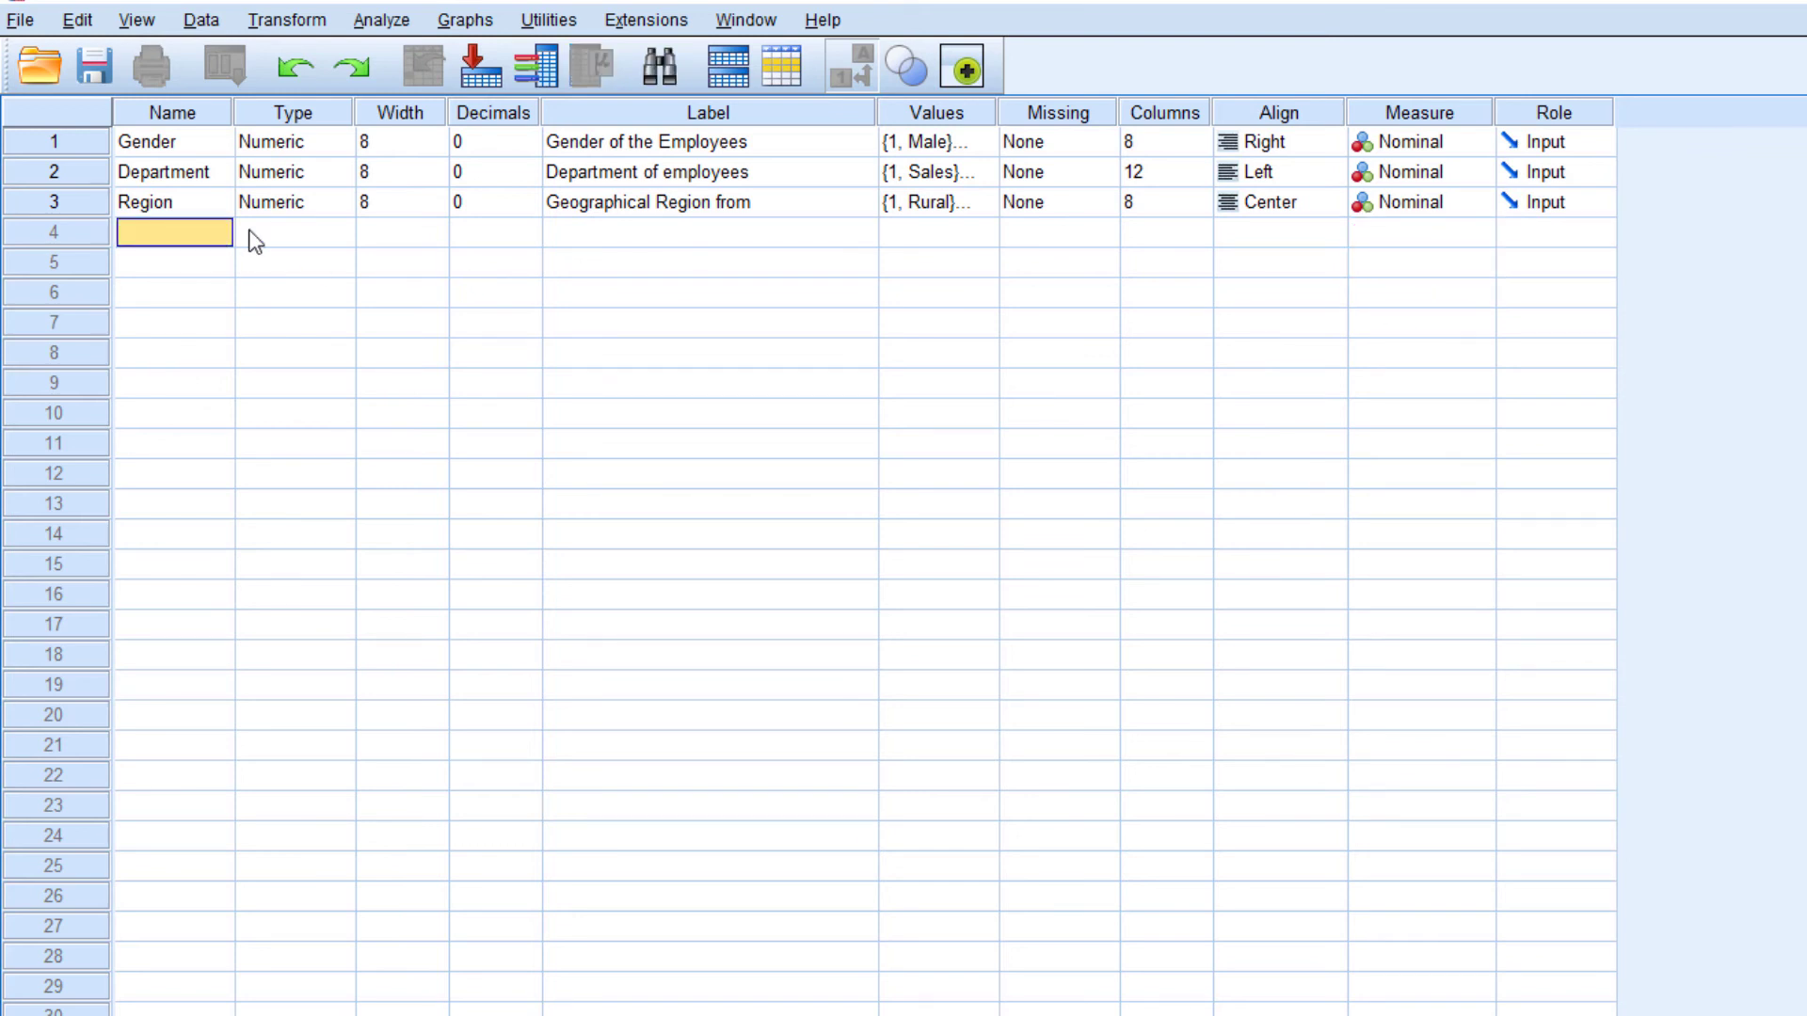
{"action": "type", "text": "Salary"}
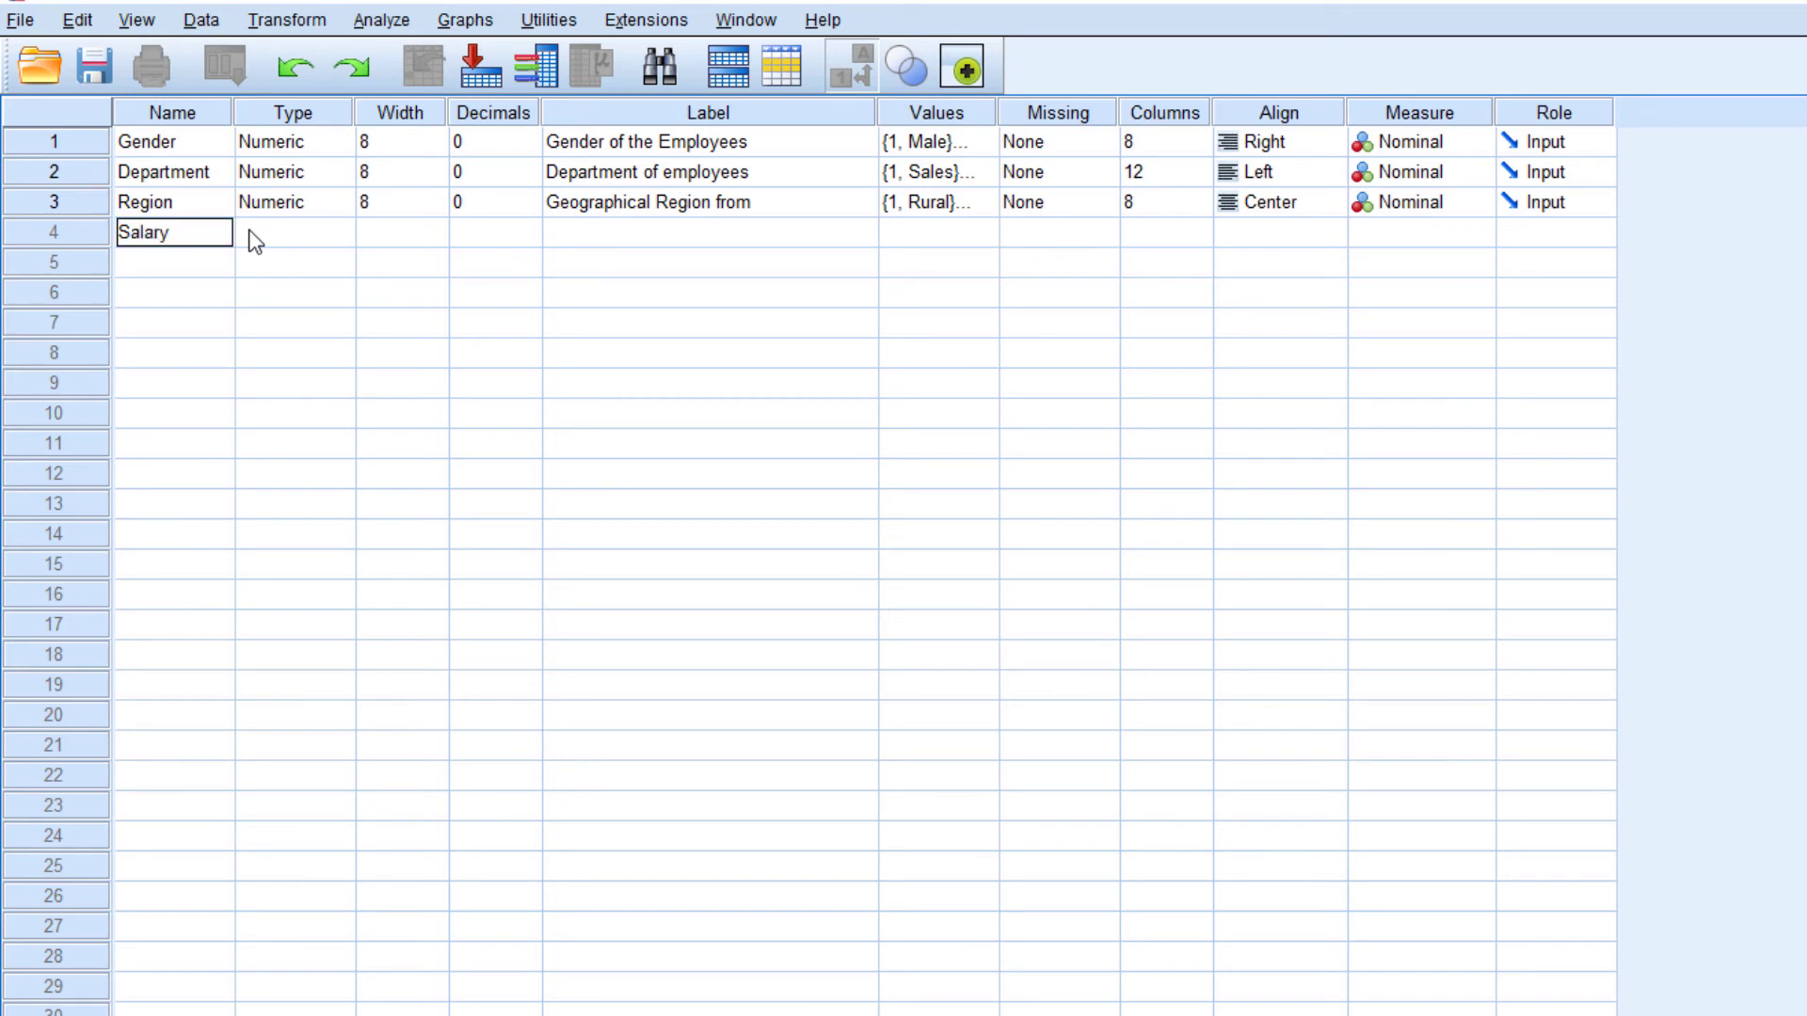
{"action": "key", "text": "Return"}
{"action": "left_click", "coordinate": [294, 235]}
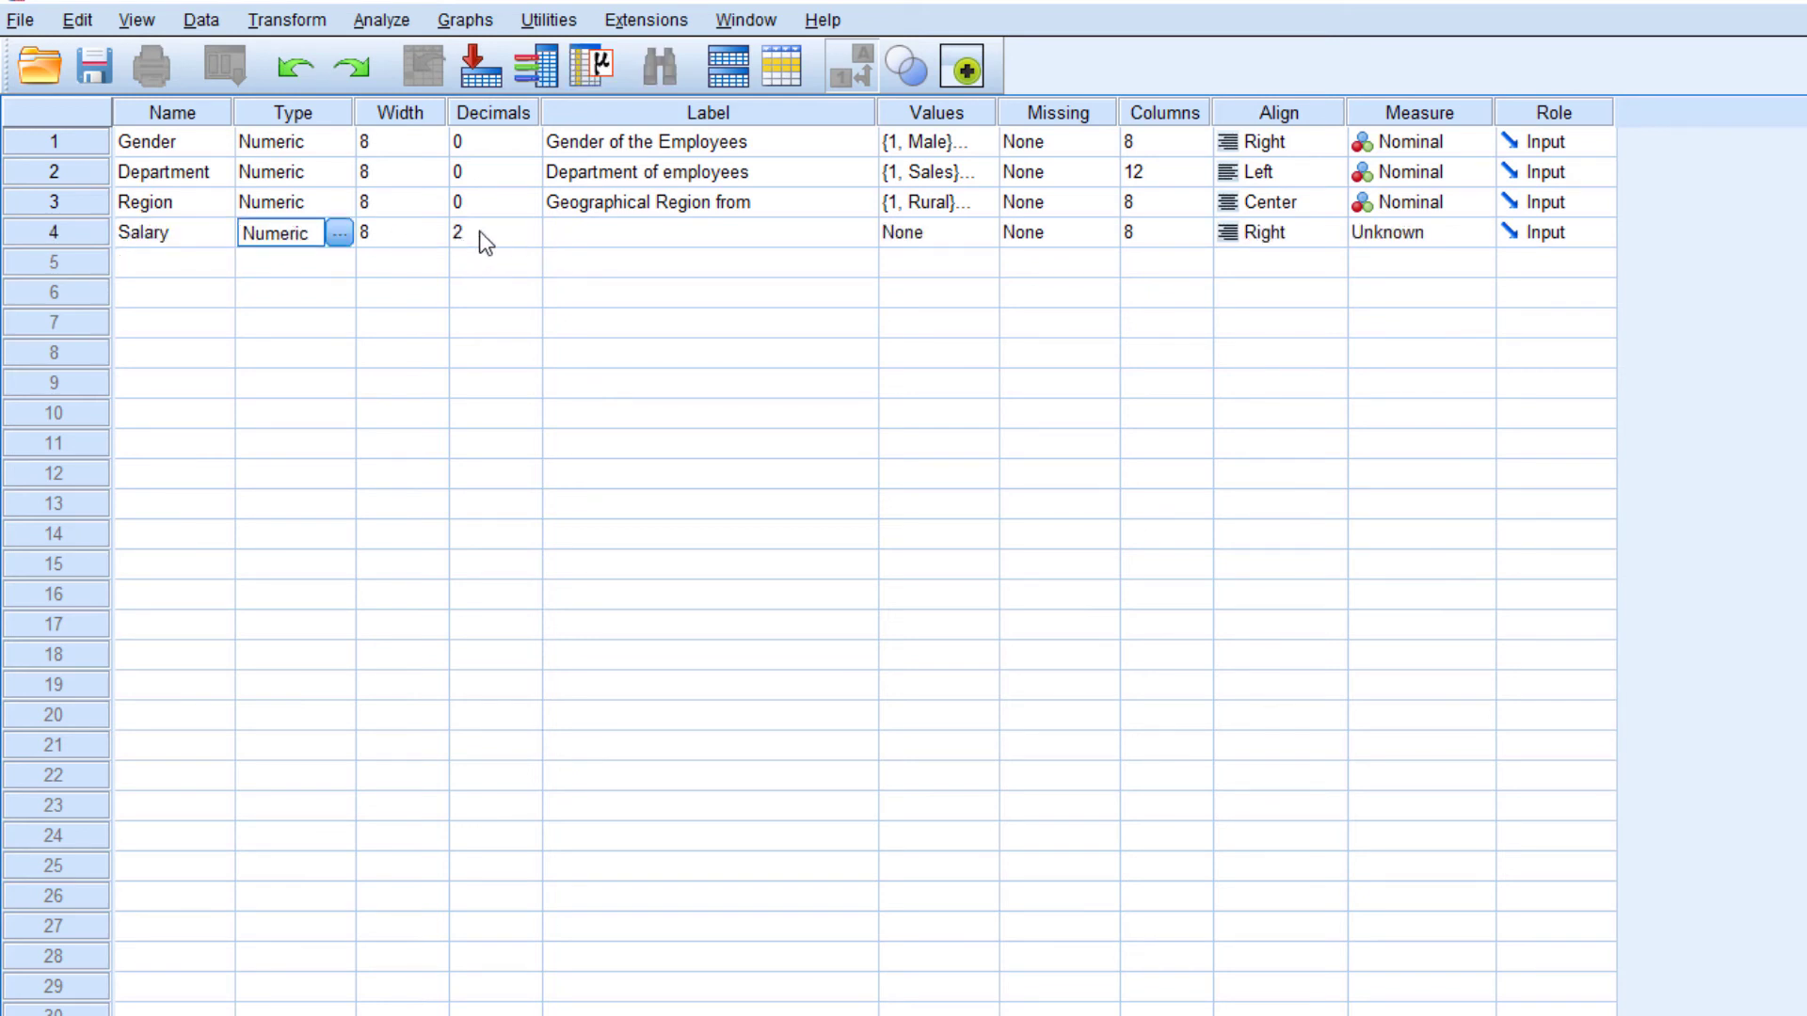
{"action": "left_click", "coordinate": [601, 241]}
{"action": "type", "text": "Salar"}
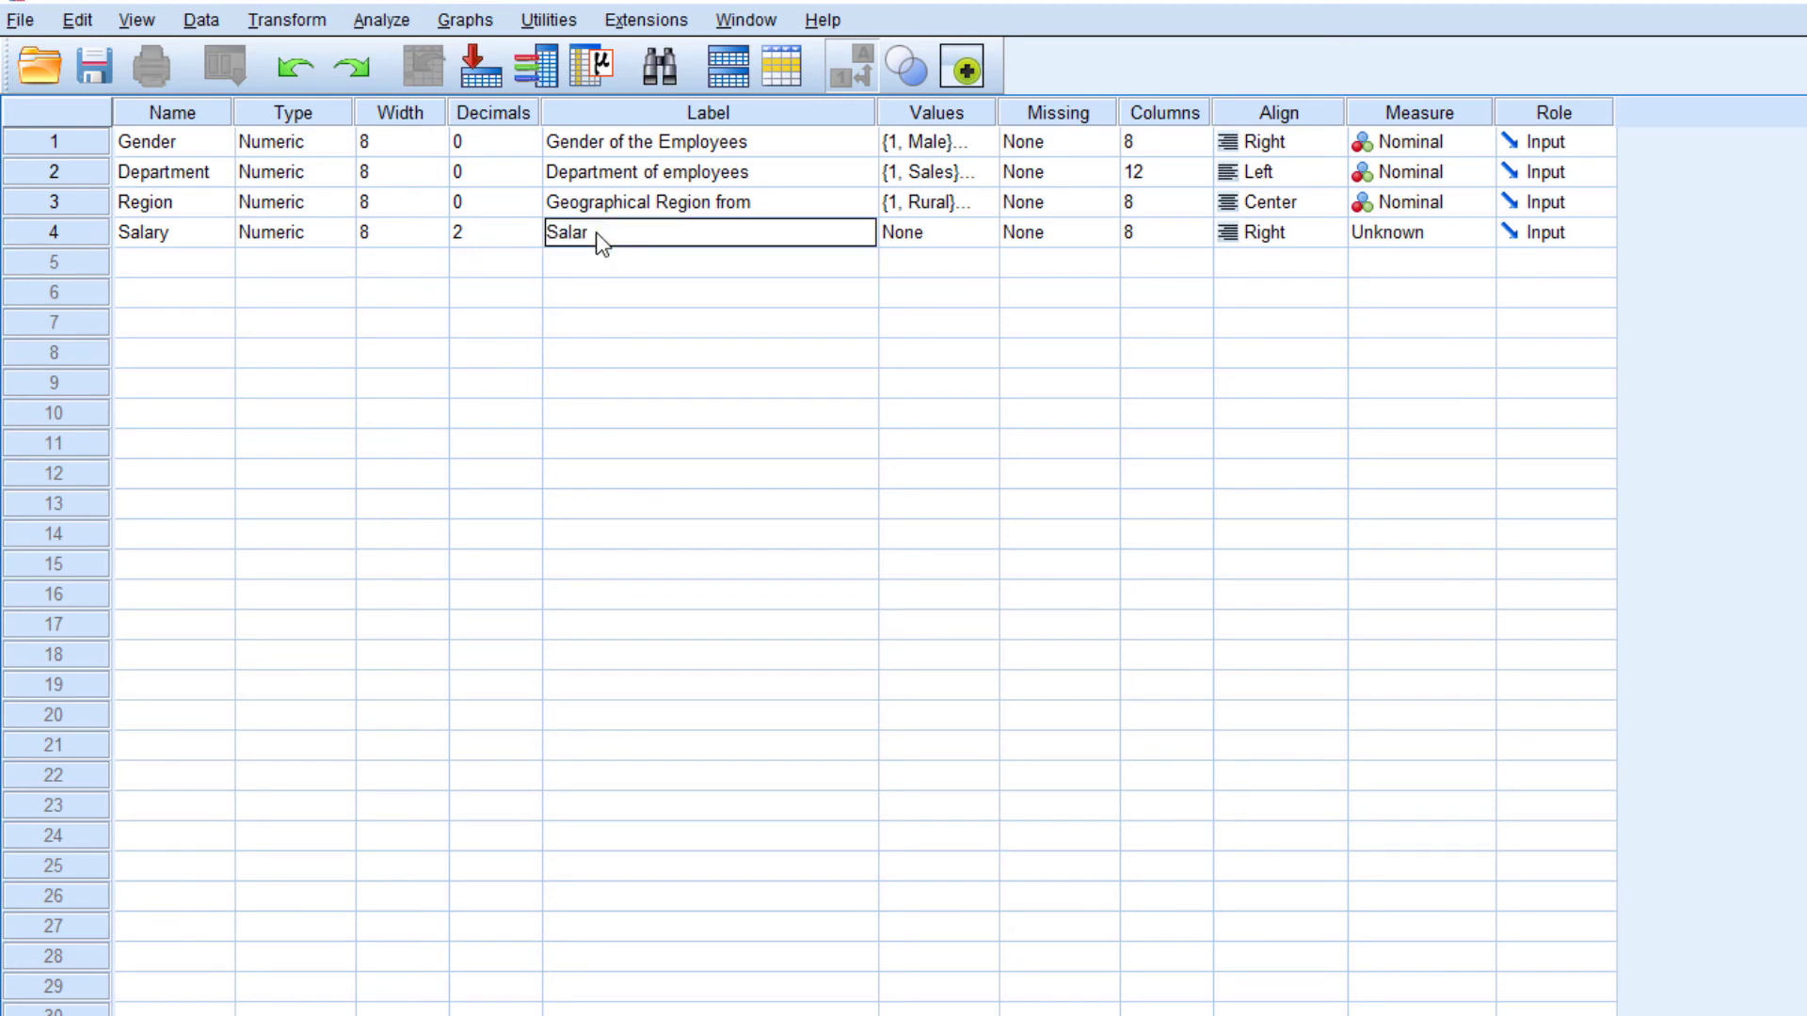
{"action": "type", "text": "y of Employees"}
{"action": "key", "text": "Return"}
{"action": "left_click", "coordinate": [984, 235]}
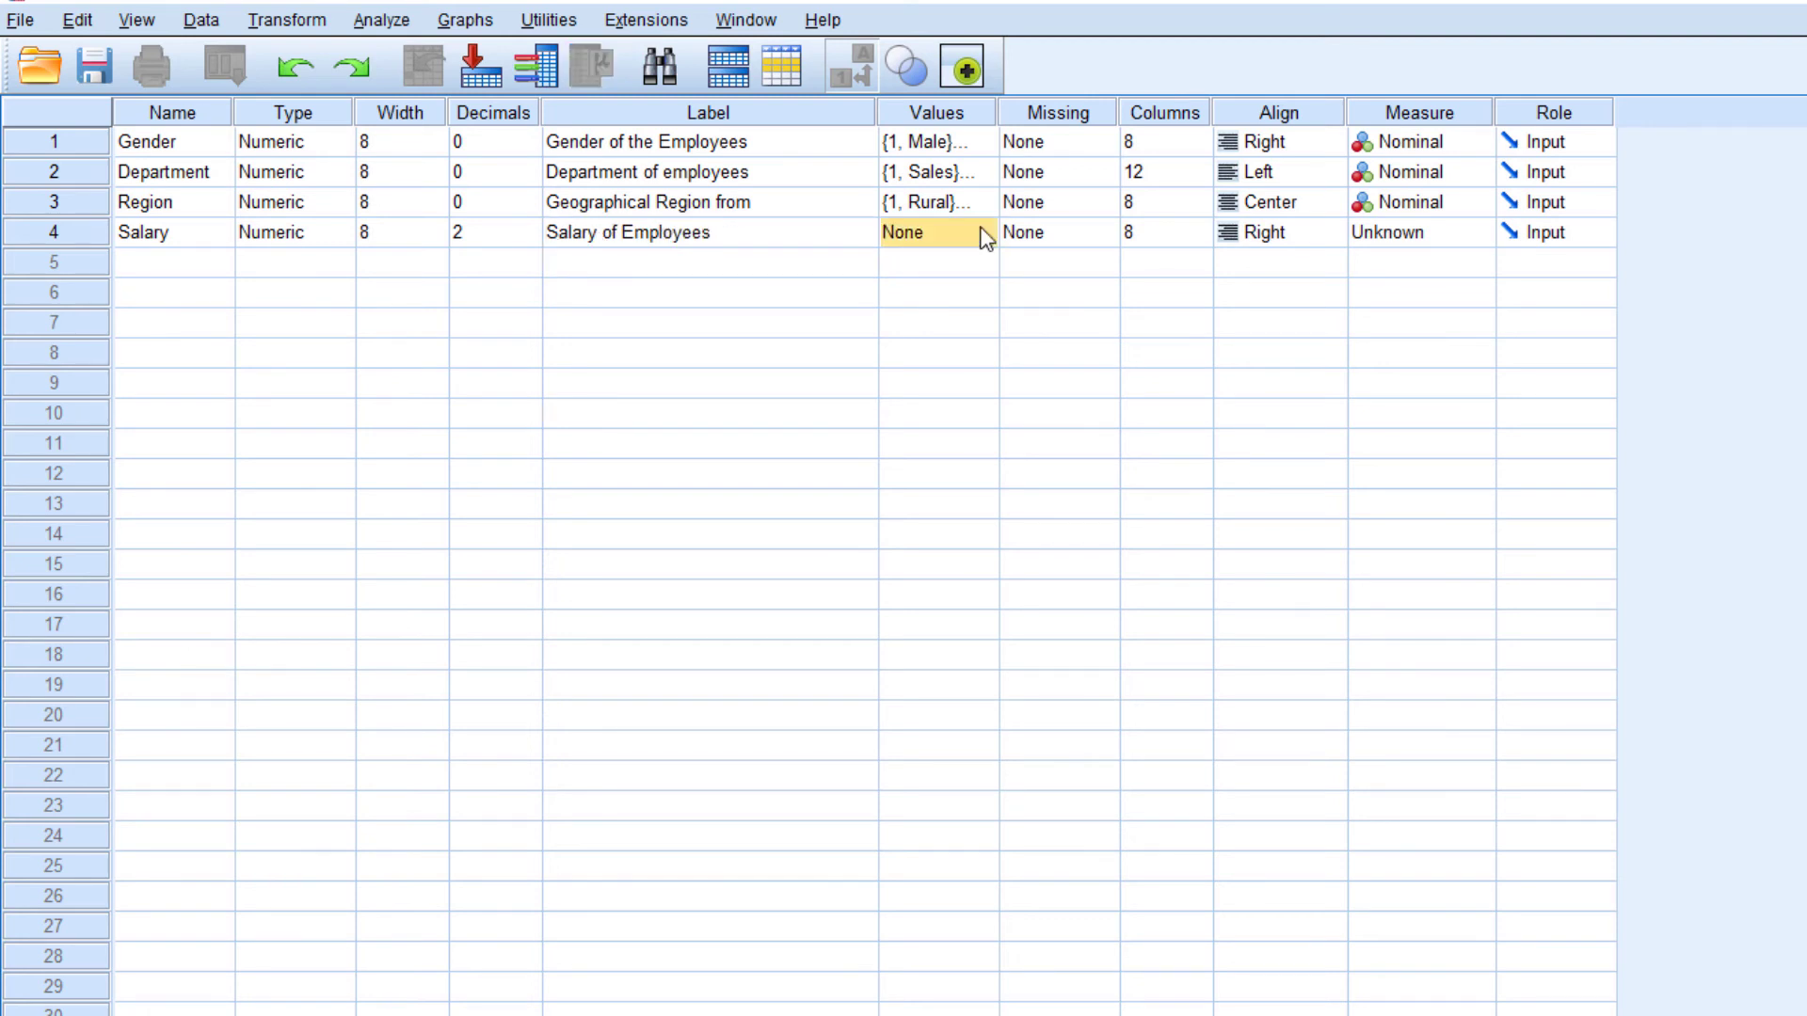
{"action": "left_click", "coordinate": [986, 234]}
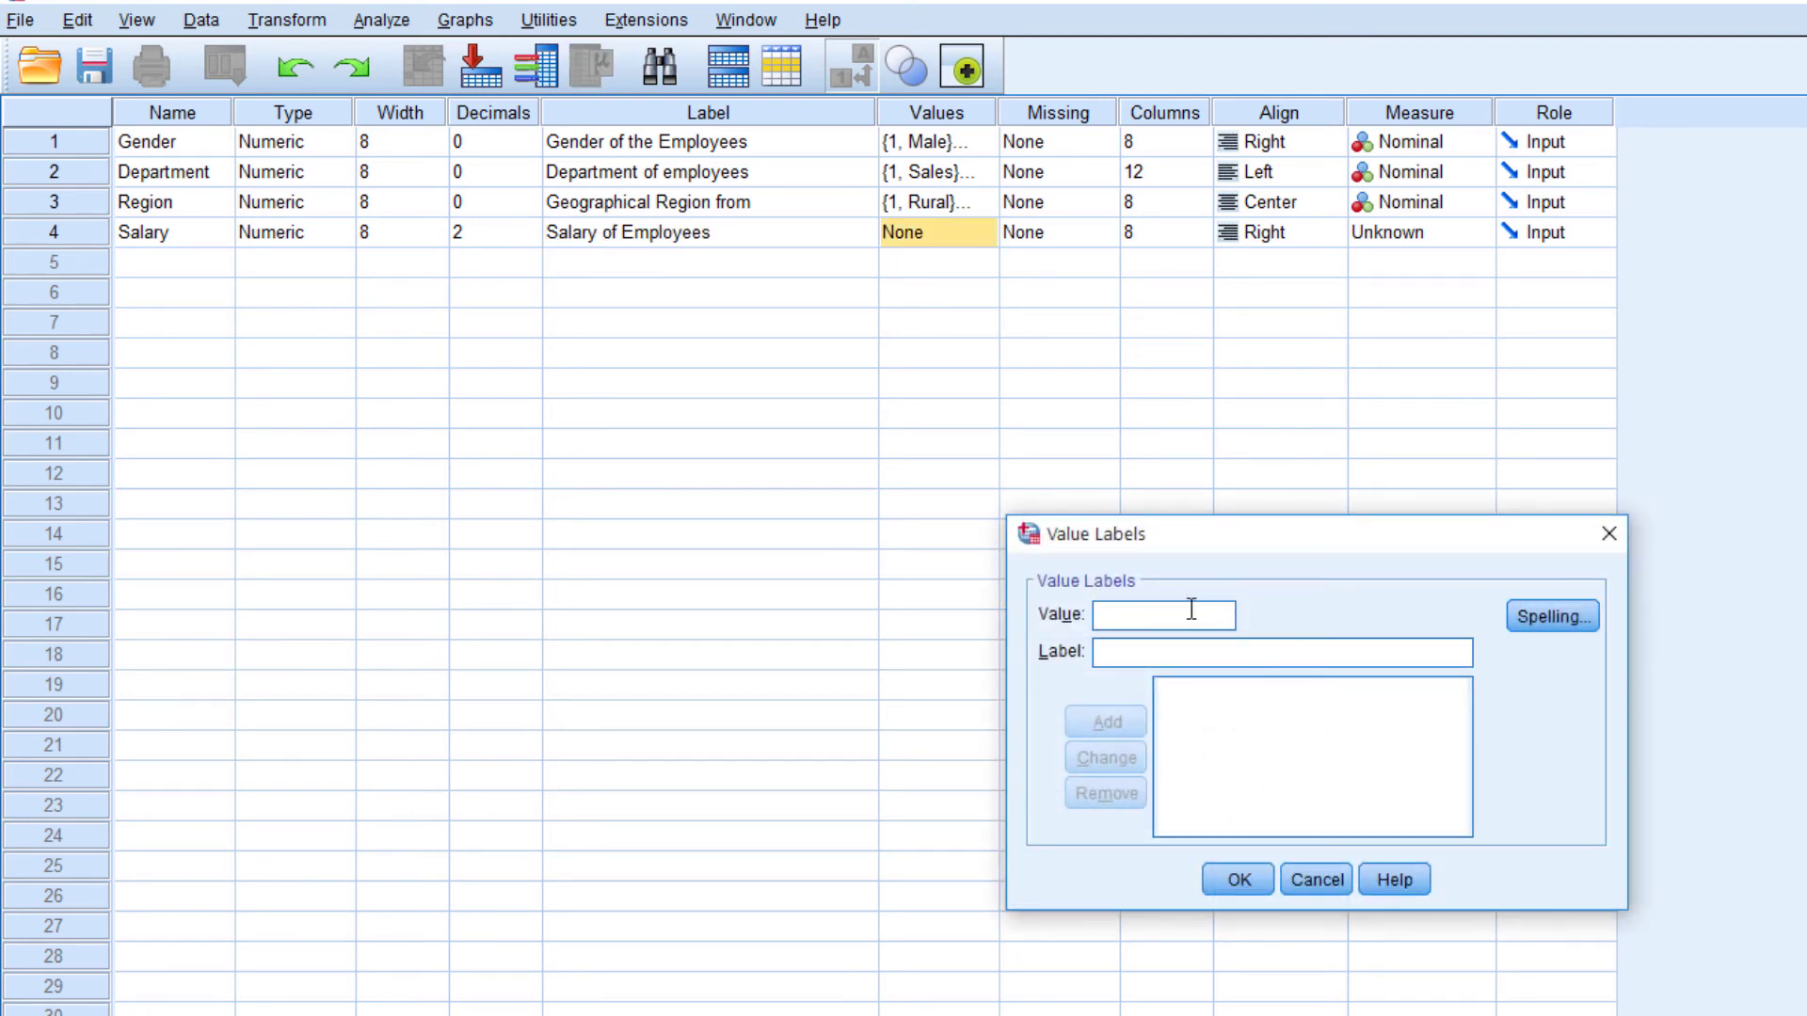
{"action": "left_click", "coordinate": [1318, 880]}
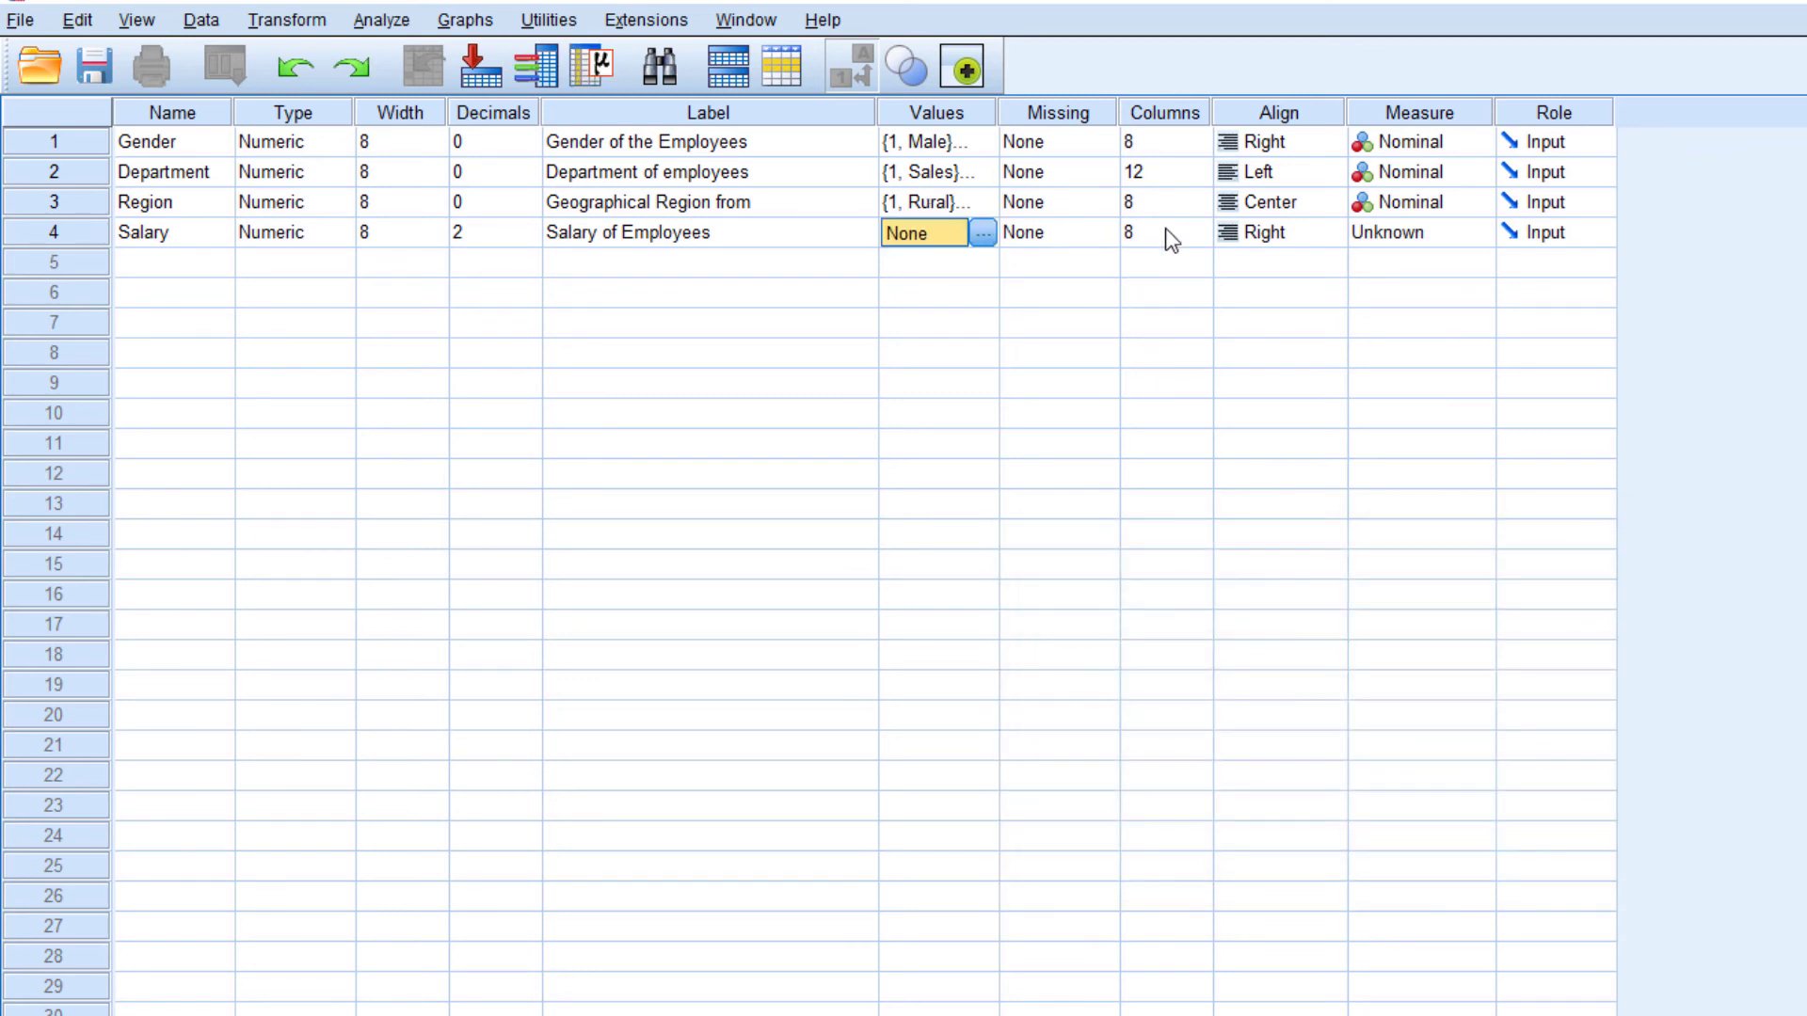
Set the Salary variable's Measure to Scale
{"action": "left_click", "coordinate": [1404, 231]}
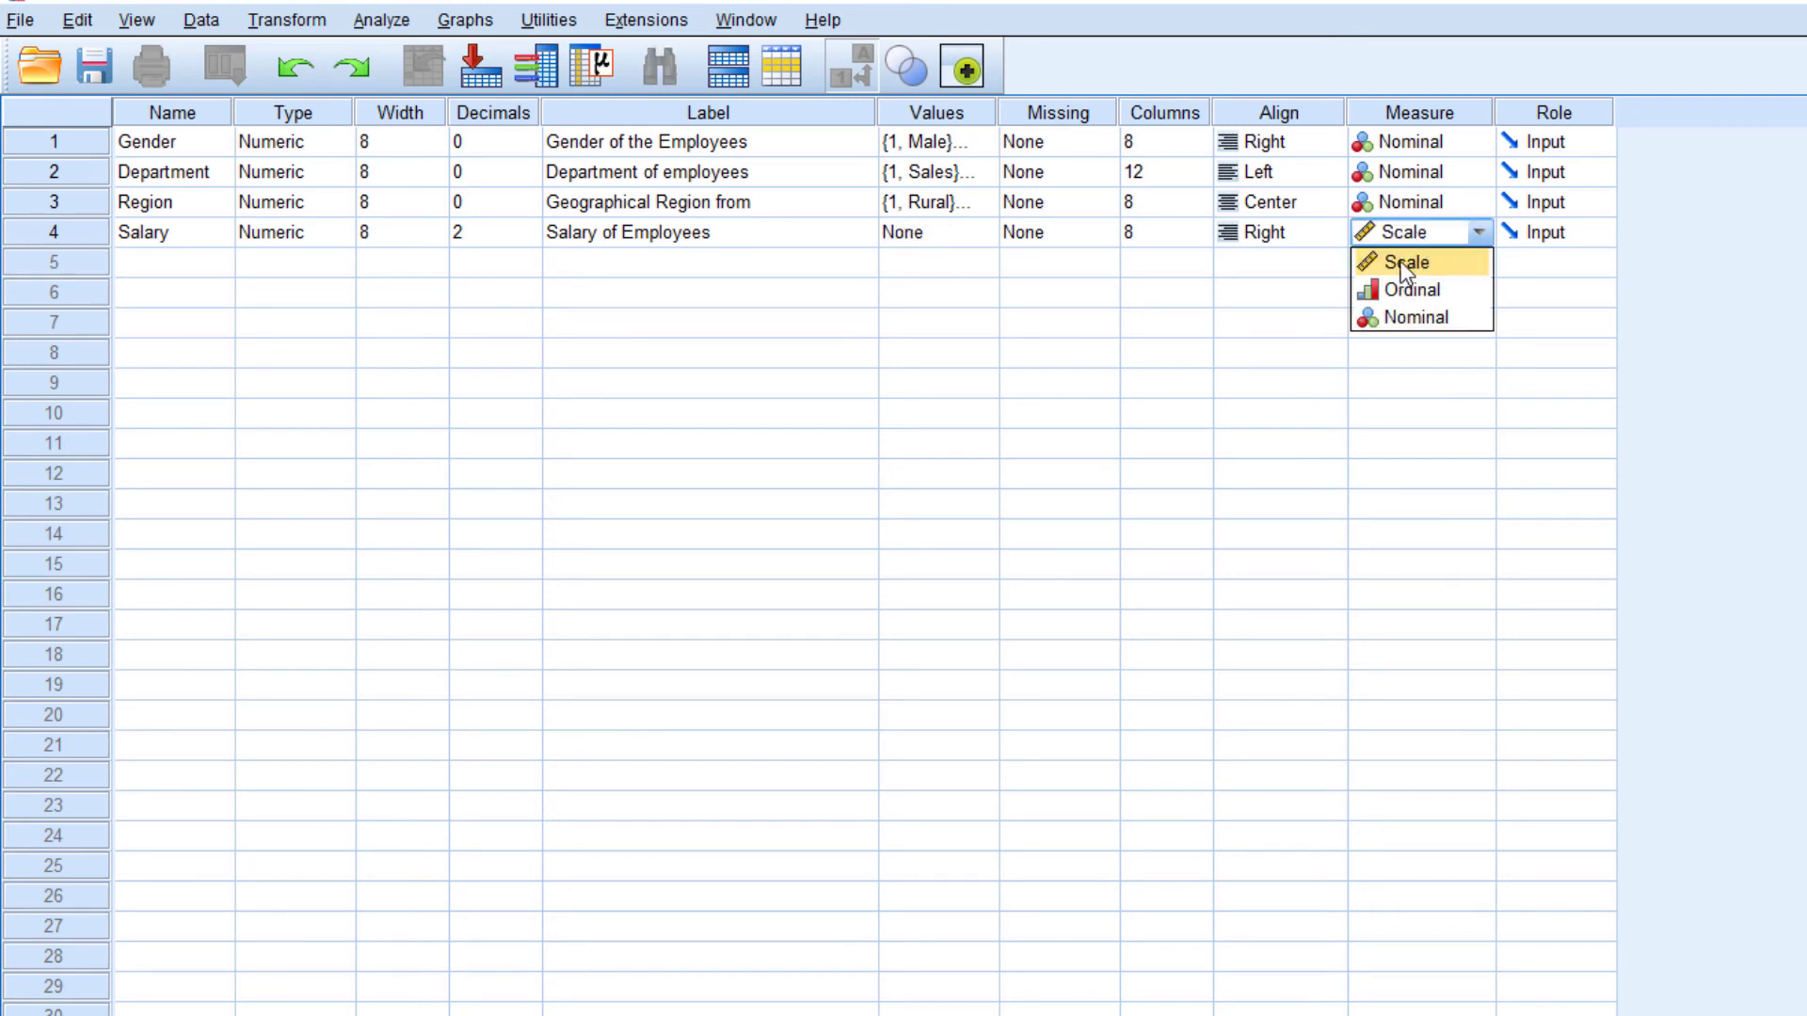
{"action": "left_click", "coordinate": [1405, 263]}
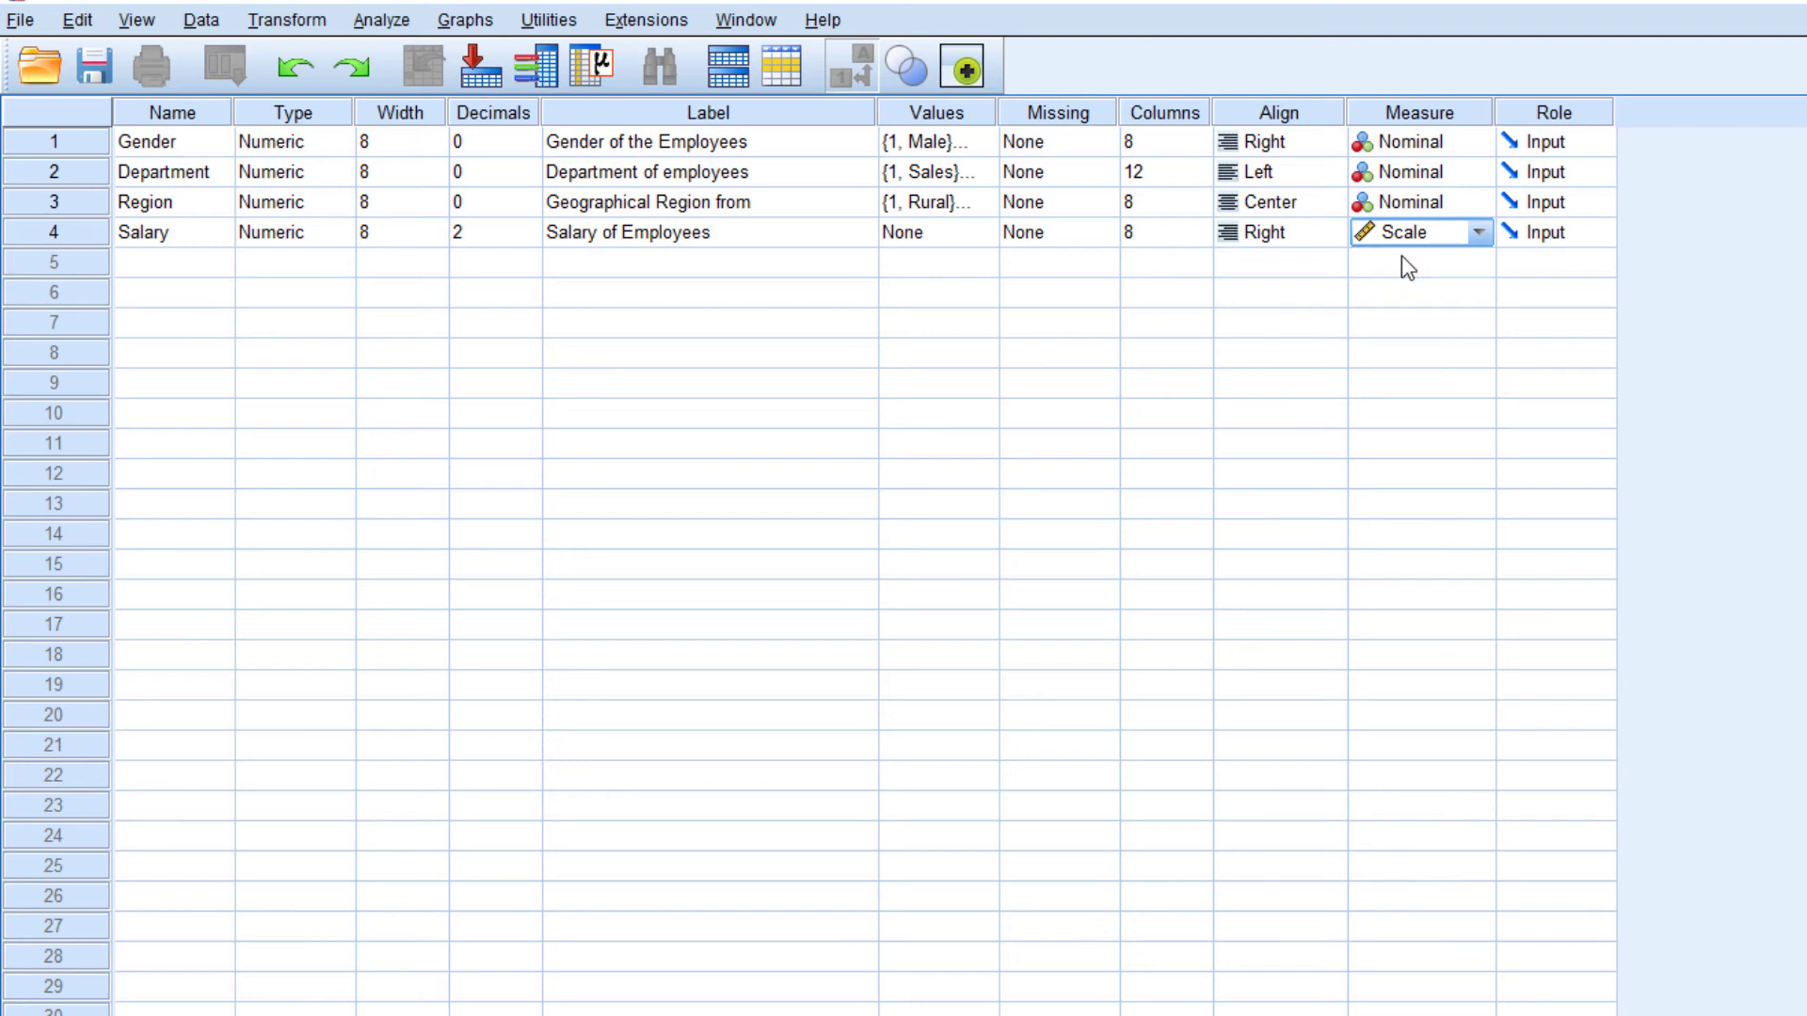
Add a fifth variable named Emp_Name below Salary
{"action": "left_click", "coordinate": [173, 268]}
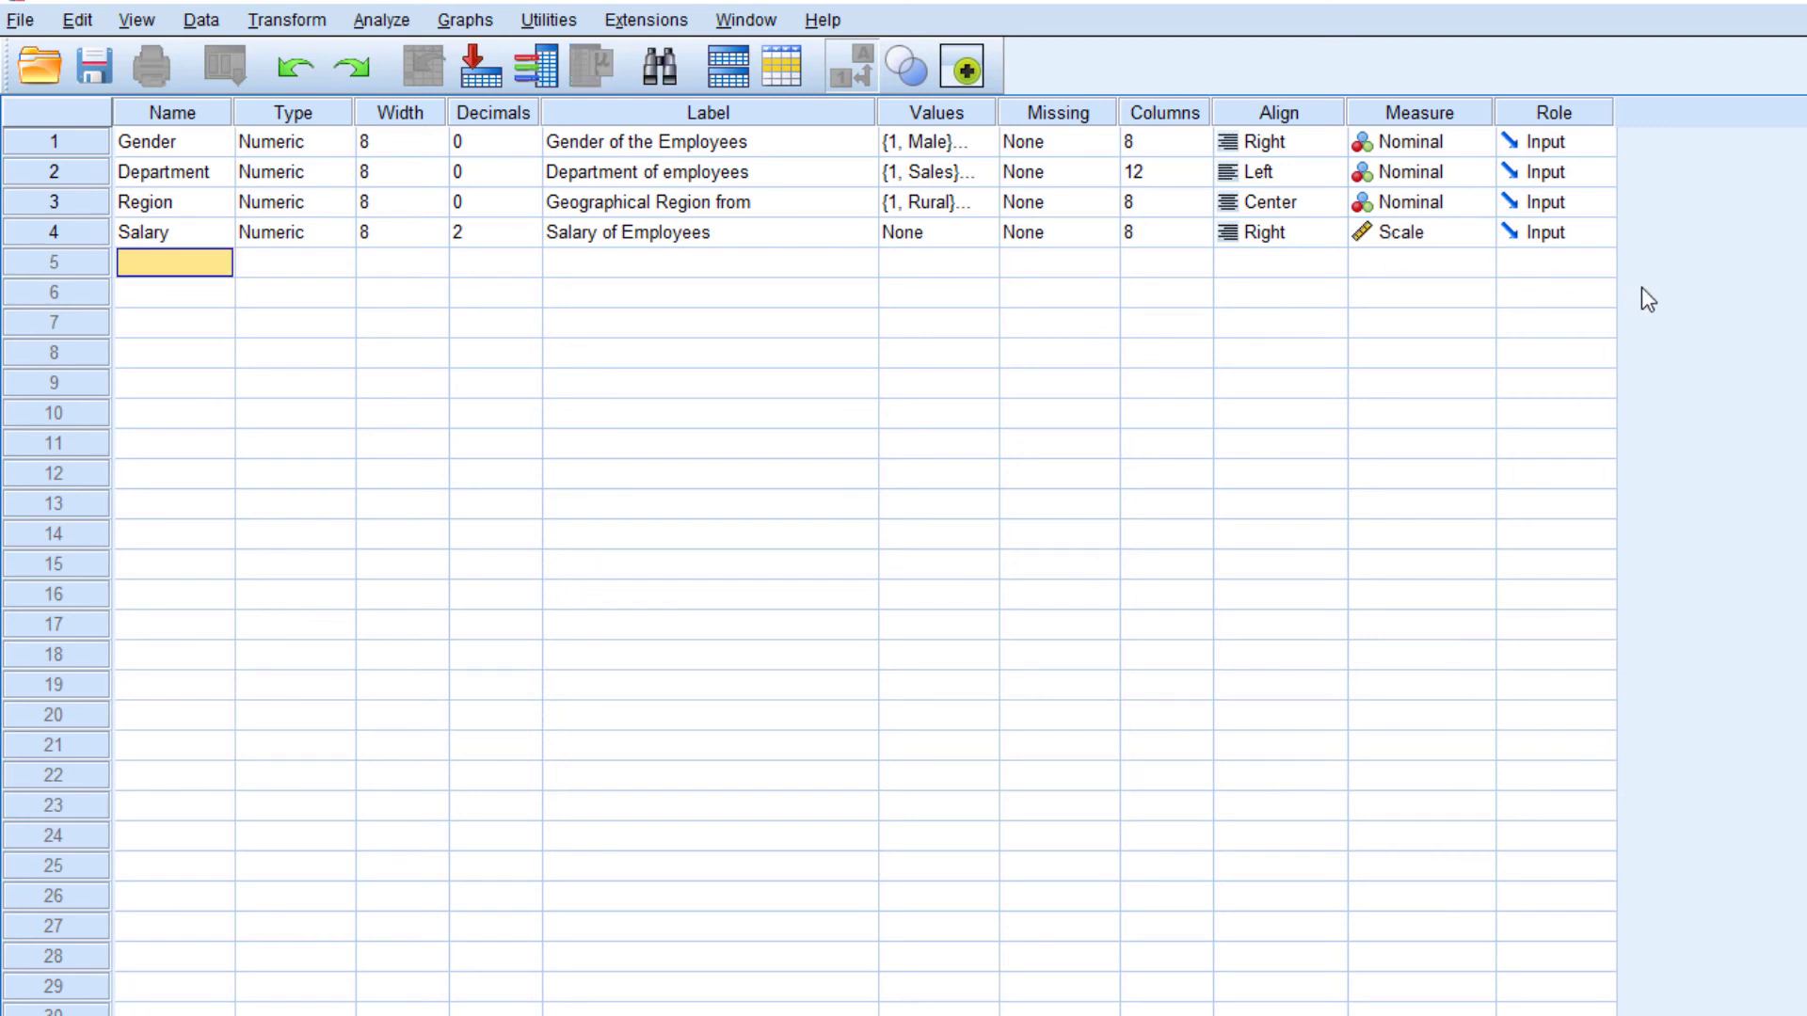
{"action": "type", "text": "Em"}
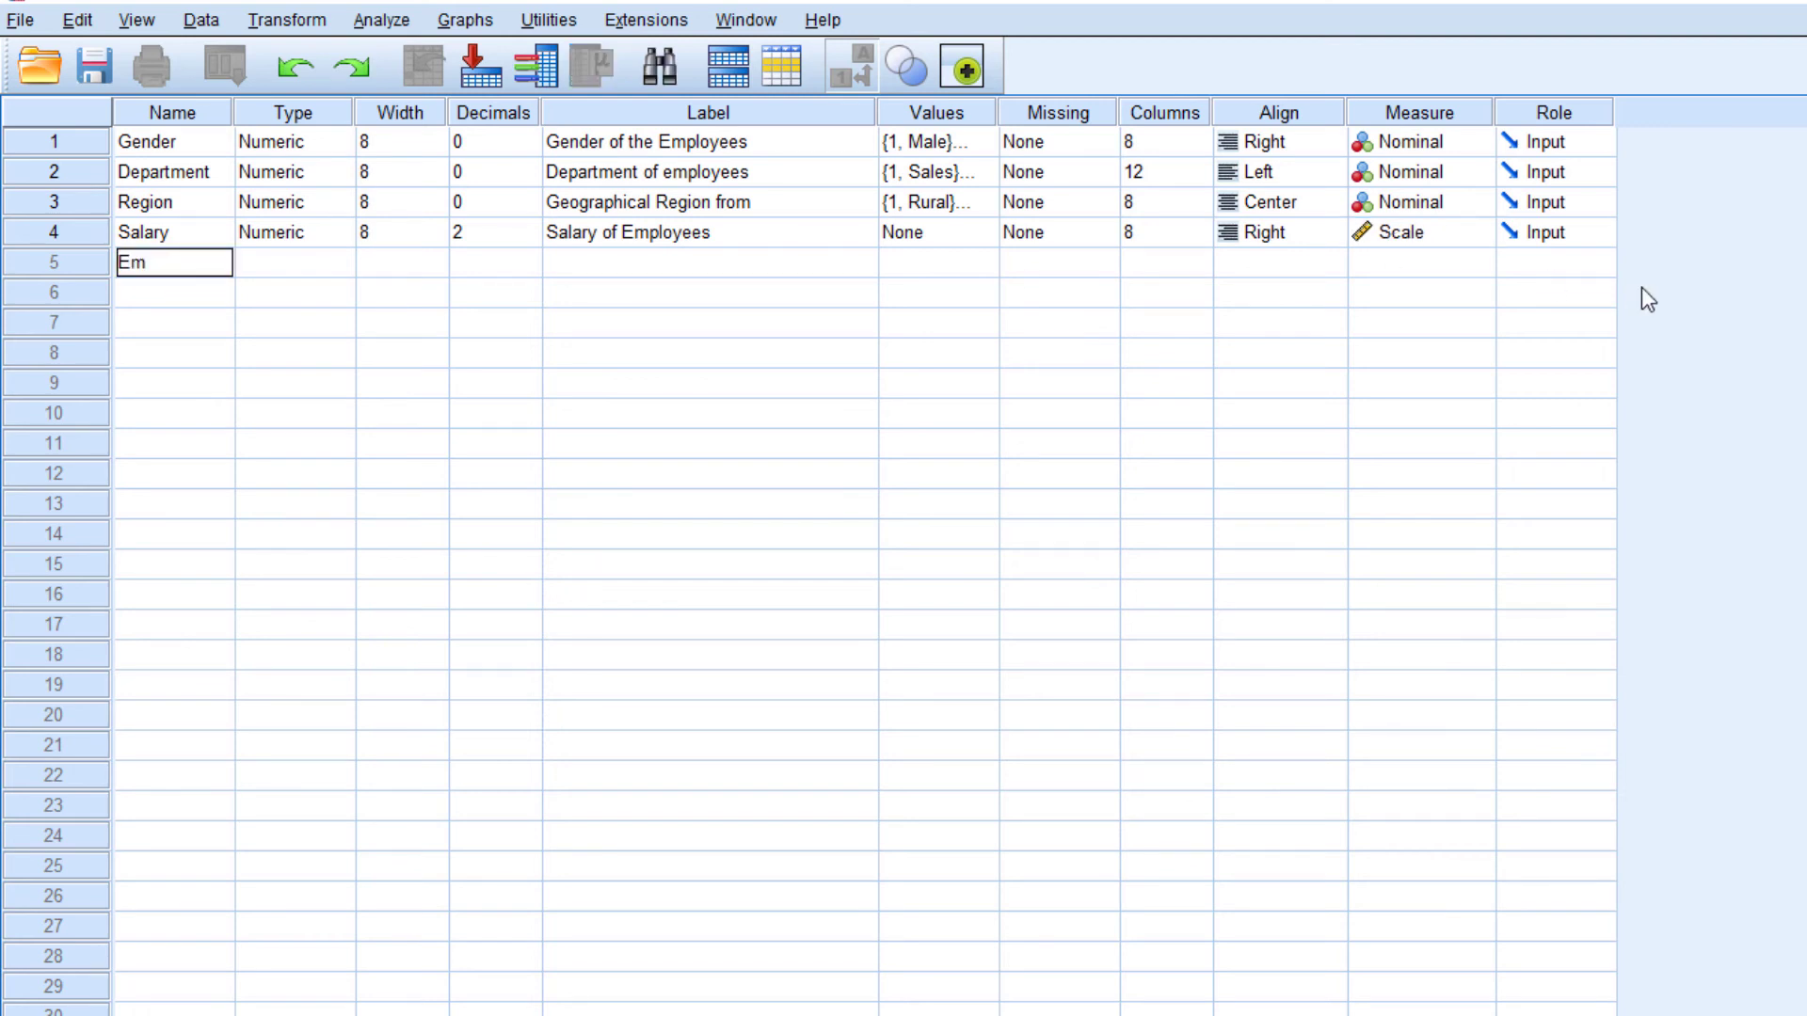
{"action": "type", "text": "p_Name"}
{"action": "key", "text": "Return"}
Change the Emp_Name variable's type to String and set its width to 25
{"action": "left_click", "coordinate": [293, 262]}
{"action": "left_click", "coordinate": [339, 267]}
{"action": "left_click", "coordinate": [1044, 762]}
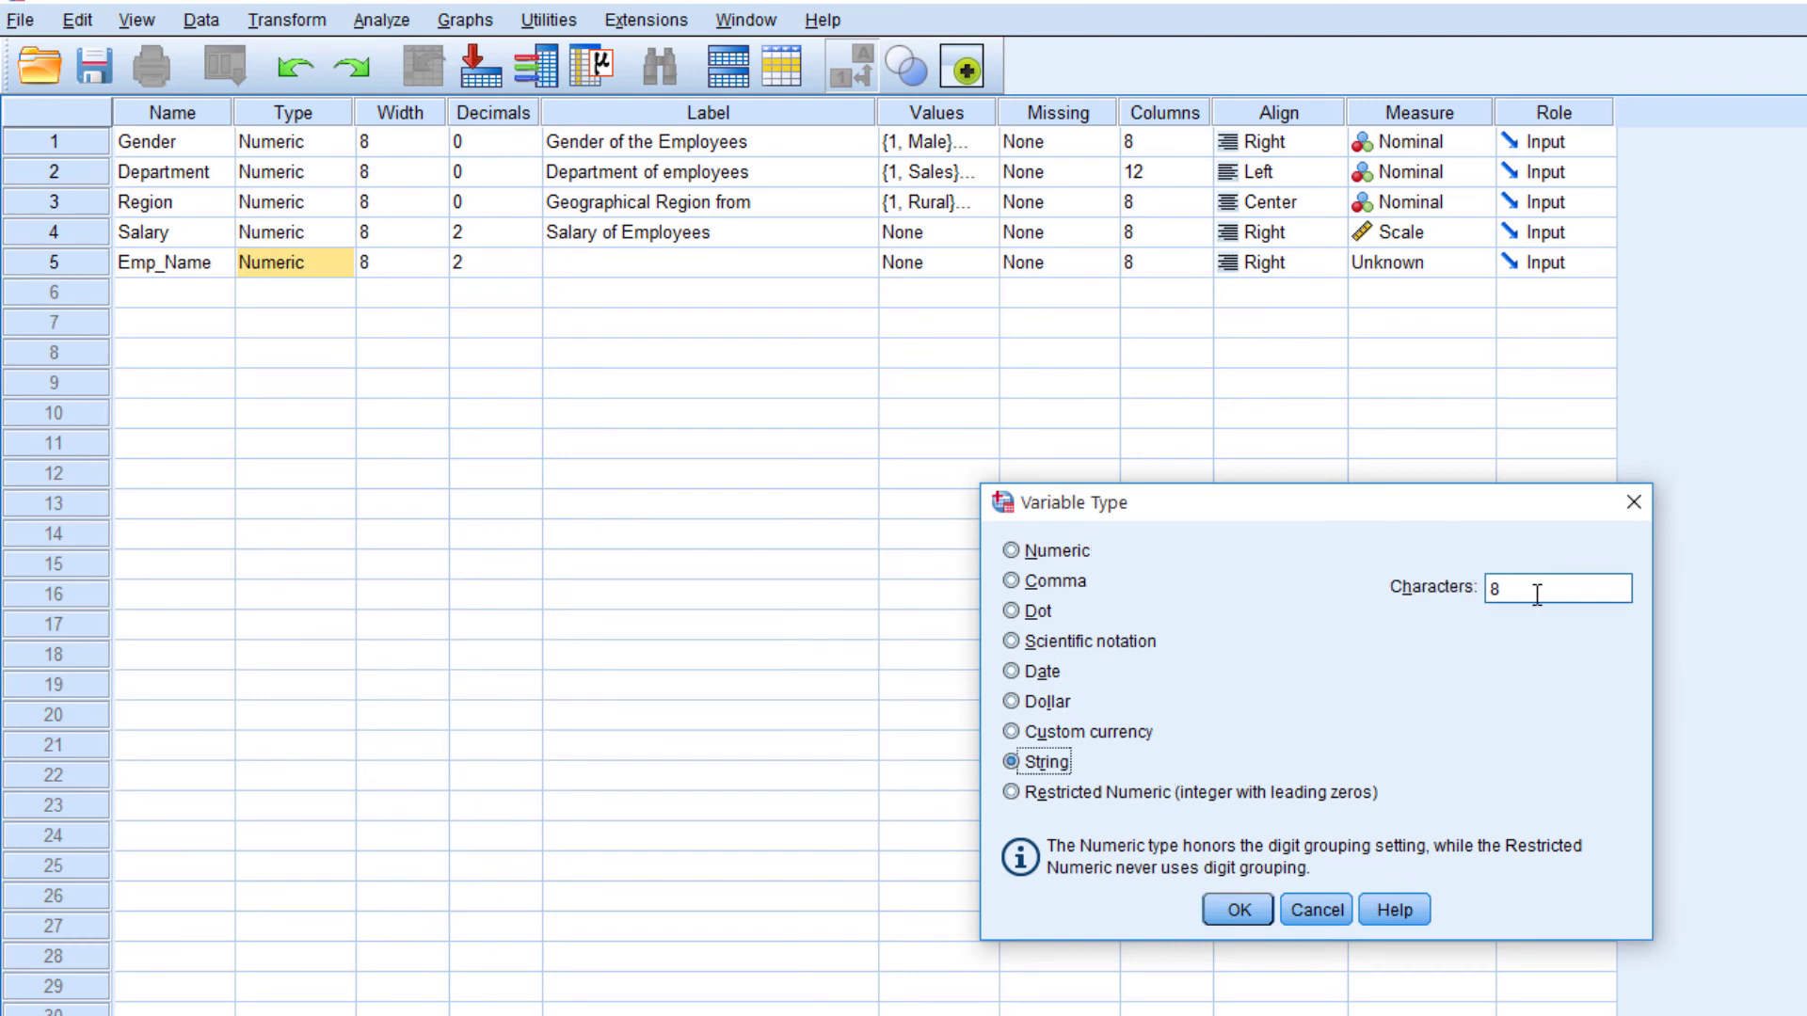
{"action": "left_click", "coordinate": [1238, 909]}
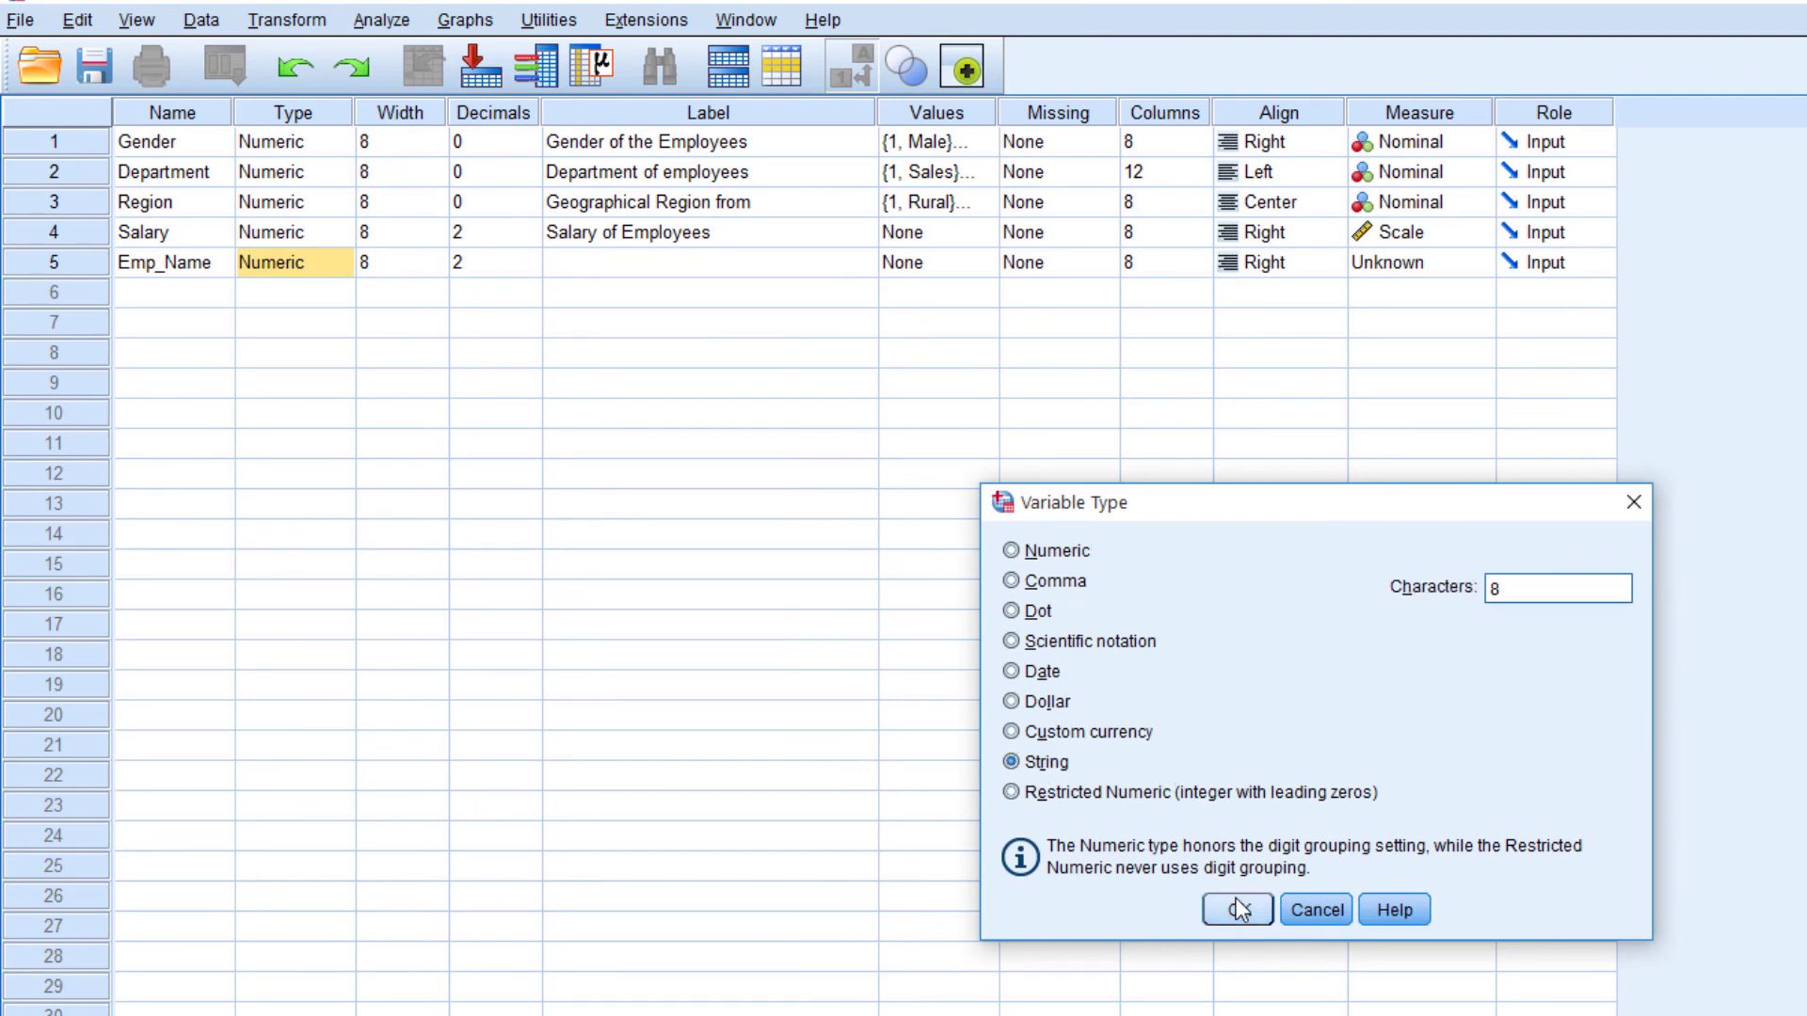
{"action": "left_click", "coordinate": [1239, 909]}
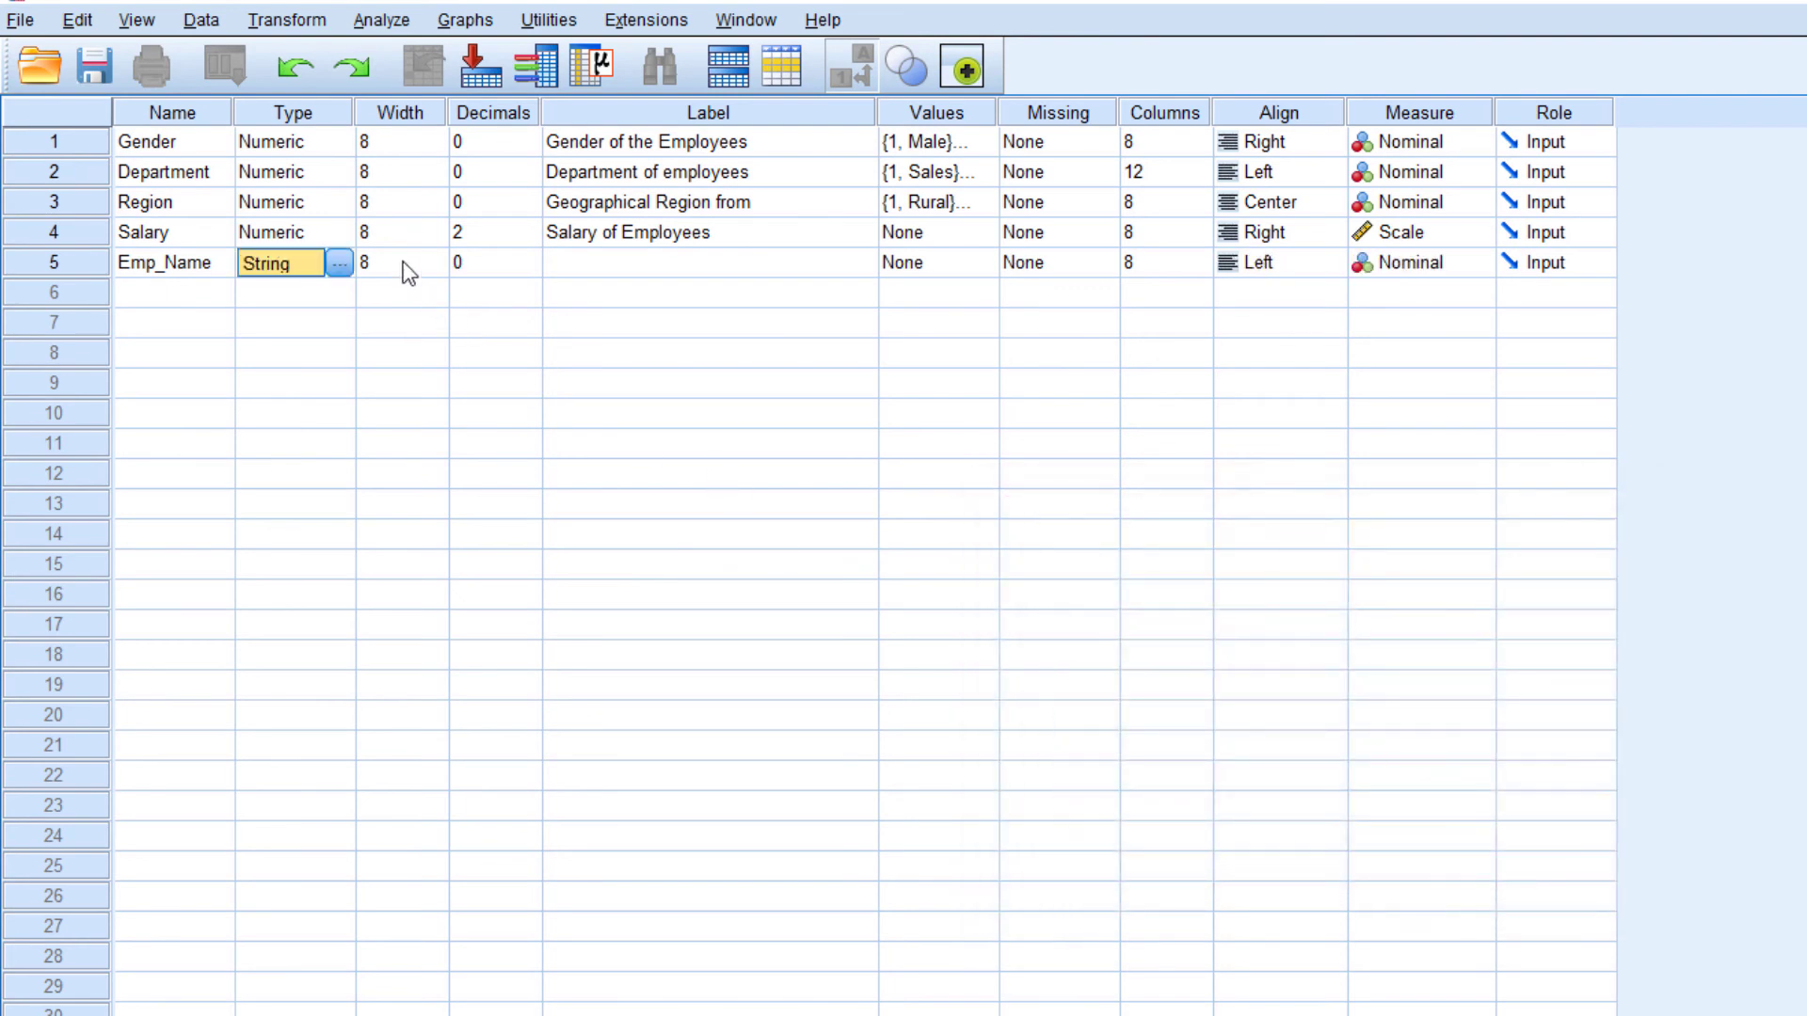
{"action": "left_click", "coordinate": [404, 264]}
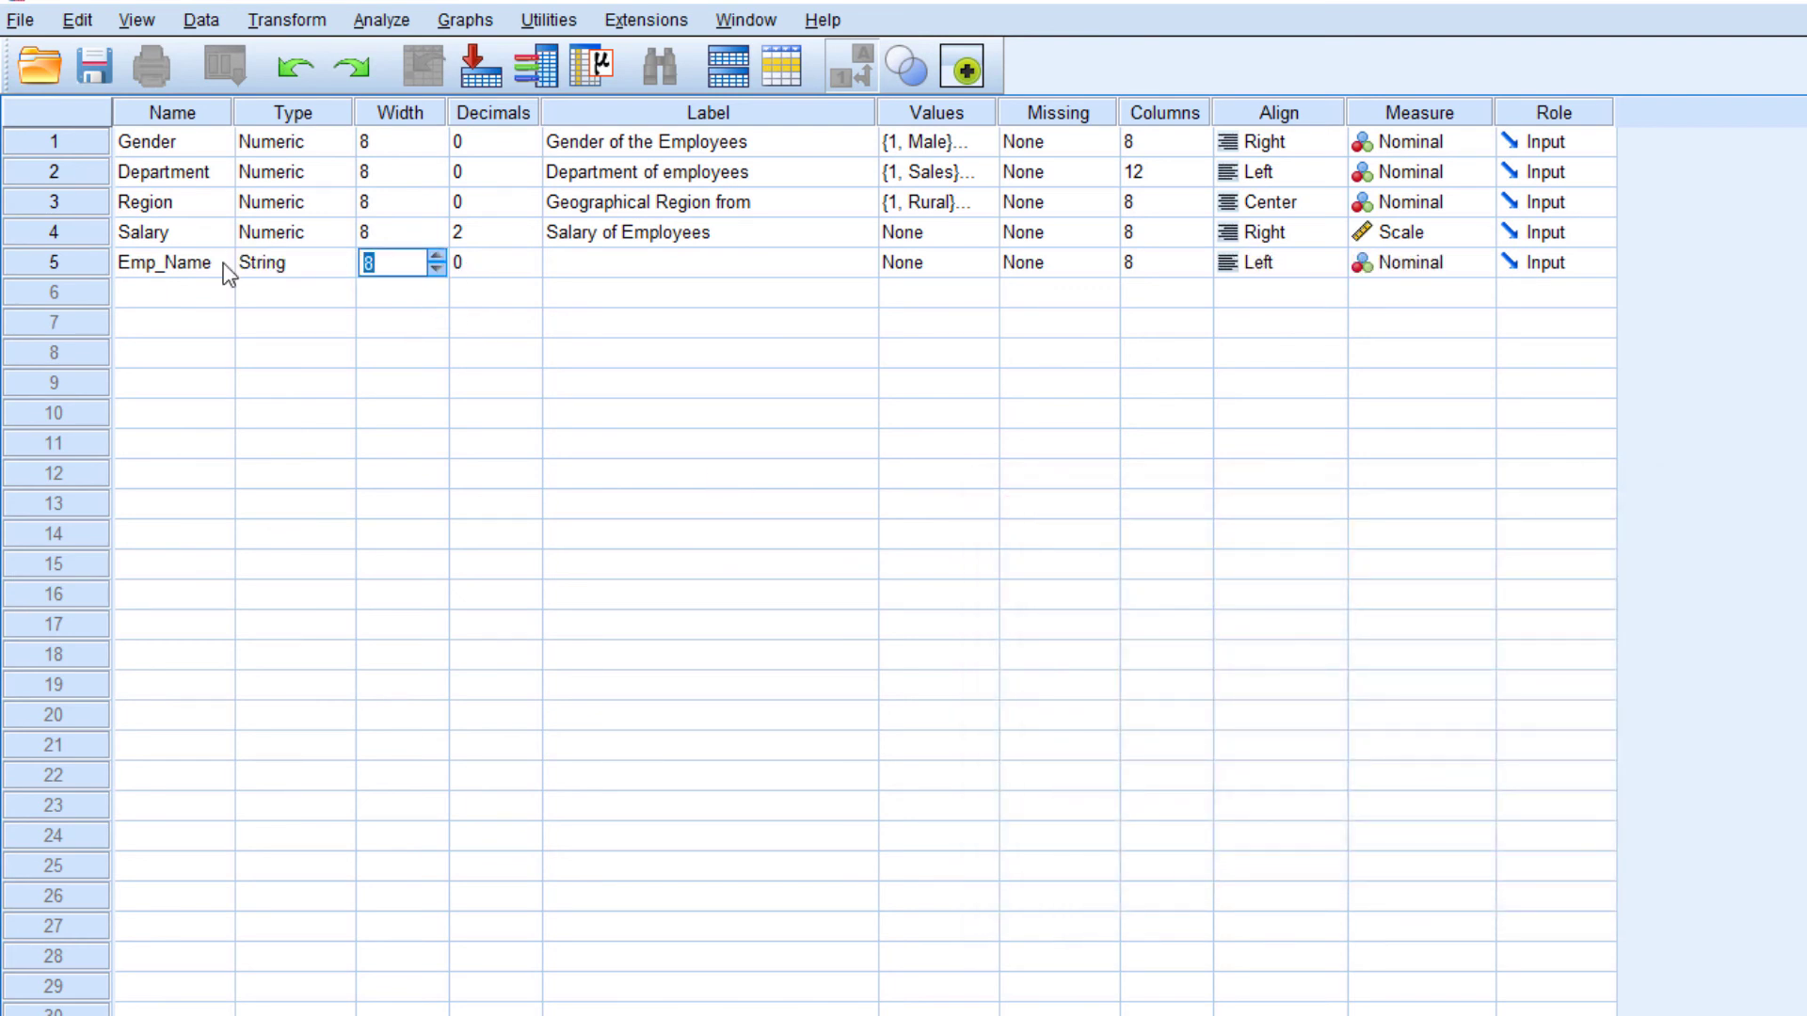
{"action": "type", "text": "25"}
Enter "Name of the Employyes" as the label of the Emp_Name variable
{"action": "left_click", "coordinate": [603, 268]}
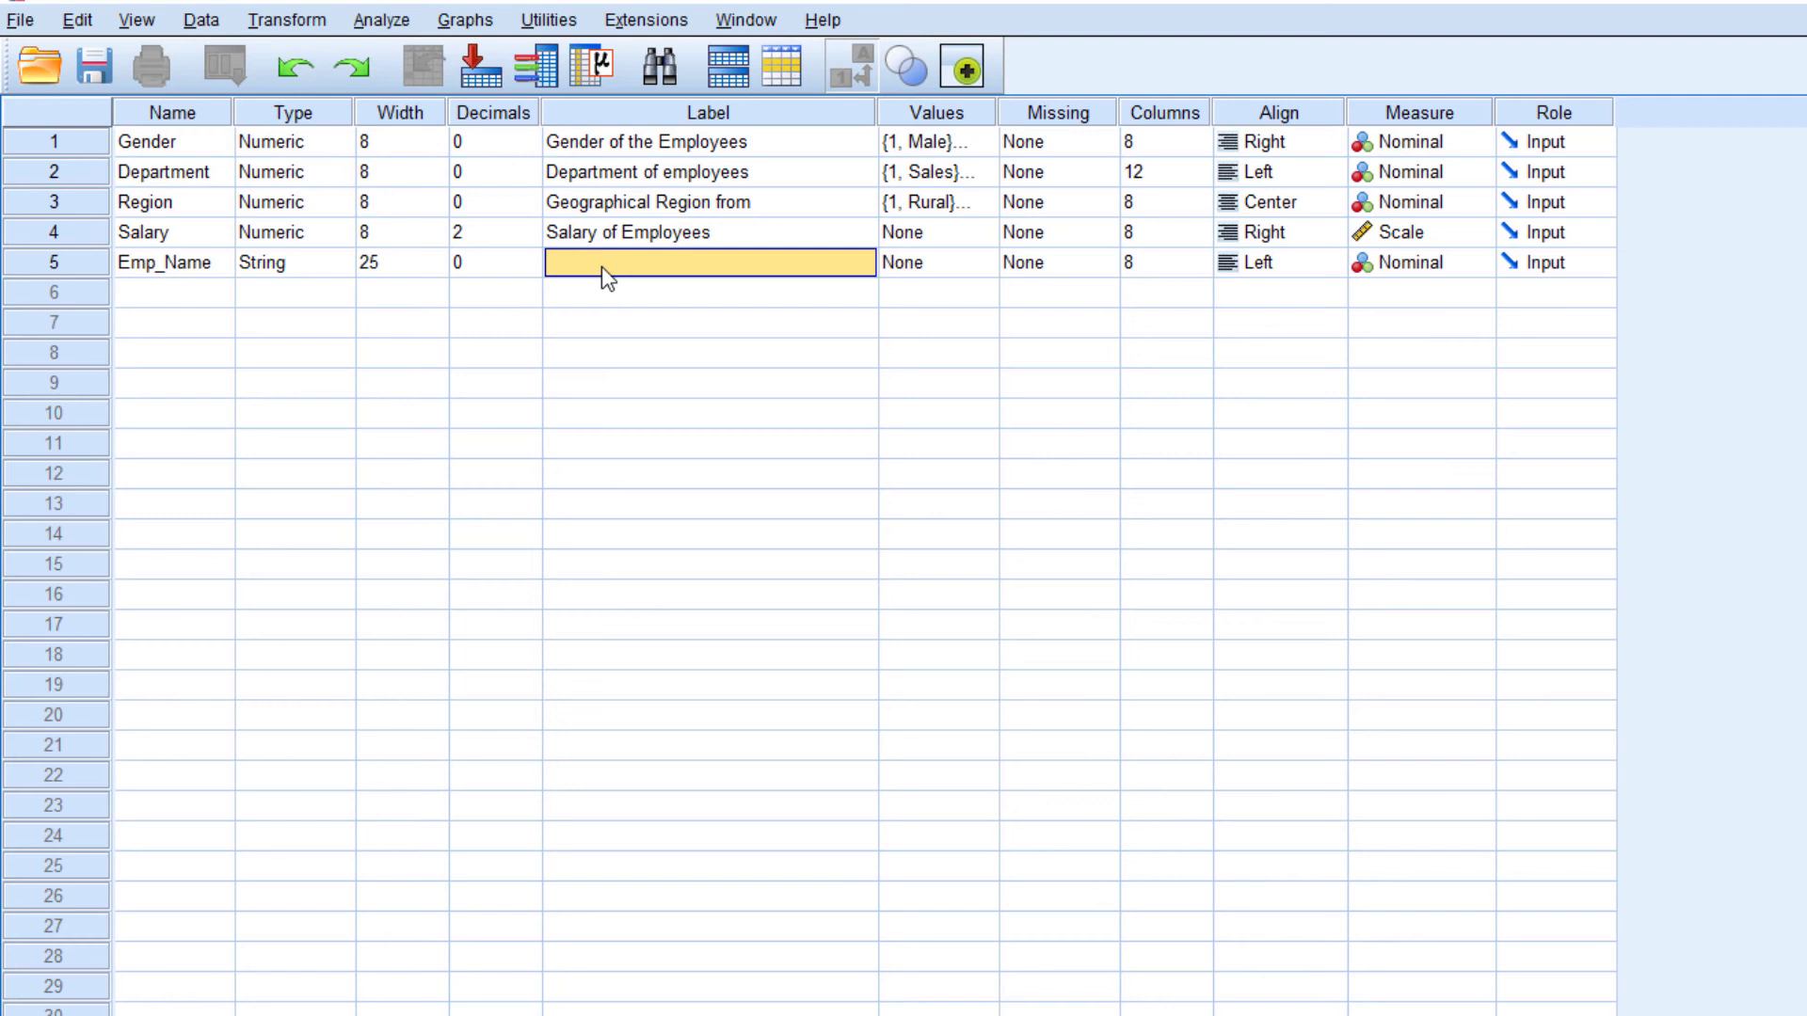
{"action": "type", "text": "Name of the"}
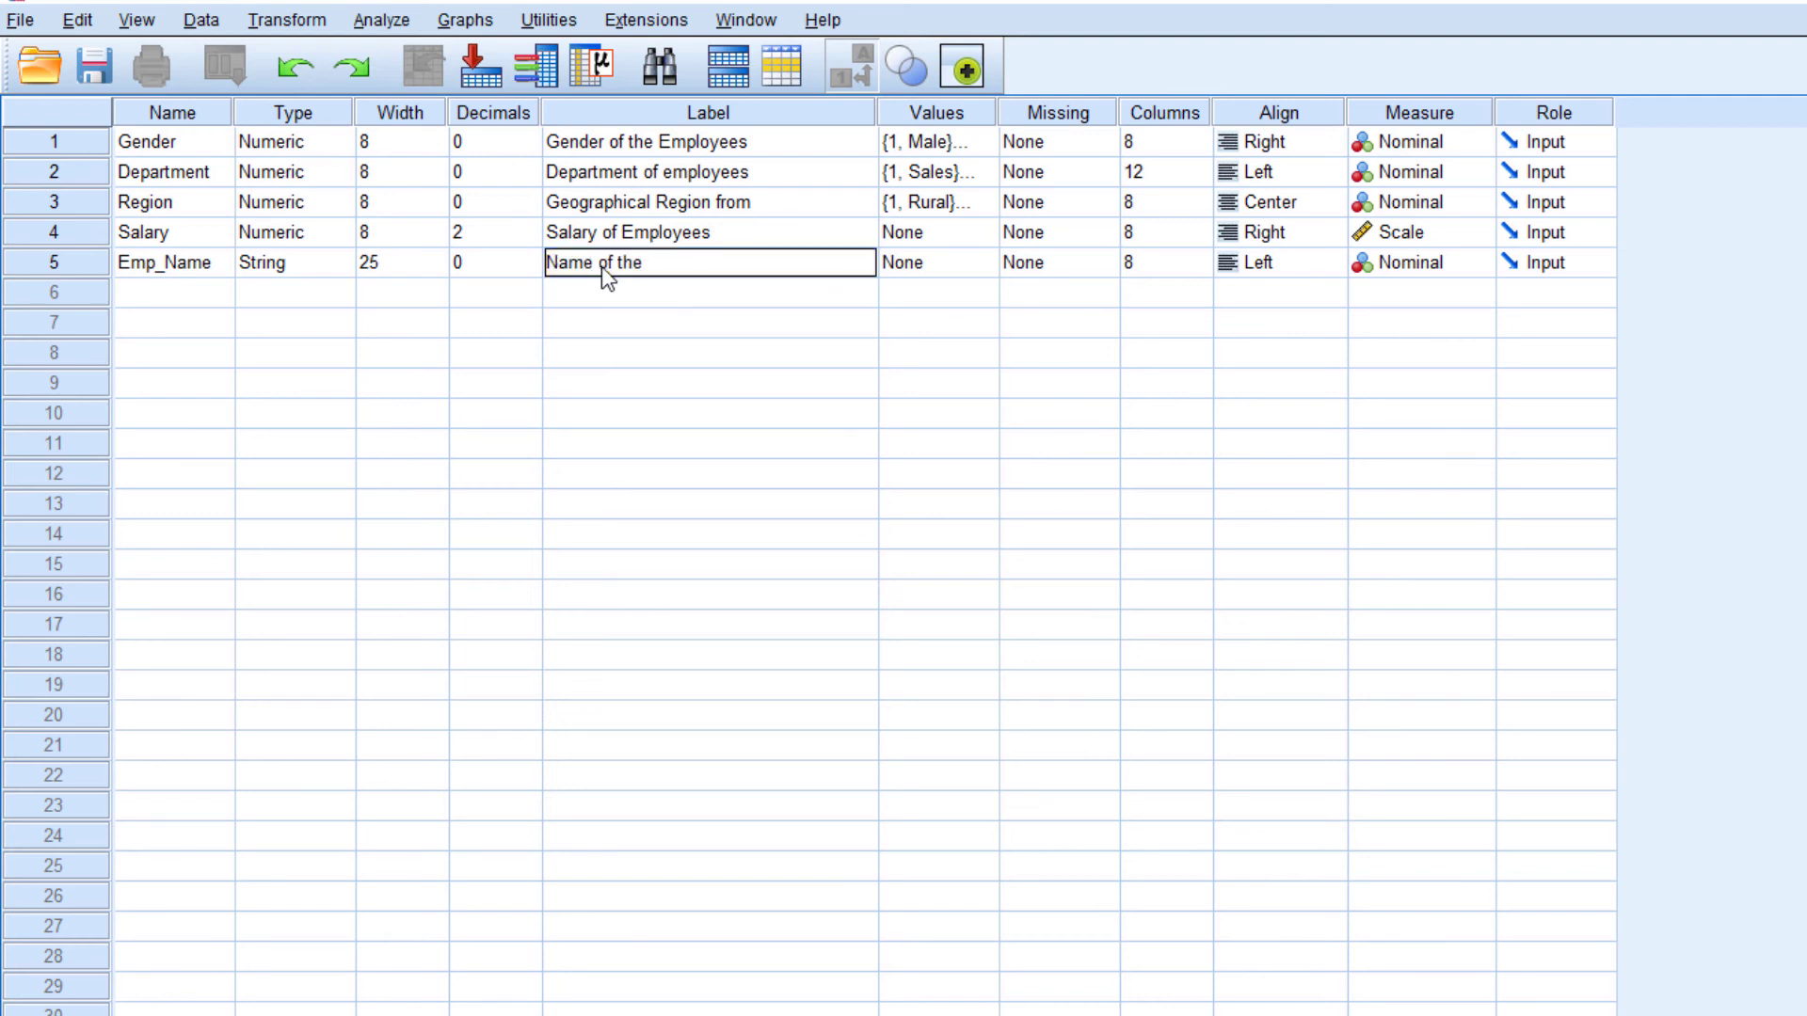
{"action": "type", "text": " Employyes"}
{"action": "key", "text": "Return"}
Set the Emp_Name variable's column width to 14 and its alignment to Left
{"action": "left_click", "coordinate": [955, 269]}
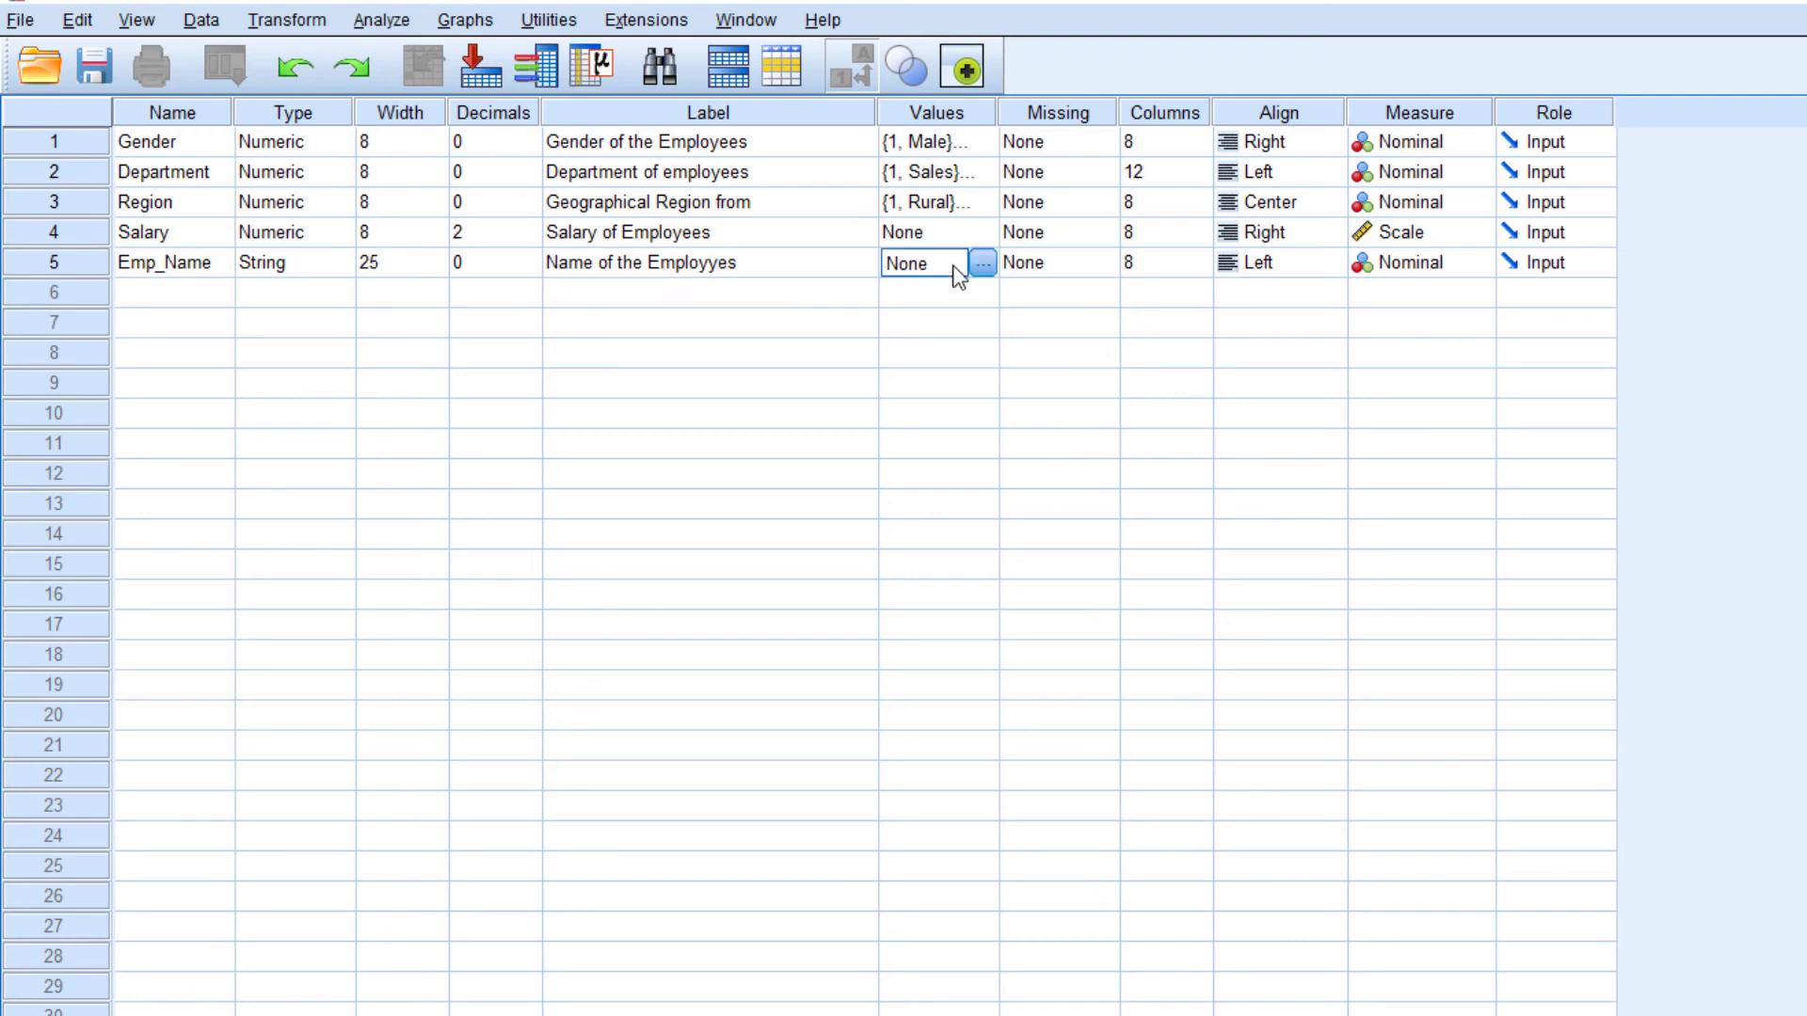
{"action": "left_click", "coordinate": [1066, 266]}
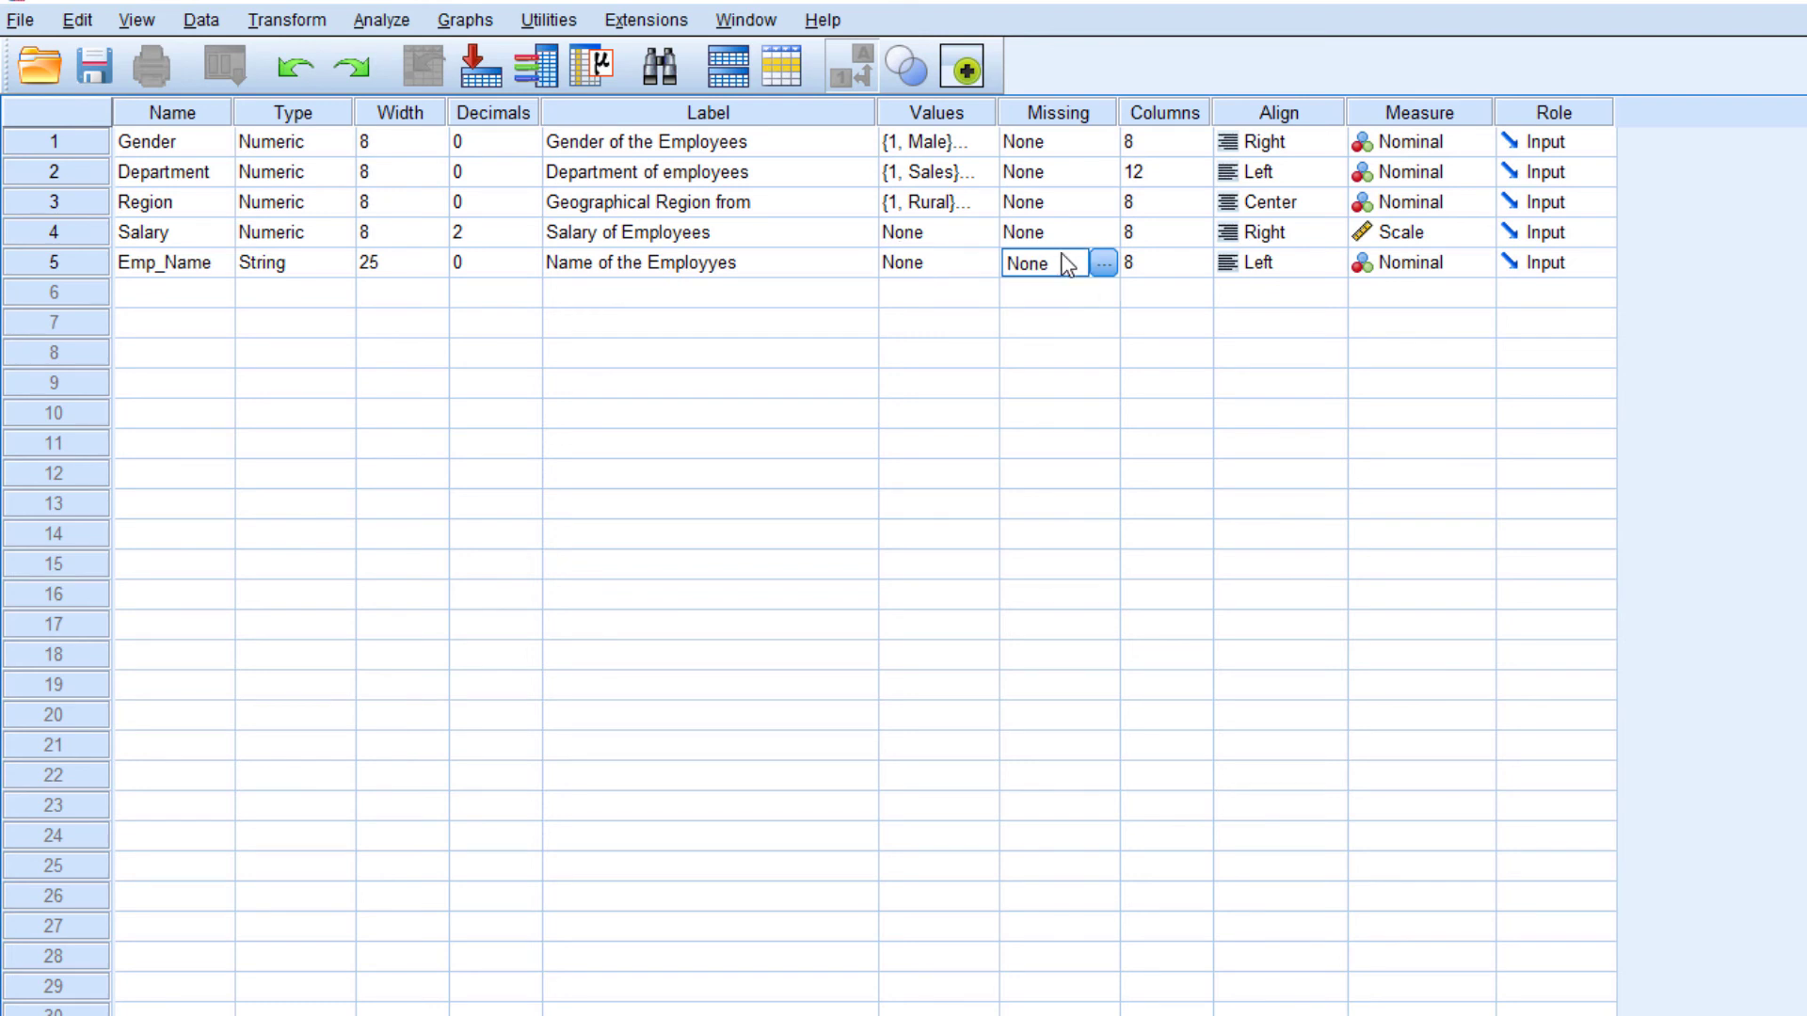
{"action": "left_click", "coordinate": [1184, 264]}
{"action": "left_click", "coordinate": [1201, 258]}
{"action": "left_click", "coordinate": [1200, 257]}
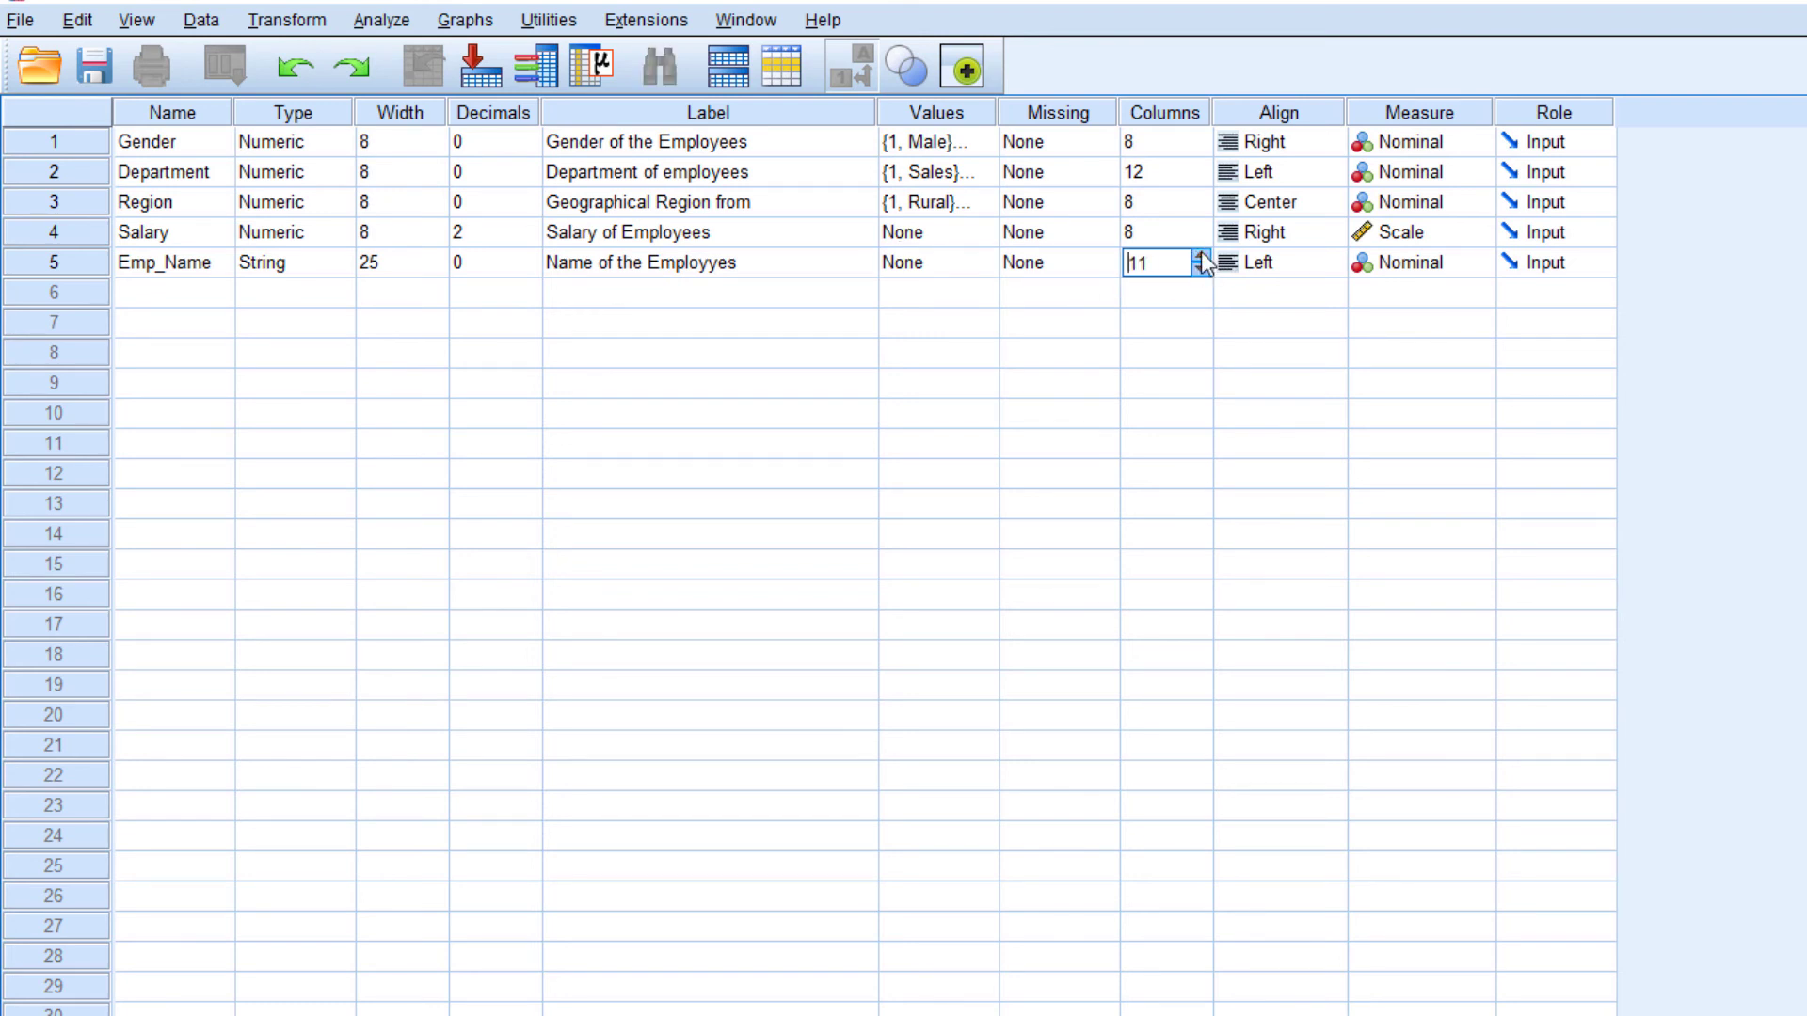
{"action": "left_click", "coordinate": [1201, 257]}
{"action": "left_click", "coordinate": [1200, 254]}
{"action": "left_click", "coordinate": [1261, 264]}
{"action": "left_click", "coordinate": [1294, 292]}
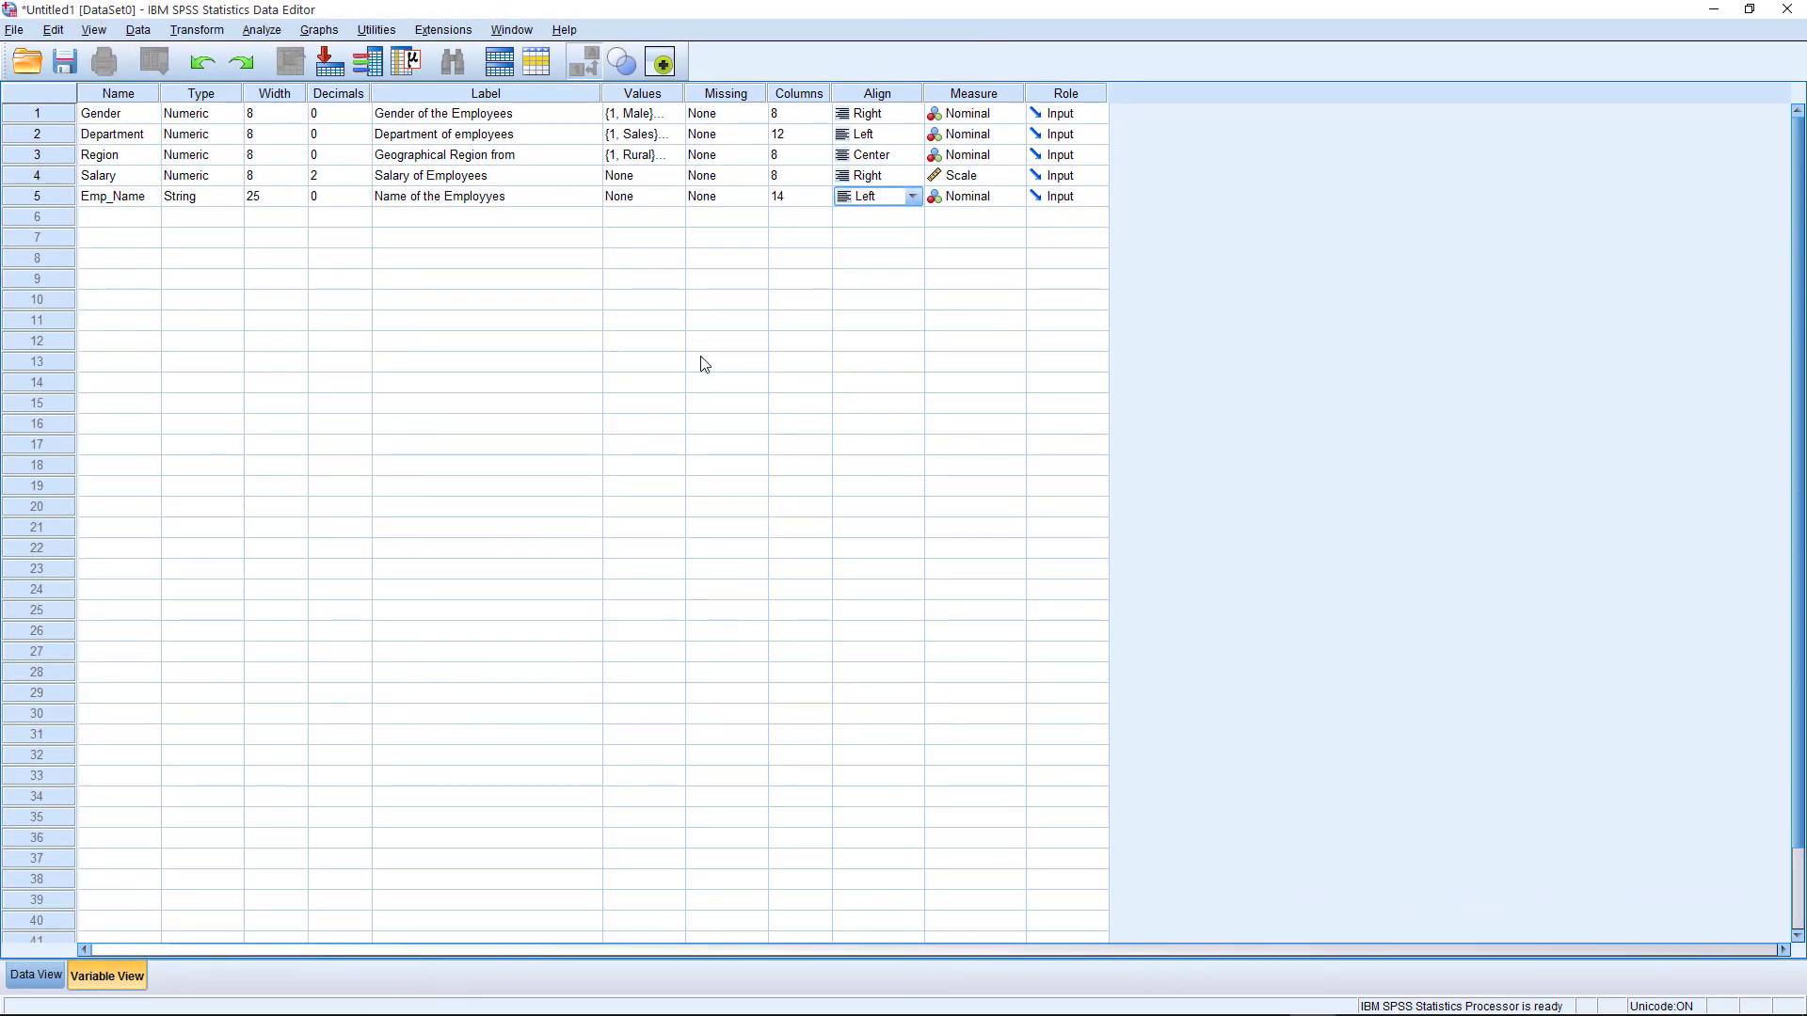
Switch to Data View and look through the Gender, Department, Region, Salary and Emp_Name columns
{"action": "left_click", "coordinate": [34, 976]}
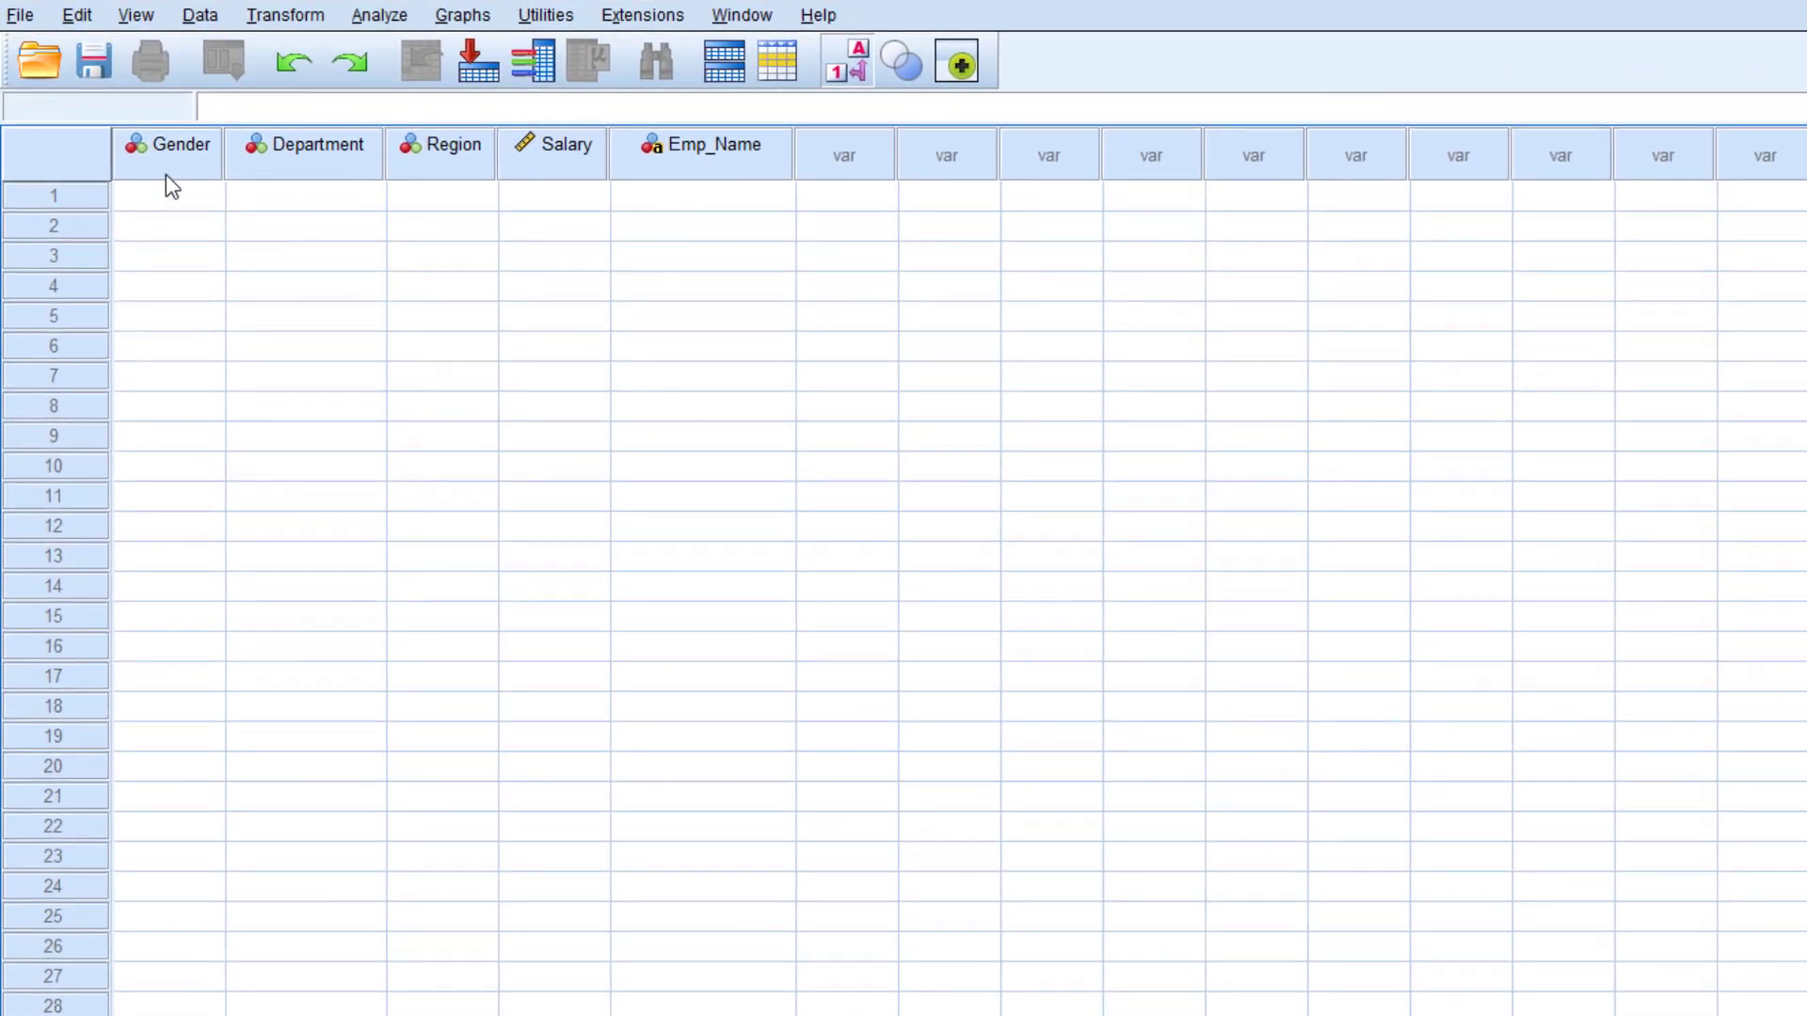
{"action": "left_click", "coordinate": [310, 153]}
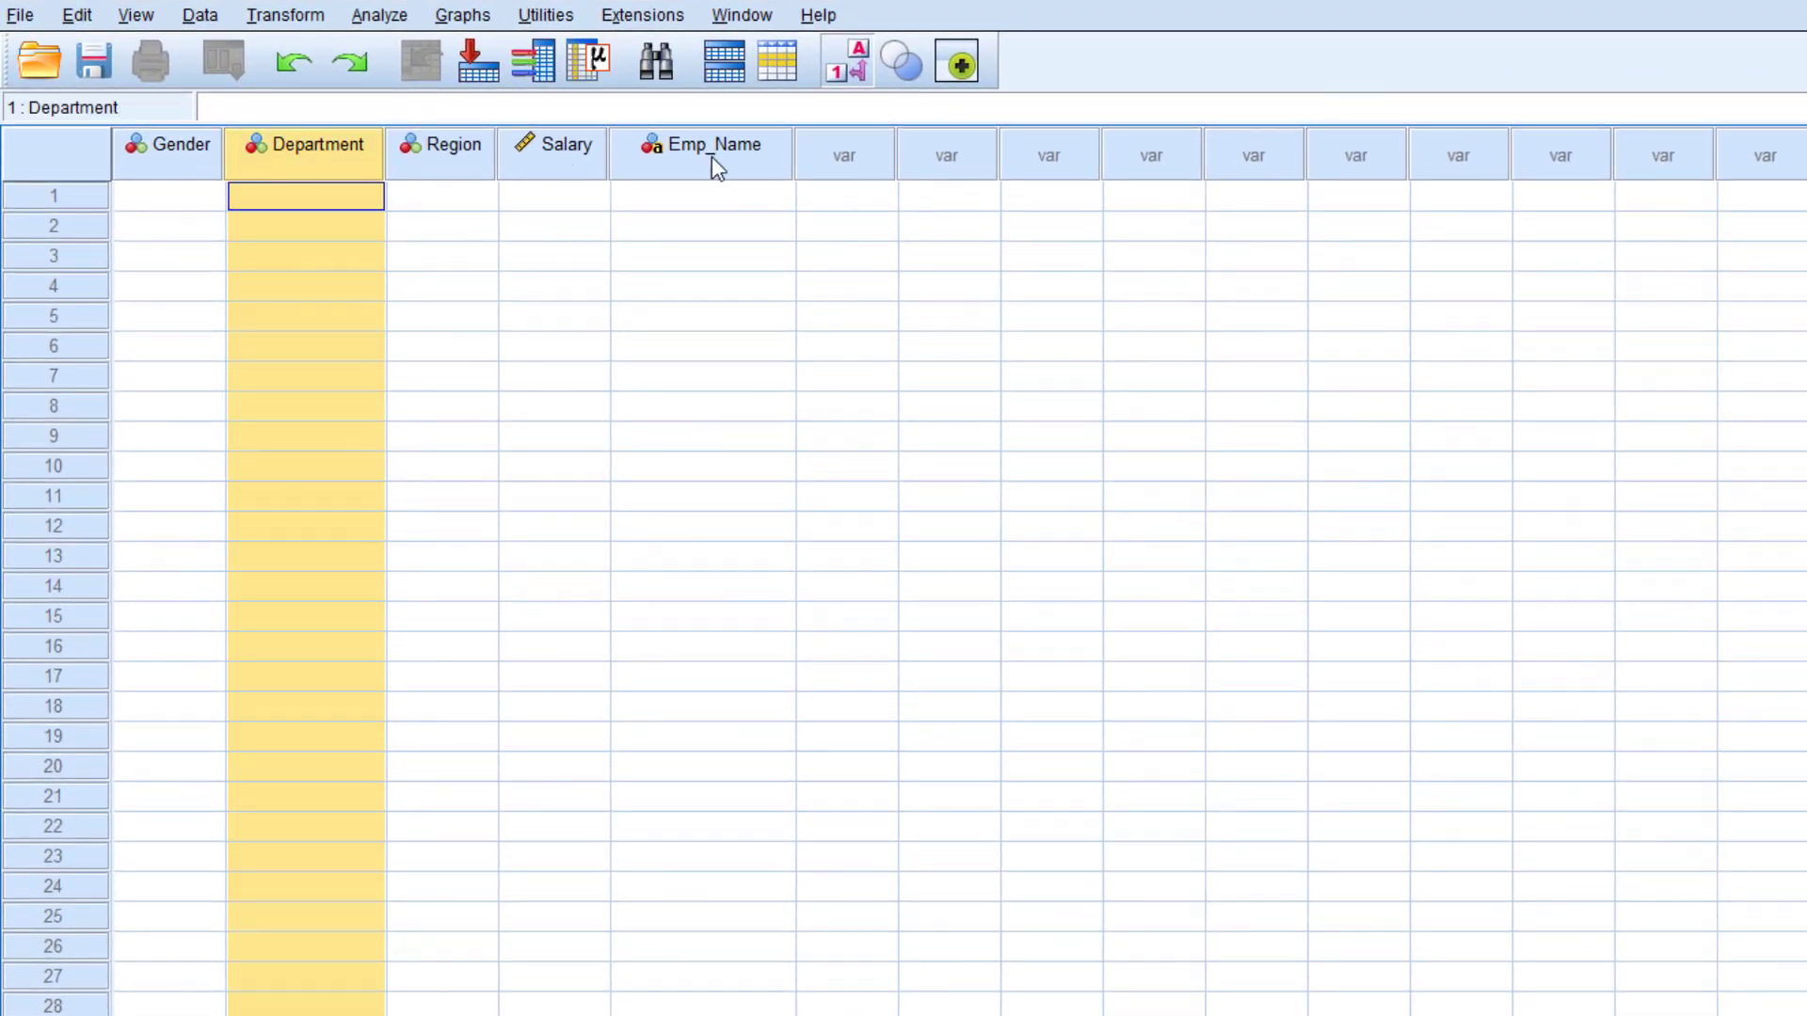
{"action": "left_click", "coordinate": [196, 162]}
{"action": "left_click", "coordinate": [311, 160]}
{"action": "left_click", "coordinate": [442, 162]}
{"action": "left_click", "coordinate": [569, 170]}
{"action": "left_click", "coordinate": [721, 172]}
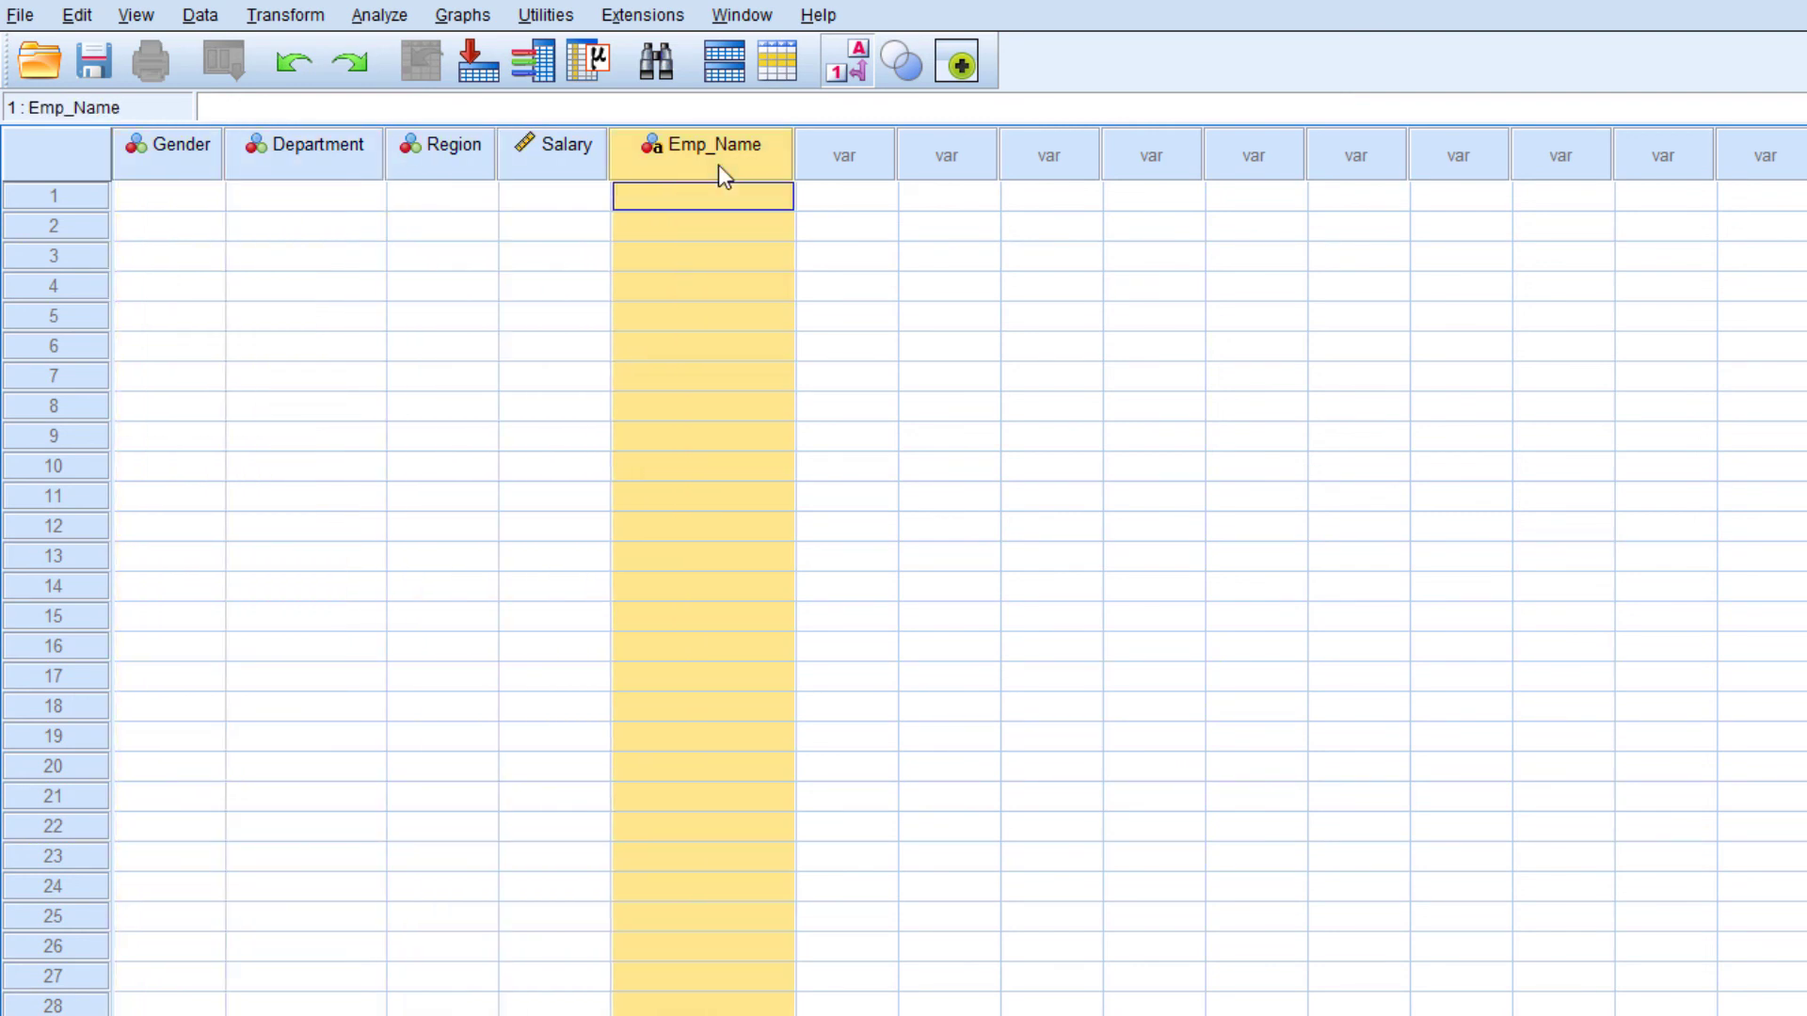
Turn off value labels and enter the Gender codes 1, 2, 1, 2, 1, 2, 2, 2, 1 for cases 1 to 9
{"action": "left_click", "coordinate": [863, 61]}
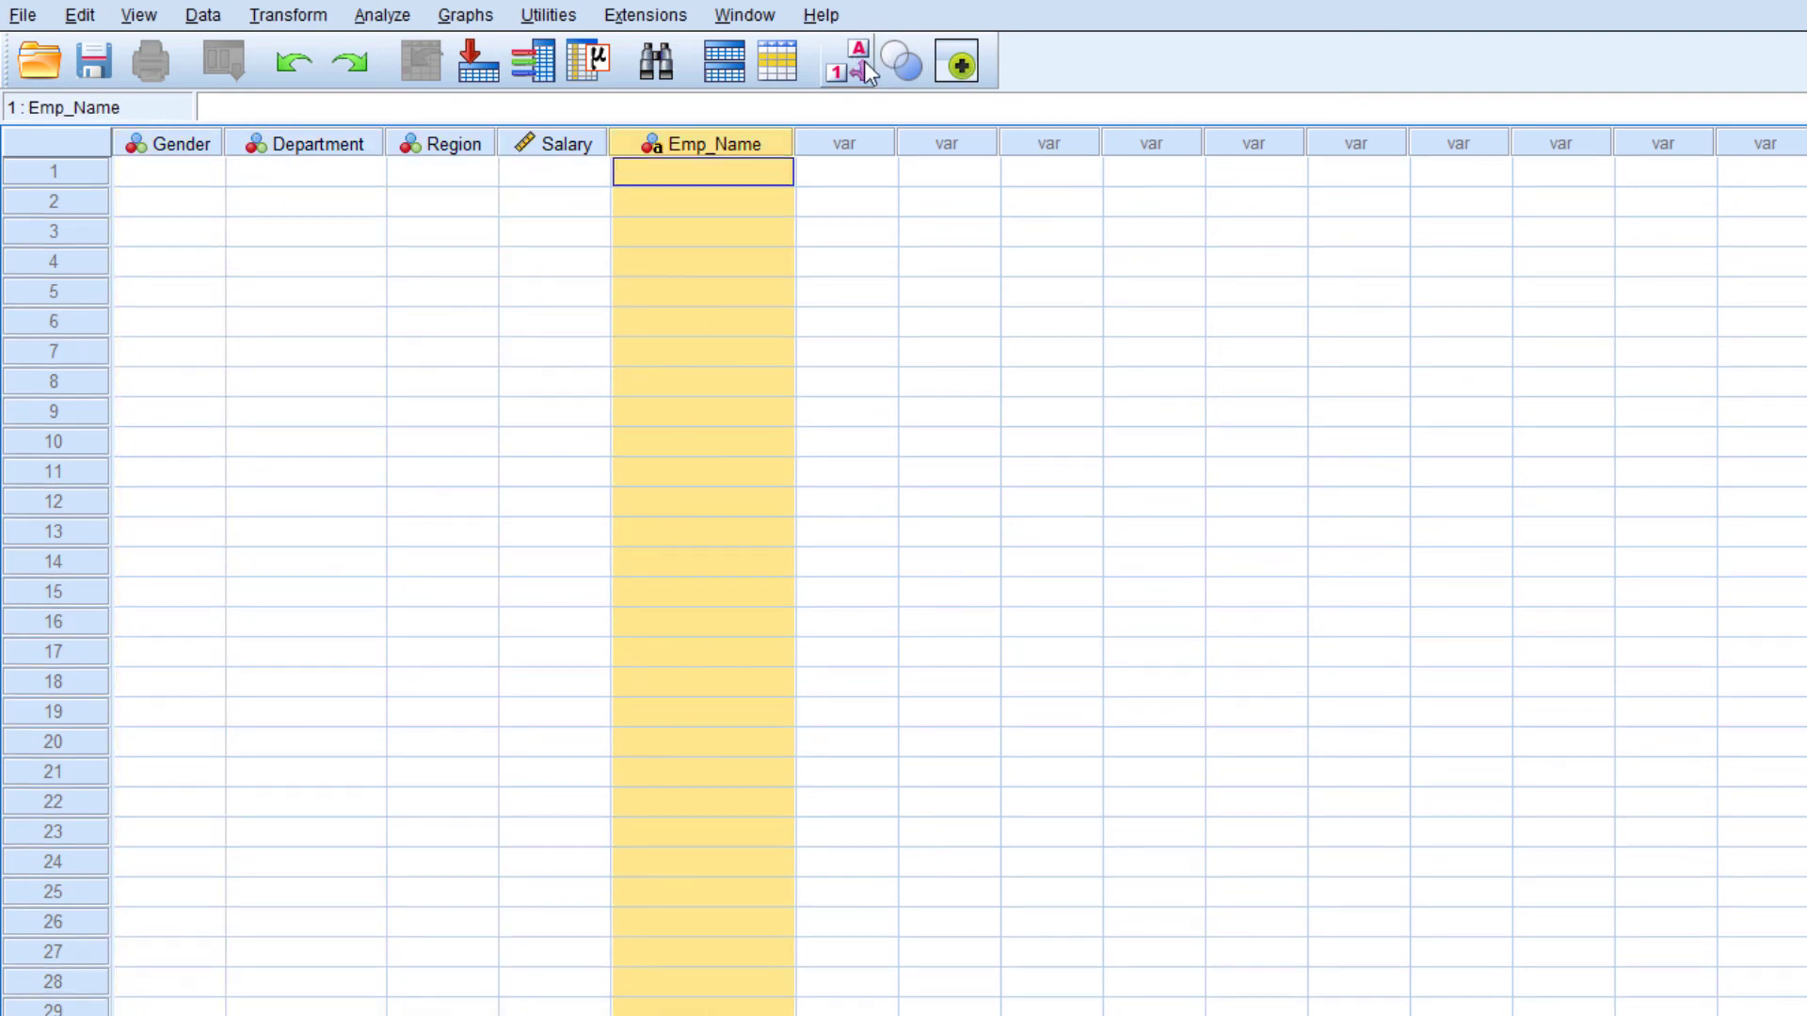
{"action": "left_click", "coordinate": [176, 177]}
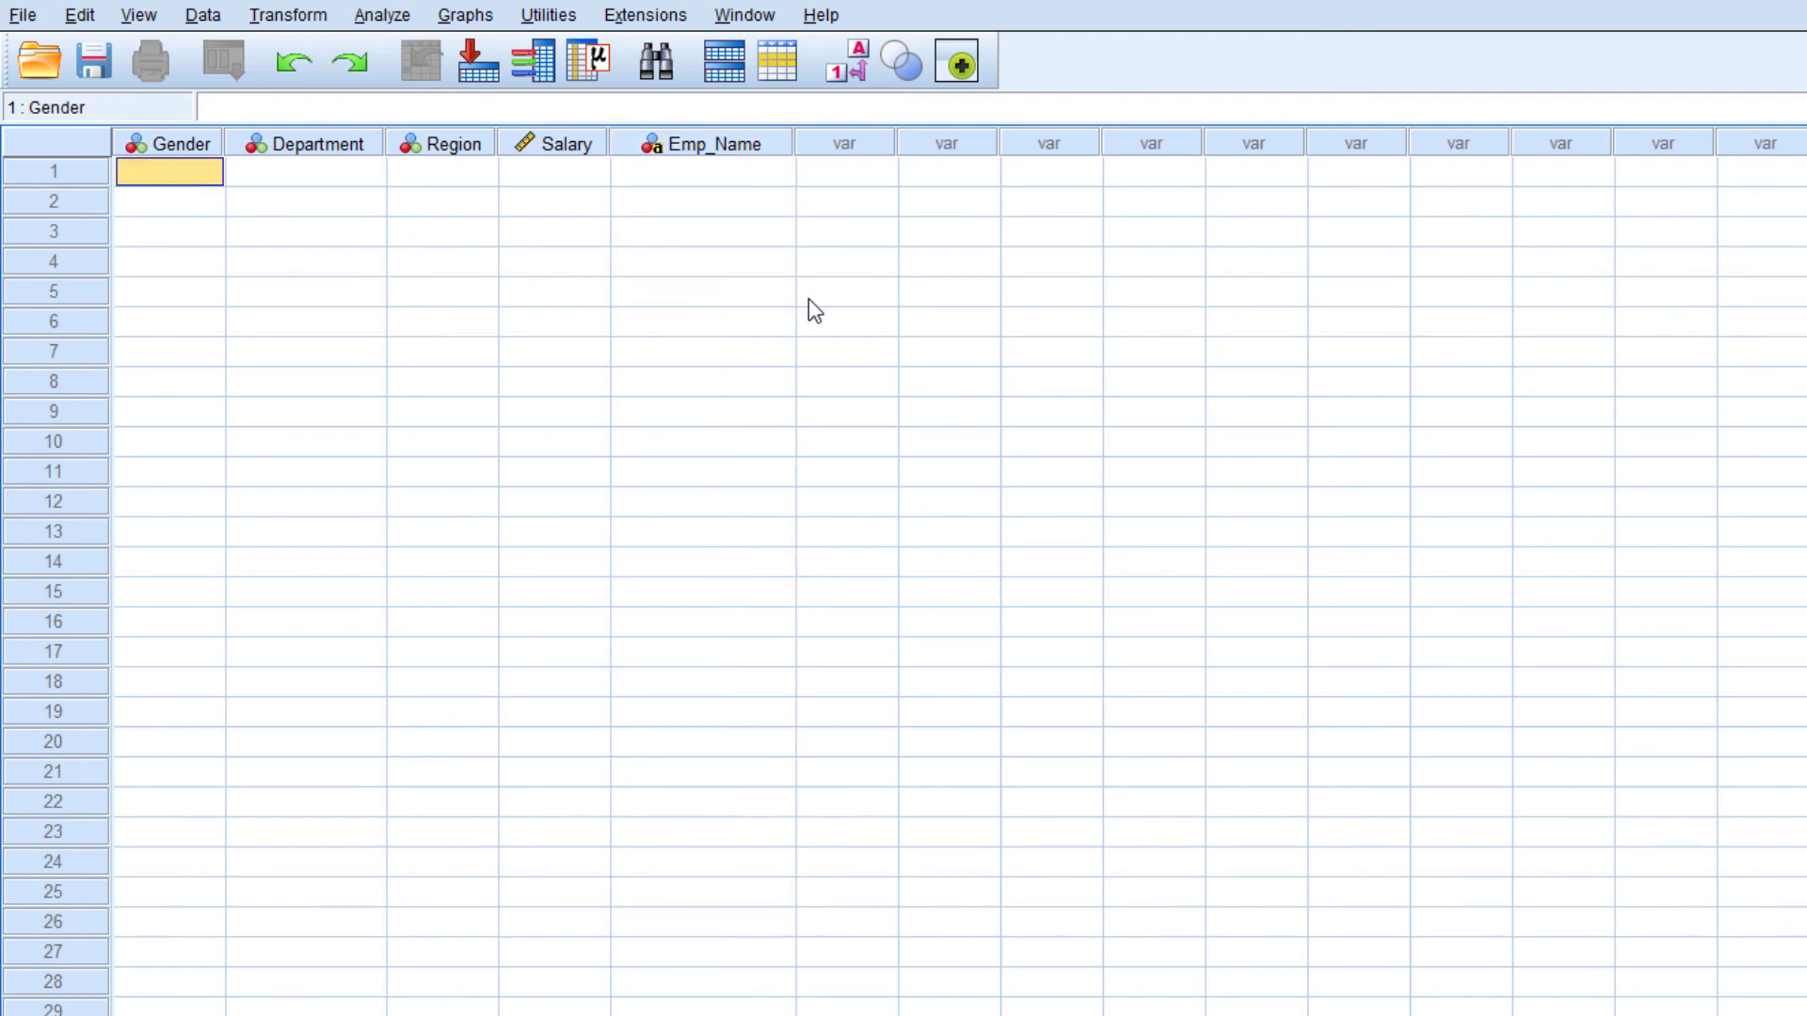
{"action": "type", "text": "1"}
{"action": "key", "text": "Return"}
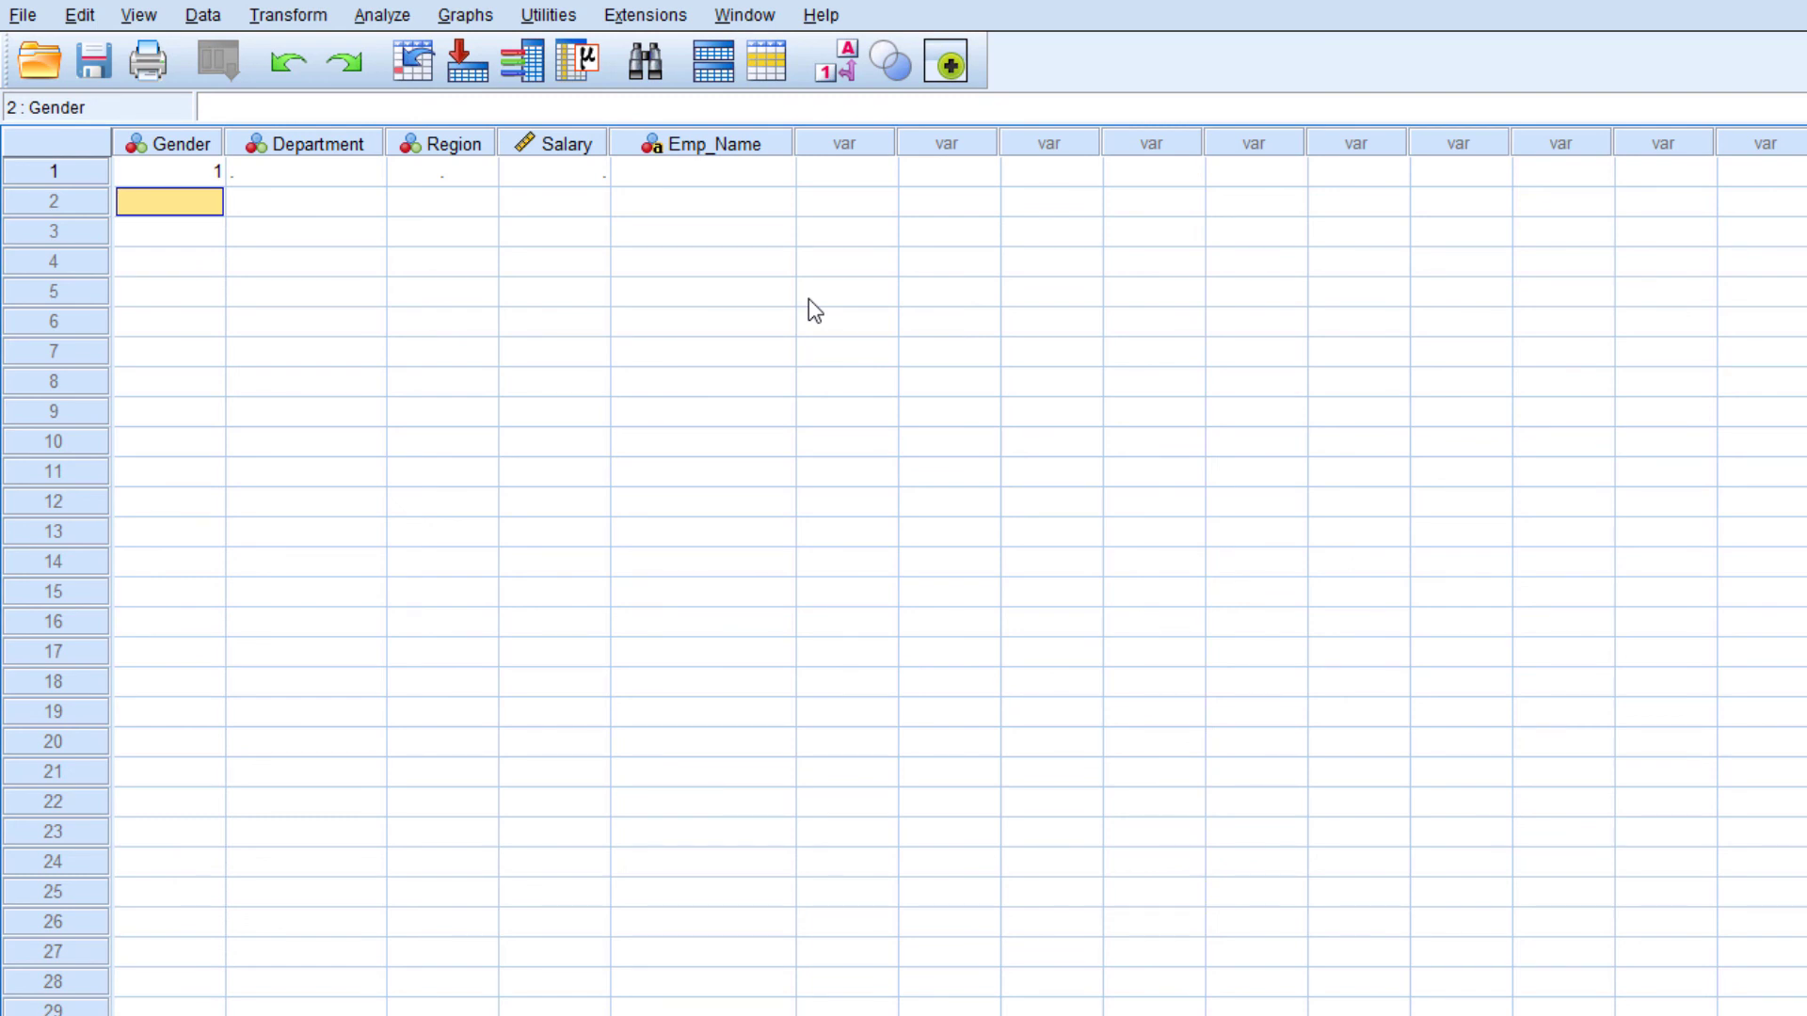
{"action": "type", "text": "2"}
{"action": "key", "text": "Return"}
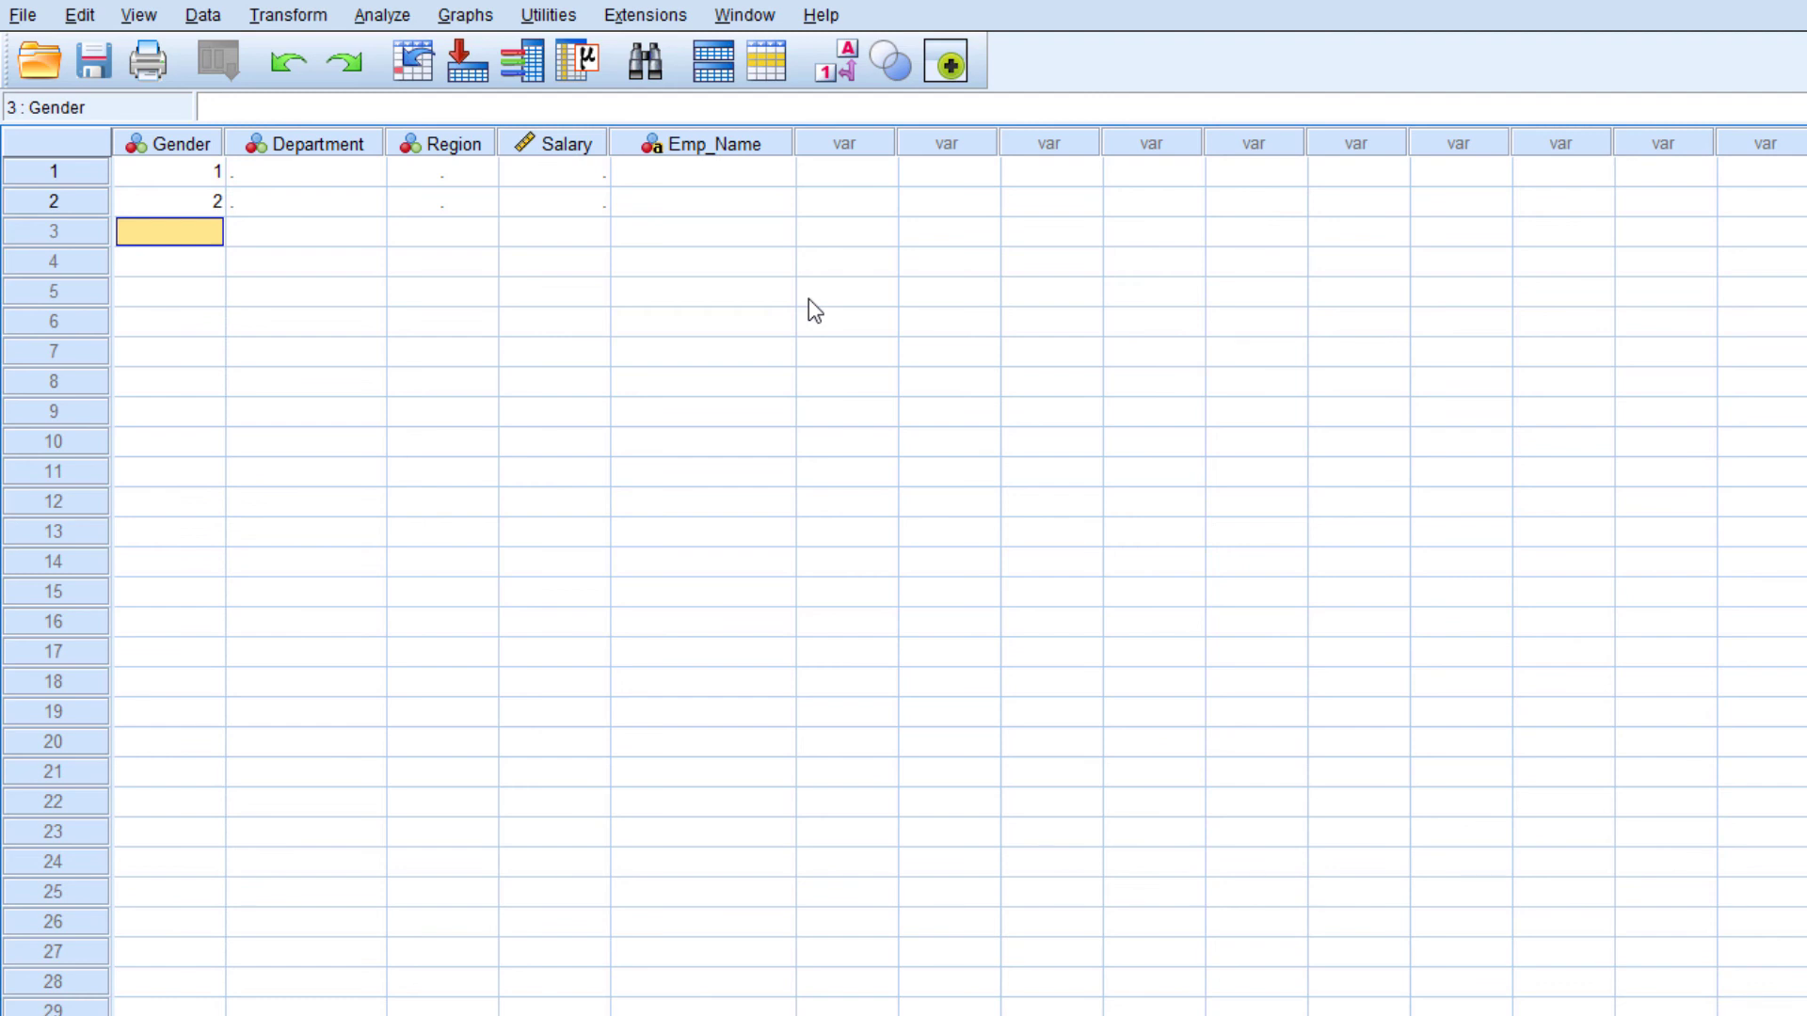
{"action": "type", "text": "1"}
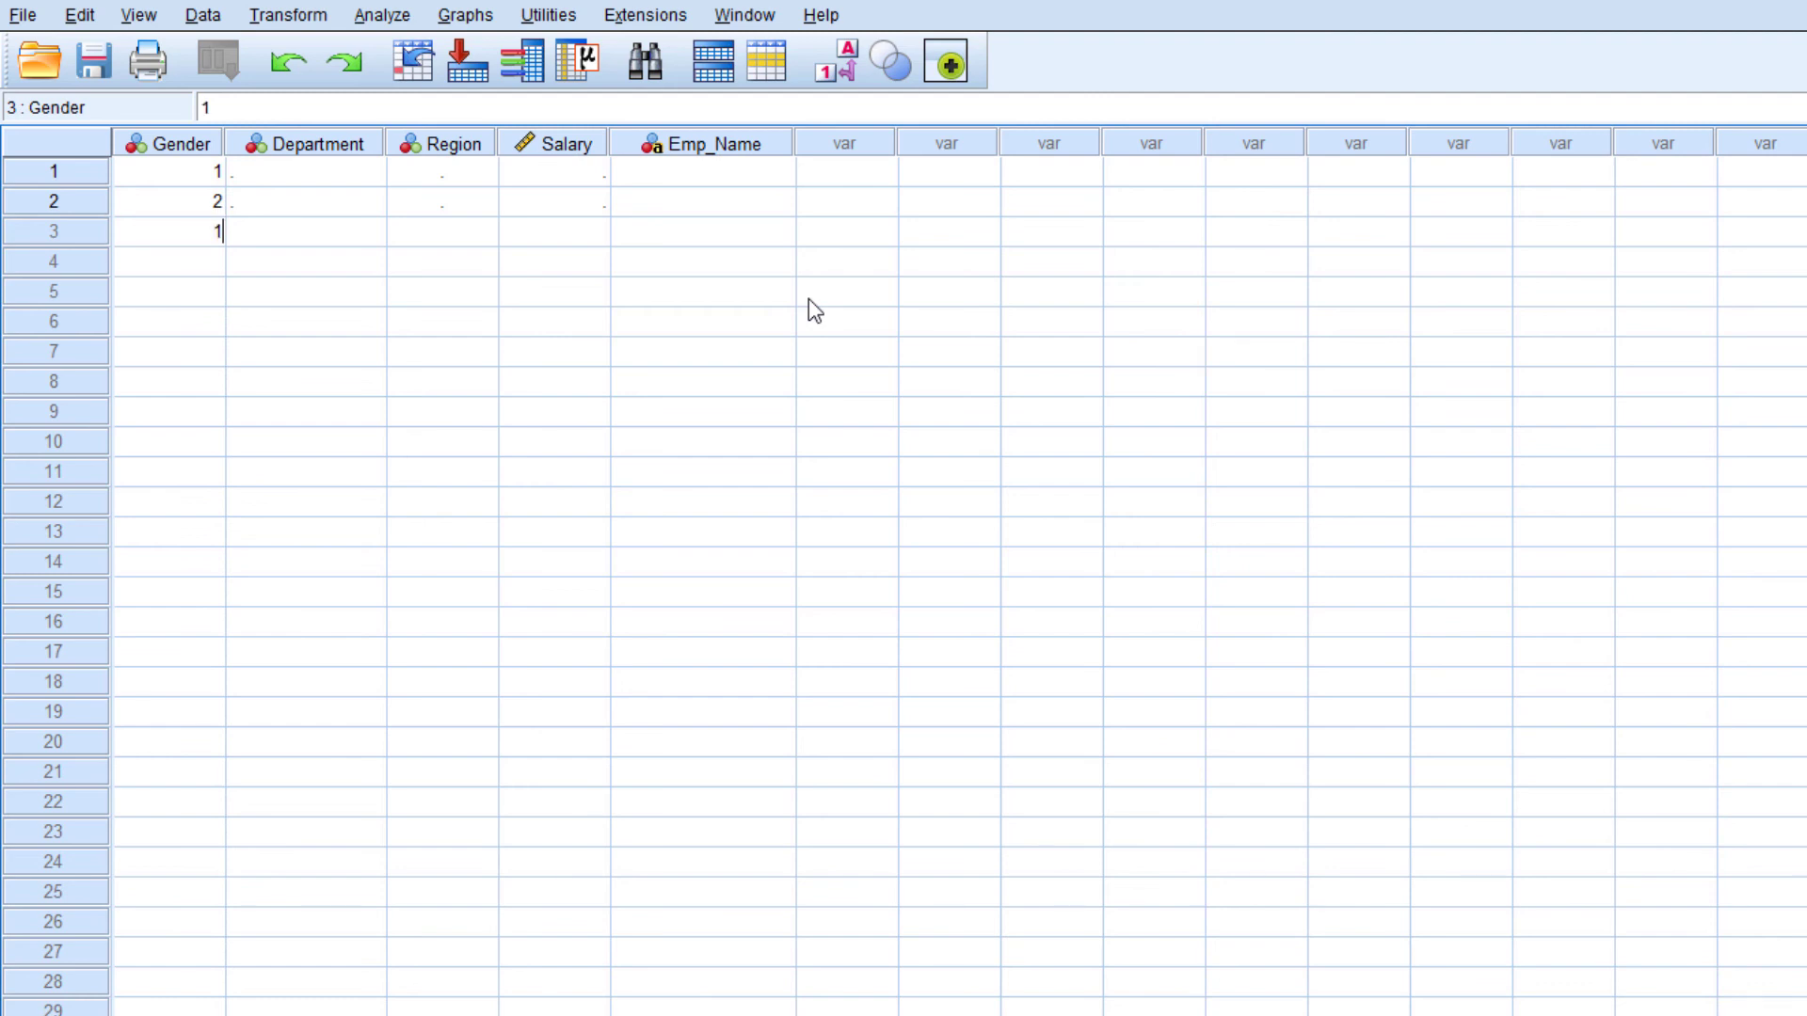
{"action": "key", "text": "Return"}
{"action": "type", "text": "2"}
{"action": "key", "text": "Return"}
{"action": "type", "text": "1"}
{"action": "key", "text": "Return"}
{"action": "type", "text": "2"}
{"action": "key", "text": "Return"}
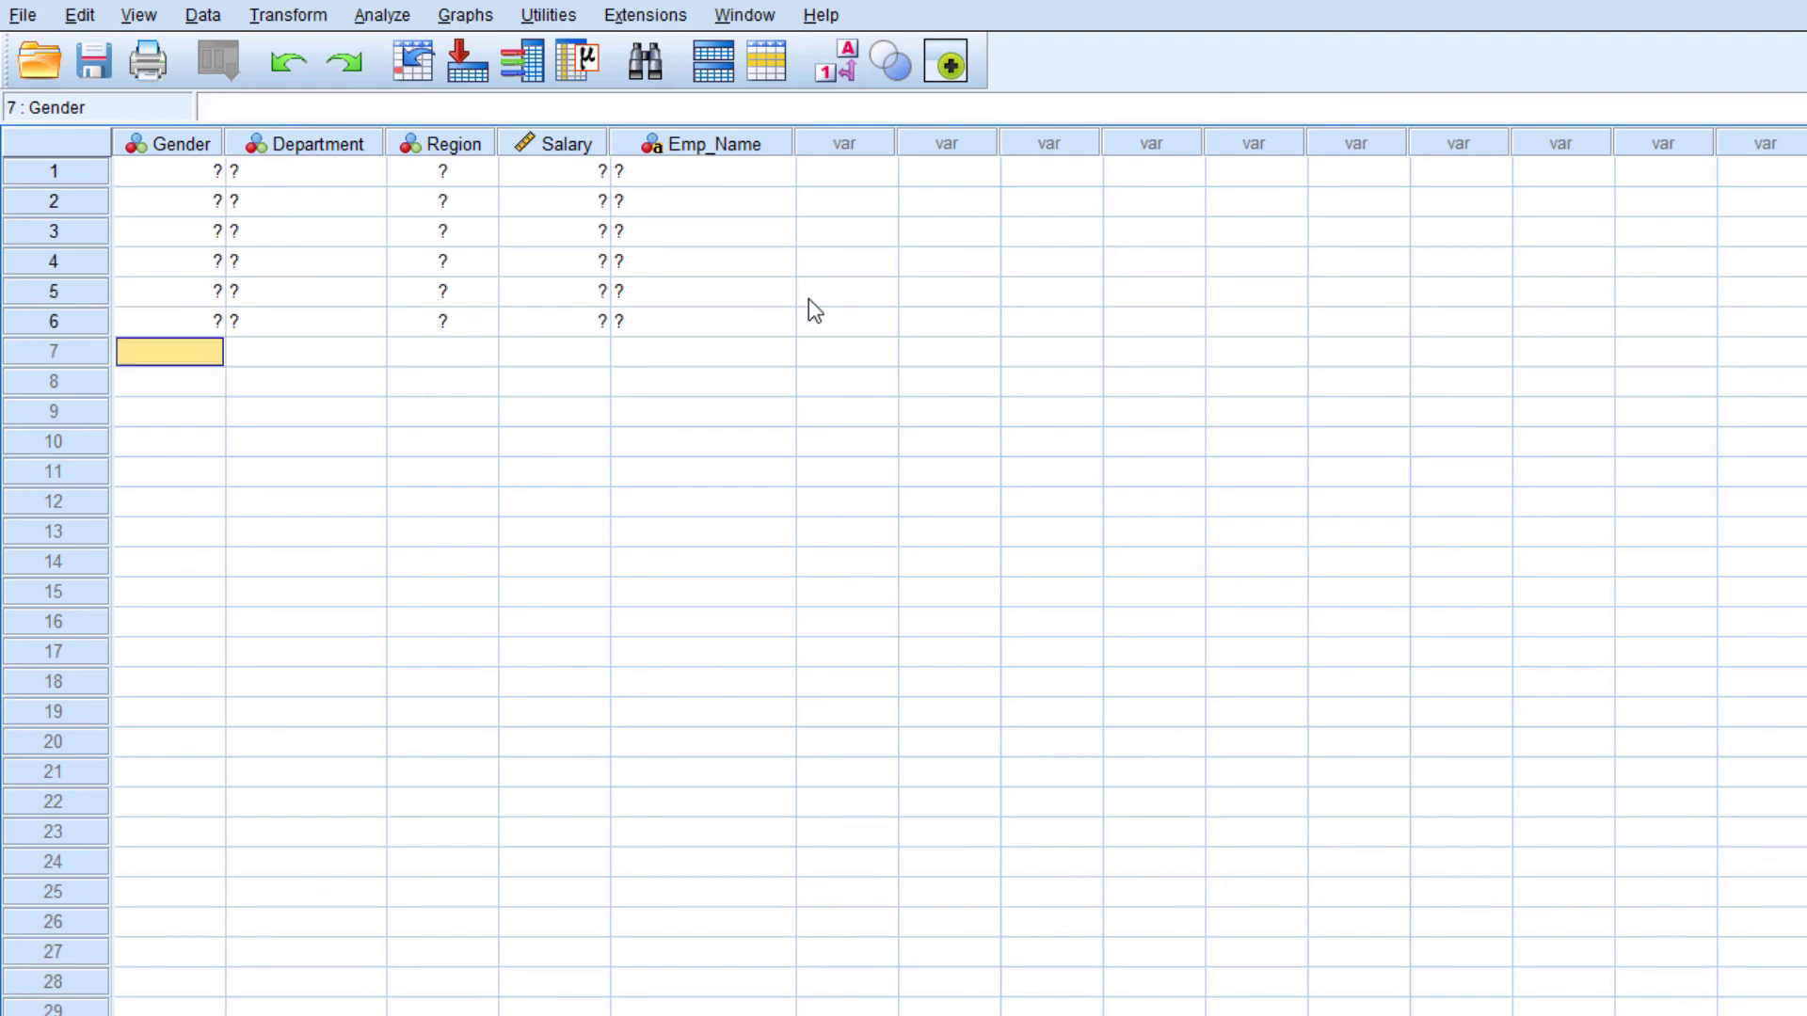
{"action": "type", "text": "2"}
{"action": "key", "text": "Return"}
{"action": "type", "text": "2"}
{"action": "key", "text": "Return"}
{"action": "type", "text": "1"}
{"action": "key", "text": "Return"}
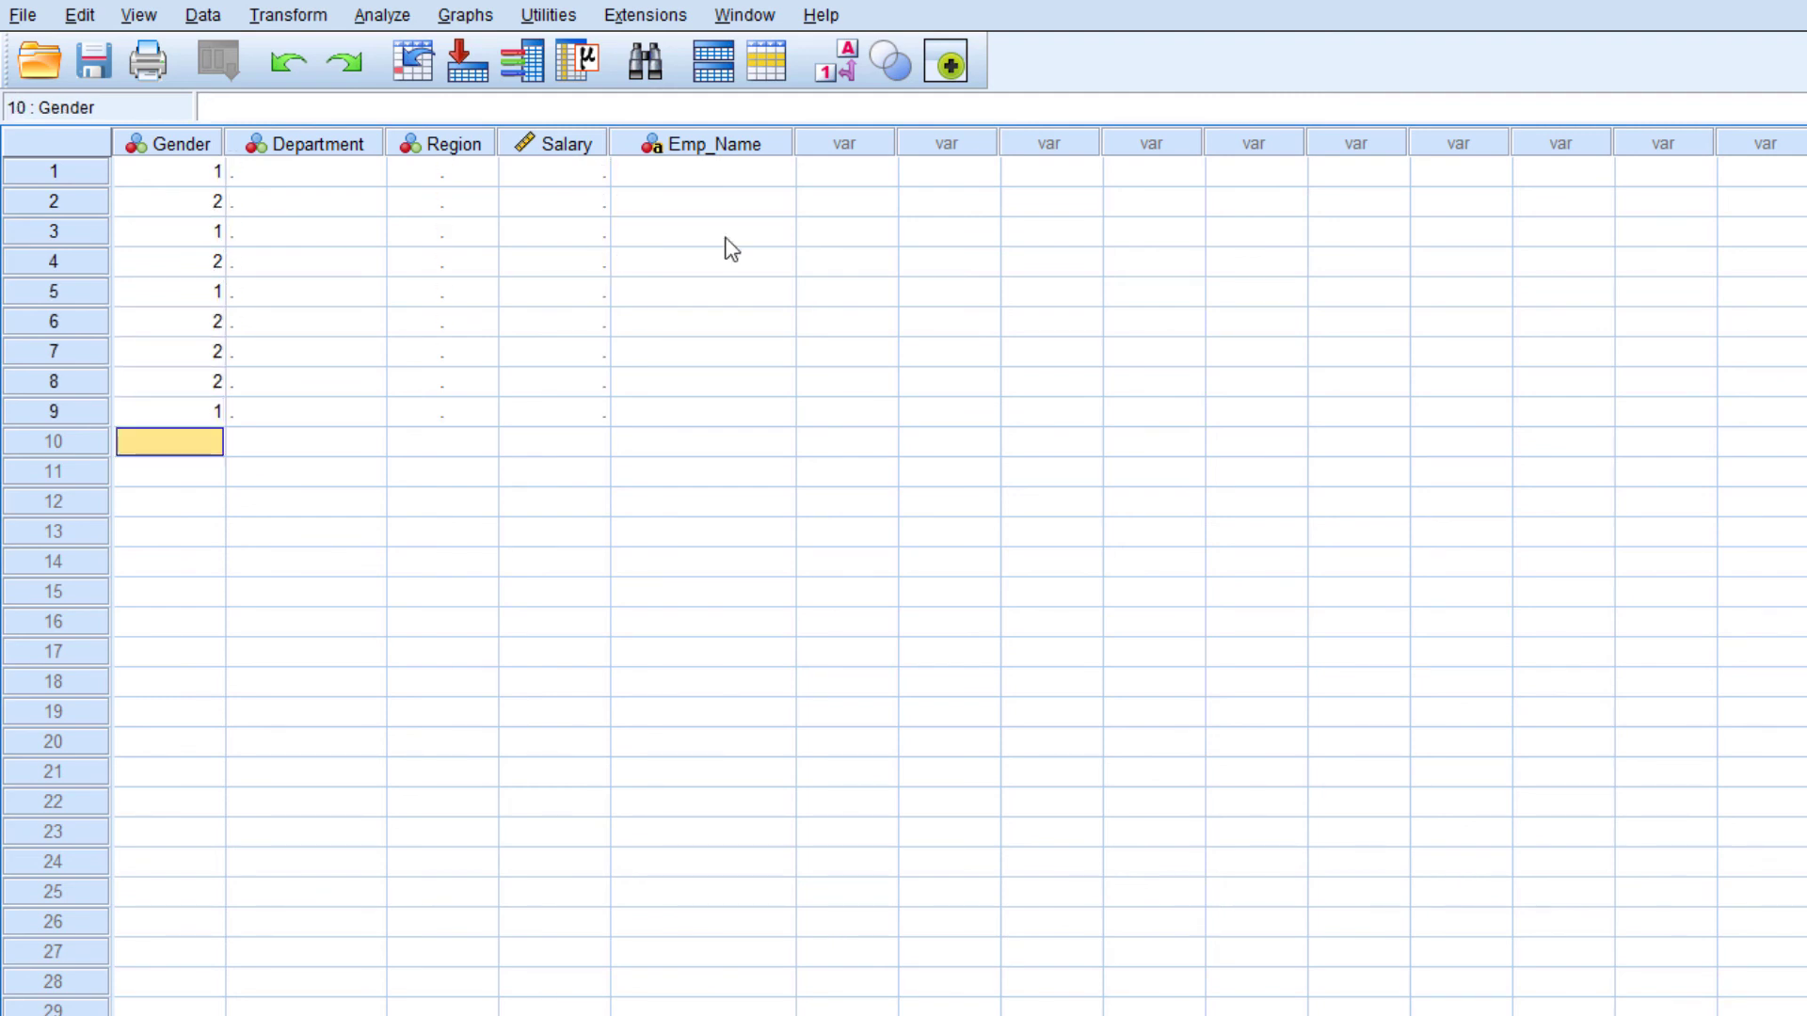
Enter the Department codes 2, 3, 4, 1, 2, 2, 2, 3, 4 for cases 1 to 9
{"action": "left_click", "coordinate": [339, 174]}
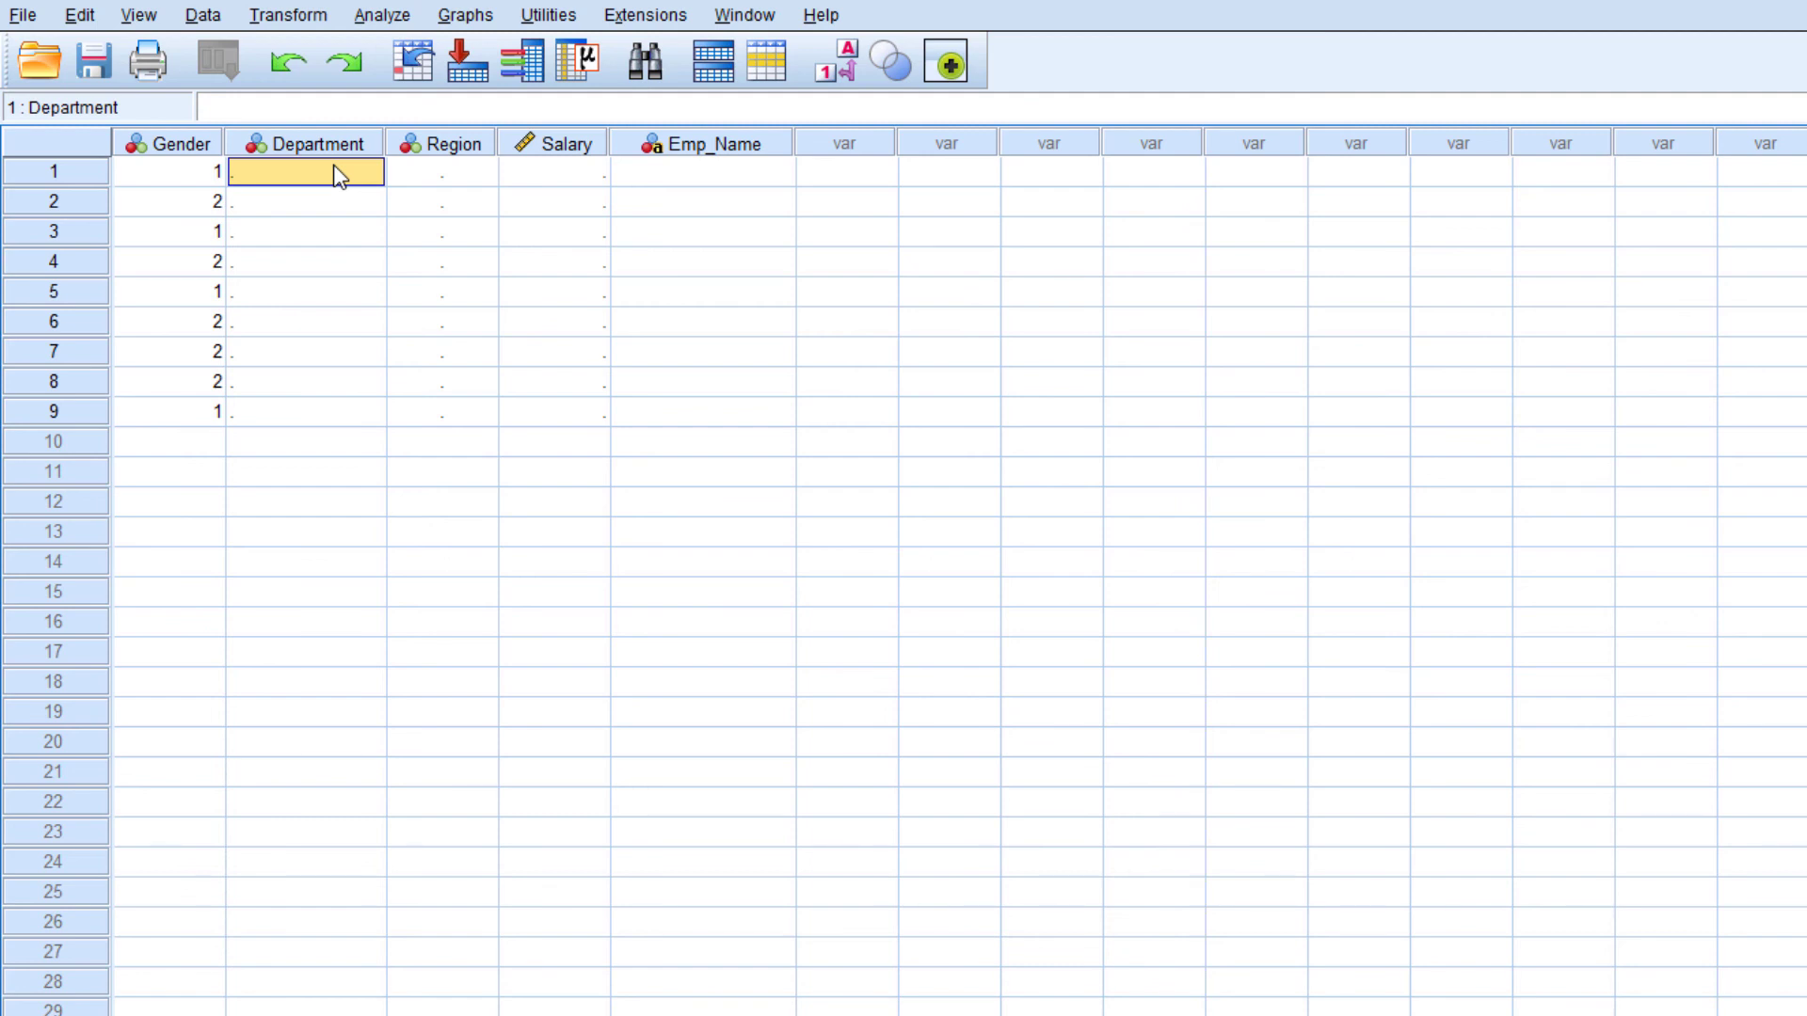
{"action": "type", "text": "2"}
{"action": "key", "text": "Return"}
{"action": "type", "text": "3"}
{"action": "key", "text": "Return"}
{"action": "type", "text": "4"}
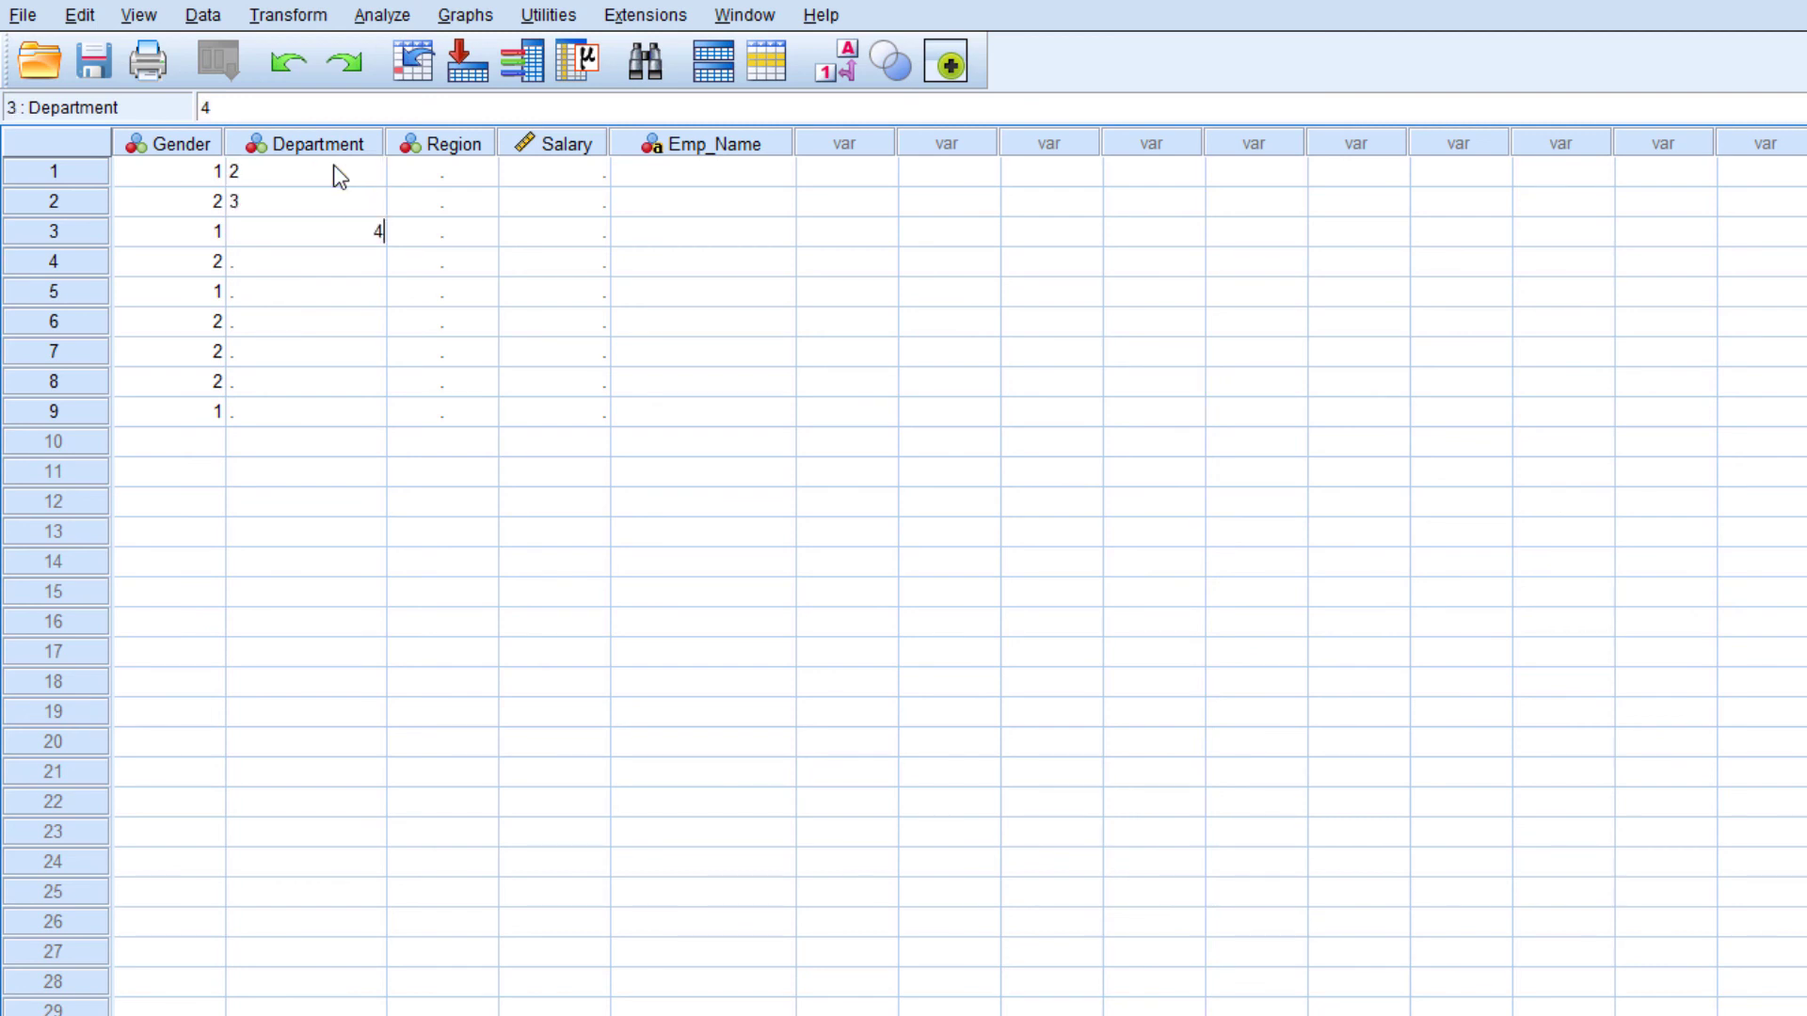
{"action": "key", "text": "Return"}
{"action": "type", "text": "1"}
{"action": "key", "text": "Return"}
{"action": "type", "text": "2"}
{"action": "key", "text": "Return"}
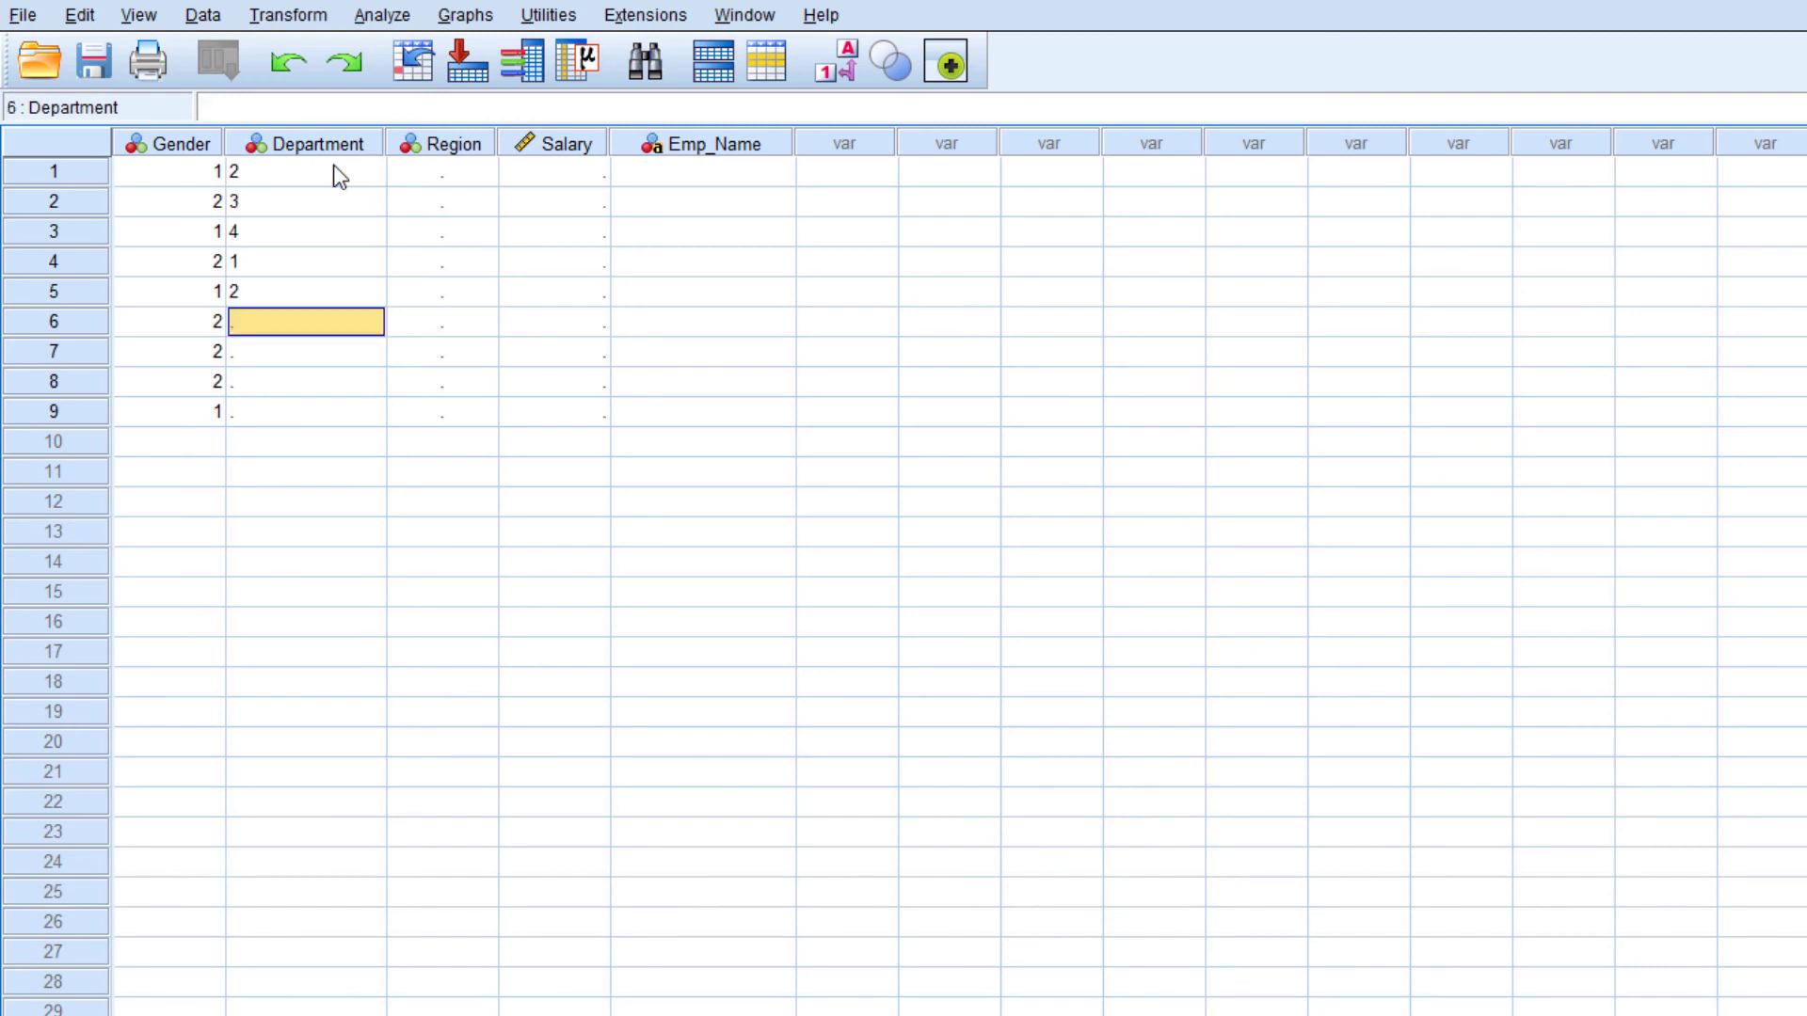
{"action": "type", "text": "2"}
{"action": "key", "text": "Return"}
{"action": "type", "text": "2"}
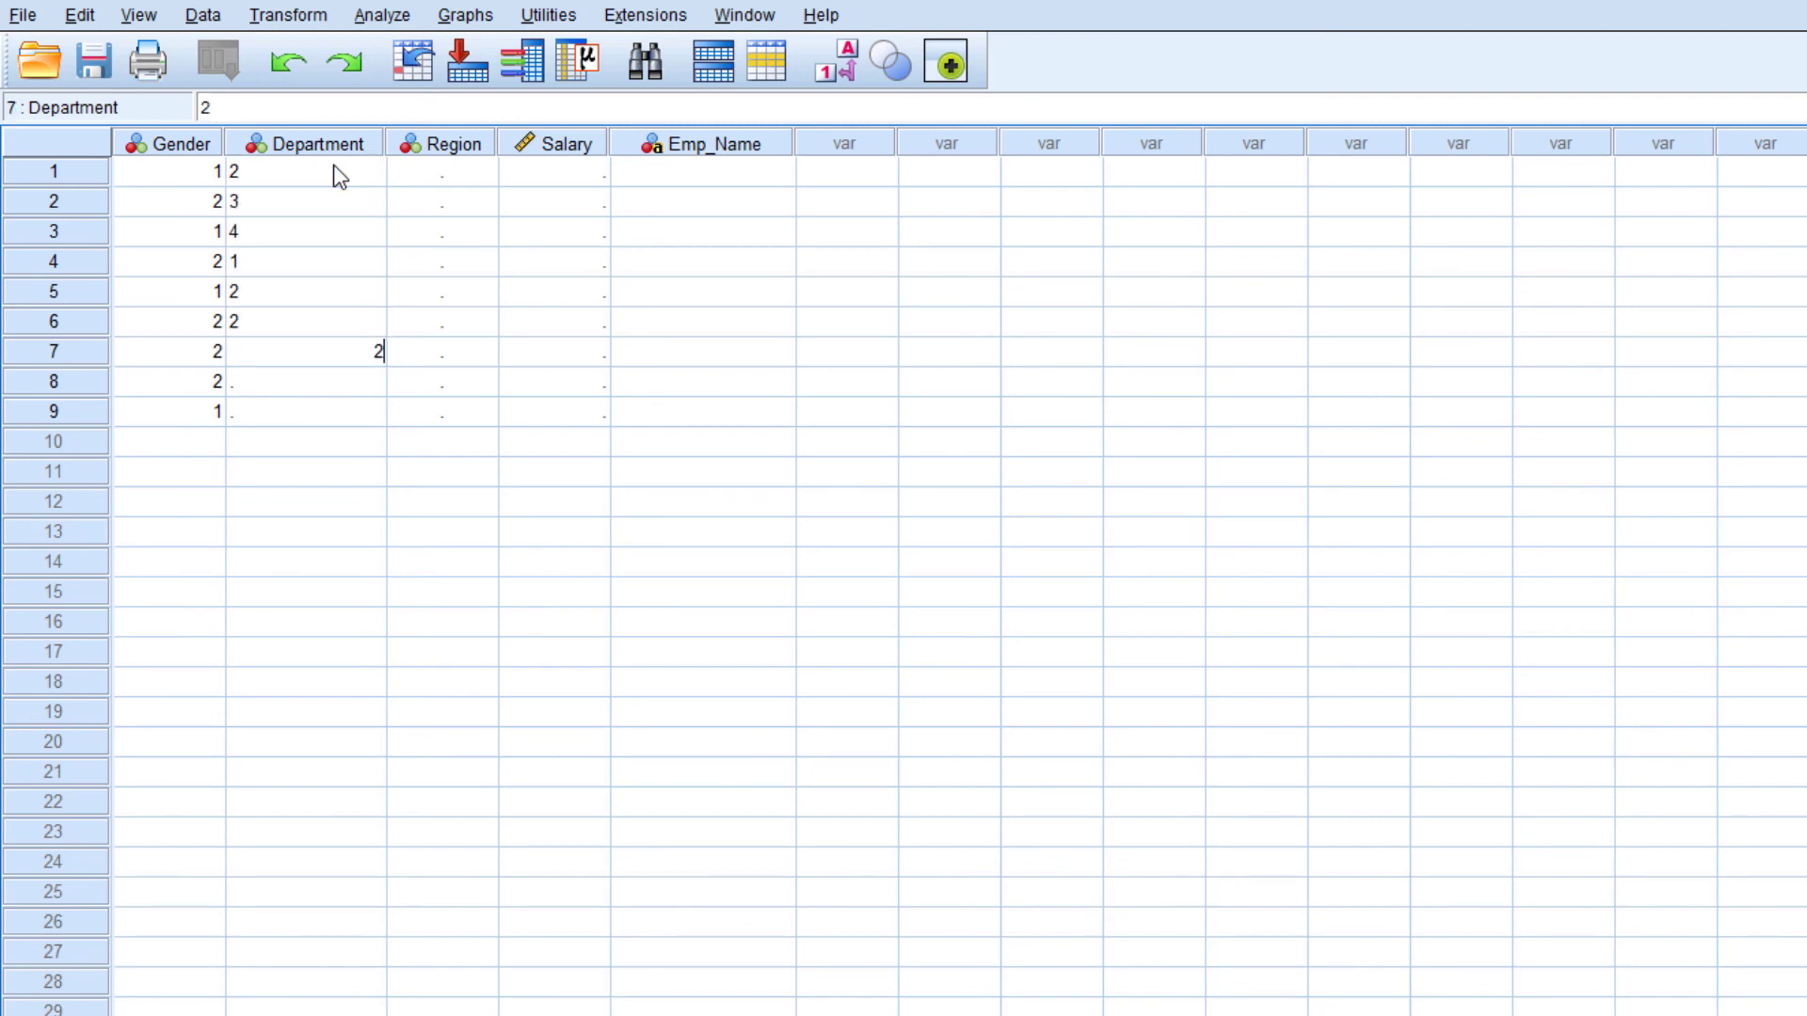
{"action": "key", "text": "Return"}
{"action": "type", "text": "3"}
{"action": "key", "text": "Return"}
{"action": "type", "text": "4"}
{"action": "key", "text": "Return"}
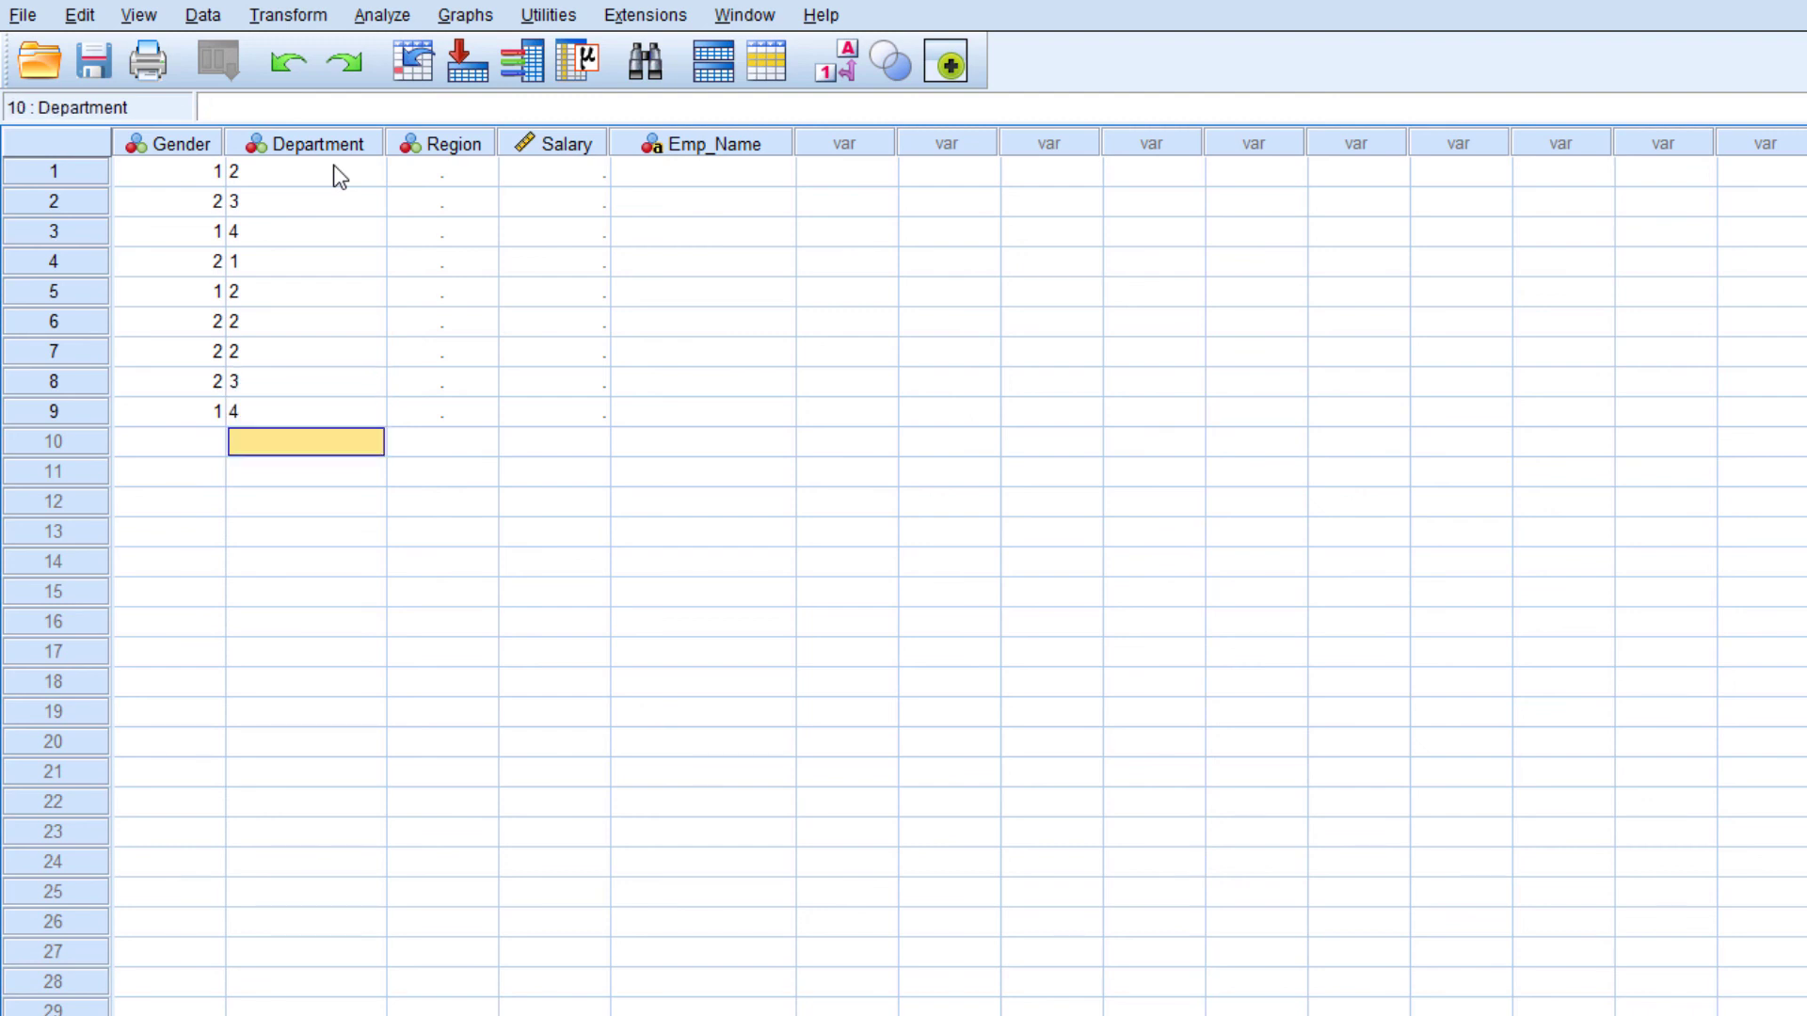
Check the alignment settings of the variables in Variable View and return to Data View
{"action": "left_click", "coordinate": [299, 175]}
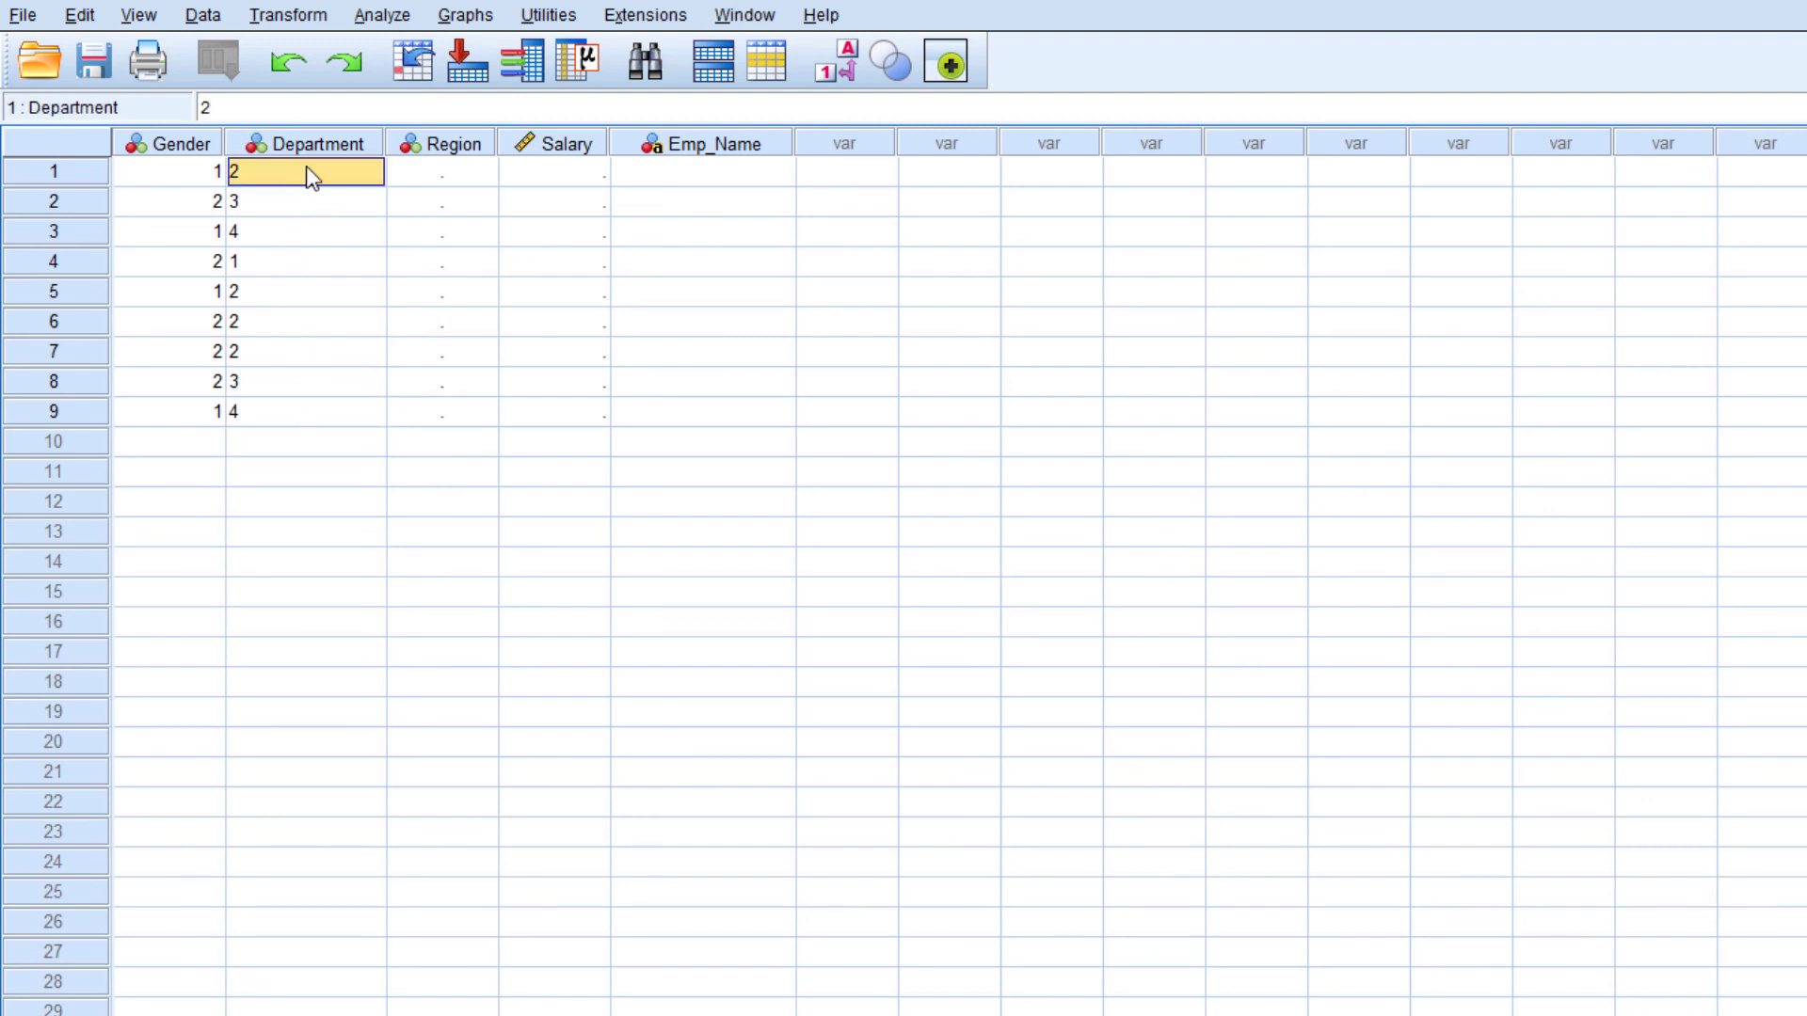
{"action": "left_click", "coordinate": [164, 1012]}
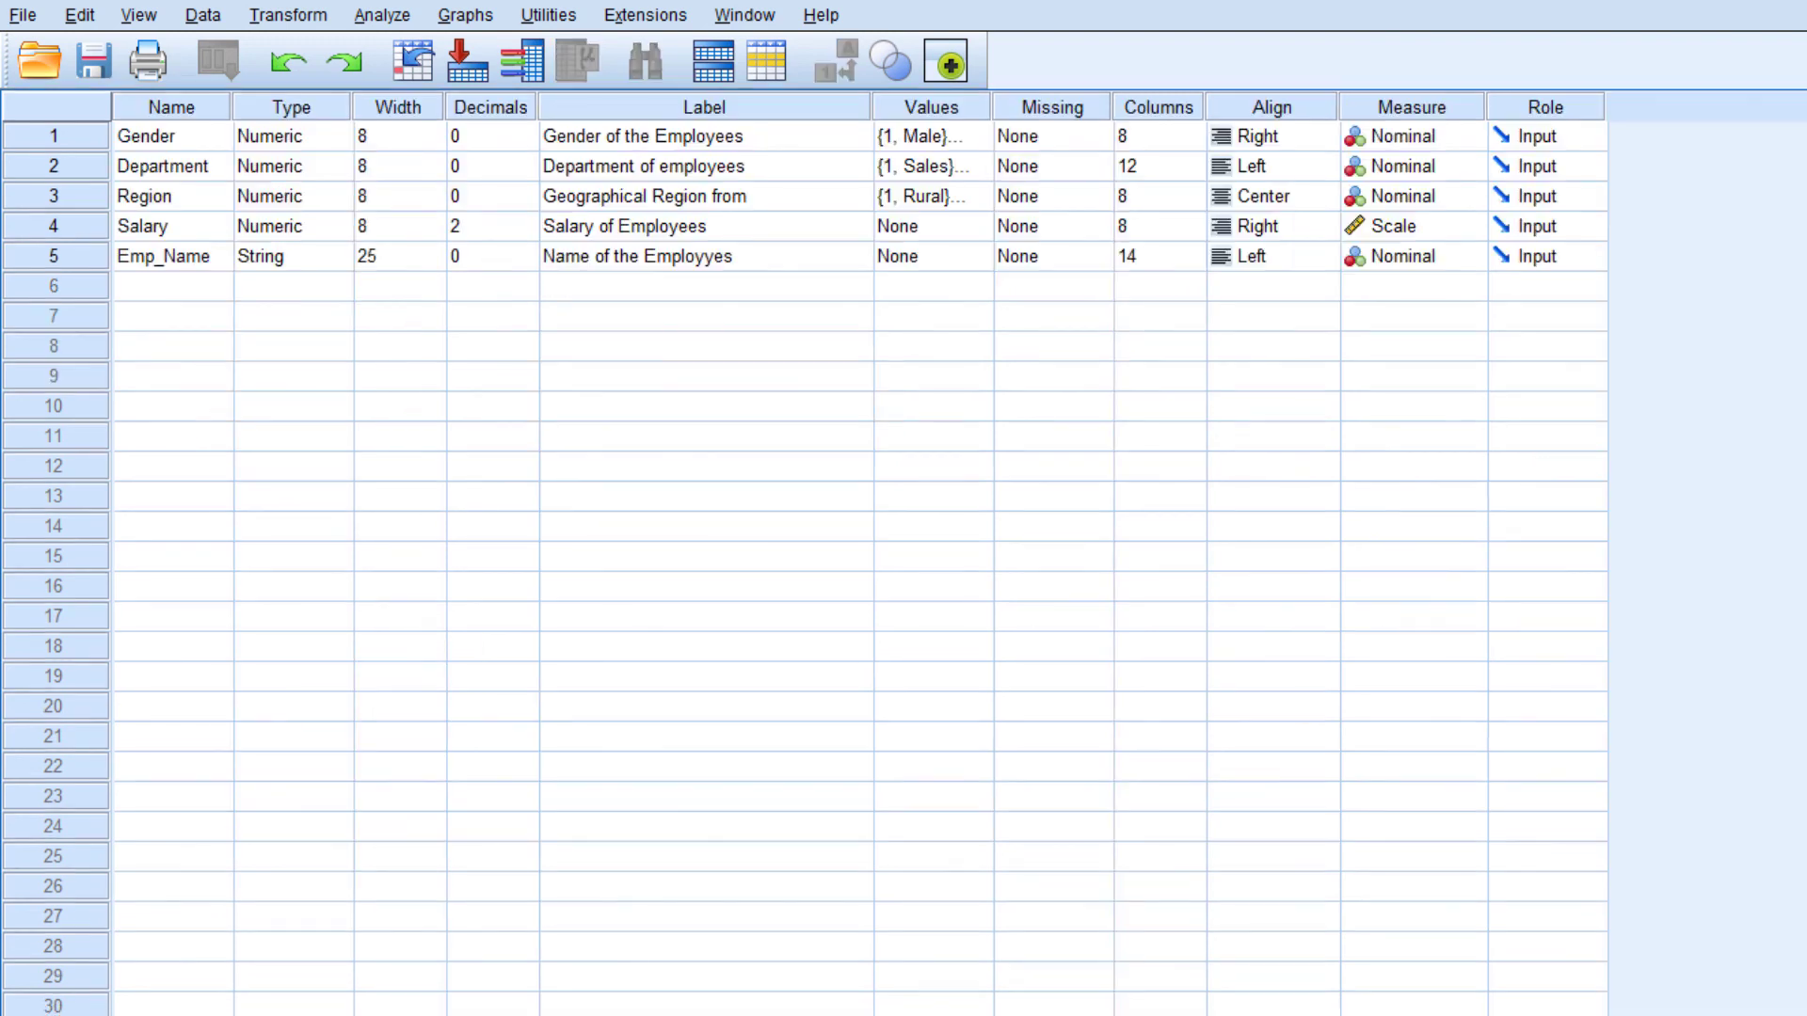
{"action": "left_click", "coordinate": [1290, 139]}
{"action": "left_click", "coordinate": [1290, 134]}
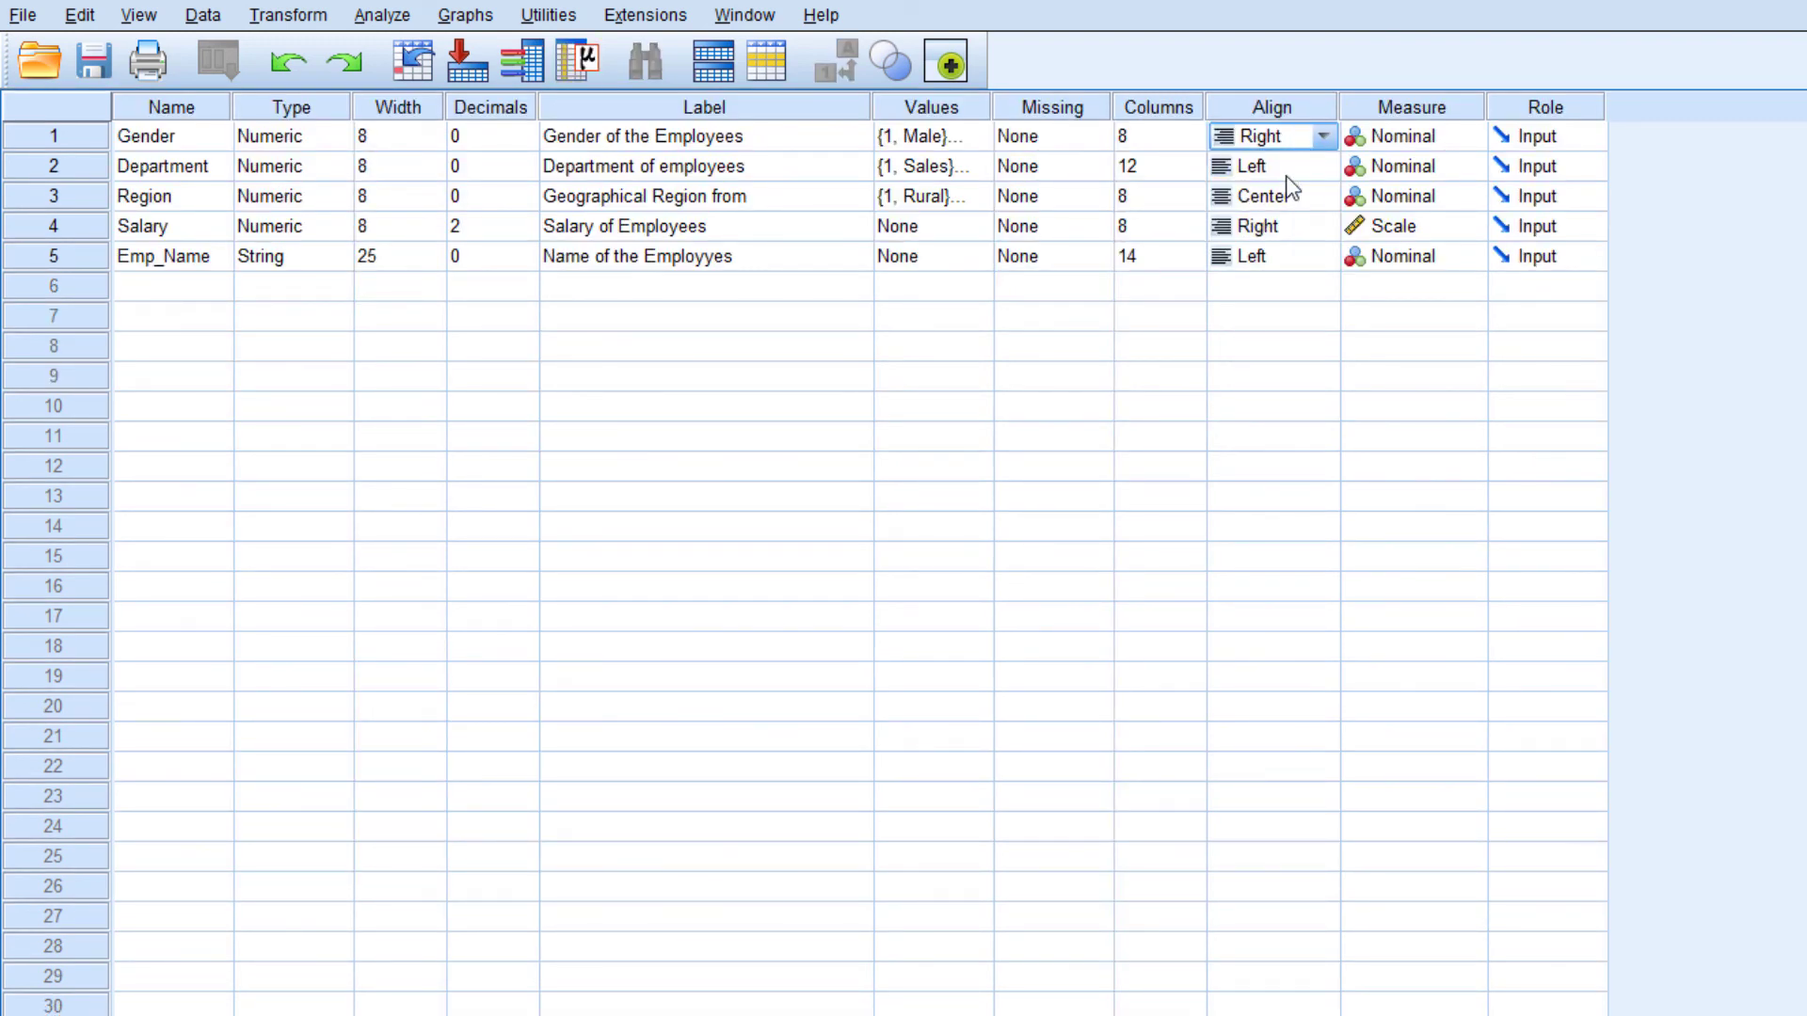
{"action": "left_click", "coordinate": [68, 1011]}
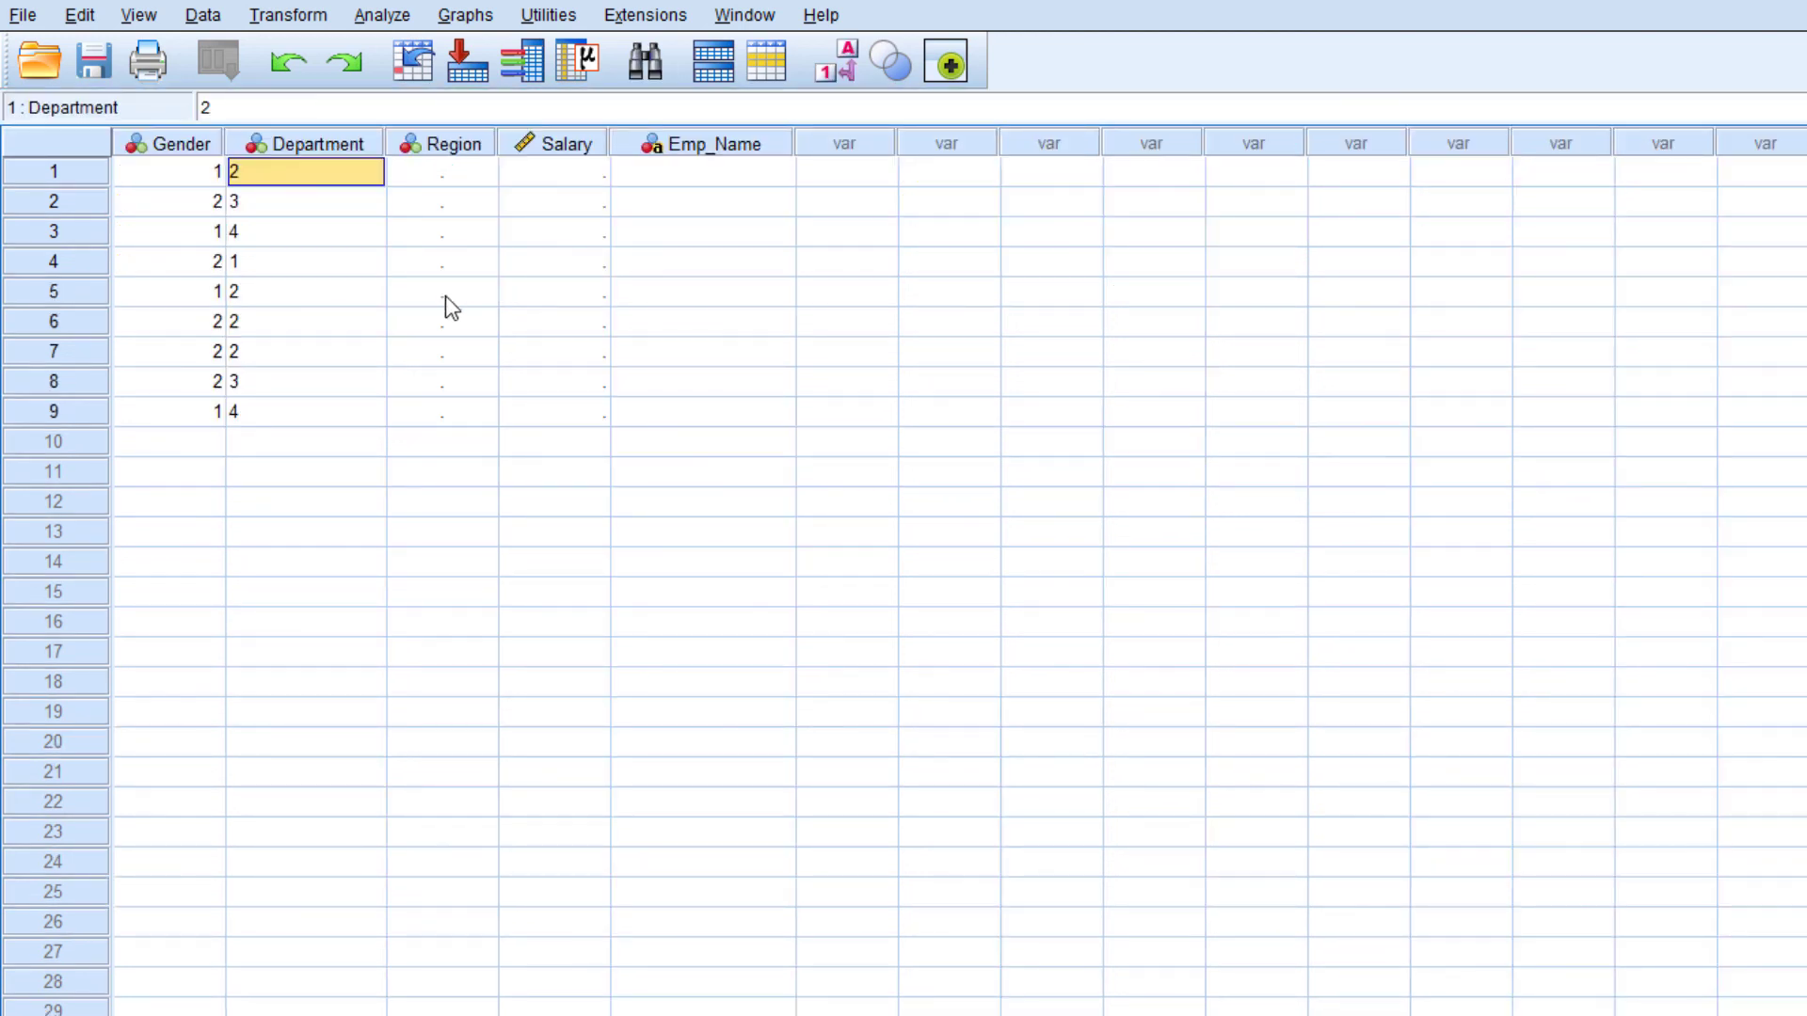
Enter the Region codes 1, 2, 2, 2, 1, 1, 1, 2, 2 for cases 1 to 9
{"action": "left_click", "coordinate": [442, 175]}
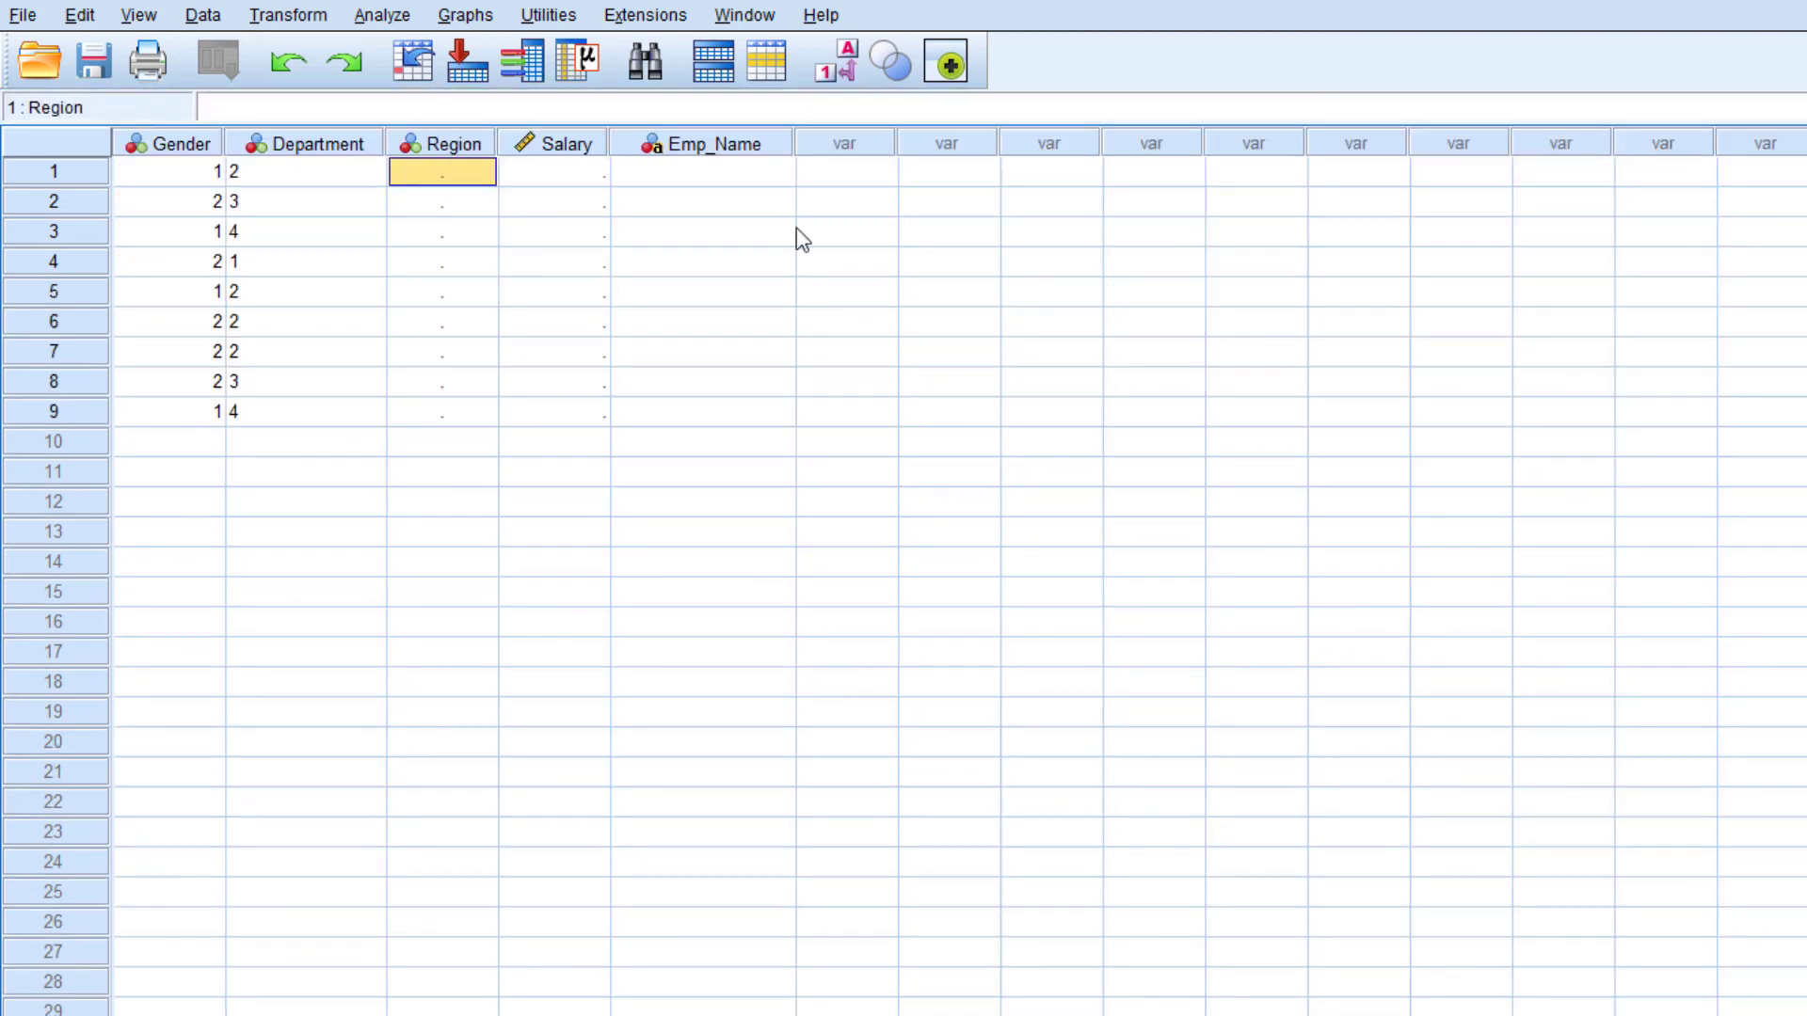
{"action": "type", "text": "1"}
{"action": "key", "text": "Return"}
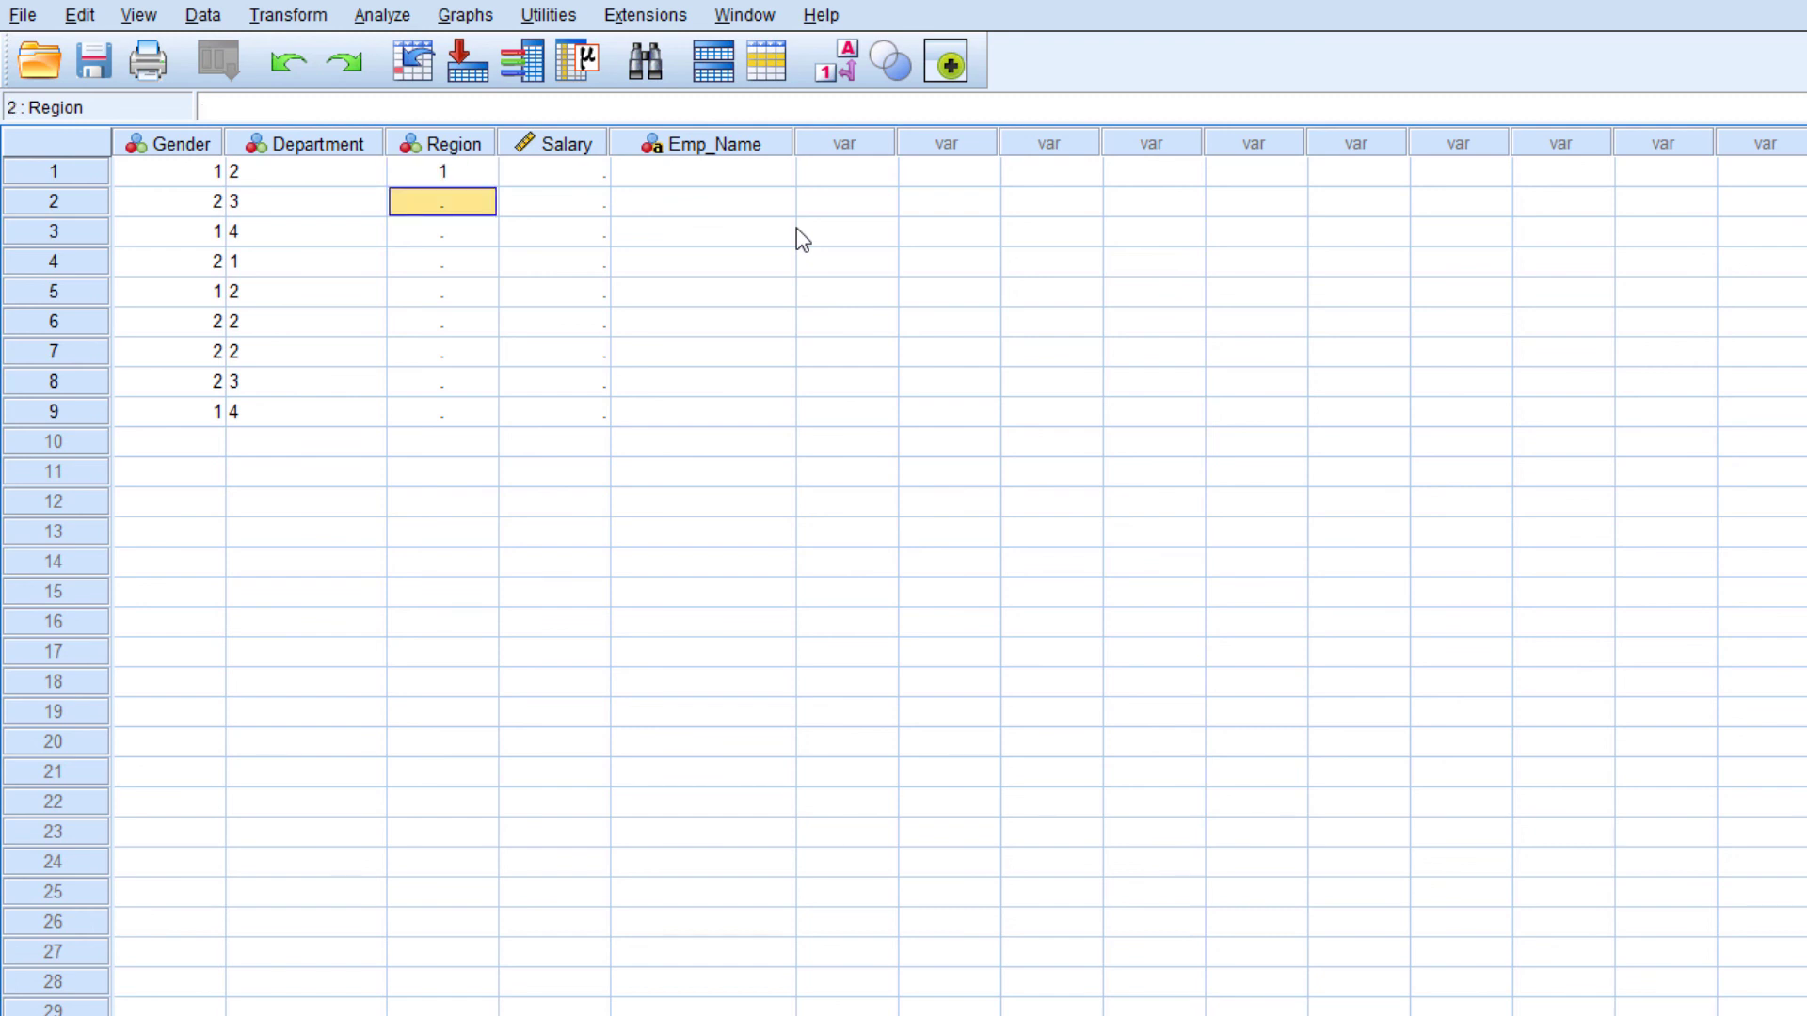
{"action": "type", "text": "2"}
{"action": "key", "text": "Return"}
{"action": "type", "text": "2"}
{"action": "key", "text": "Return"}
{"action": "type", "text": "2"}
{"action": "key", "text": "Return"}
{"action": "type", "text": "1"}
{"action": "key", "text": "Return"}
{"action": "type", "text": "1"}
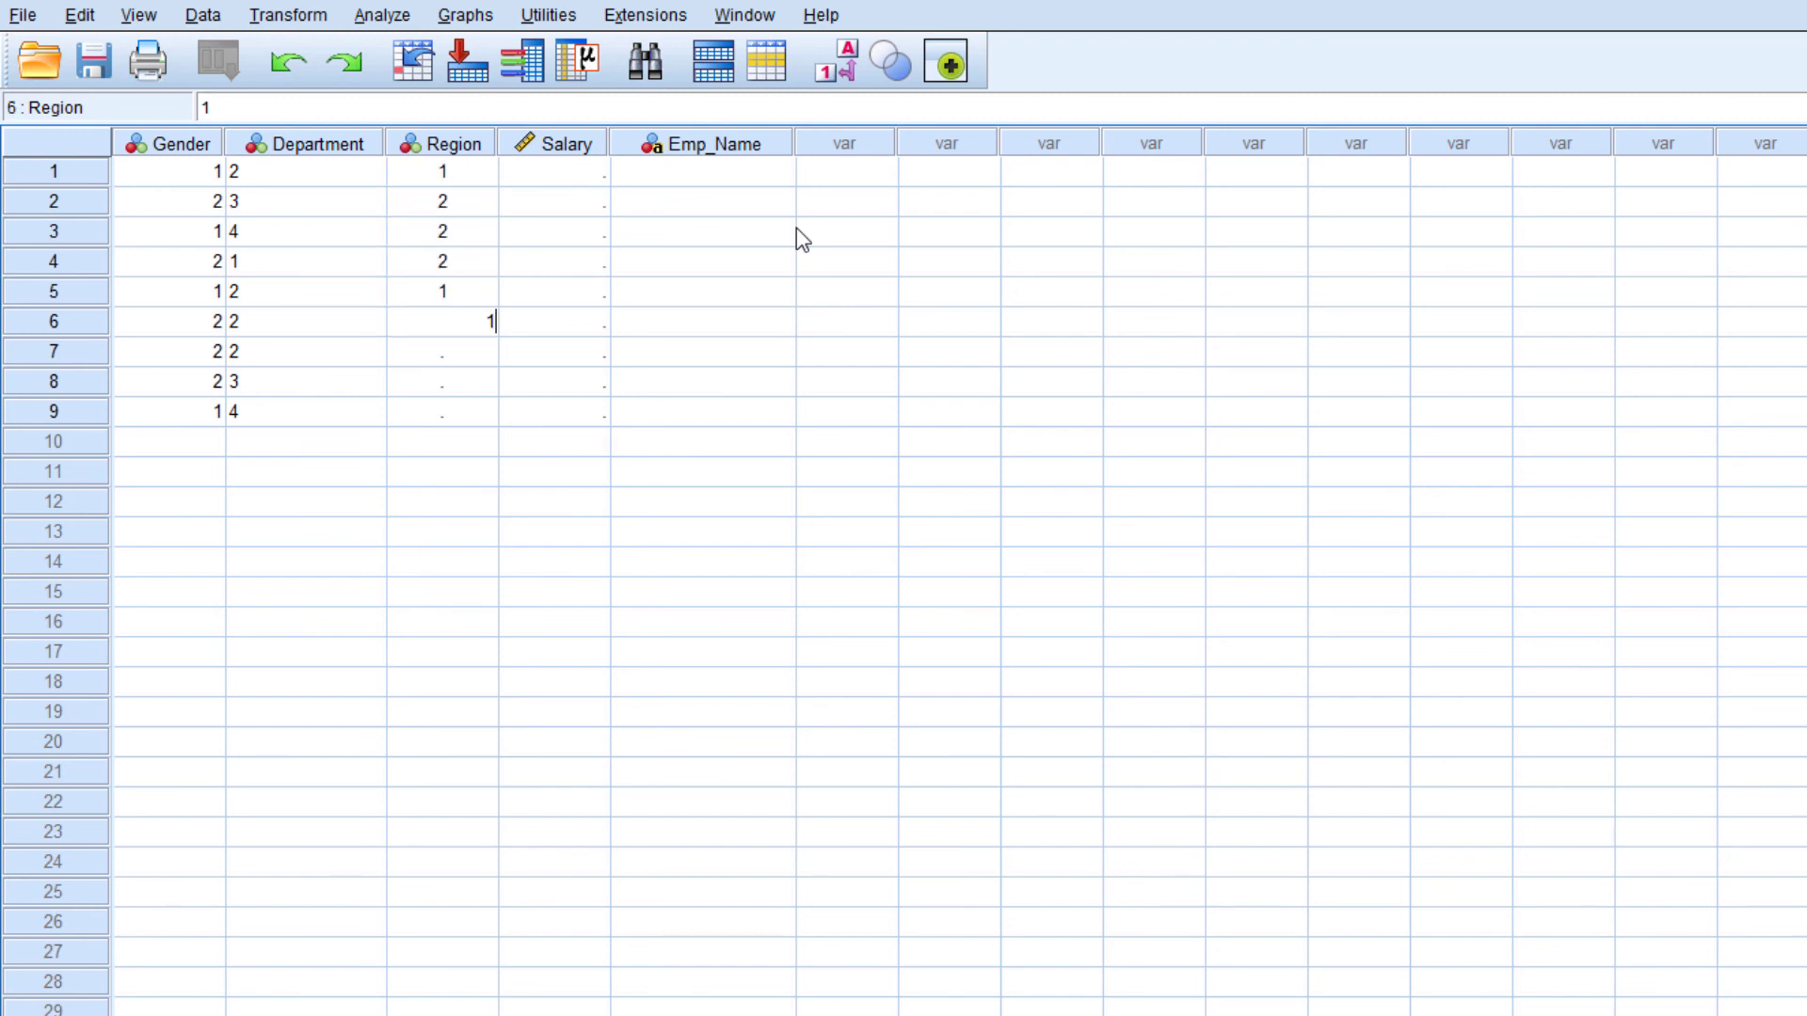
{"action": "key", "text": "Return"}
{"action": "type", "text": "1"}
{"action": "key", "text": "Return"}
{"action": "type", "text": "2 2"}
{"action": "key", "text": "Return"}
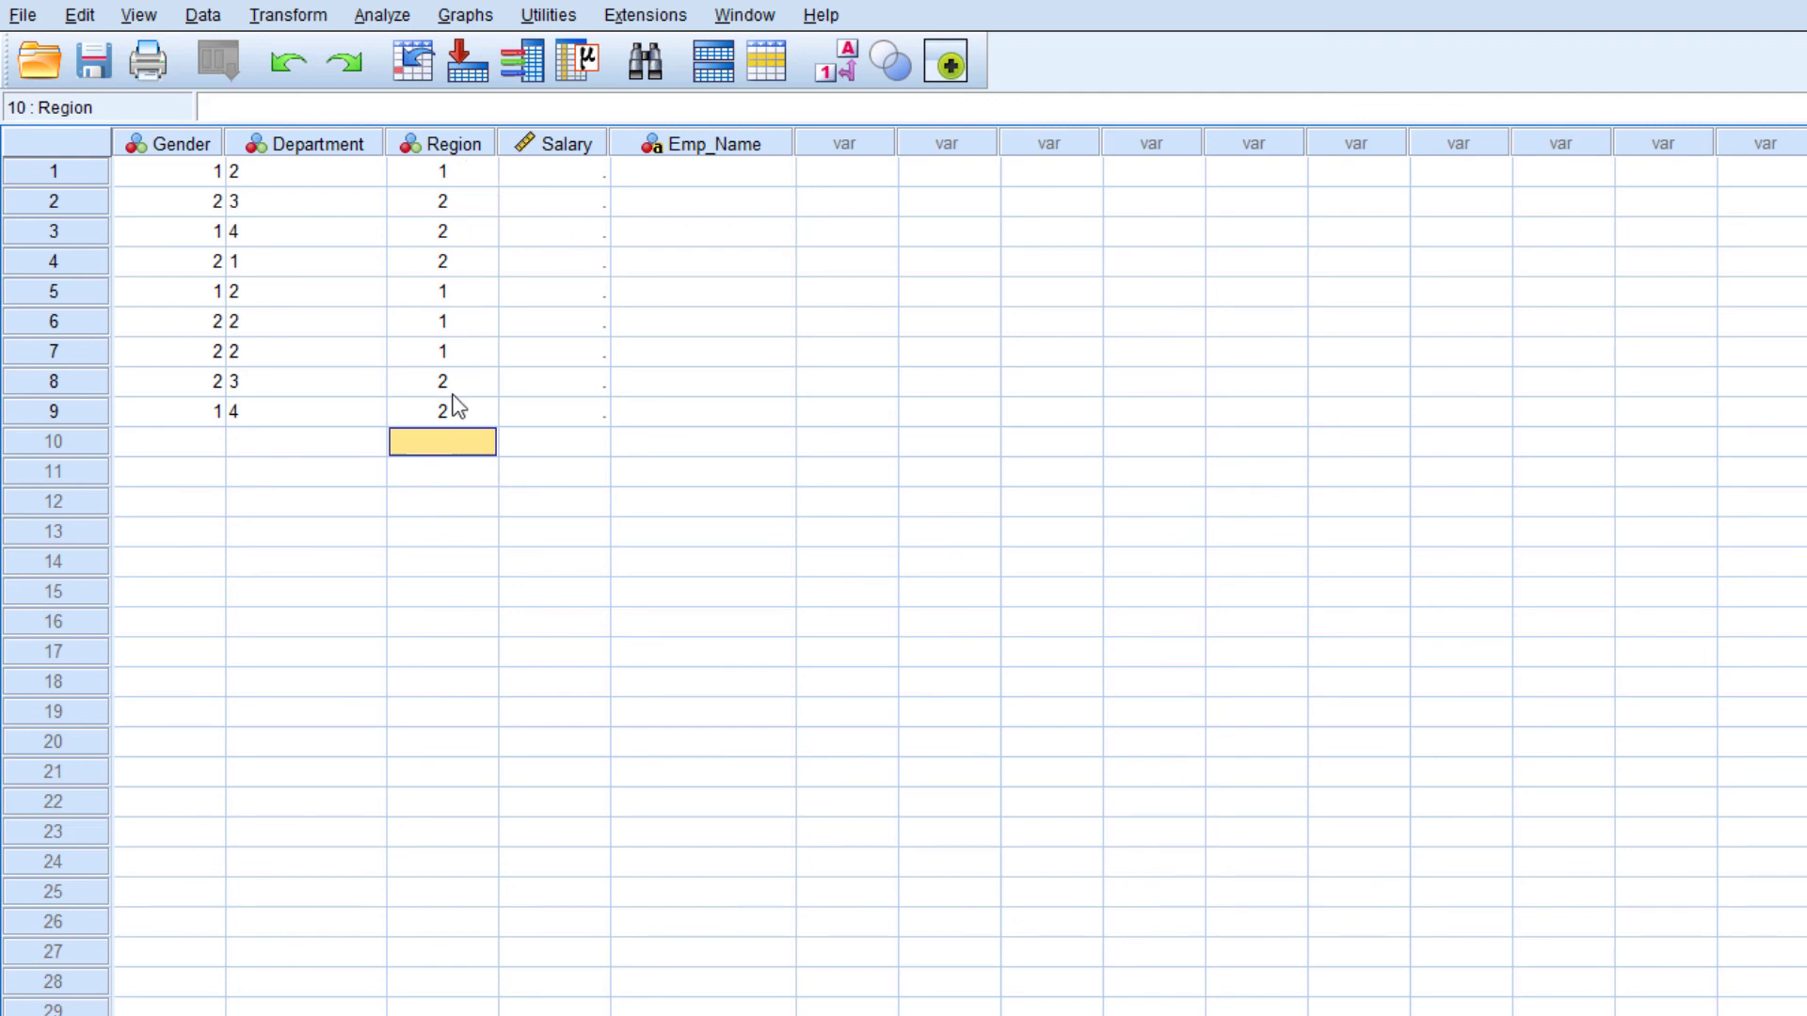
Enter the Salary values 55000, 65000, 120000, 850000 and 45000 for cases 1 to 5
{"action": "left_click", "coordinate": [553, 175]}
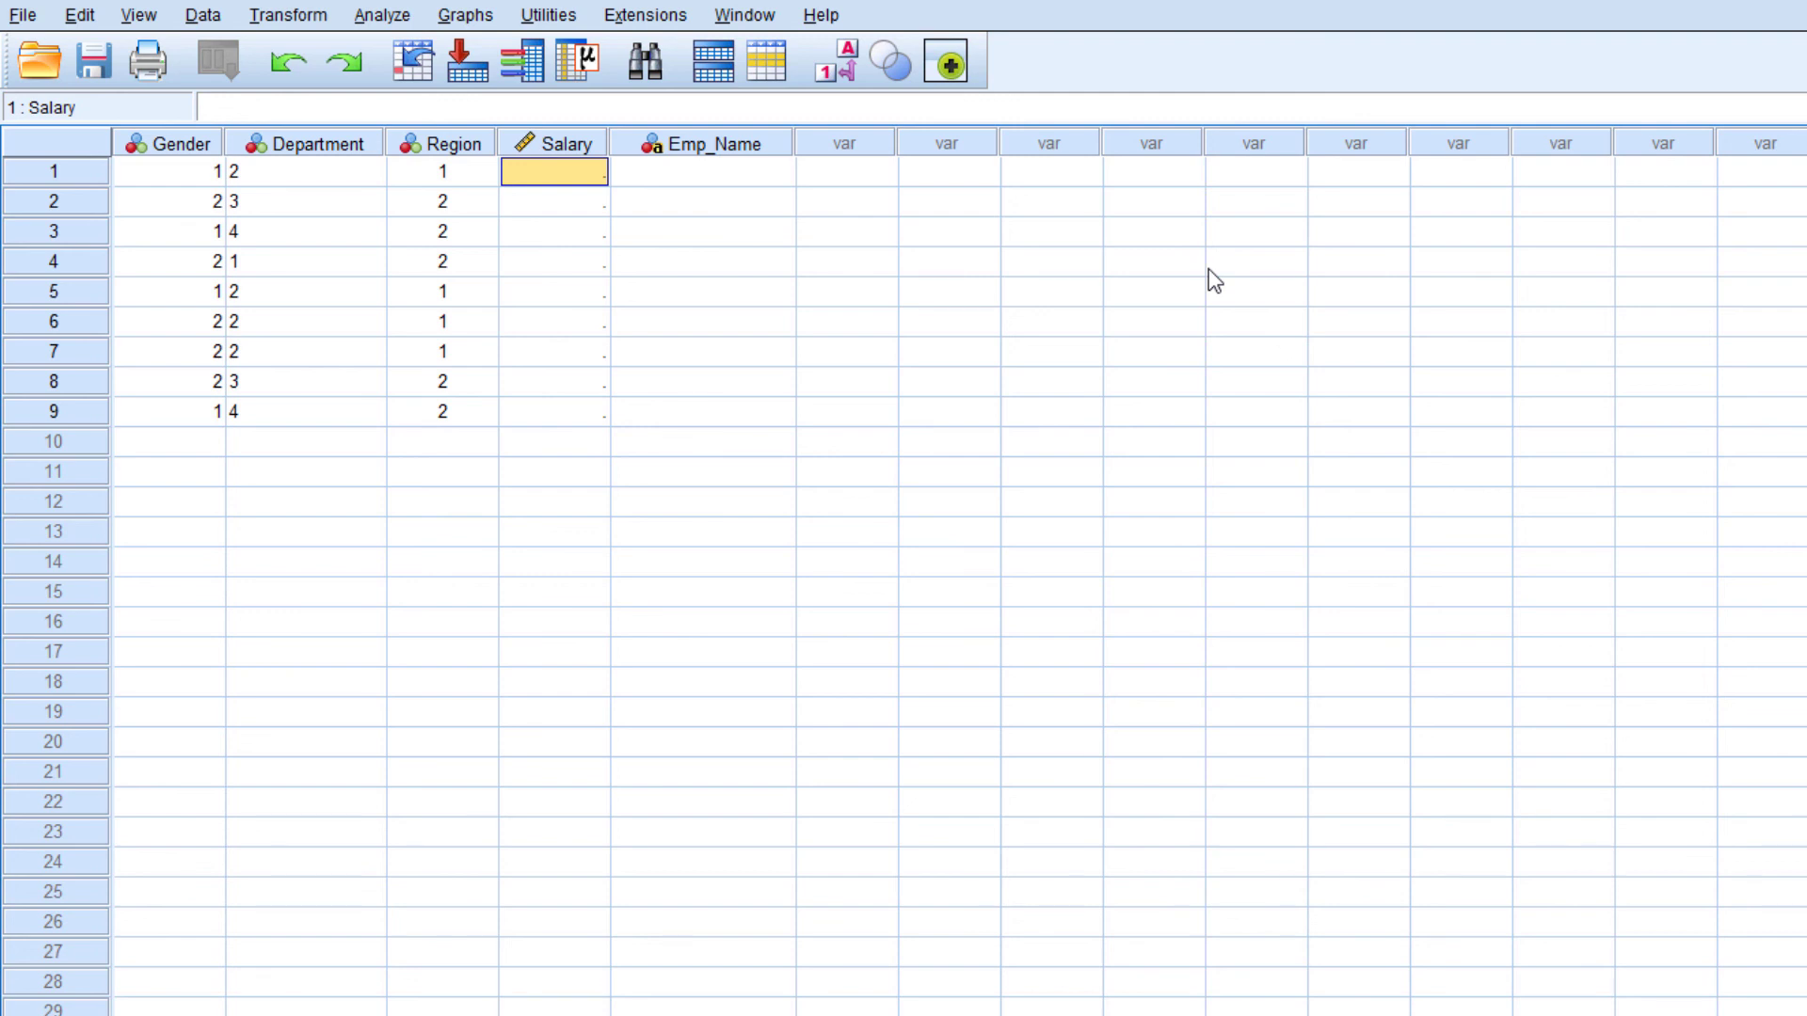
{"action": "type", "text": "55000"}
{"action": "key", "text": "Return"}
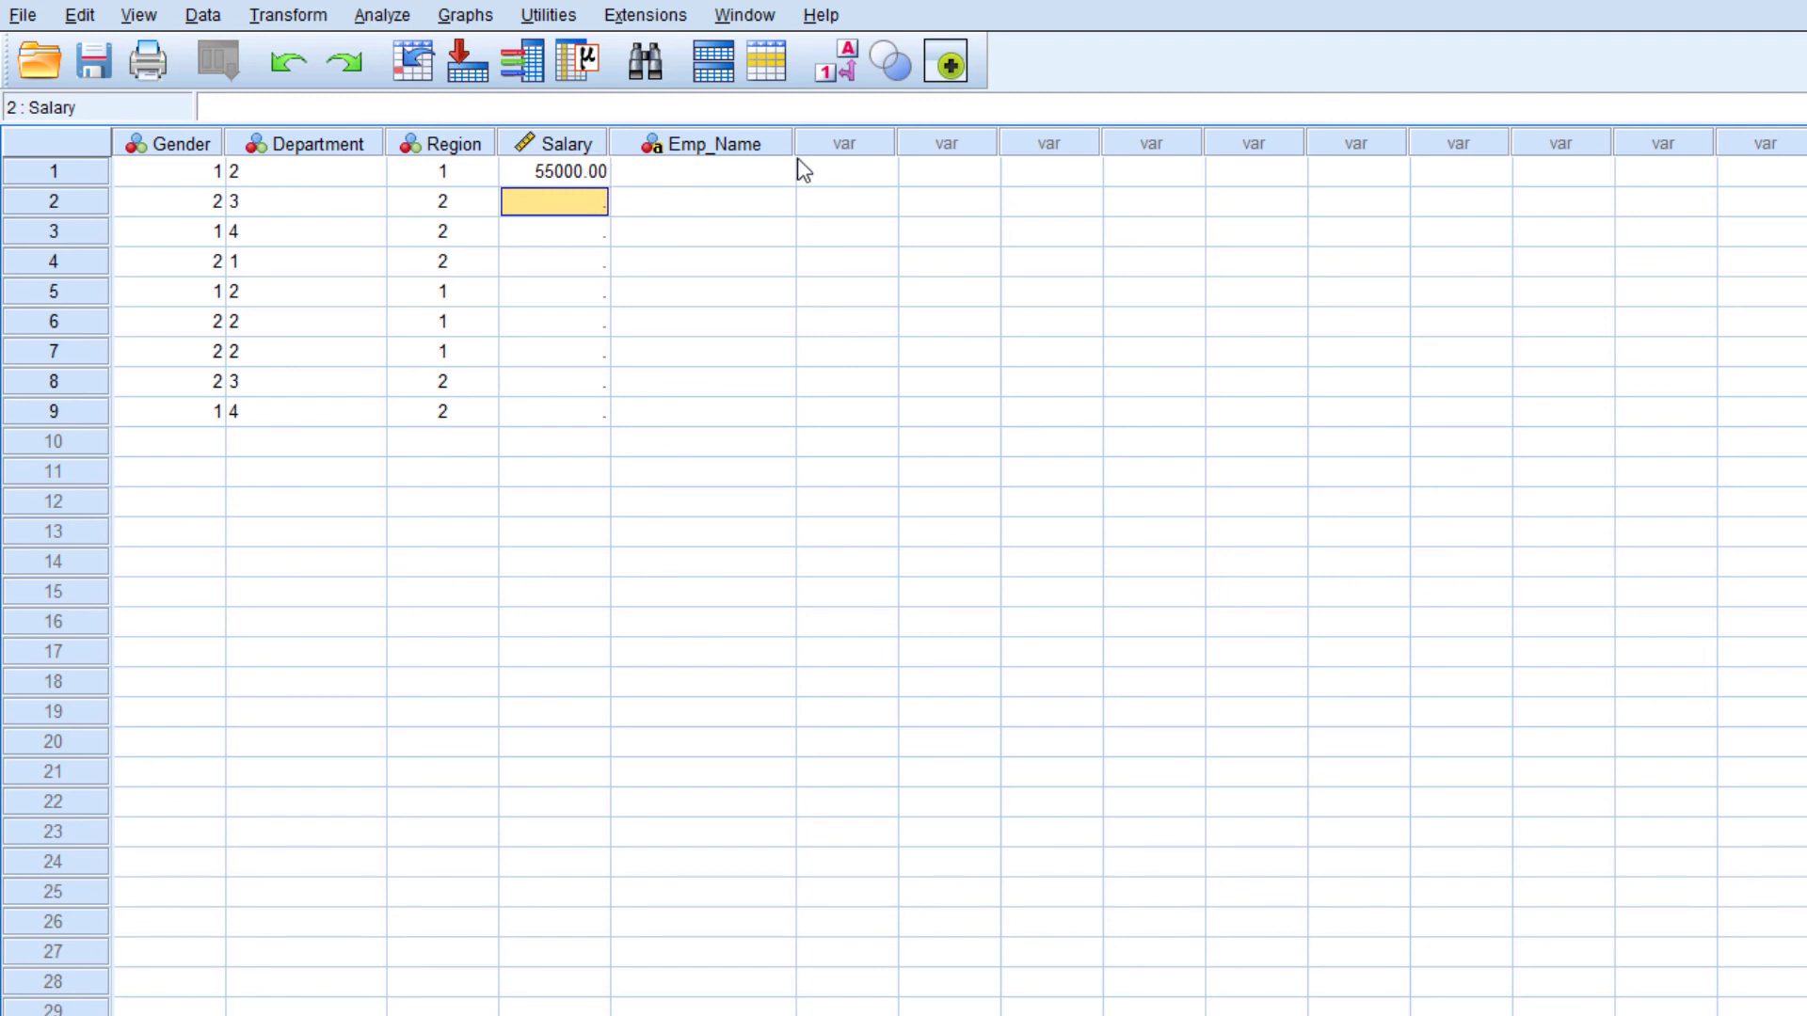
{"action": "type", "text": "65000"}
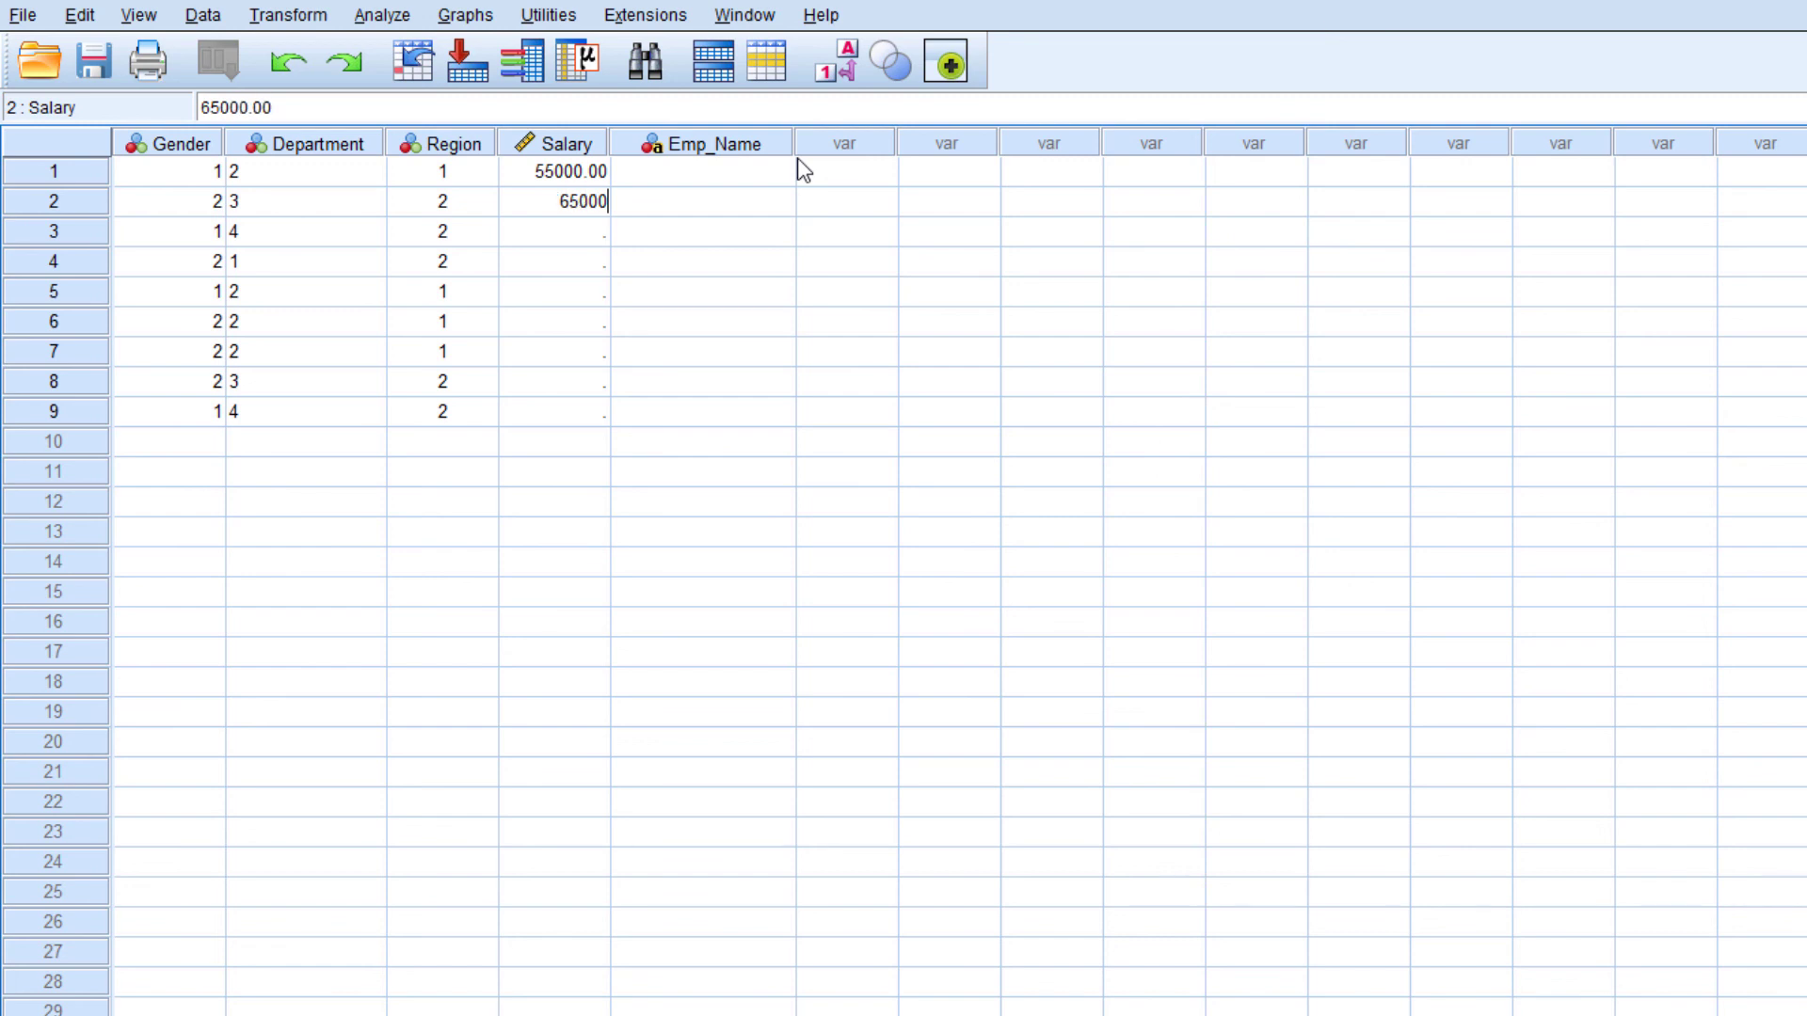
{"action": "key", "text": "Return"}
{"action": "type", "text": "120000"}
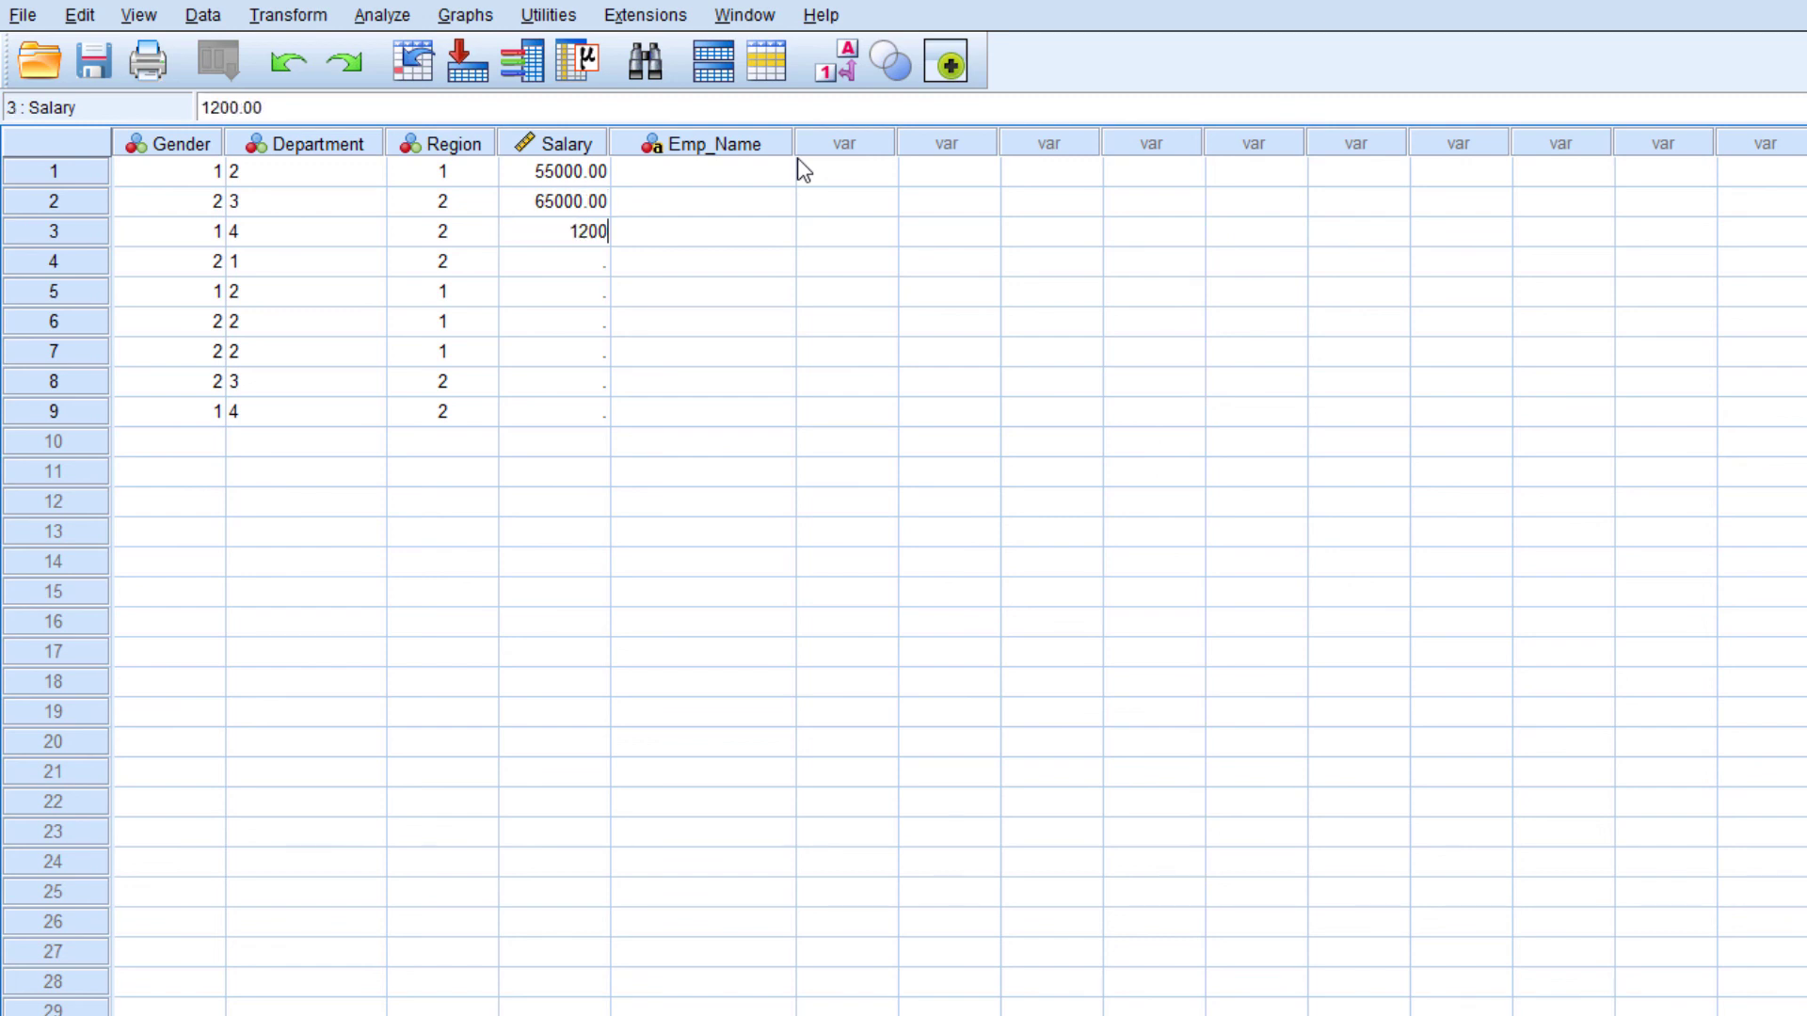
{"action": "key", "text": "Return"}
{"action": "type", "text": "850000"}
{"action": "key", "text": "Return"}
{"action": "type", "text": "45000"}
{"action": "key", "text": "Return"}
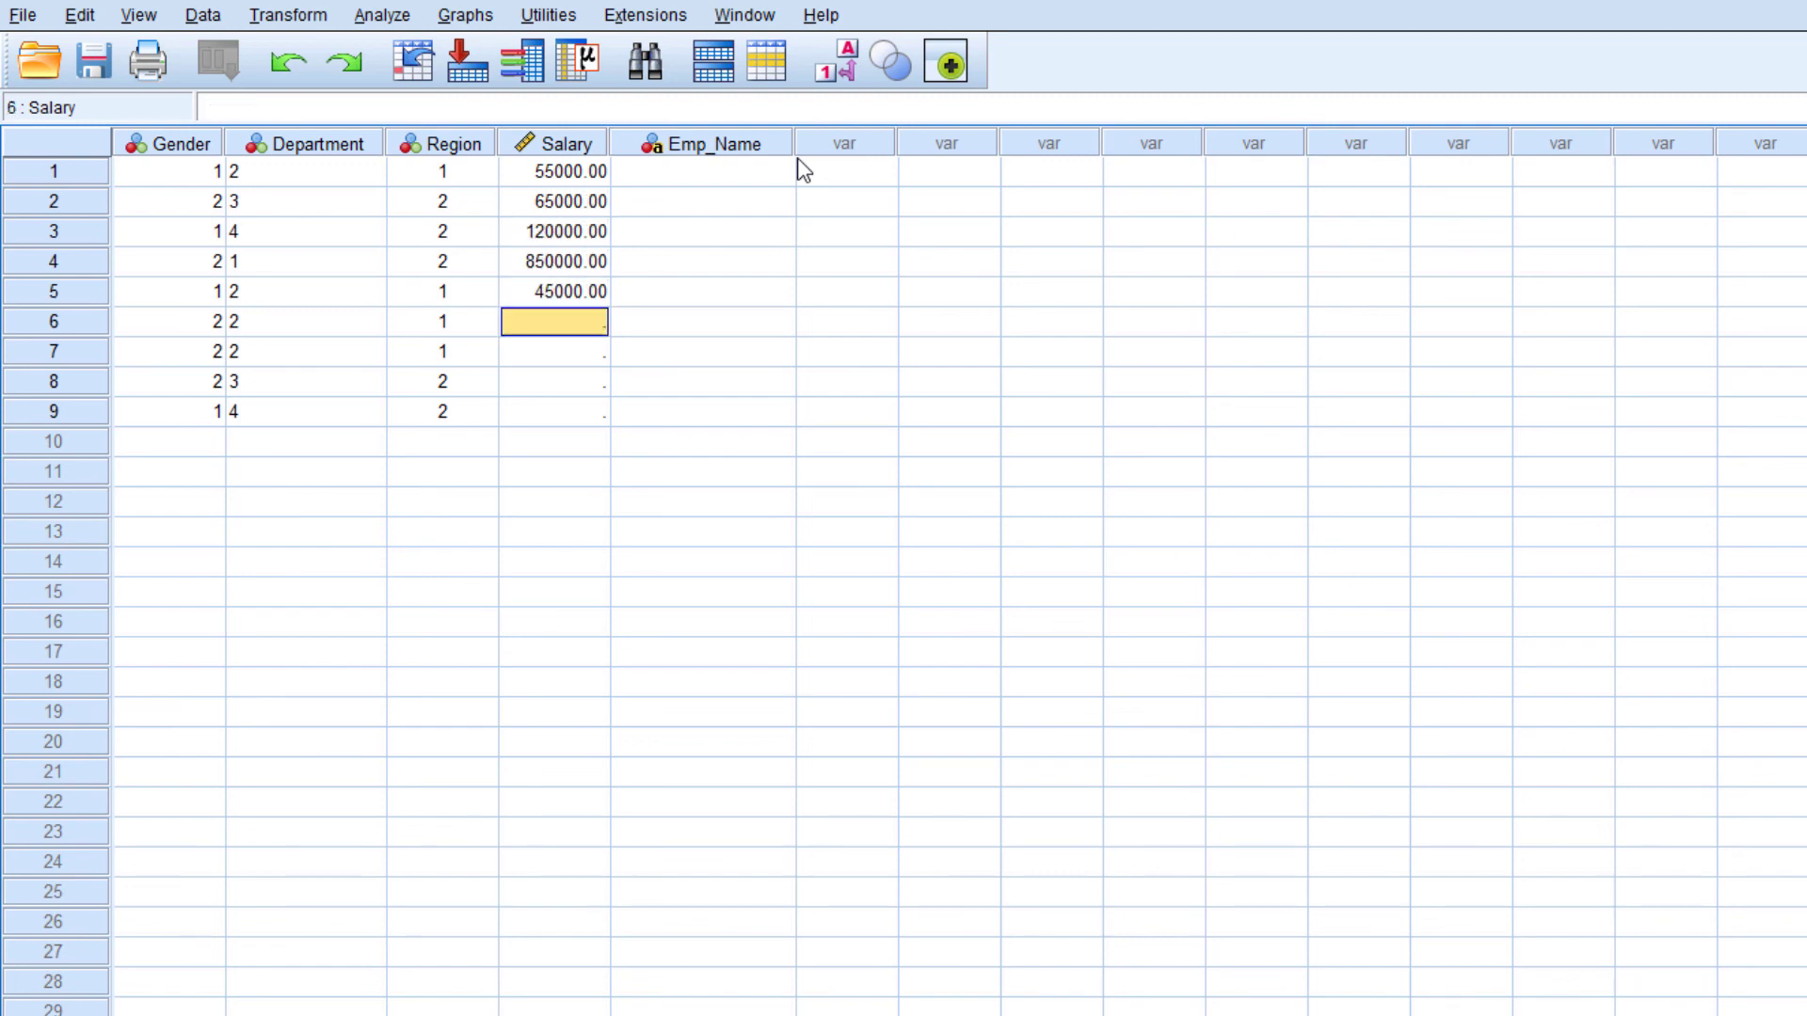
Correct the Salary of case 4 to 85000
{"action": "key", "text": "Up"}
{"action": "key", "text": "Up"}
{"action": "key", "text": "F2"}
{"action": "key", "text": "Left"}
{"action": "key", "text": "Left"}
{"action": "key", "text": "Left"}
{"action": "key", "text": "Left"}
{"action": "key", "text": "Left"}
{"action": "key", "text": "Left"}
{"action": "key", "text": "Left"}
{"action": "key", "text": "Delete"}
{"action": "key", "text": "Return"}
Enter the Salary values 50000, 35000, 48000 and 42000 for cases 6 to 9
{"action": "key", "text": "Down"}
{"action": "type", "text": "50000"}
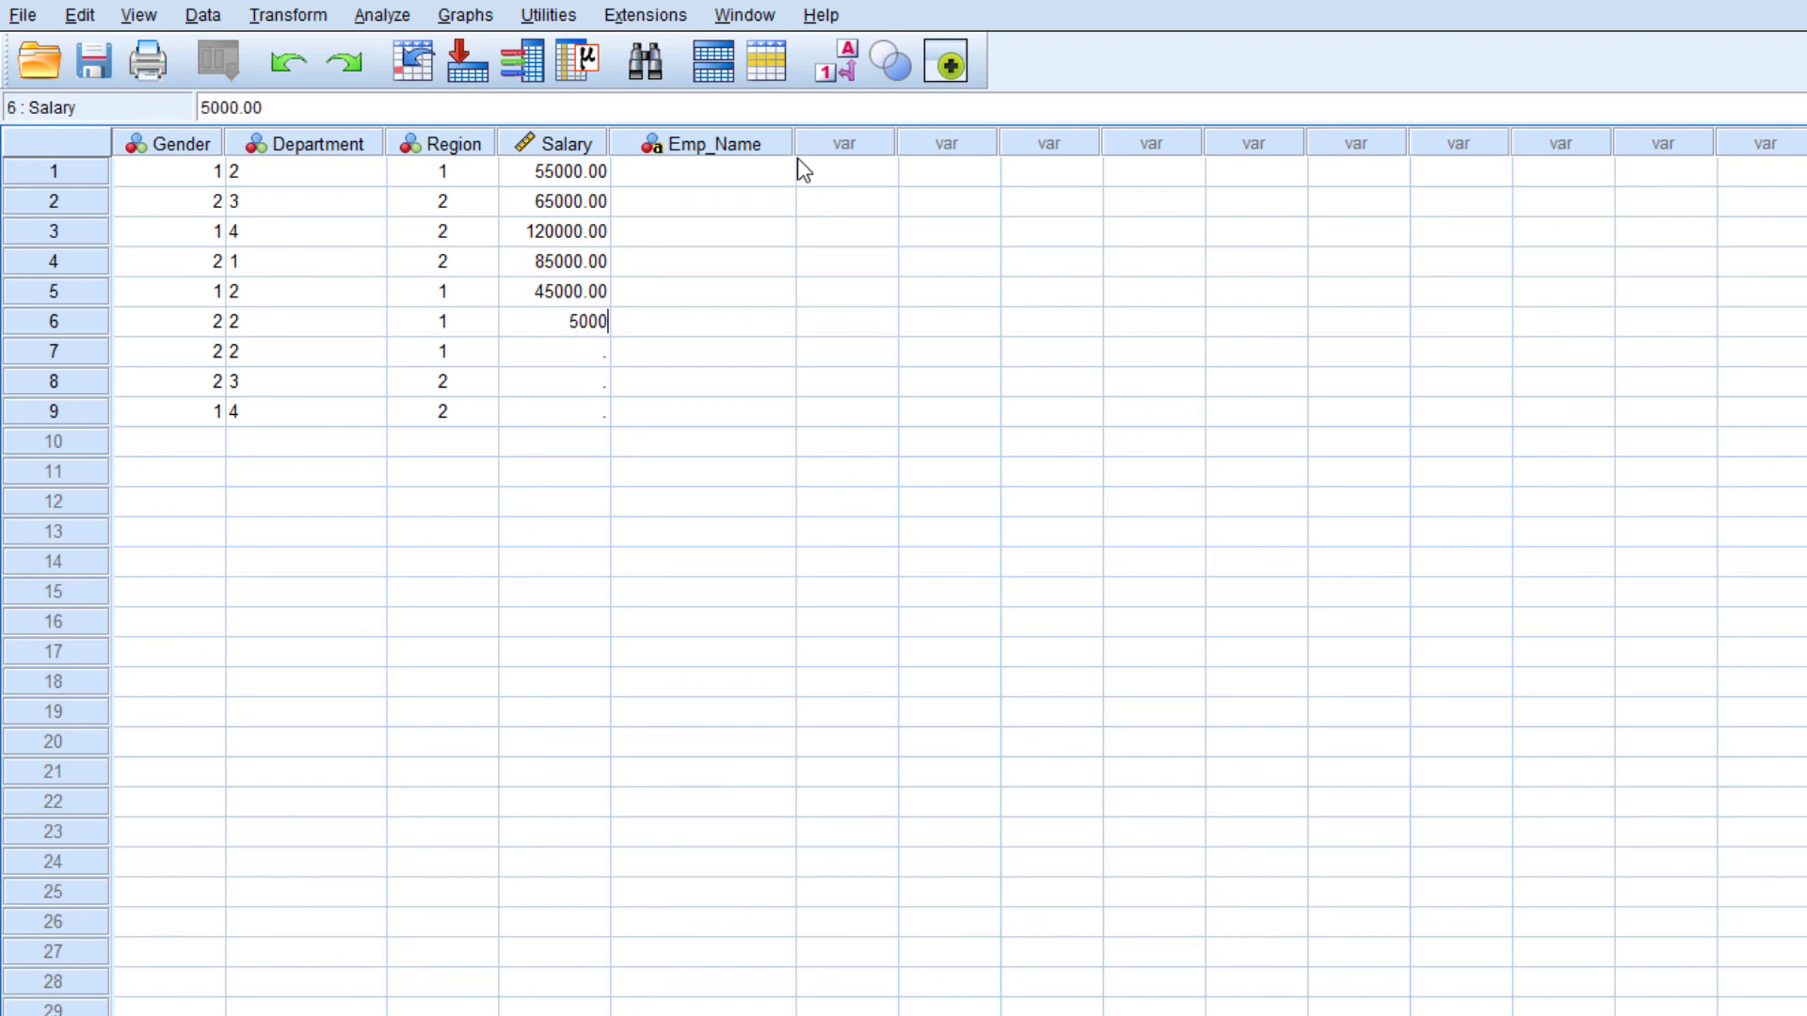
{"action": "key", "text": "Return"}
{"action": "type", "text": "35000"}
{"action": "key", "text": "Return"}
{"action": "type", "text": "48000"}
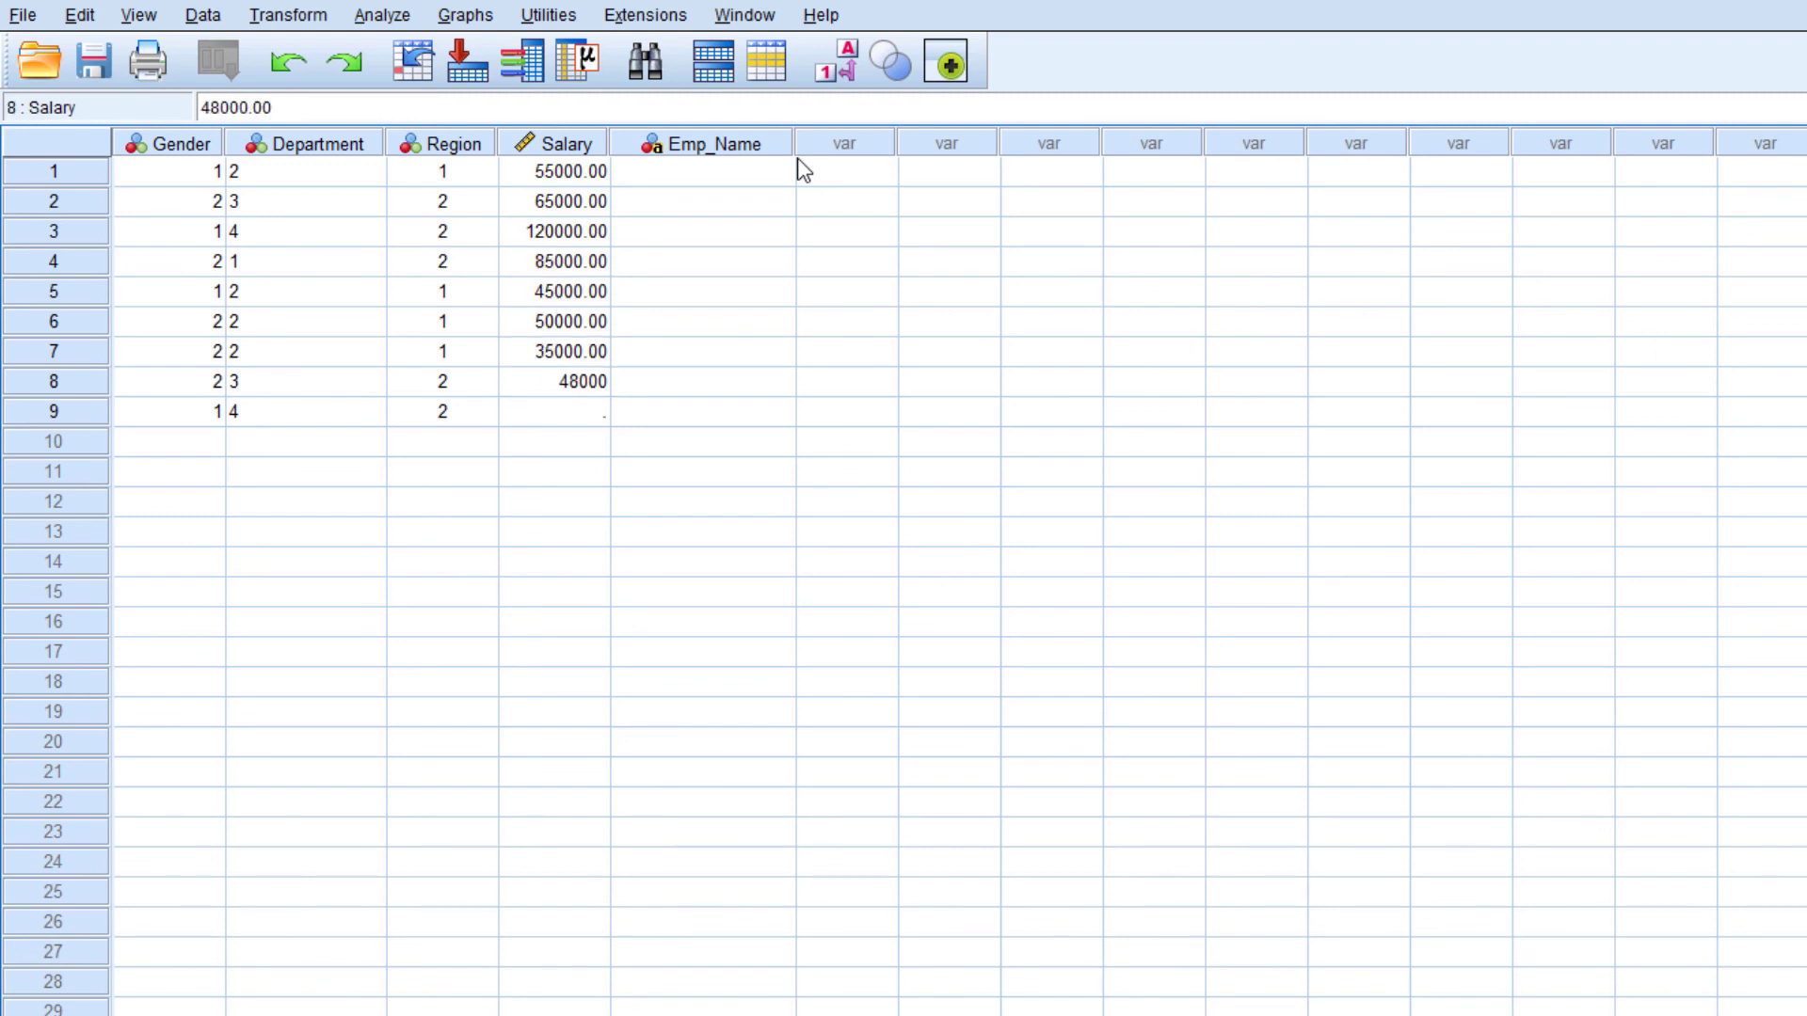
{"action": "key", "text": "Return"}
{"action": "type", "text": "42000"}
{"action": "key", "text": "Return"}
Fill in an employee's first name in the Emp_Name column for each of cases 1 to 9
{"action": "left_click", "coordinate": [730, 178]}
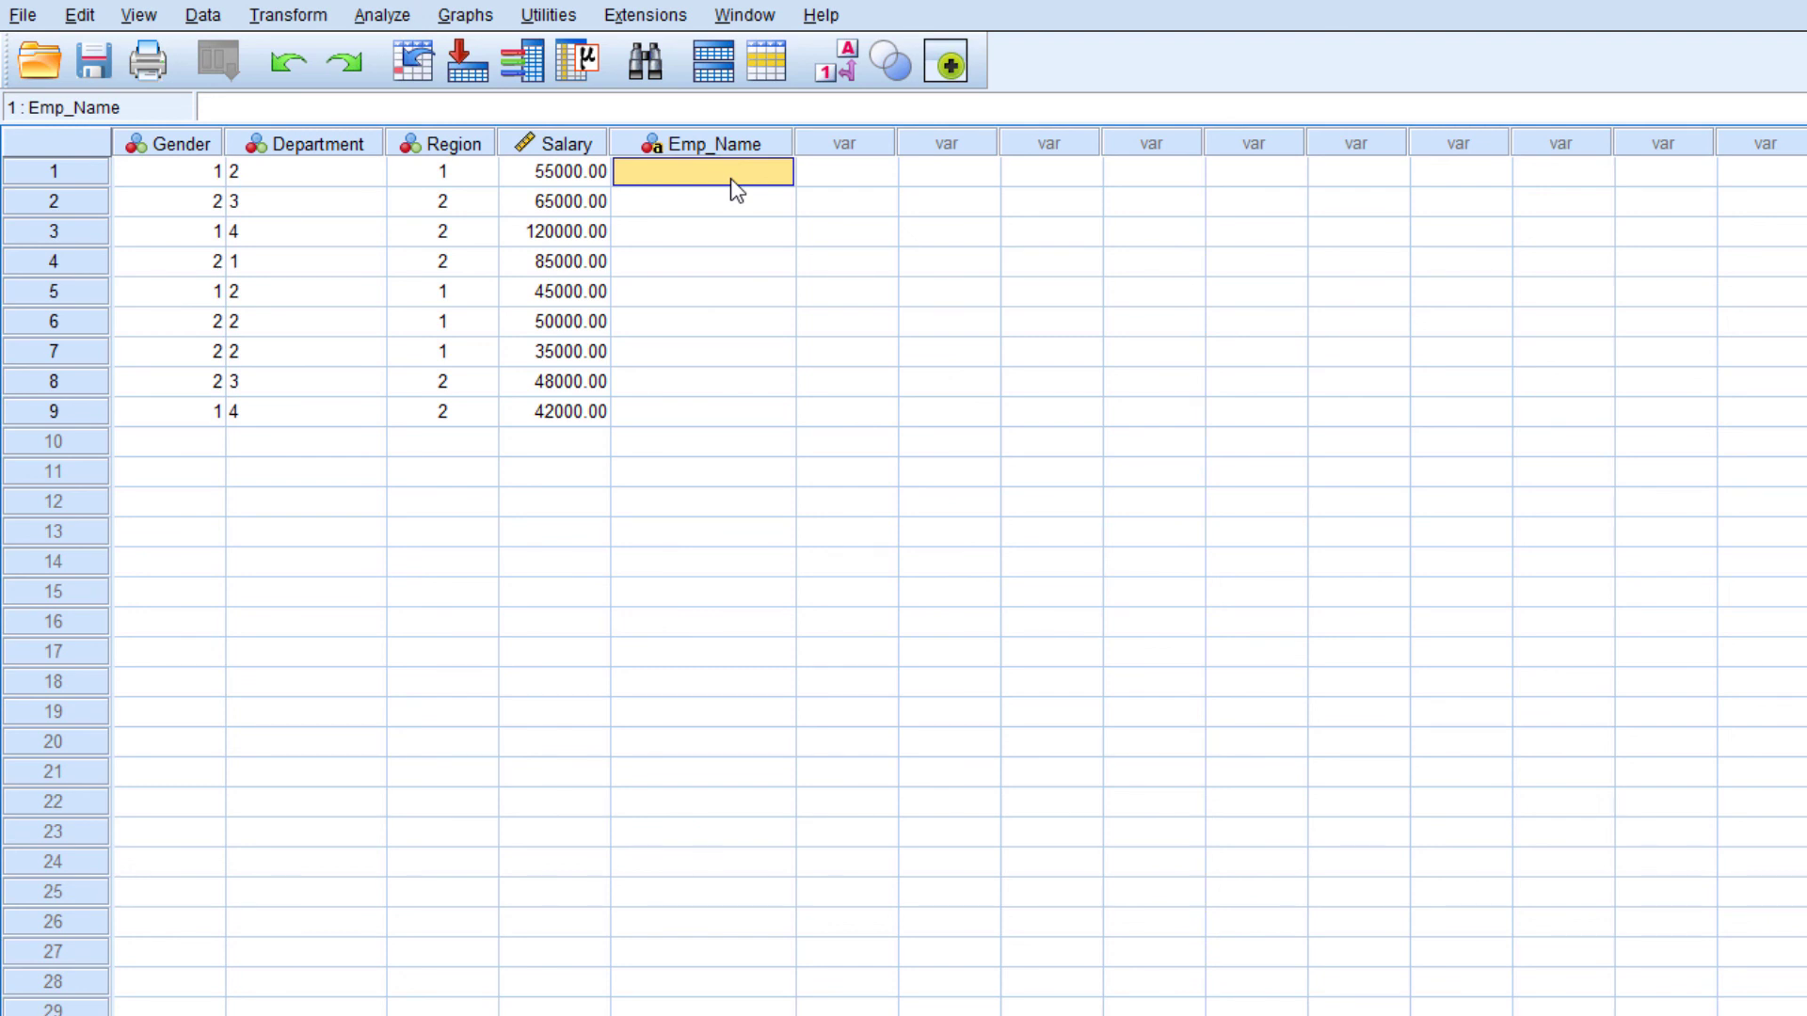
{"action": "type", "text": "John"}
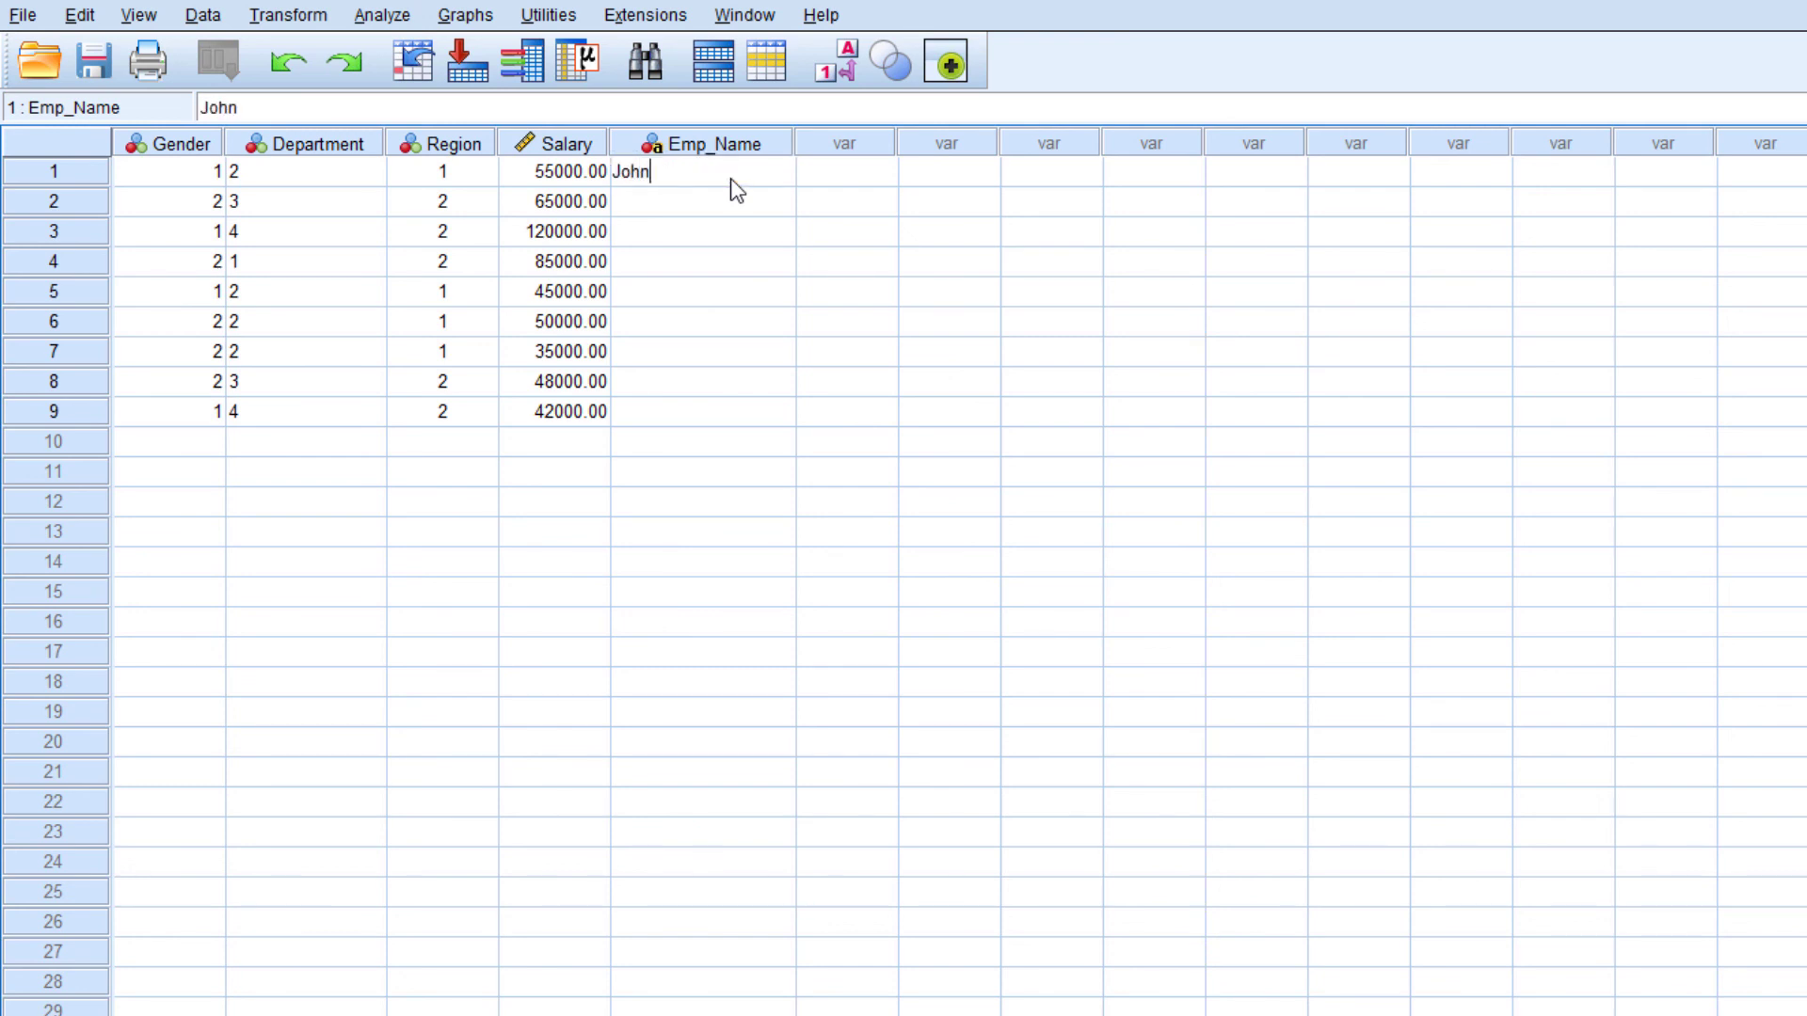
{"action": "key", "text": "Return"}
{"action": "type", "text": "Xavier"}
{"action": "key", "text": "Return"}
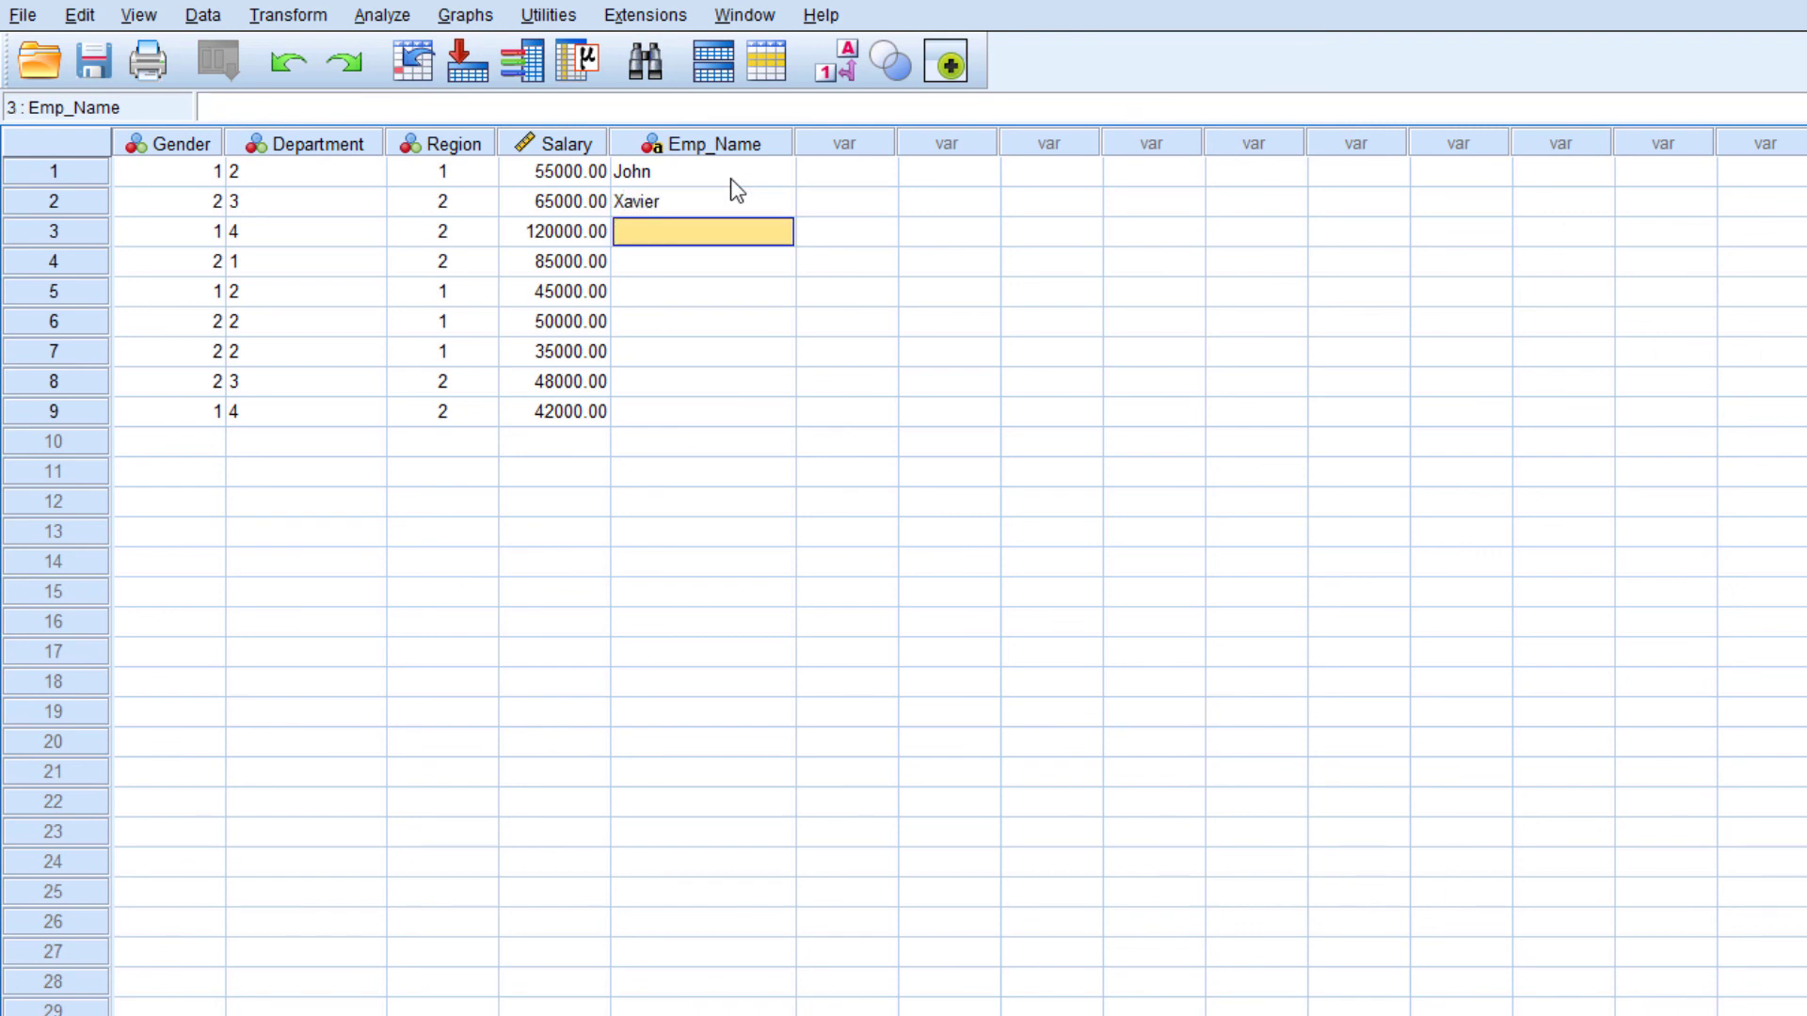
{"action": "type", "text": "Alex"}
{"action": "key", "text": "Return"}
{"action": "type", "text": "Nisha"}
{"action": "key", "text": "Return"}
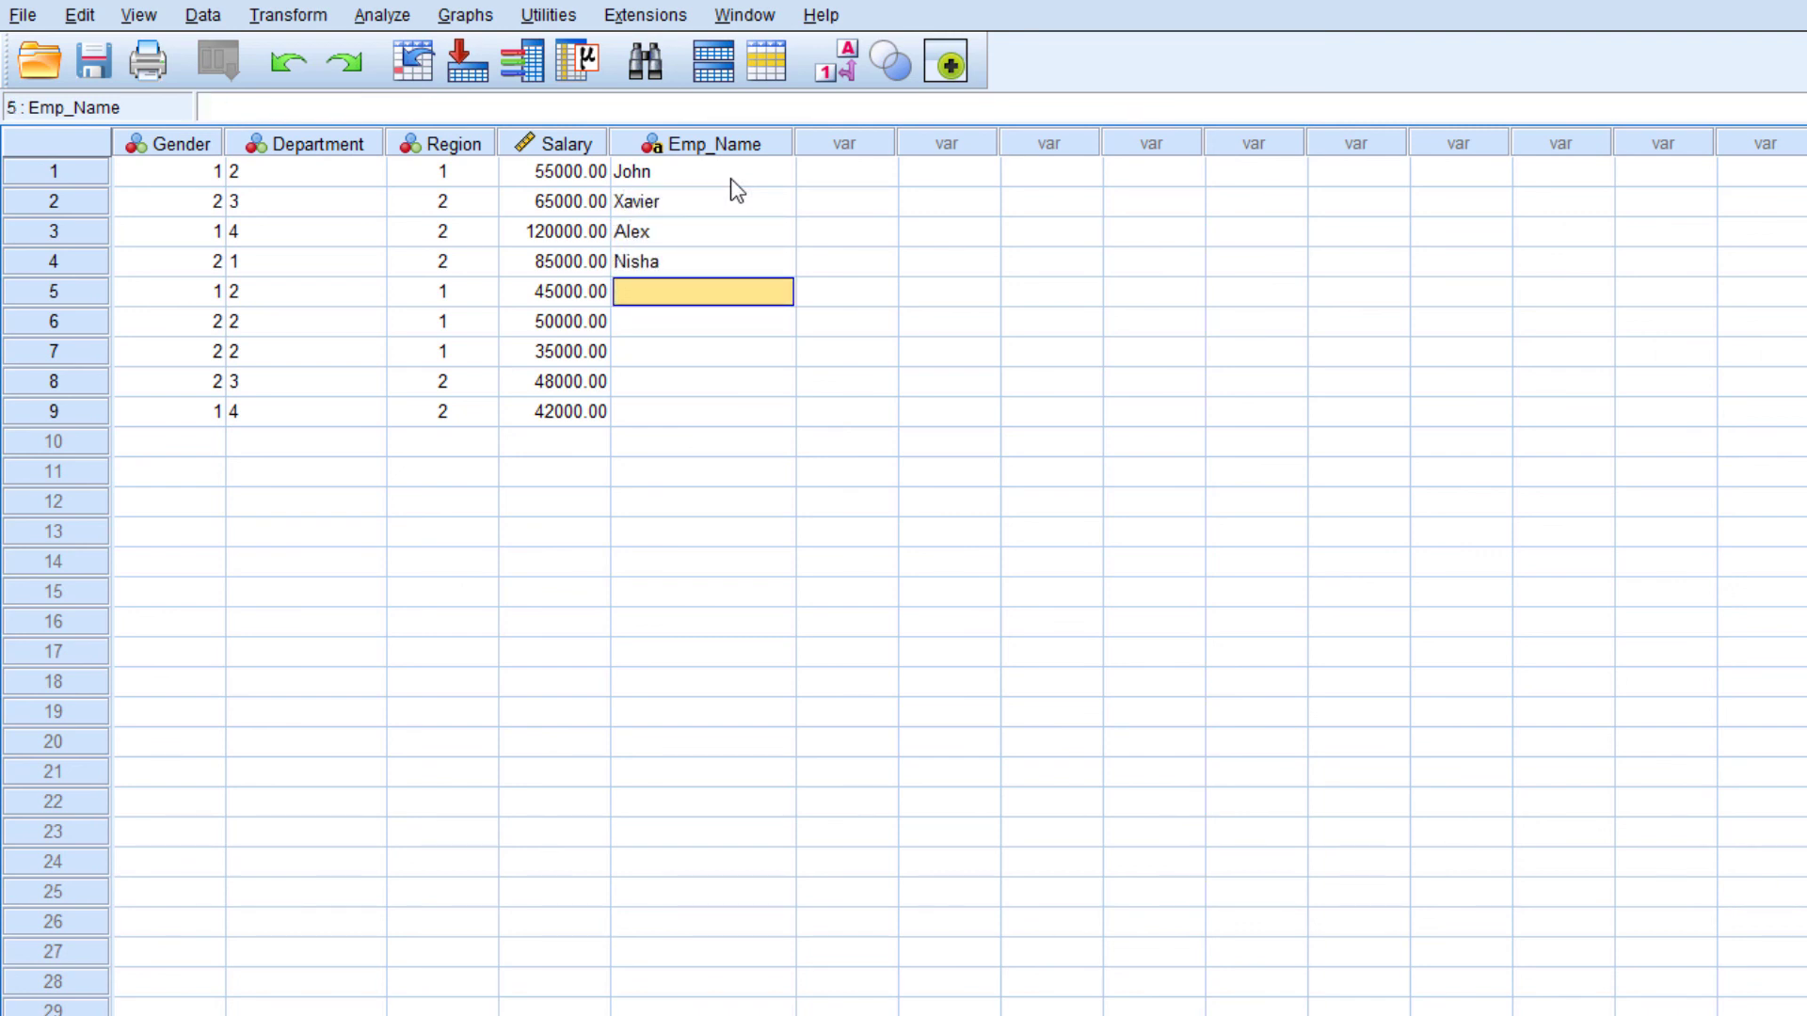
{"action": "type", "text": "Liya"}
{"action": "key", "text": "Return"}
{"action": "type", "text": "Dominic"}
{"action": "key", "text": "Return"}
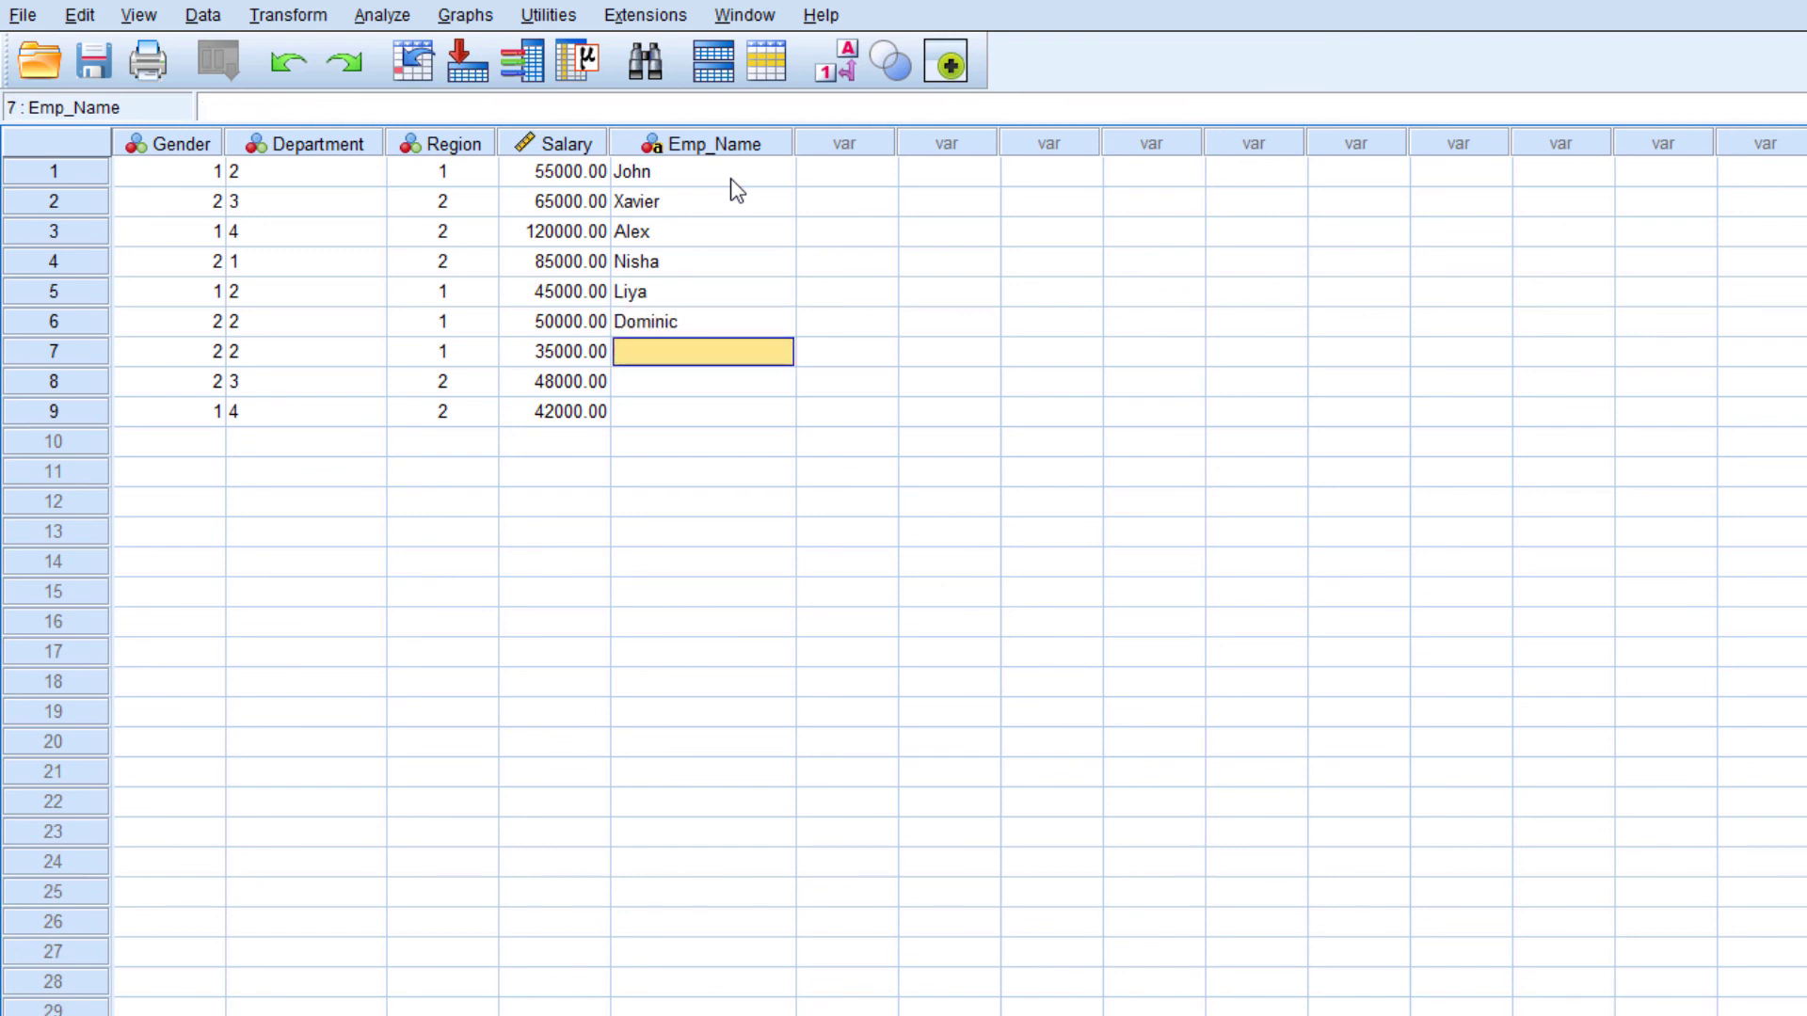
{"action": "type", "text": "Abraham"}
{"action": "key", "text": "Return"}
{"action": "type", "text": "Lijo"}
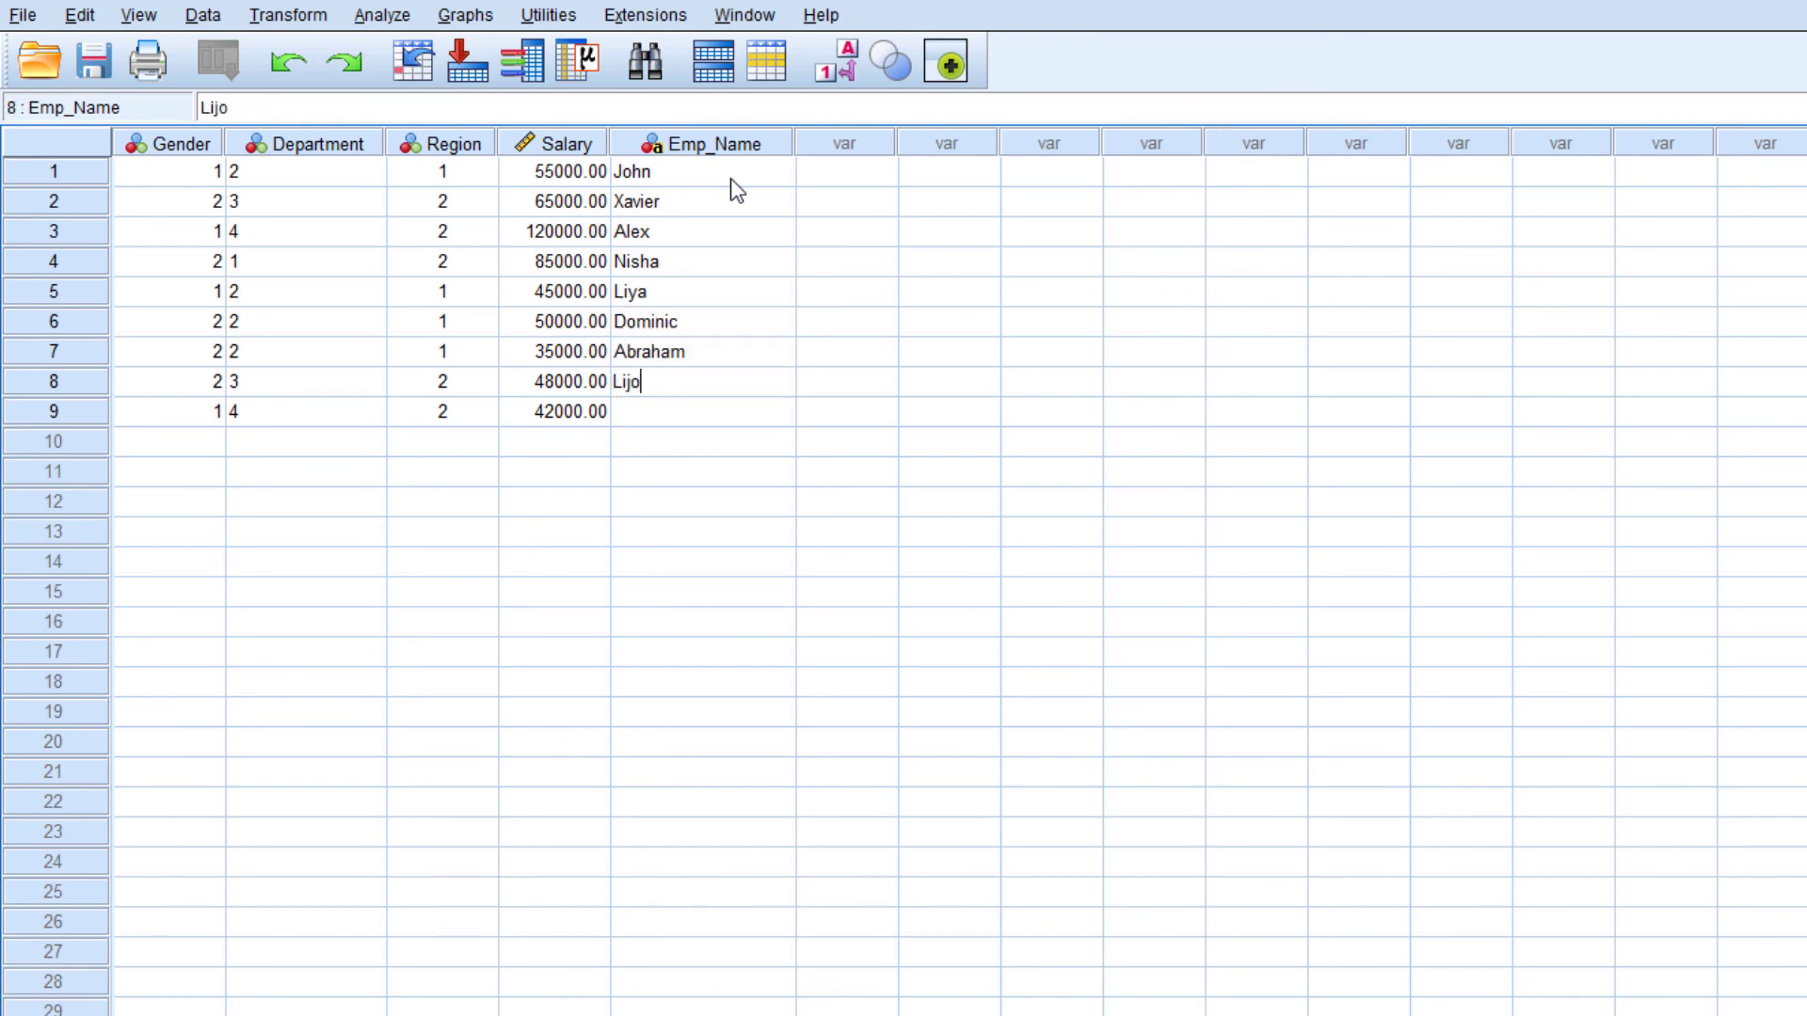
{"action": "key", "text": "Return"}
{"action": "type", "text": "George"}
{"action": "left_click", "coordinate": [730, 178]}
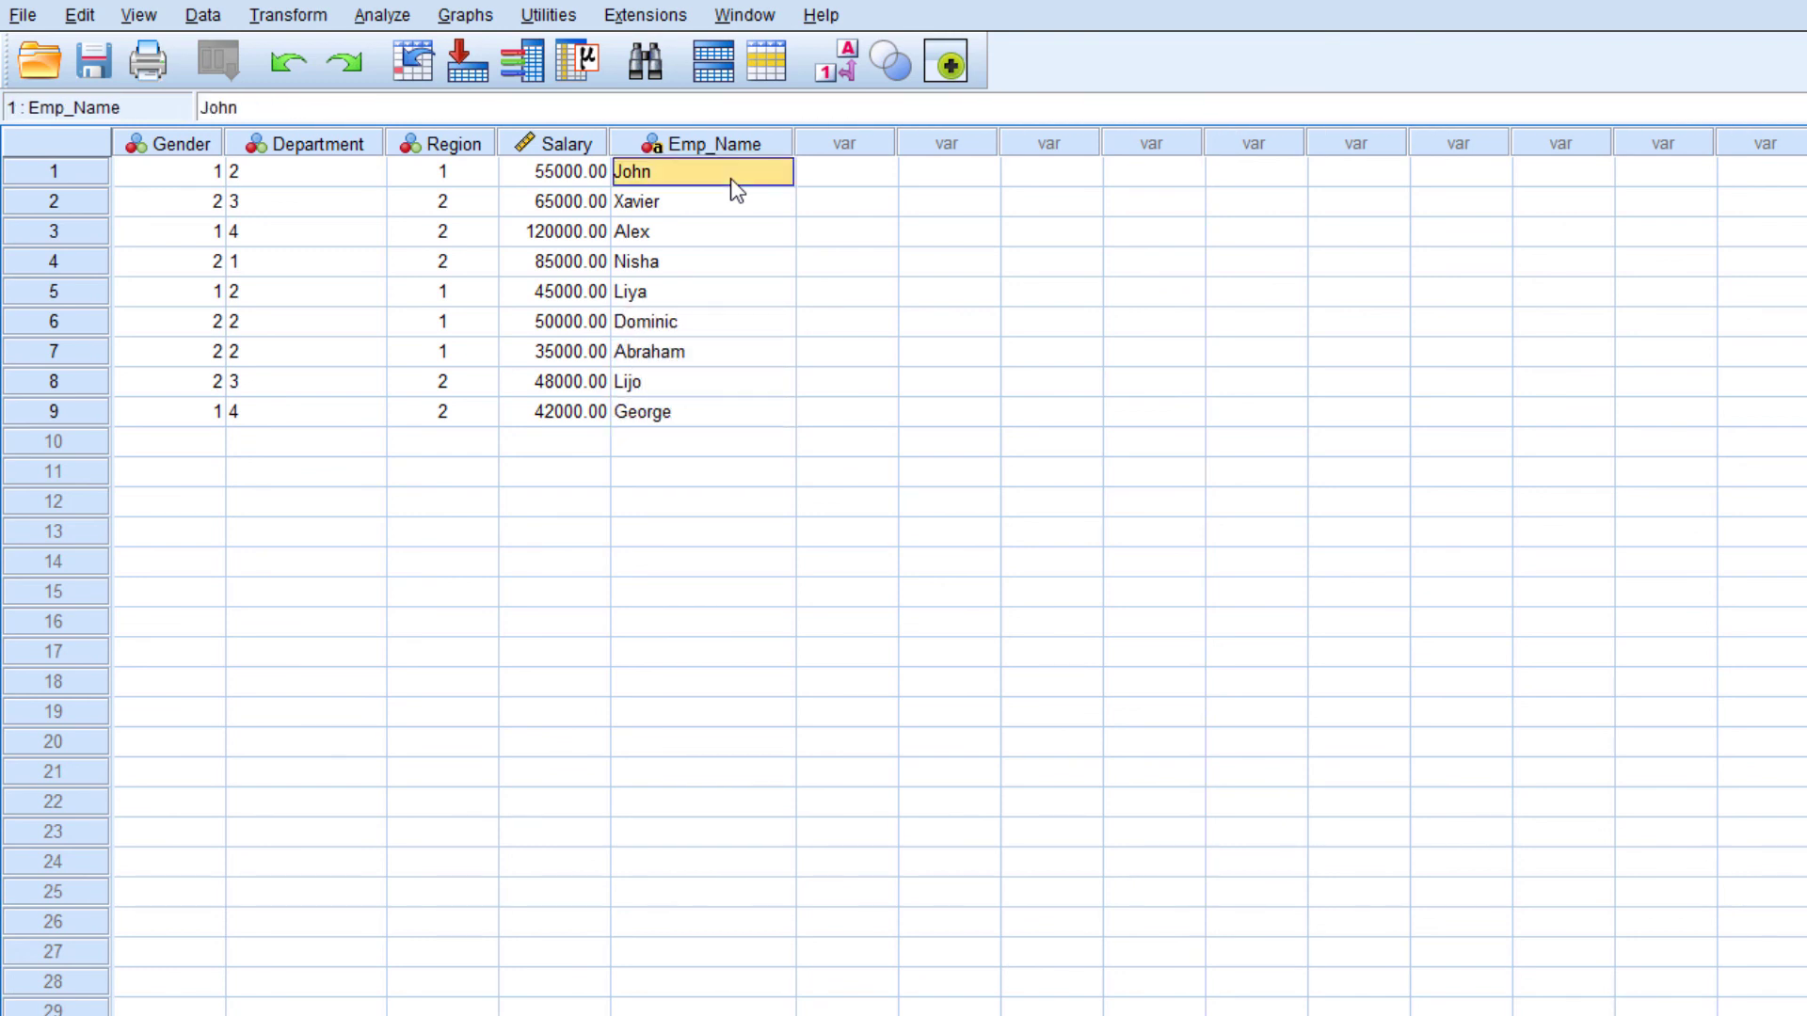
Highlight the Gender to Salary data of cases 1 to 9 and the Emp_Name entries to review them
{"action": "left_click_drag", "start_coordinate": [173, 183], "coordinate": [577, 411]}
{"action": "left_click_drag", "start_coordinate": [758, 182], "coordinate": [754, 416]}
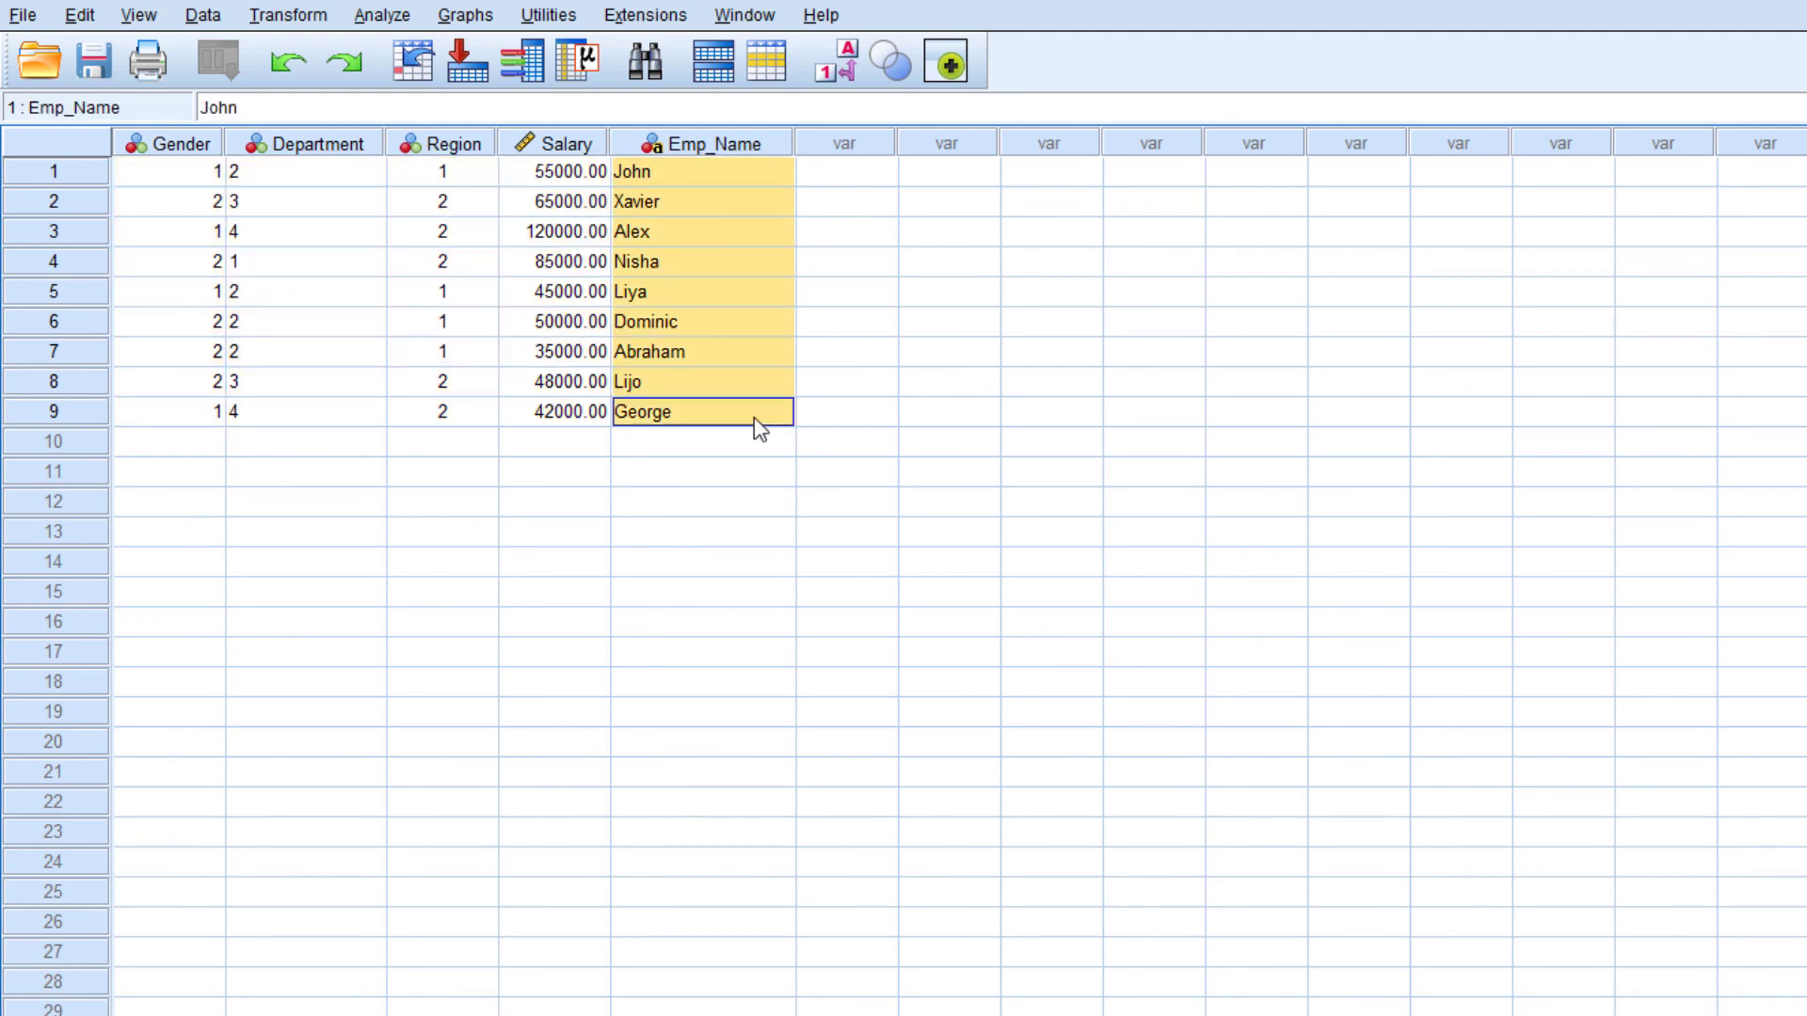
Display value labels instead of numeric codes for Gender, Department and Region in the data grid
{"action": "left_click", "coordinate": [273, 291]}
{"action": "left_click_drag", "start_coordinate": [191, 181], "coordinate": [450, 414]}
{"action": "left_click", "coordinate": [452, 292]}
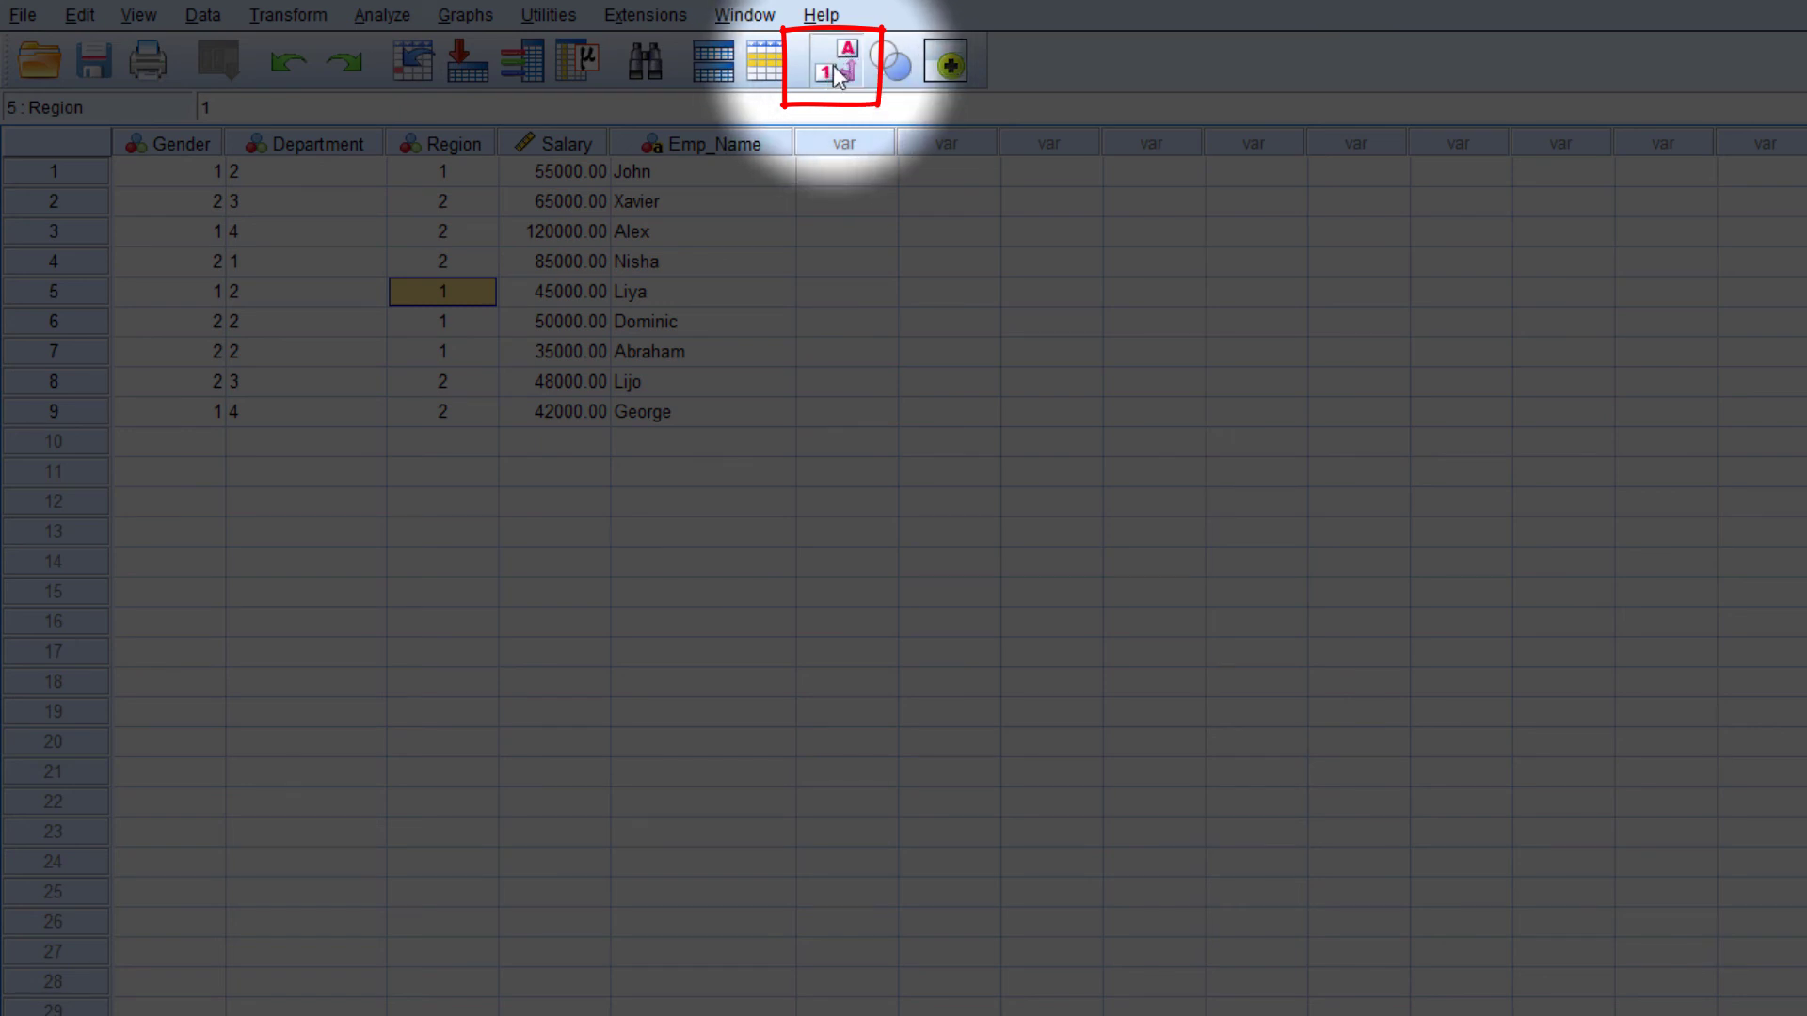
{"action": "left_click", "coordinate": [835, 74]}
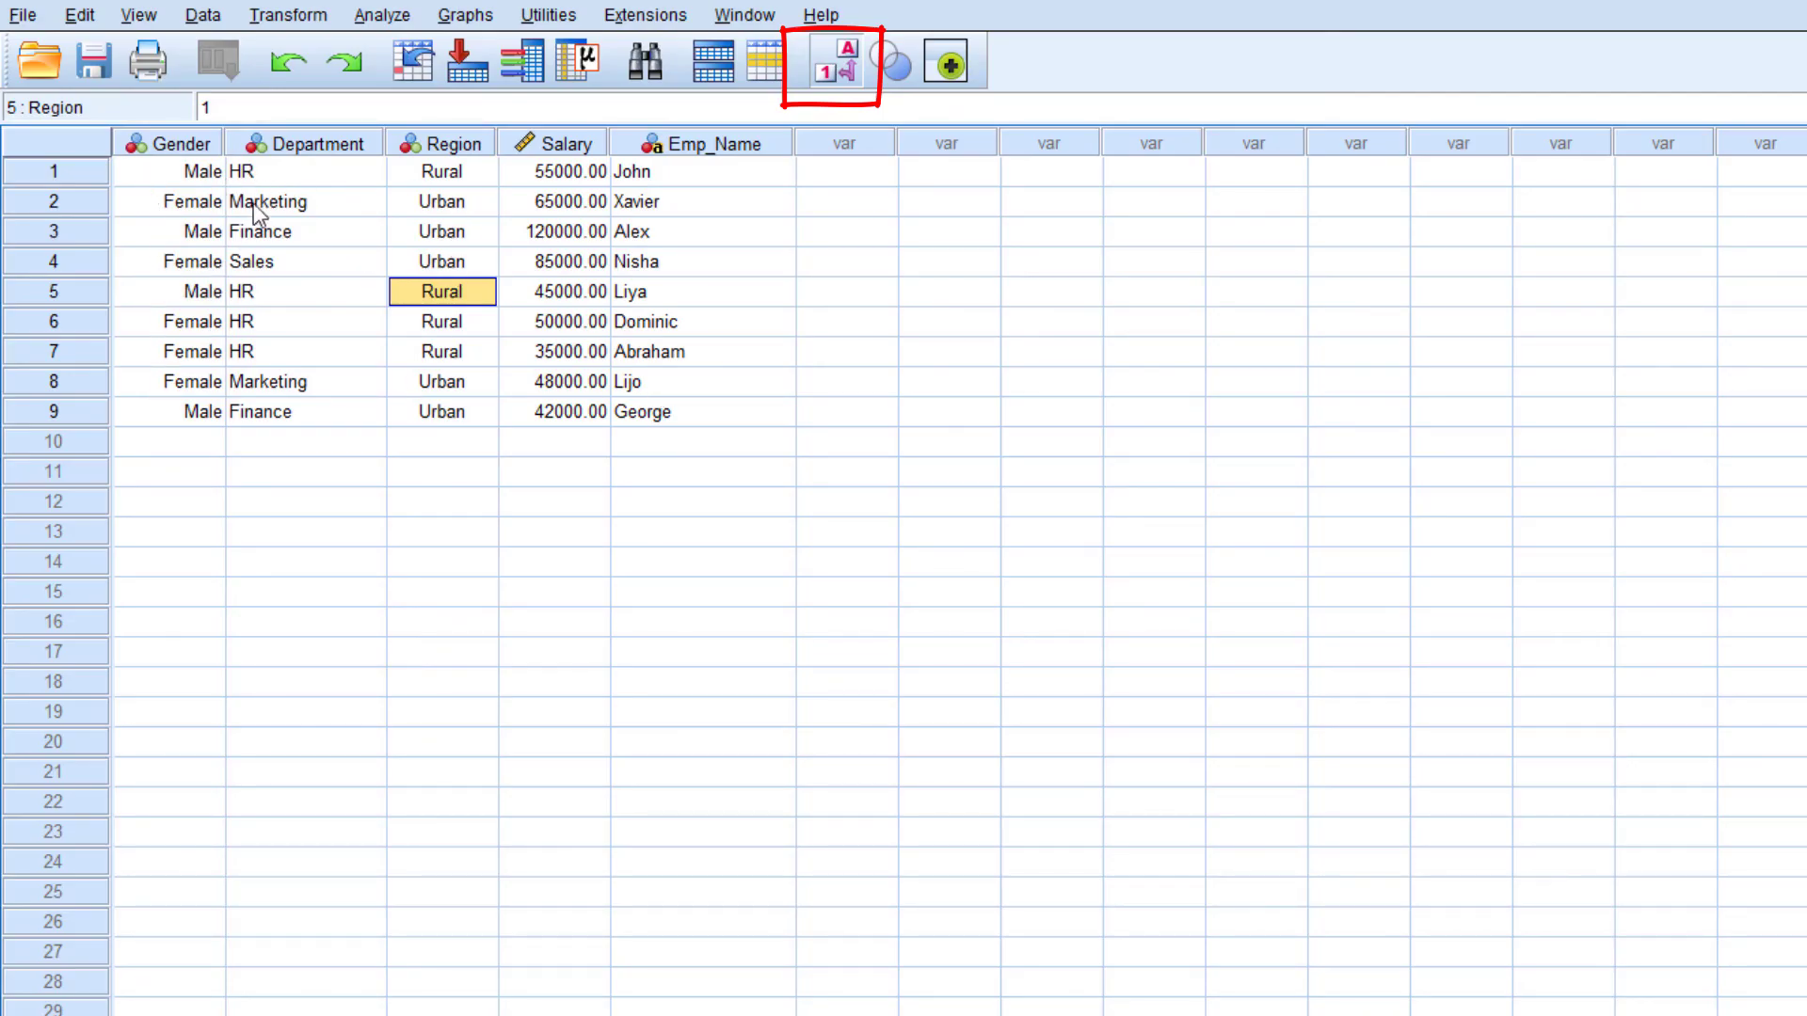
{"action": "left_click", "coordinate": [201, 178]}
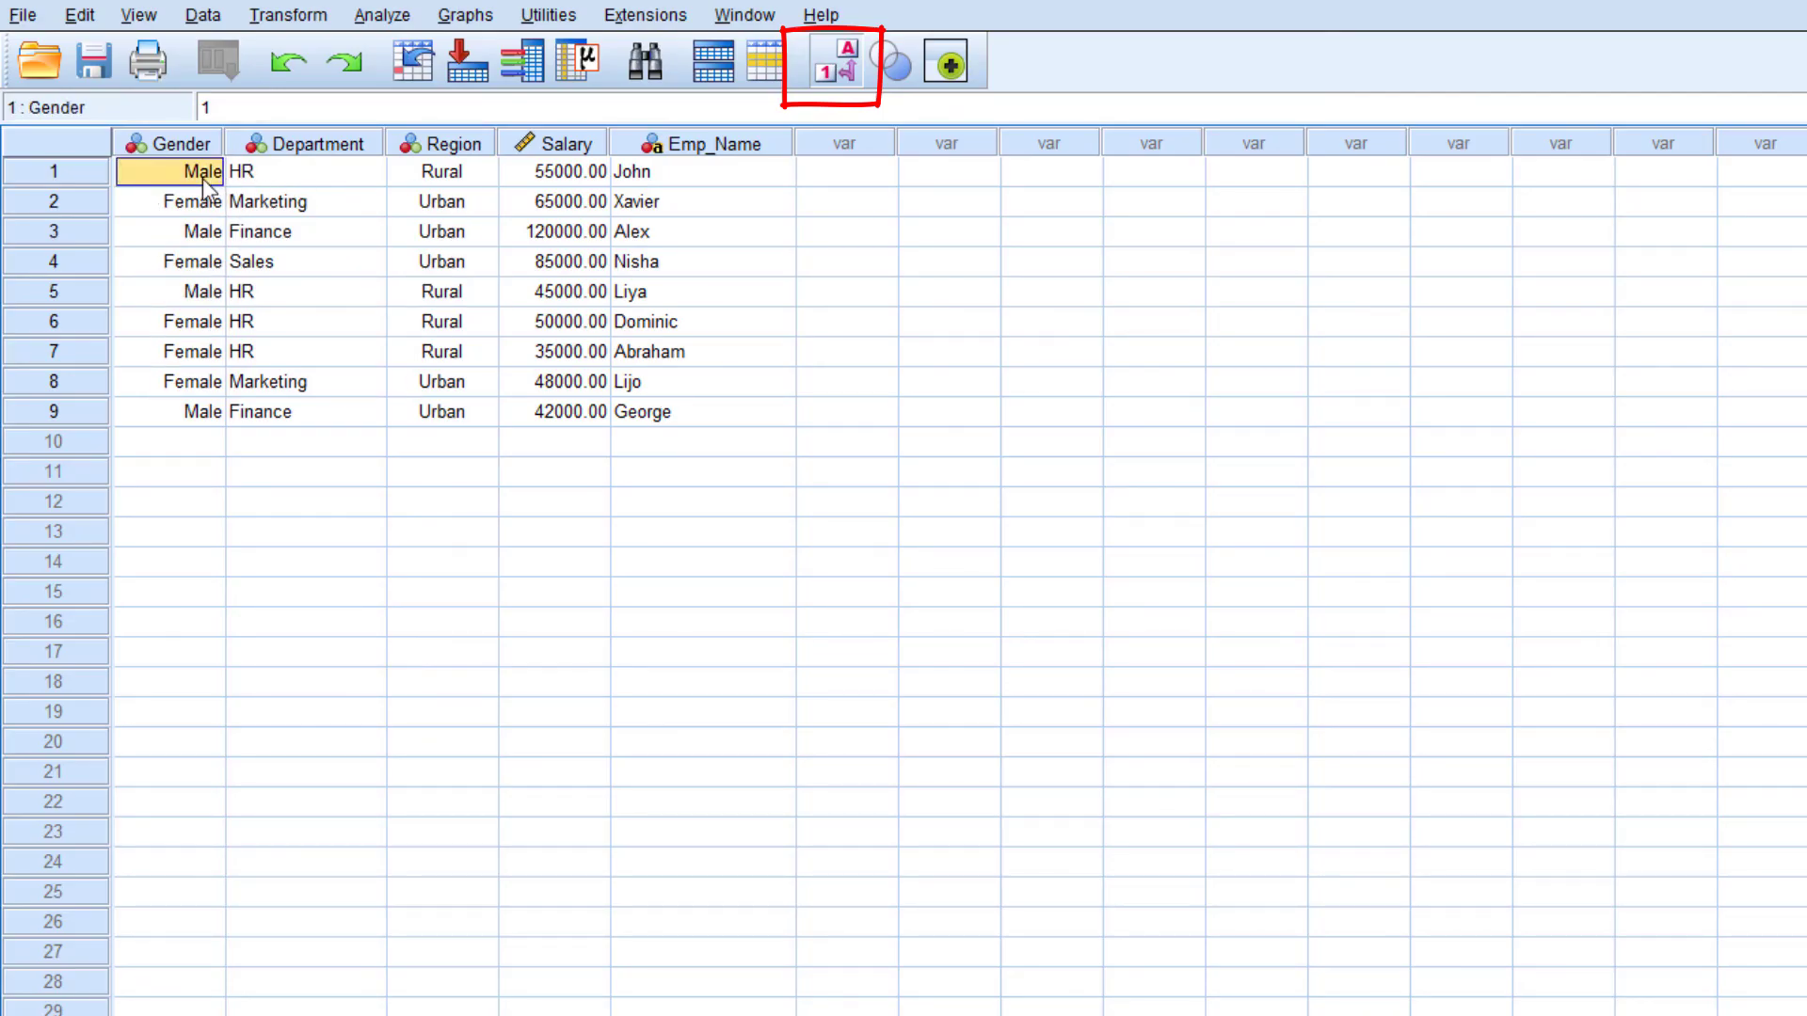
{"action": "left_click", "coordinate": [838, 67]}
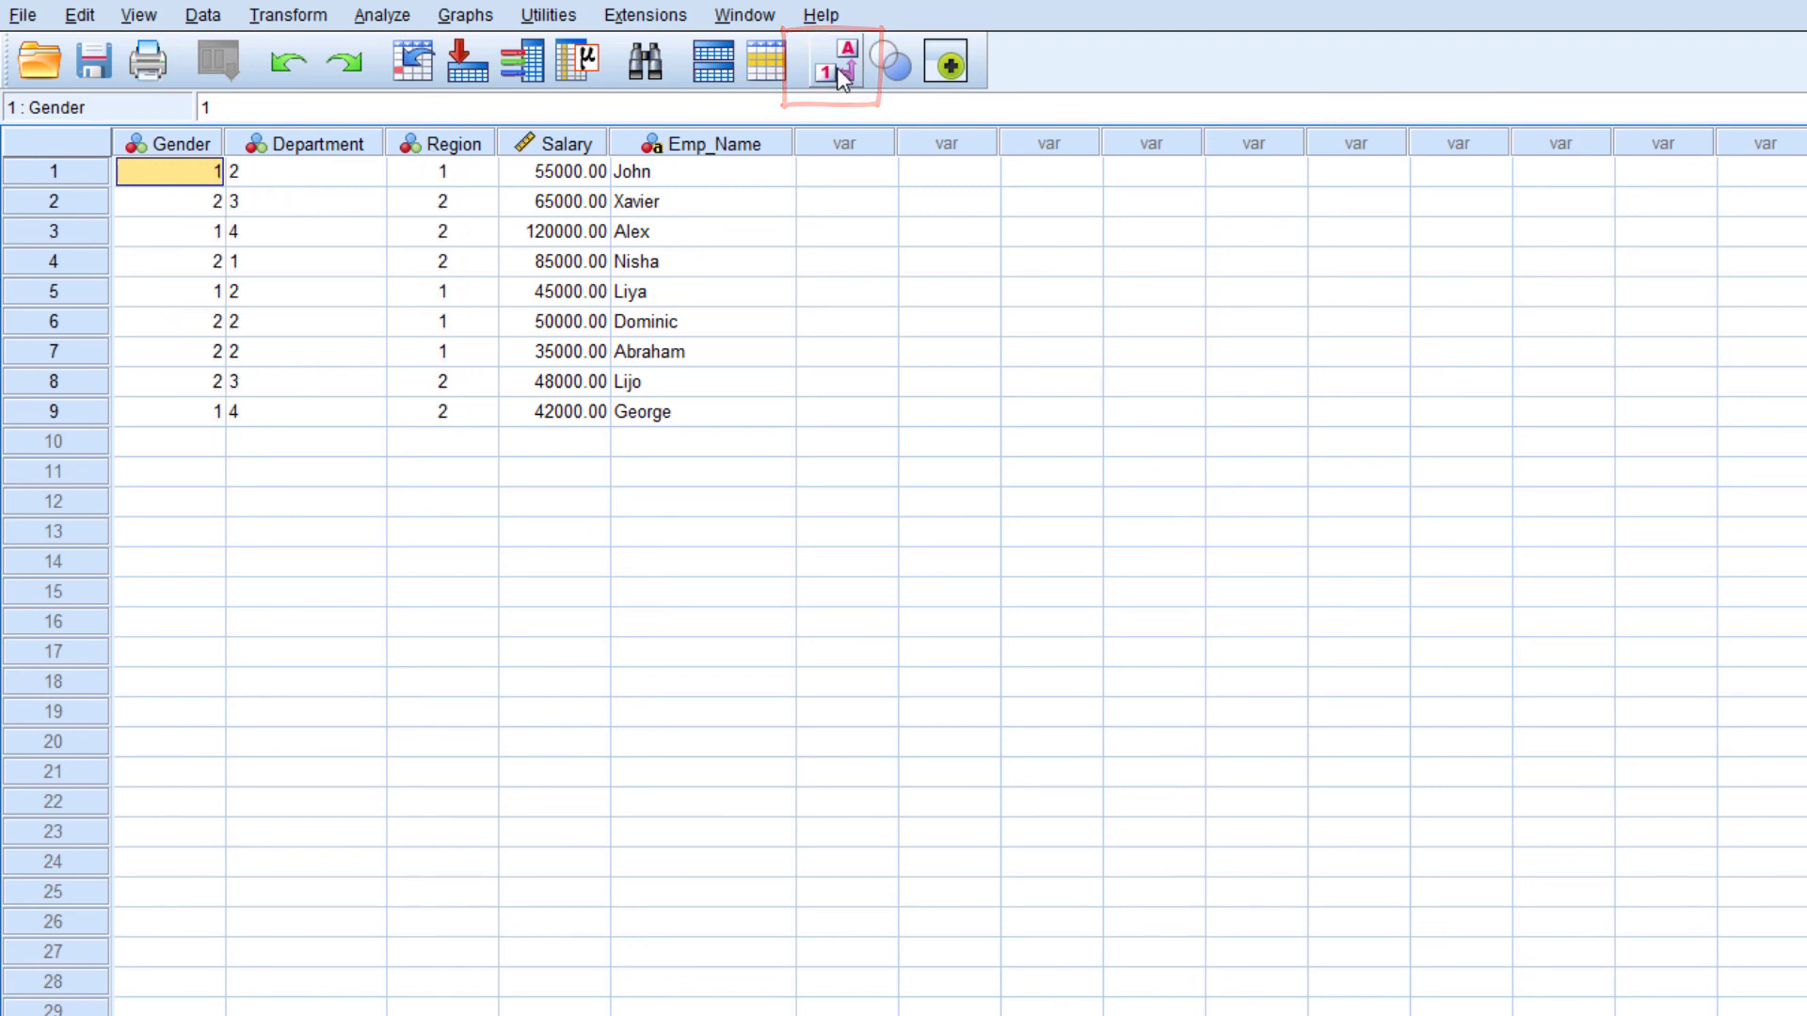
{"action": "left_click", "coordinate": [837, 67]}
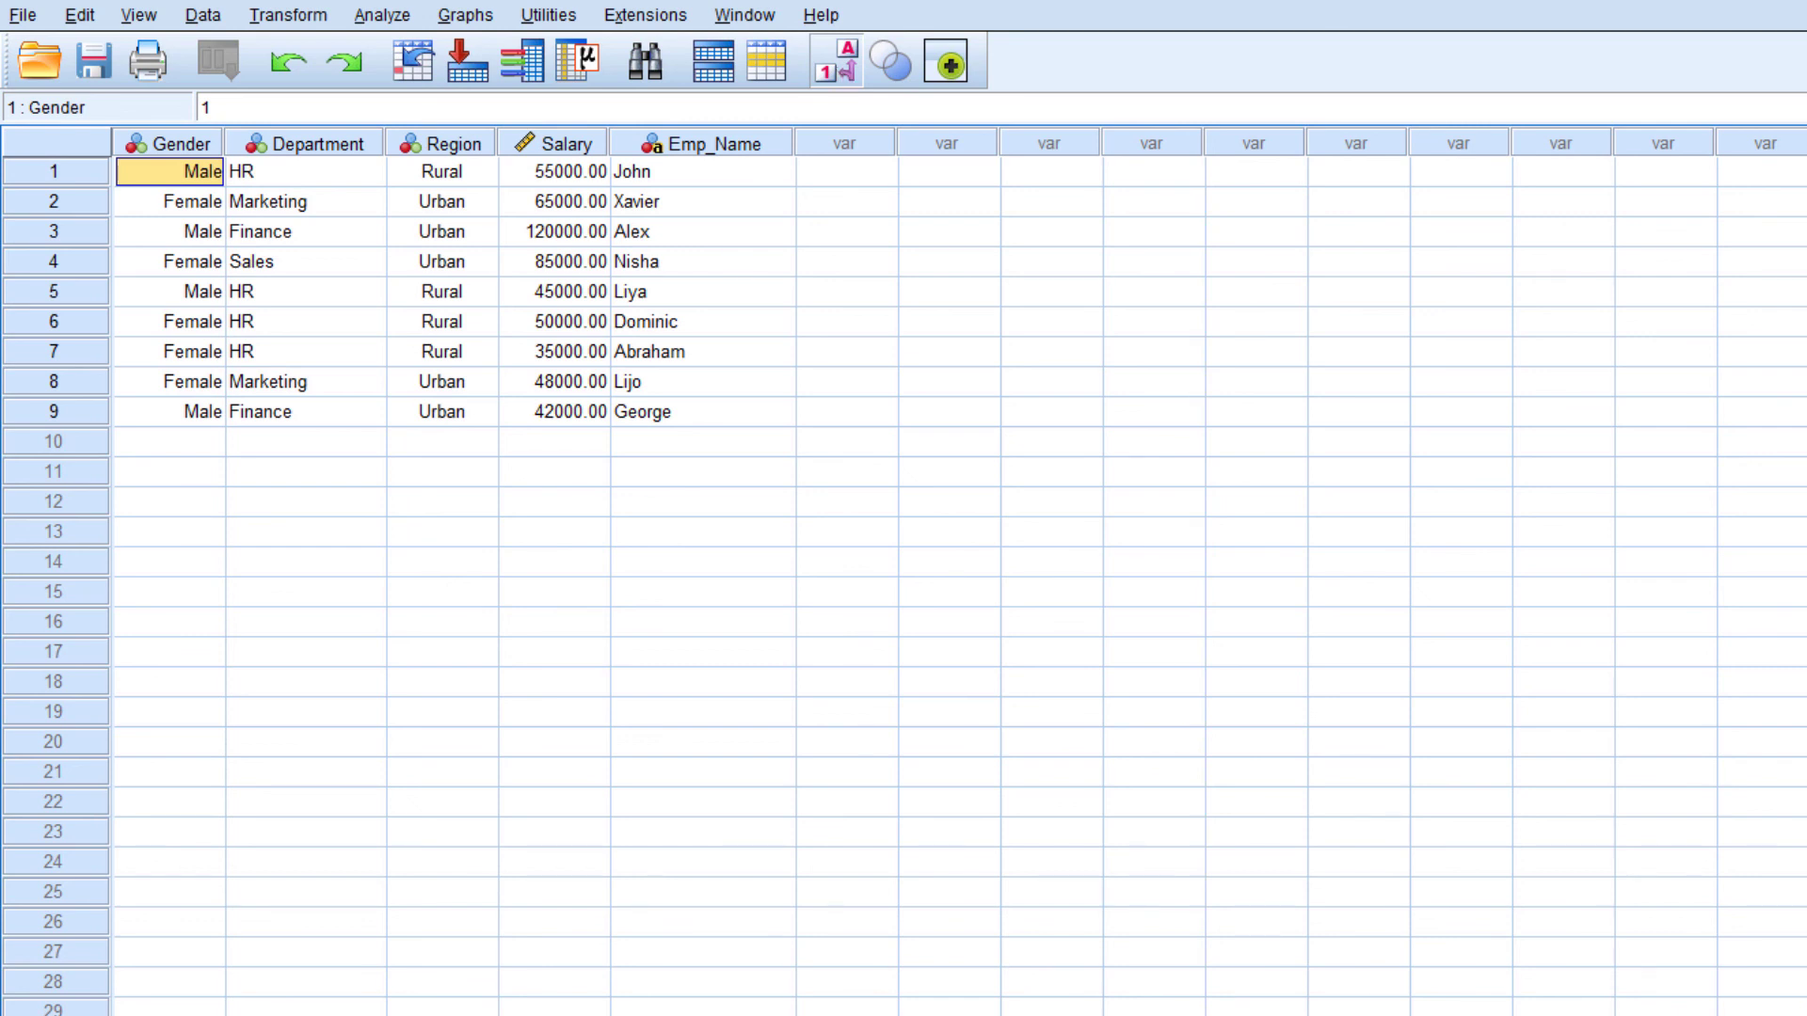
Delete the Emp_Name variable in Variable View and check the remaining columns in Data View
{"action": "left_click", "coordinate": [273, 1015]}
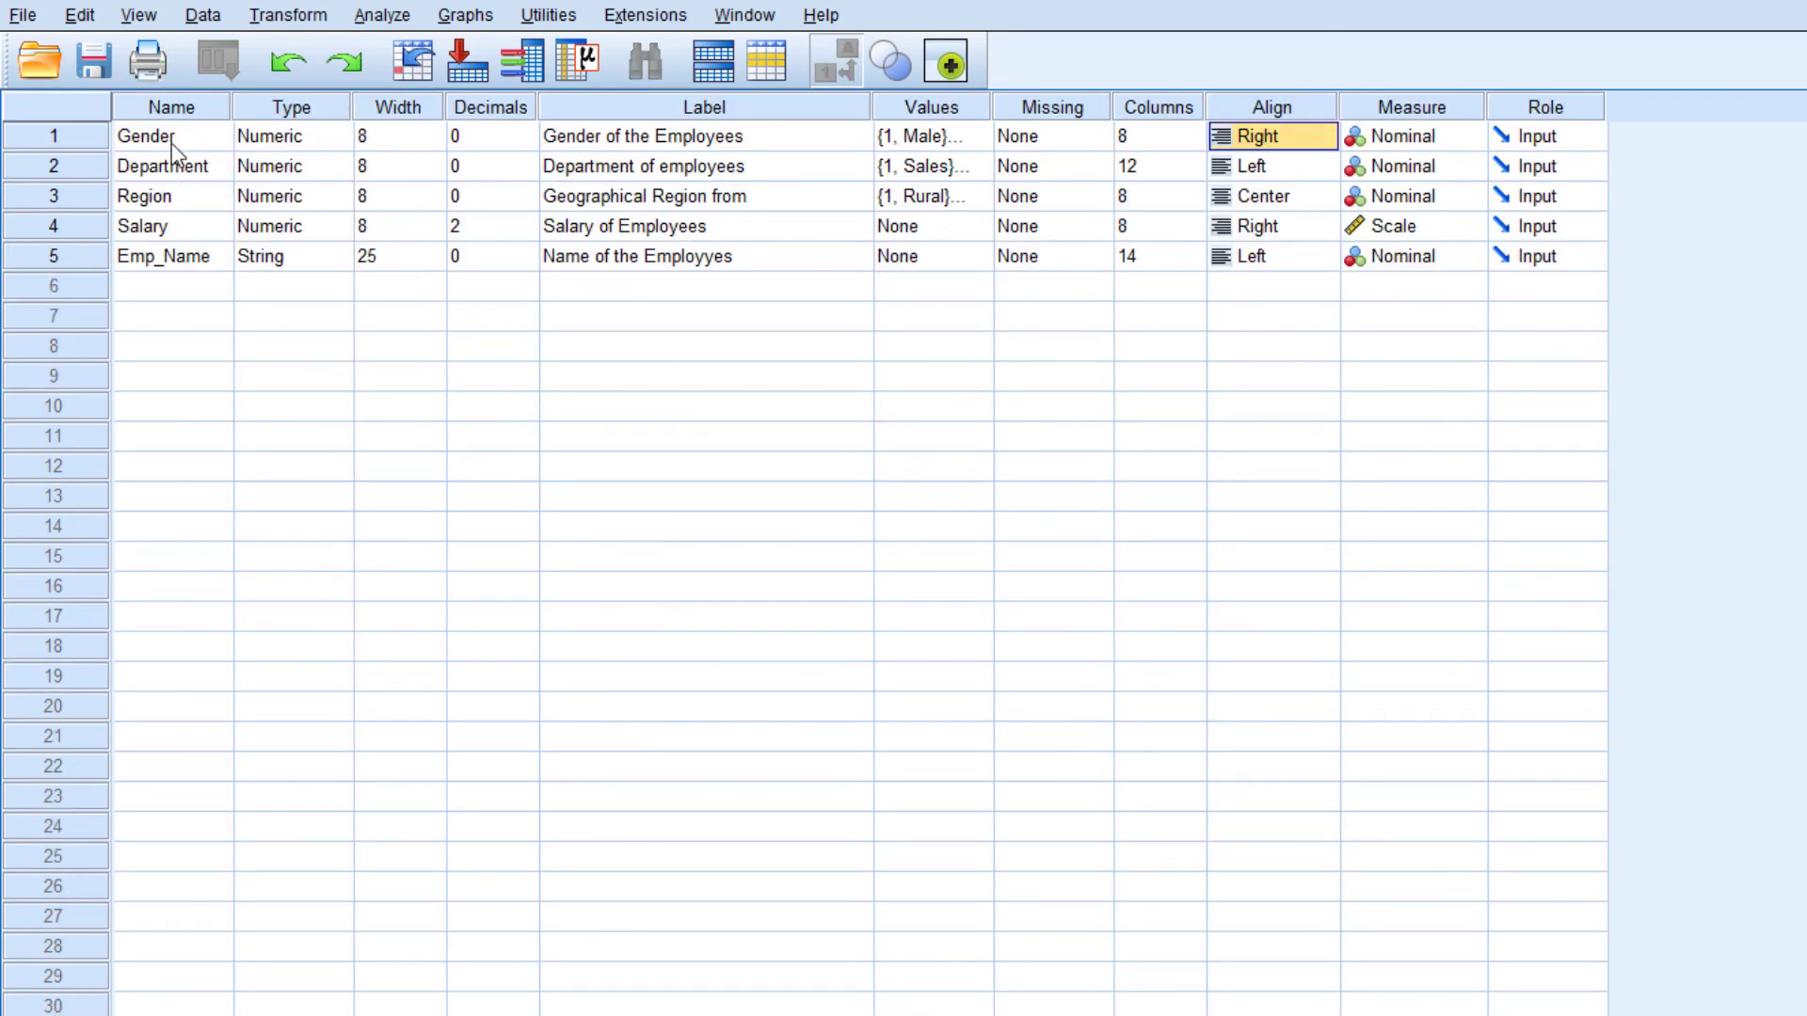
{"action": "left_click", "coordinate": [88, 256]}
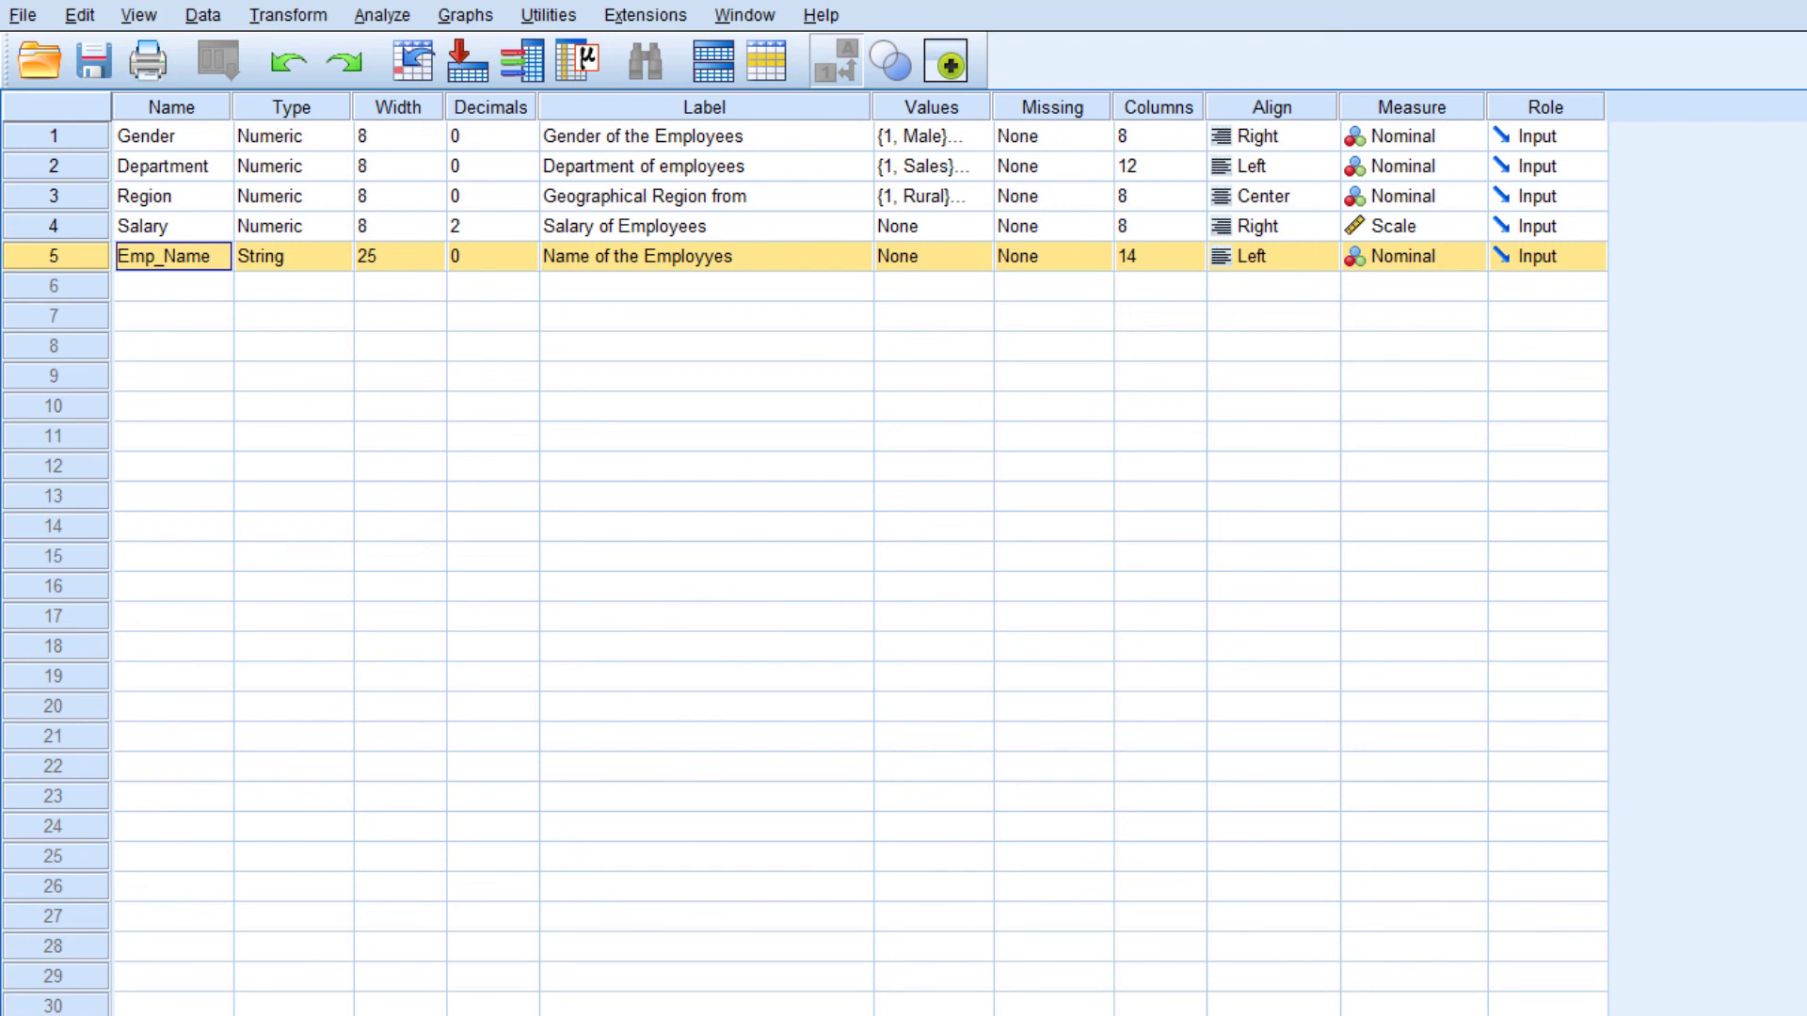
{"action": "key", "text": "ctrl+t"}
{"action": "left_click", "coordinate": [79, 412]}
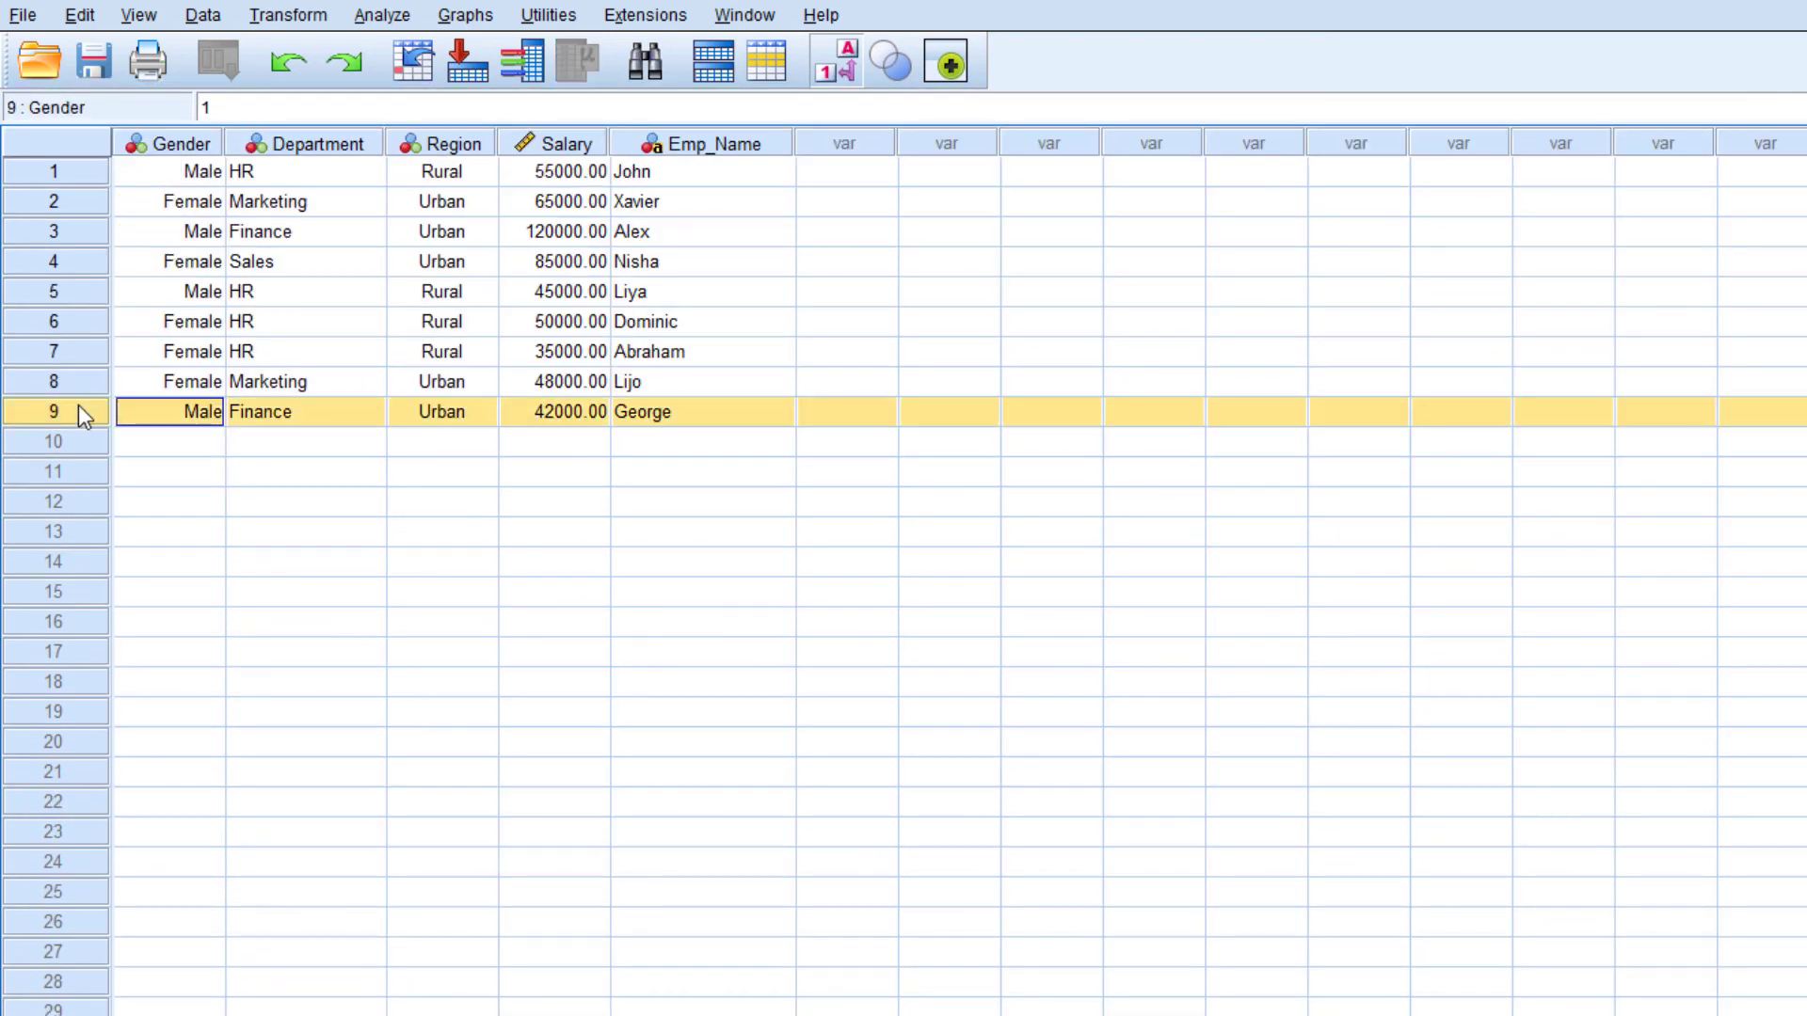
{"action": "key", "text": "ctrl+t"}
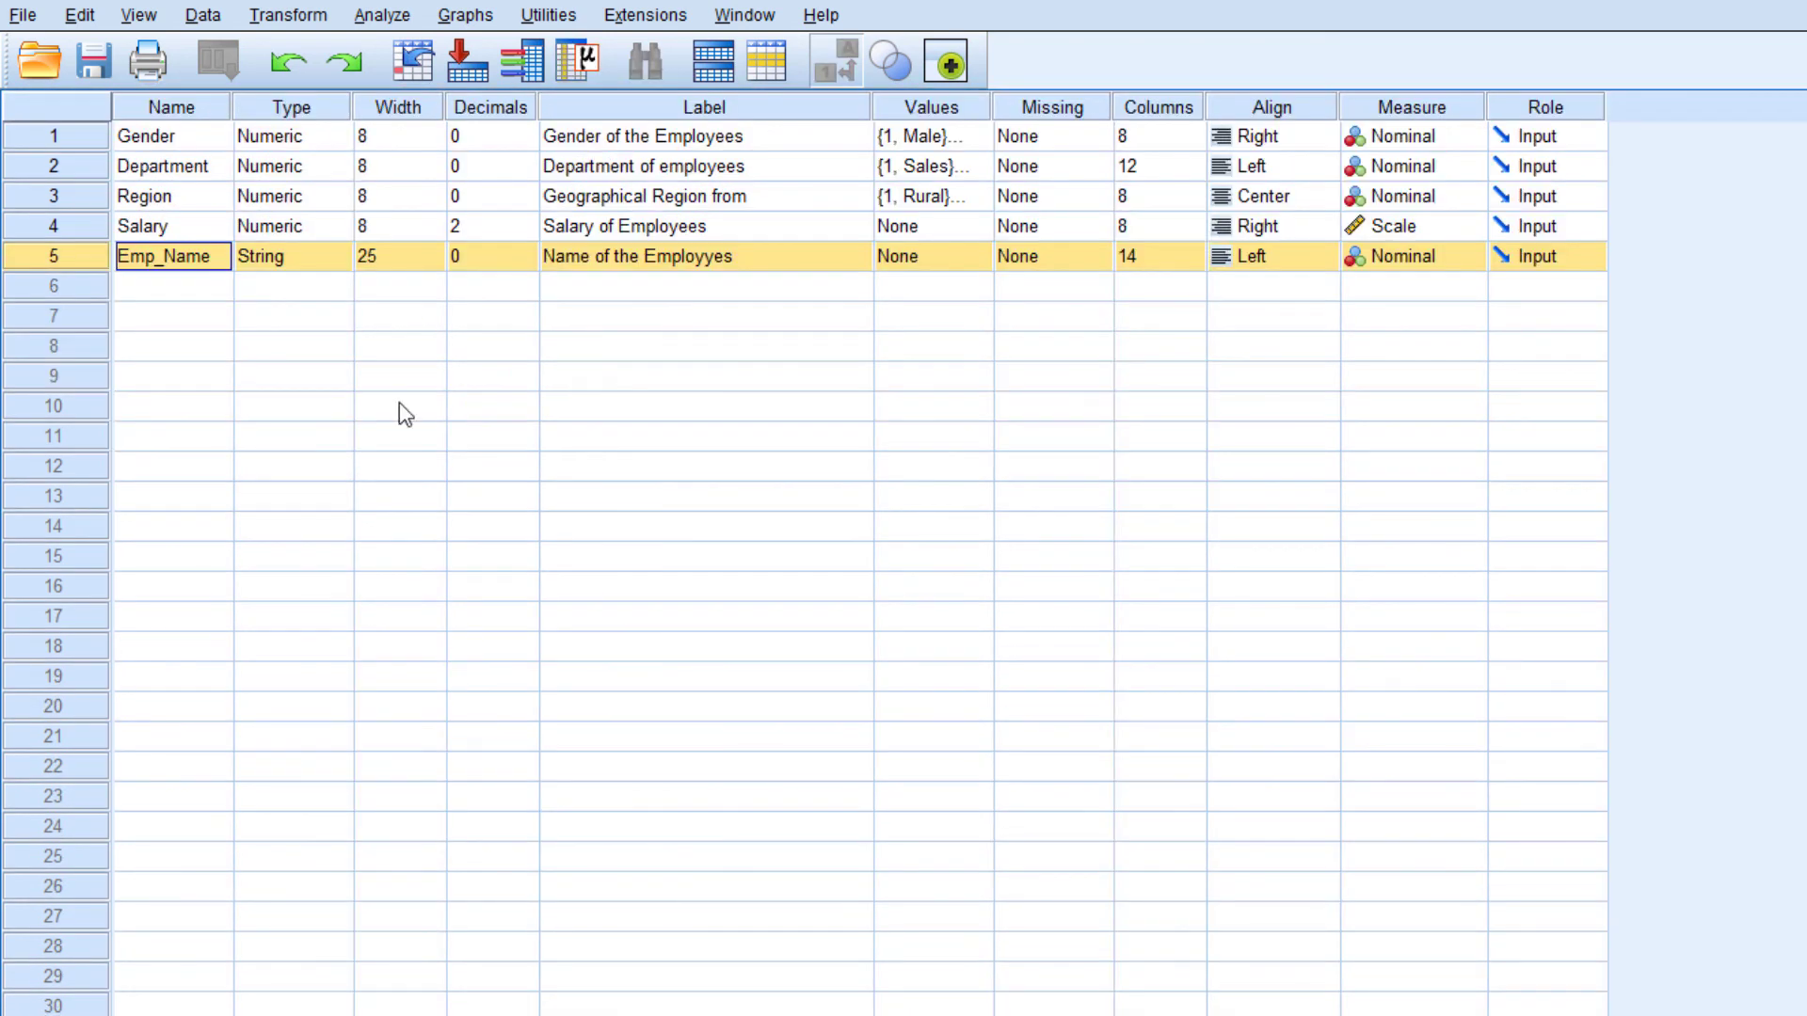
{"action": "key", "text": "Tab"}
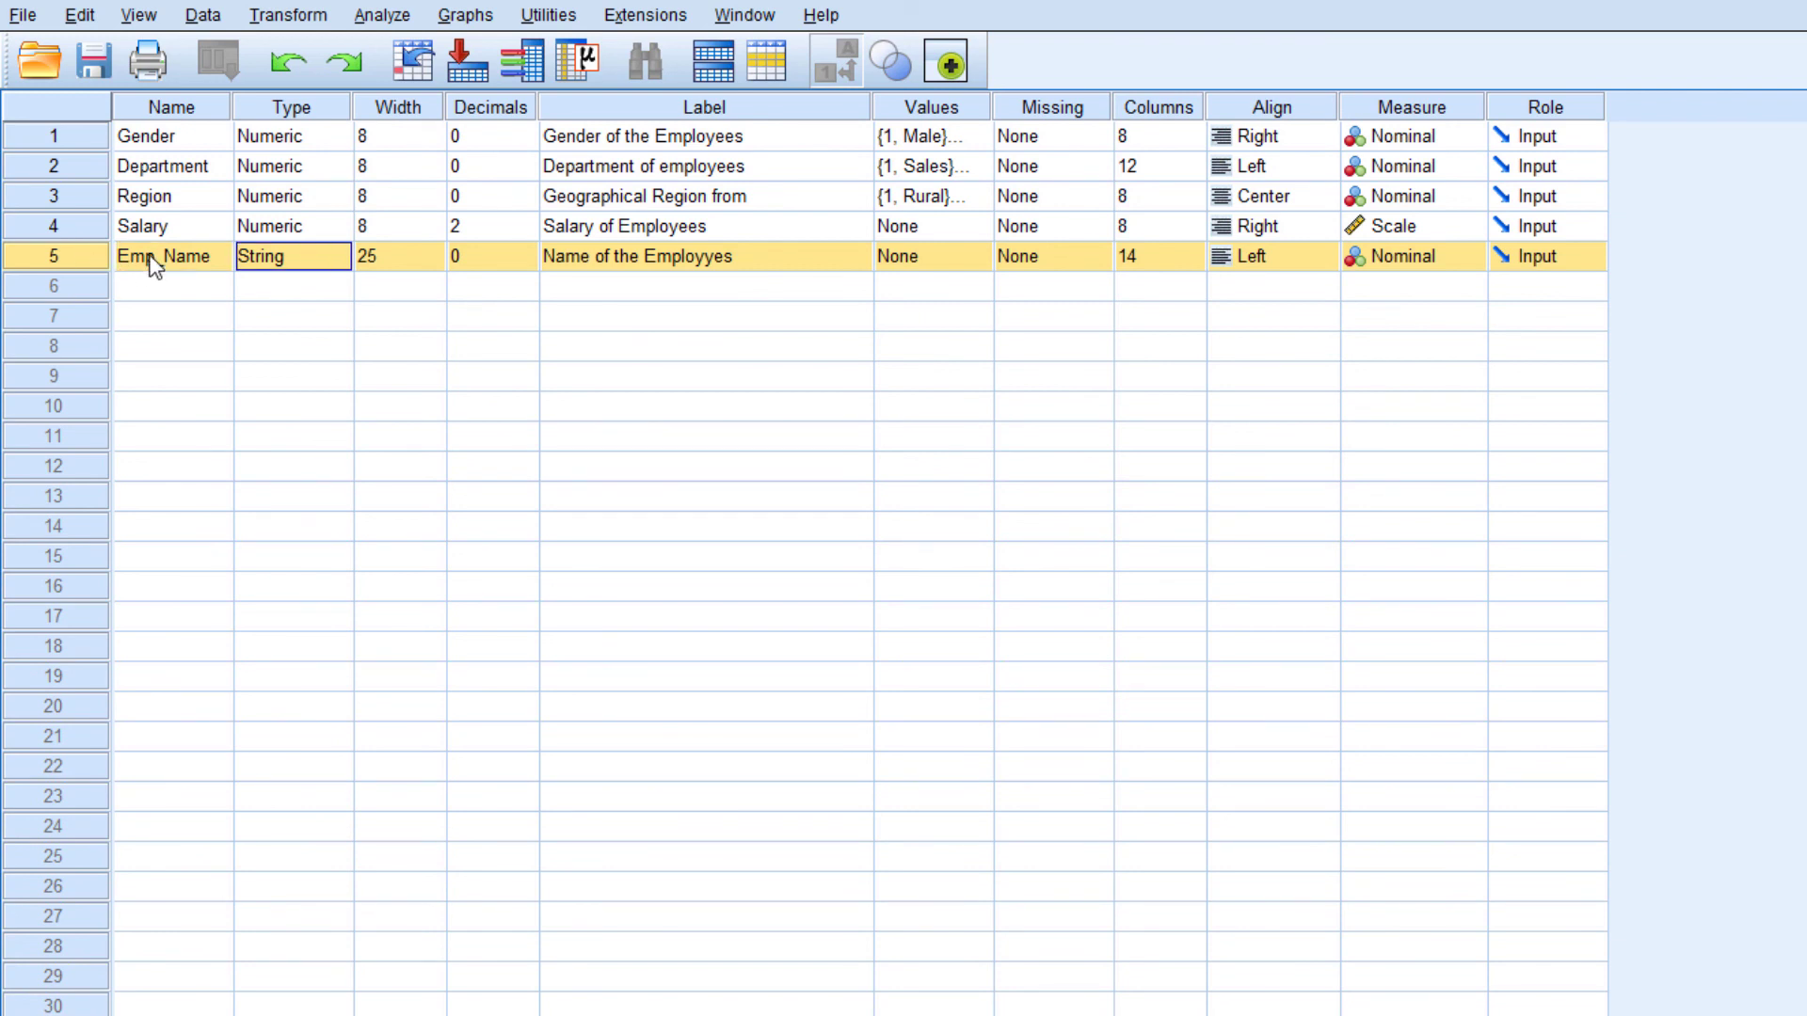
{"action": "right_click", "coordinate": [58, 256]}
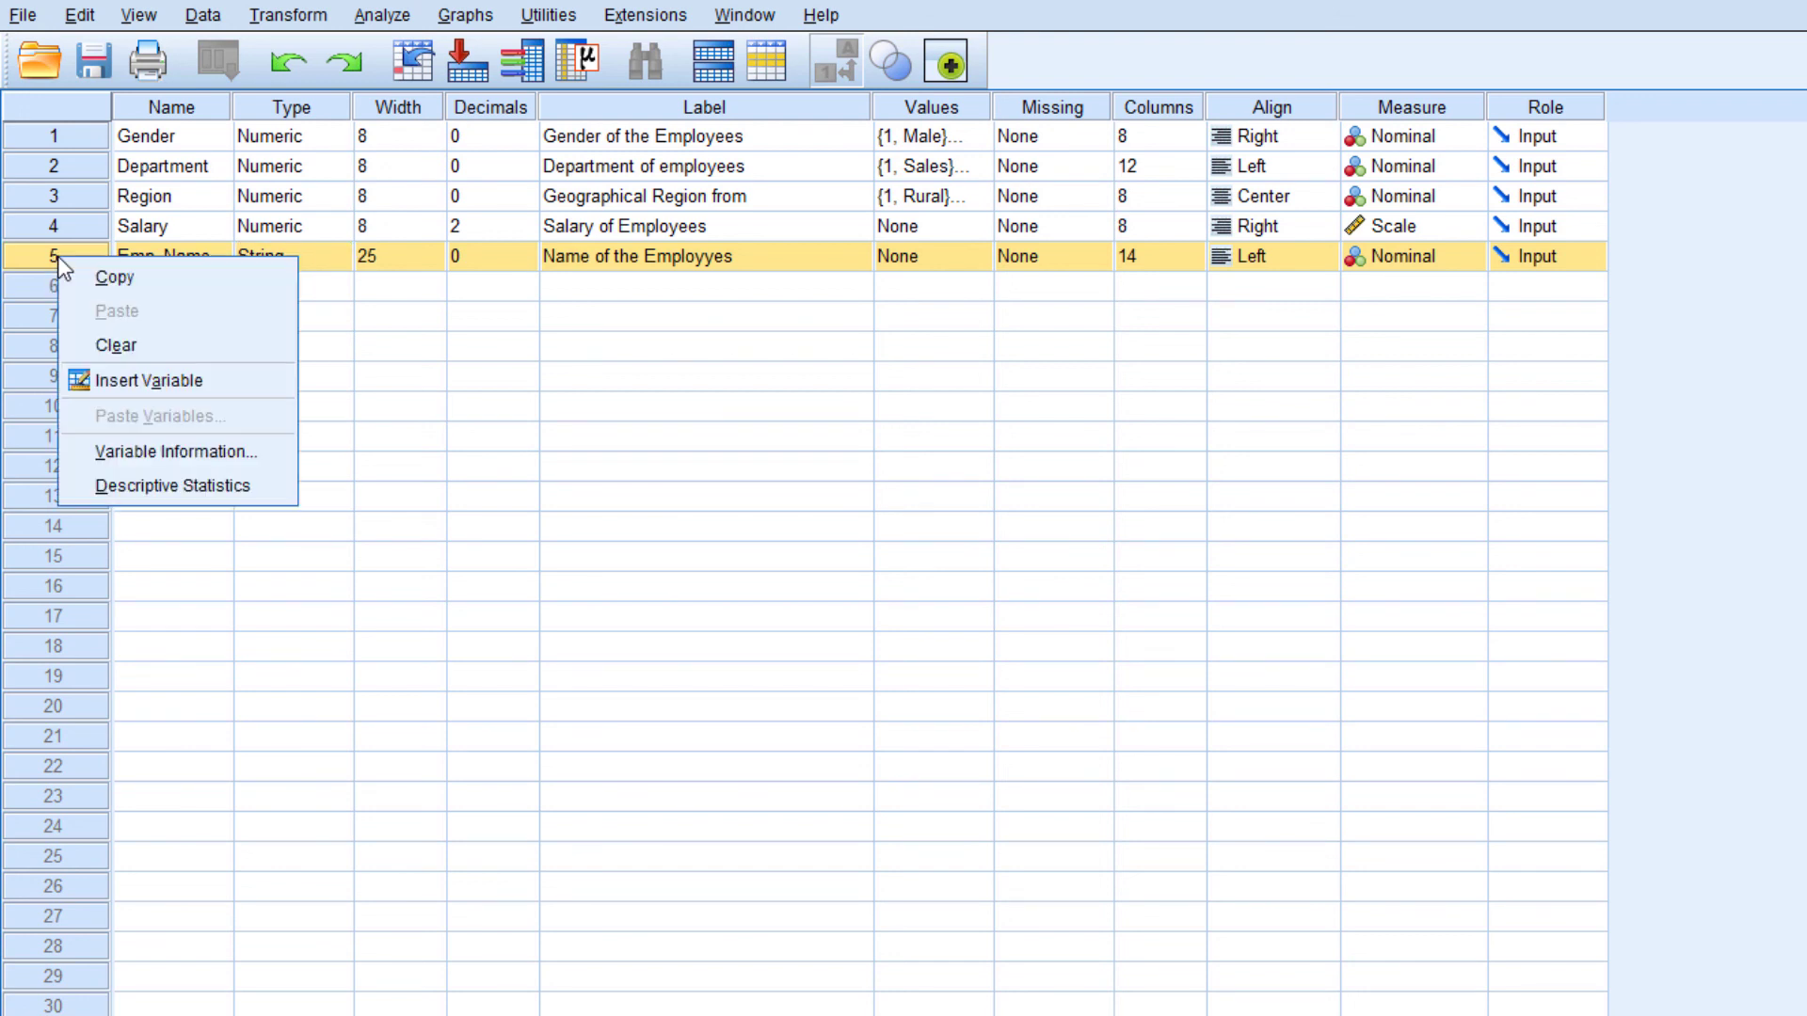
{"action": "left_click", "coordinate": [144, 353]}
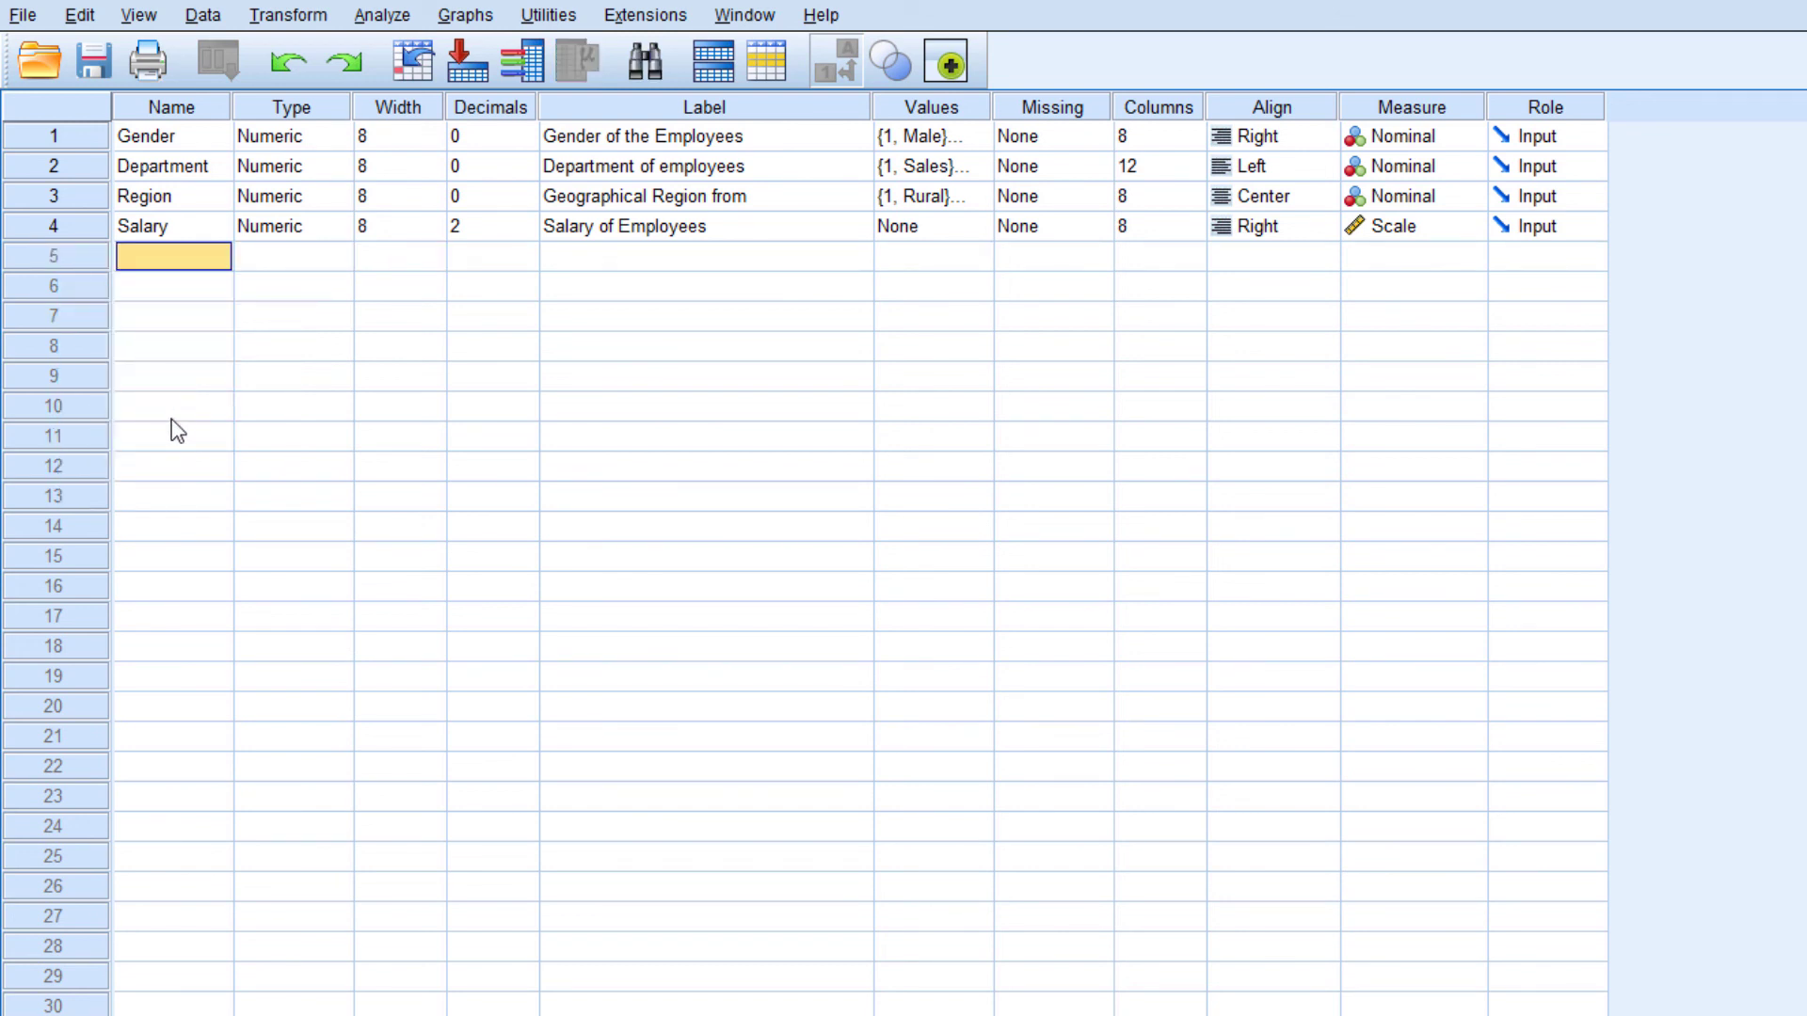
{"action": "left_click", "coordinate": [360, 397]}
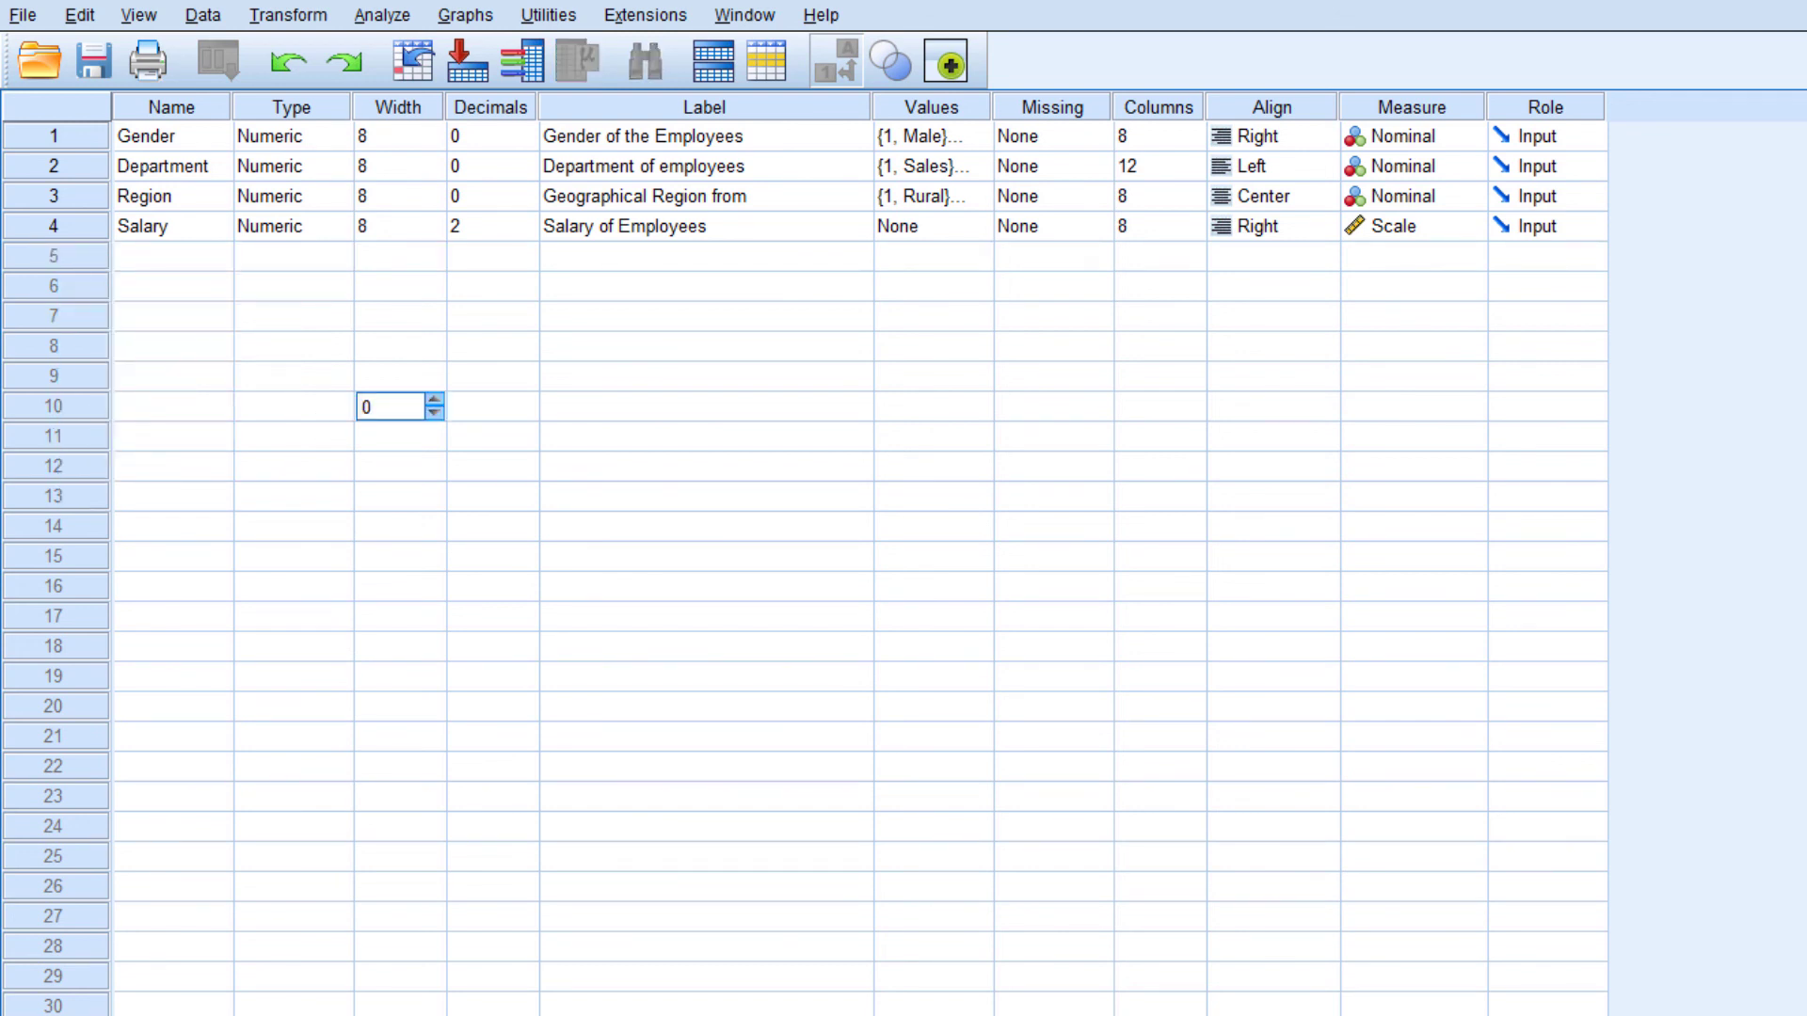
{"action": "left_click", "coordinate": [95, 1015]}
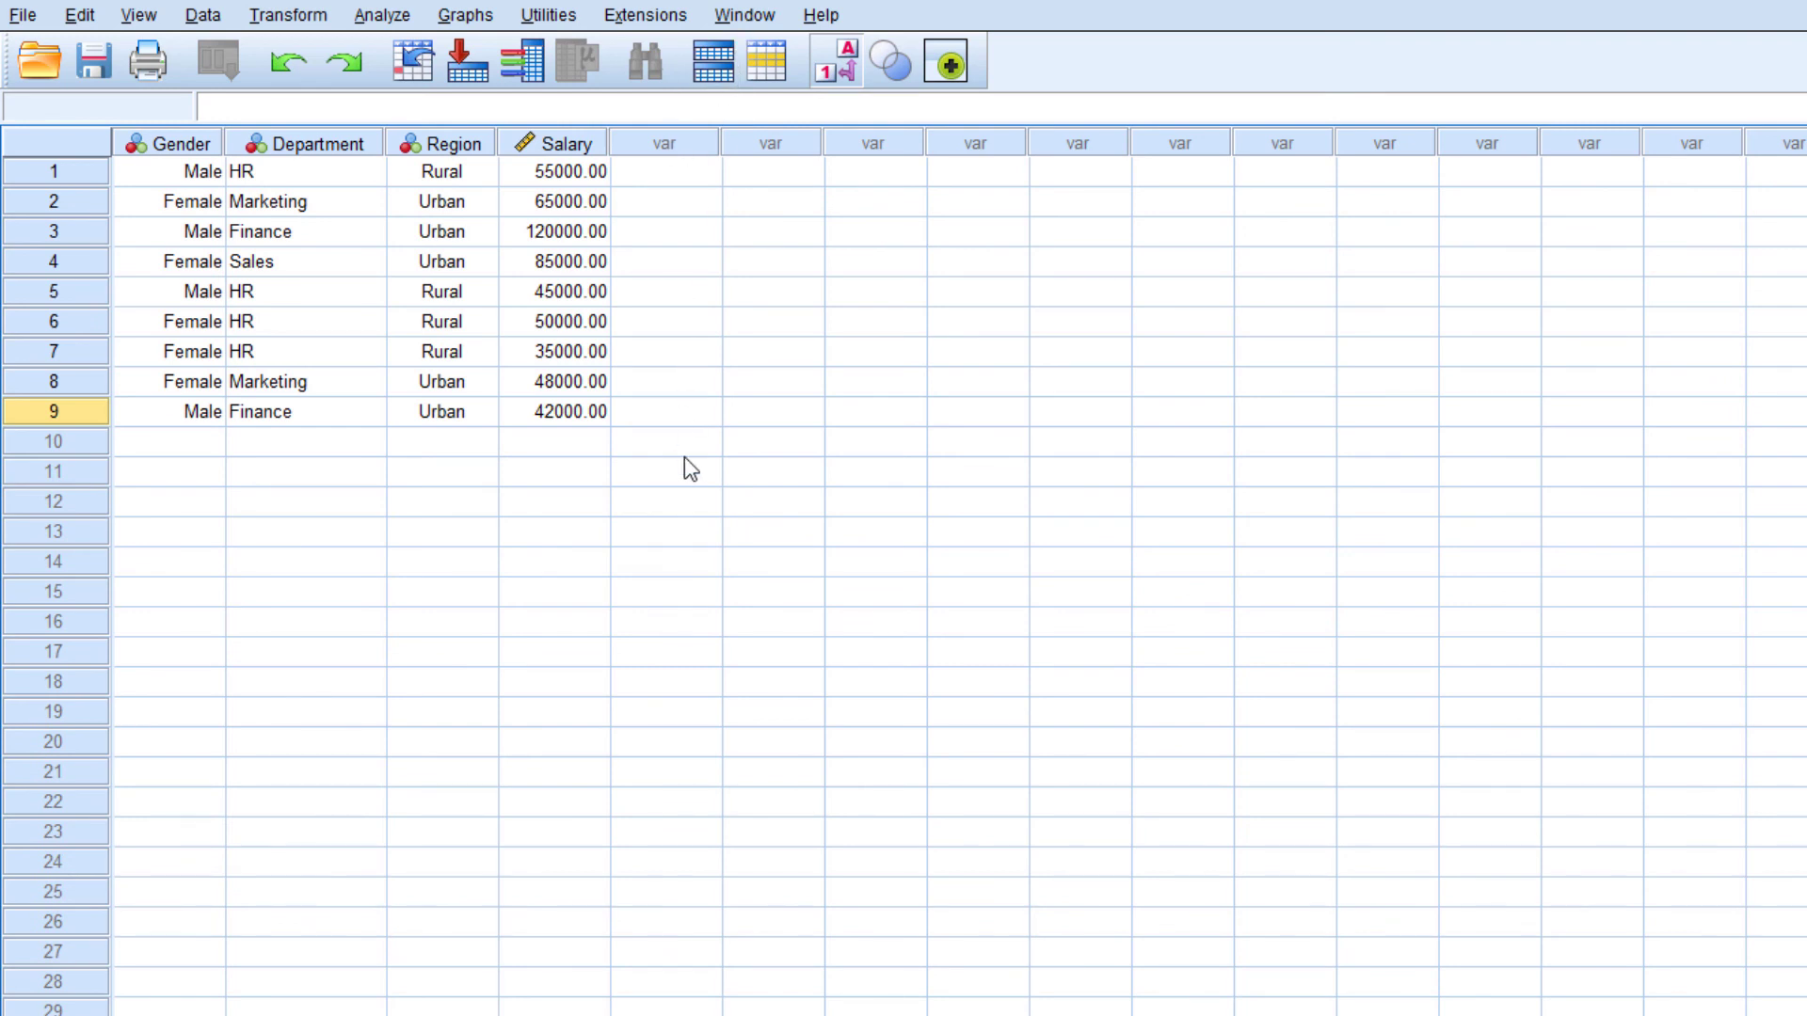
Insert a new variable between Department and Region in Variable View and name it Emp_Name
{"action": "left_click", "coordinate": [225, 1015]}
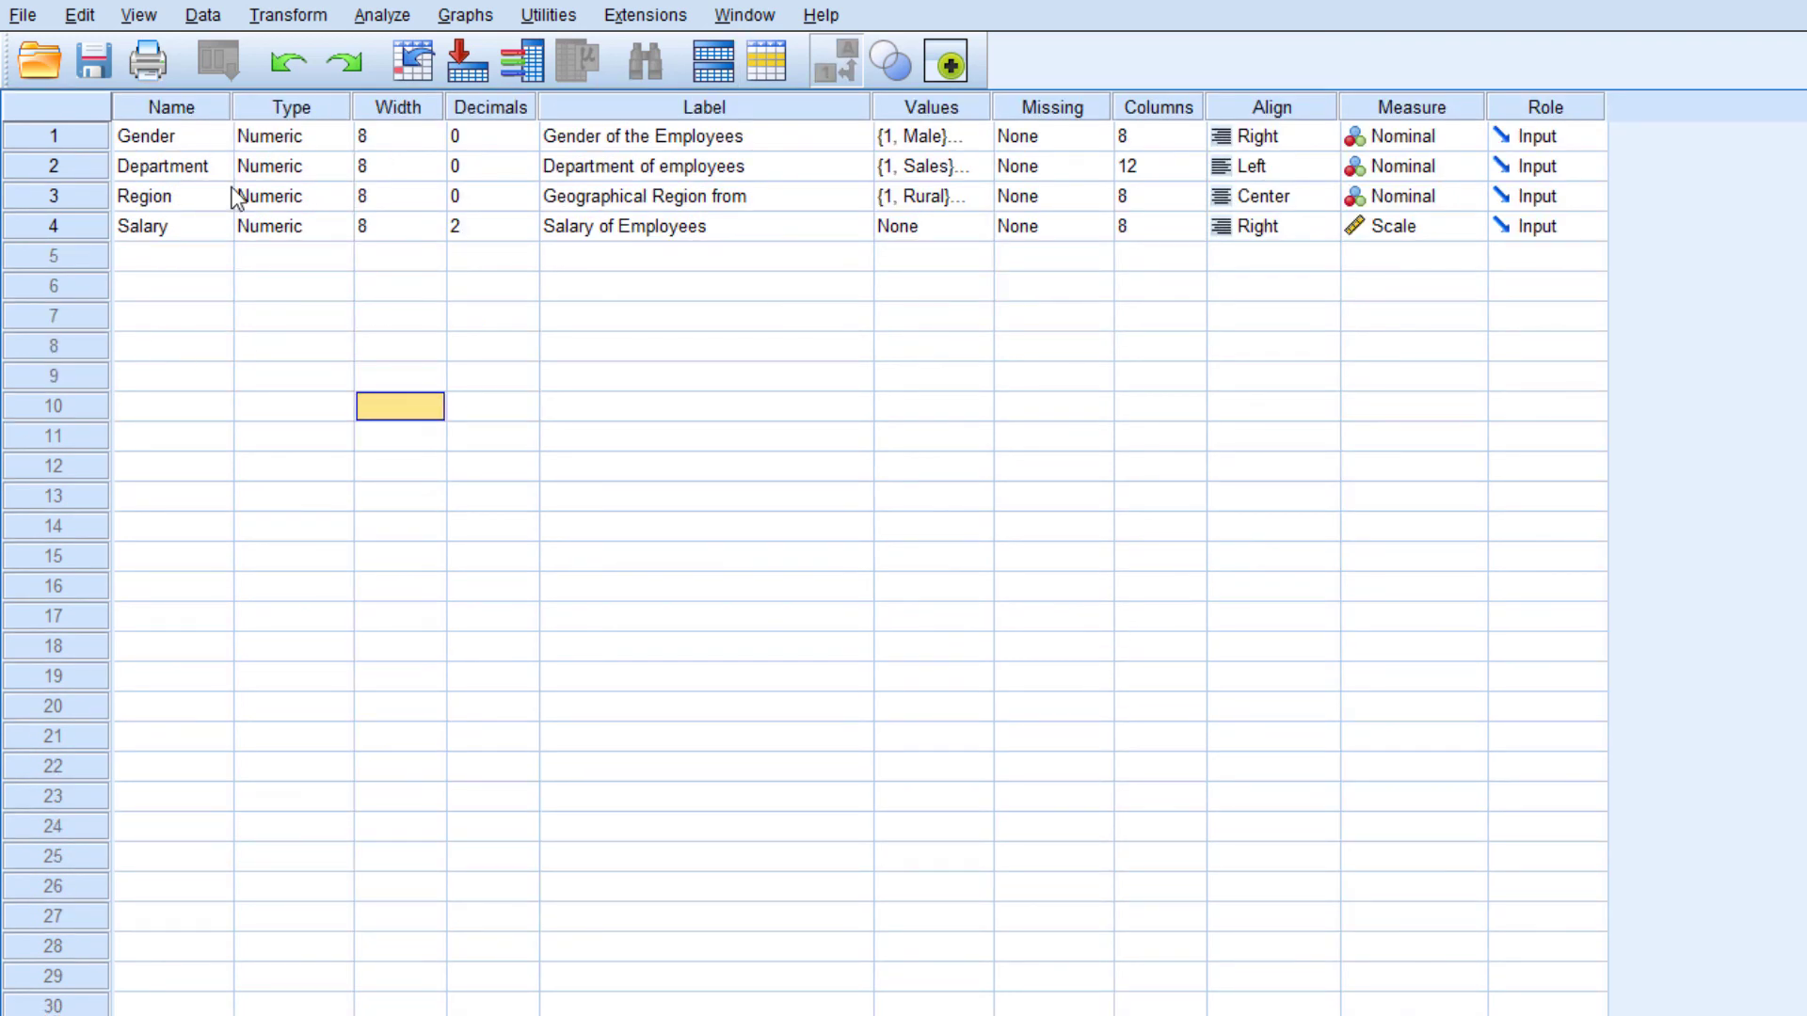
{"action": "left_click", "coordinate": [62, 193]}
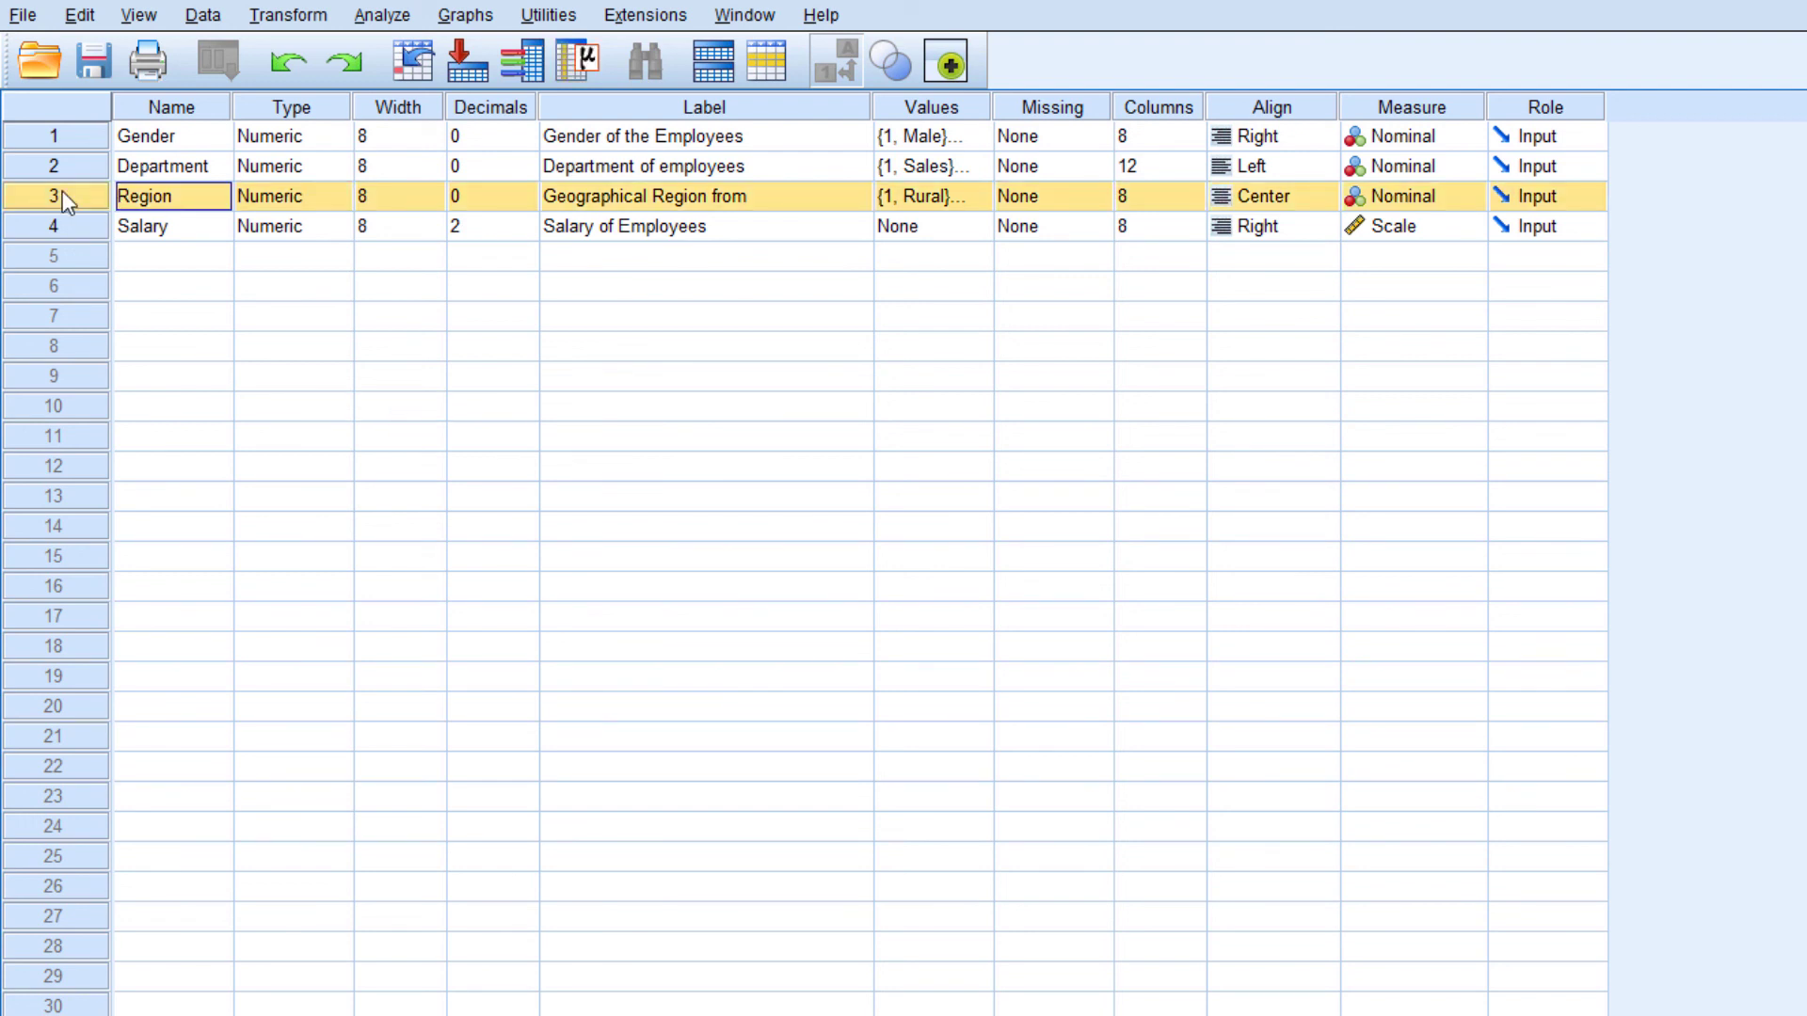
{"action": "right_click", "coordinate": [62, 198]}
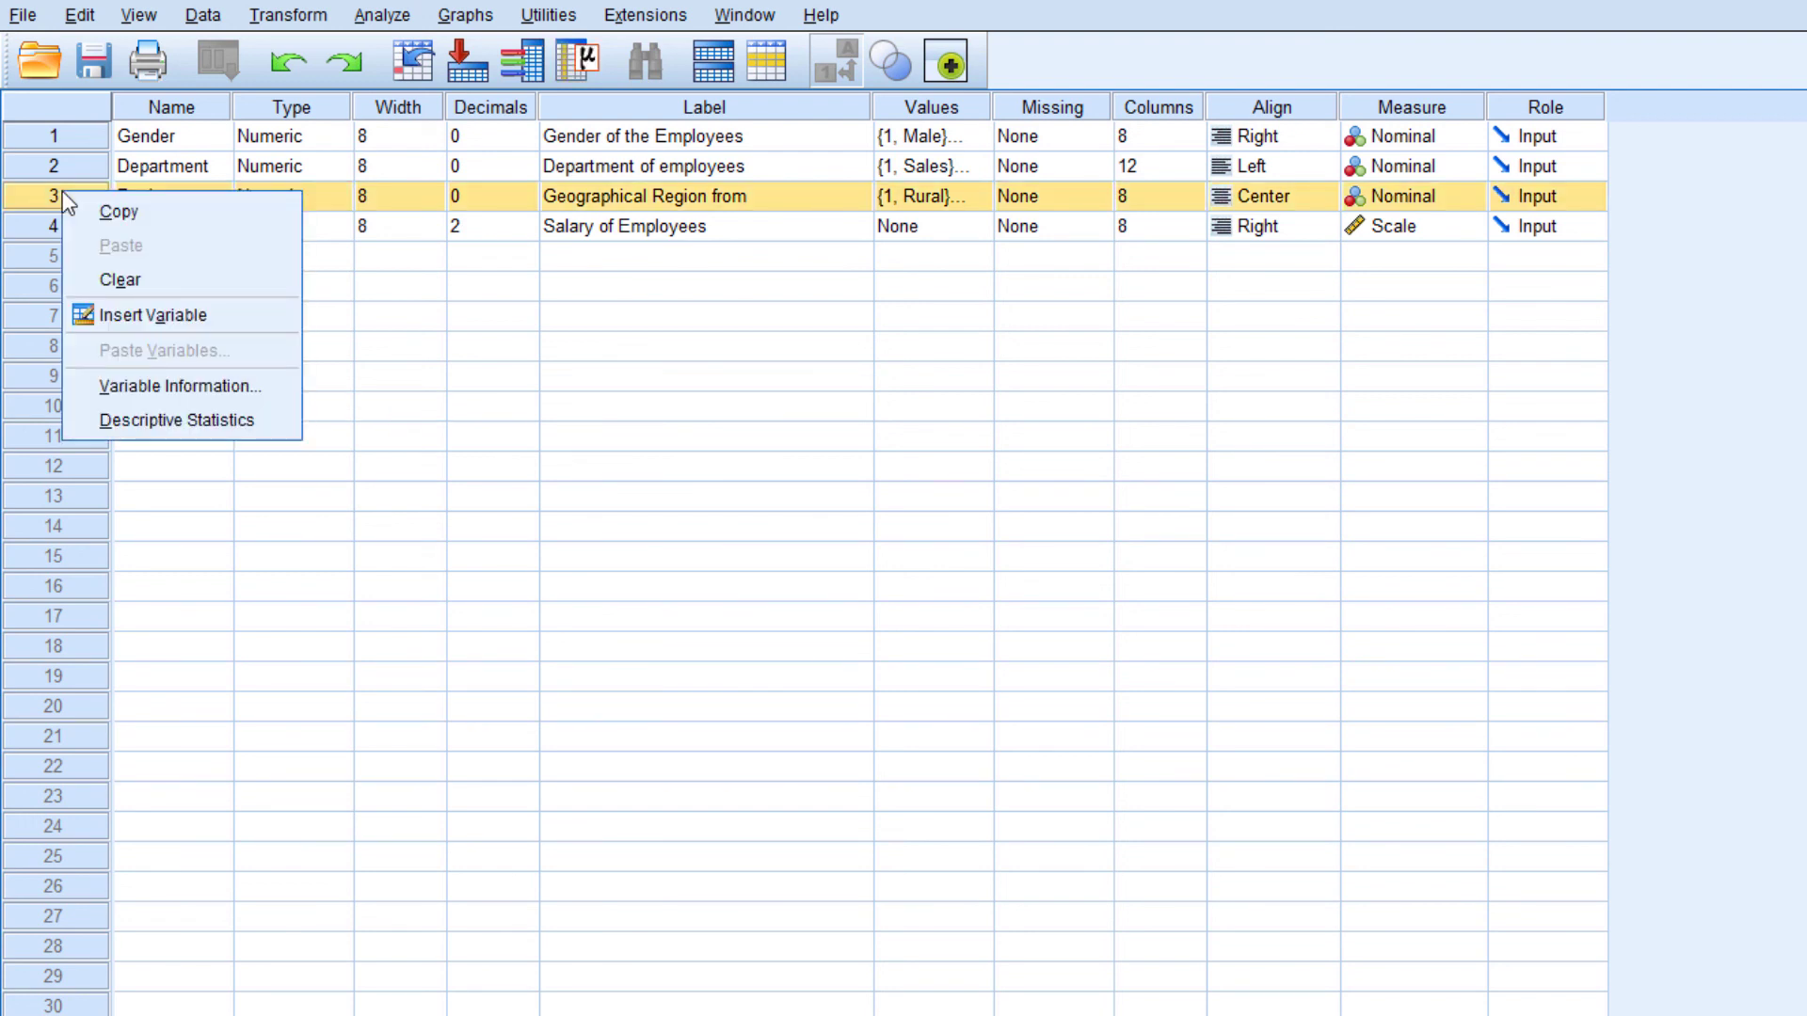
{"action": "left_click", "coordinate": [151, 315]}
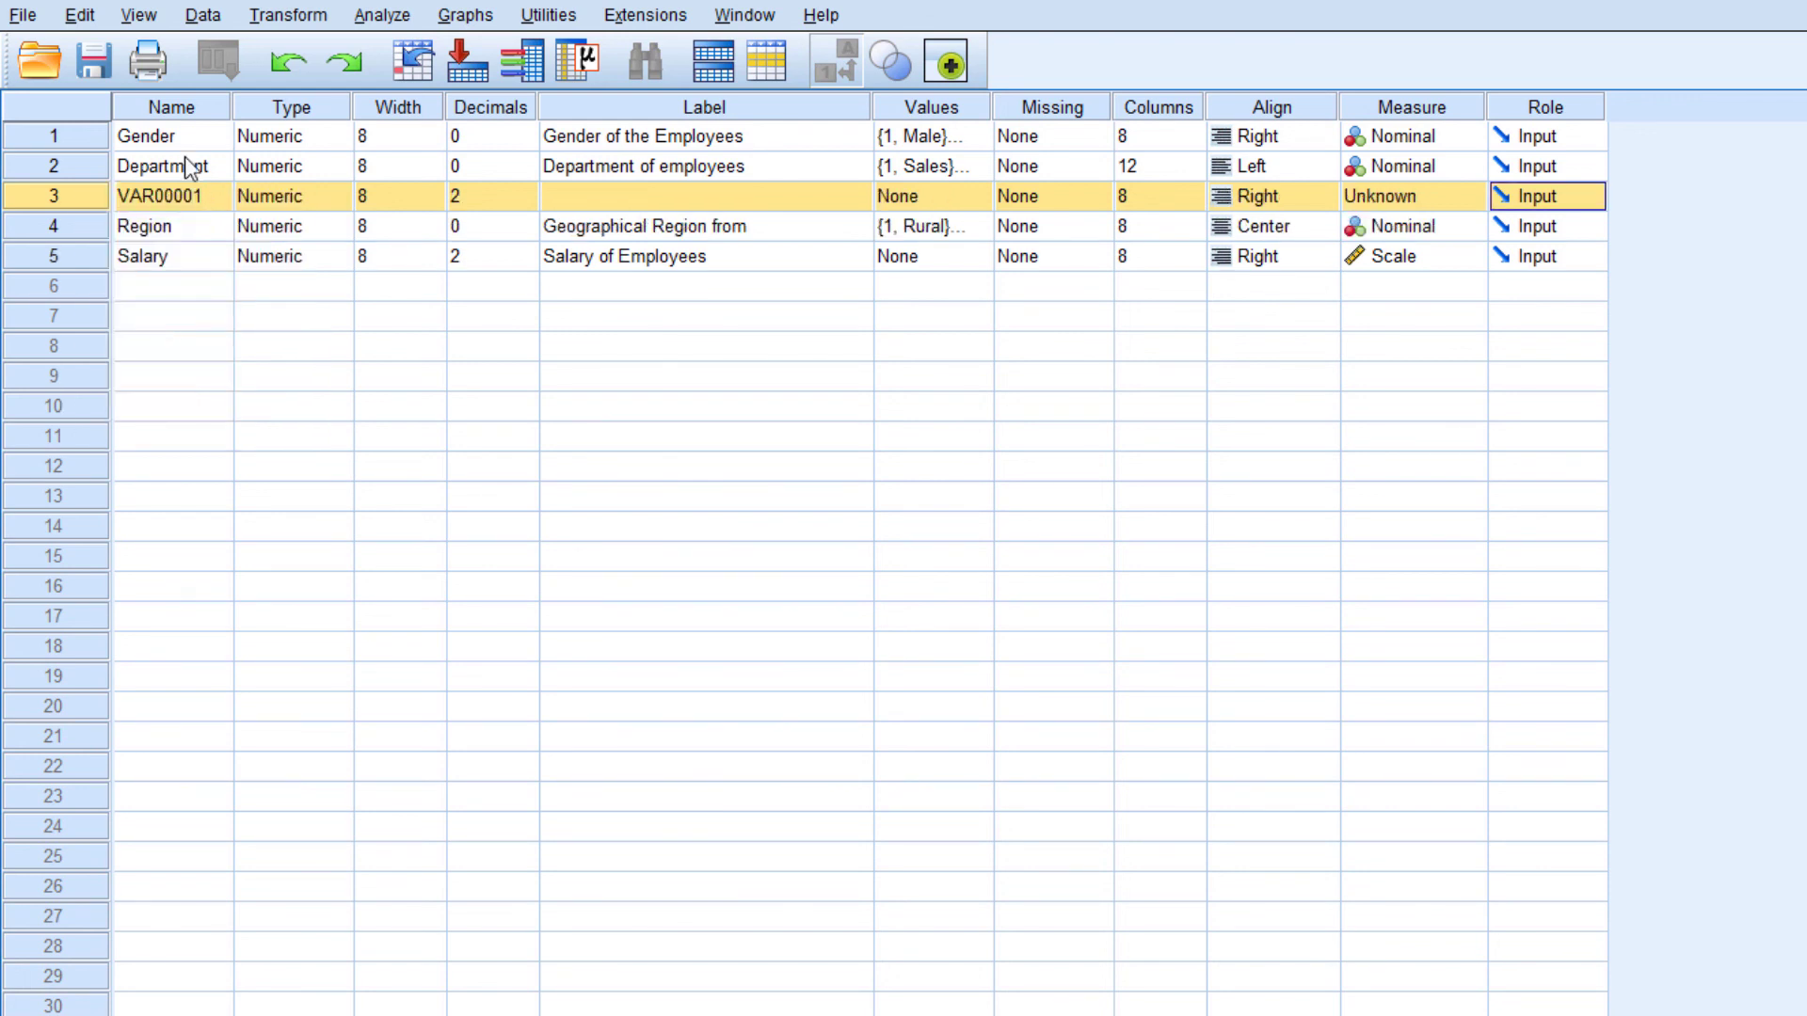
{"action": "left_click", "coordinate": [160, 194]}
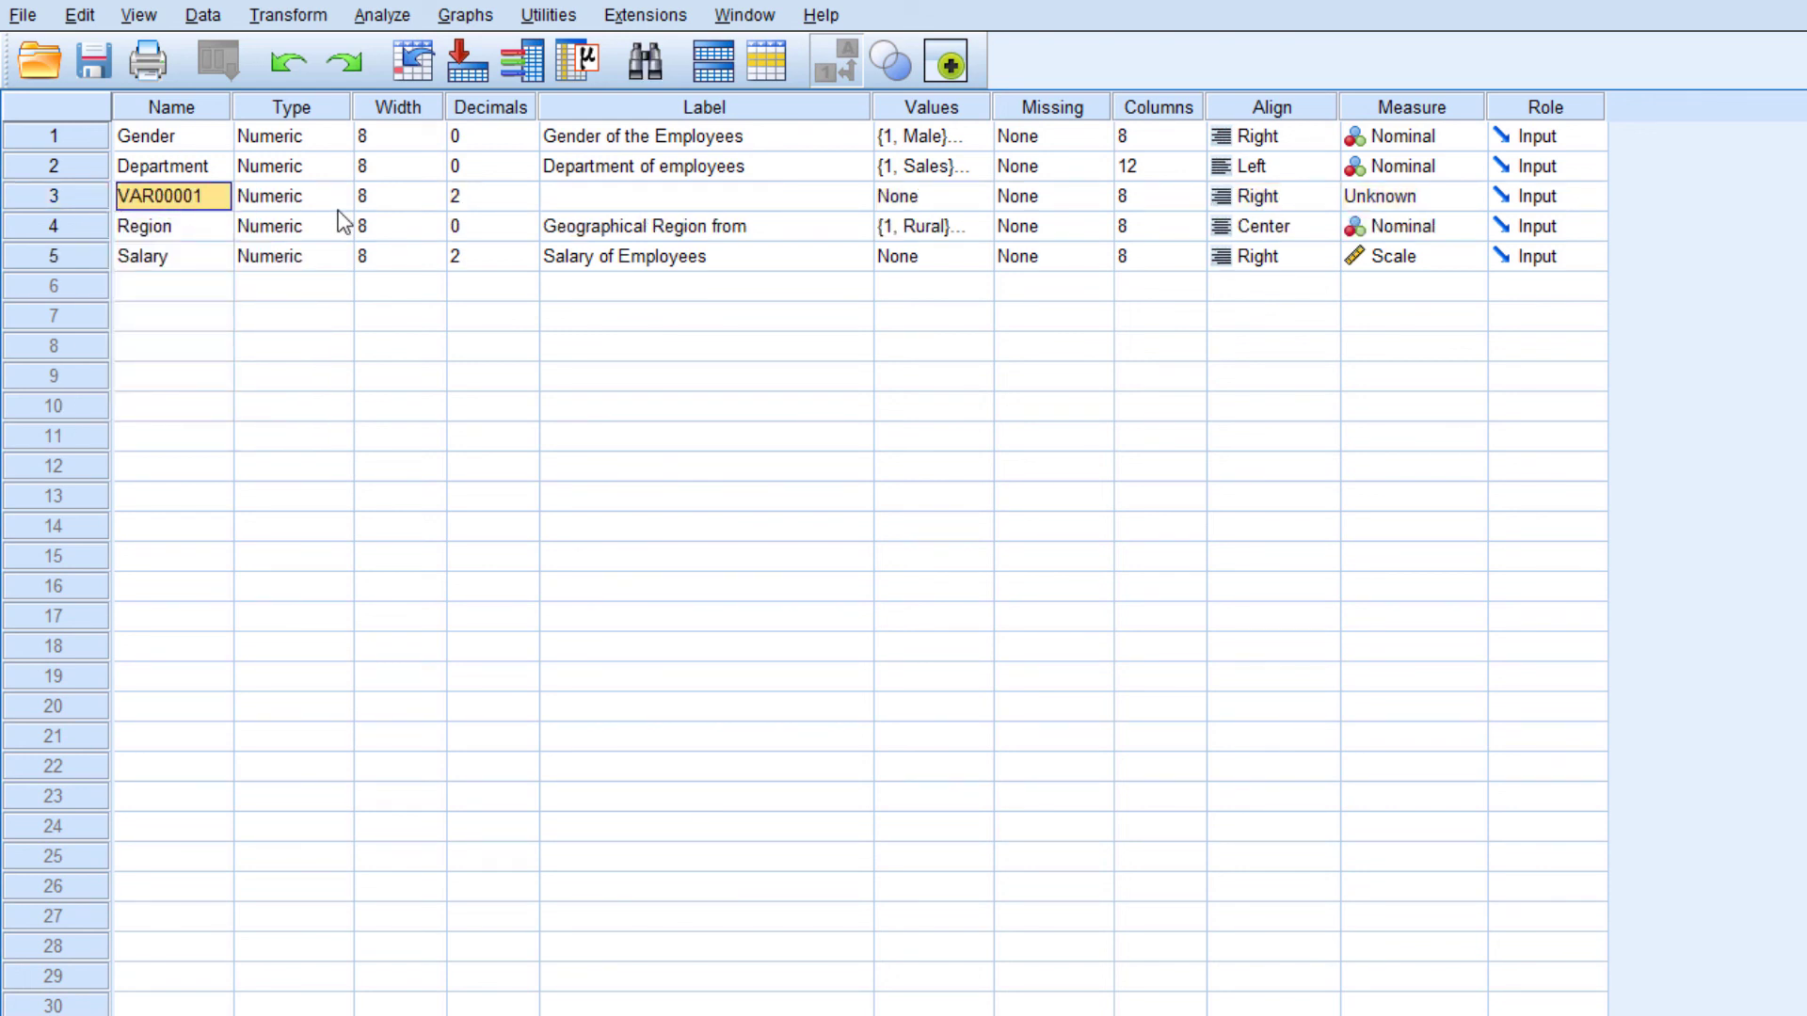
{"action": "type", "text": "Emp_Name"}
{"action": "key", "text": "Return"}
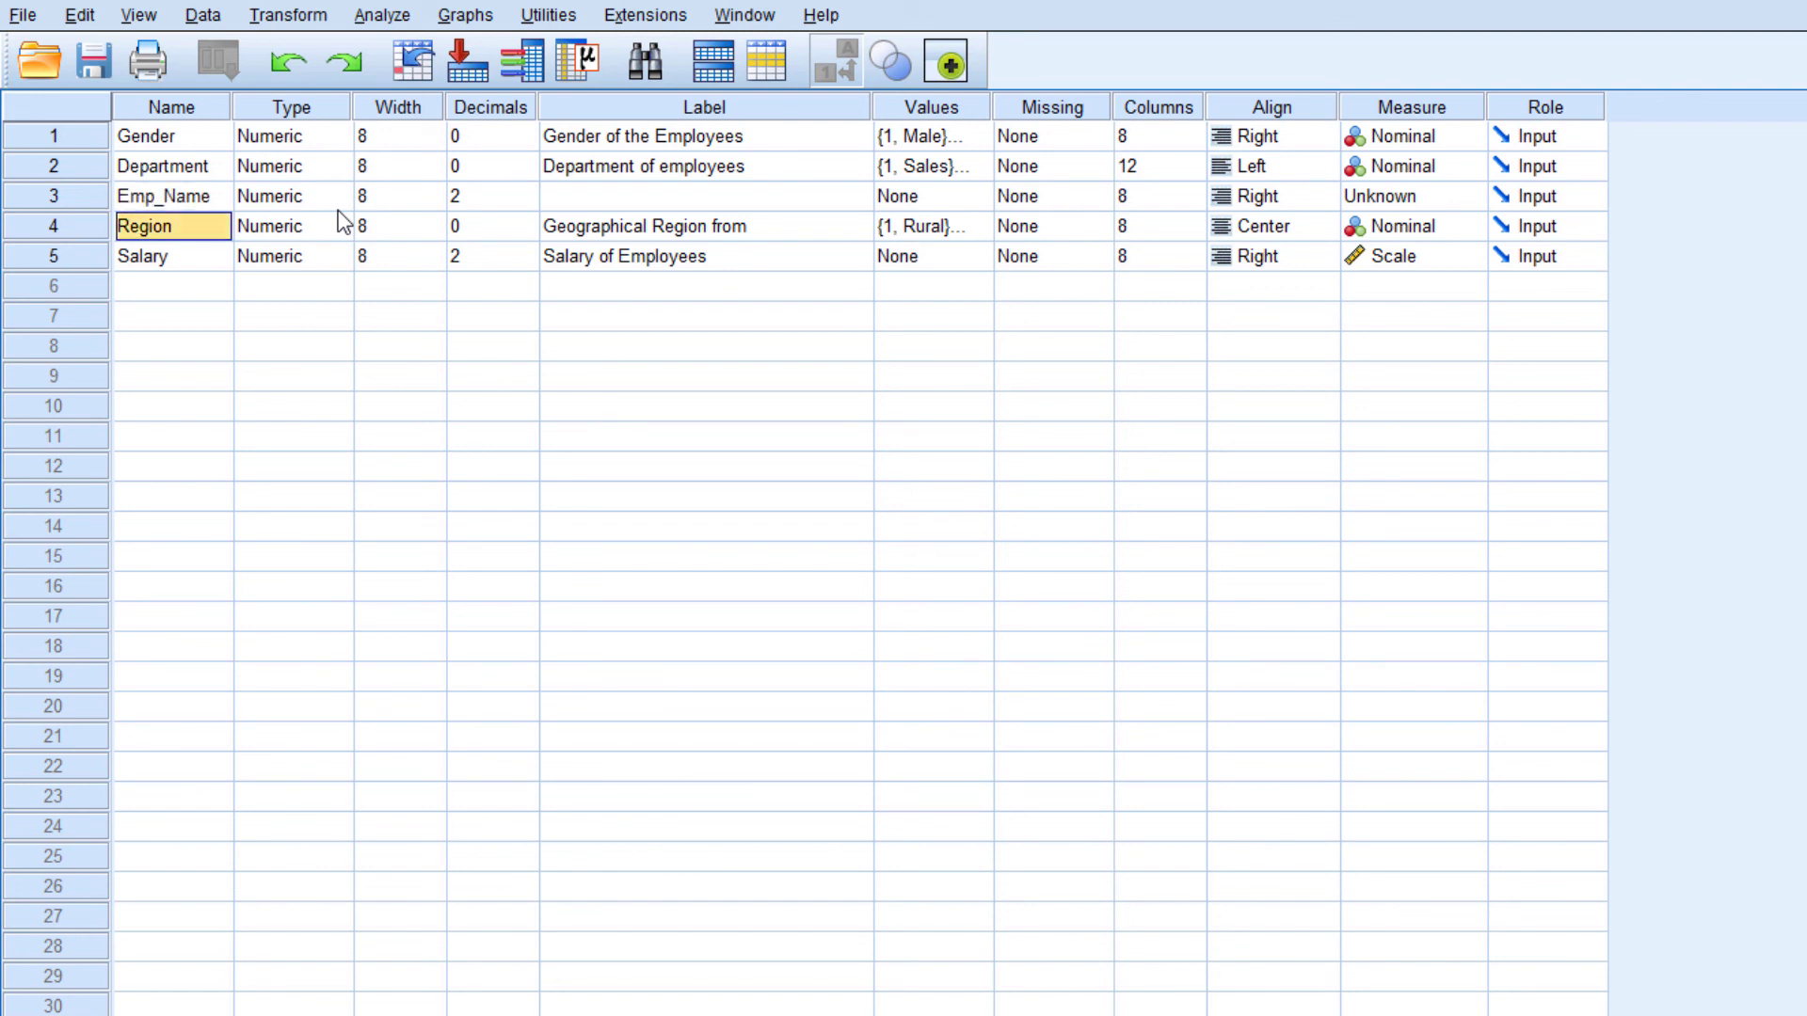
Set the new Emp_Name variable's type to String and its label to "Name of EMployee"
{"action": "left_click", "coordinate": [319, 196]}
{"action": "left_click", "coordinate": [339, 196]}
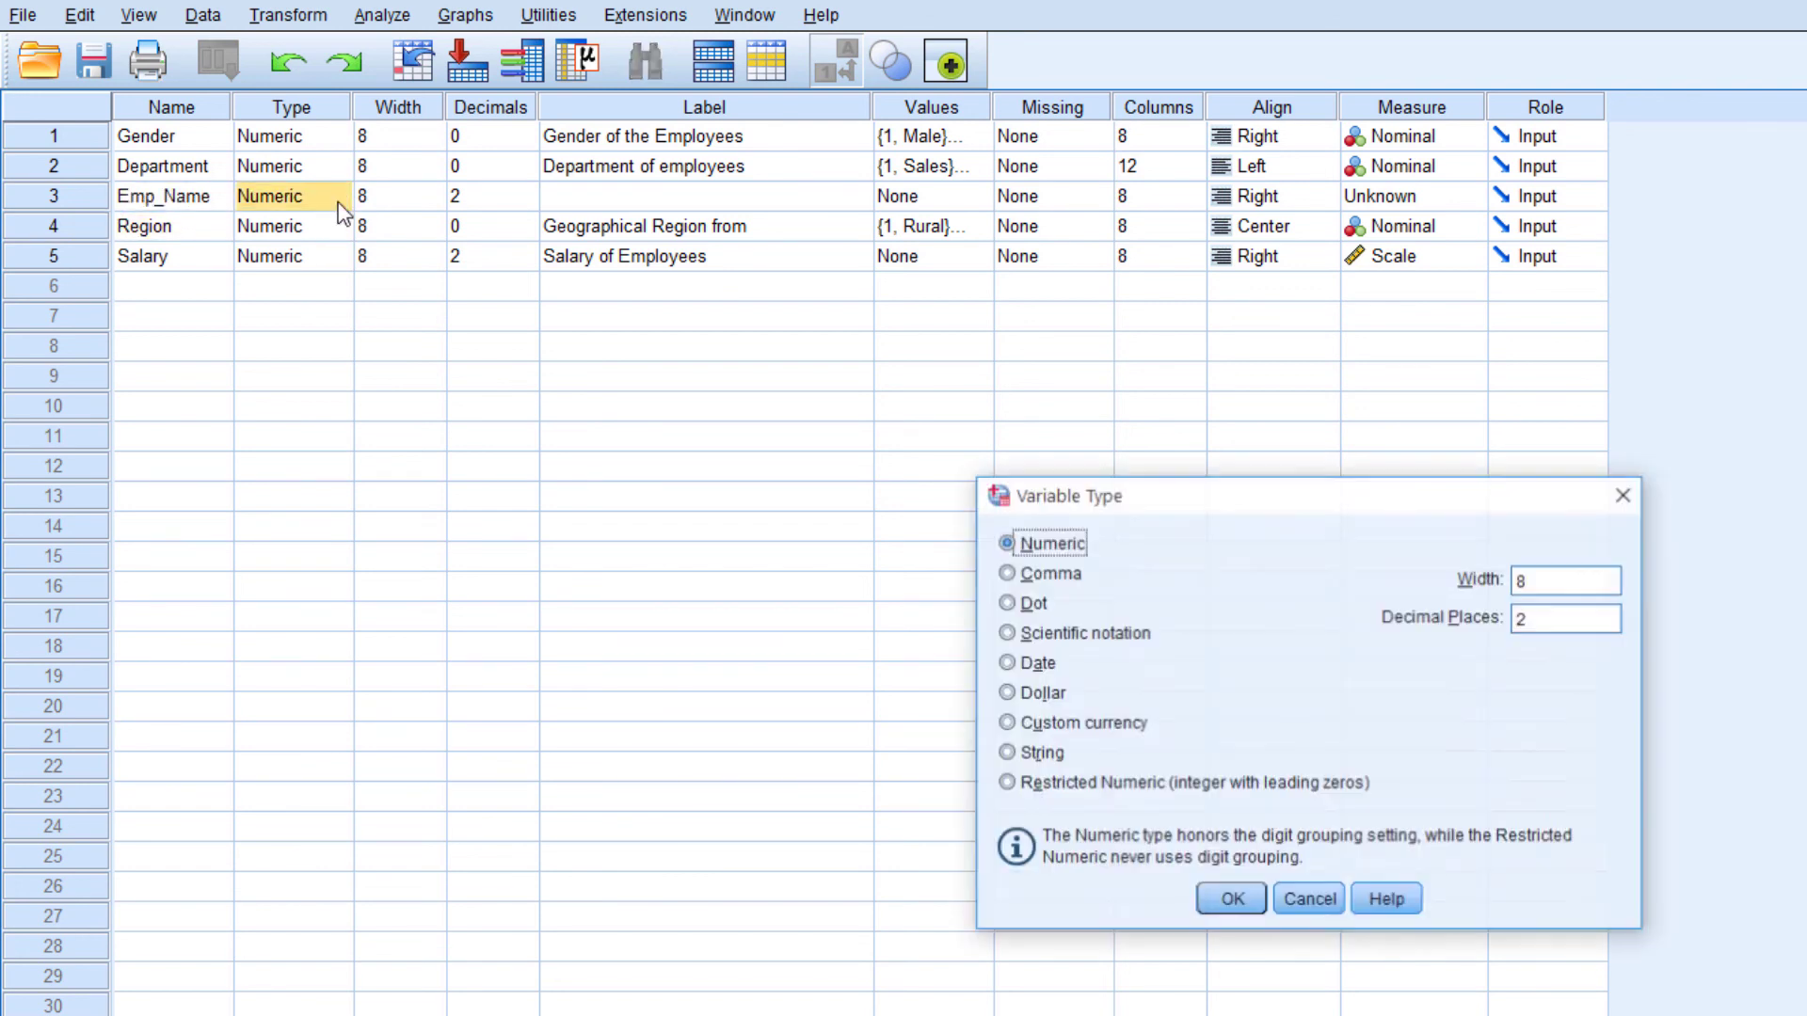
{"action": "left_click", "coordinate": [1021, 753]}
{"action": "left_click", "coordinate": [1232, 900]}
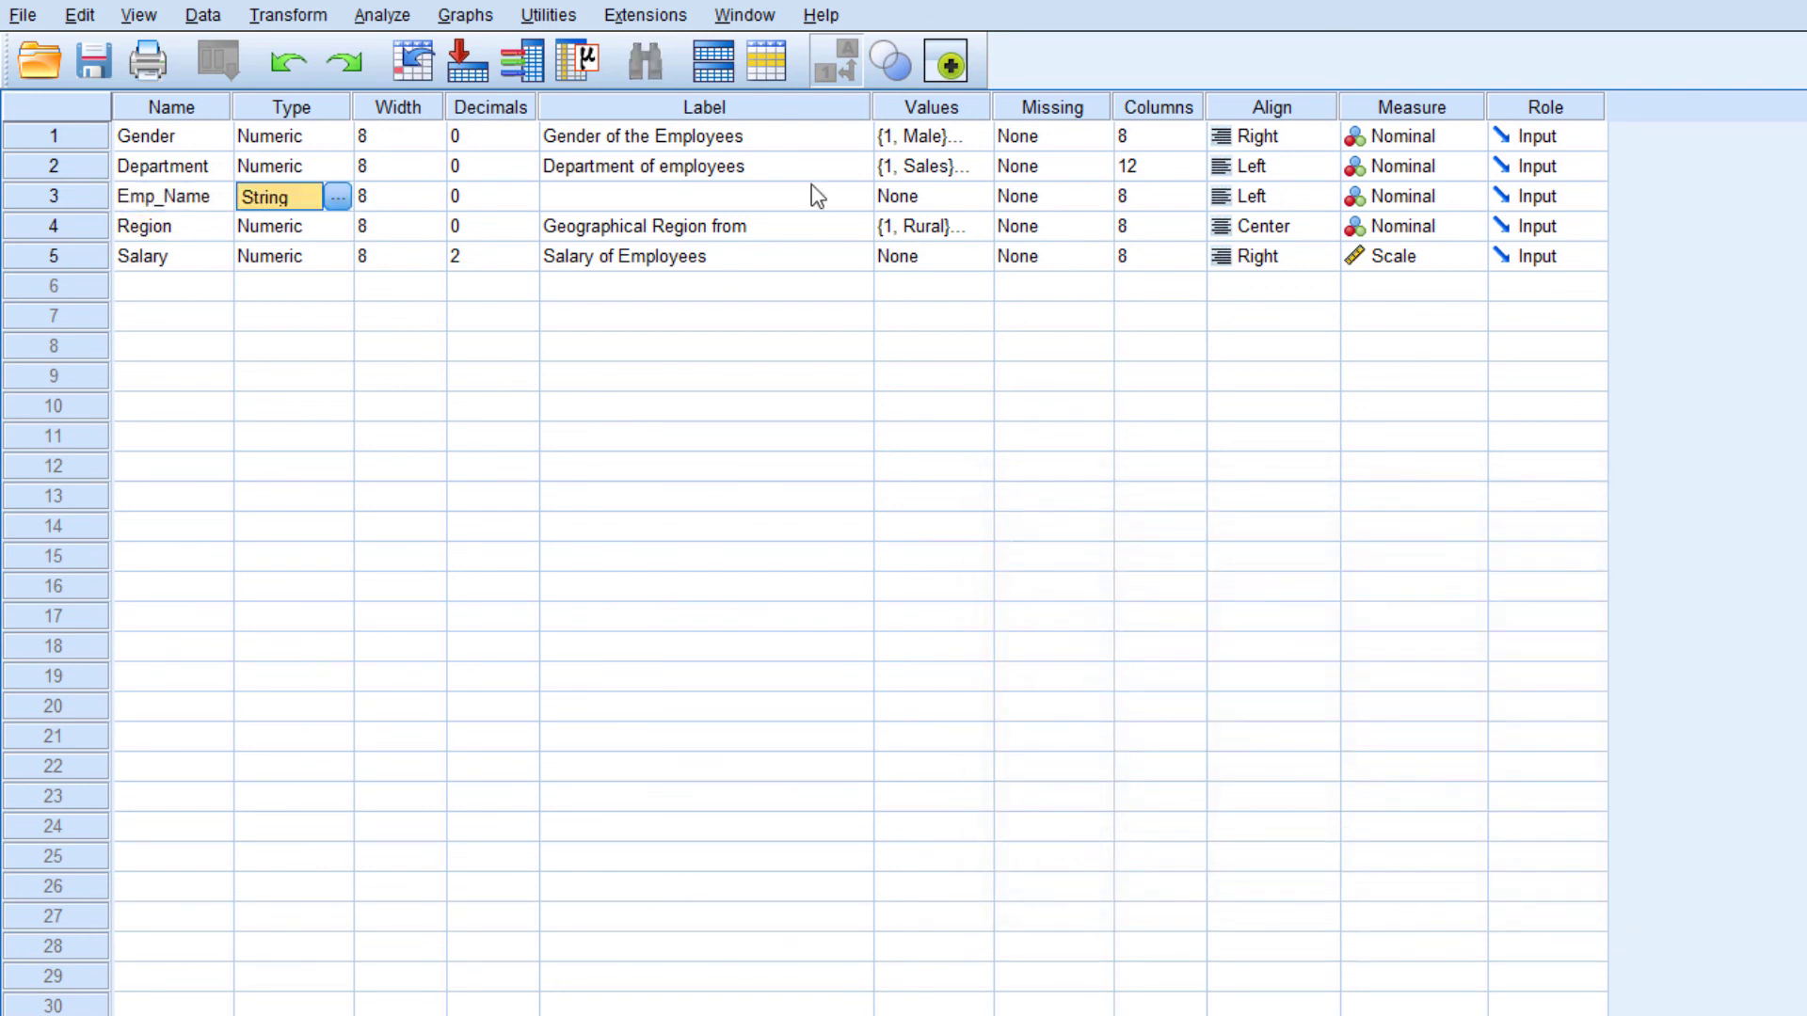
{"action": "left_click", "coordinate": [645, 199]}
{"action": "type", "text": "Name"}
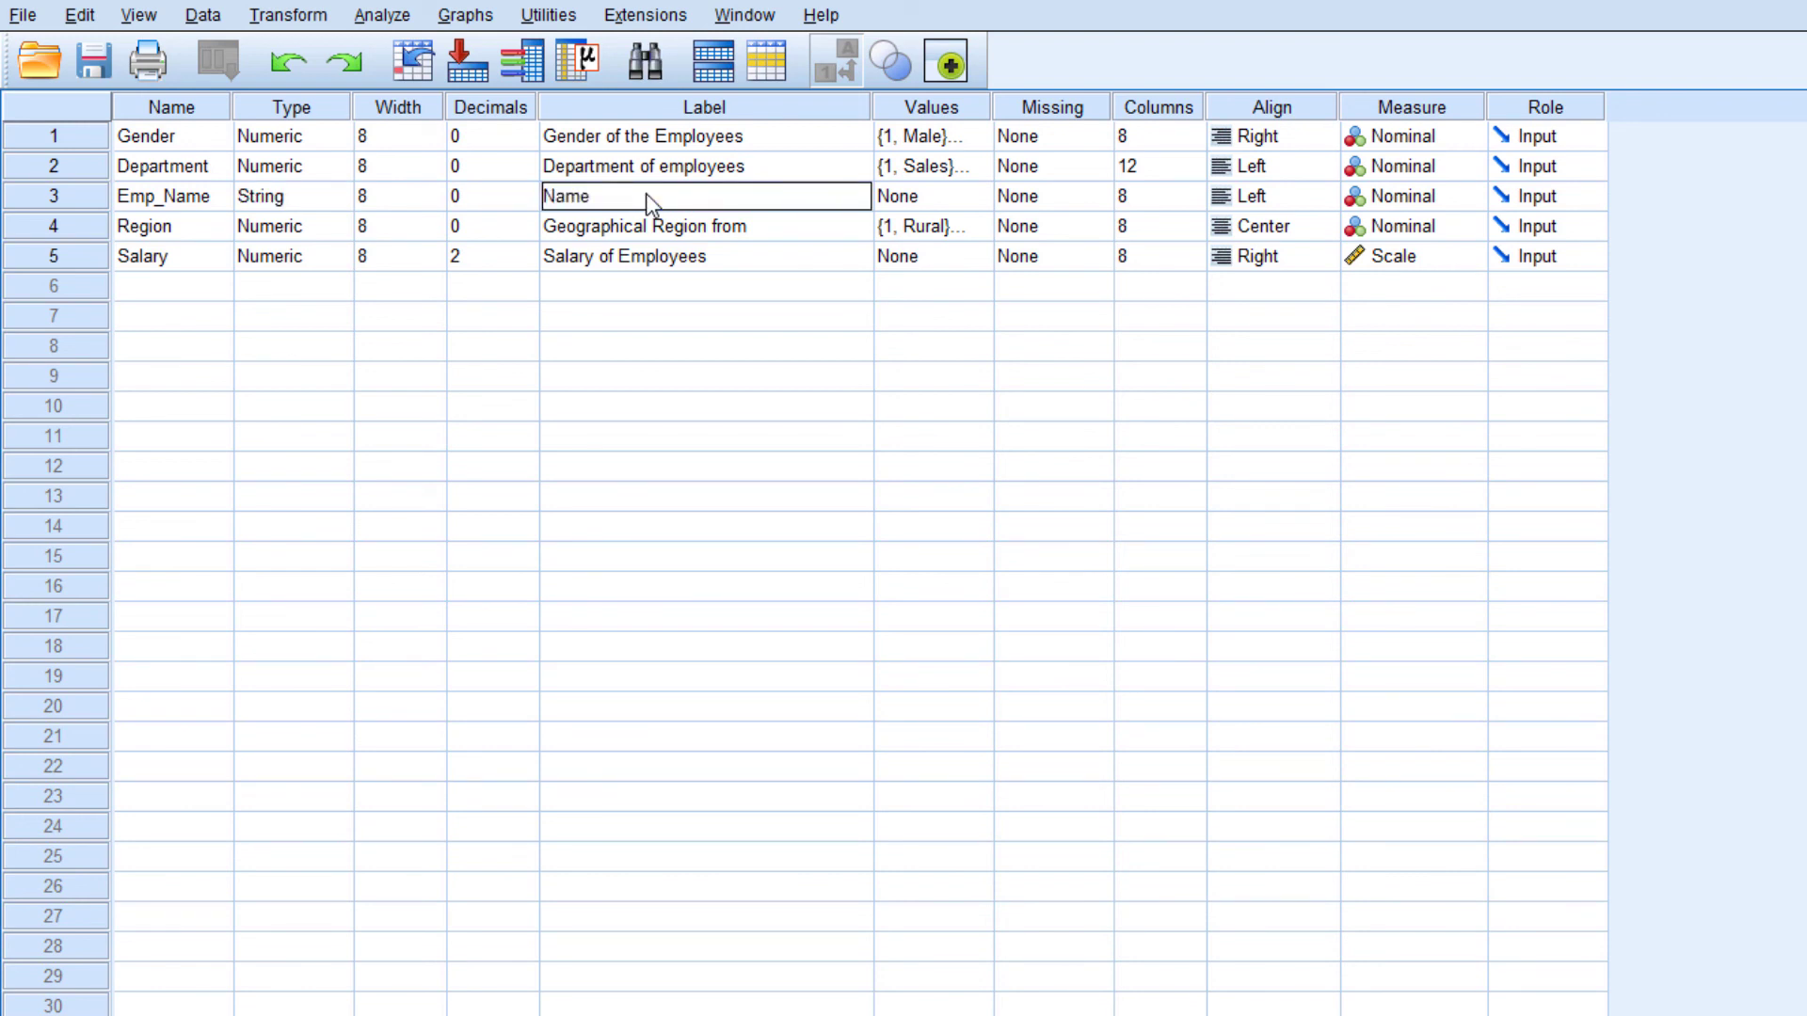
{"action": "type", "text": " of EMployee"}
{"action": "key", "text": "Return"}
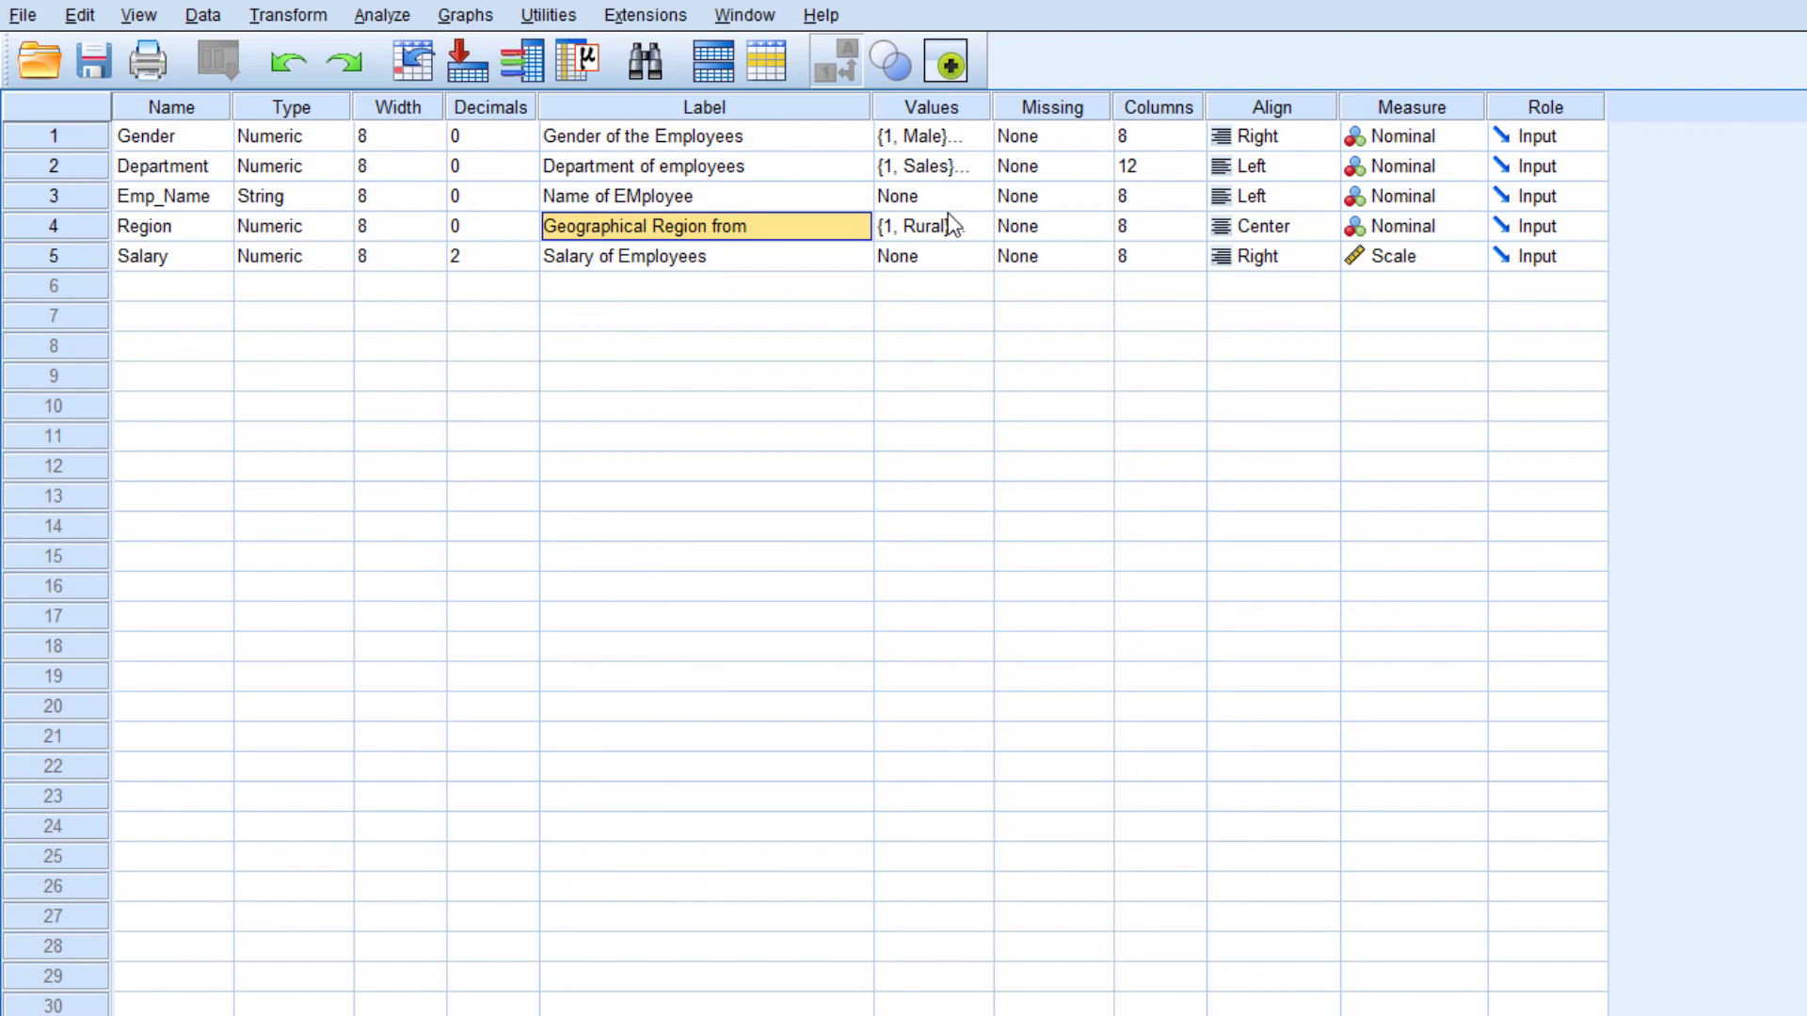
Set both the display column width and the character width of Emp_Name to 25
{"action": "left_click", "coordinate": [1172, 198]}
{"action": "type", "text": "25"}
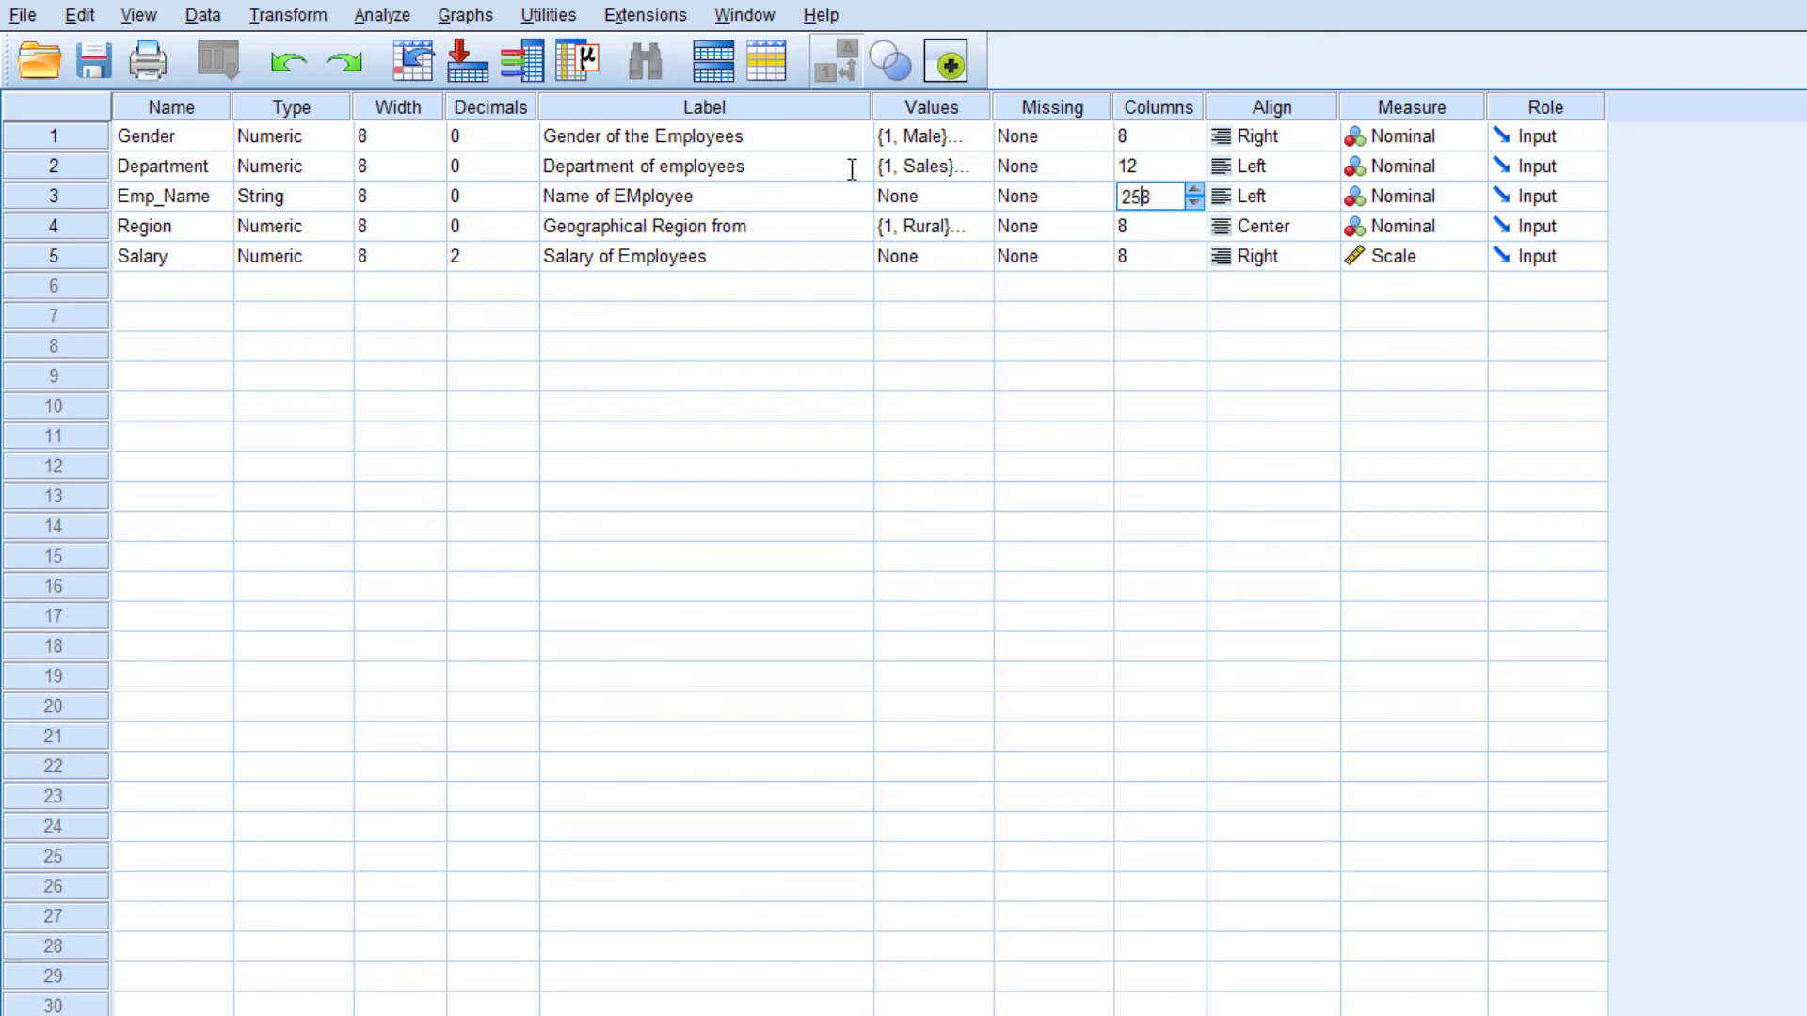
{"action": "key", "text": "Tab"}
{"action": "left_click", "coordinate": [412, 198]}
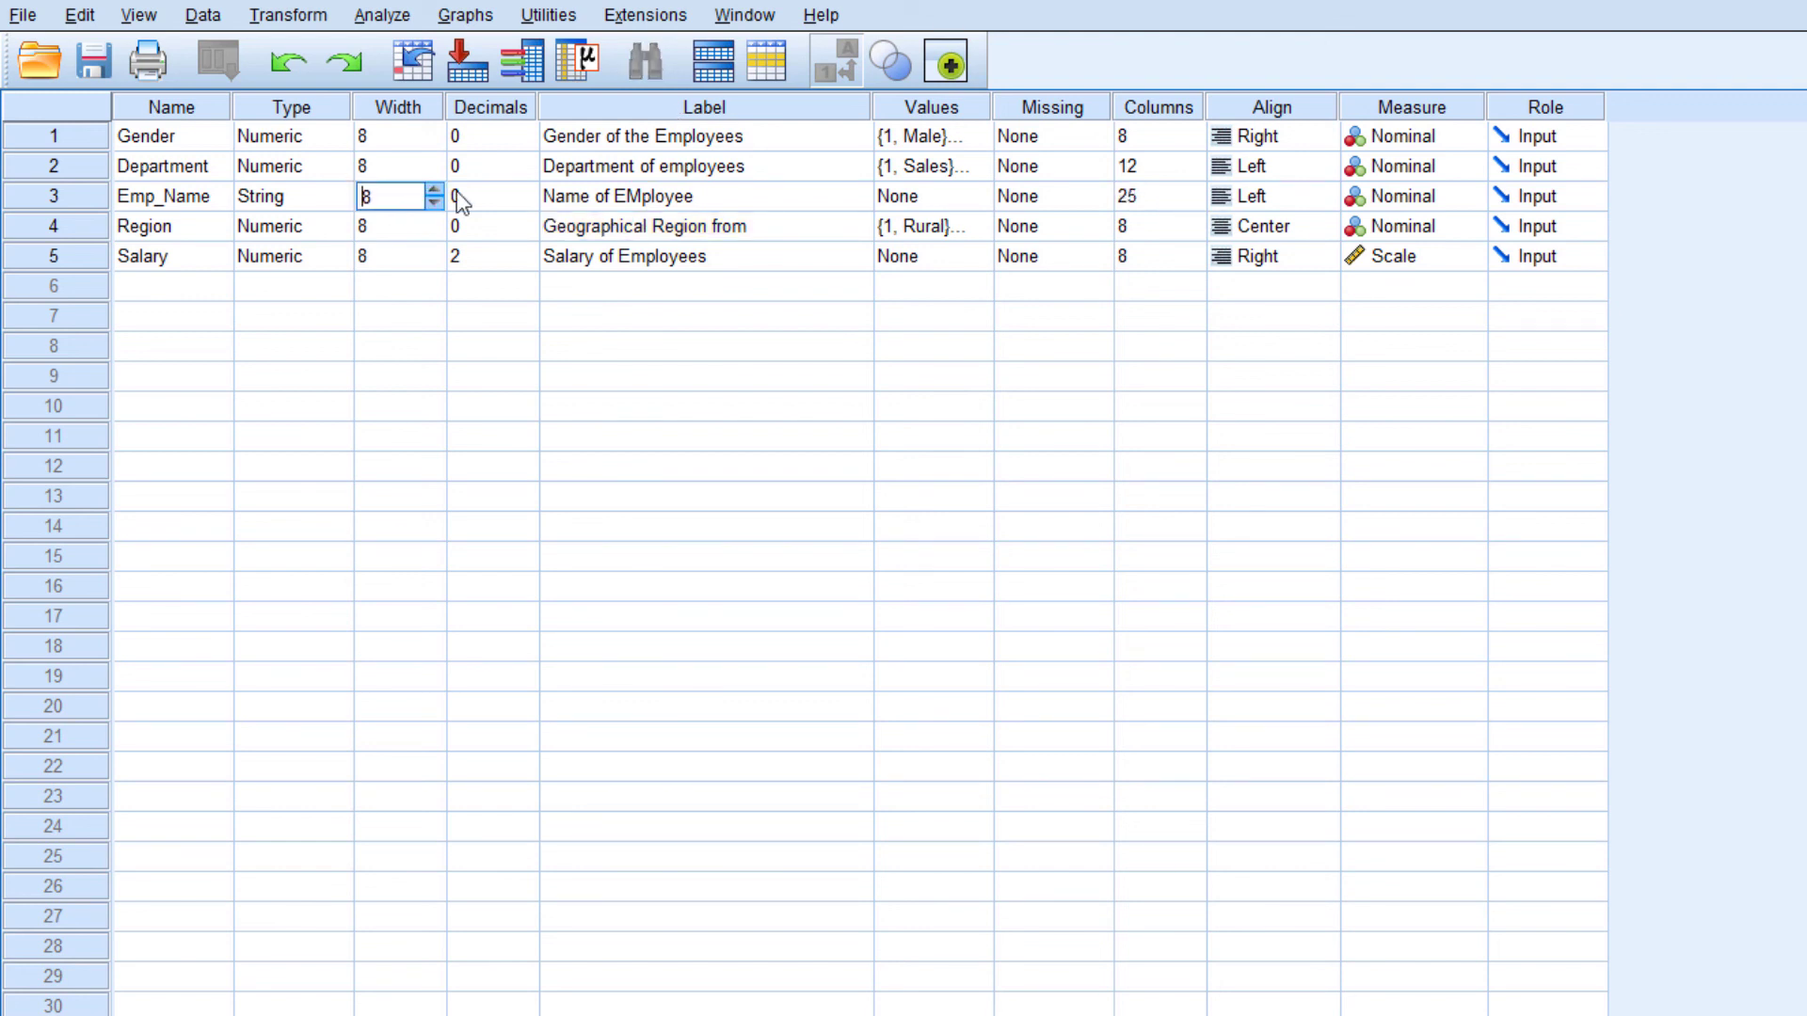
{"action": "key", "text": "BackSpace"}
{"action": "type", "text": "25"}
{"action": "key", "text": "Tab"}
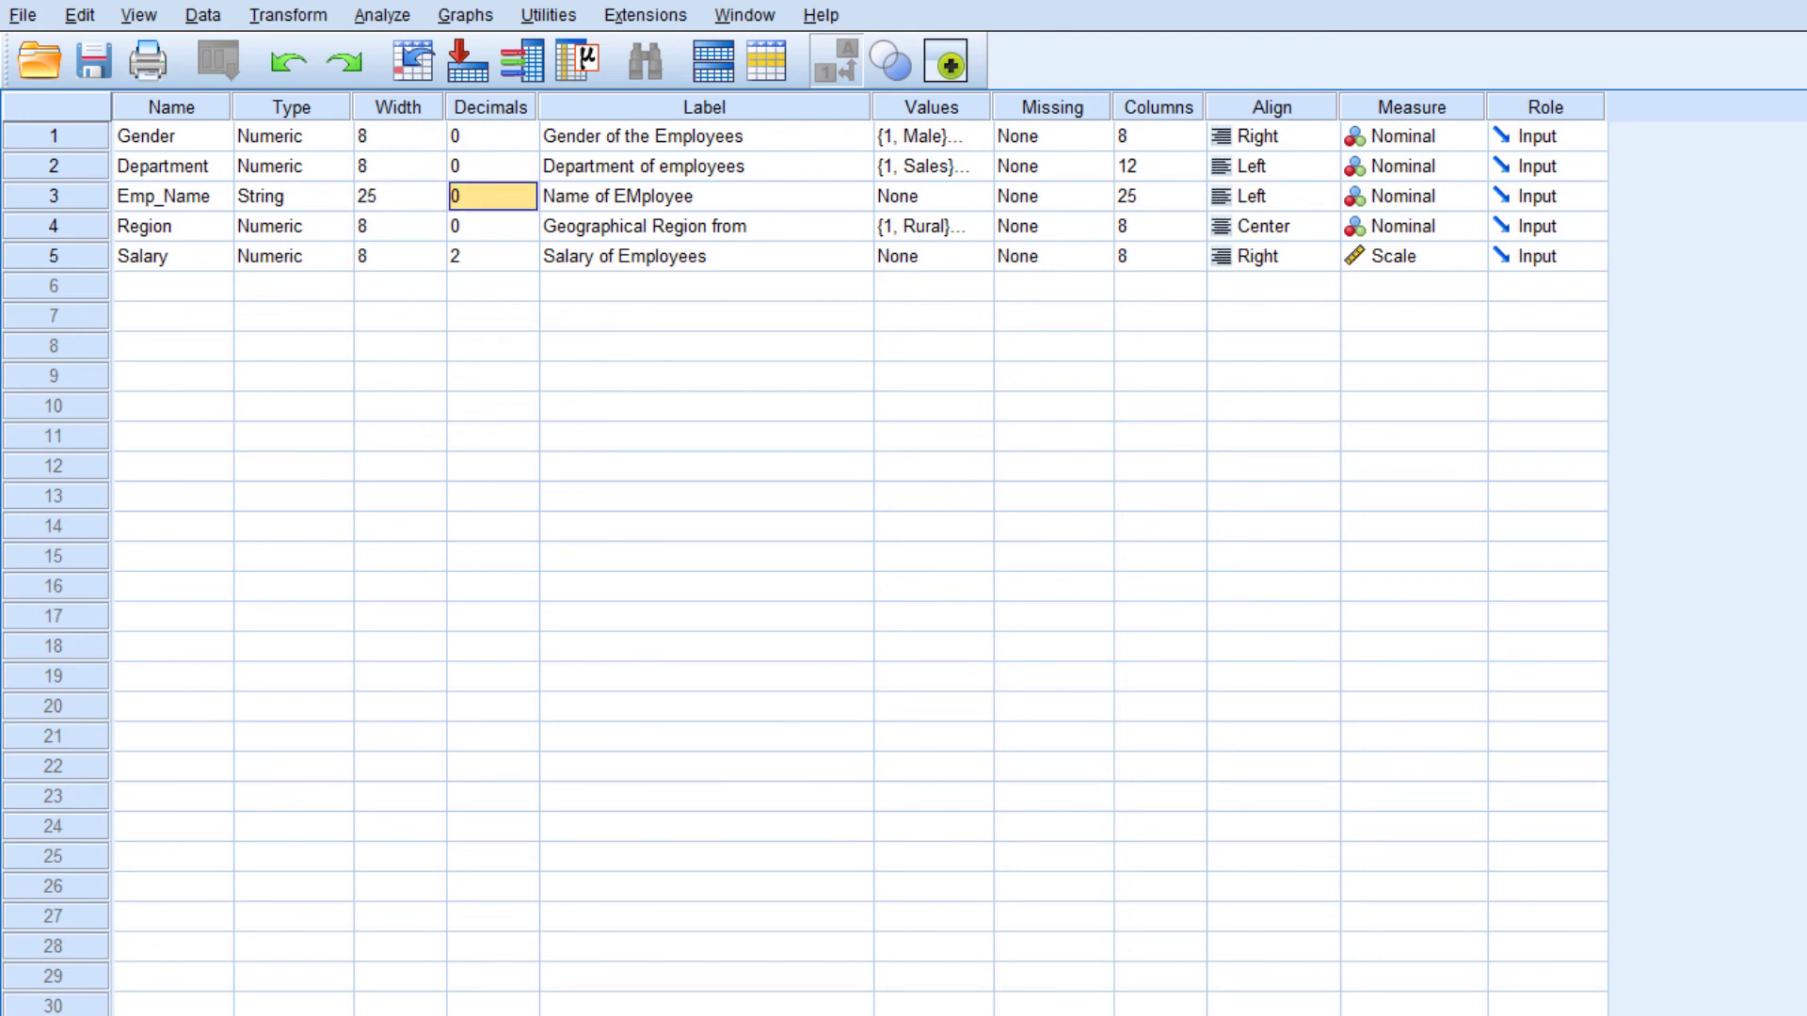
Examine the repositioned Emp_Name column in Data View, selecting its cell for case 1, and compare it with Variable View
{"action": "key", "text": "ctrl+t"}
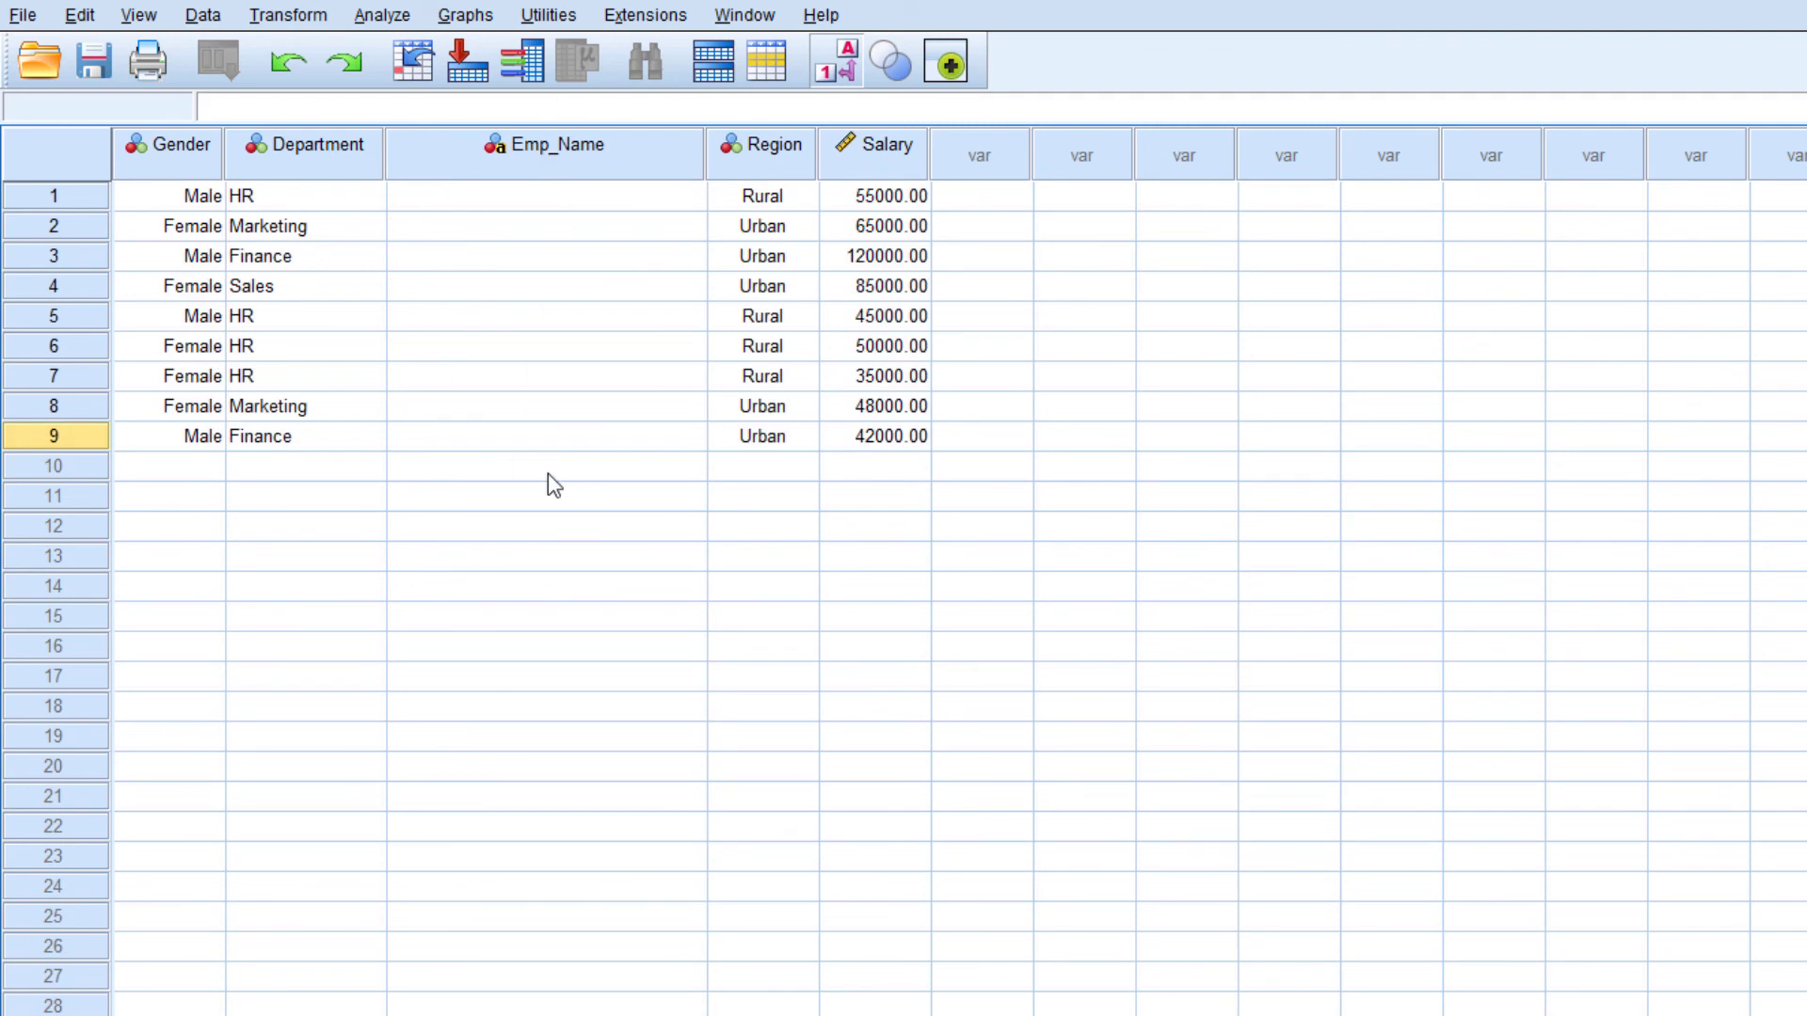
{"action": "left_click", "coordinate": [544, 198]}
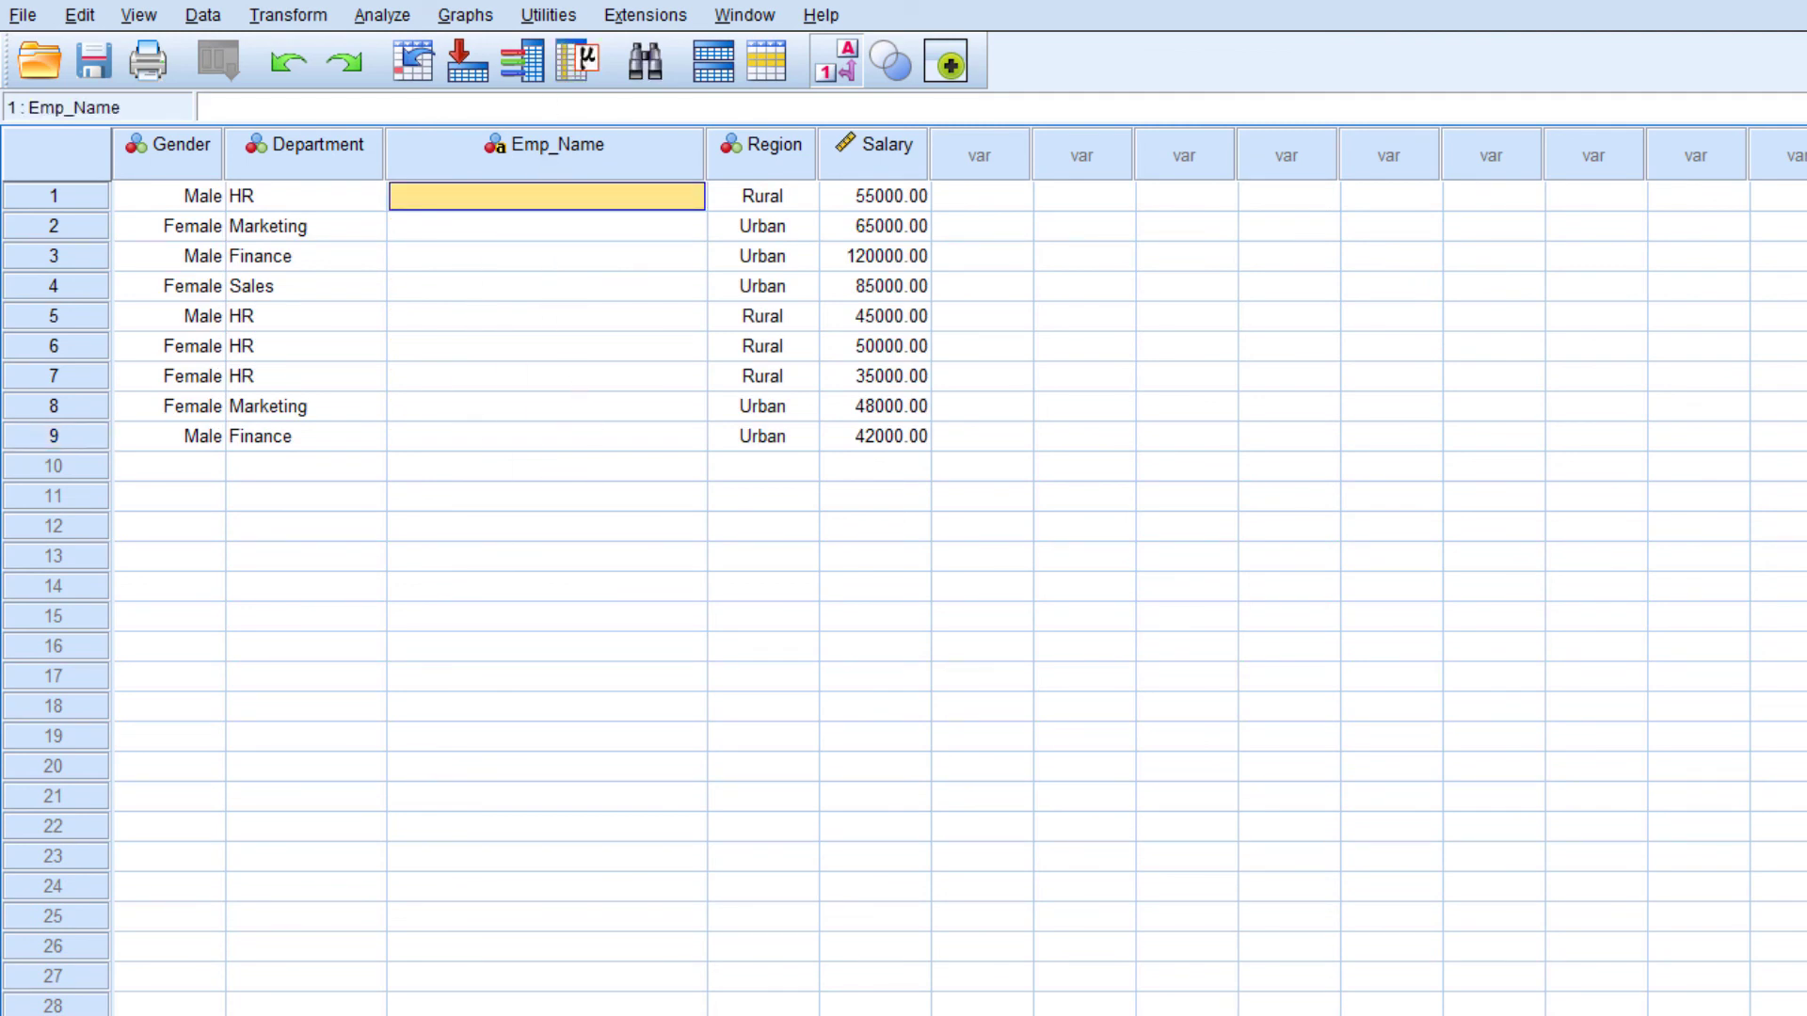
{"action": "key", "text": "ctrl+t"}
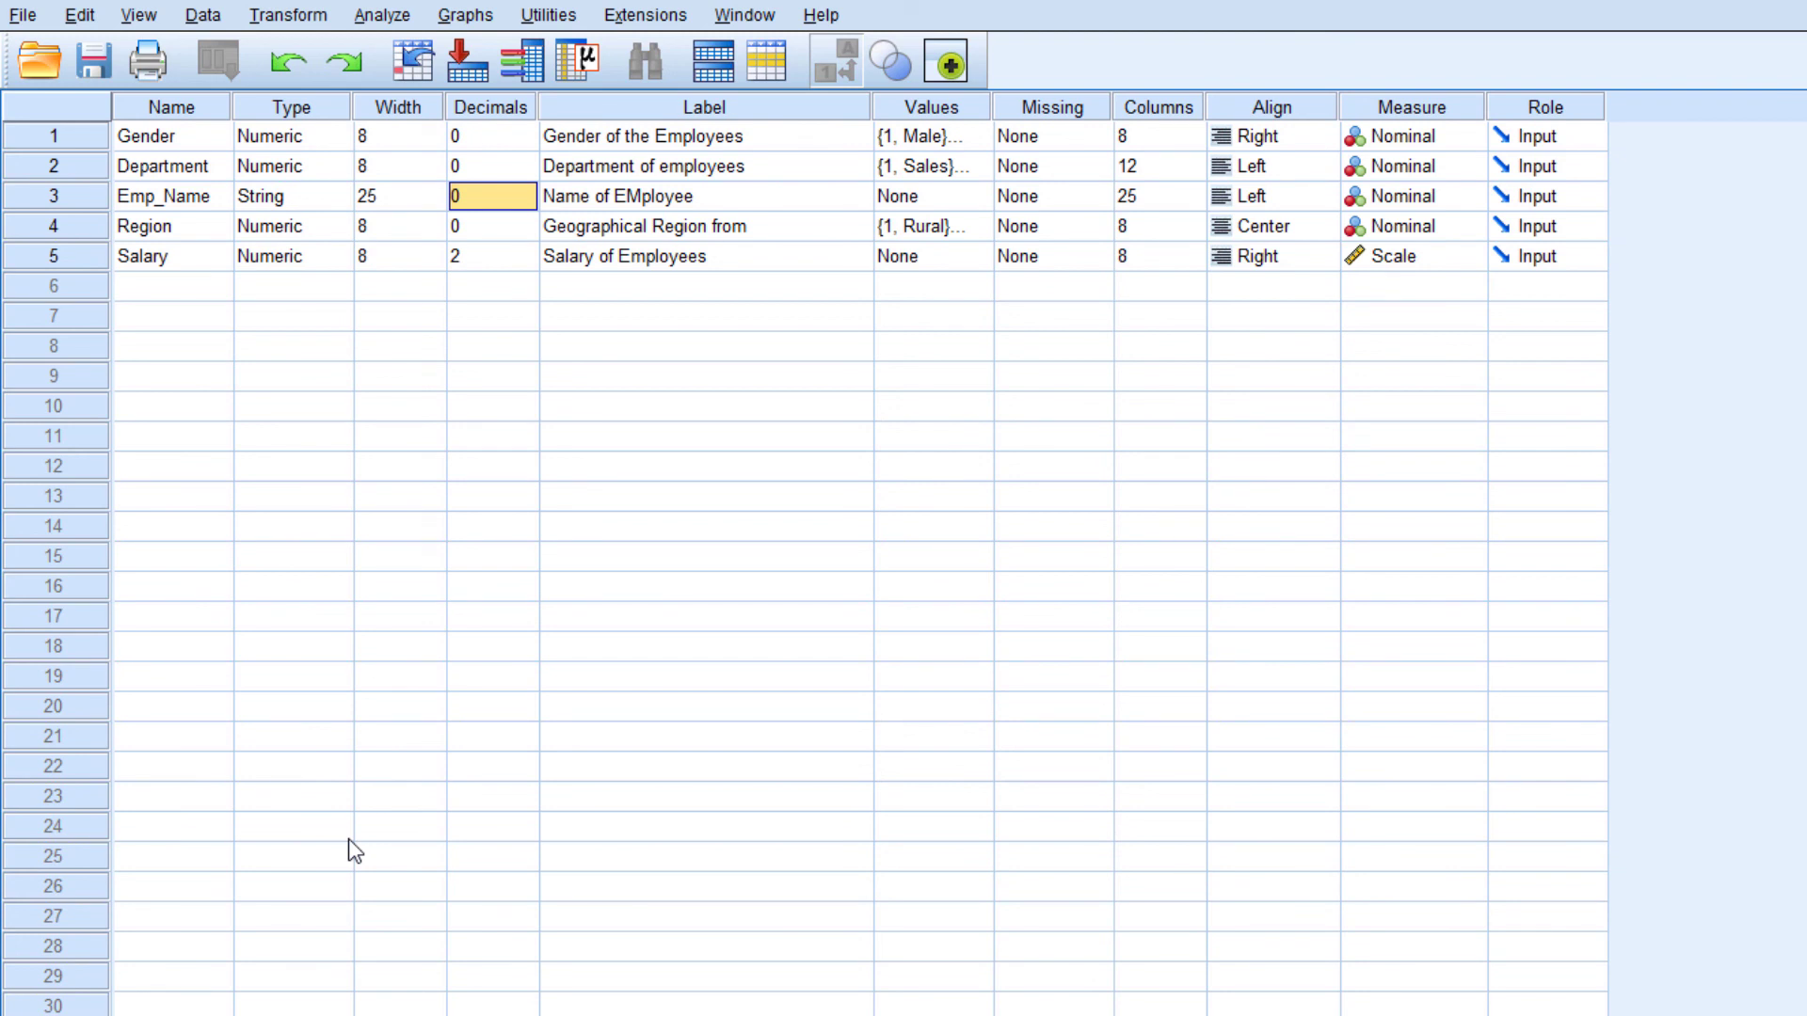
{"action": "key", "text": "ctrl+t"}
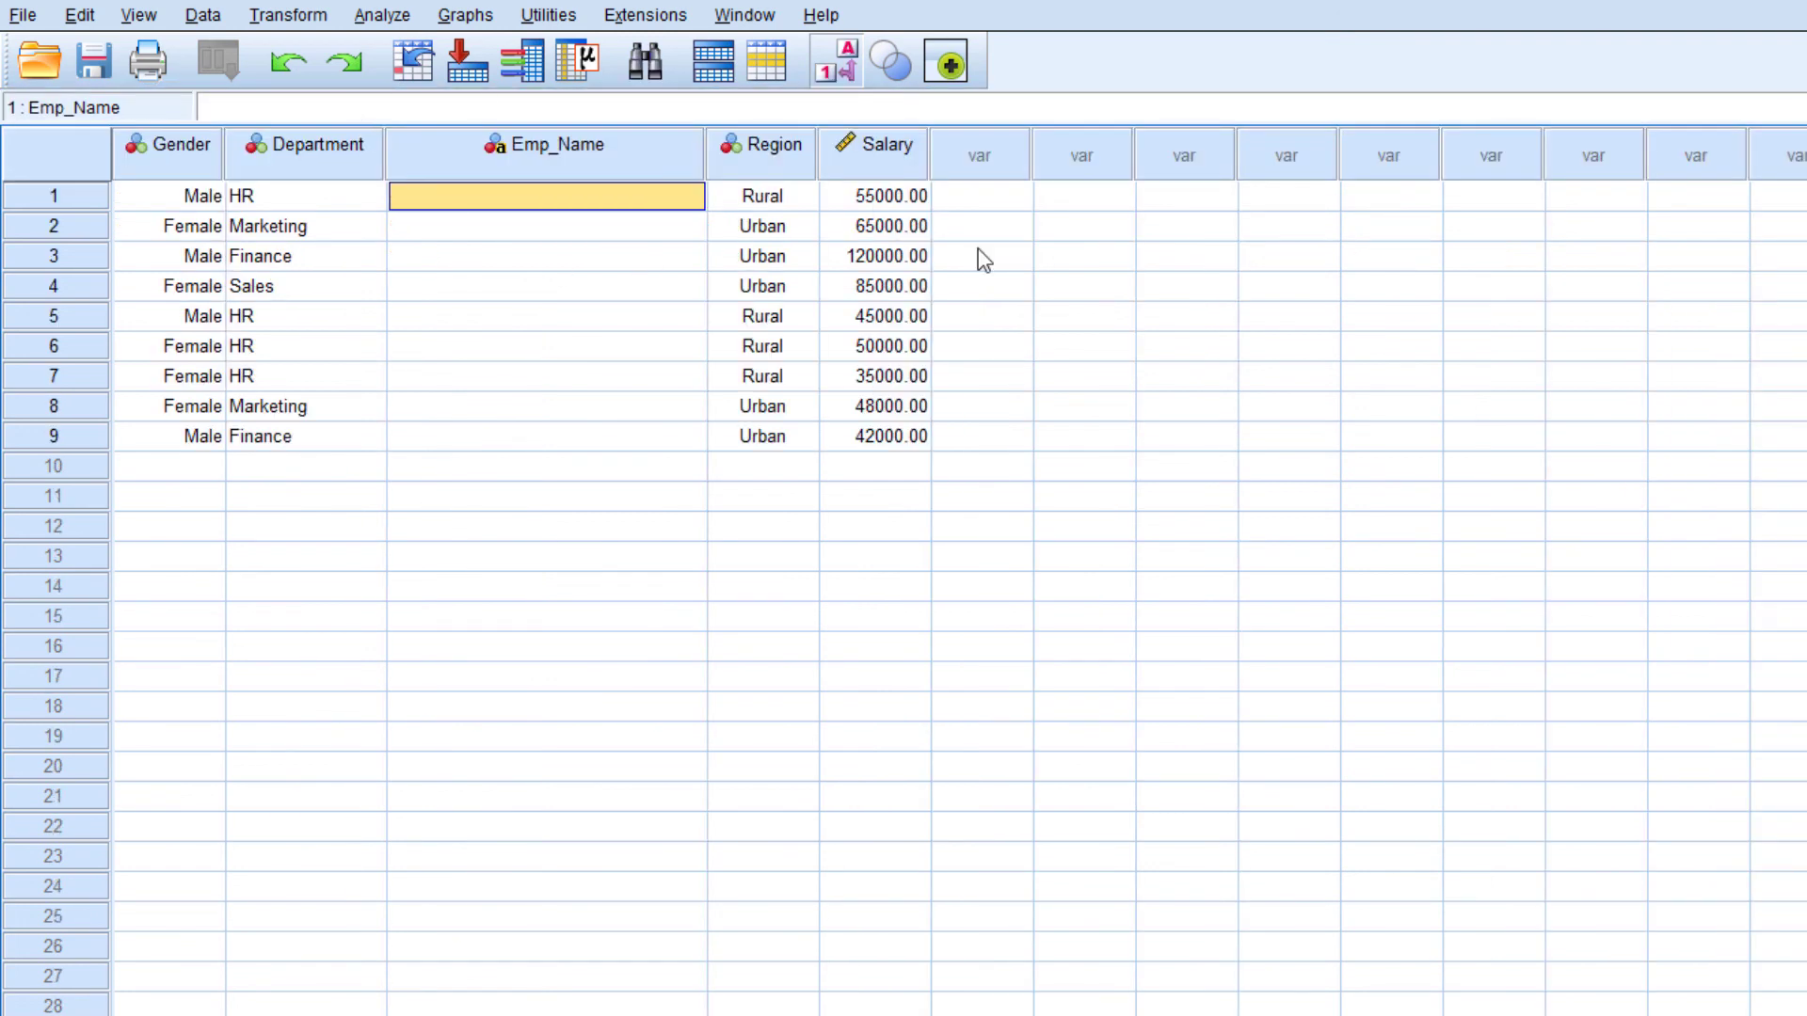